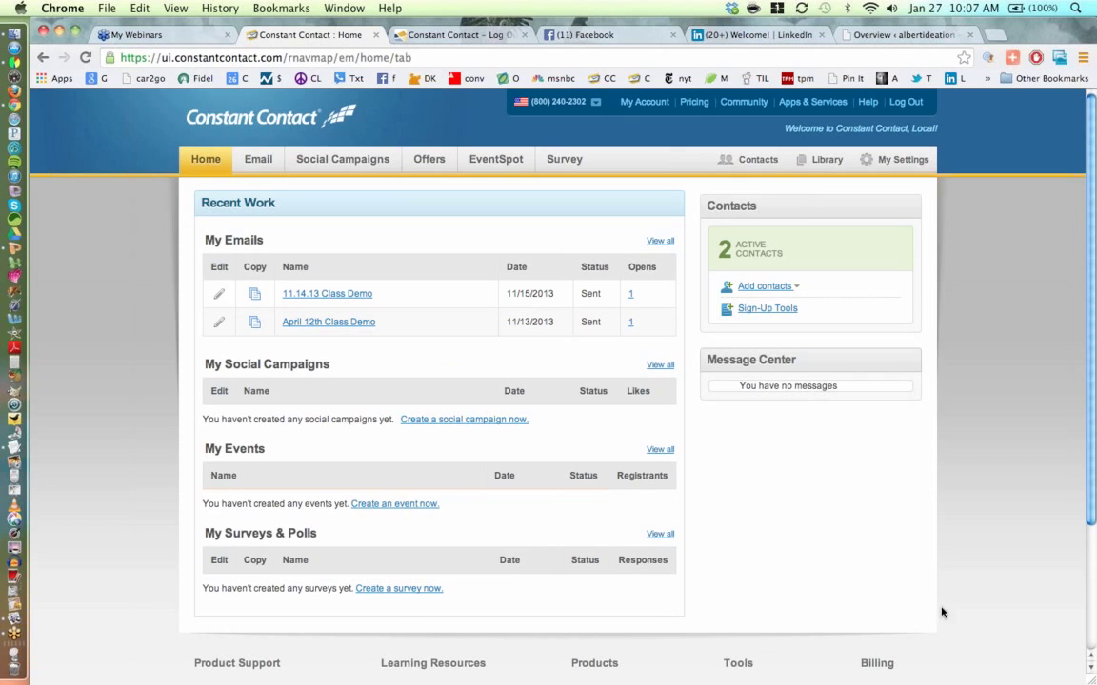
- Open Contacts > Sign-Up Tools, close the logged-out Constant Contact tab, and review the default forms
click(761, 311)
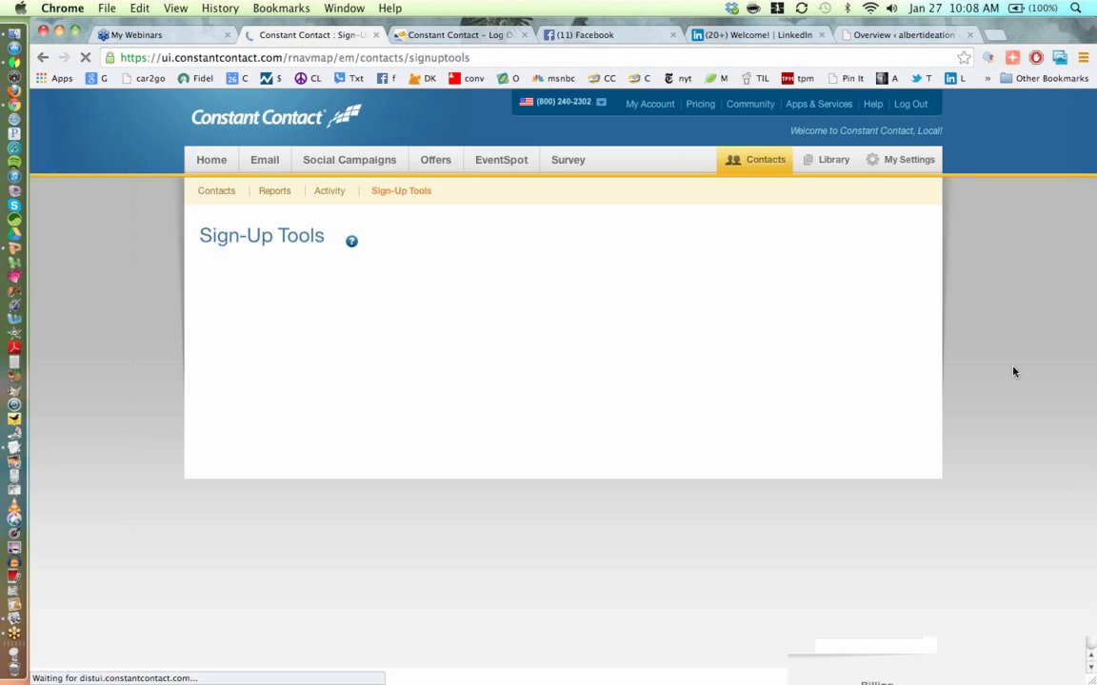
click(524, 34)
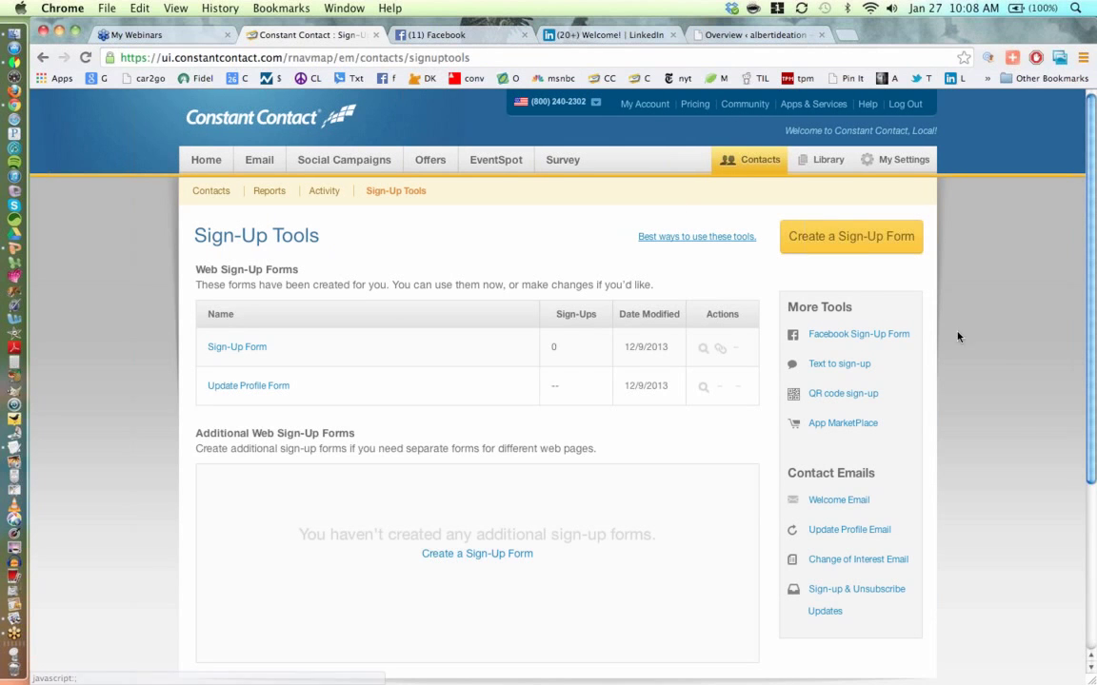
scroll(970, 323, down, 2)
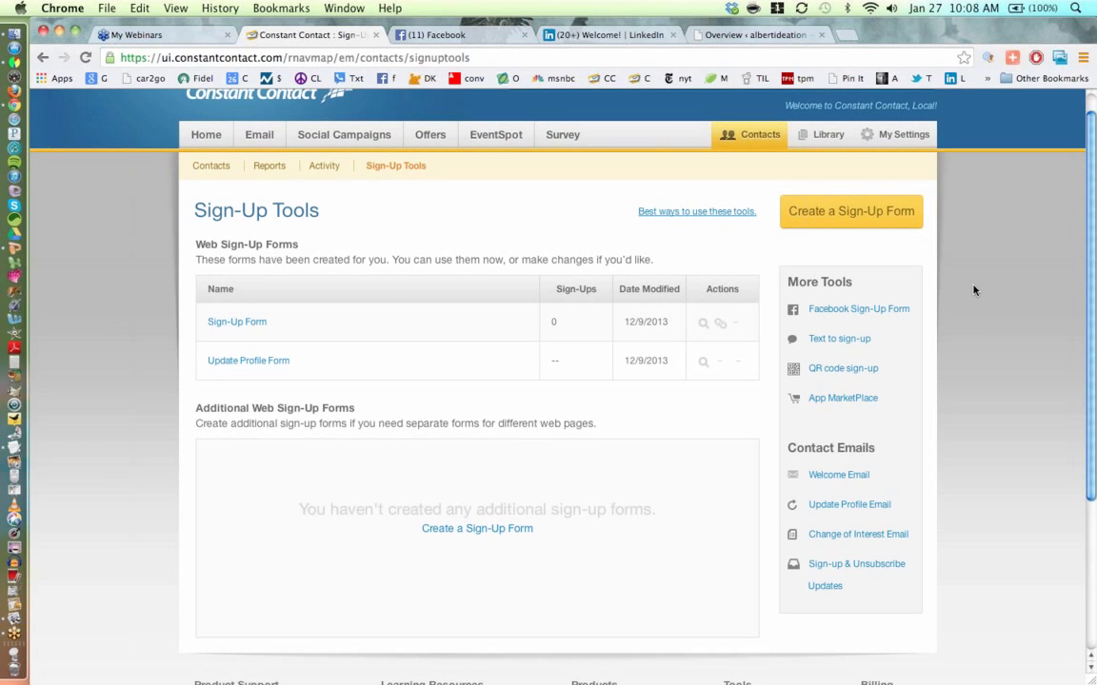
scroll(973, 290, down, 1)
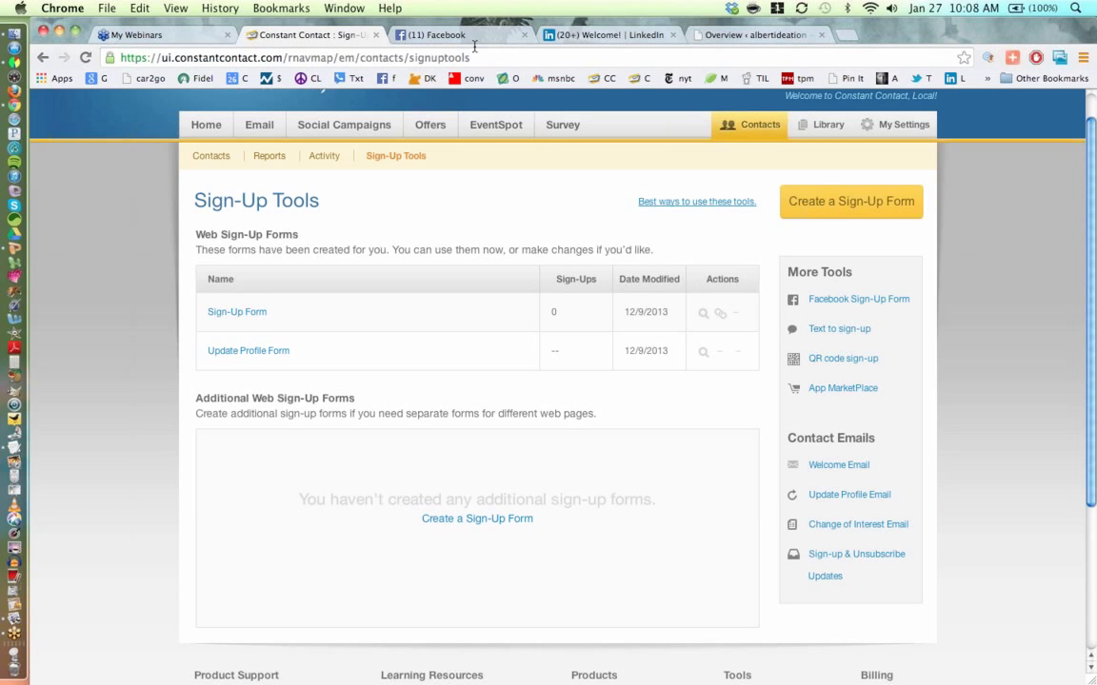
- In Facebook, go to the Email Marketing Guru page from the managed pages menu
click(443, 34)
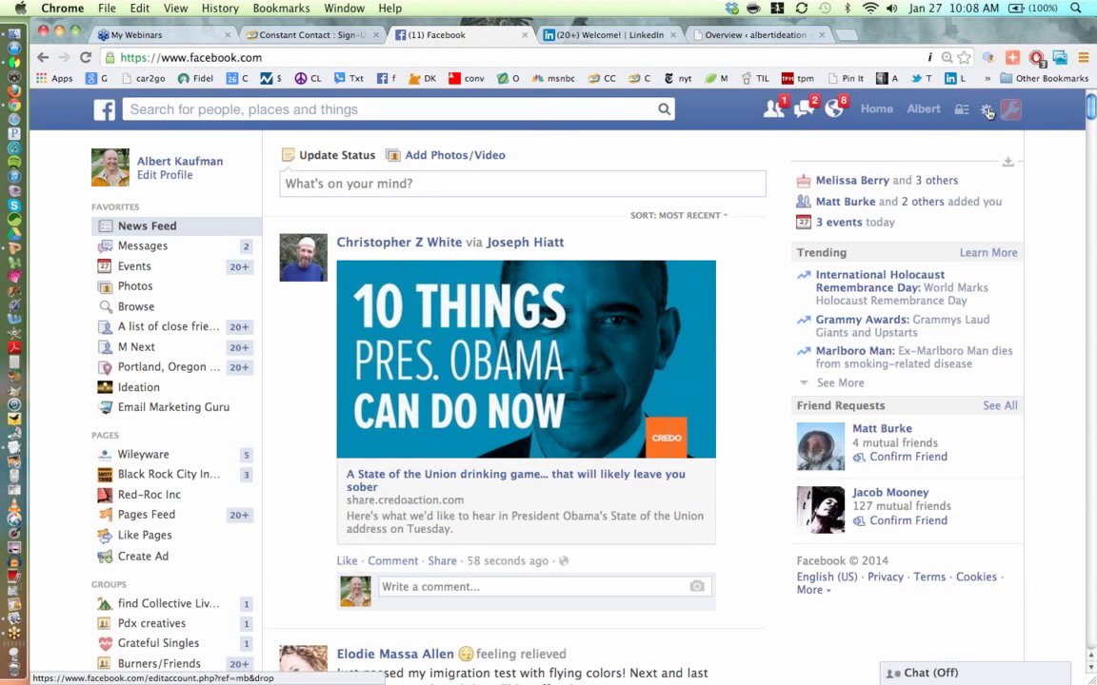
click(986, 109)
click(929, 170)
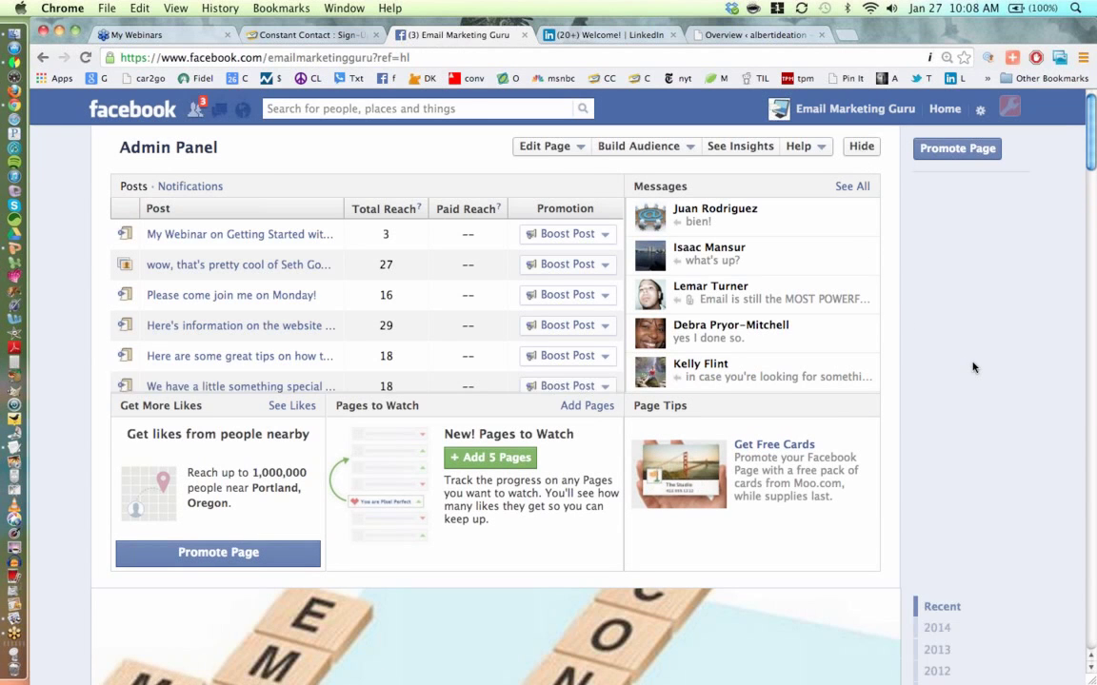
- Hide the admin panel, open the Join My List app, then return to the Constant Contact preview
click(860, 147)
scroll(918, 477, down, 3)
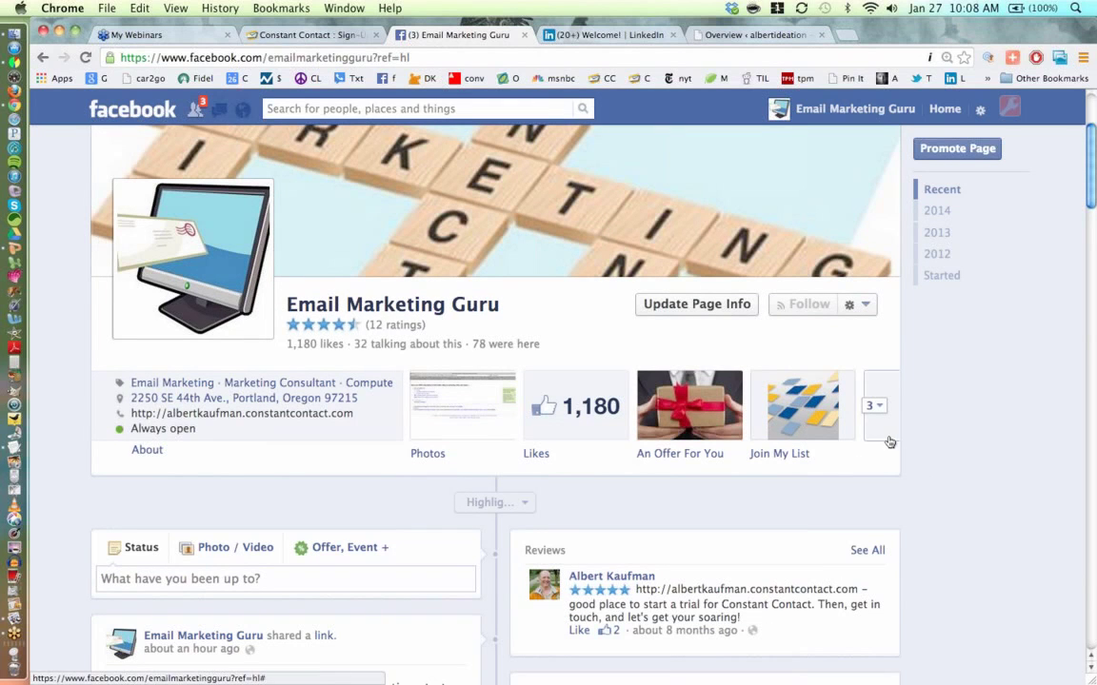
click(800, 407)
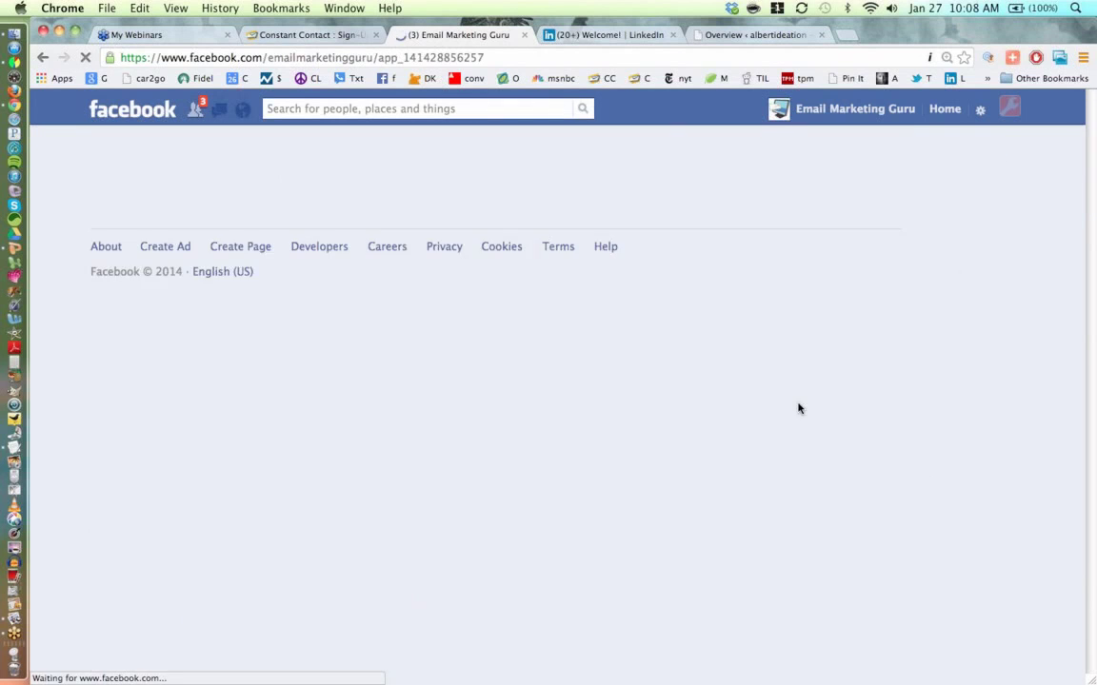
key(ctrl+shift+Tab)
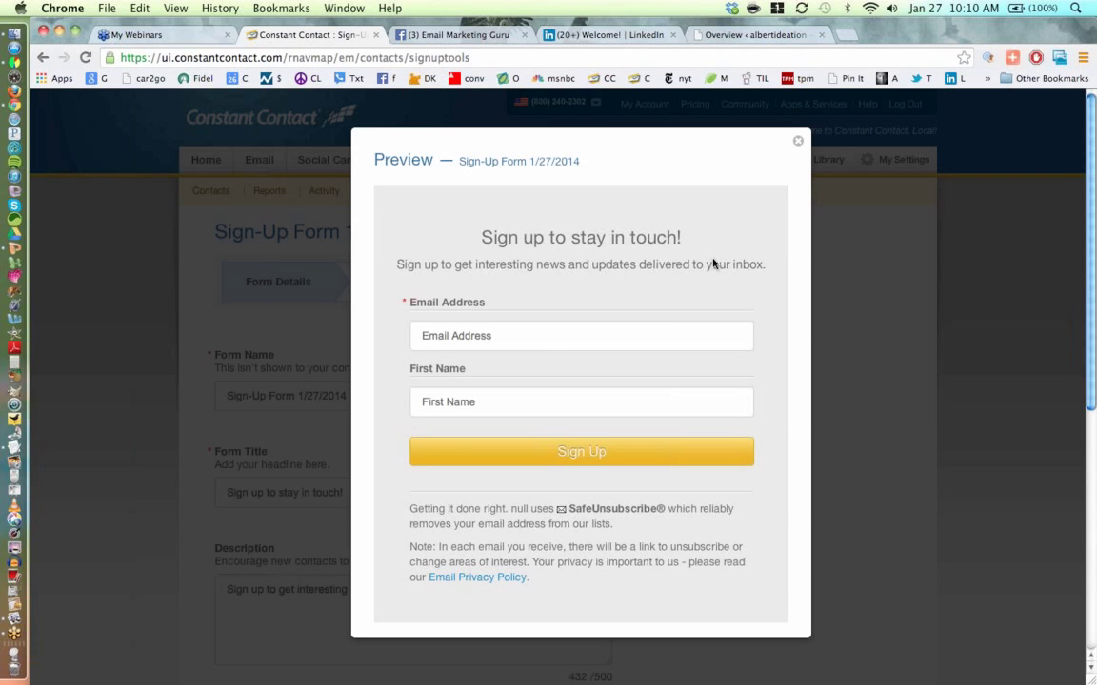
- Close the form preview to reach Sign-Up Form 1/27/2014's details, then switch to WordPress
click(797, 143)
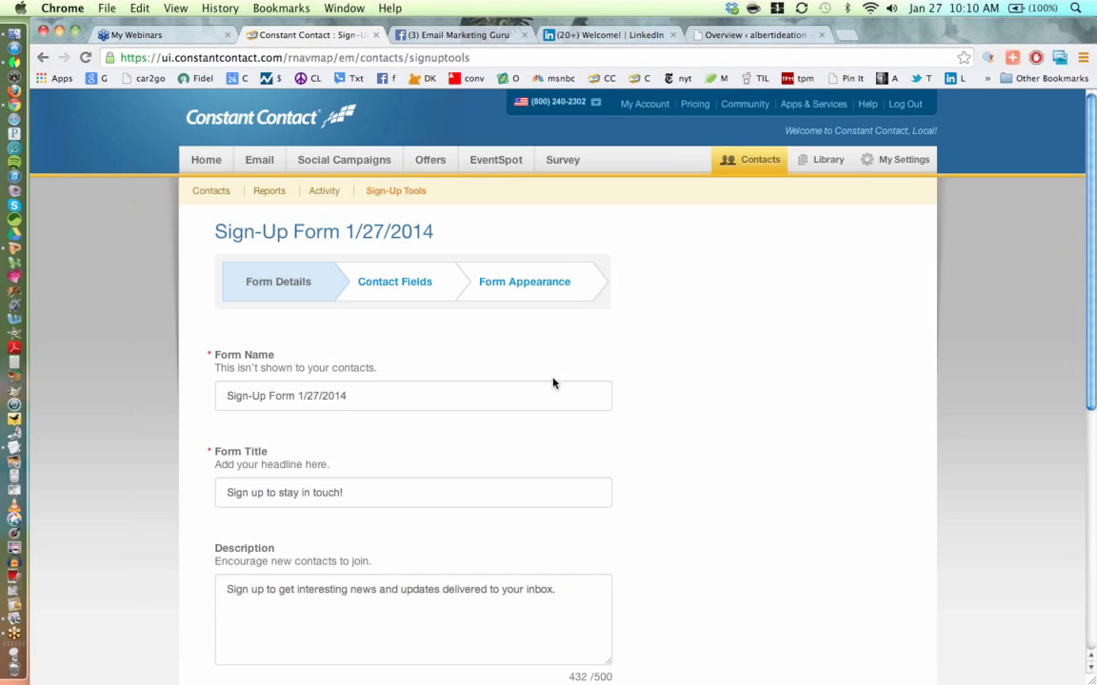
click(761, 36)
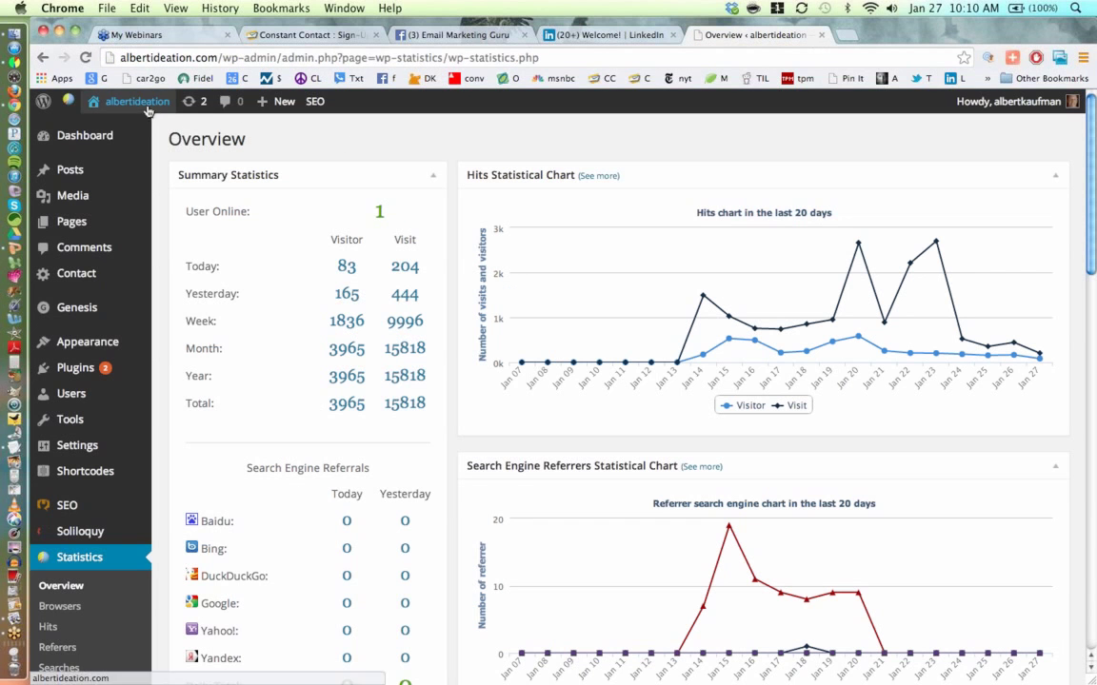
- Visit albertideation.com to view its newsletter Sign Up box, then return to Constant Contact
mouse_move(142, 107)
click(115, 136)
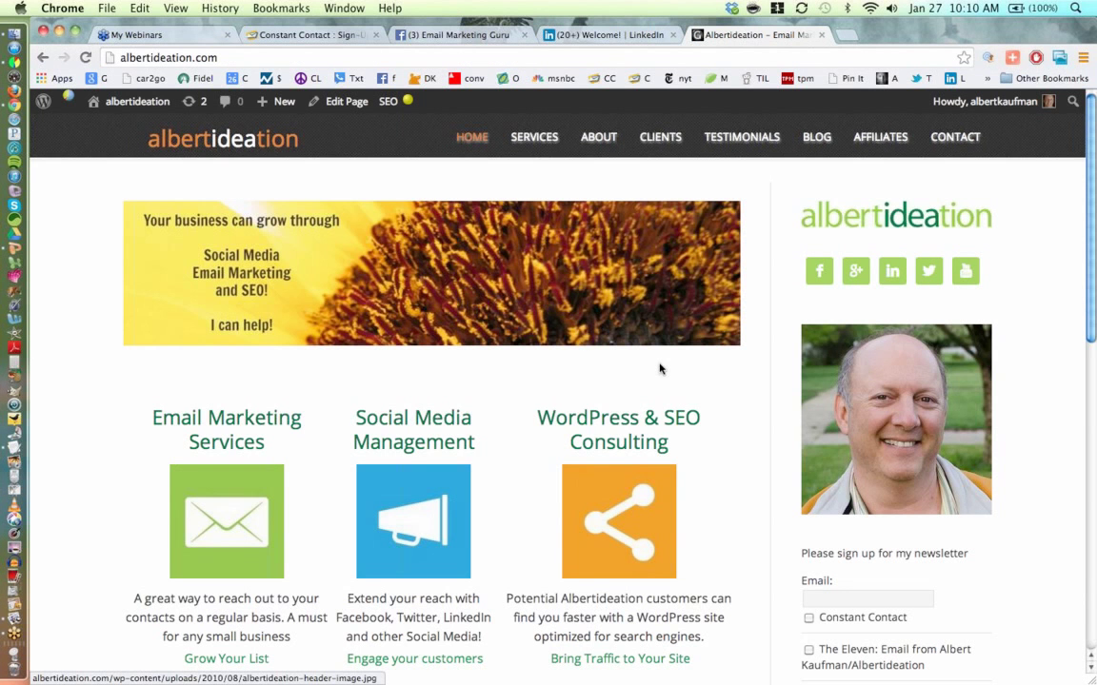
scroll(658, 368, down, 3)
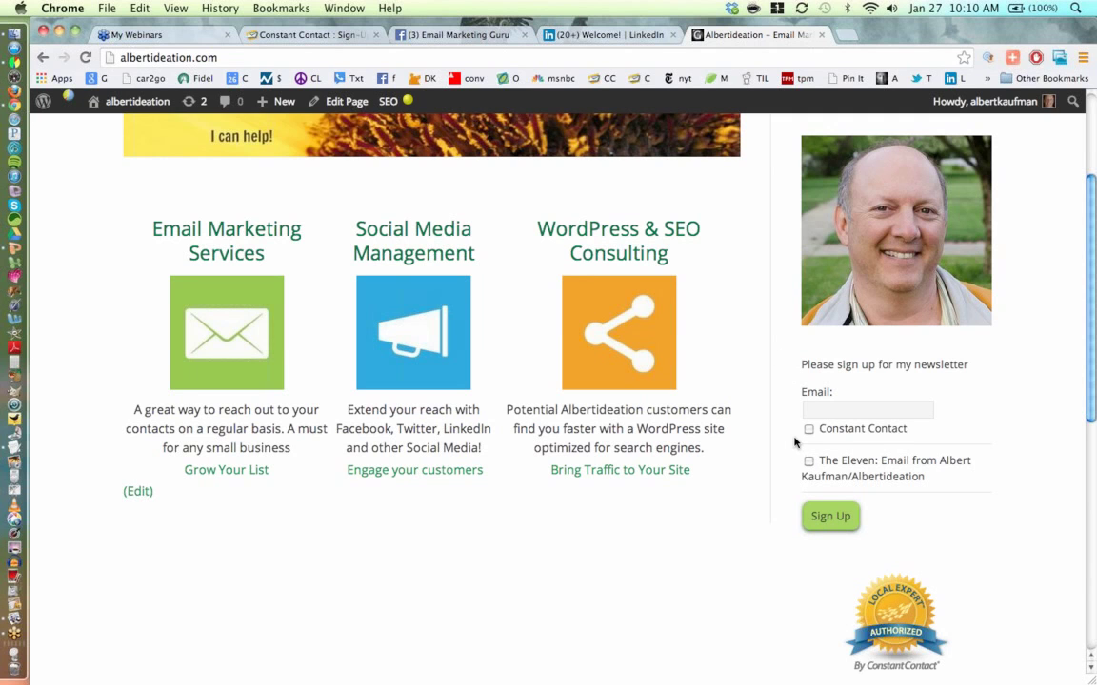
click(317, 36)
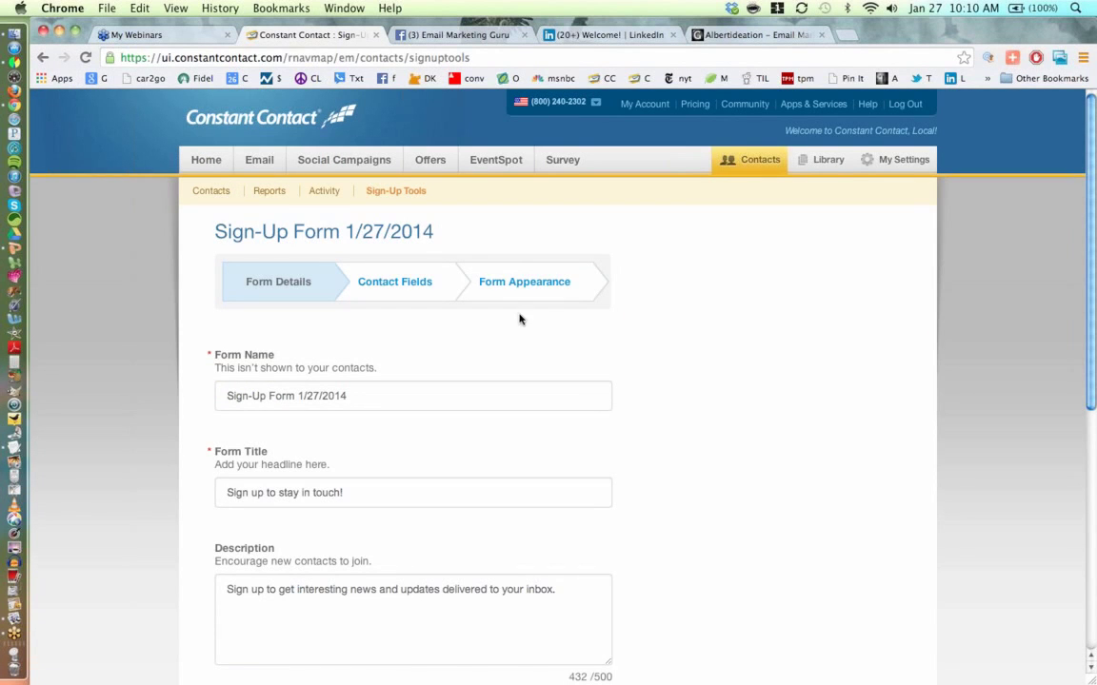
scroll(617, 431, down, 2)
scroll(616, 431, down, 3)
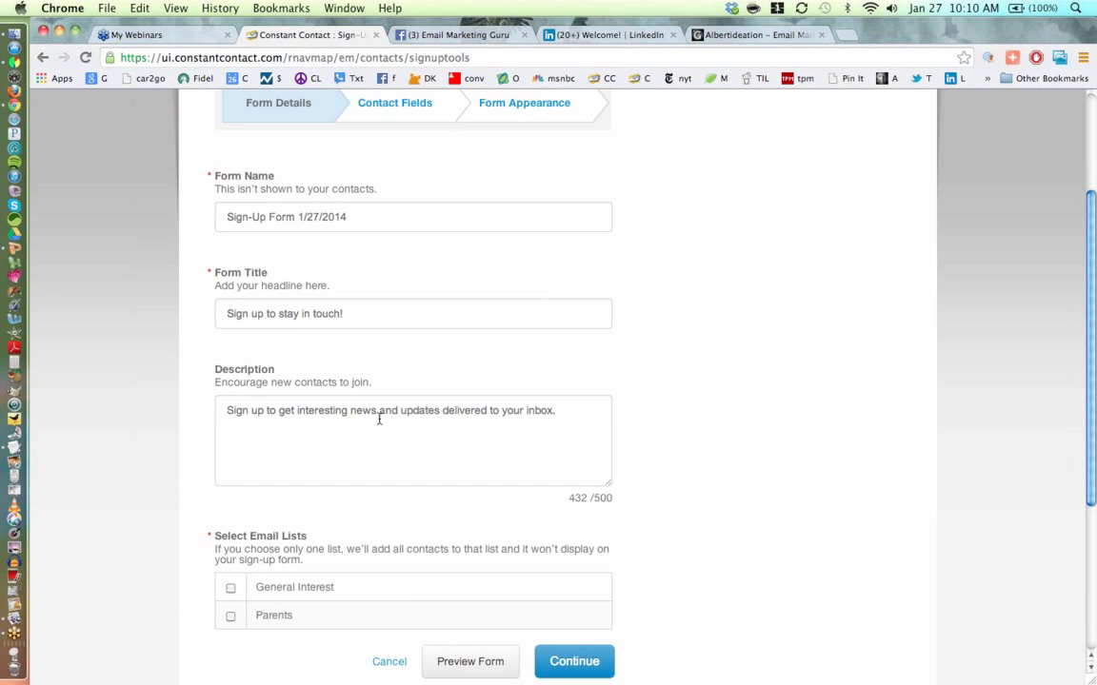
scroll(379, 419, up, 1)
scroll(379, 419, down, 4)
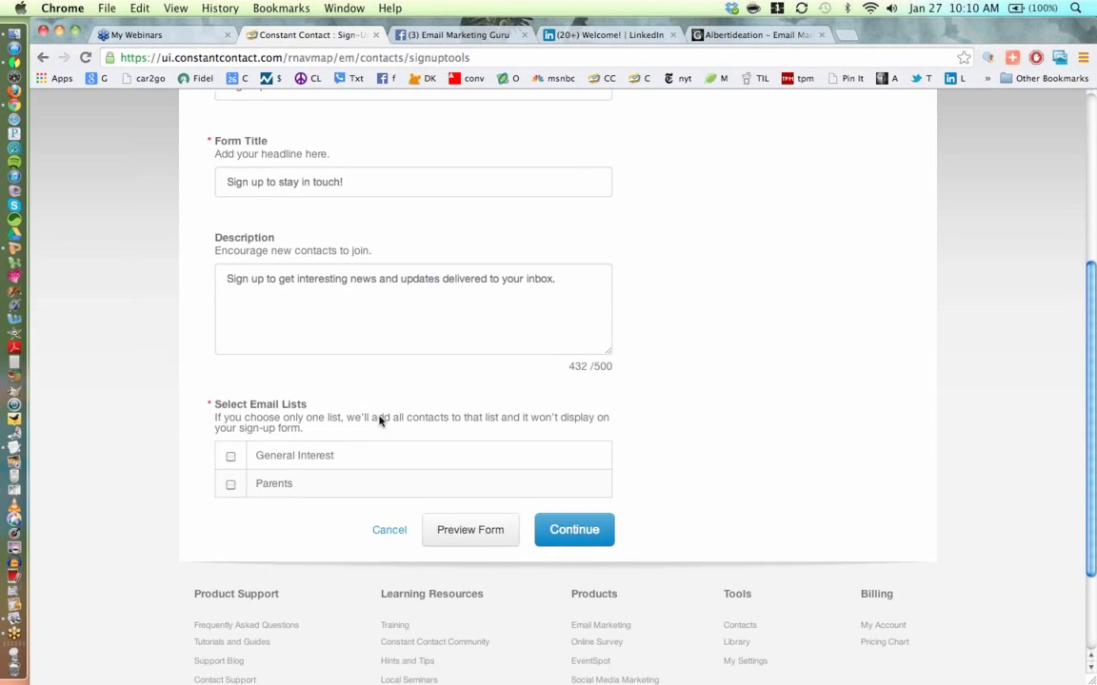
click(568, 530)
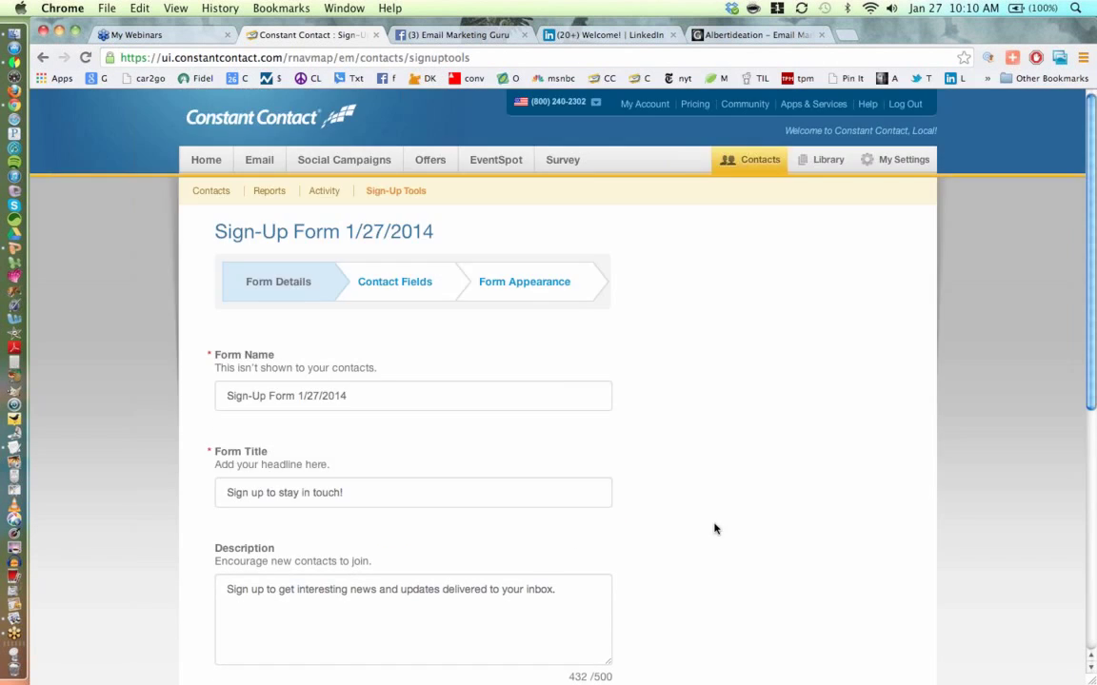
scroll(718, 514, down, 5)
scroll(735, 430, up, 2)
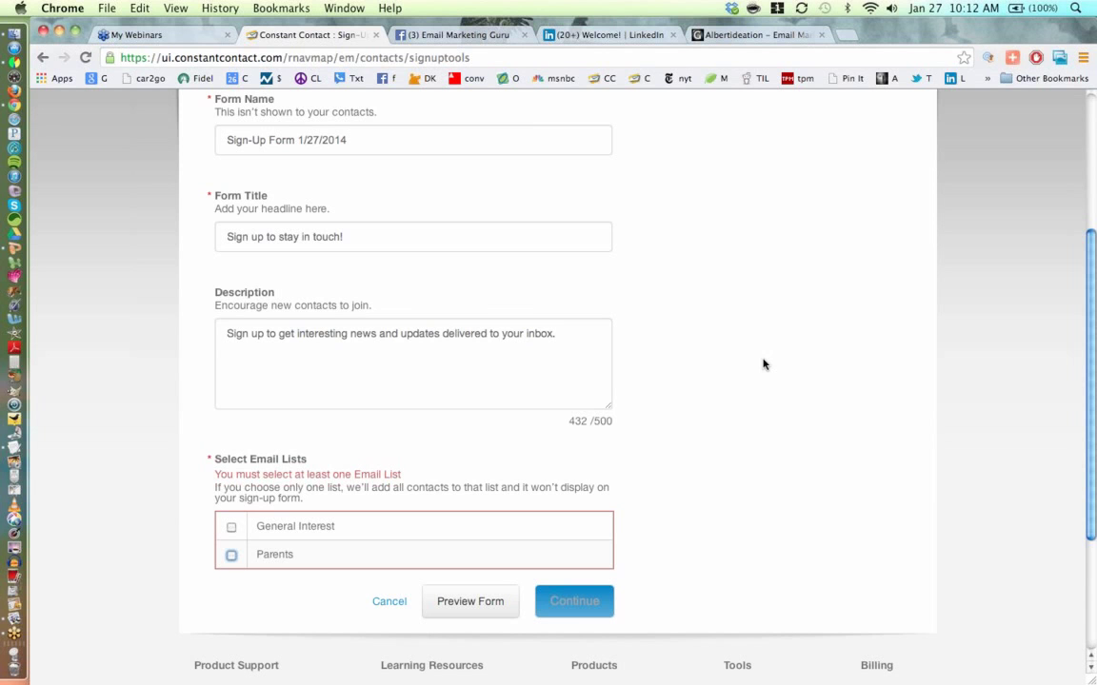
- Leave the email list validation error and switch over to the PowerPoint slides
key(super+Tab)
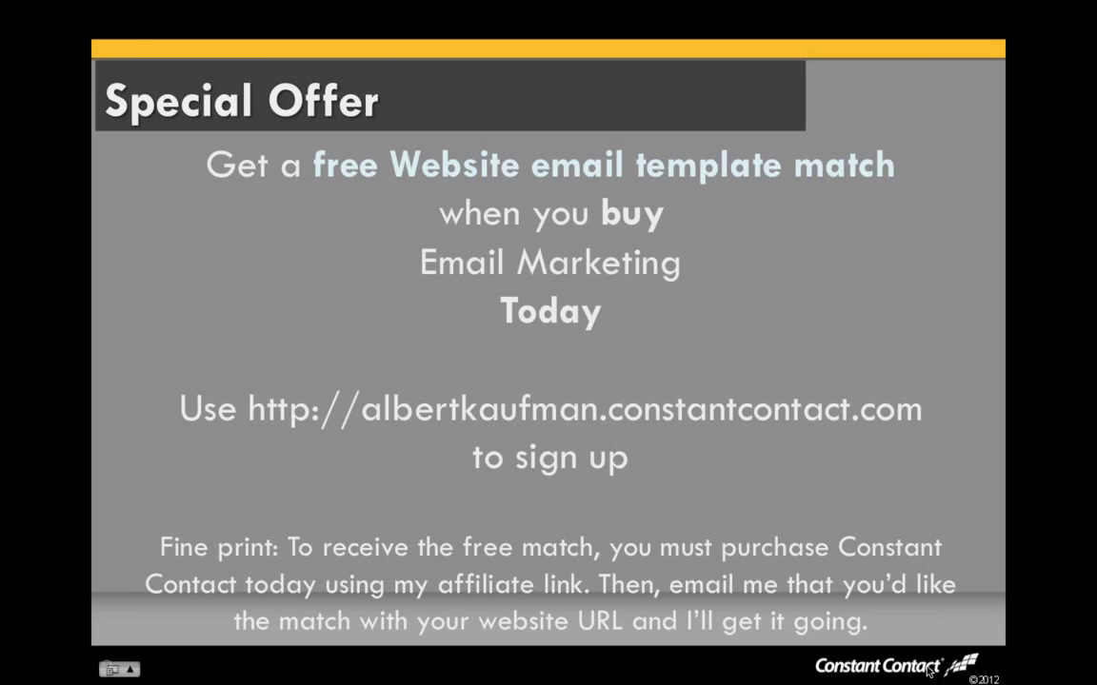
- After the Special Offer slide, return to the Constant Contact sign-up form in Chrome
key(super+Tab)
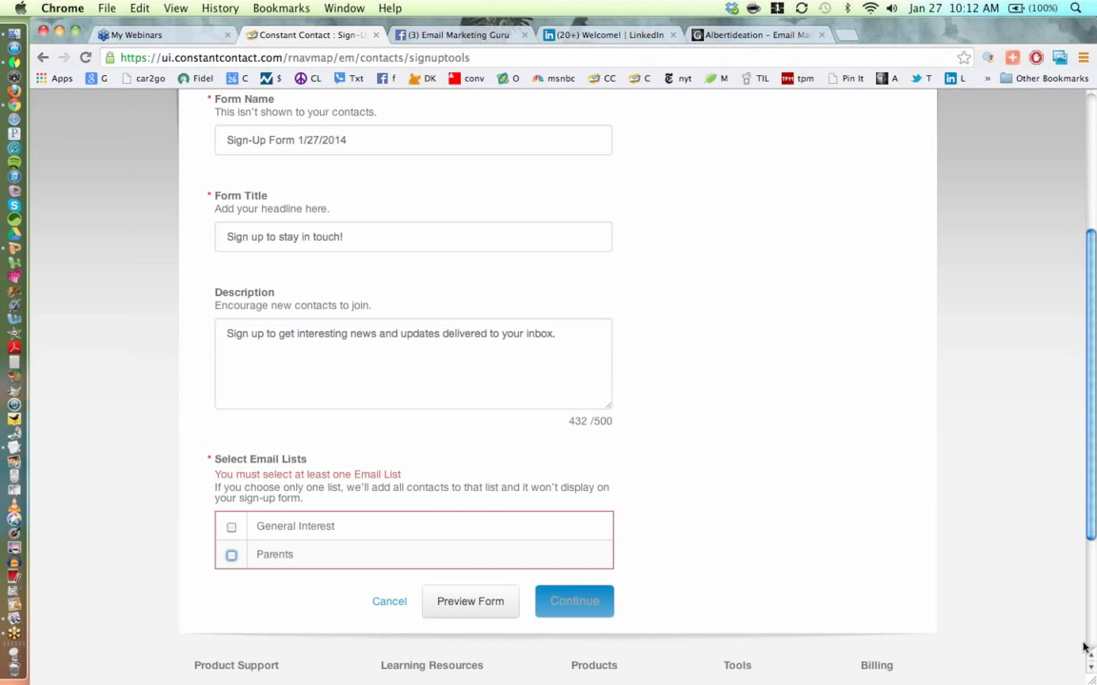
- Add sign-ups to the General Interest list and continue to the contact fields step
scroll(958, 524, up, 5)
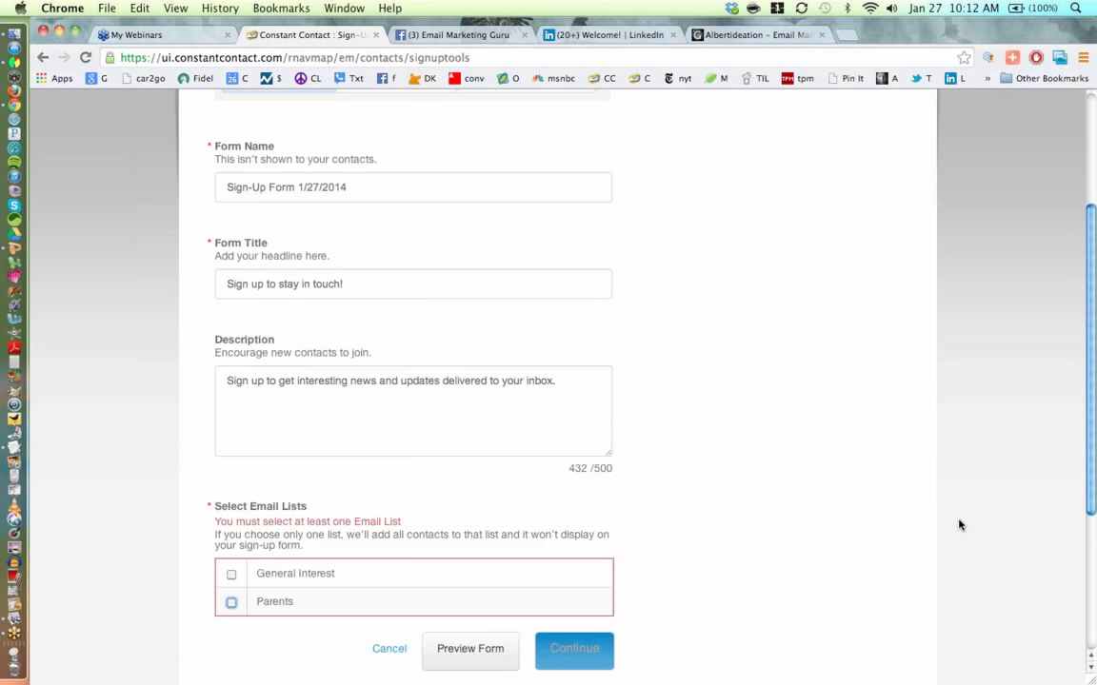
scroll(959, 524, down, 5)
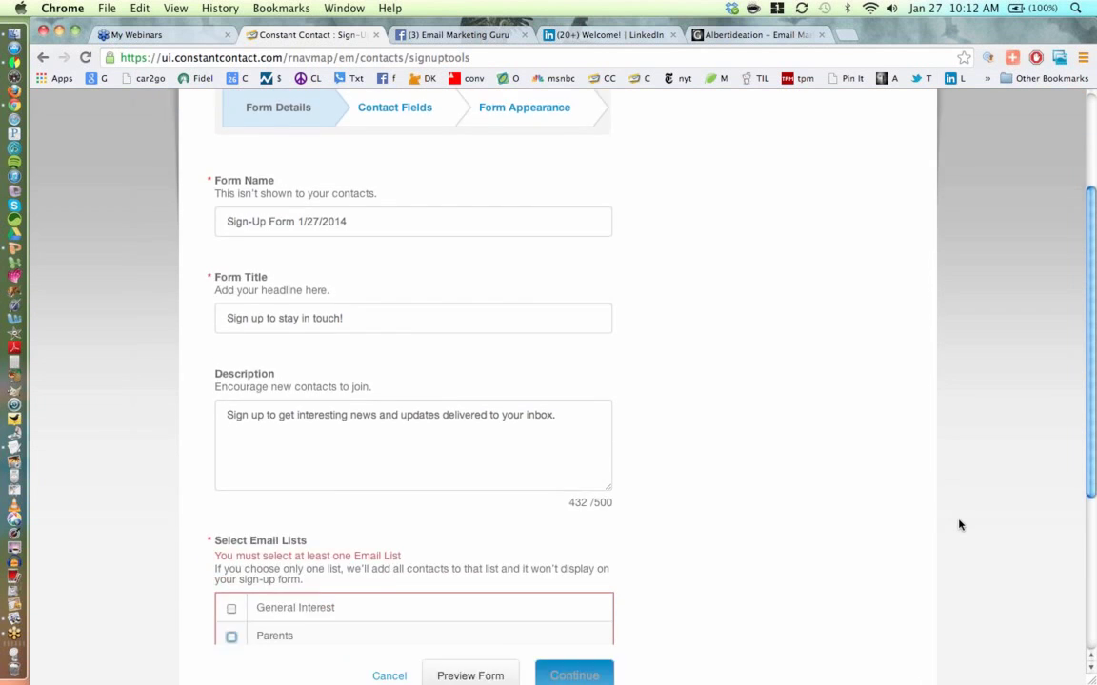
click(592, 578)
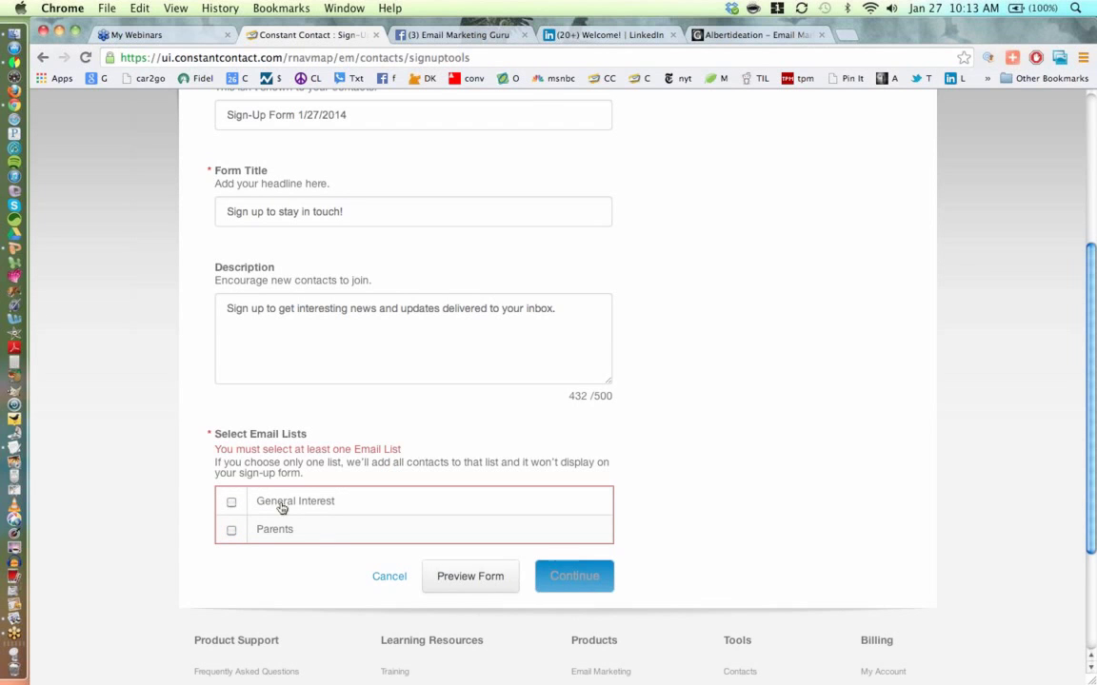
click(230, 504)
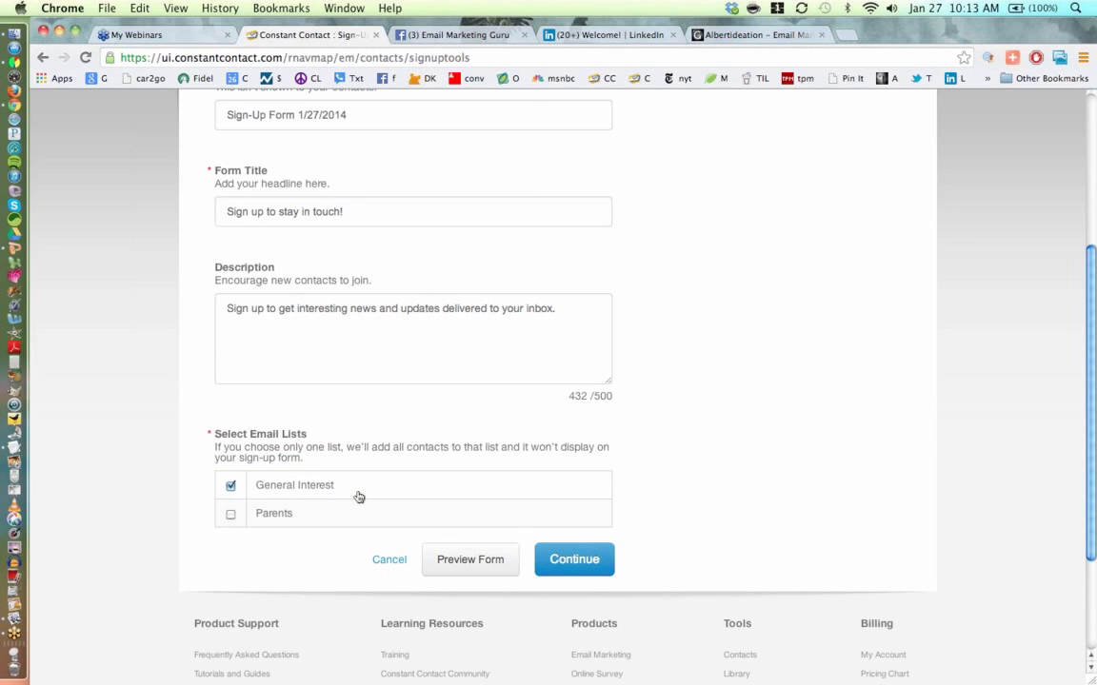
click(569, 567)
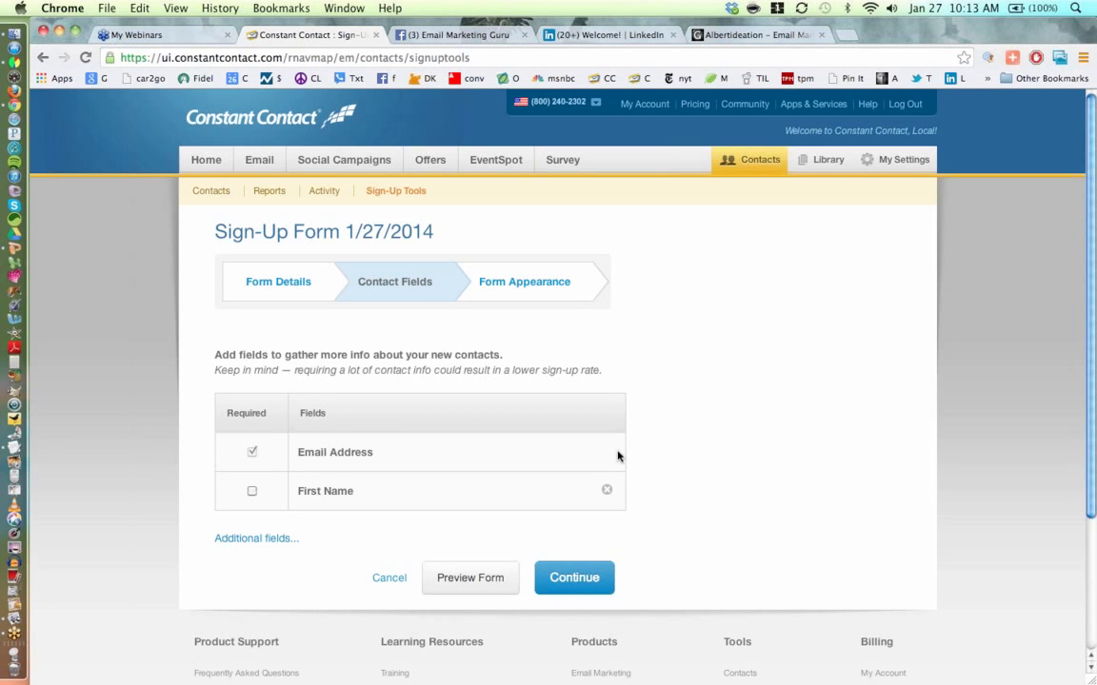
- Advance through the Form Appearance step and finish Sign-Up Form 1/27/2014
click(573, 581)
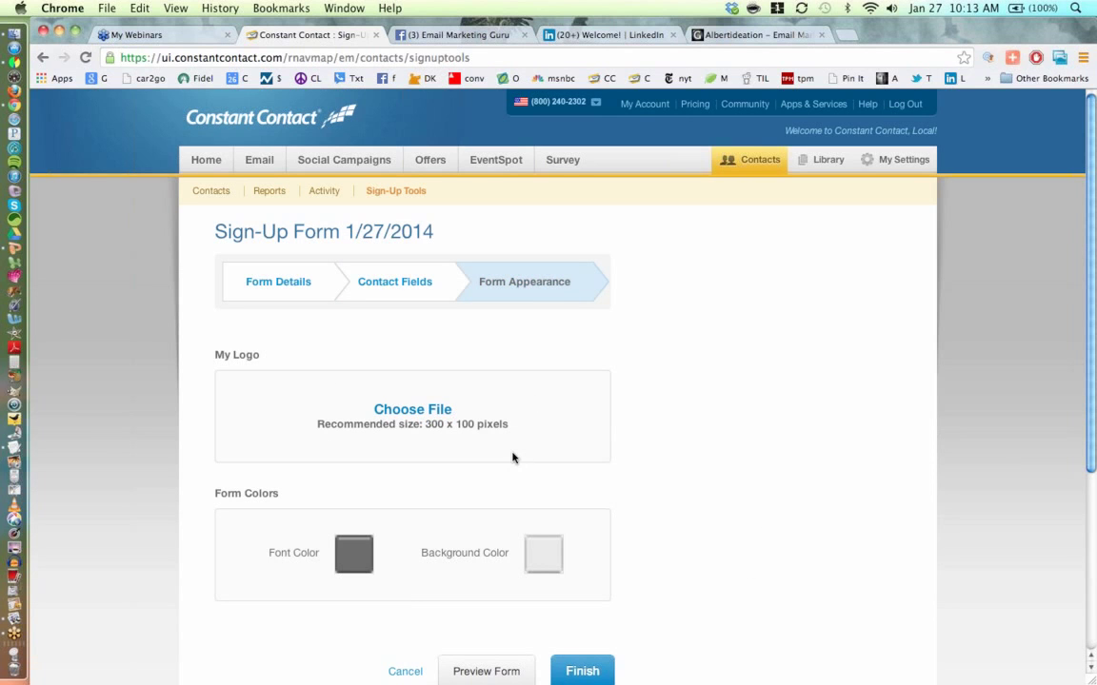
scroll(640, 441, down, 3)
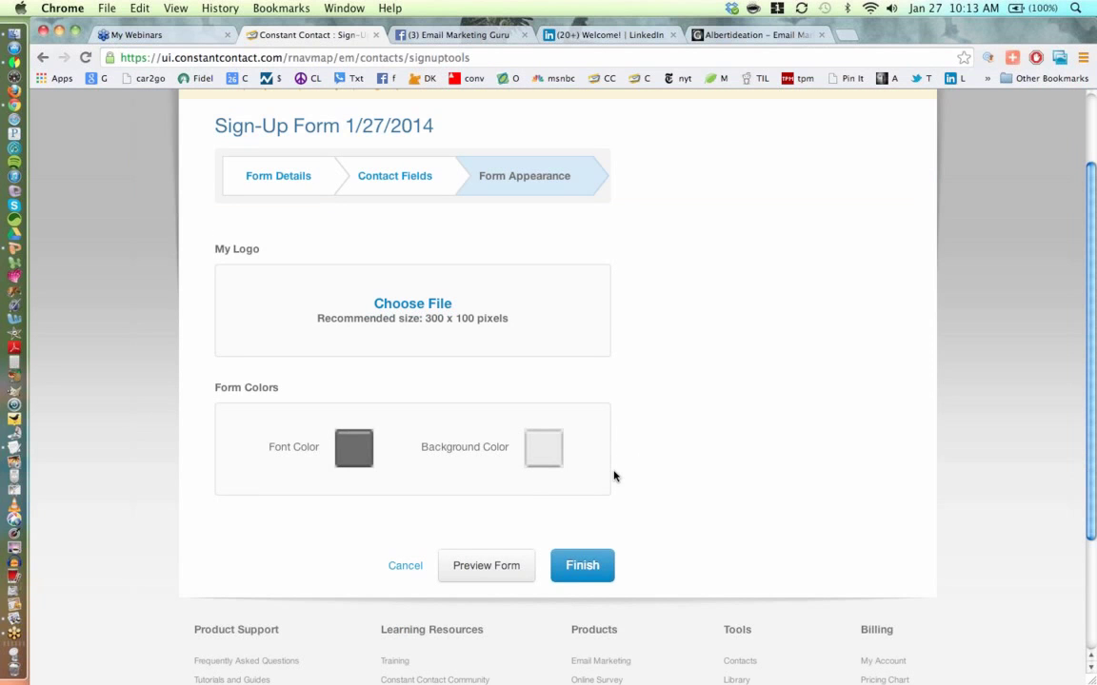
scroll(612, 477, up, 1)
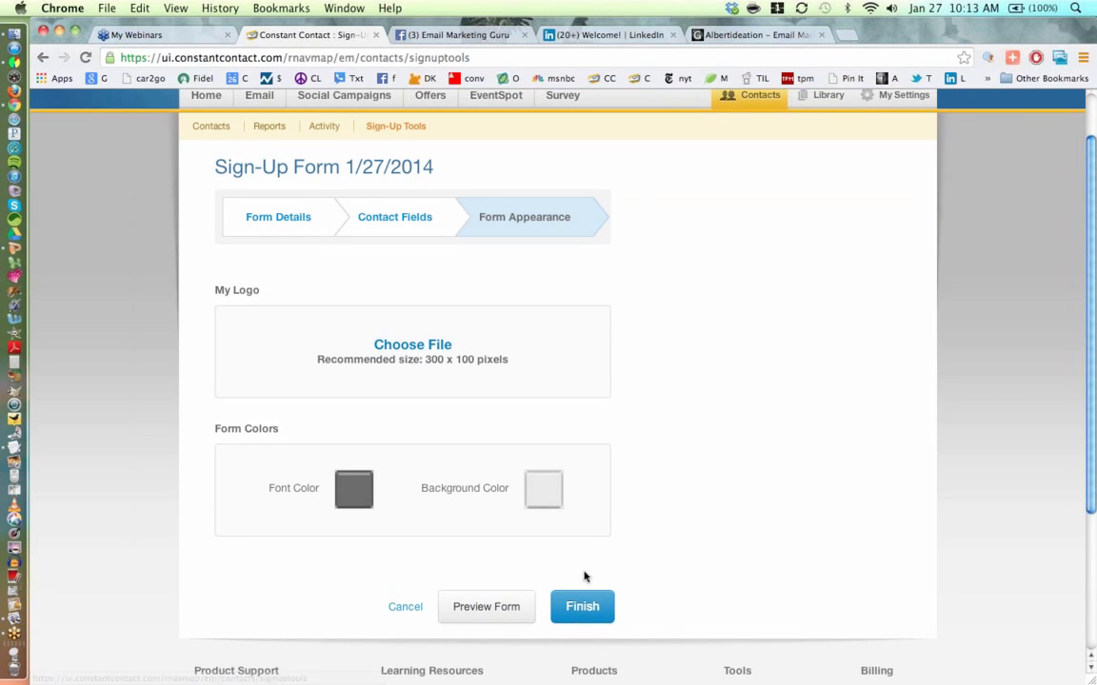
click(581, 610)
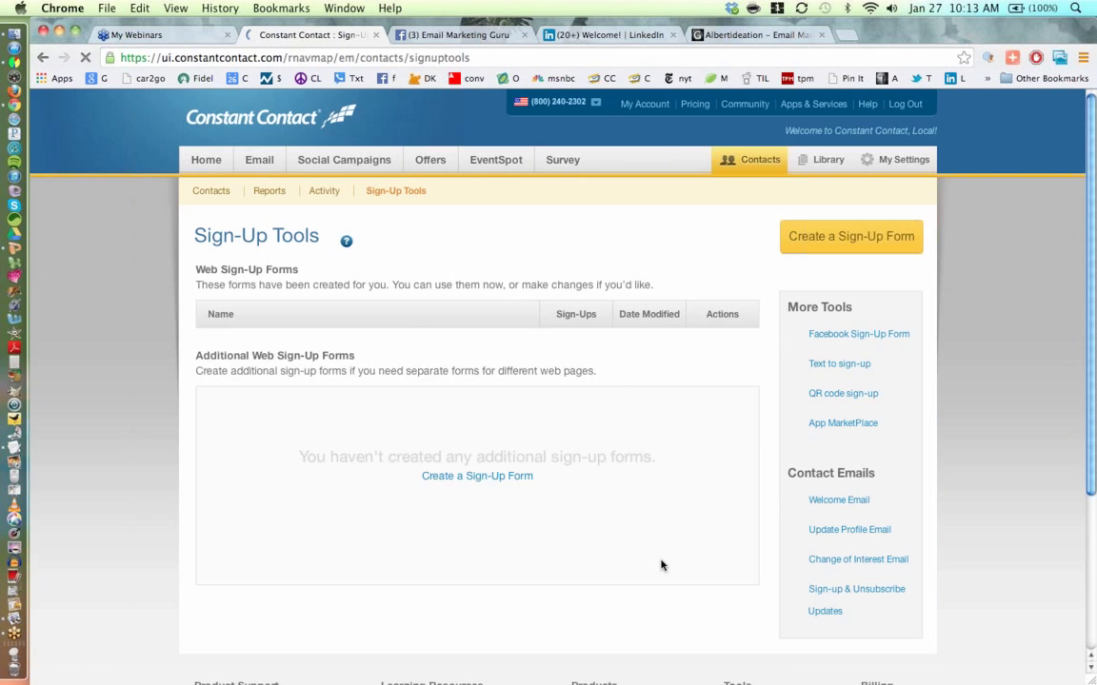
- Scroll to Sign-Up Form 1/27/2014 in the Additional Web Sign-Up Forms table, showing 0 sign-ups
scroll(661, 561, down, 1)
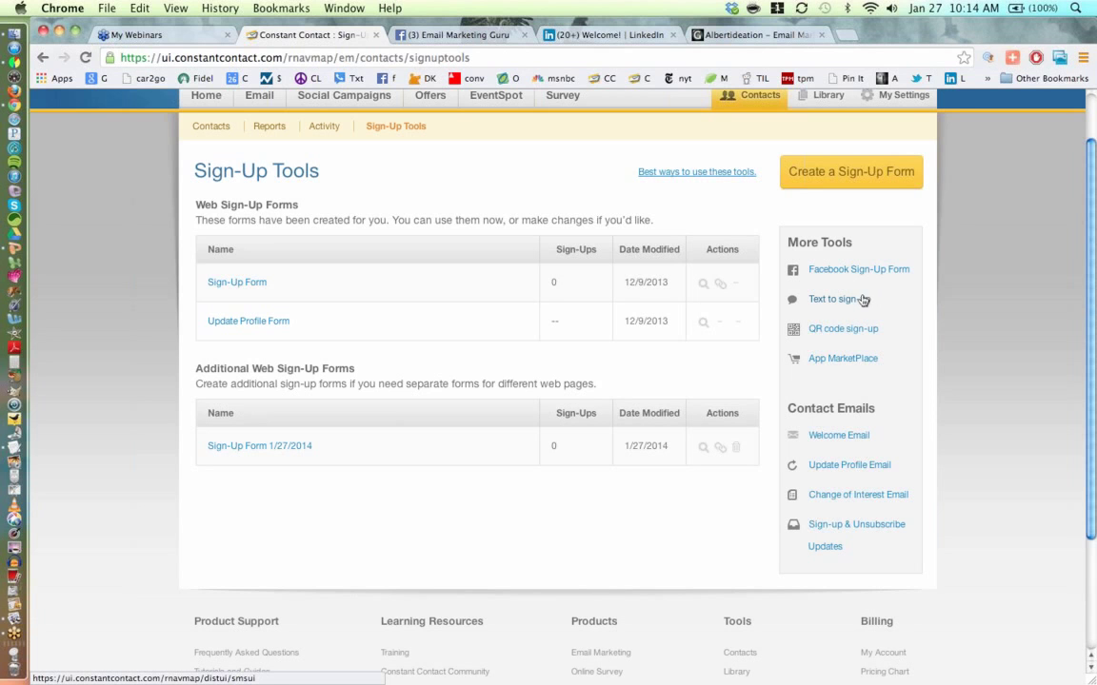
- Open Text to sign-up under More Tools and switch Text-to-Join on
click(853, 301)
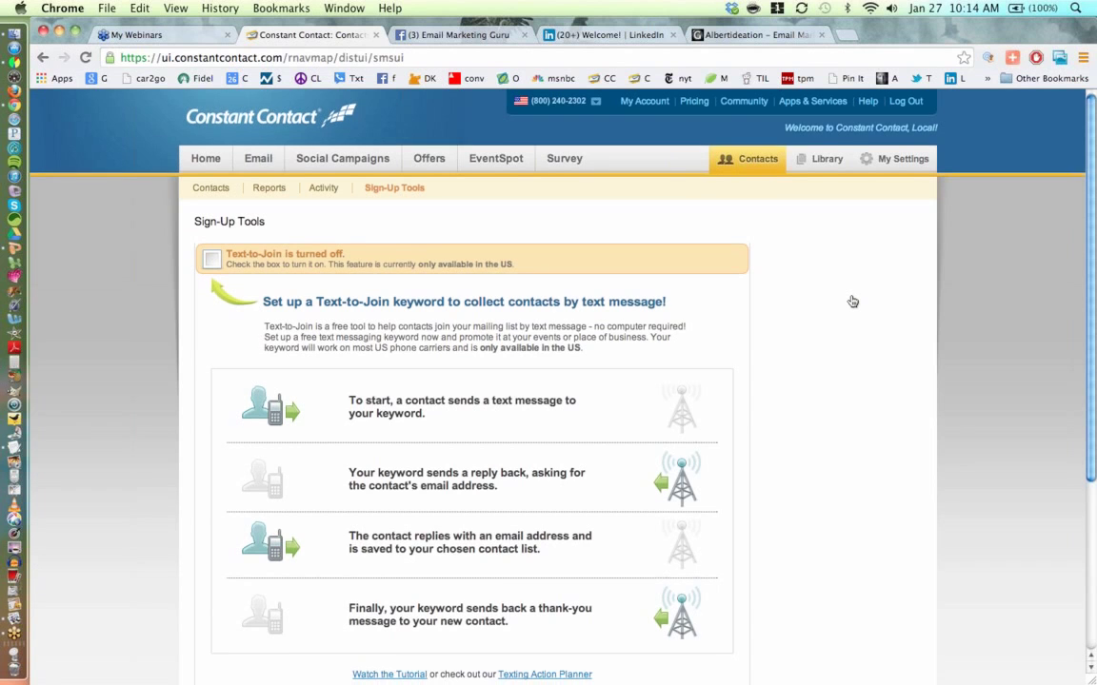
scroll(852, 302, down, 2)
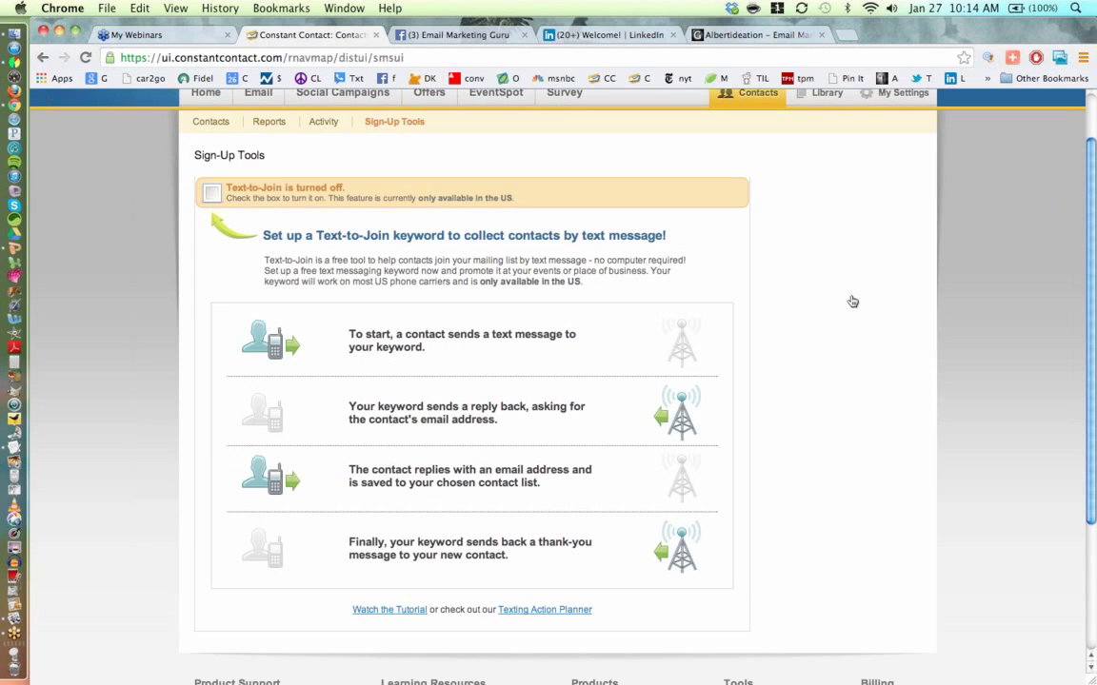
scroll(842, 276, up, 2)
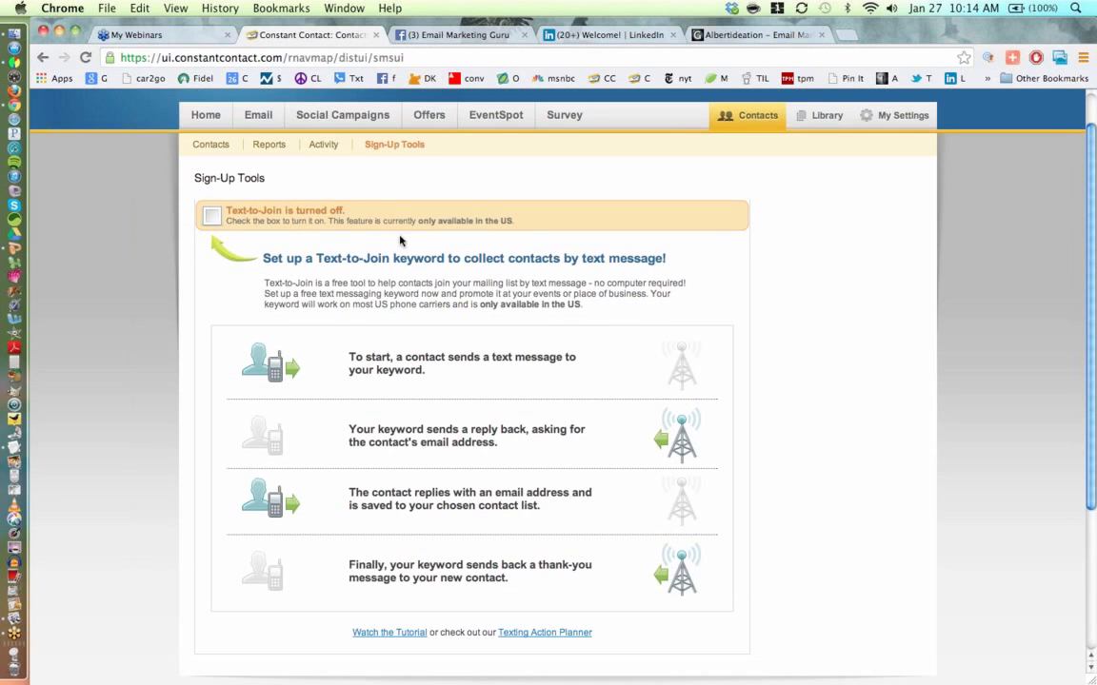
click(211, 216)
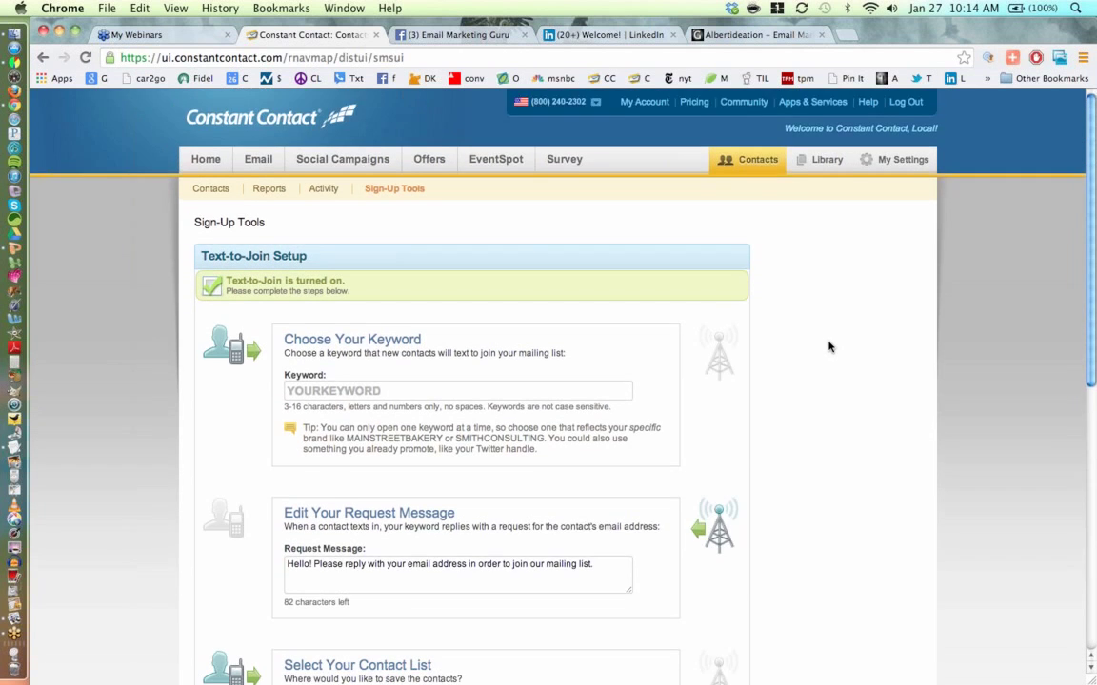
scroll(828, 347, down, 5)
scroll(827, 346, up, 5)
- Return to the Sign-Up Tools list, then hide Chrome to reveal Design.png, notes and slides
click(397, 190)
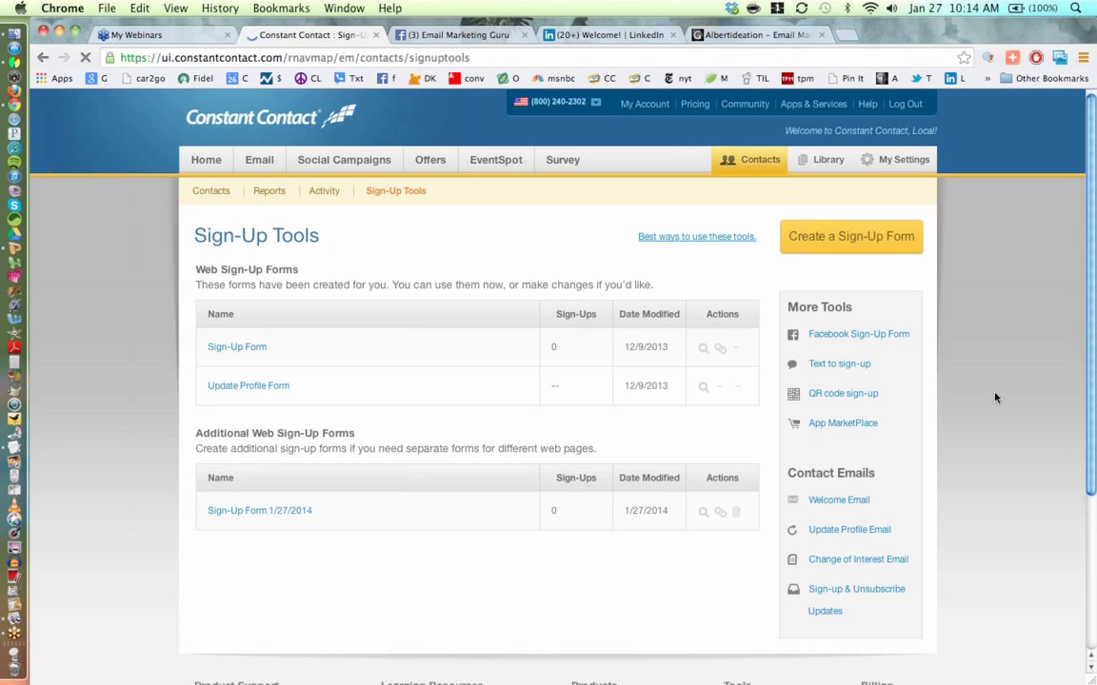
scroll(994, 392, down, 1)
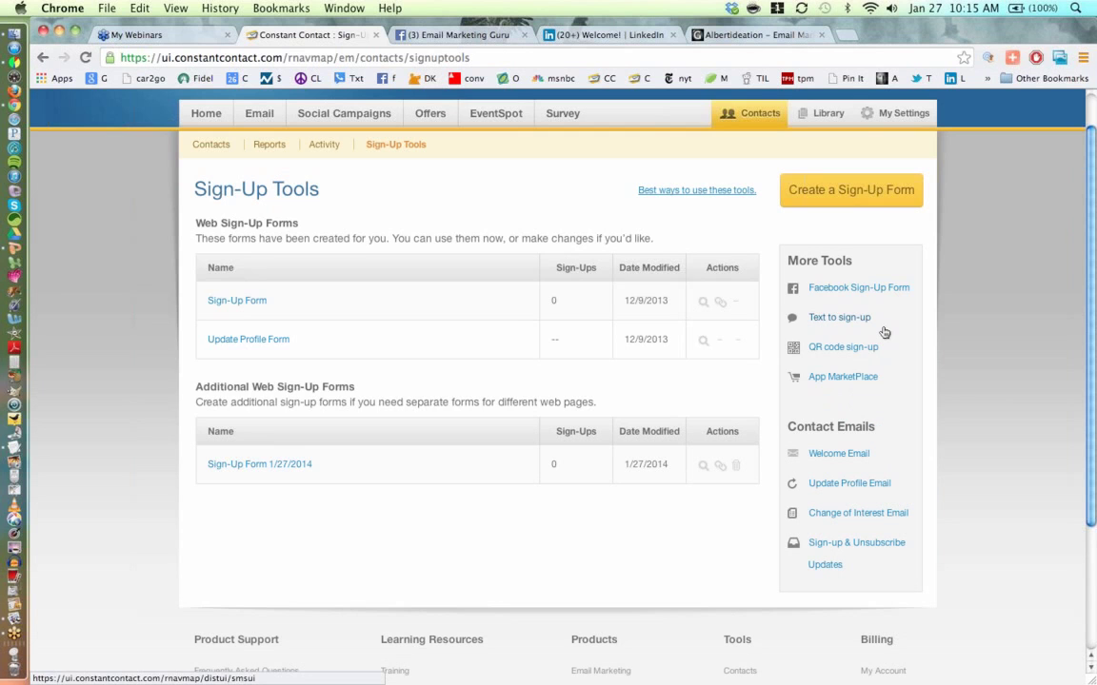
key(super+Tab)
key(super+Tab)
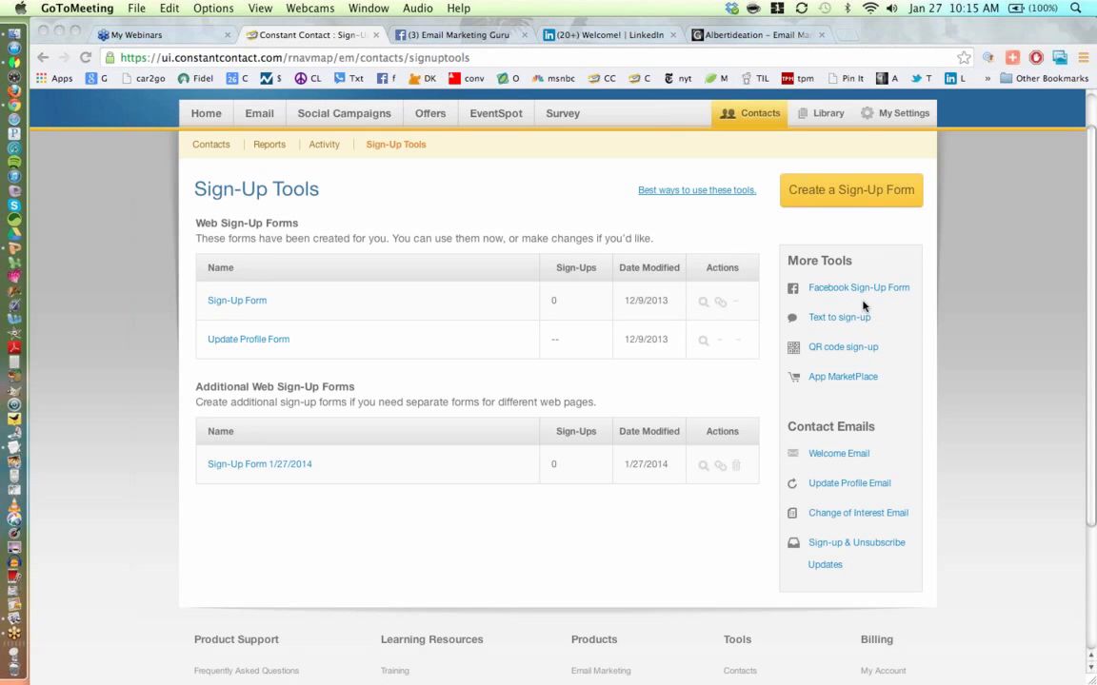
key(super+h)
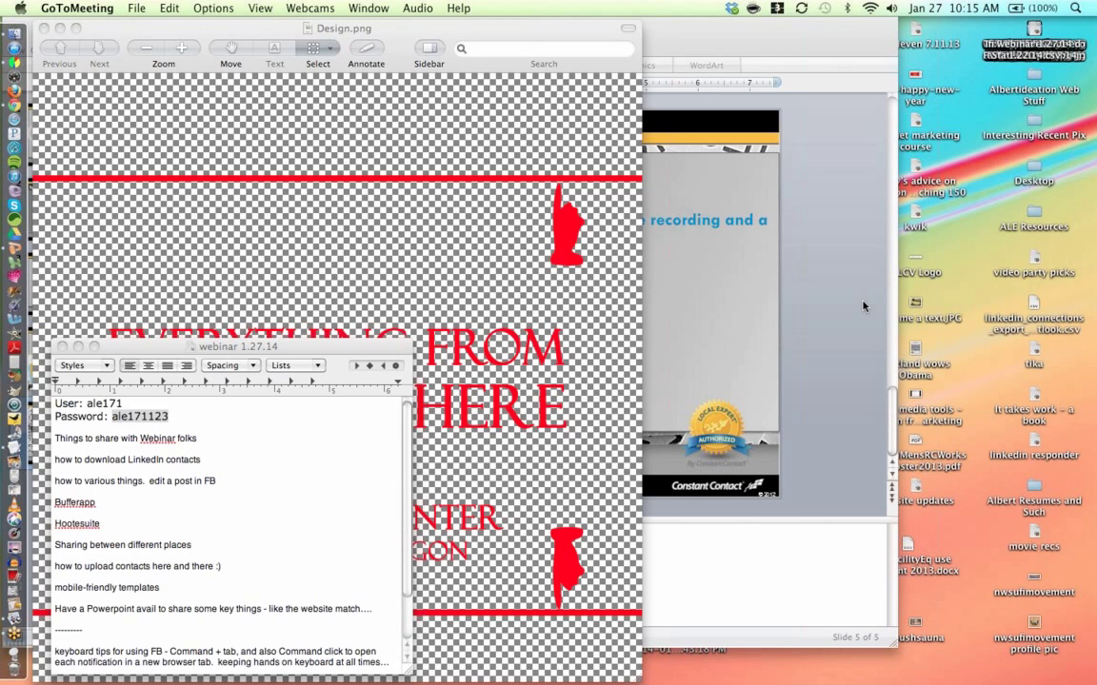
- Close Design.png, minimize the webinar notes window, and bring Chrome's Sign-Up Tools page back
click(45, 29)
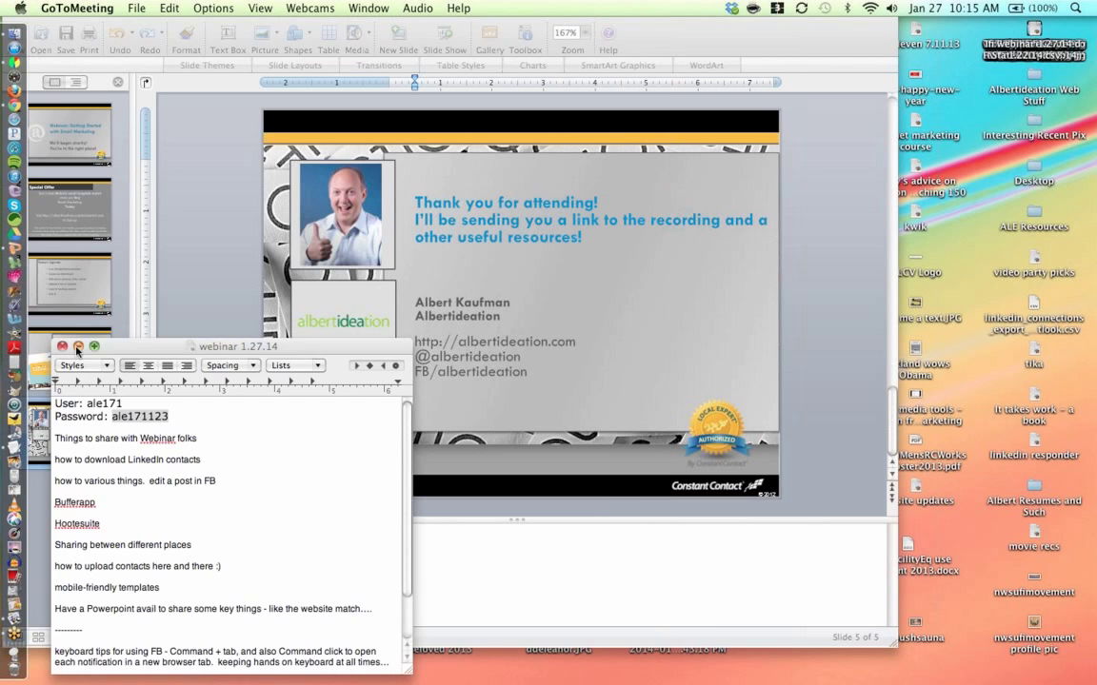
click(77, 347)
key(super+Tab)
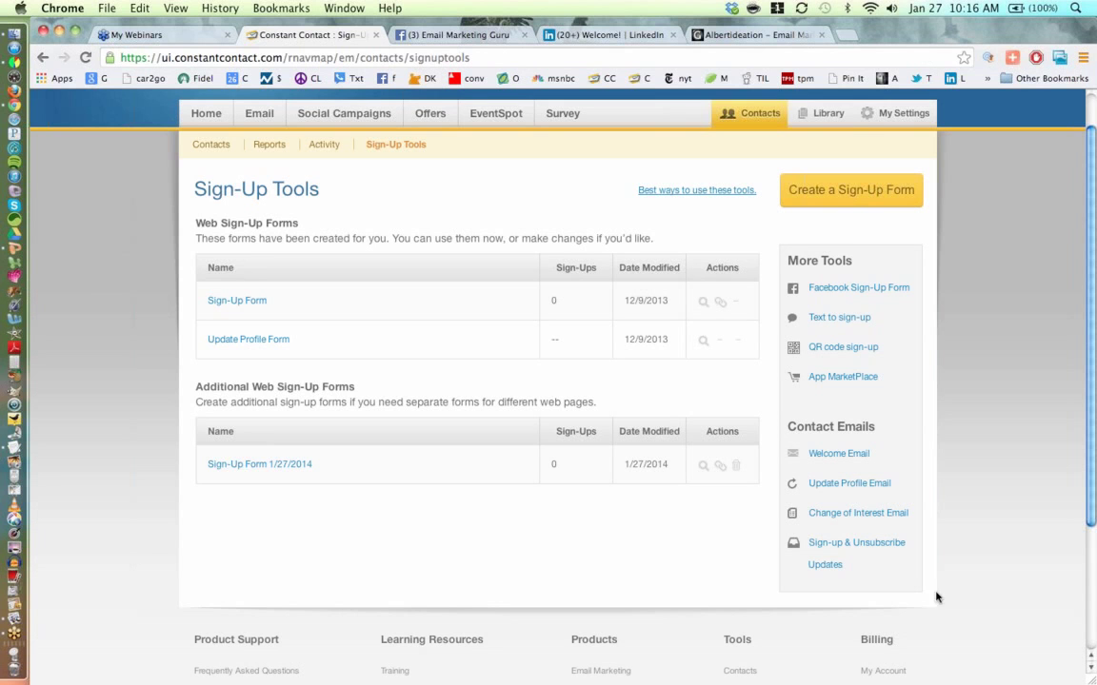
click(845, 352)
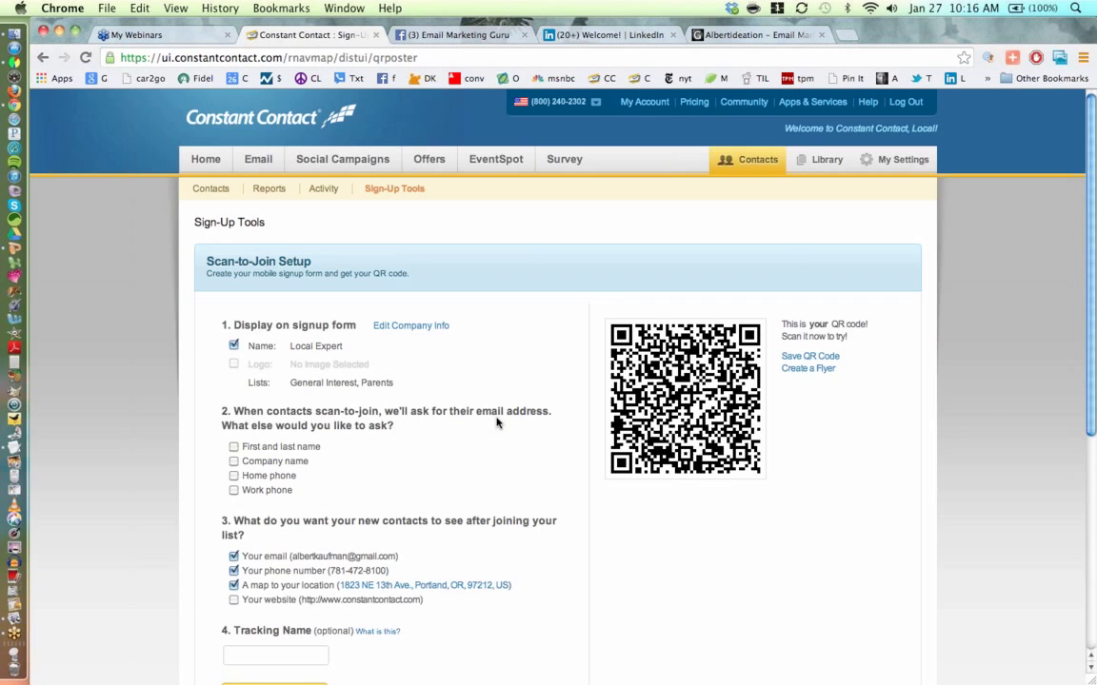
scroll(496, 422, down, 3)
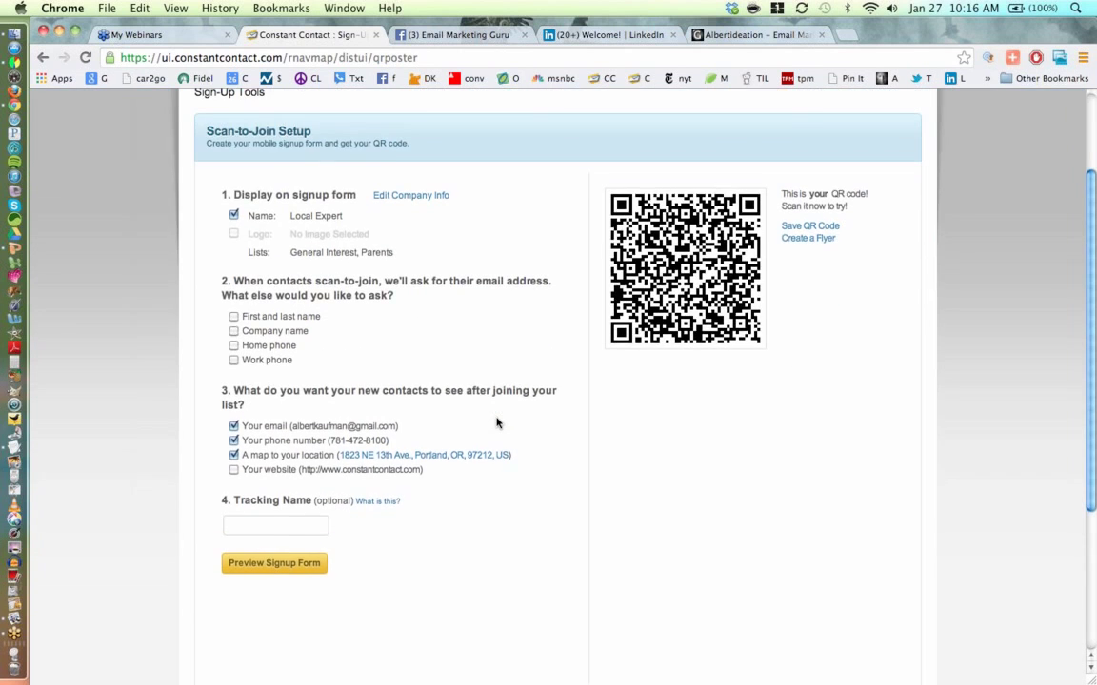
scroll(496, 423, up, 2)
scroll(496, 423, up, 2)
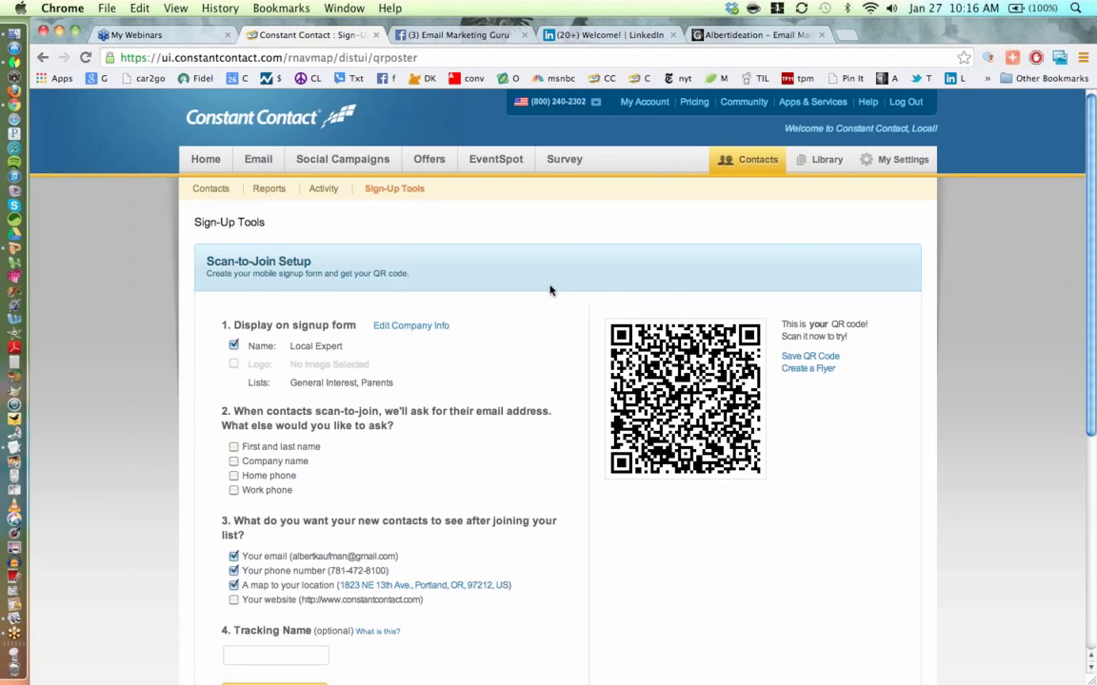
click(386, 189)
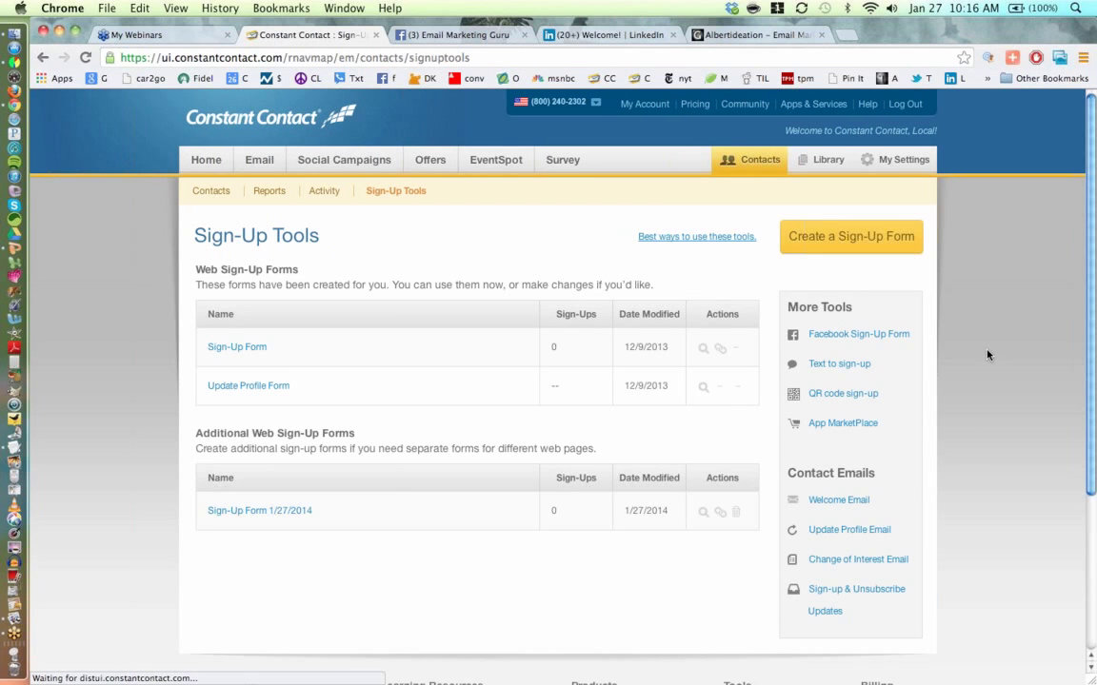
scroll(987, 351, down, 3)
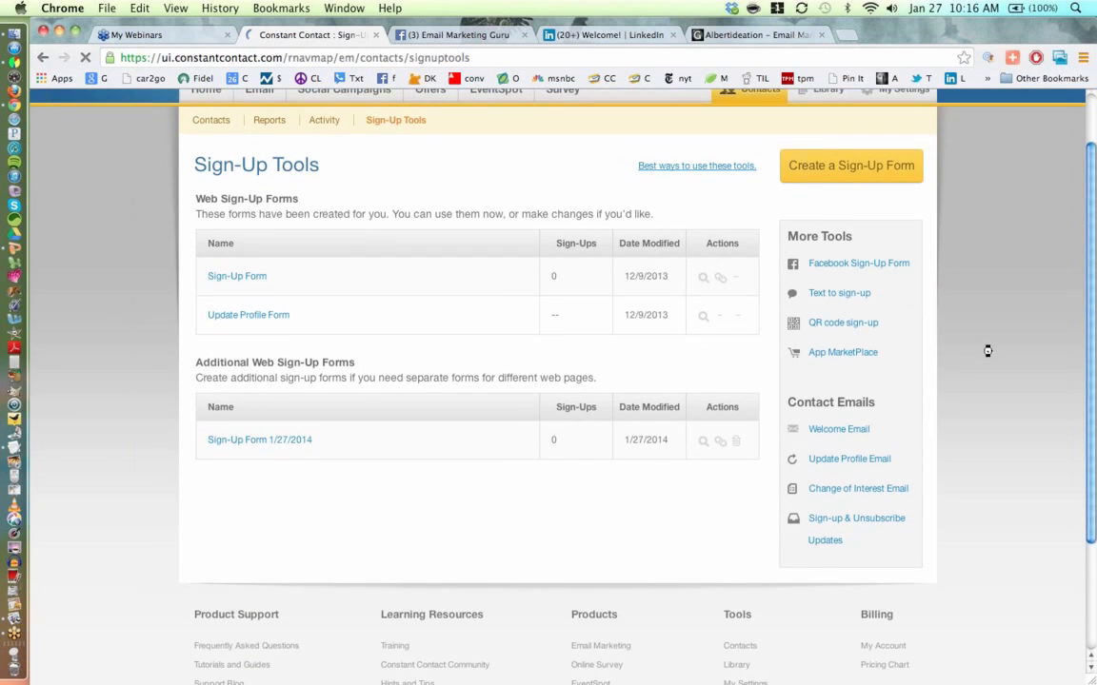
scroll(987, 355, down, 2)
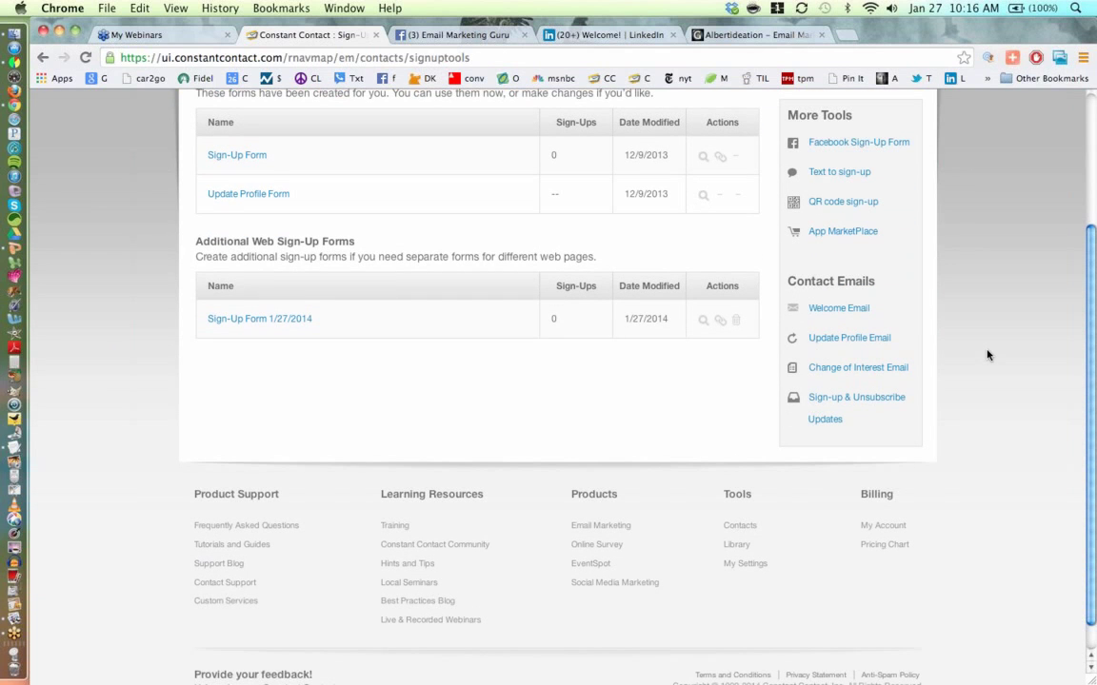
- Open the Welcome Email and go to its Introduction section titled 'Local Expert', subtitle 'Welcome!'
click(841, 309)
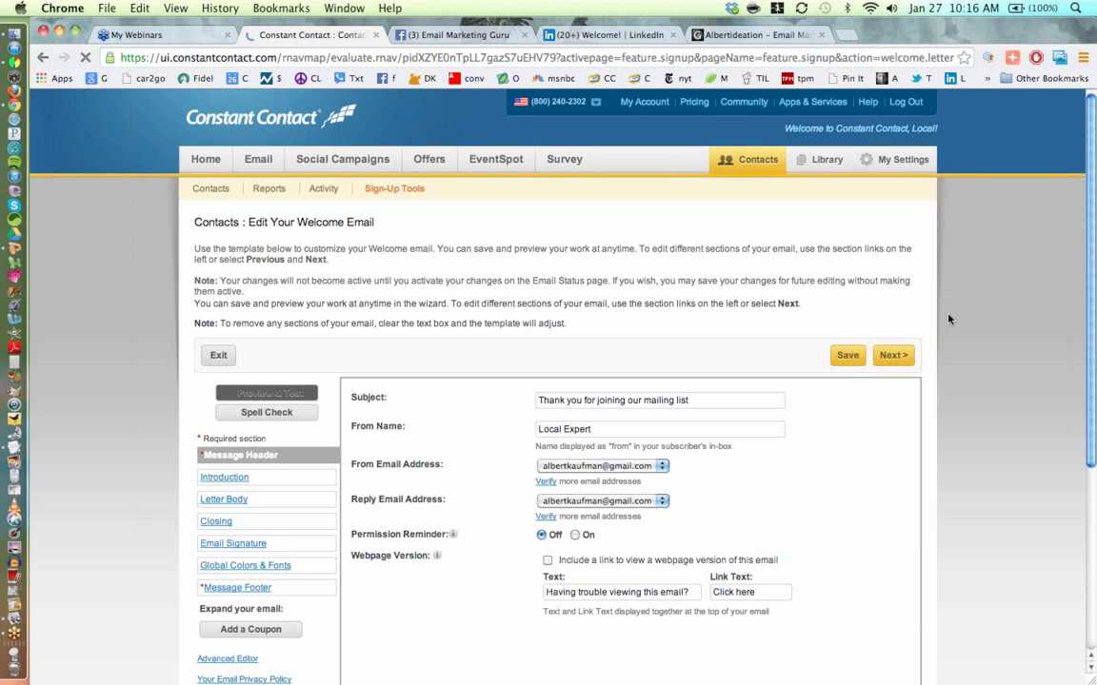
scroll(948, 317, down, 1)
scroll(948, 319, down, 3)
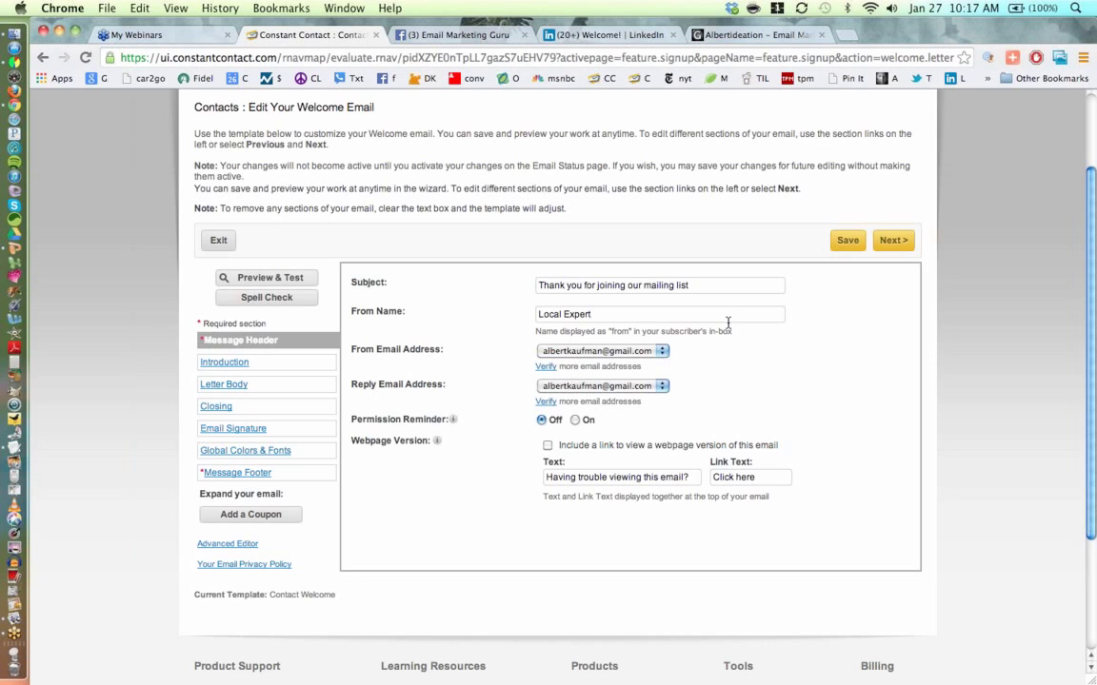
click(231, 365)
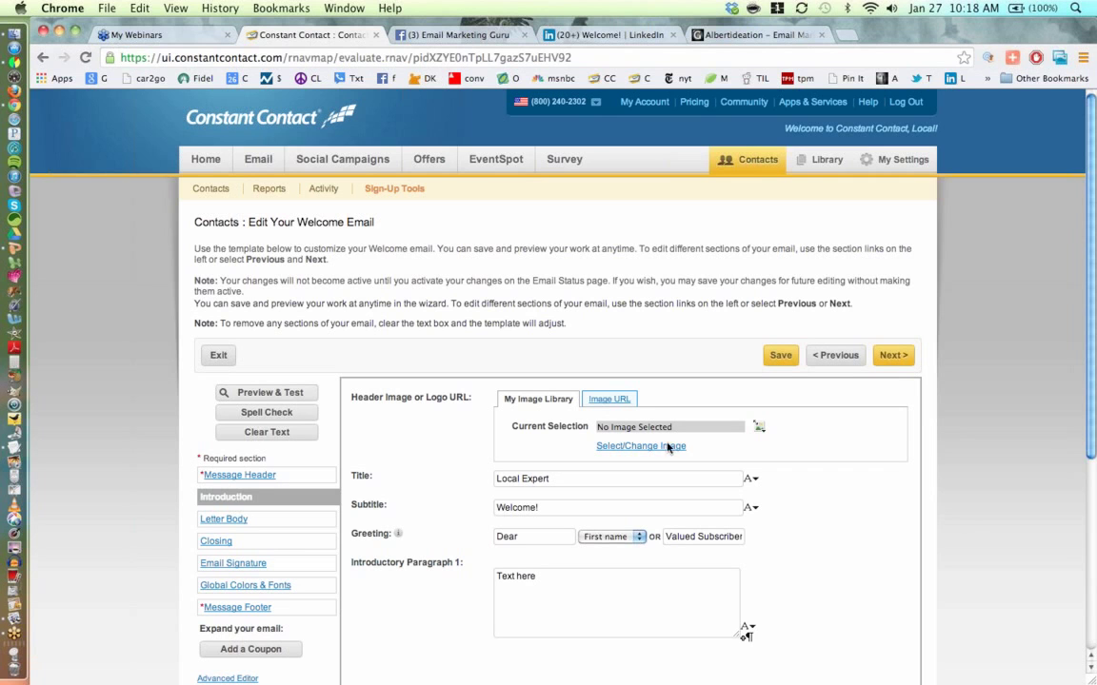
- Cancel leaving the Welcome Email editor and switch to its Letter Body section
click(208, 160)
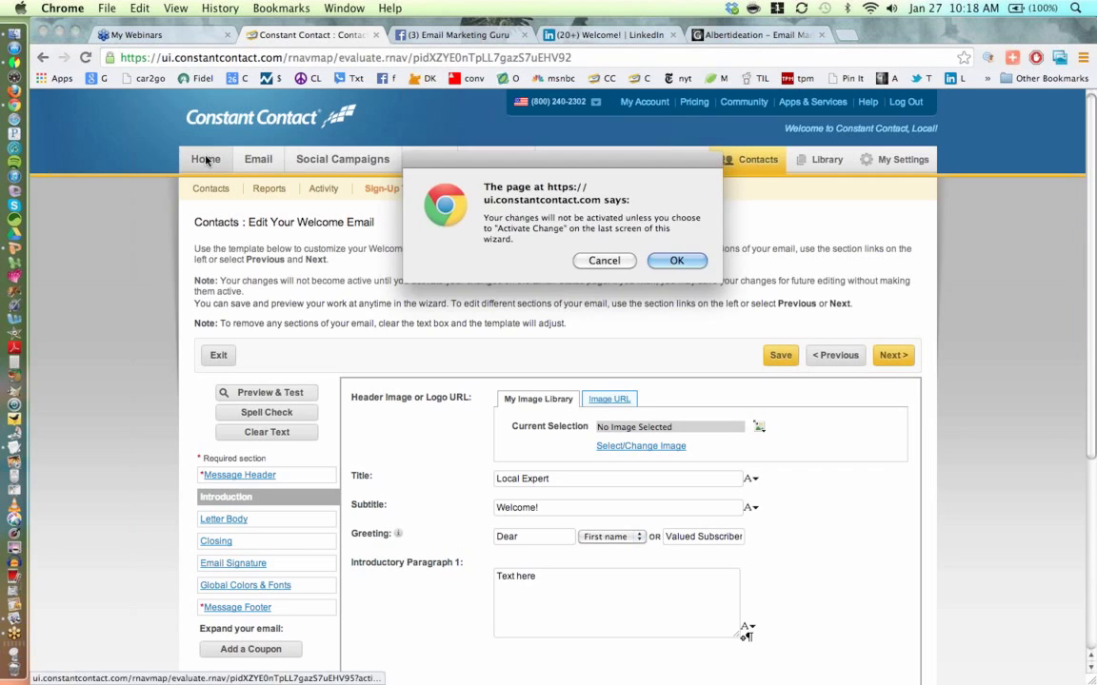
click(599, 260)
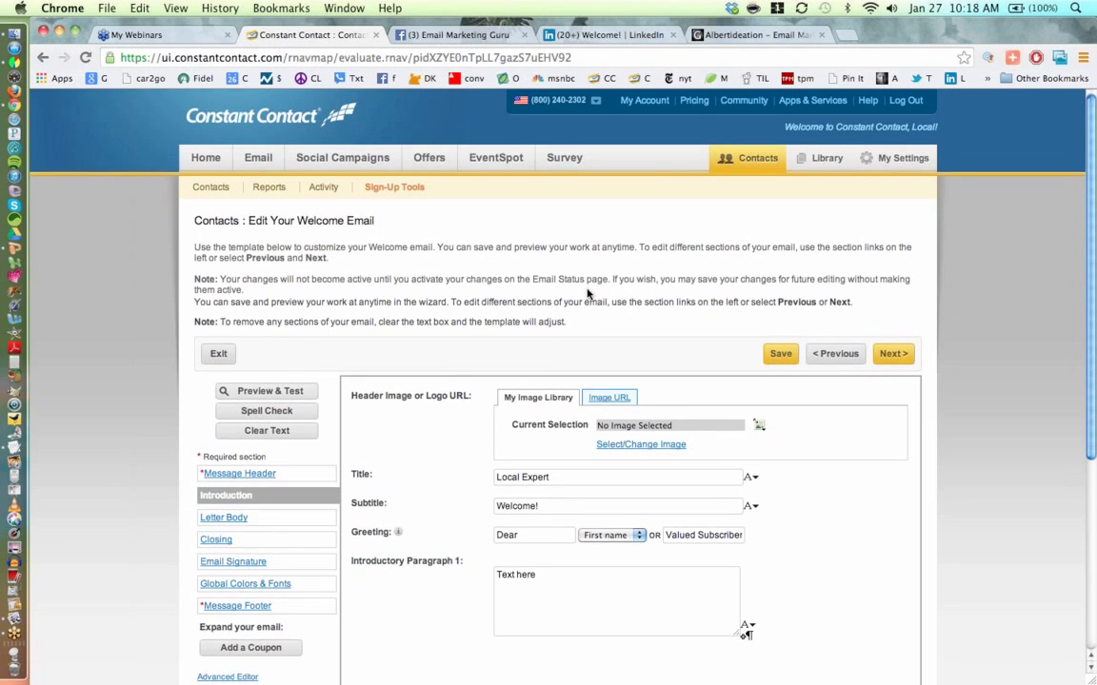
scroll(587, 293, down, 2)
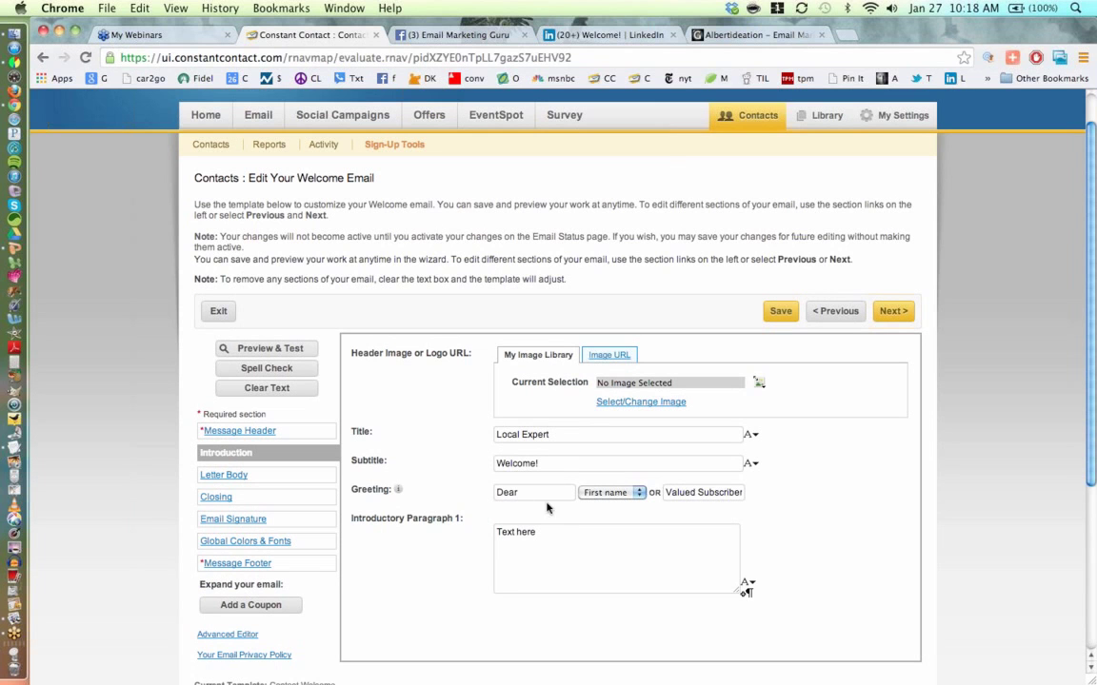
click(227, 476)
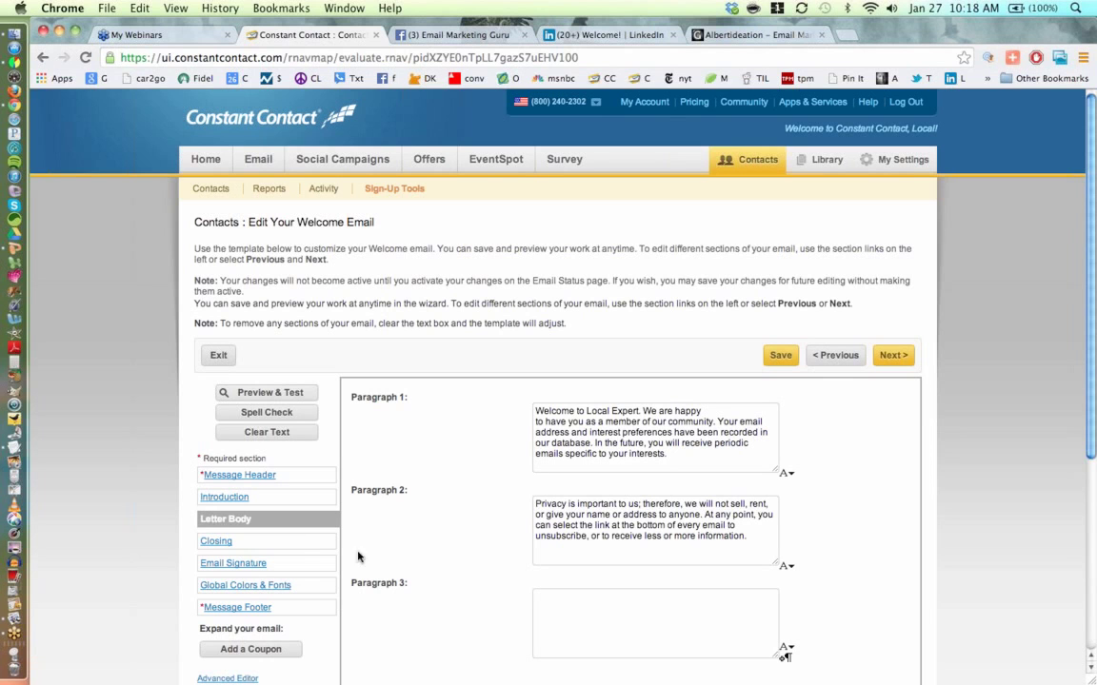
- Look at the global colours and fonts settings, then head for Home, triggering the leave-page warning
click(258, 589)
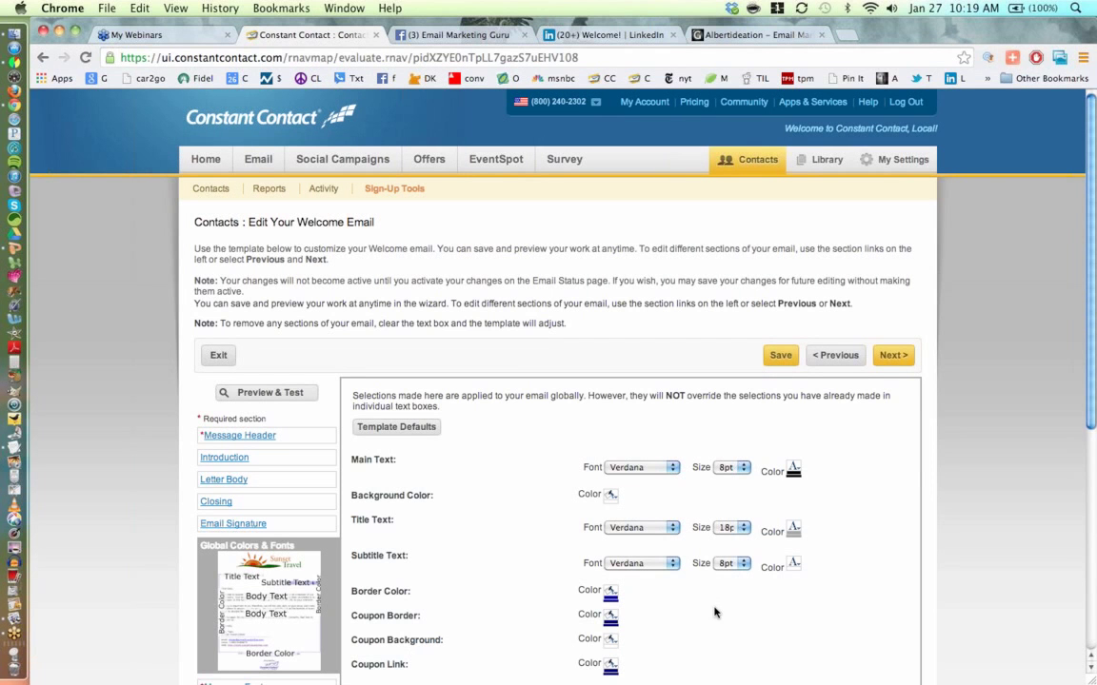
scroll(715, 612, down, 3)
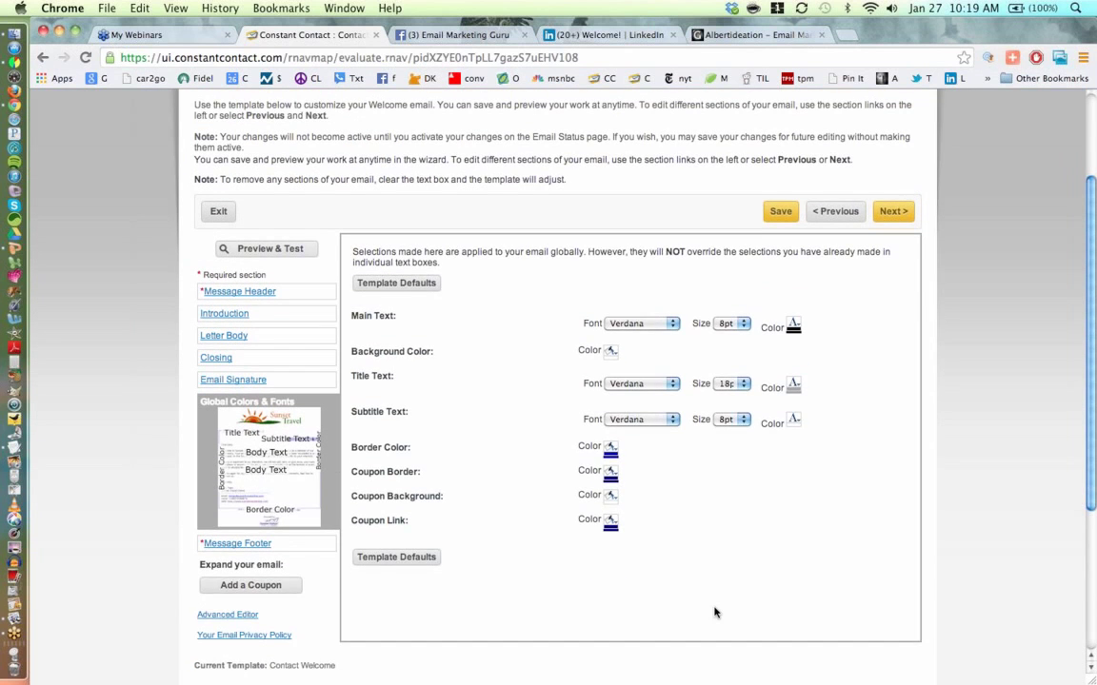
scroll(715, 612, up, 1)
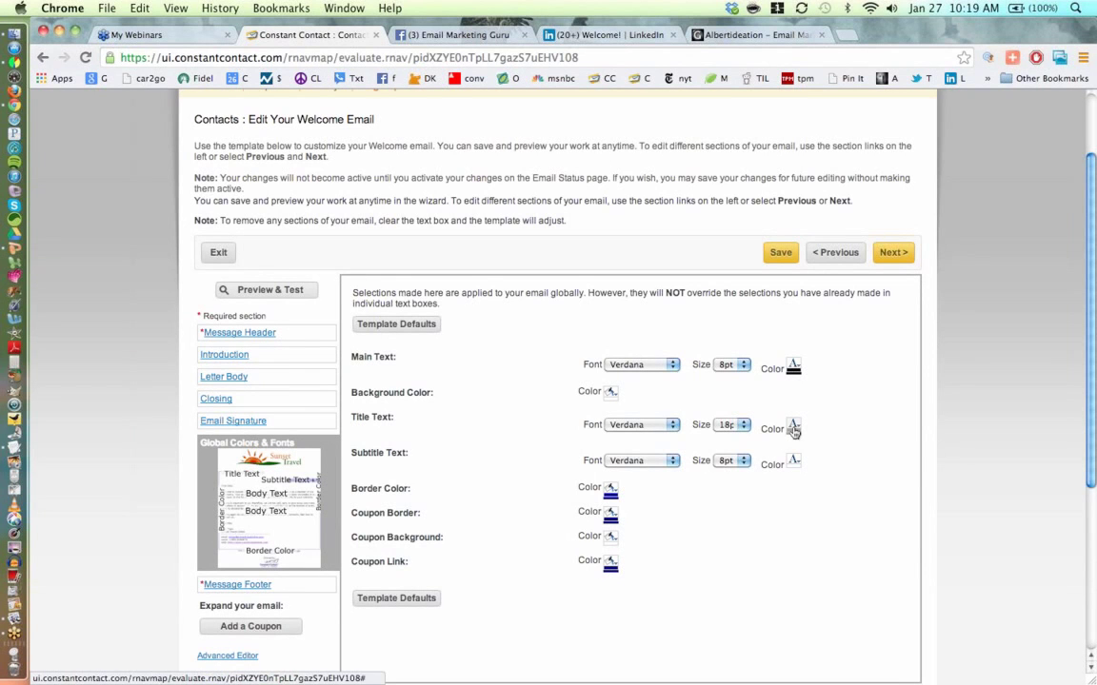
scroll(279, 151, up, 1)
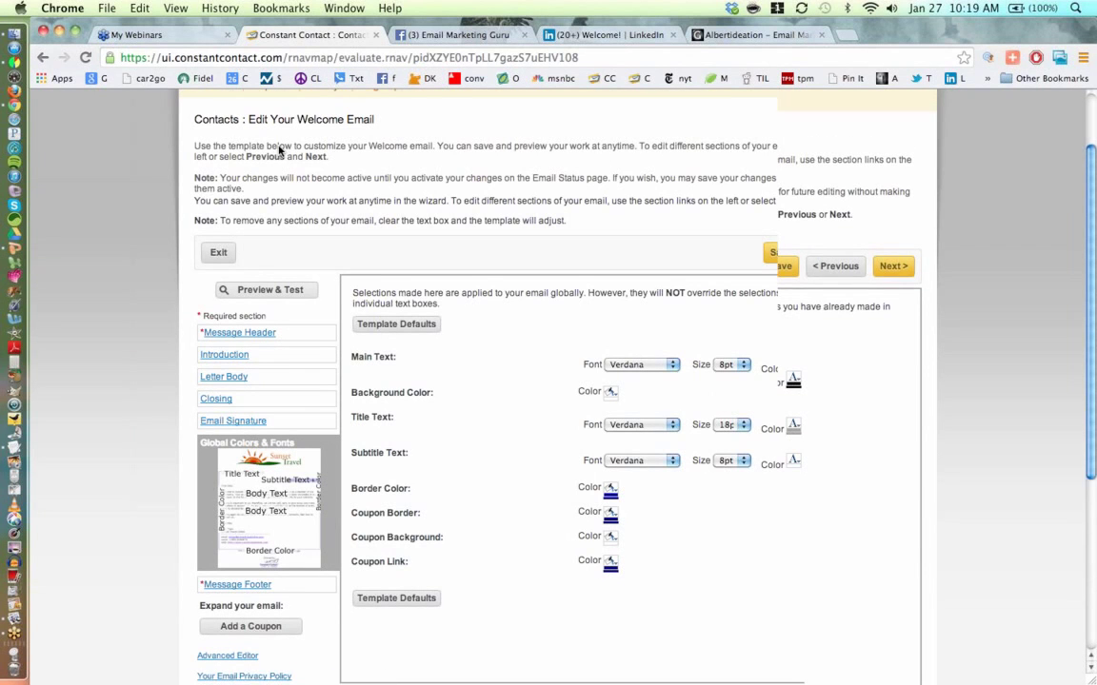
scroll(279, 150, up, 2)
click(209, 155)
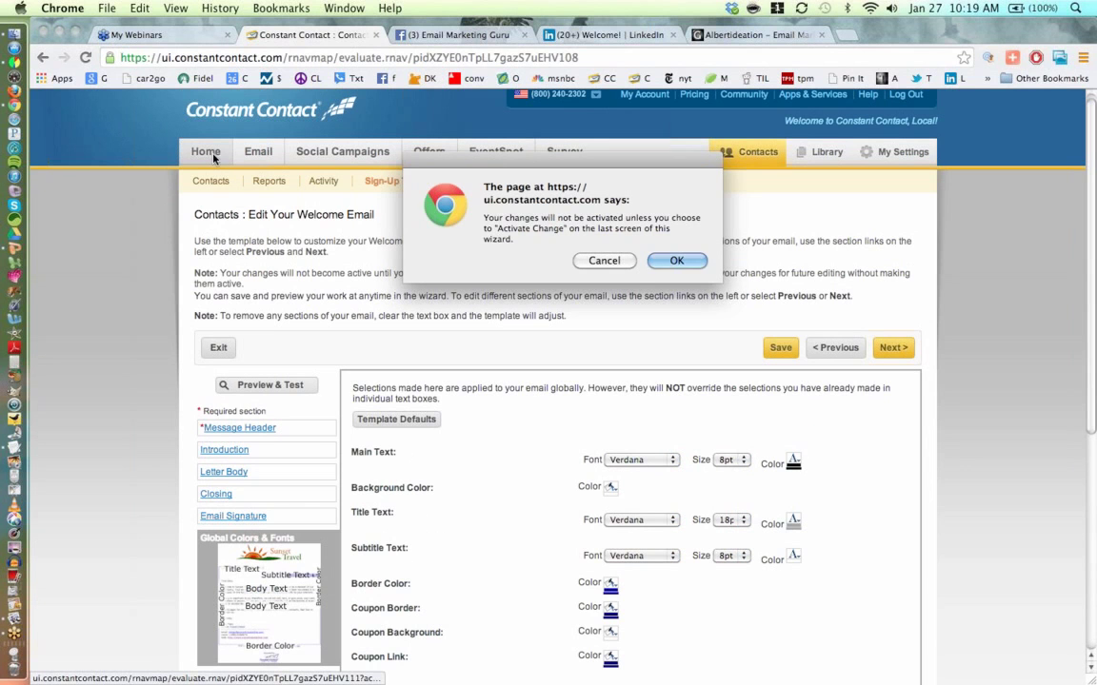
- Confirm leaving the editor, visit Sign-Up Tools, then return to the Home dashboard
click(677, 263)
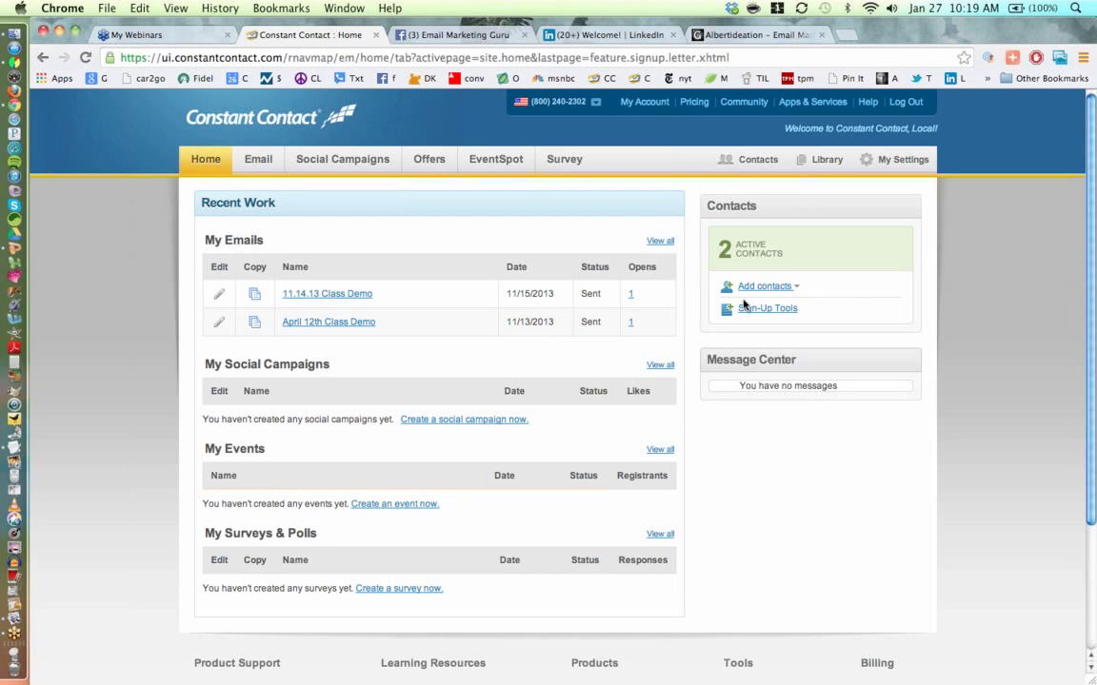
click(758, 309)
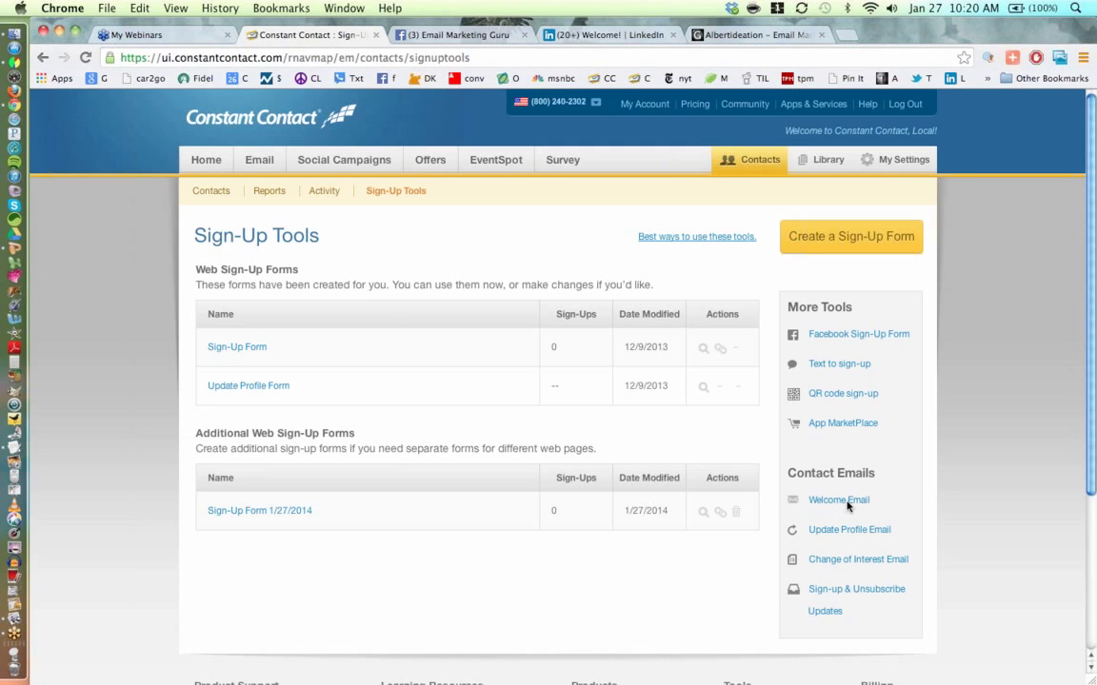
click(206, 161)
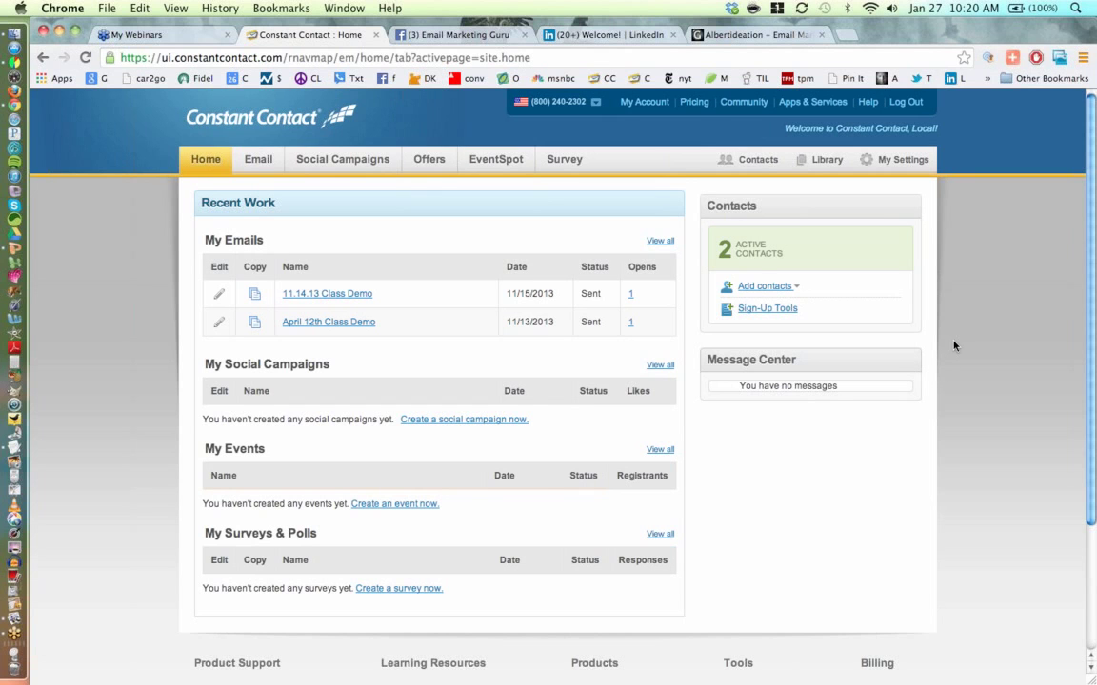
scroll(955, 346, down, 1)
scroll(954, 345, up, 1)
- Go to Contacts and view all lists: General Interest (2 contacts) and Parents (1)
click(757, 160)
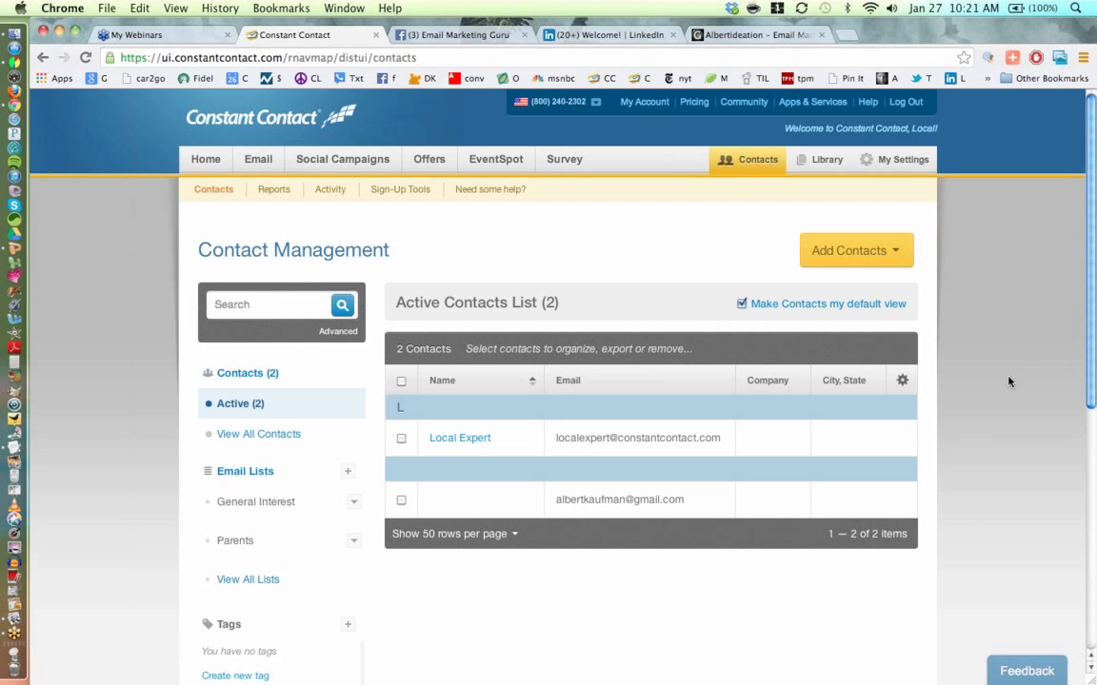
scroll(1009, 382, down, 5)
scroll(1009, 382, up, 5)
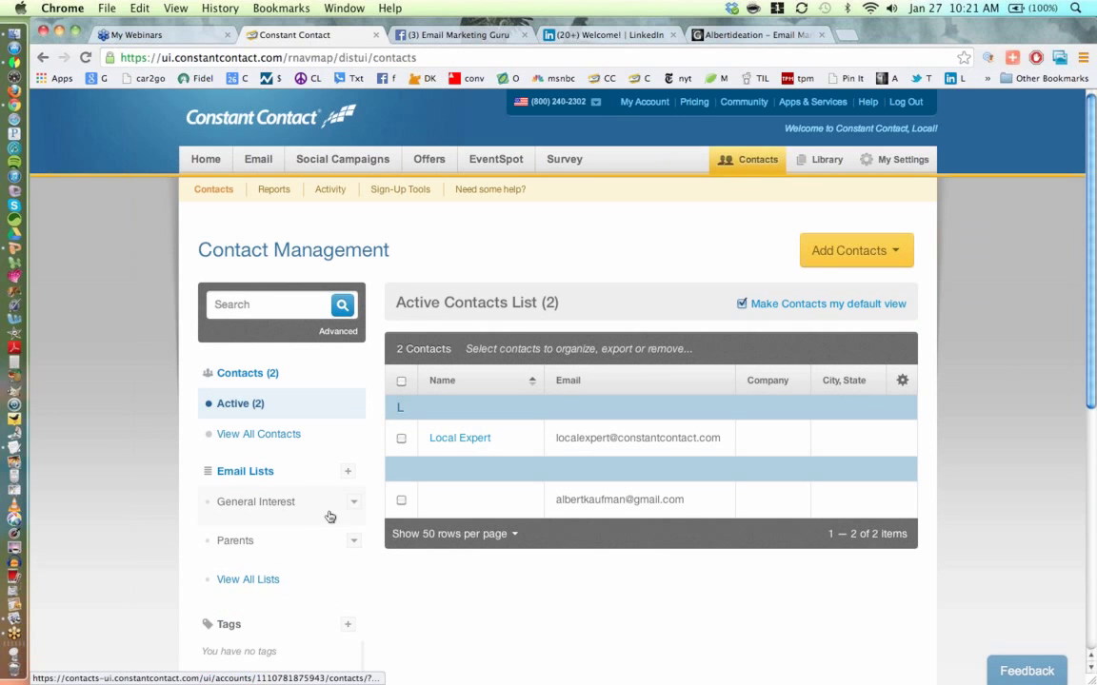
click(265, 580)
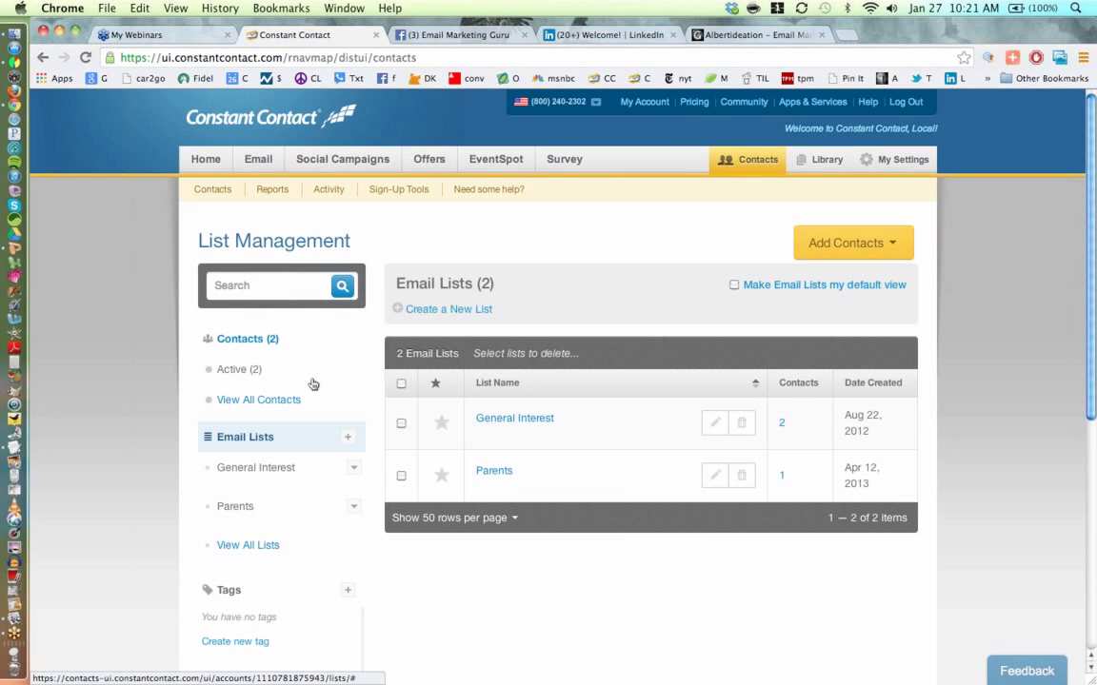
- Create a new email list named 'Family'
click(441, 310)
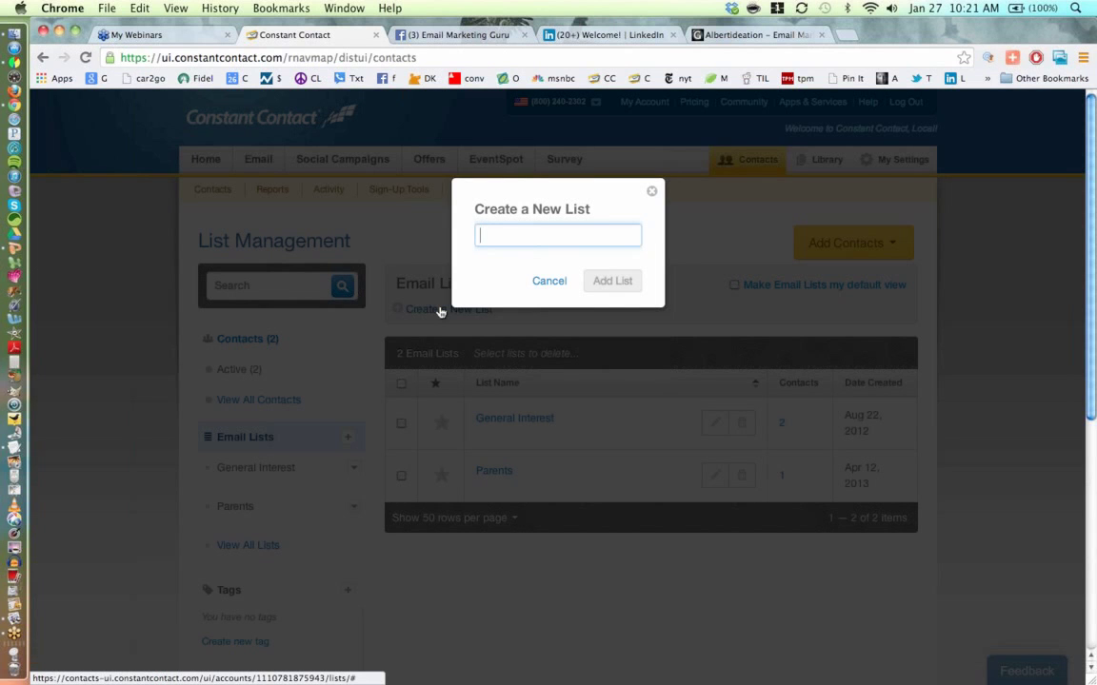
text(Family)
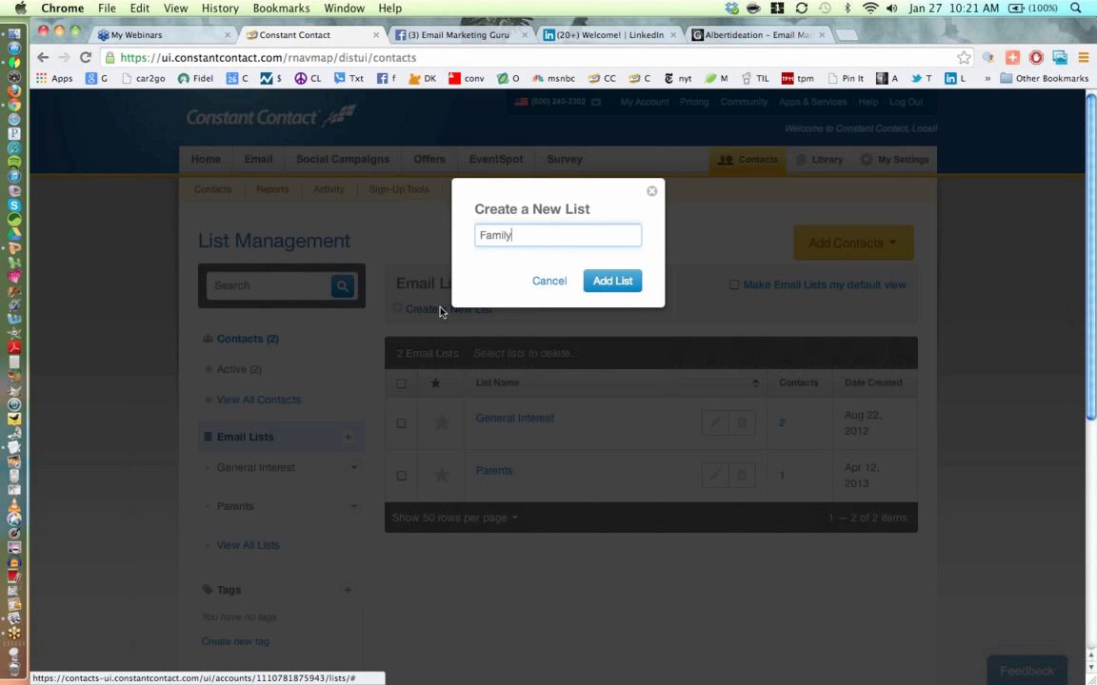
click(618, 282)
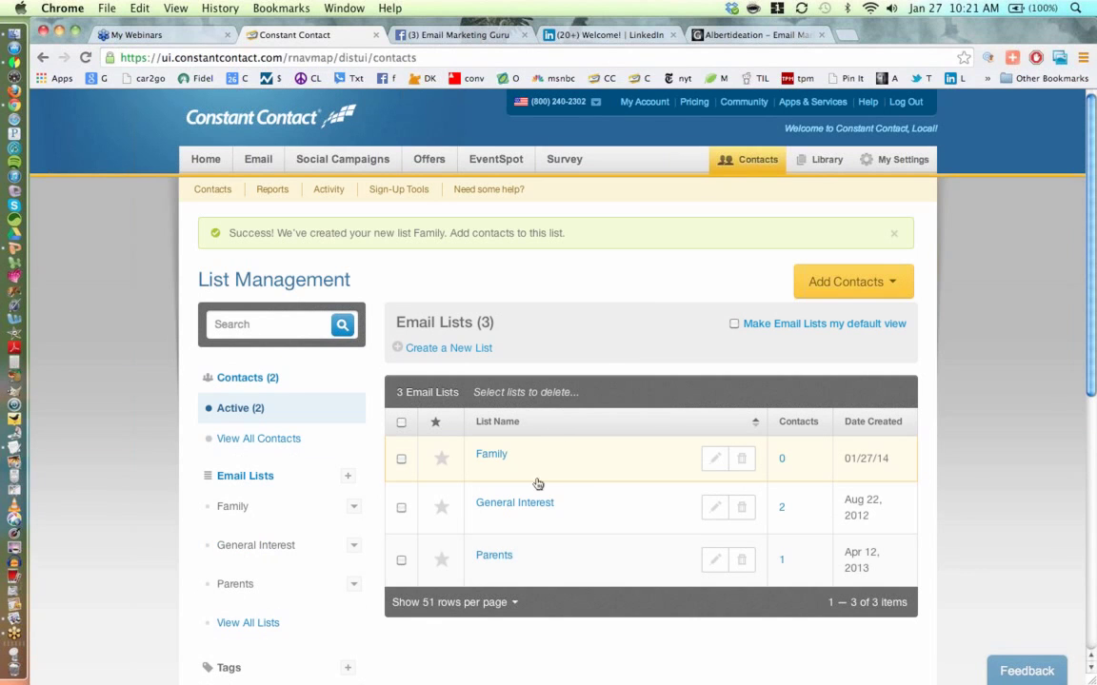
- Open the empty Family list and show its Add Contacts options
click(492, 454)
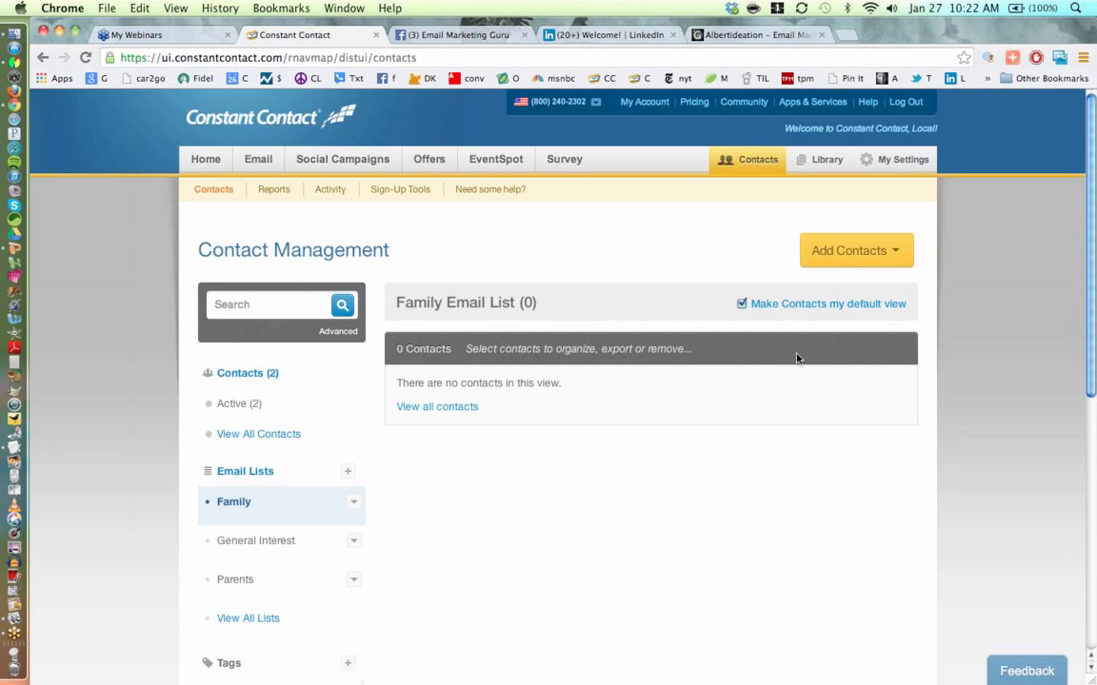
click(855, 257)
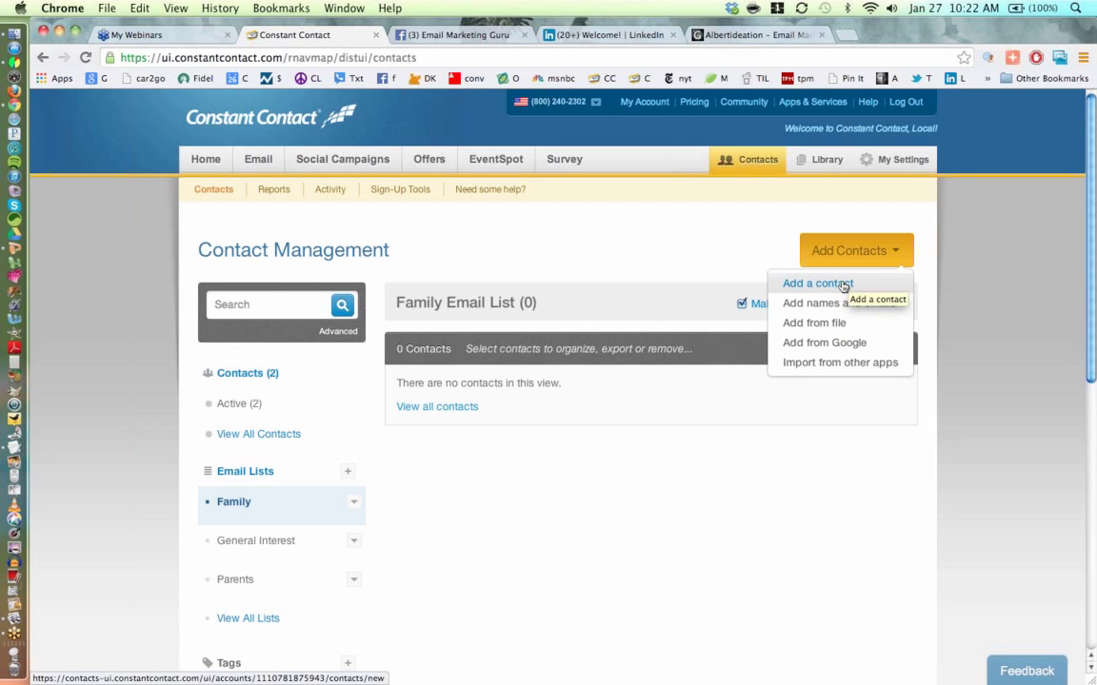
- Start a single new contact and enter the contact's first name, last name and e-mail address
click(848, 283)
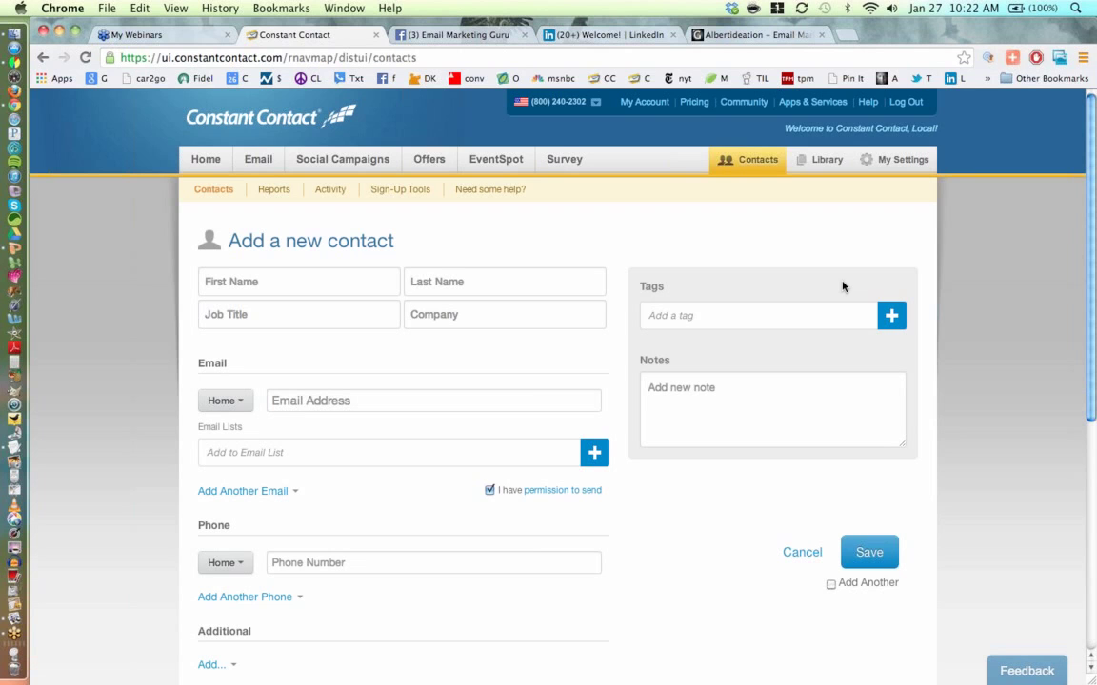
click(324, 283)
text(Joe)
key(Tab)
text(Contact)
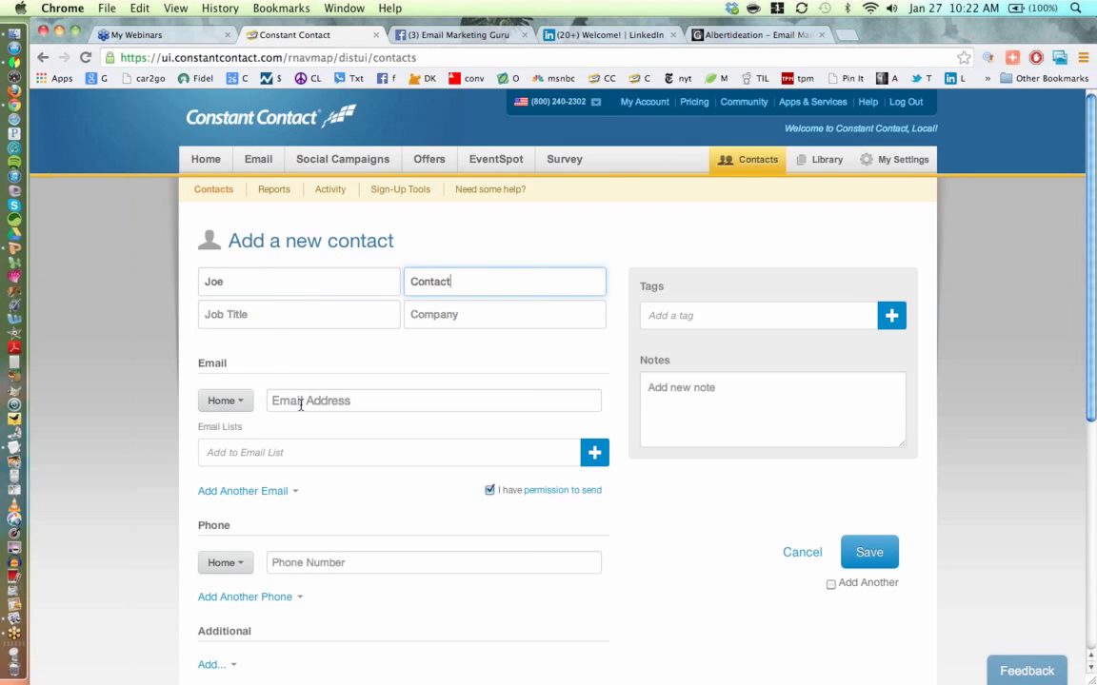
click(301, 404)
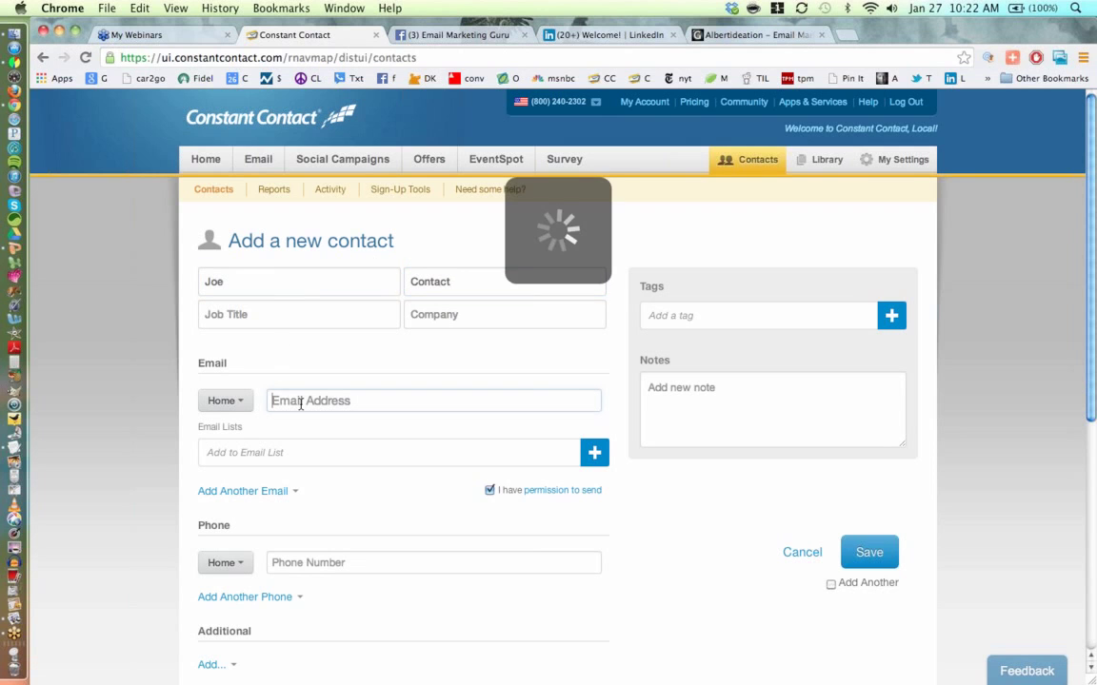
text(joe@example.com)
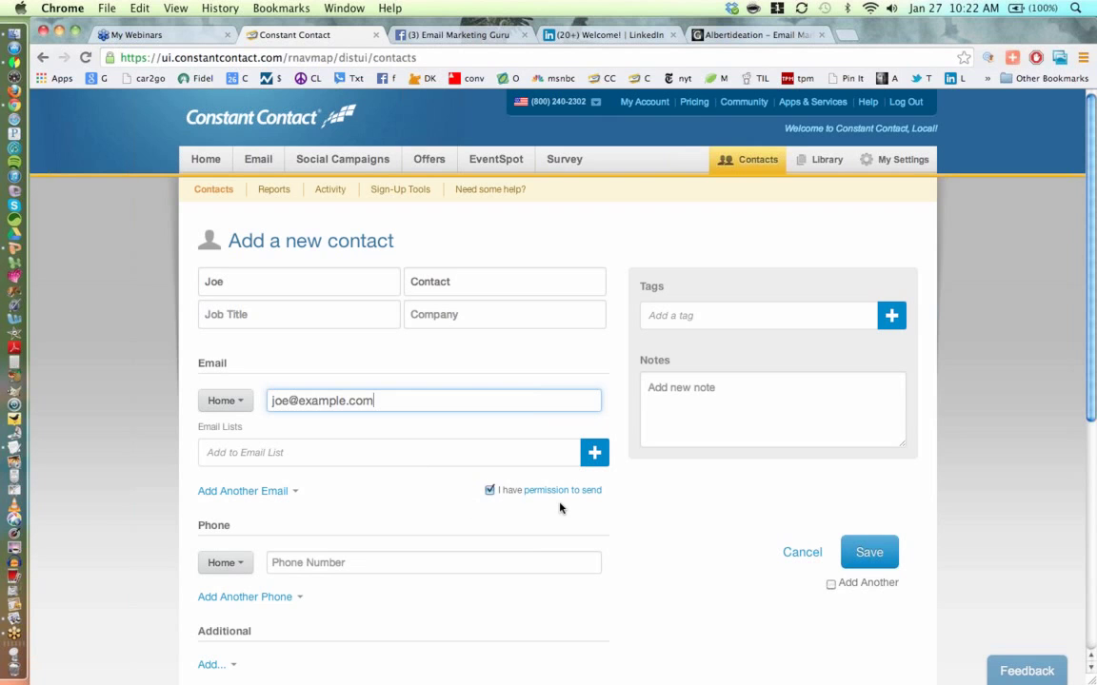
- Assign the new contact to the Family list and type the tag 'Left-landed'
click(595, 454)
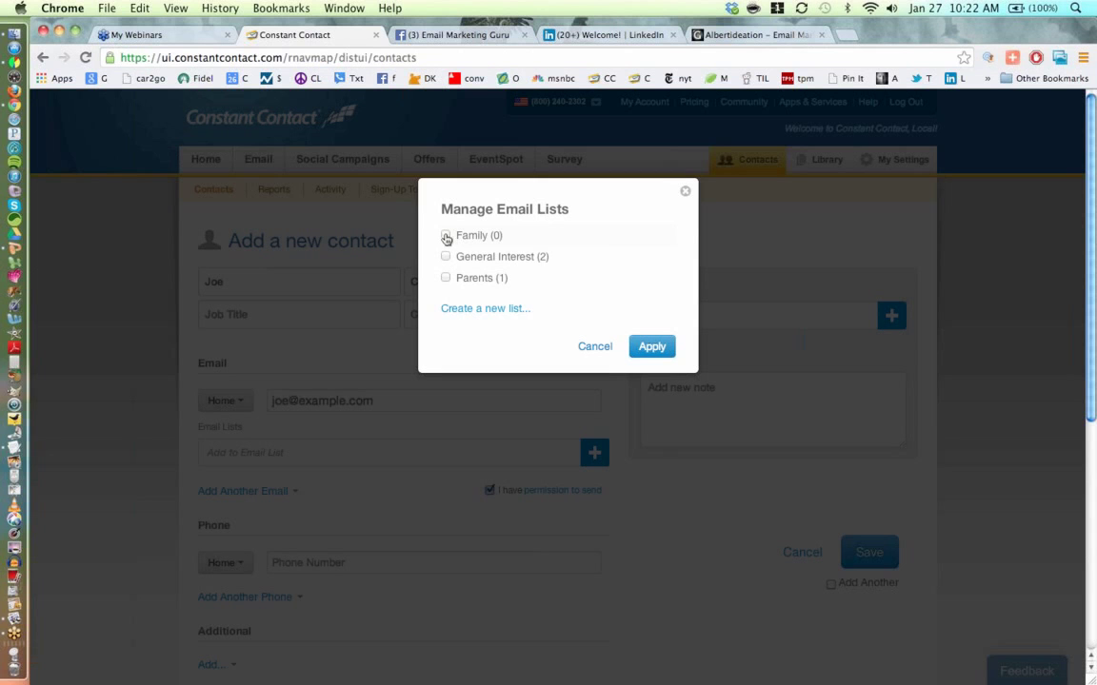
click(446, 236)
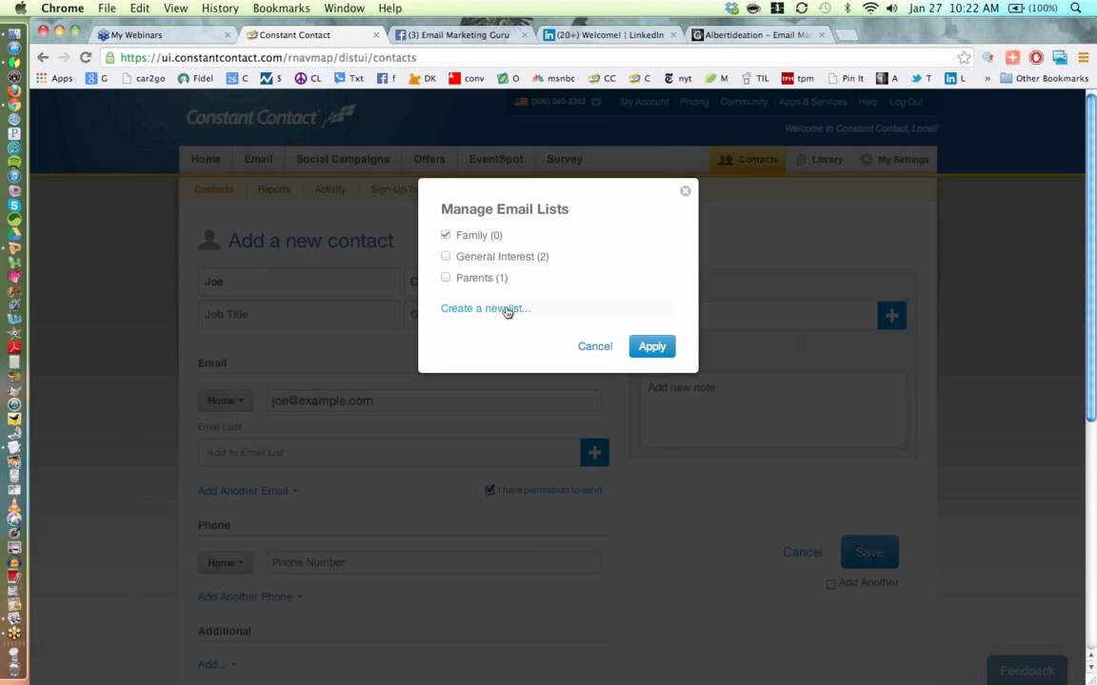
click(653, 346)
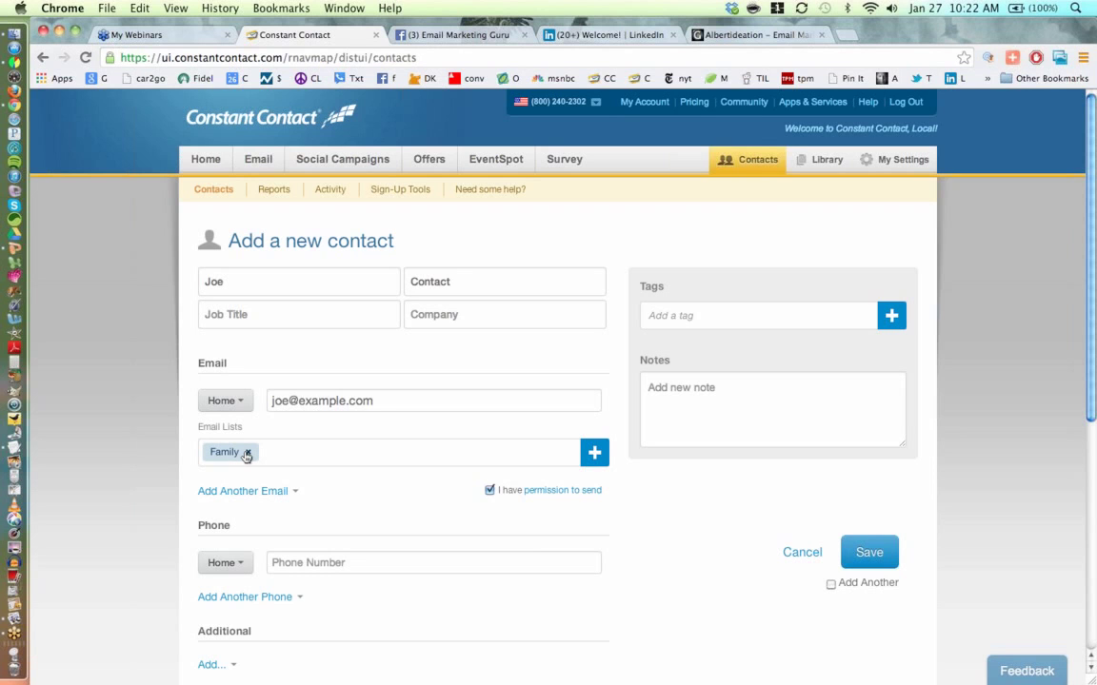
click(667, 322)
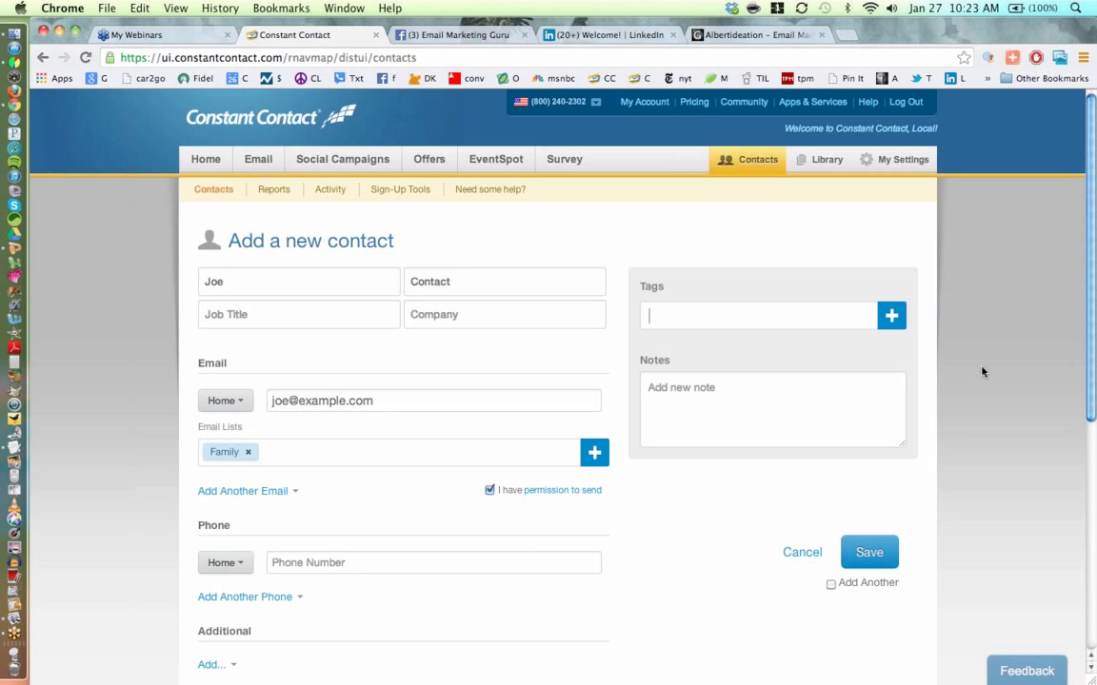
text(Left-landed)
- Add the Left-landed tag to the contact and move through the notes and phone fields
click(885, 322)
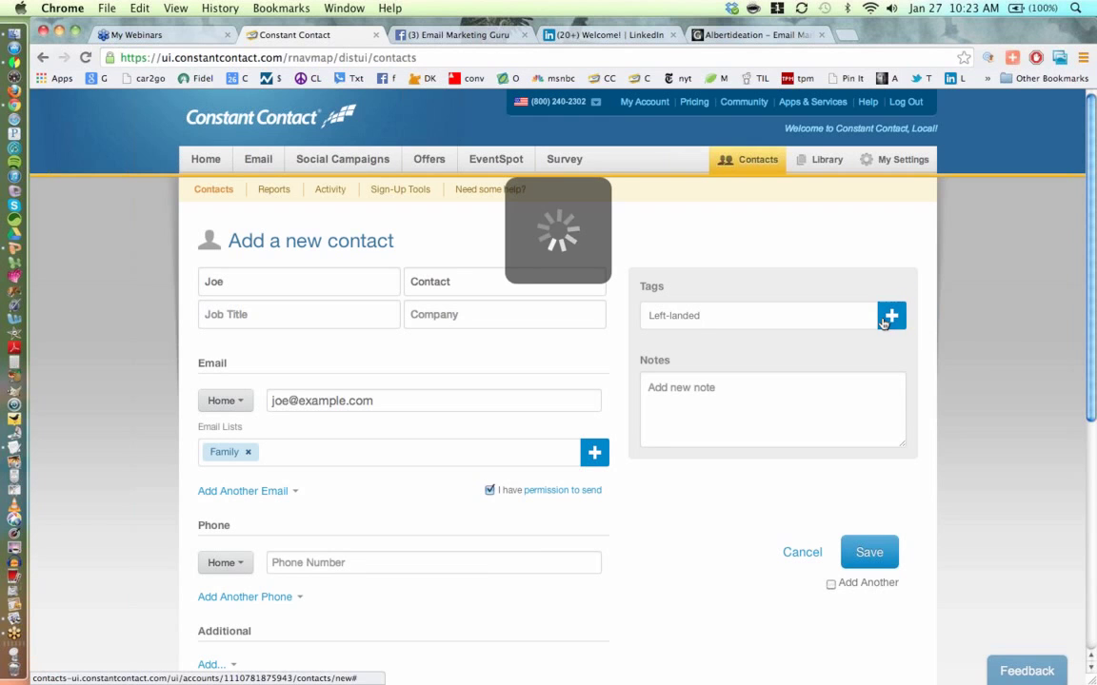
click(718, 387)
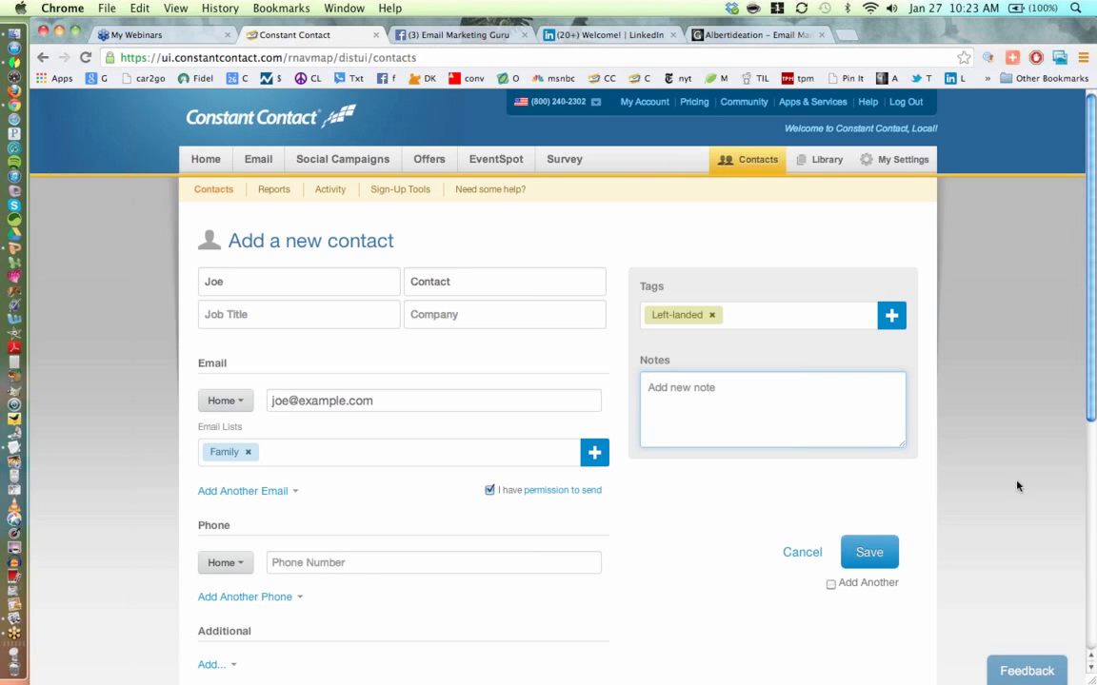
scroll(1028, 499, down, 3)
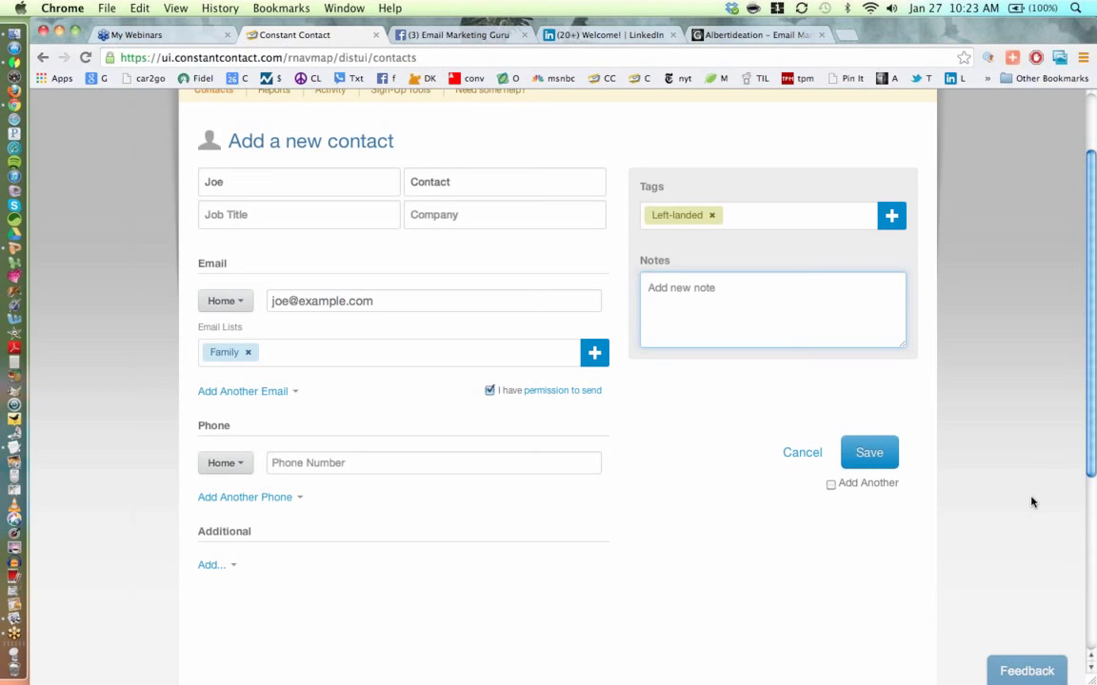
click(352, 465)
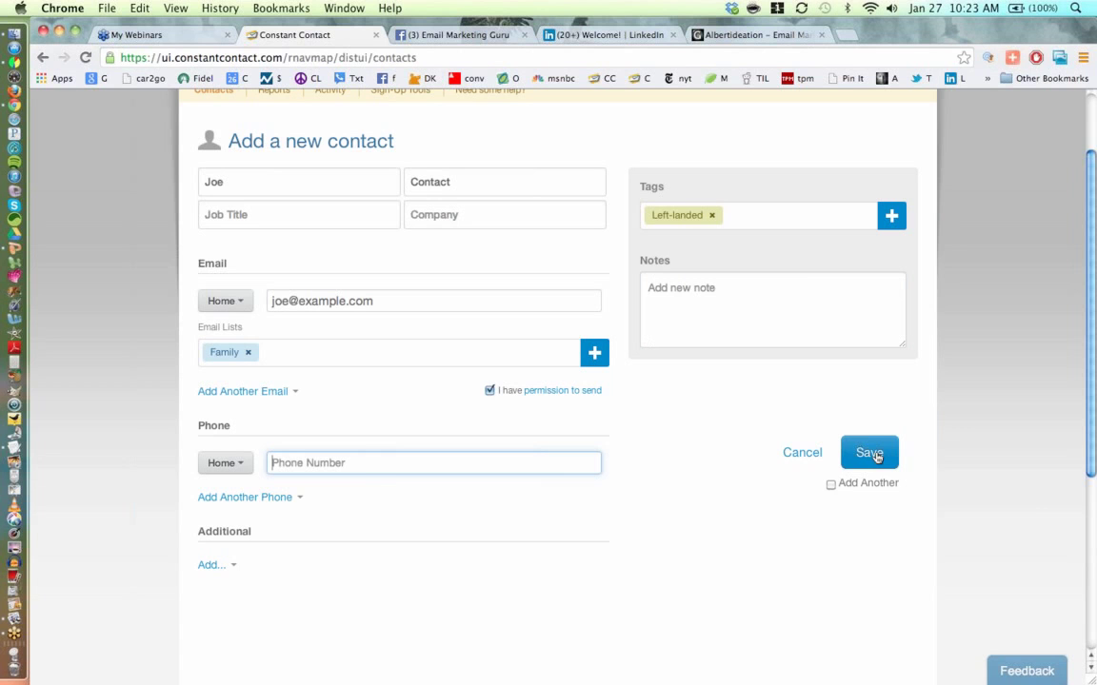
- Save the contact with Add Another checked and return to the top of the blank form
click(829, 488)
click(869, 452)
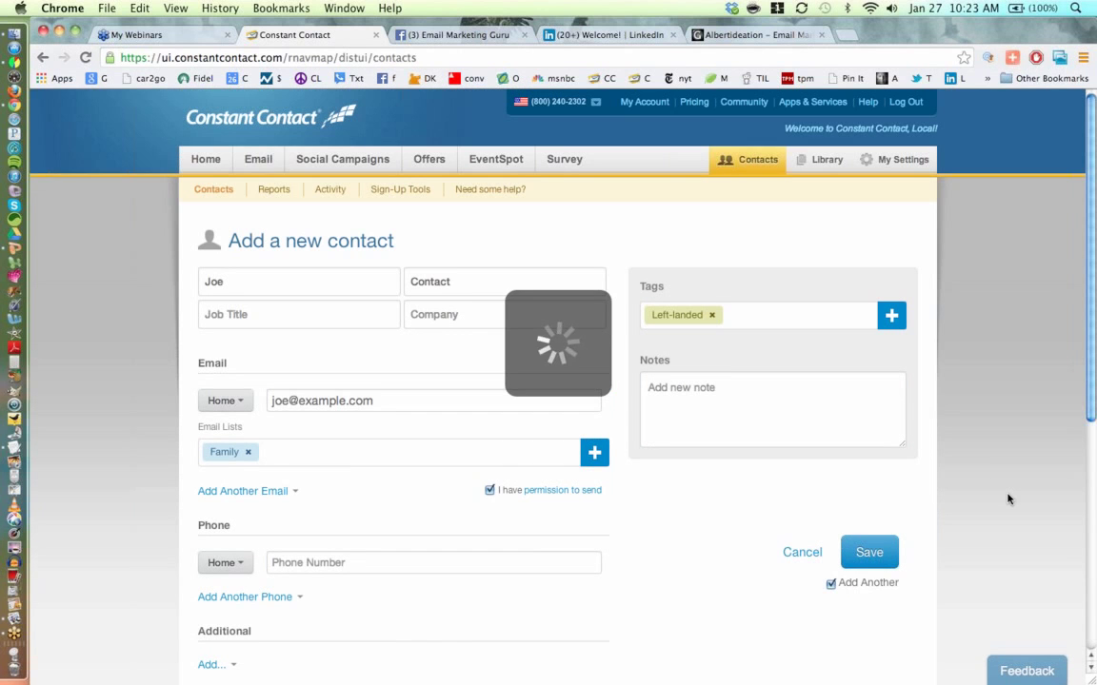
scroll(1008, 499, down, 2)
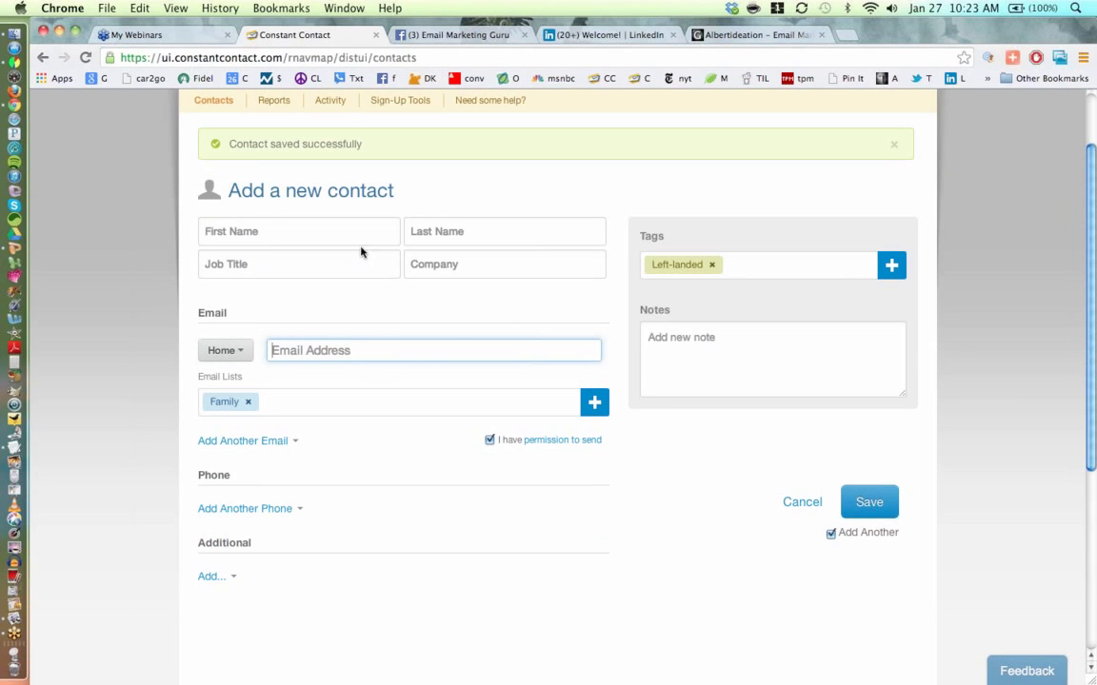
scroll(442, 342, up, 2)
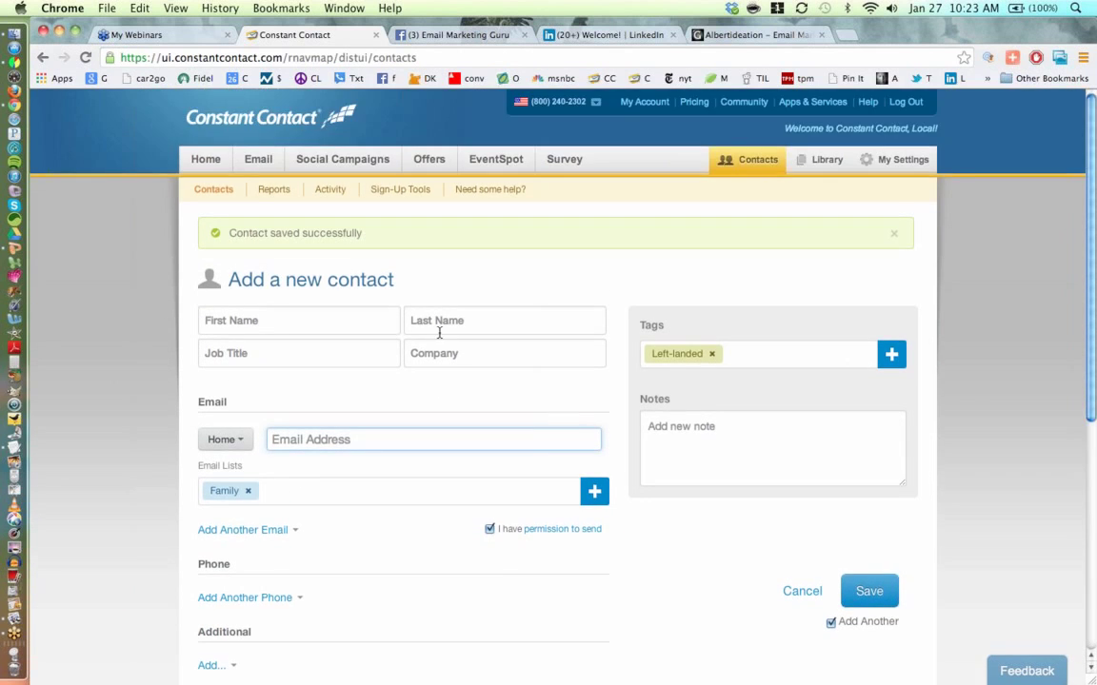
- From Contacts, choose Add from file under the Add Contacts menu
click(745, 164)
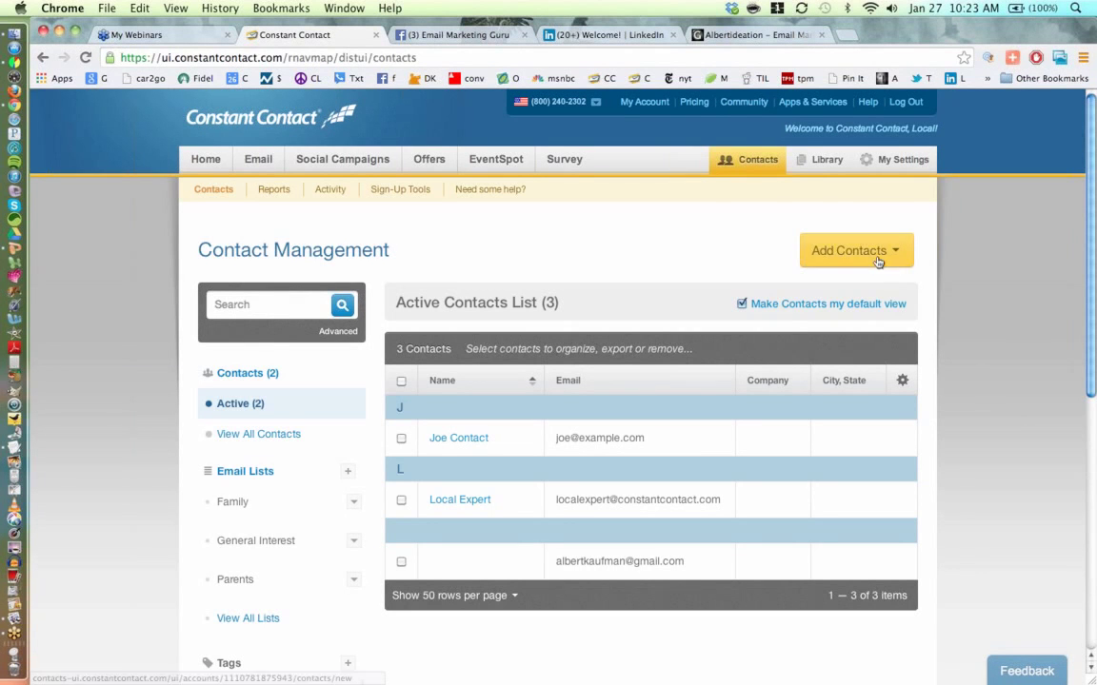
click(868, 252)
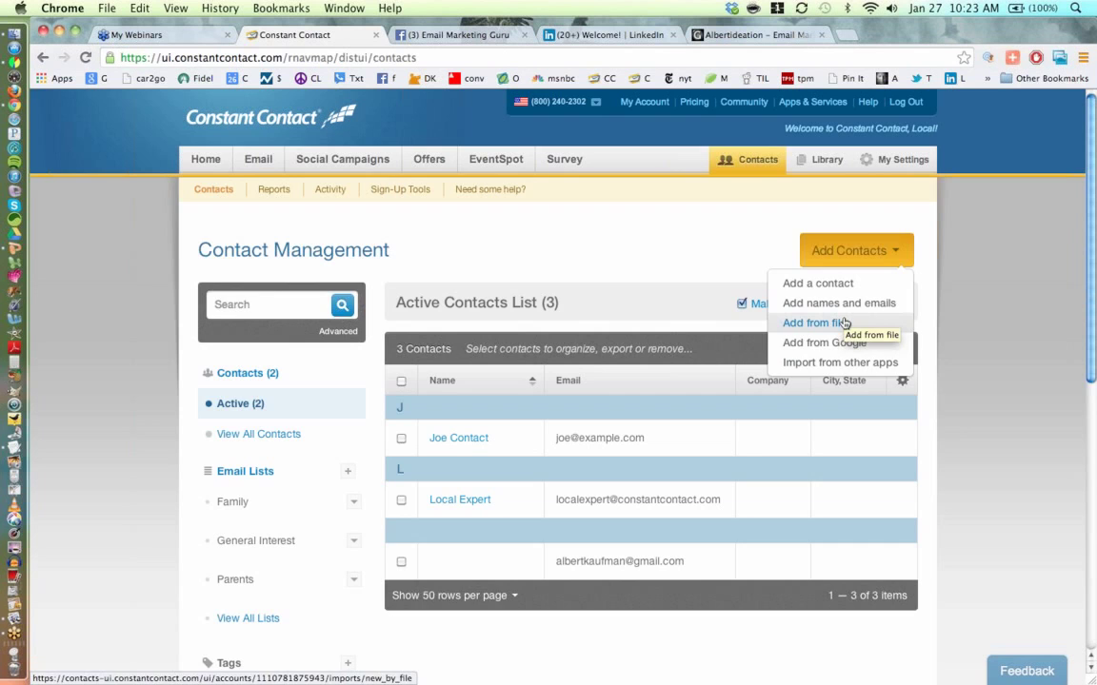
click(814, 323)
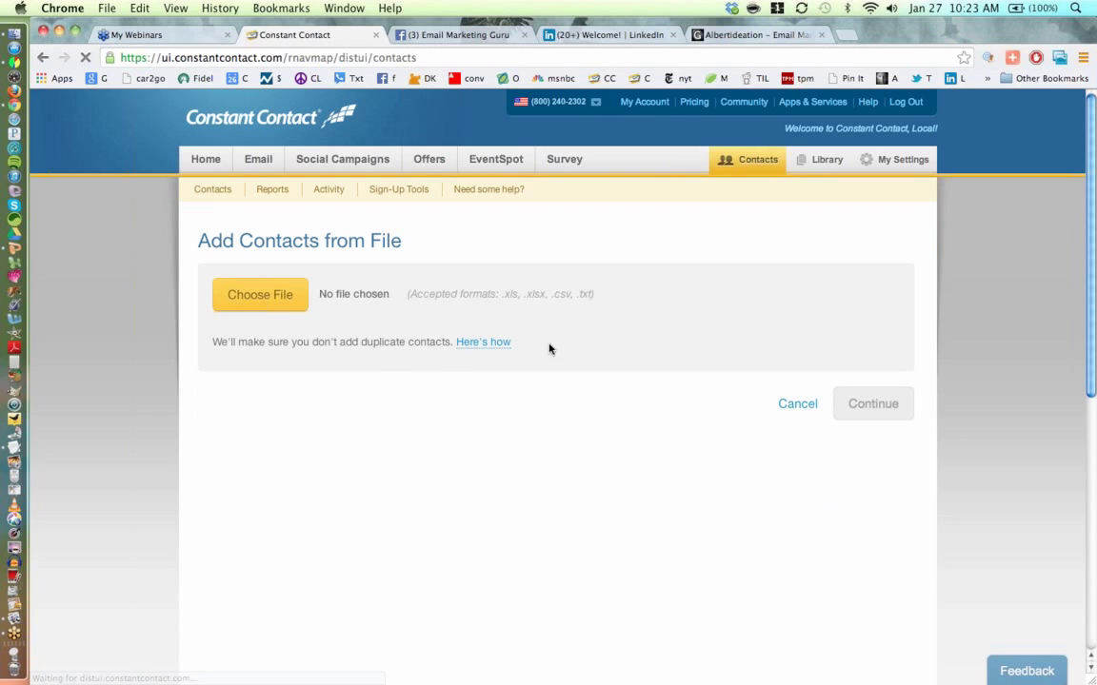
- Load the spreadsheet all in for cyber monday.xlsx into the contact import
click(279, 296)
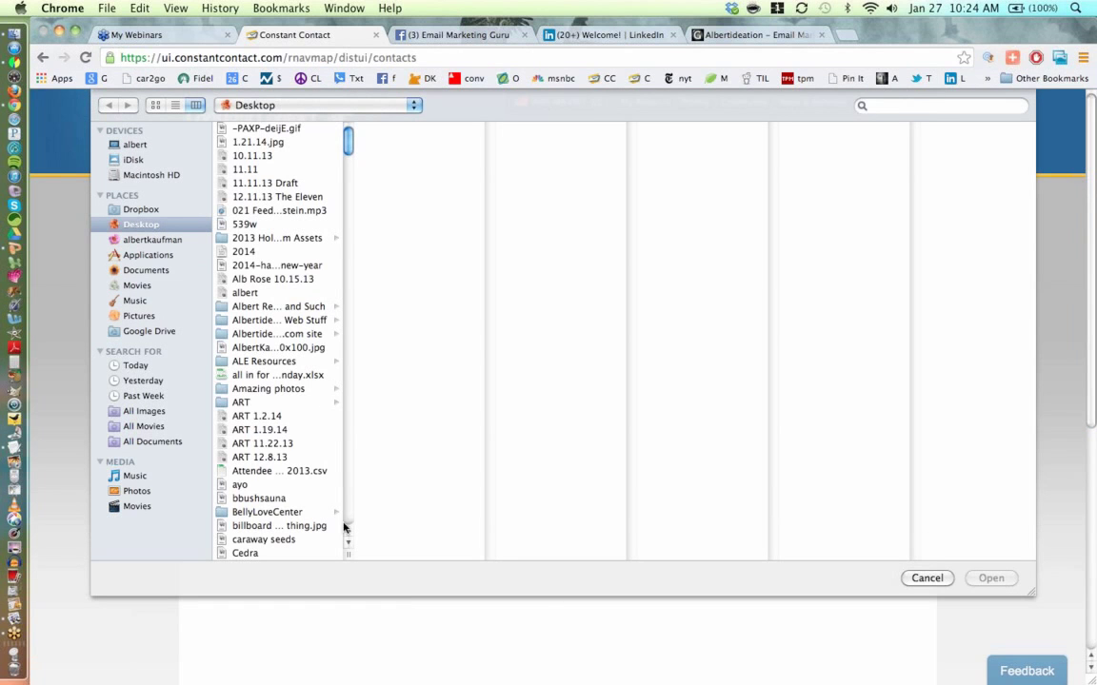
drag(347, 555, 438, 557)
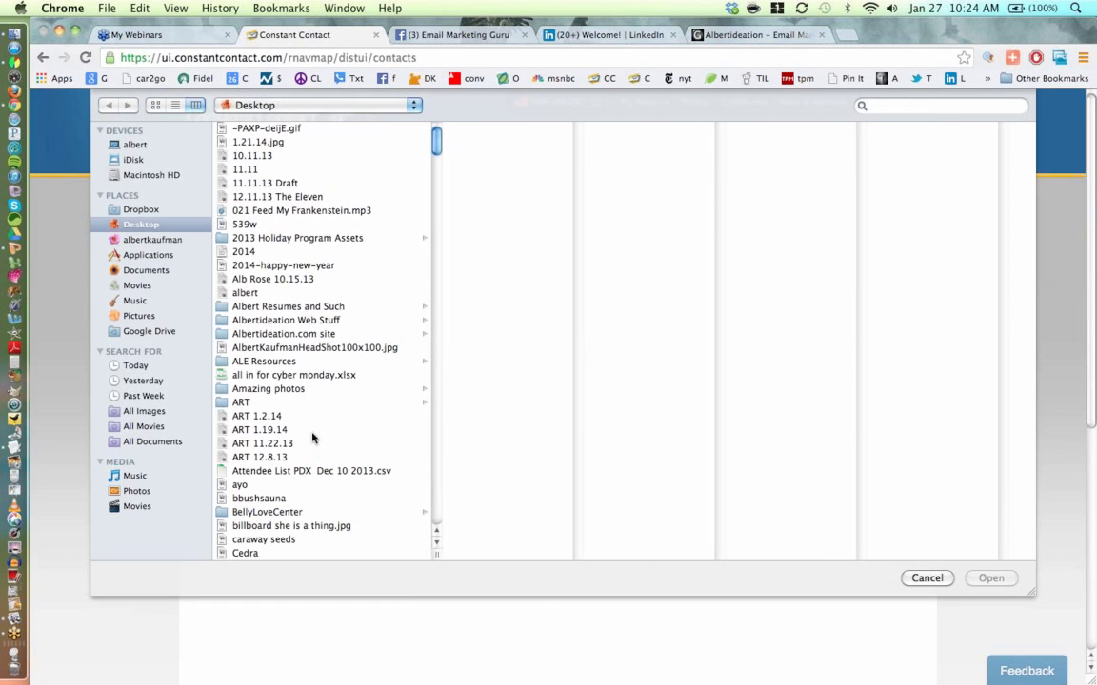
click(312, 375)
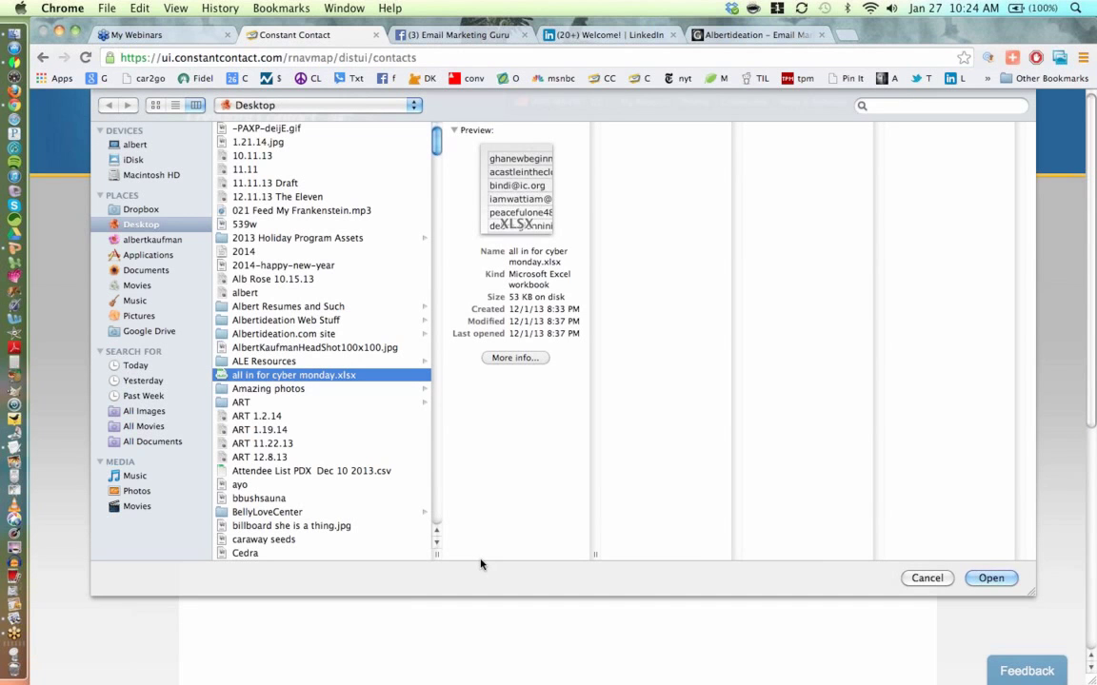
click(996, 579)
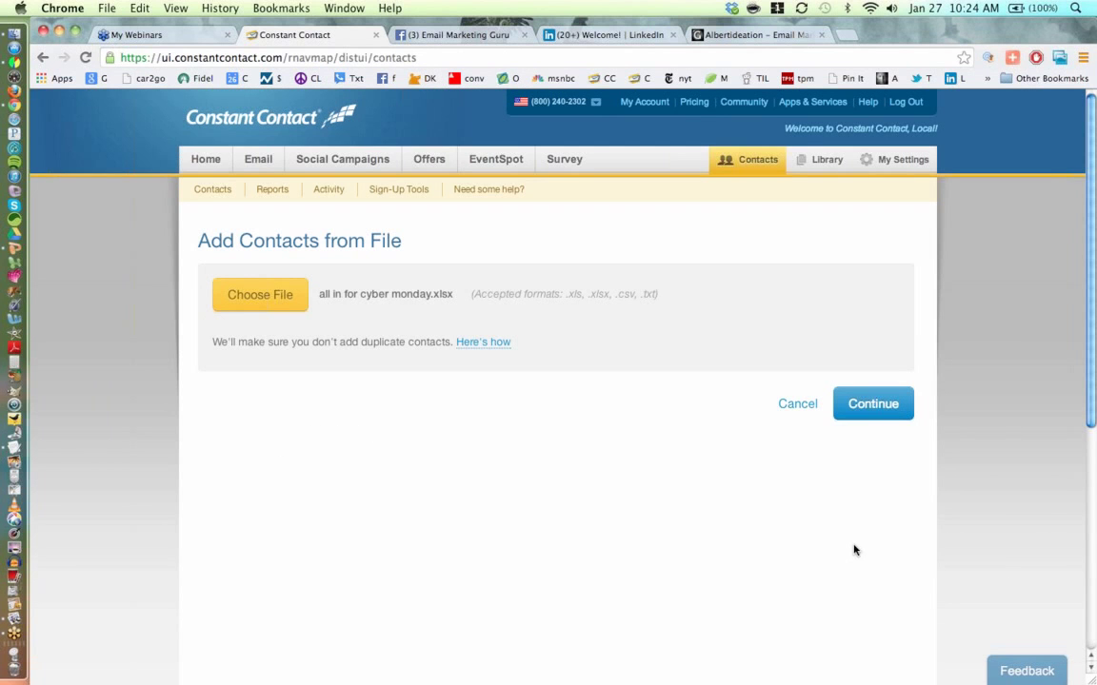
click(874, 407)
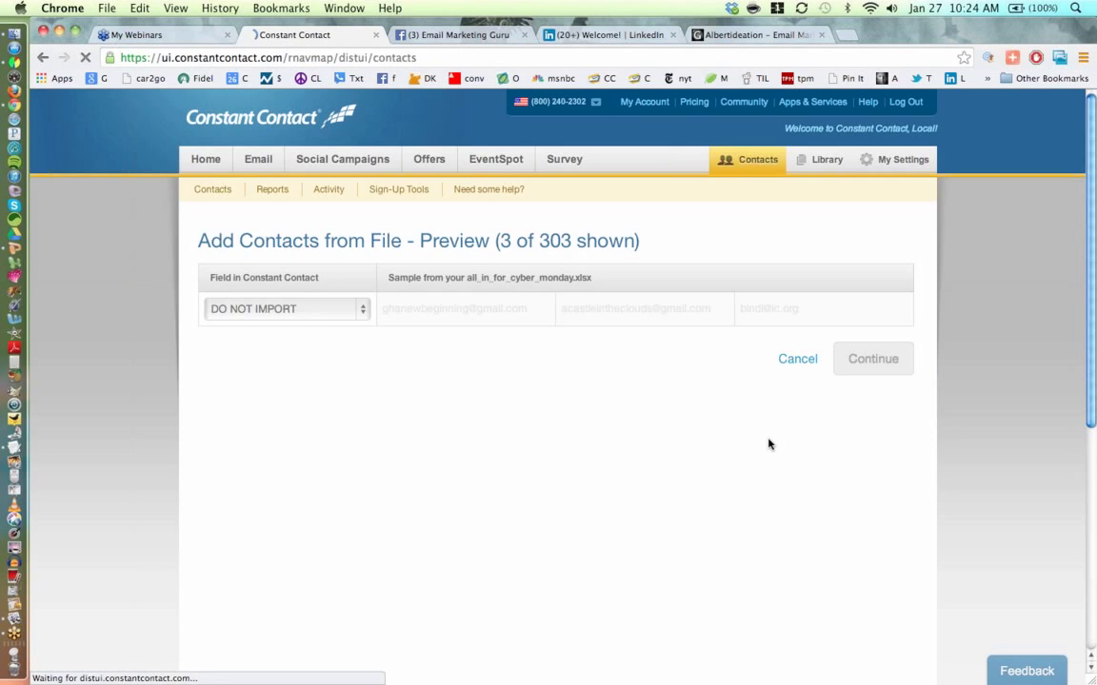
- Map the file's column to Email address – home and continue to the Organize step
click(361, 310)
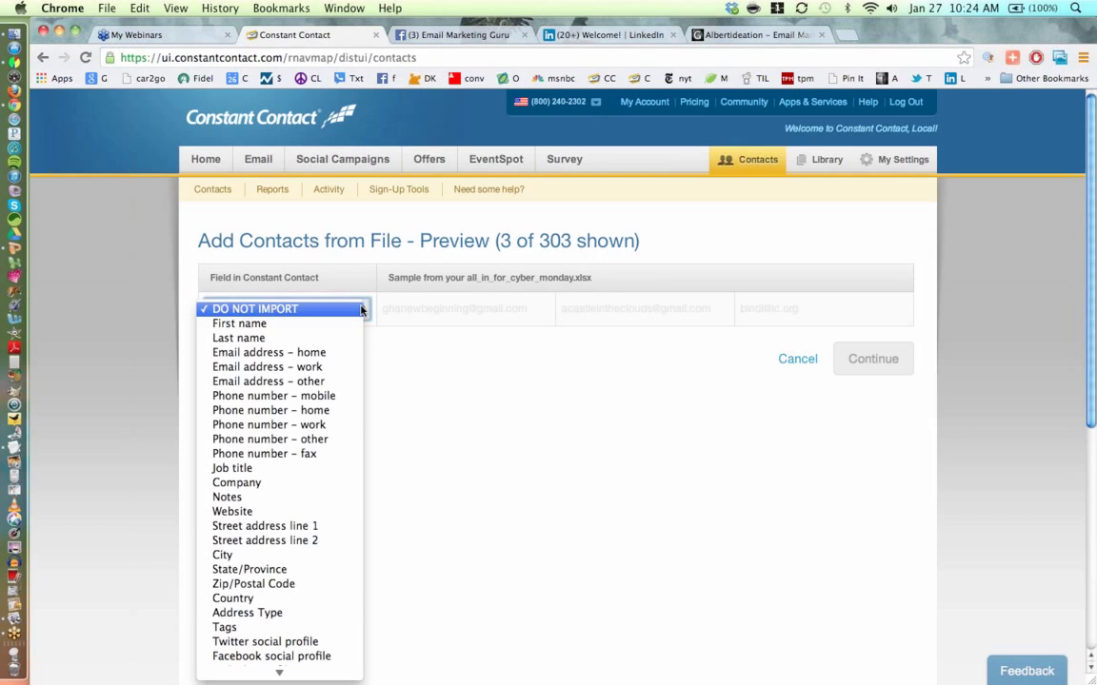
click(344, 354)
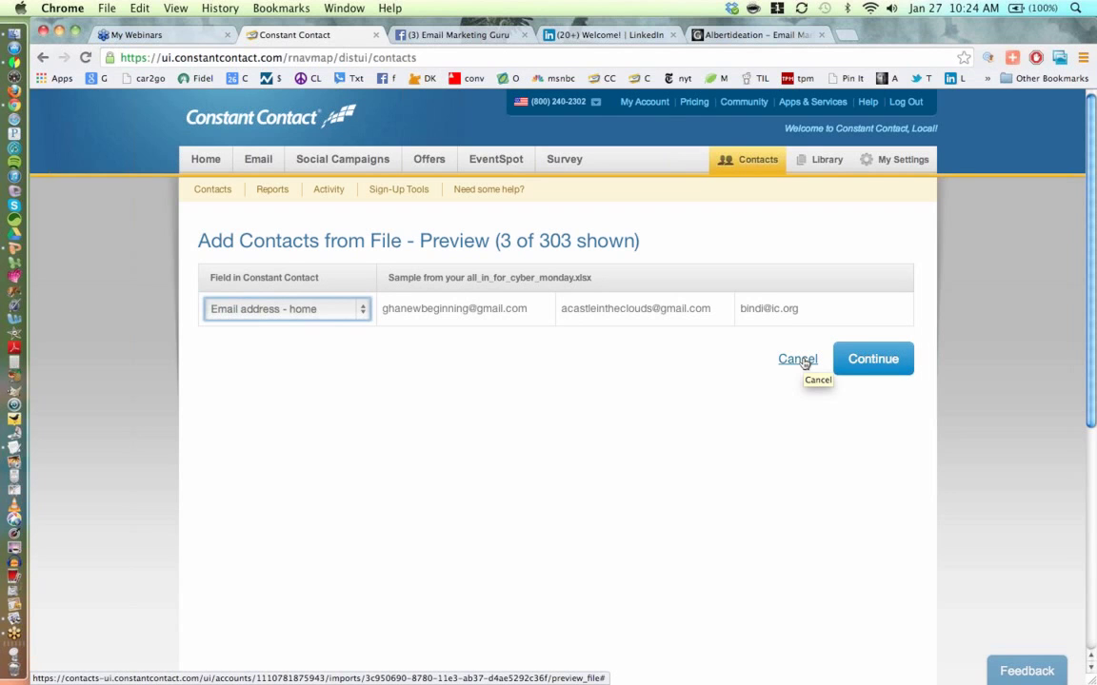
click(870, 362)
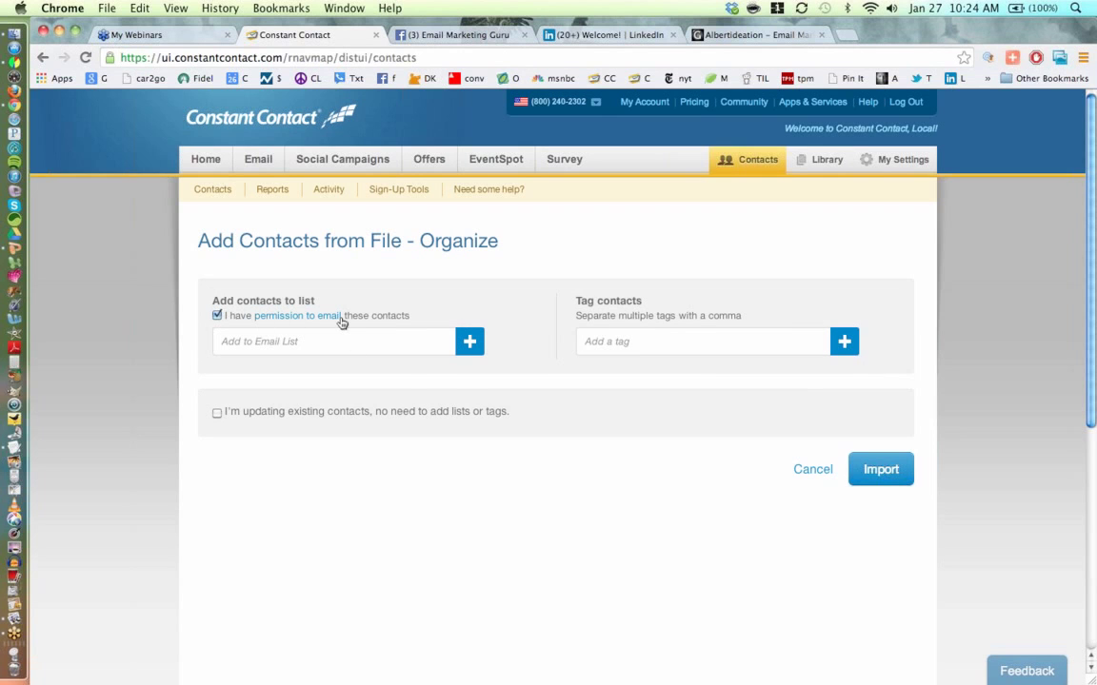
- Add the imported contacts to the Family email list
click(469, 341)
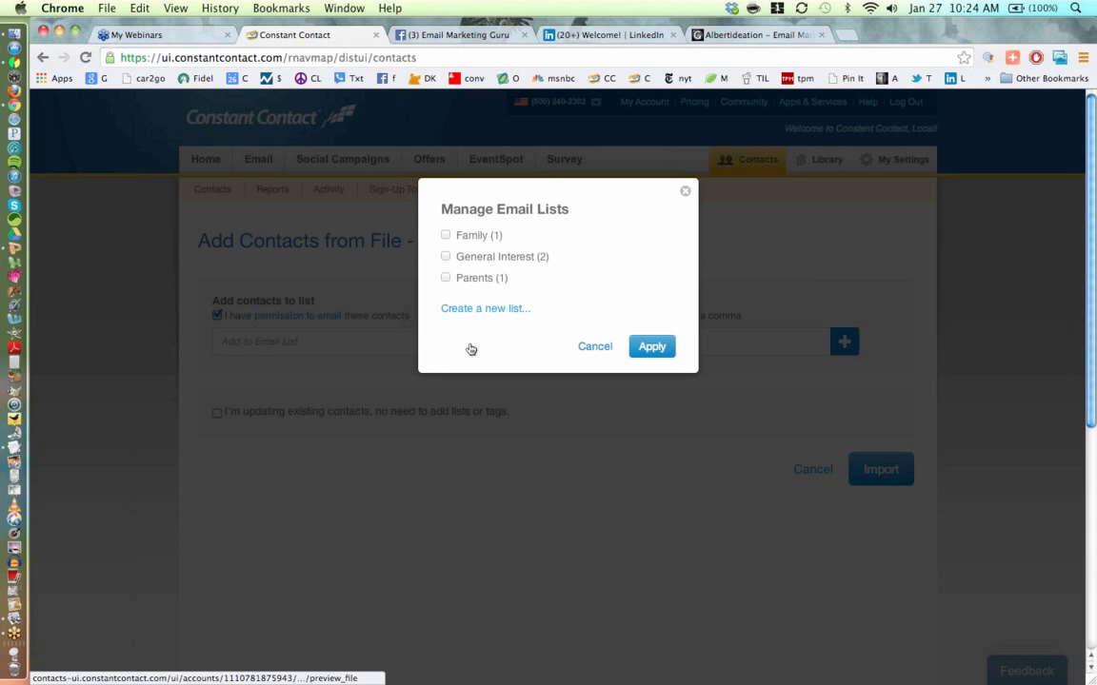
click(445, 235)
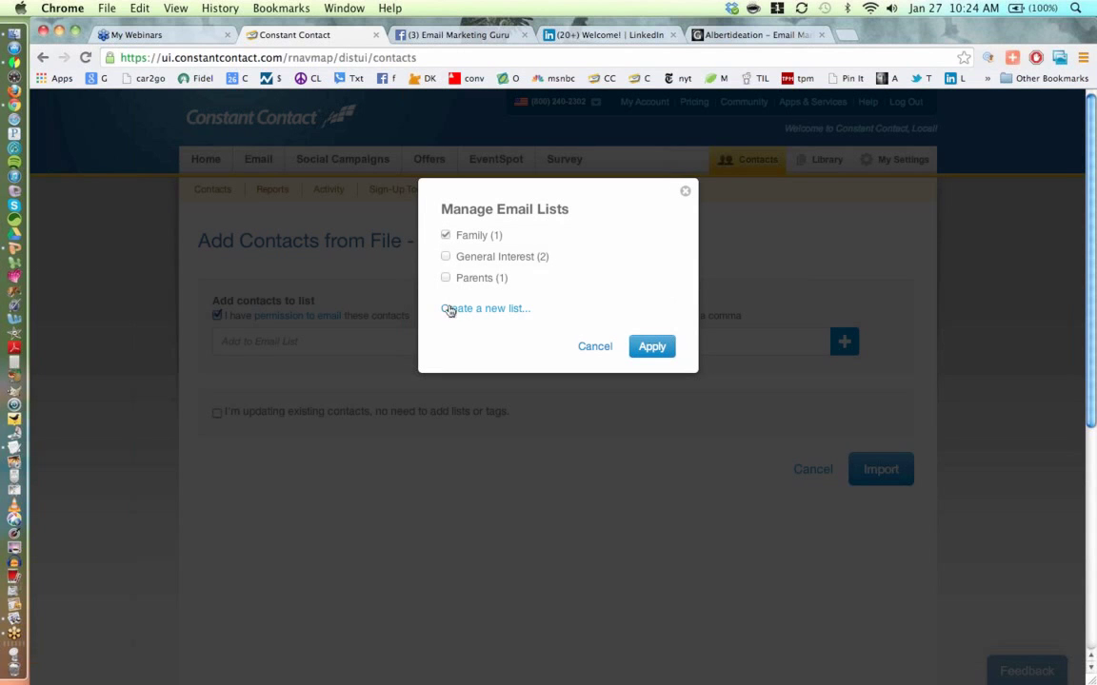
click(654, 348)
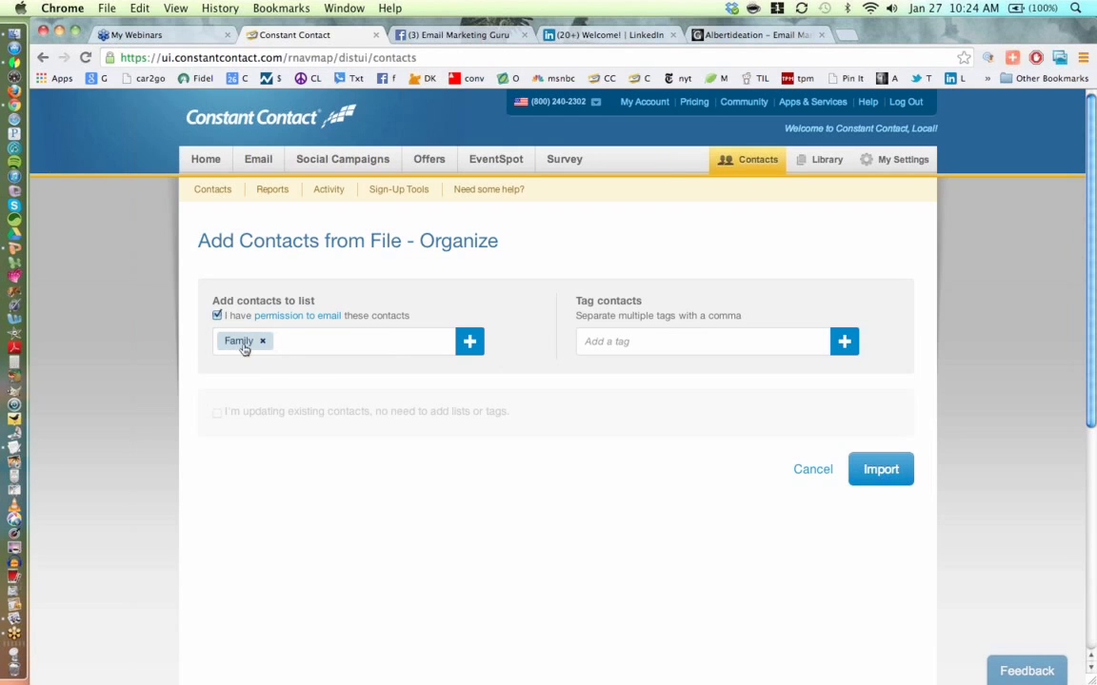
- Tag the imported contacts 'Cyber Monday', then cancel the import
click(606, 342)
text(Cyber Monday)
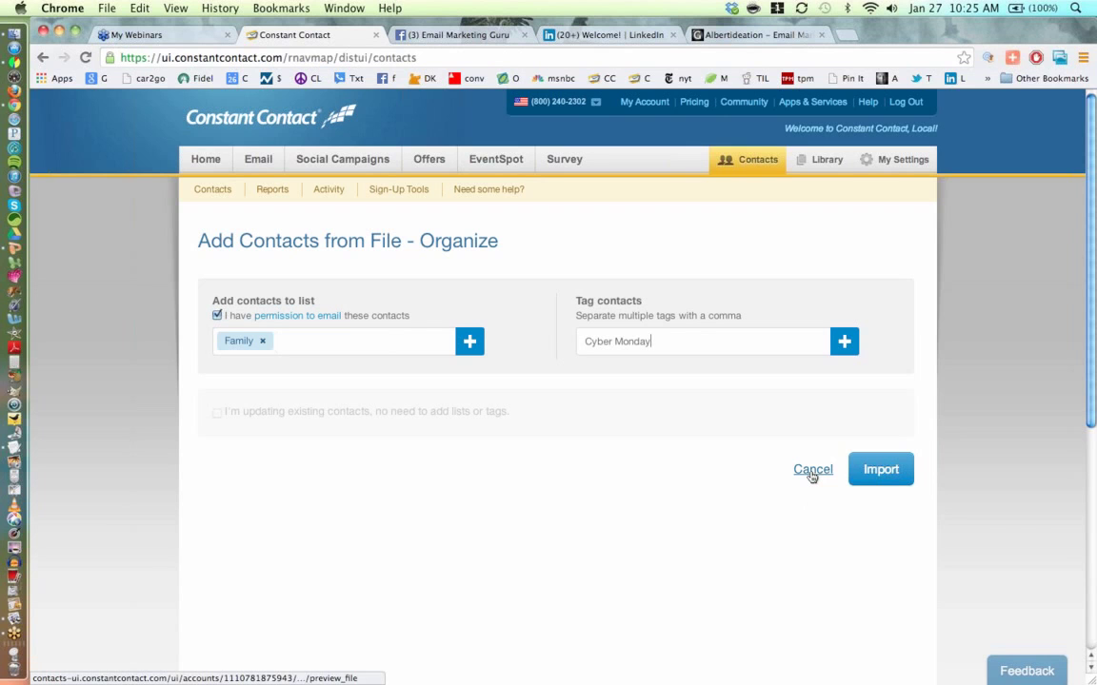
key(Return)
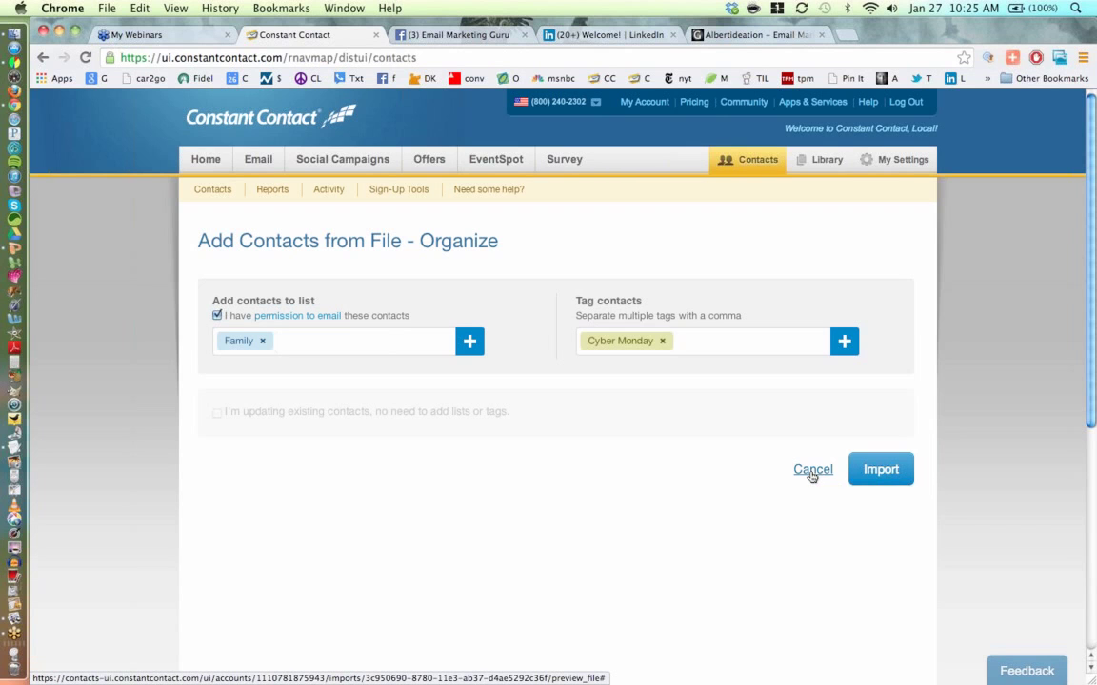
click(811, 472)
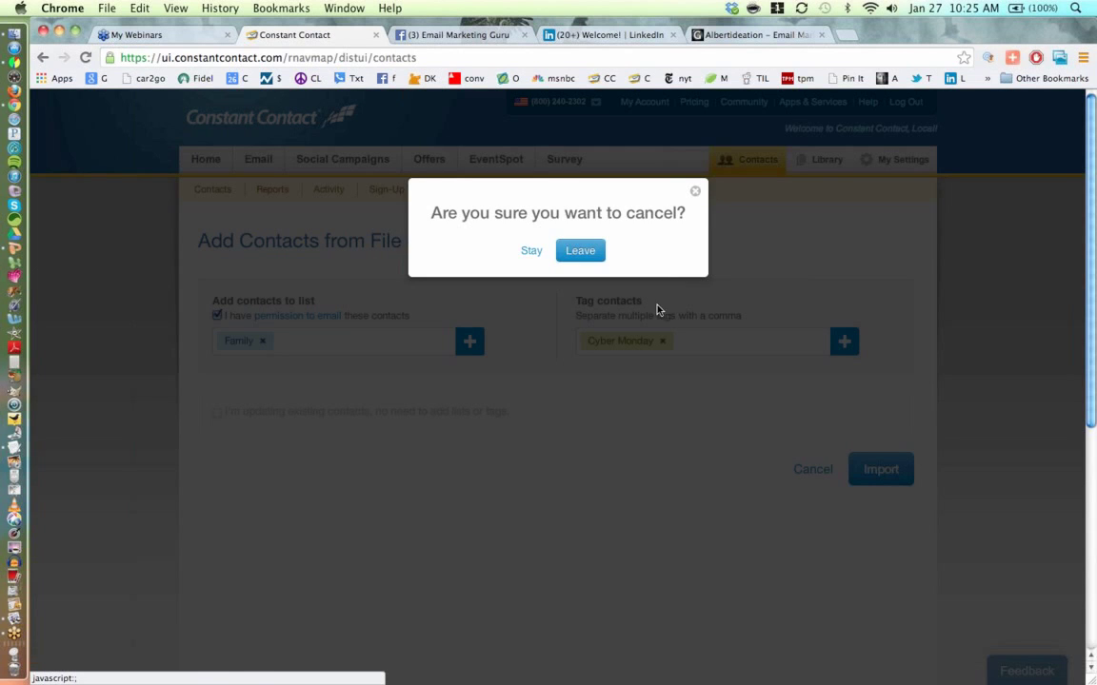
- Leave the import without importing and scroll down to the Tags section
click(574, 251)
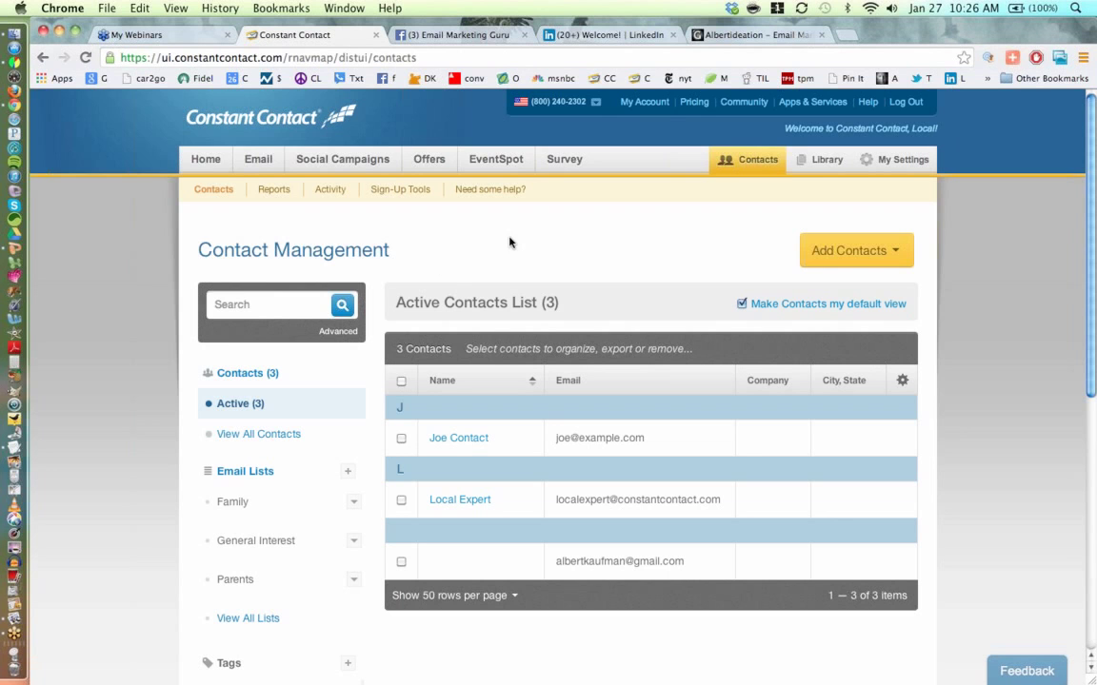
scroll(509, 243, down, 3)
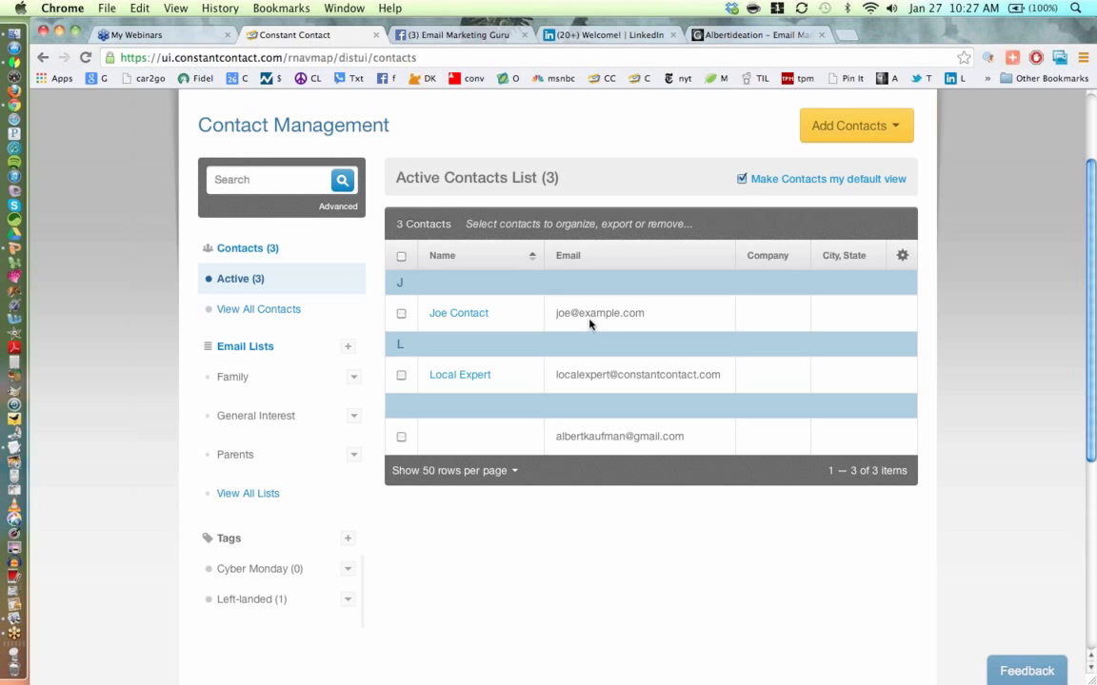
- View the Local Expert contact's details, then go to the My Emails list
click(599, 374)
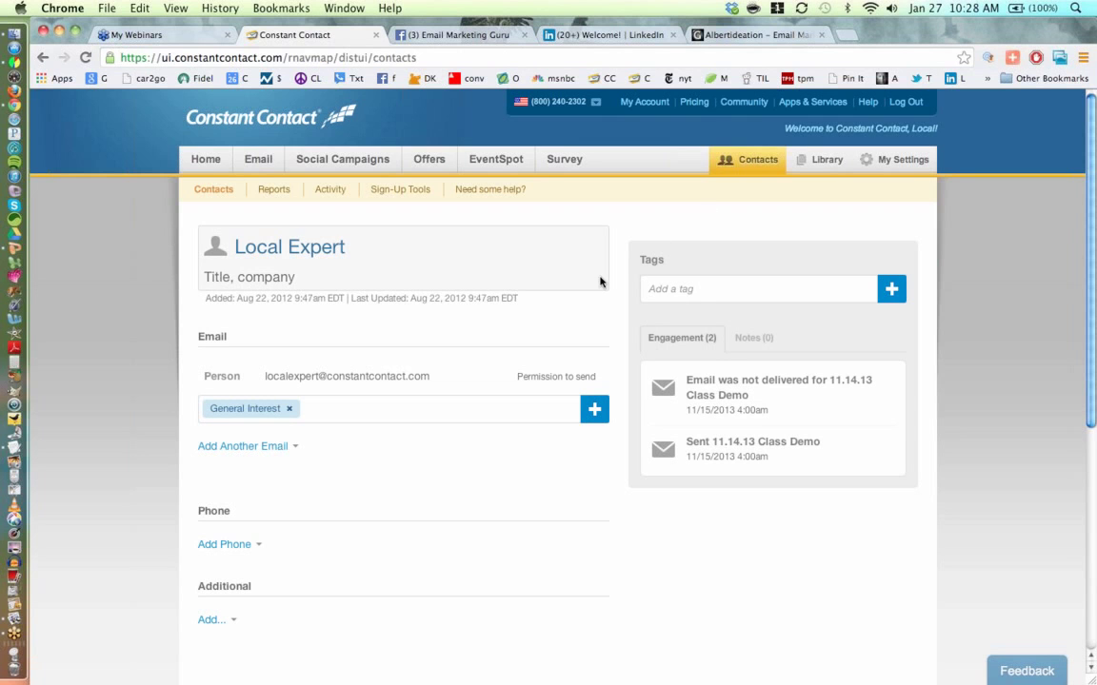
click(255, 163)
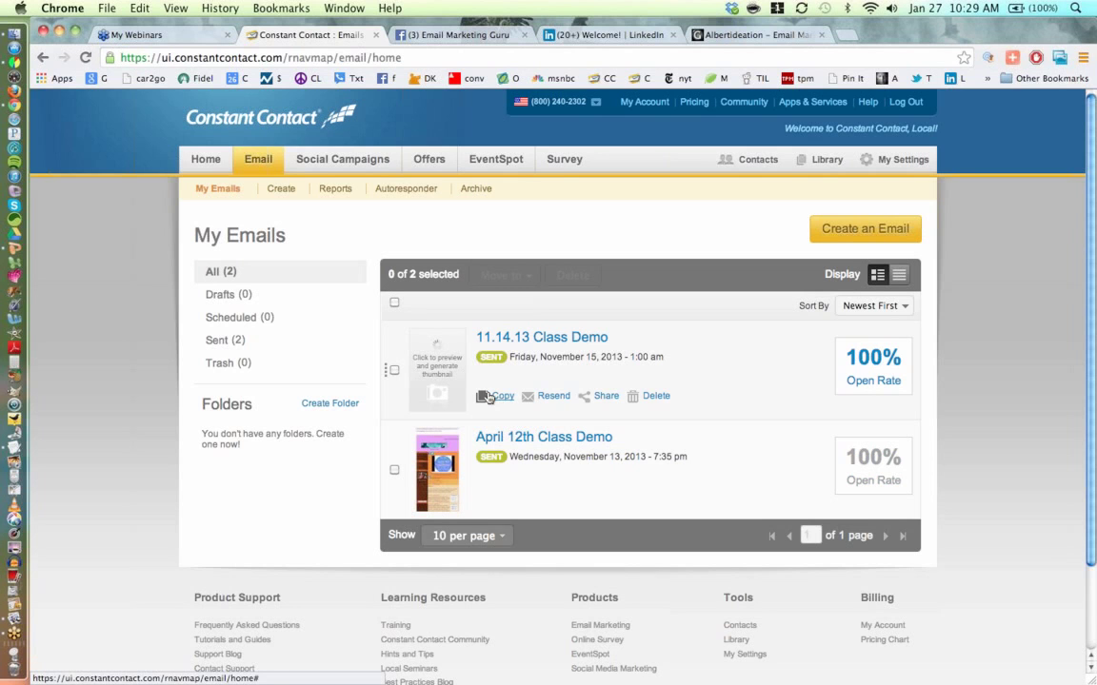
- Start a new email from the Create link under Email
click(276, 191)
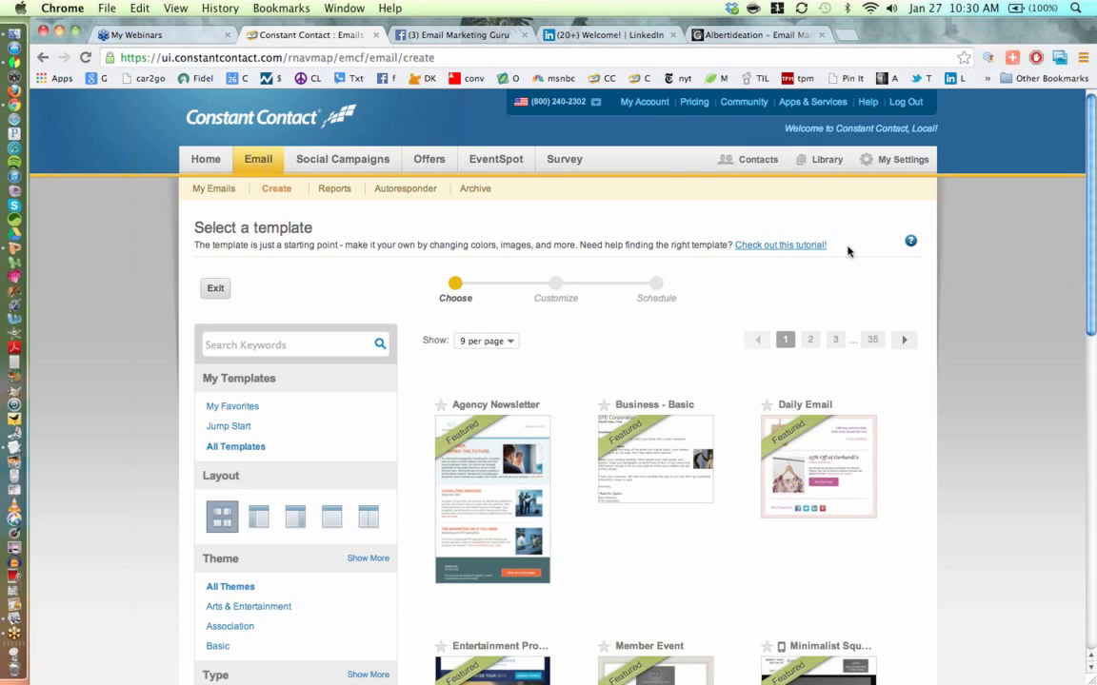
scroll(974, 297, down, 1)
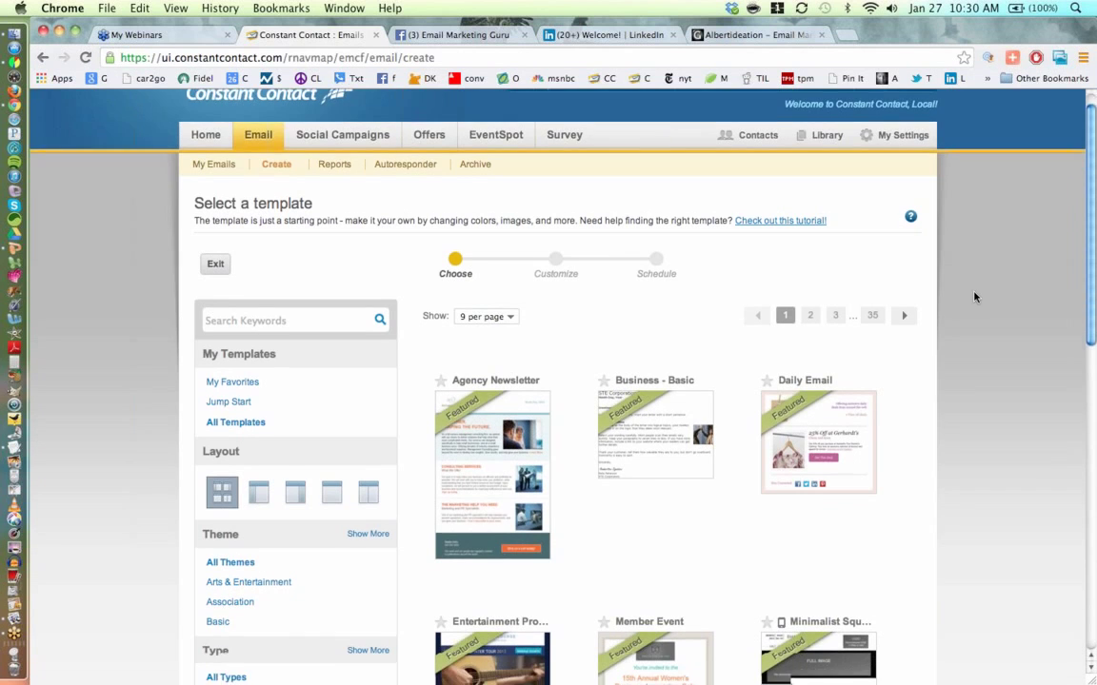
scroll(974, 297, down, 3)
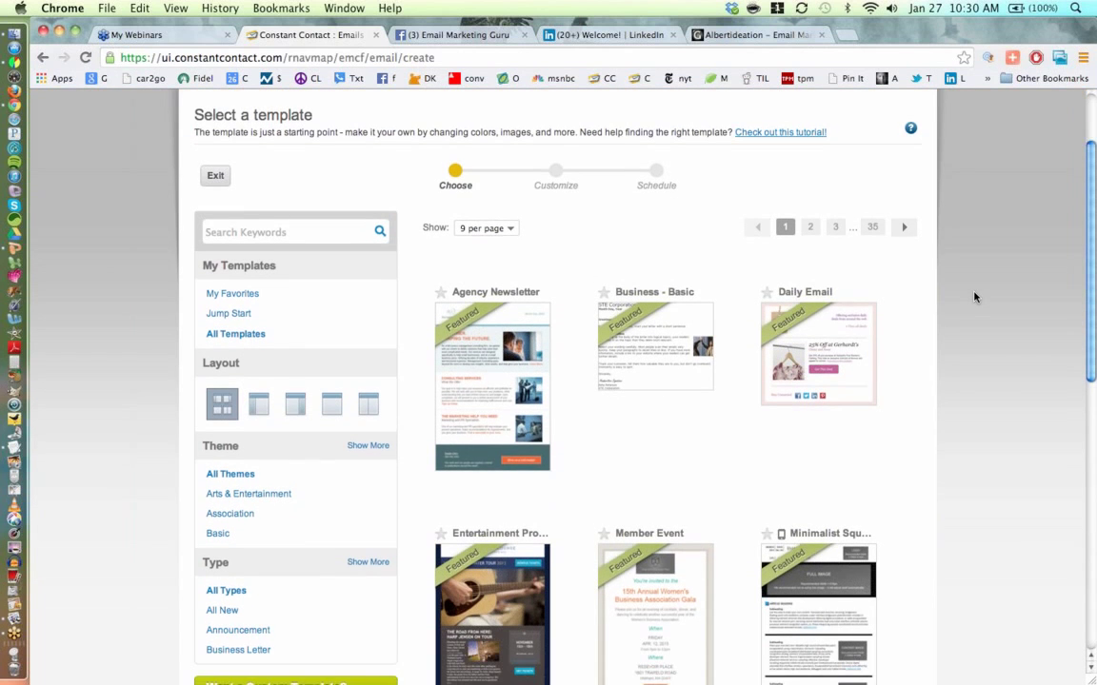
scroll(974, 297, up, 1)
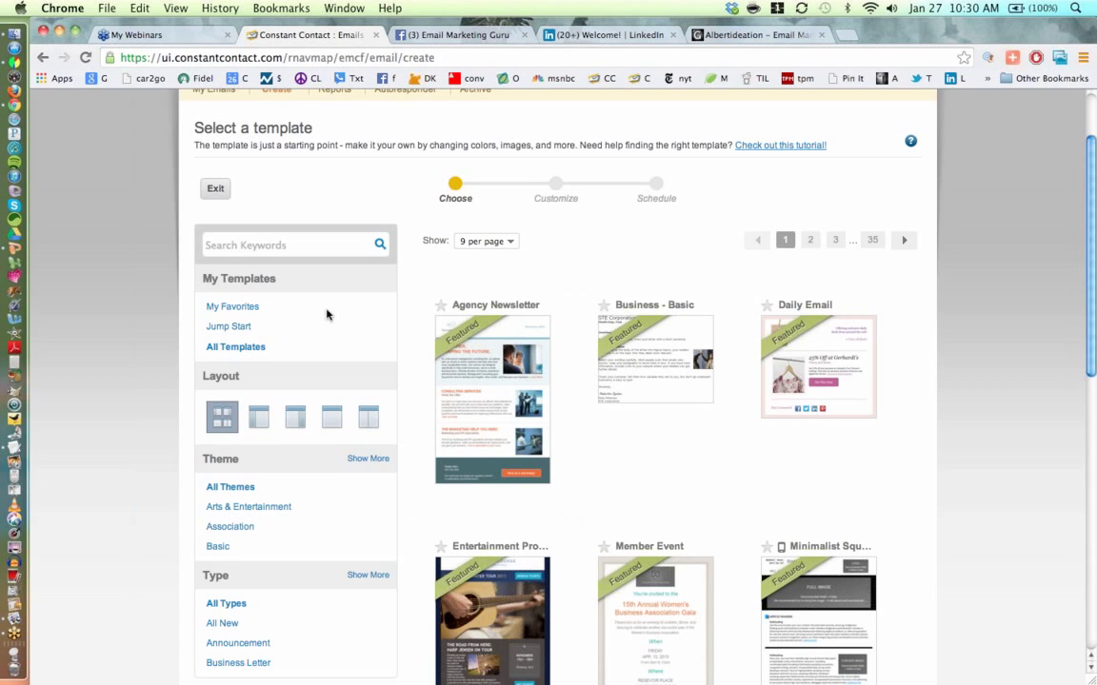
scroll(137, 345, down, 3)
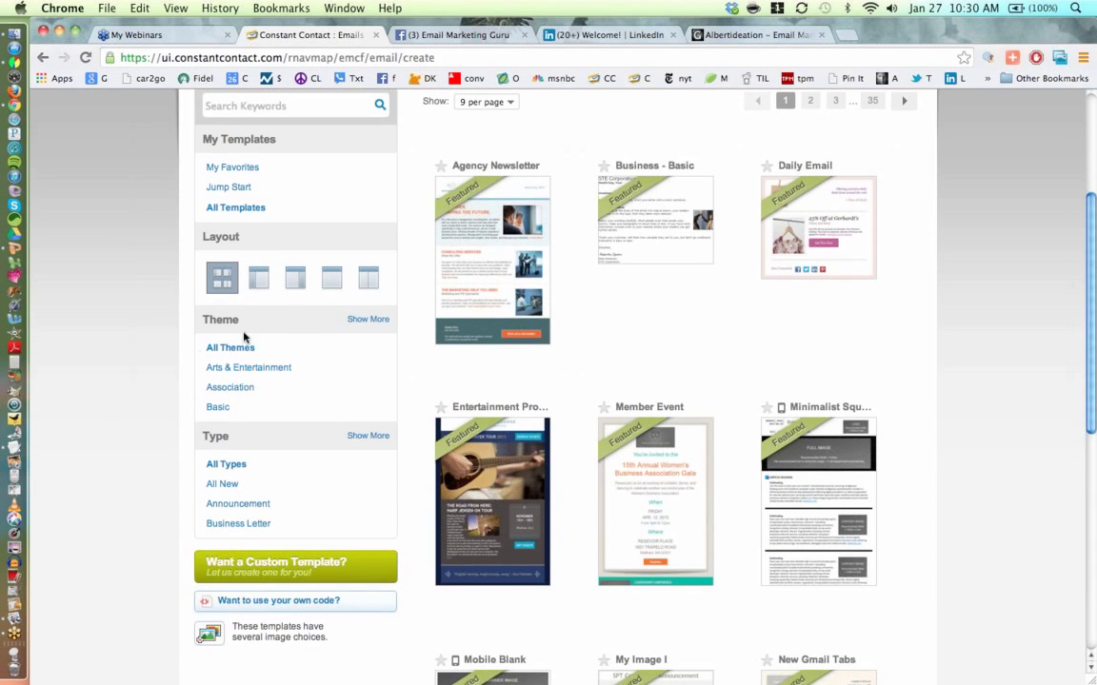
- Show templates of all layouts and filter the gallery to the Card type
click(331, 279)
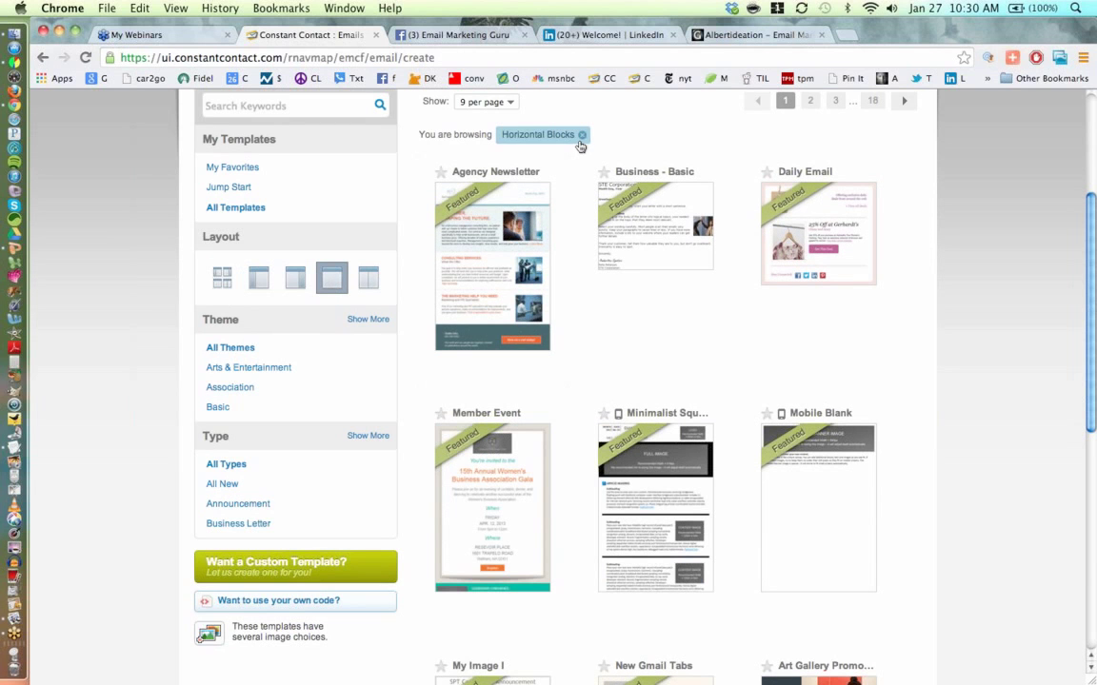
mouse_move(584, 243)
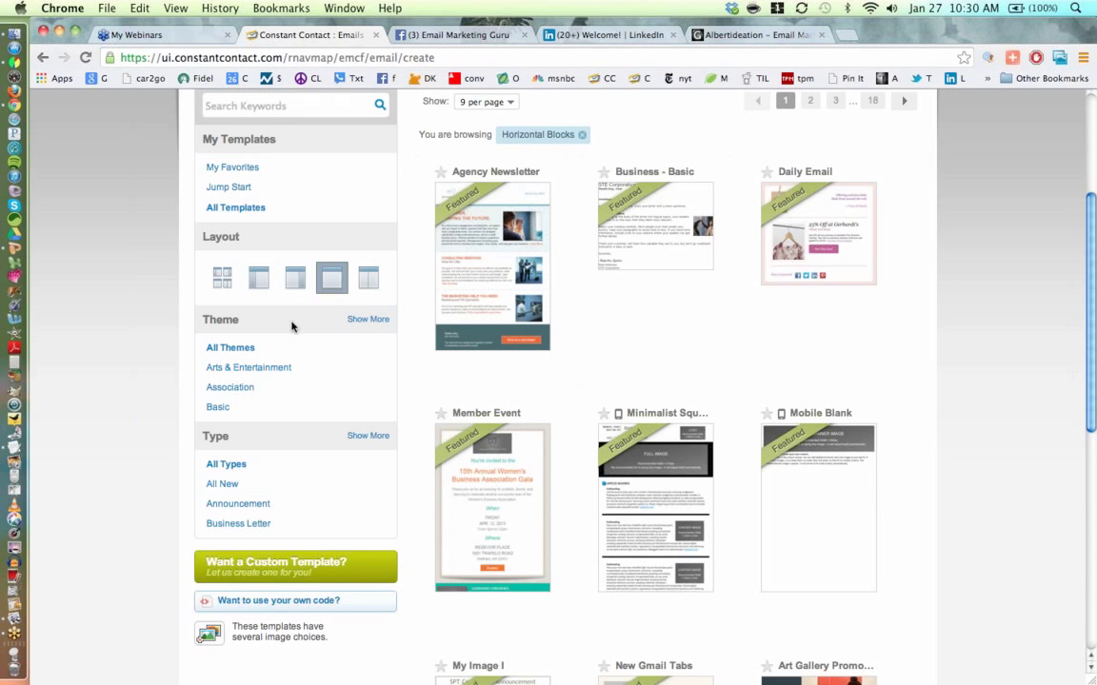
click(221, 279)
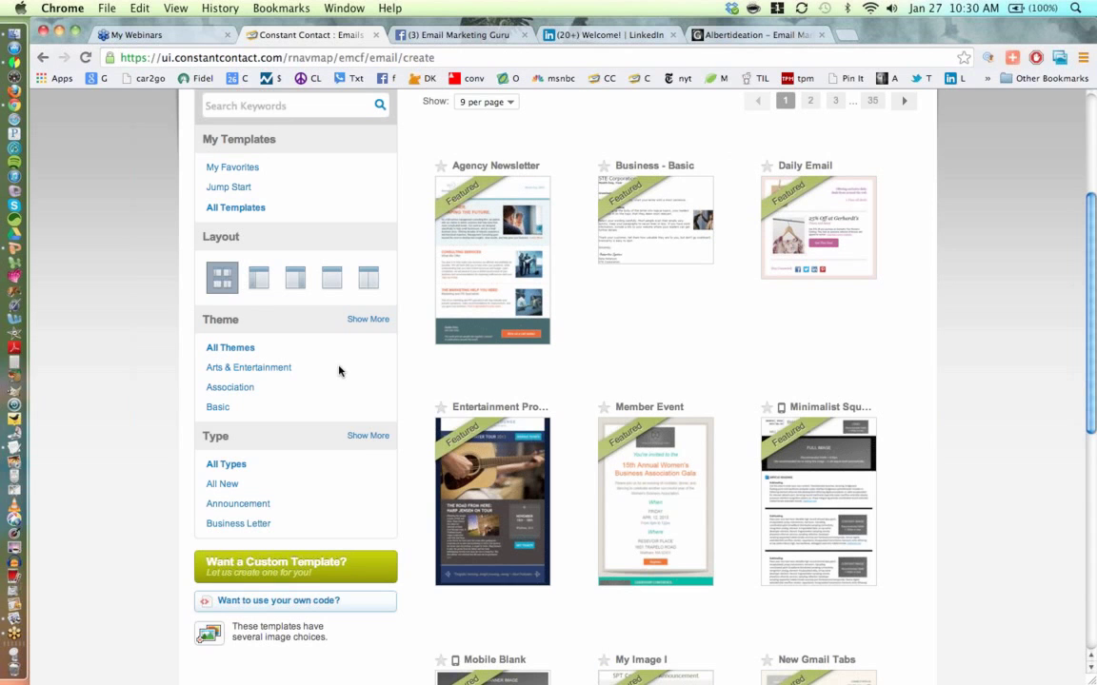
click(361, 439)
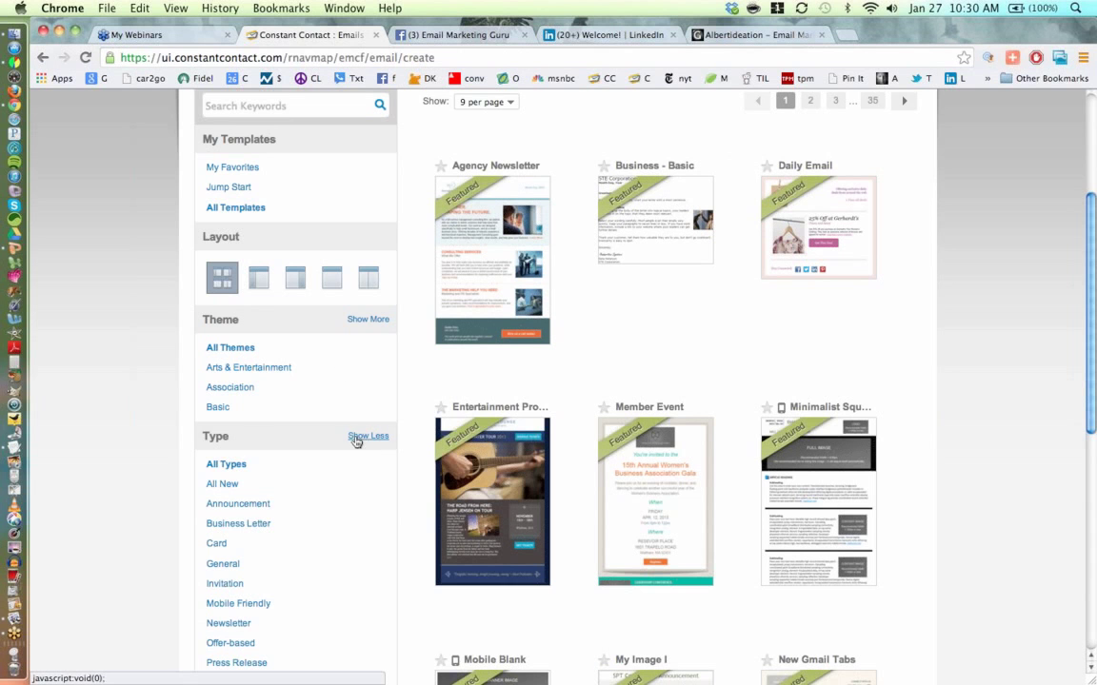
scroll(155, 397, down, 5)
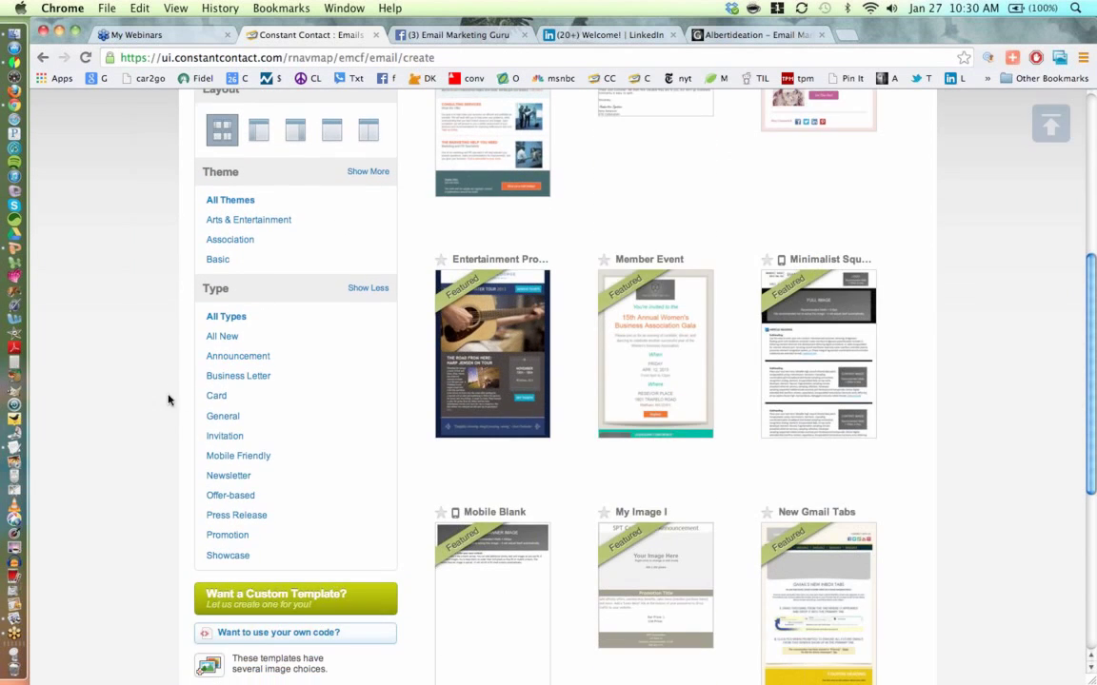
click(216, 396)
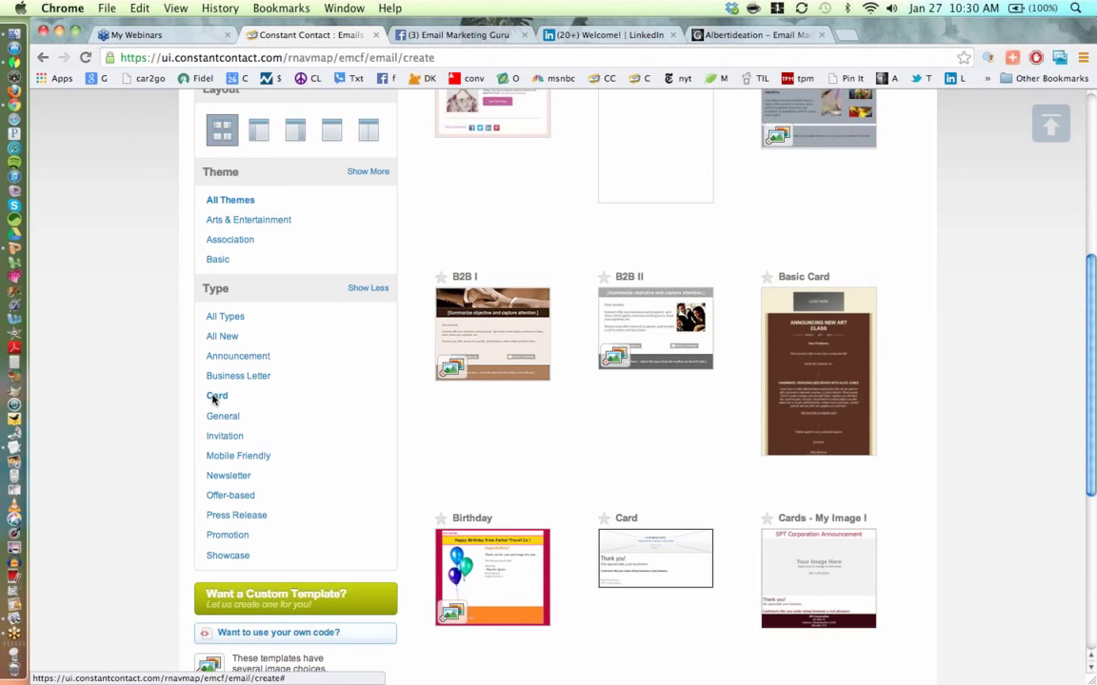
scroll(1005, 405, up, 5)
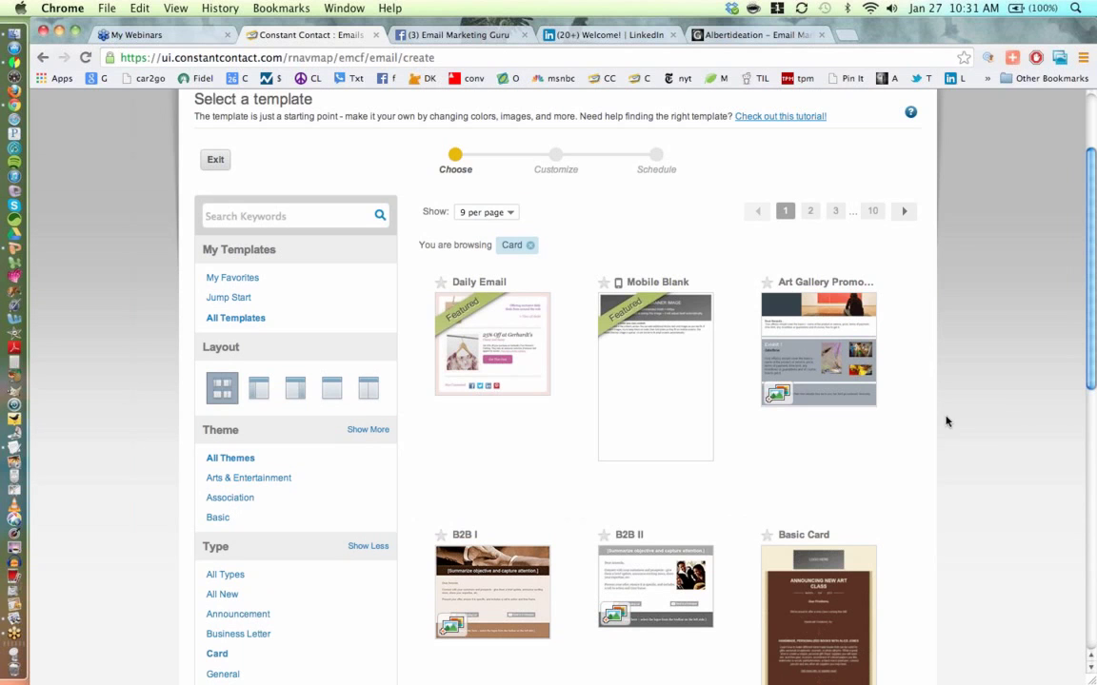
mouse_move(474, 335)
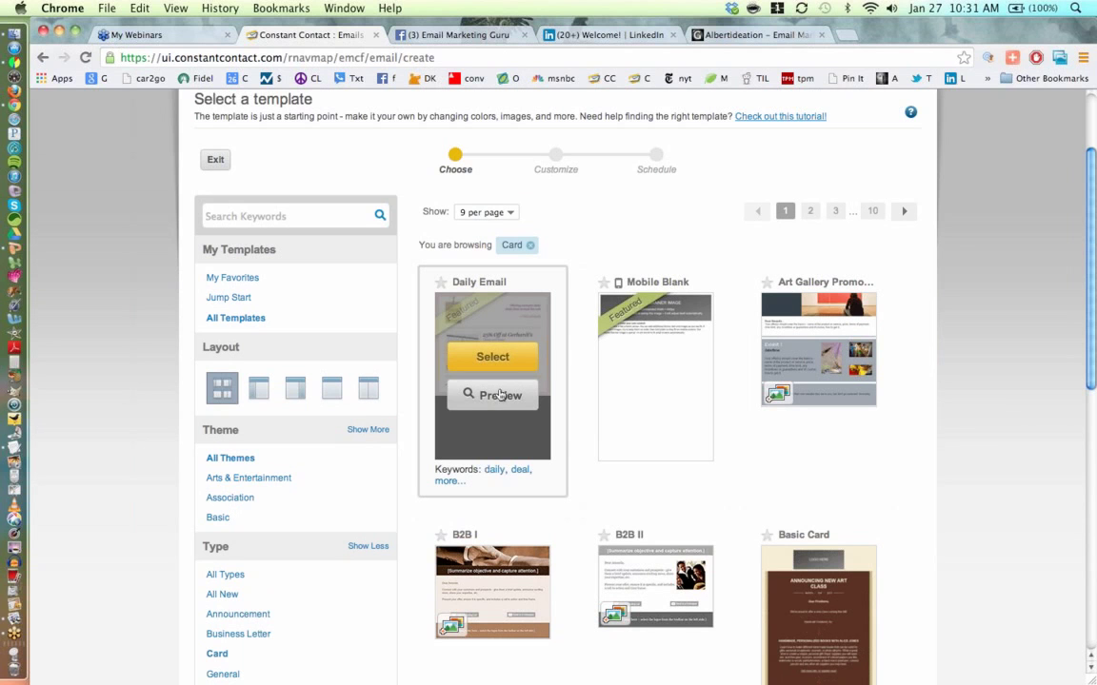
click(498, 400)
scroll(499, 402, down, 3)
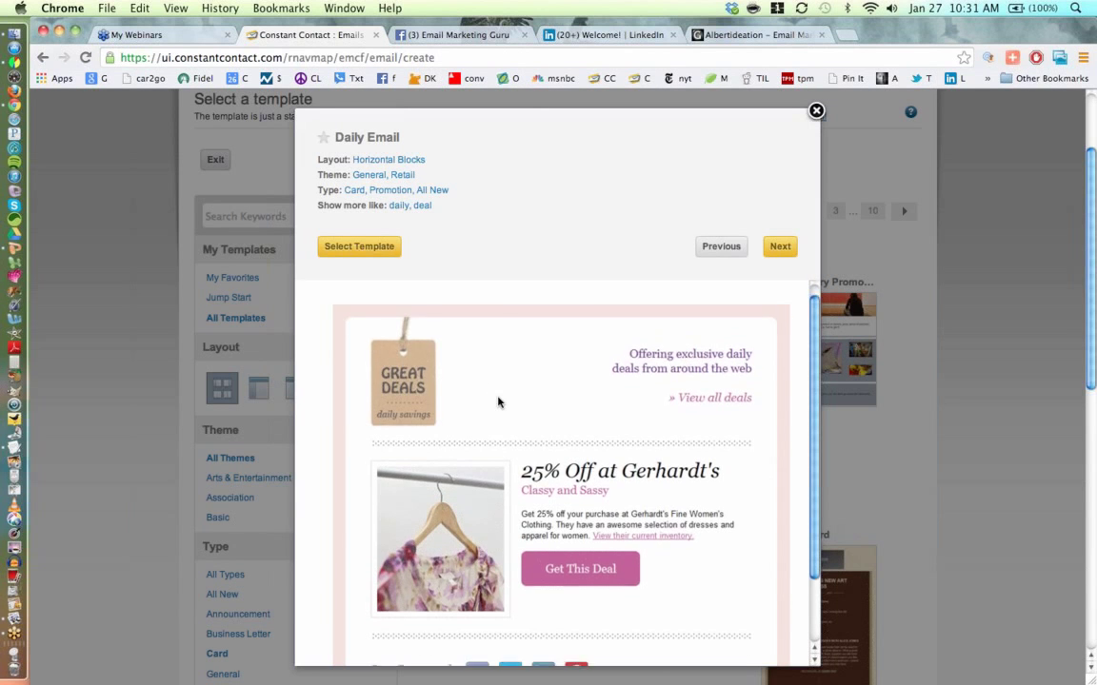
scroll(497, 402, up, 3)
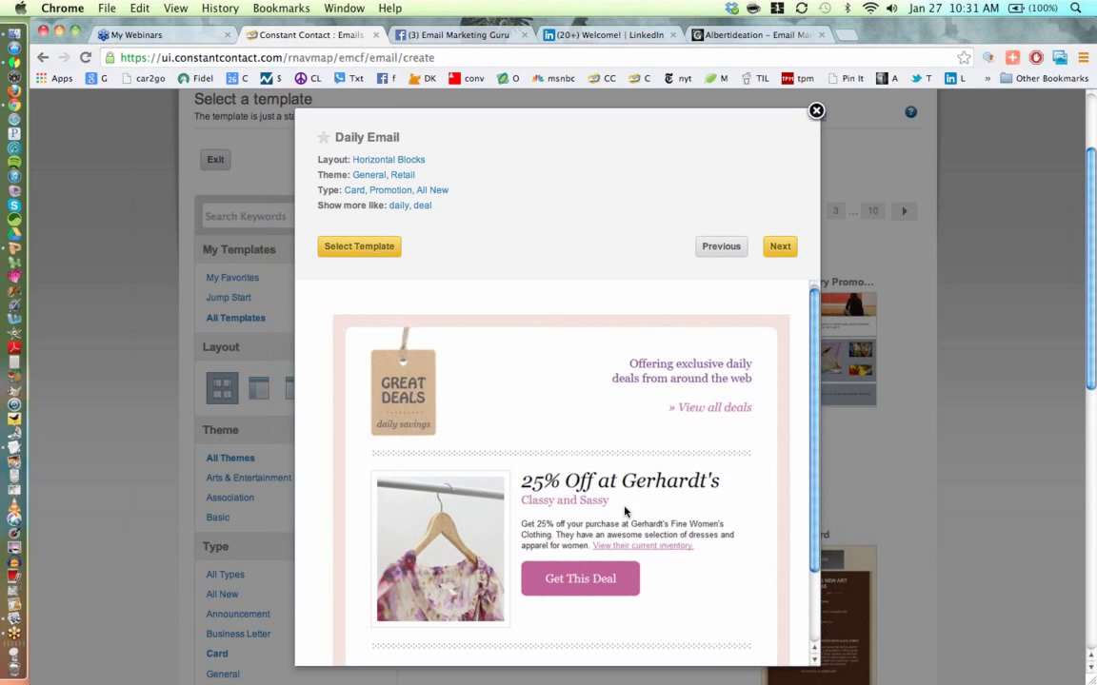
scroll(612, 398, up, 1)
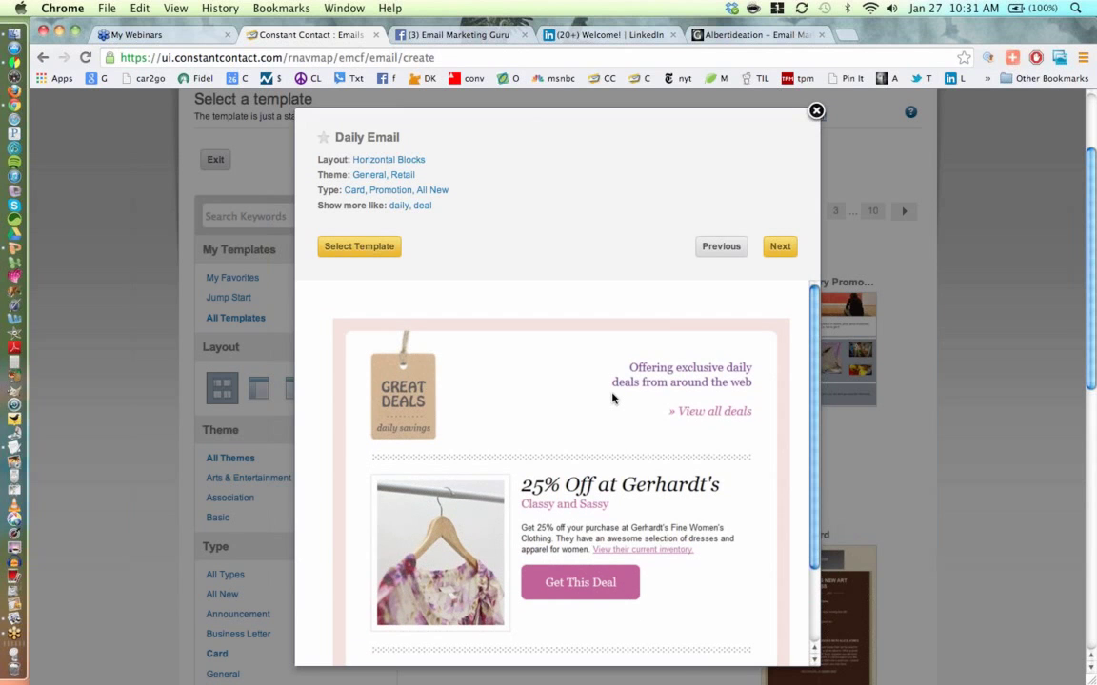
click(816, 112)
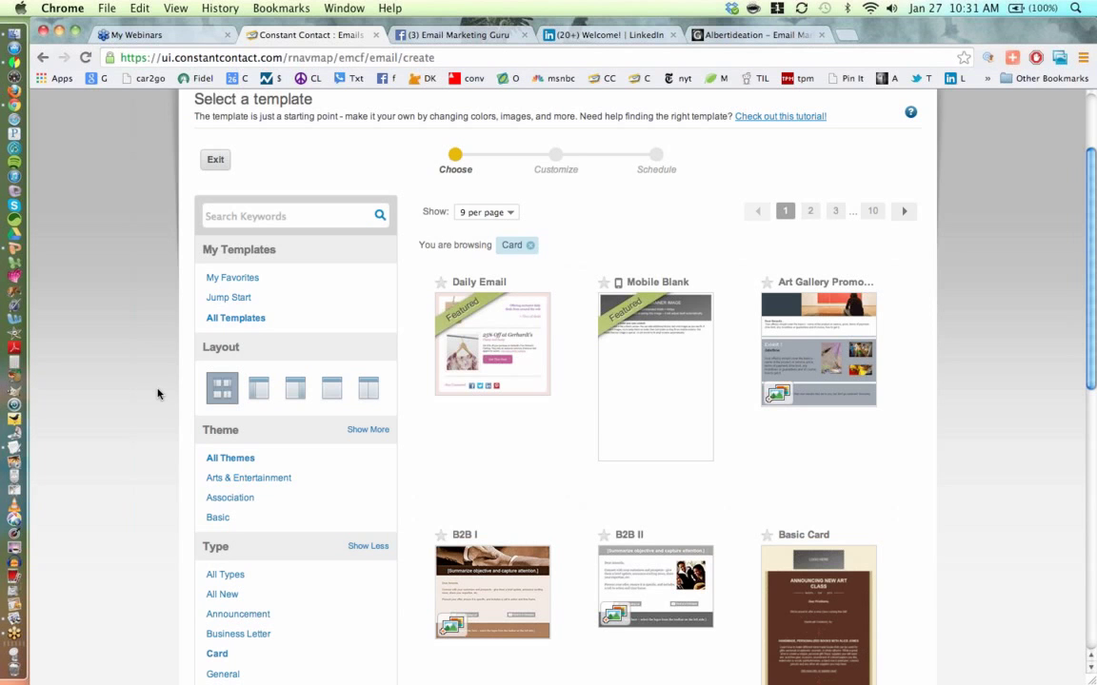
scroll(158, 393, down, 3)
scroll(158, 393, down, 2)
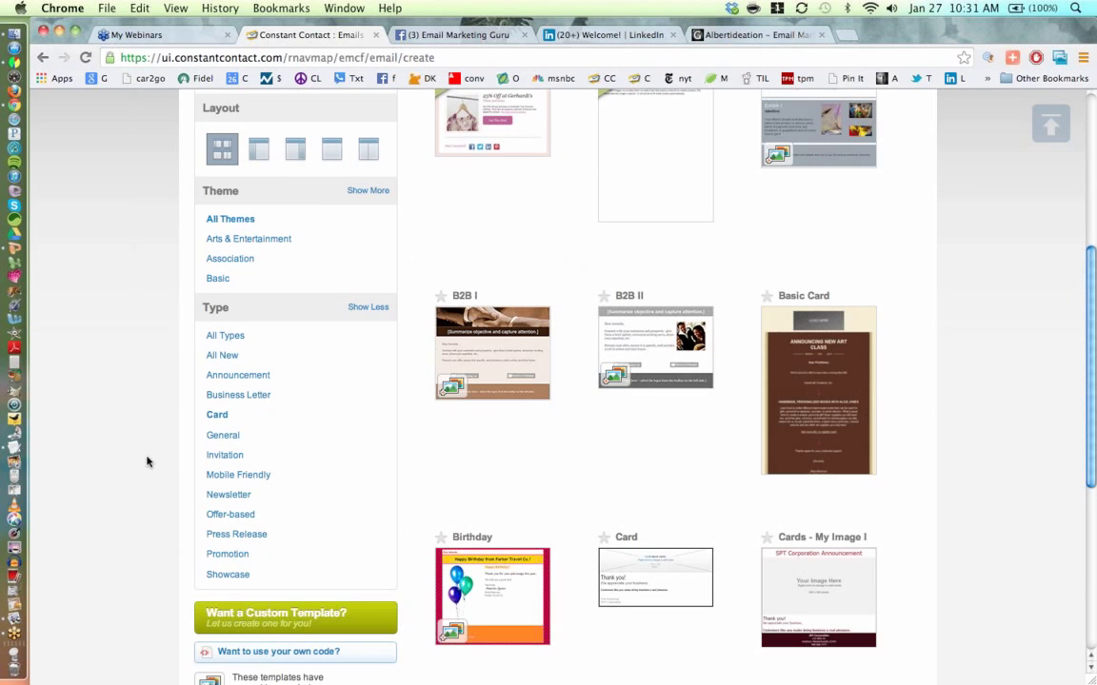
- Filter the template gallery to Mobile Friendly templates
click(228, 476)
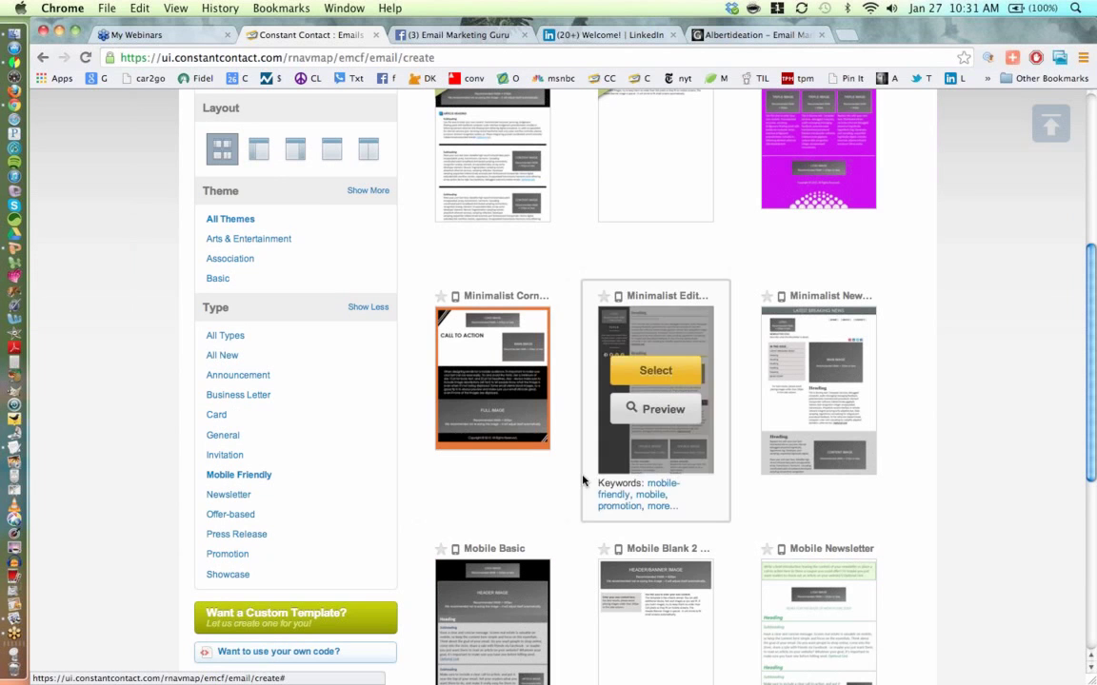
scroll(950, 445, up, 2)
scroll(950, 446, up, 3)
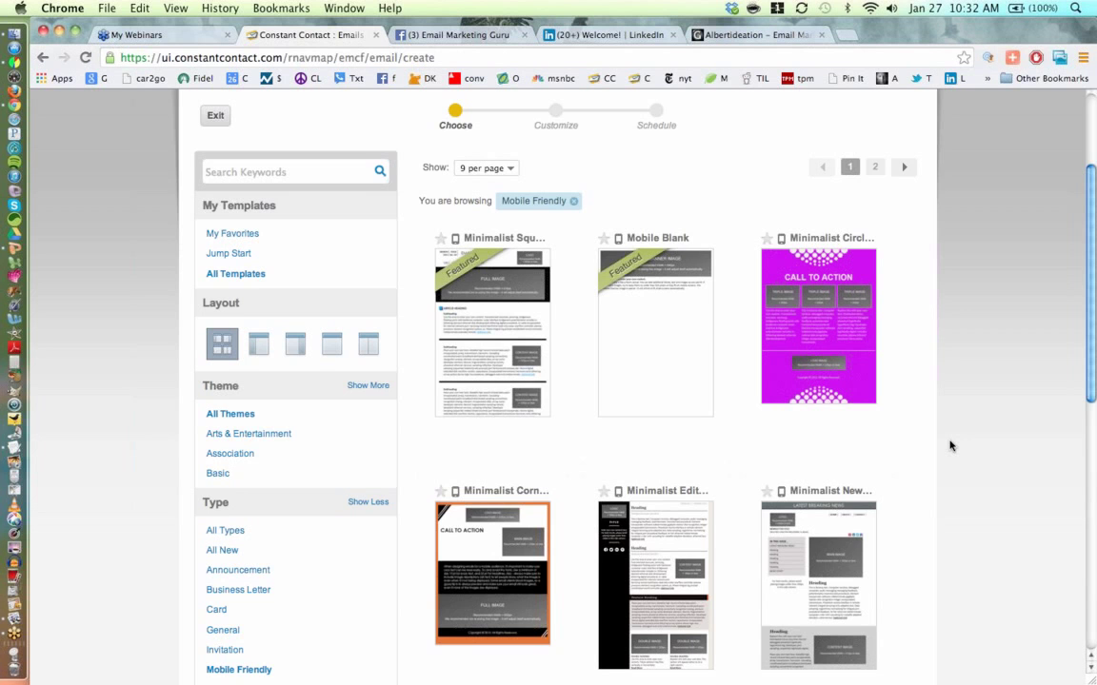
scroll(949, 445, down, 2)
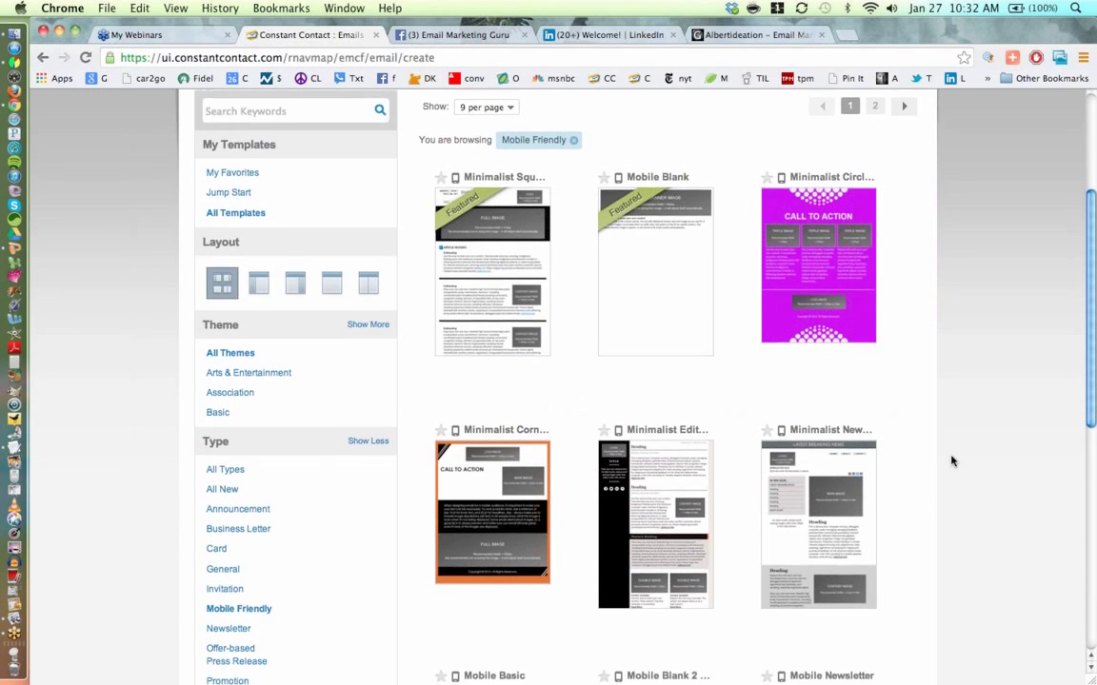
scroll(950, 458, up, 3)
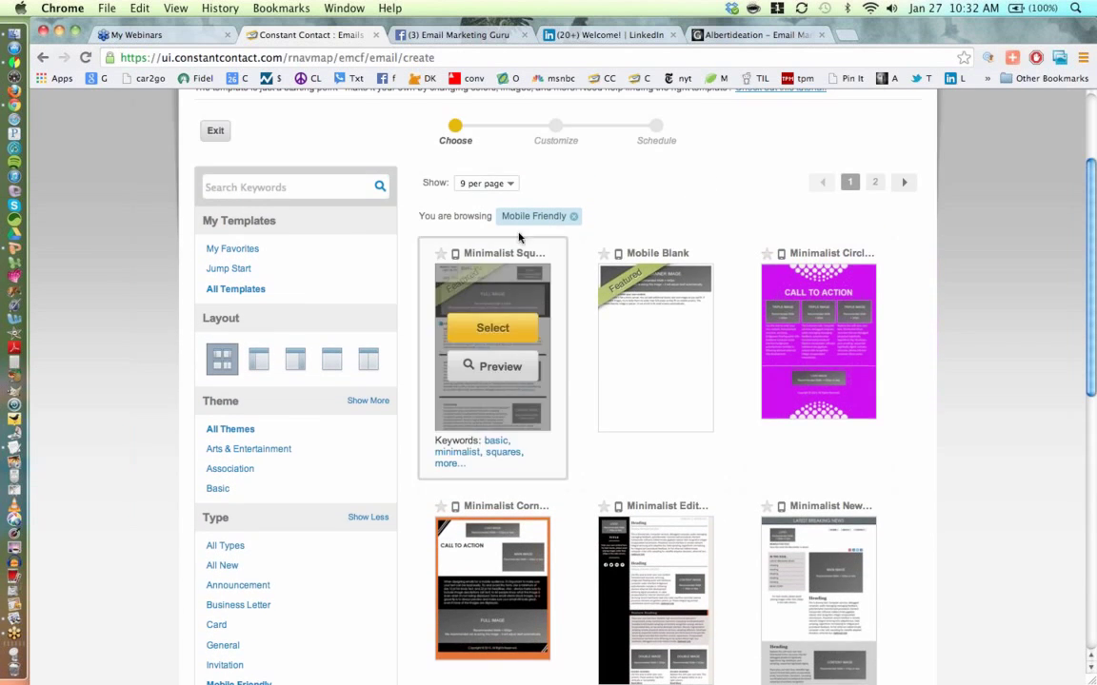
- Show 36 templates per page and browse down to the Mobile Newsletter template
click(509, 184)
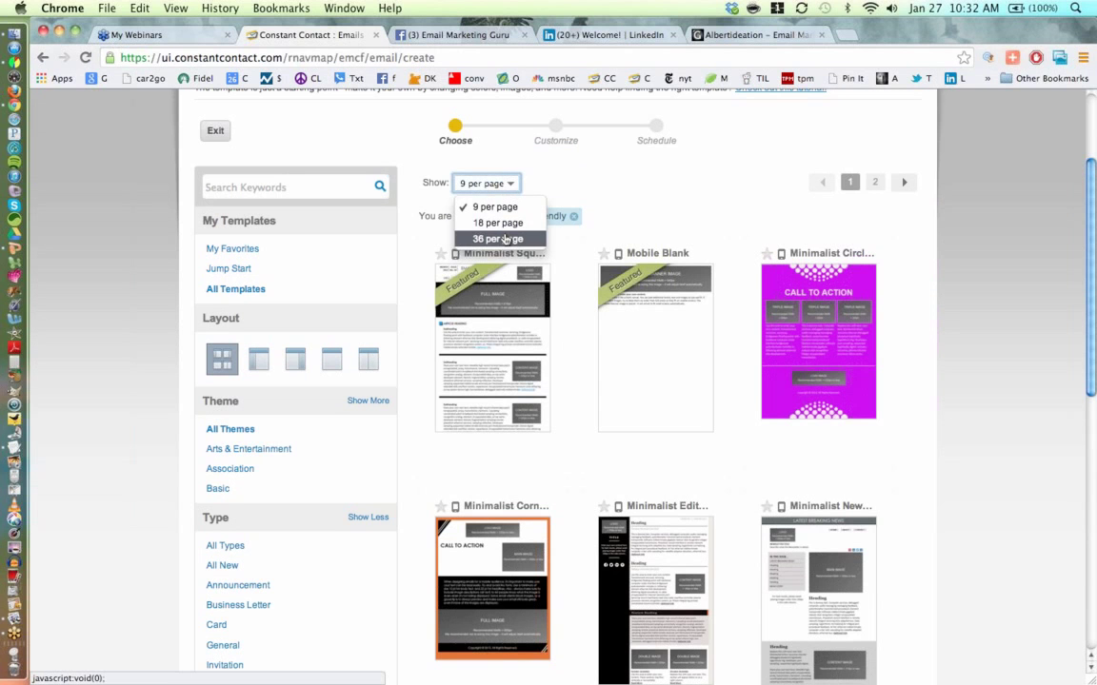
click(505, 239)
scroll(991, 302, down, 5)
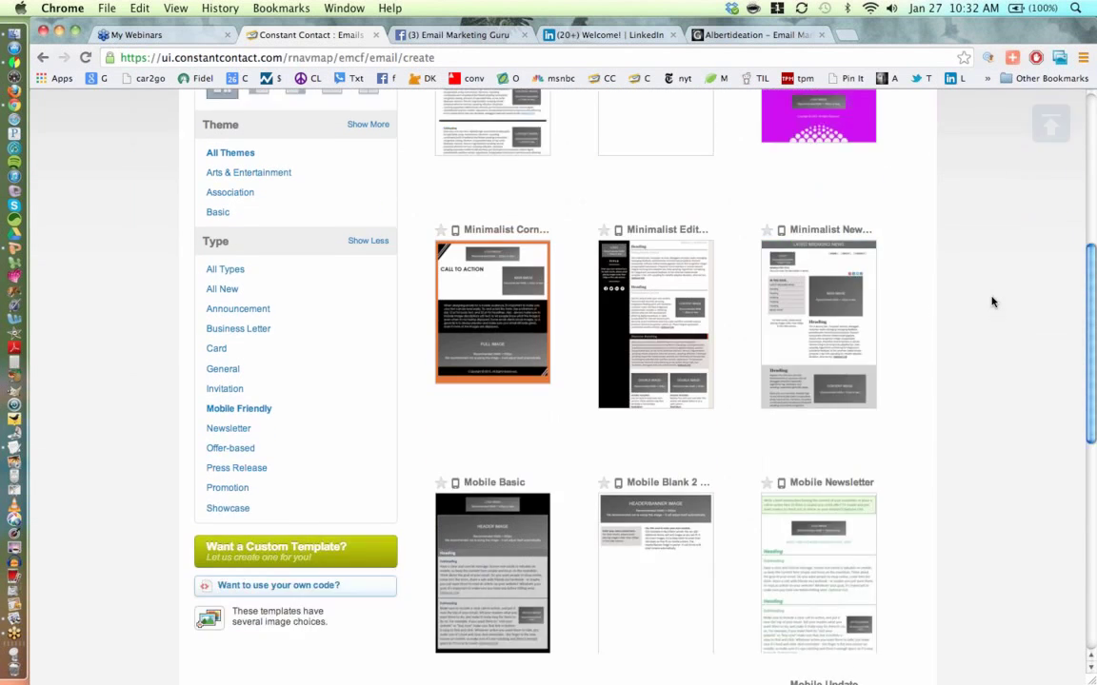
scroll(991, 301, down, 8)
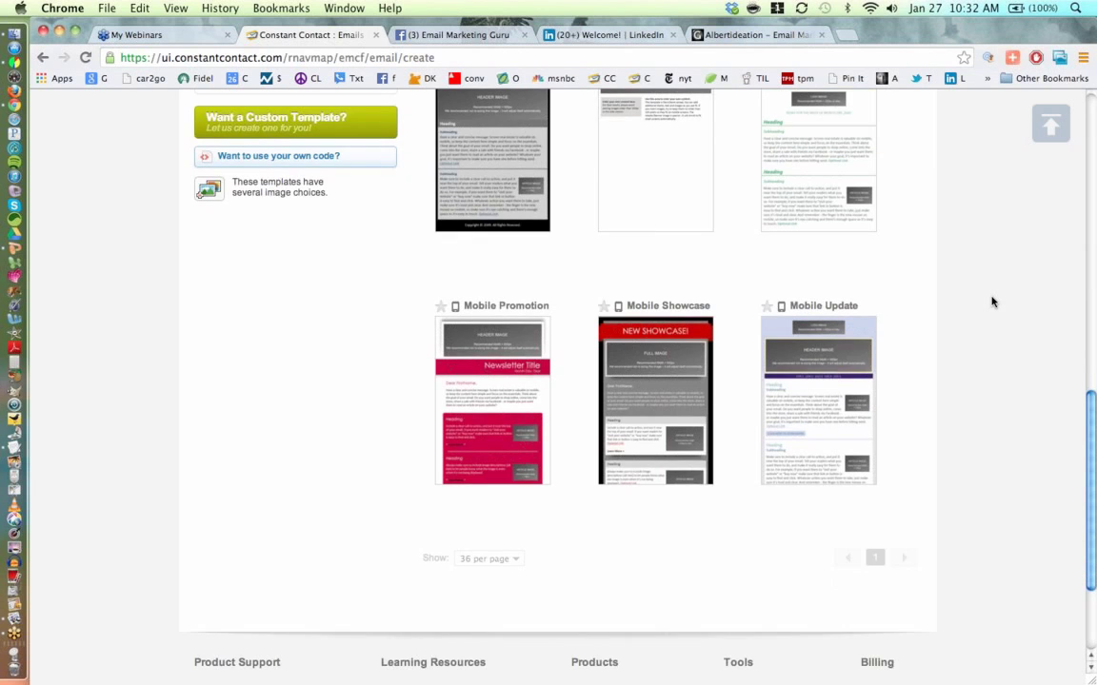
scroll(991, 302, up, 8)
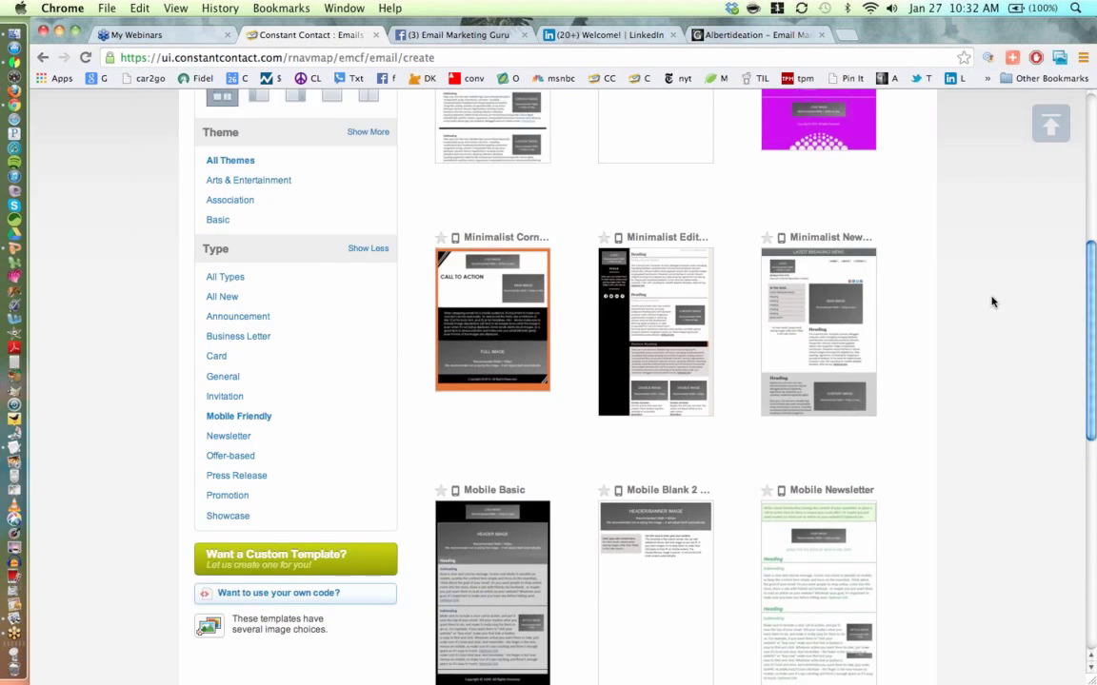
scroll(991, 302, up, 5)
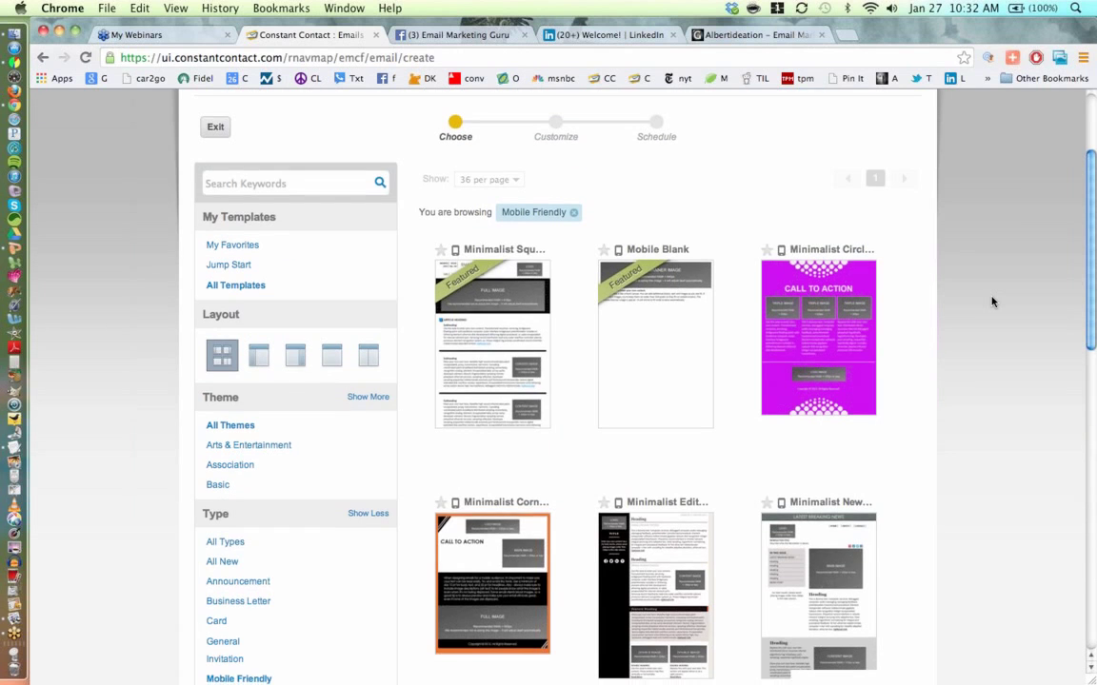
scroll(991, 301, down, 2)
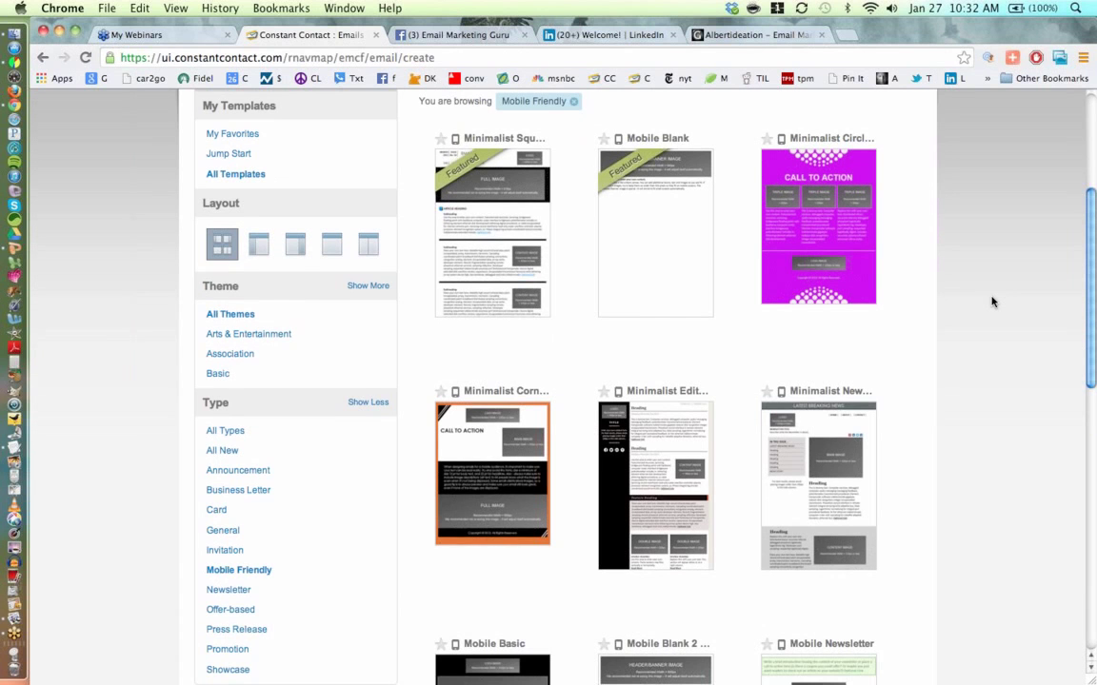
scroll(991, 302, down, 4)
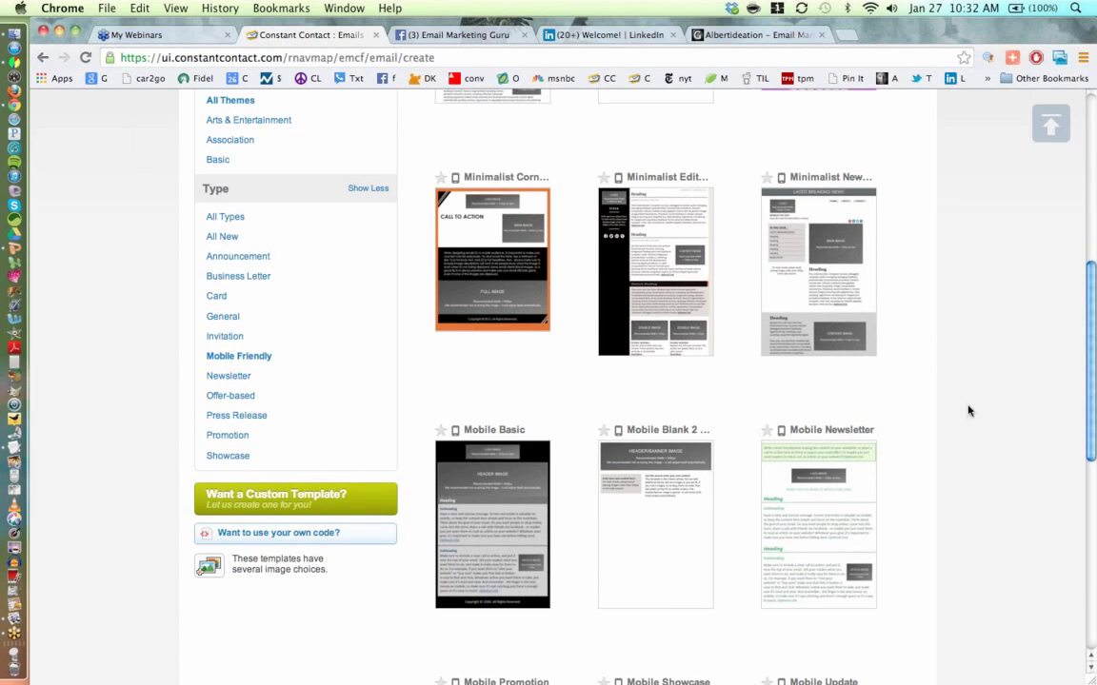
mouse_move(655, 543)
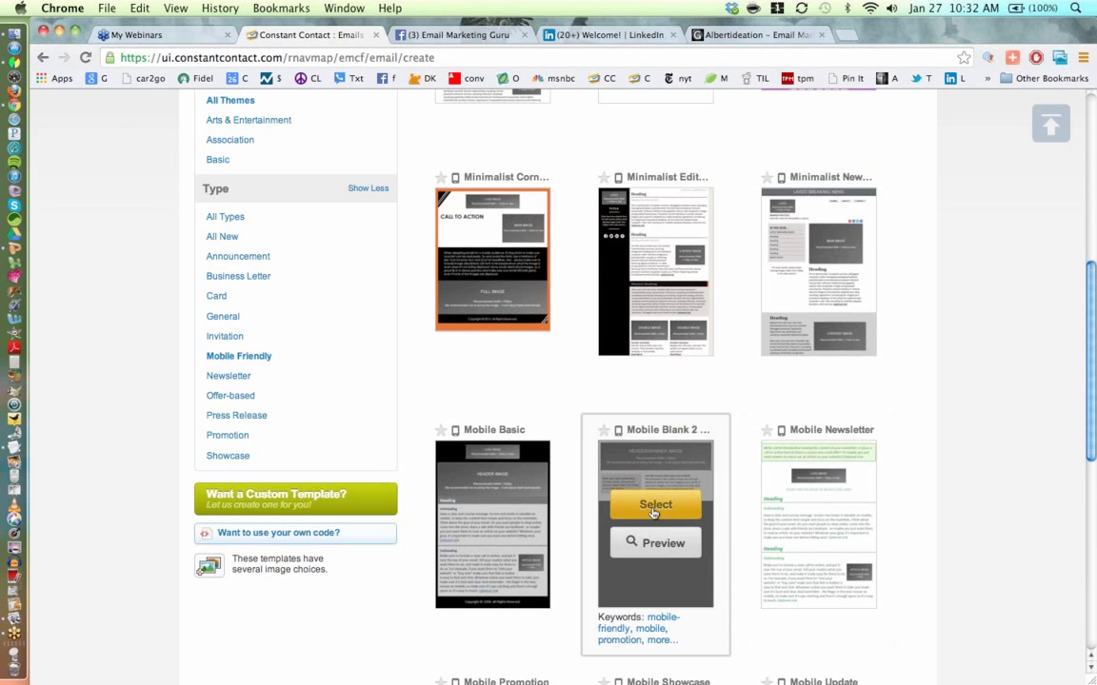
mouse_move(814, 510)
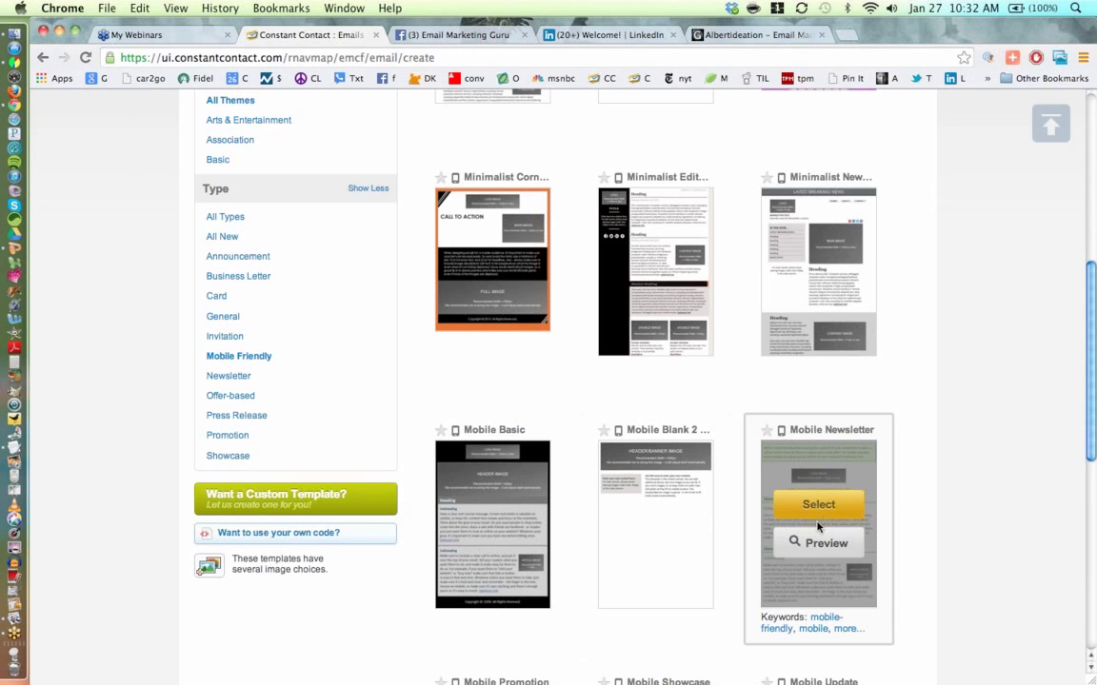
- Preview the Mobile Newsletter template, scroll through it, and close the preview
click(821, 545)
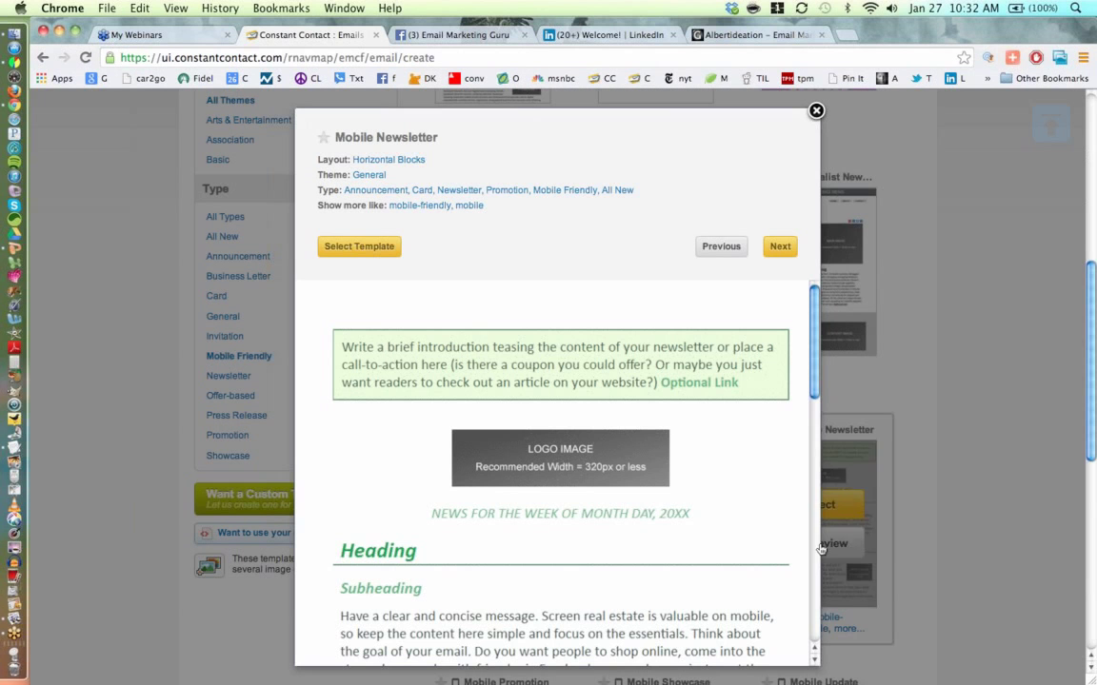
scroll(701, 508, down, 3)
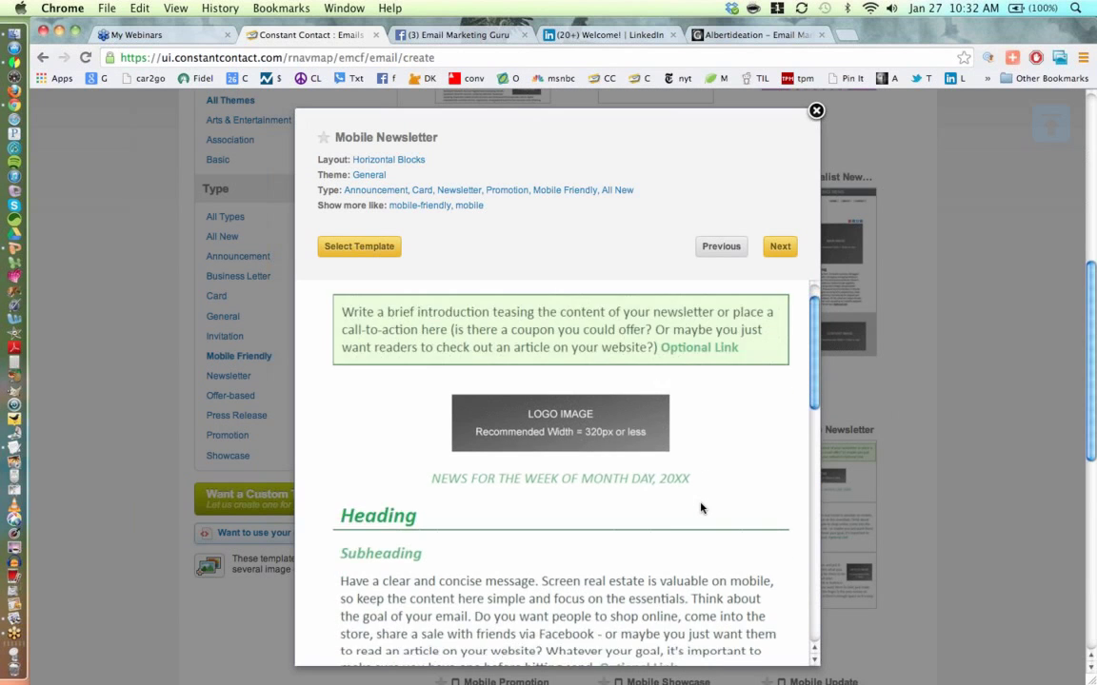
scroll(701, 509, up, 3)
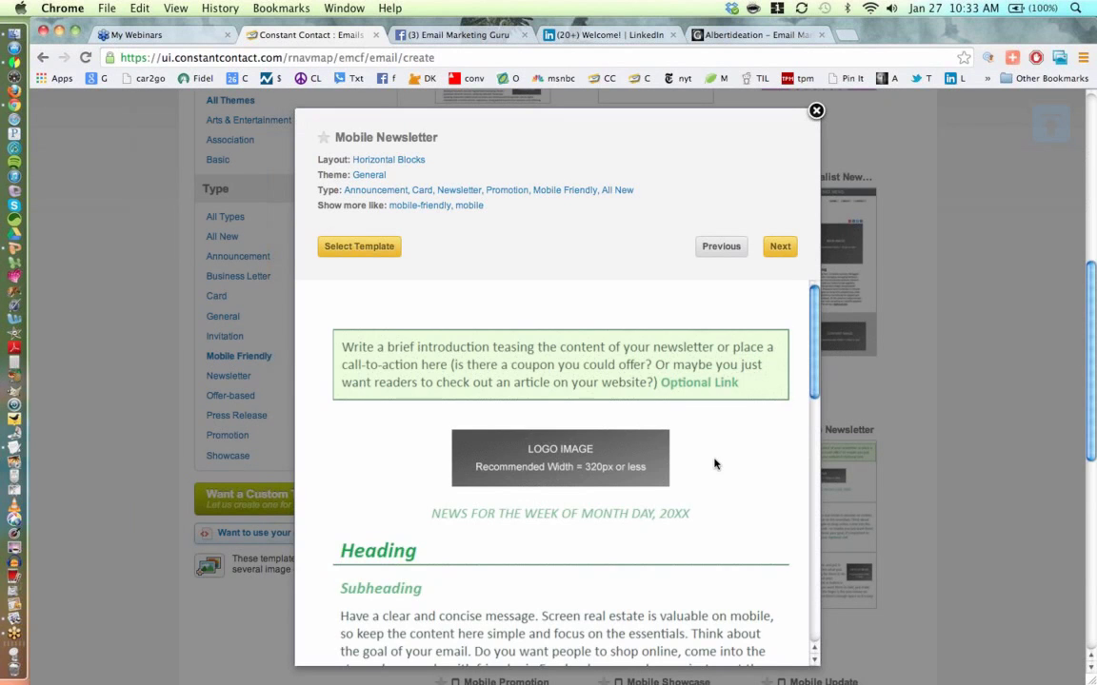
scroll(715, 464, down, 3)
scroll(558, 541, down, 3)
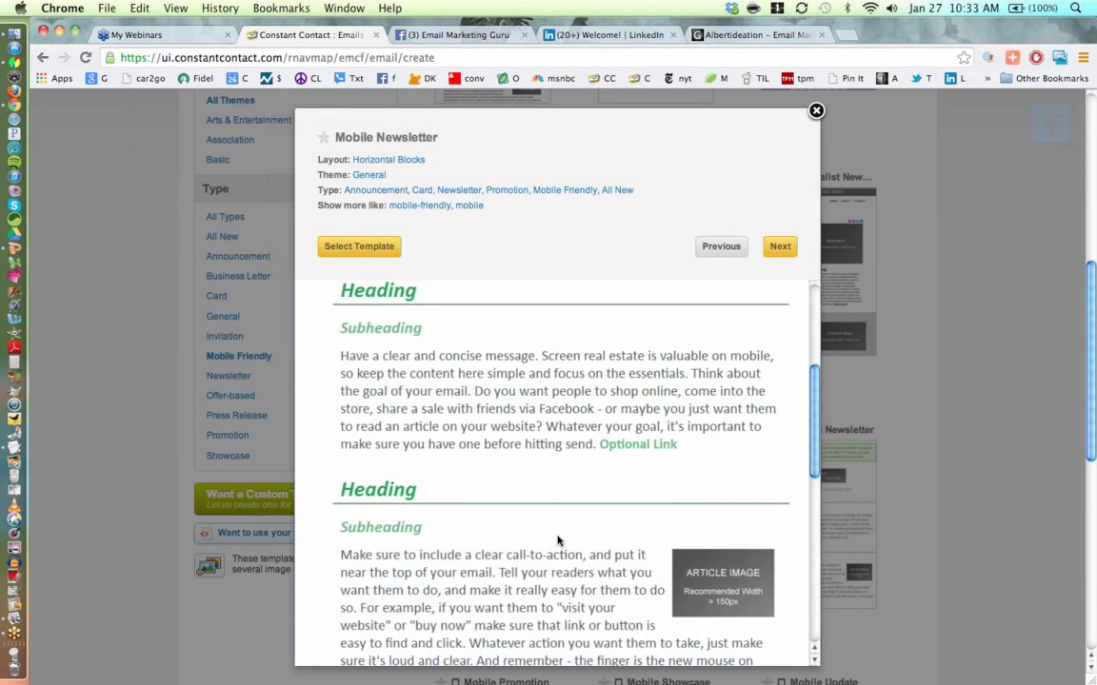
scroll(557, 541, down, 10)
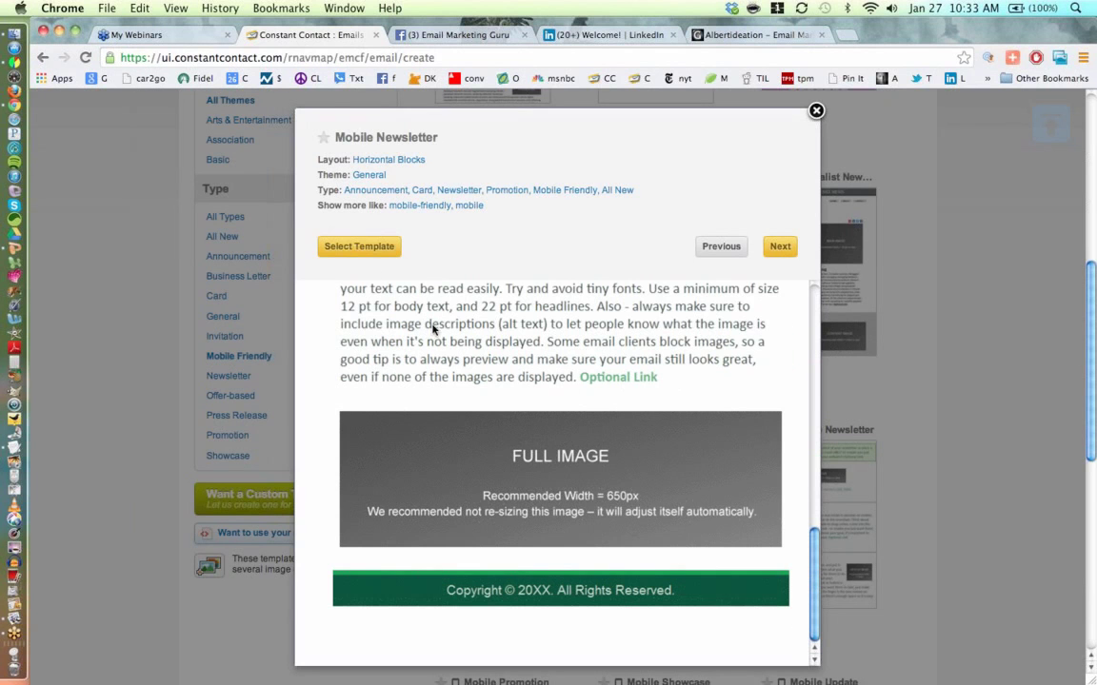
click(815, 111)
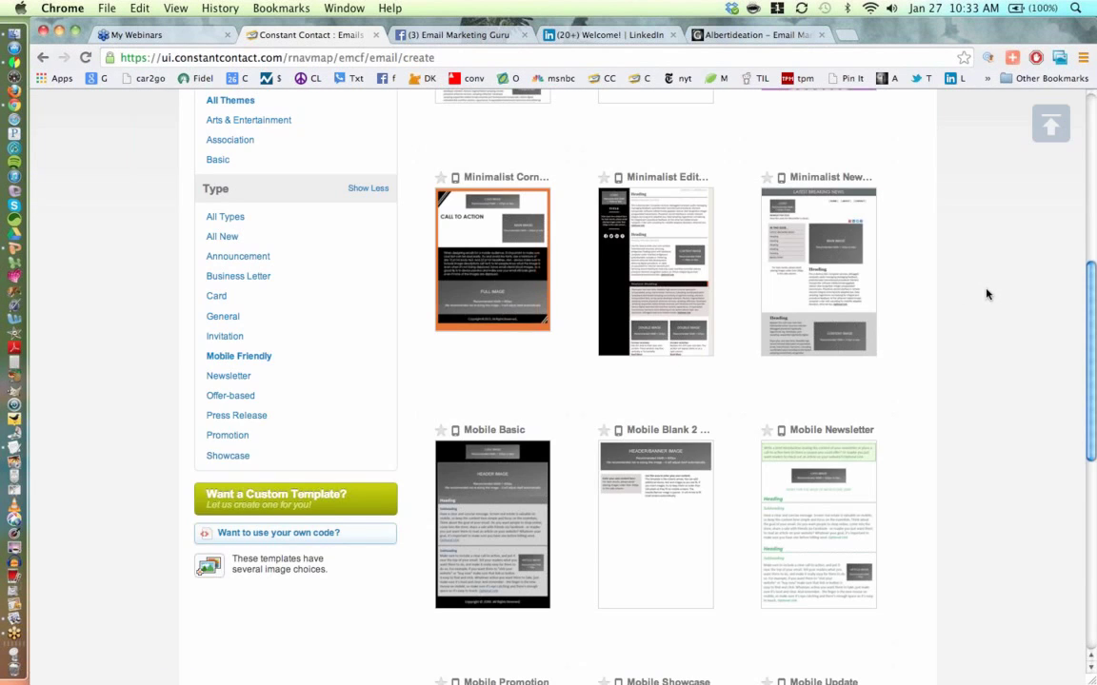
- Filter the template gallery to the Arts & Entertainment theme and remove the Mobile Friendly keyword
scroll(961, 293, up, 4)
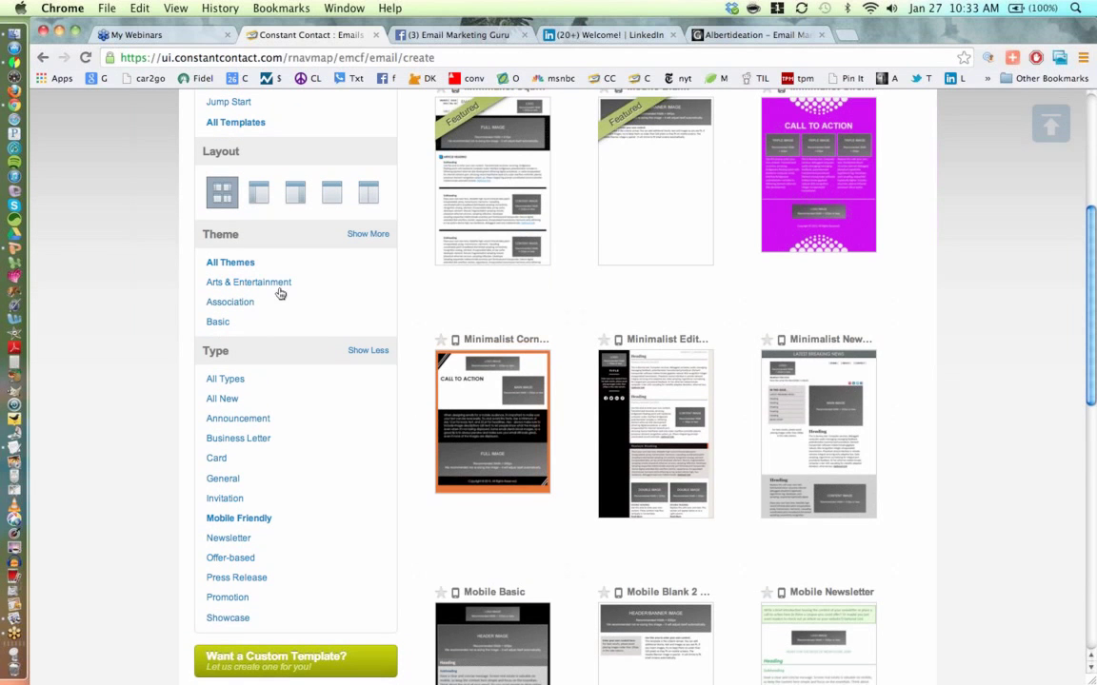
click(271, 285)
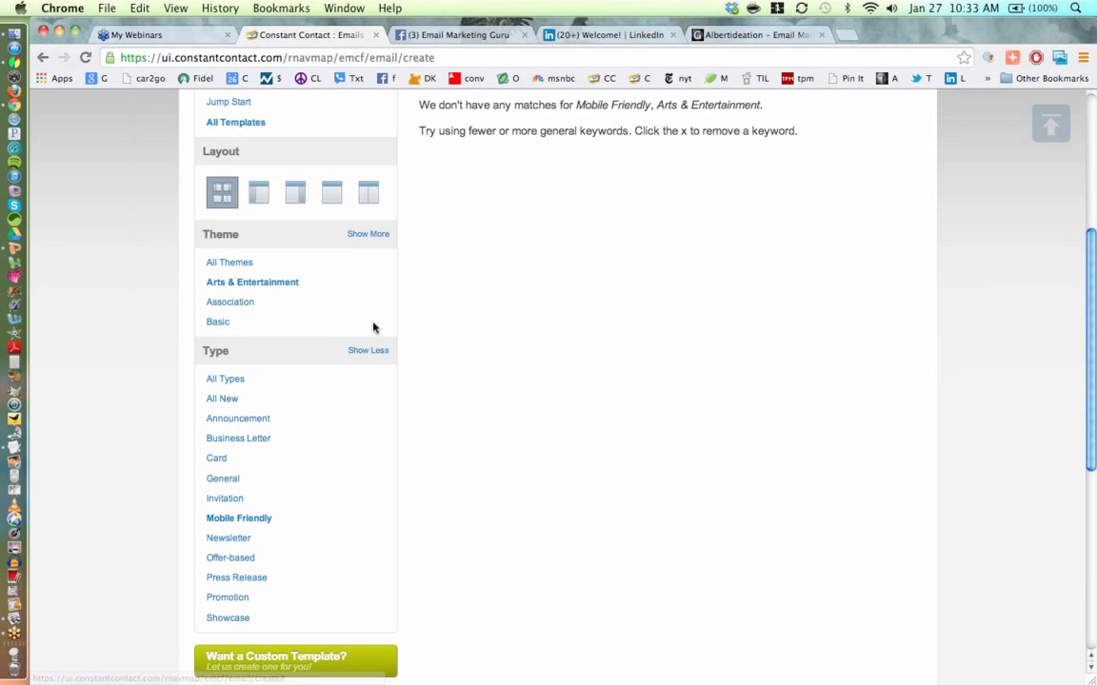
scroll(516, 321, up, 5)
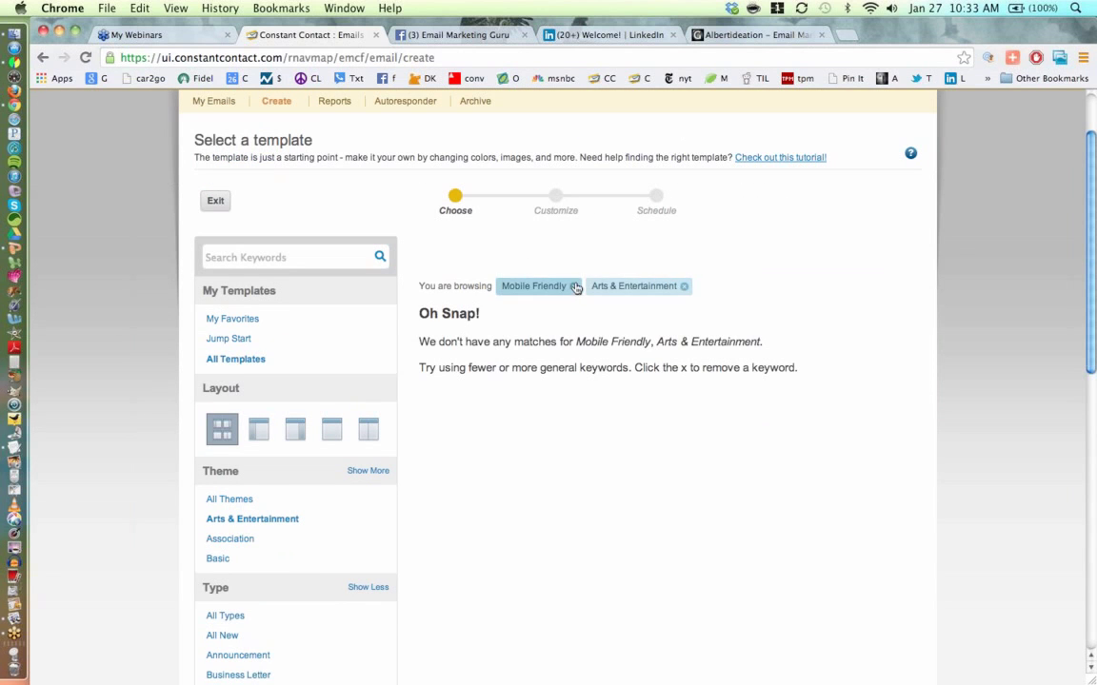
click(573, 286)
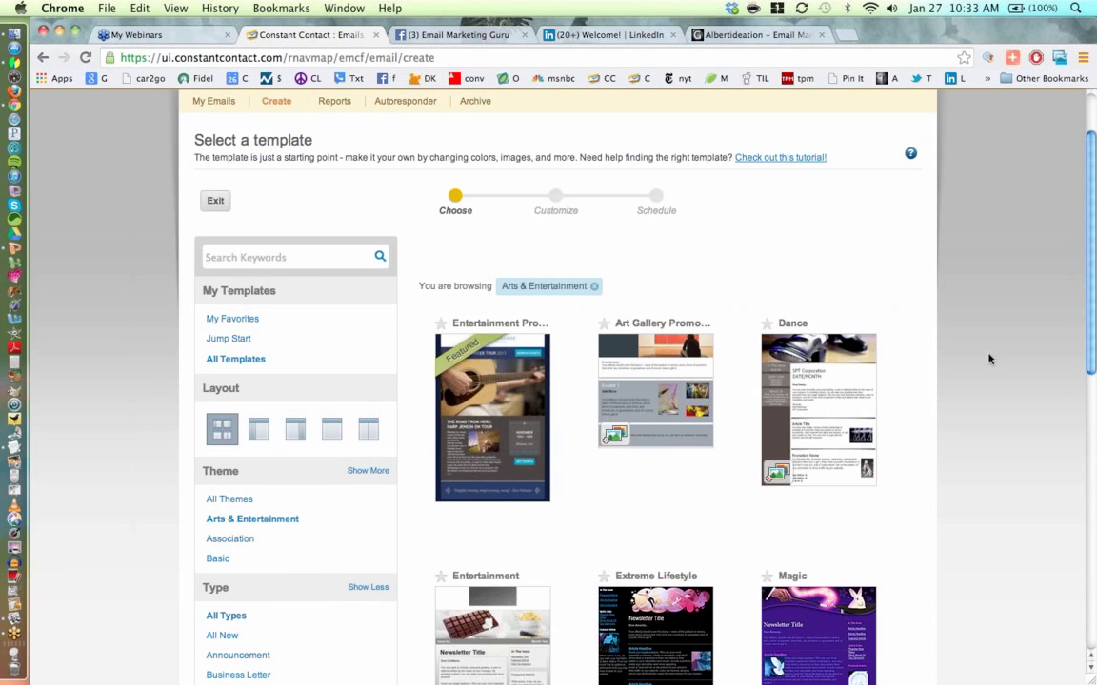
scroll(988, 359, down, 3)
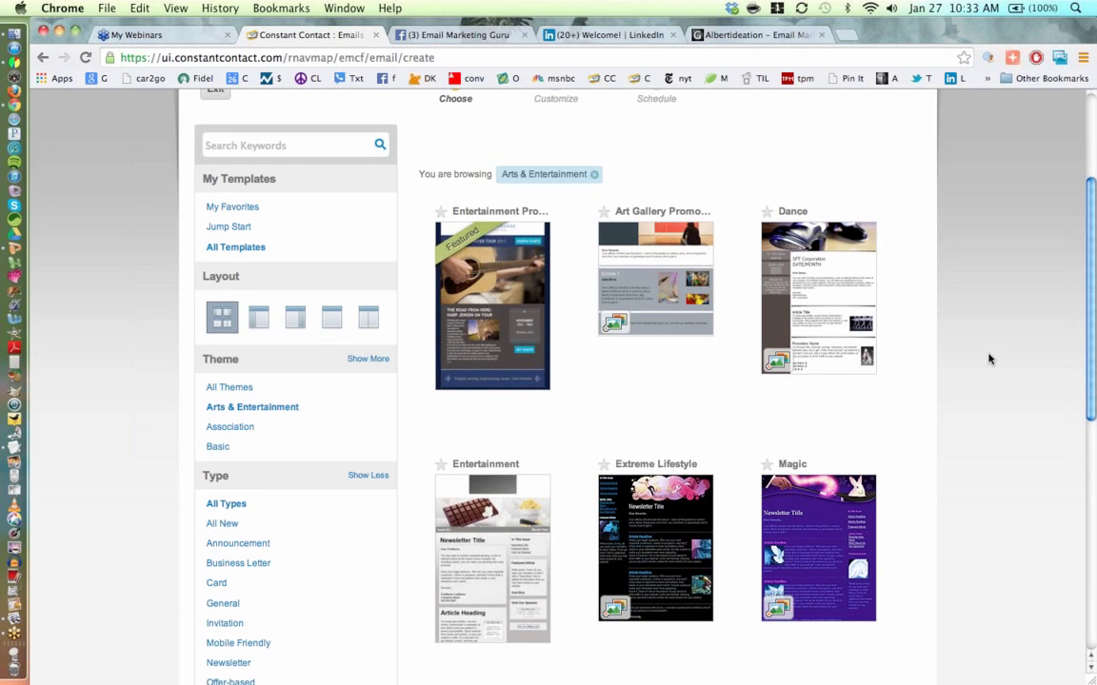
mouse_move(842, 322)
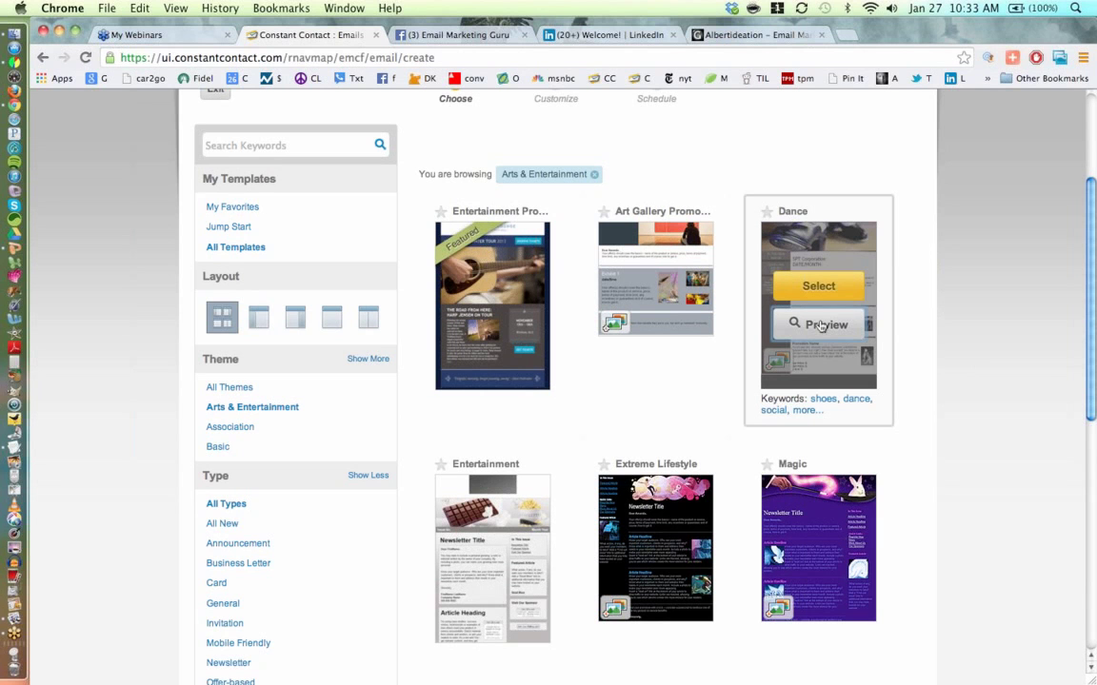
- Preview the Arts & Entertainment templates from Dance through Musical Band II to Entertainment Promotion
click(821, 325)
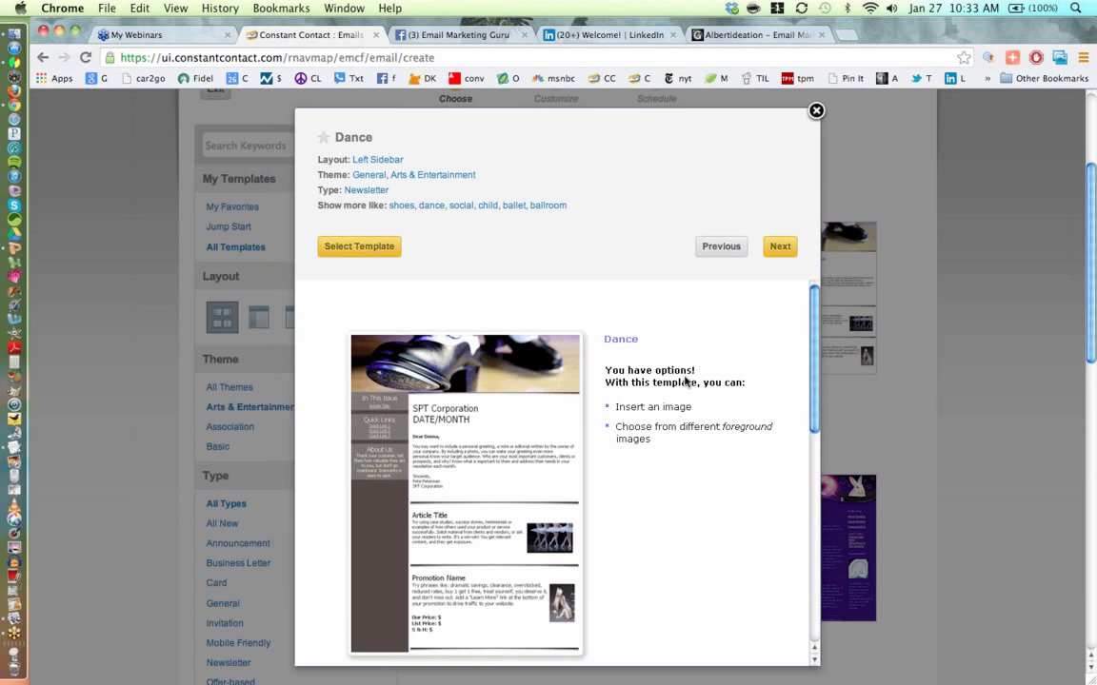
scroll(684, 382, down, 5)
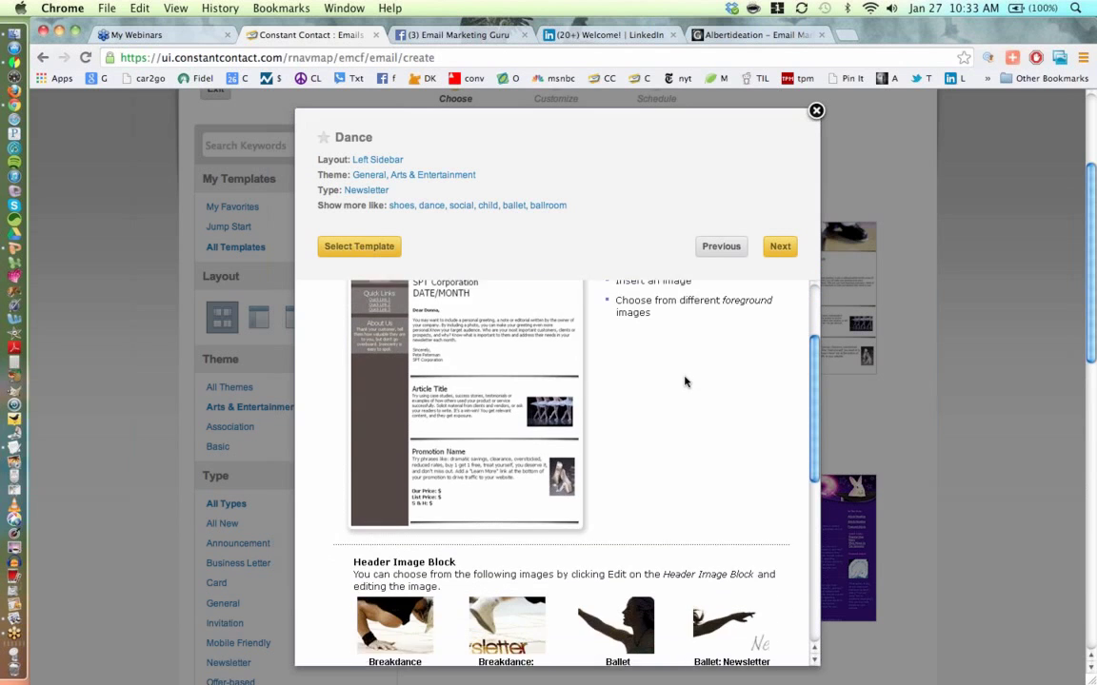
scroll(684, 381, down, 7)
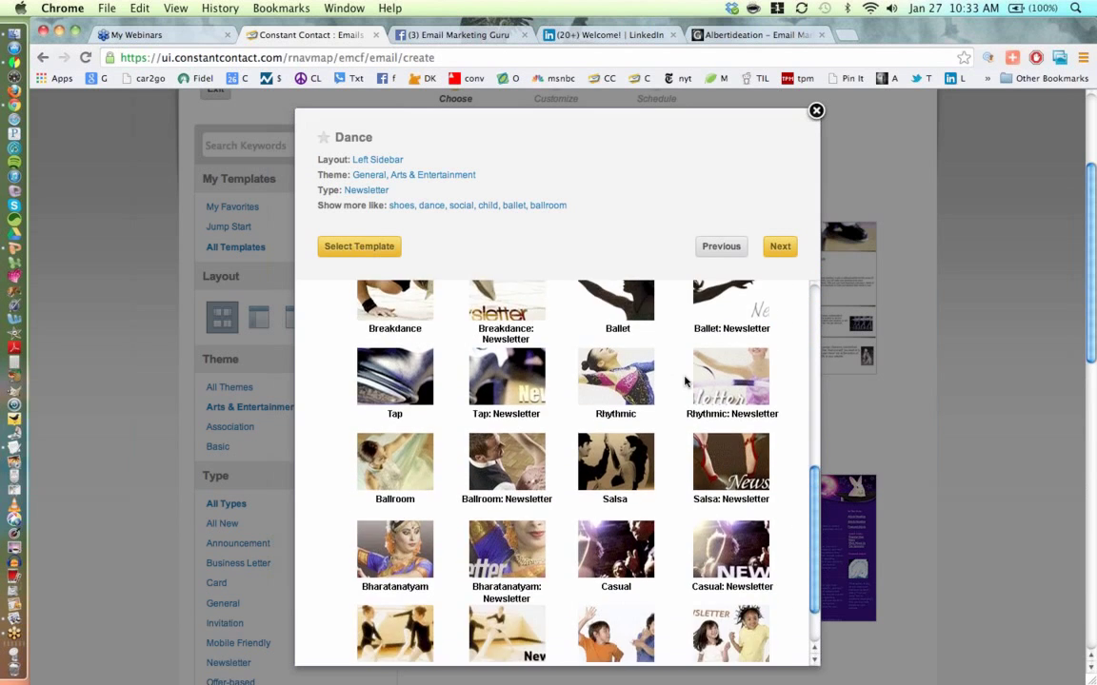
scroll(684, 382, up, 10)
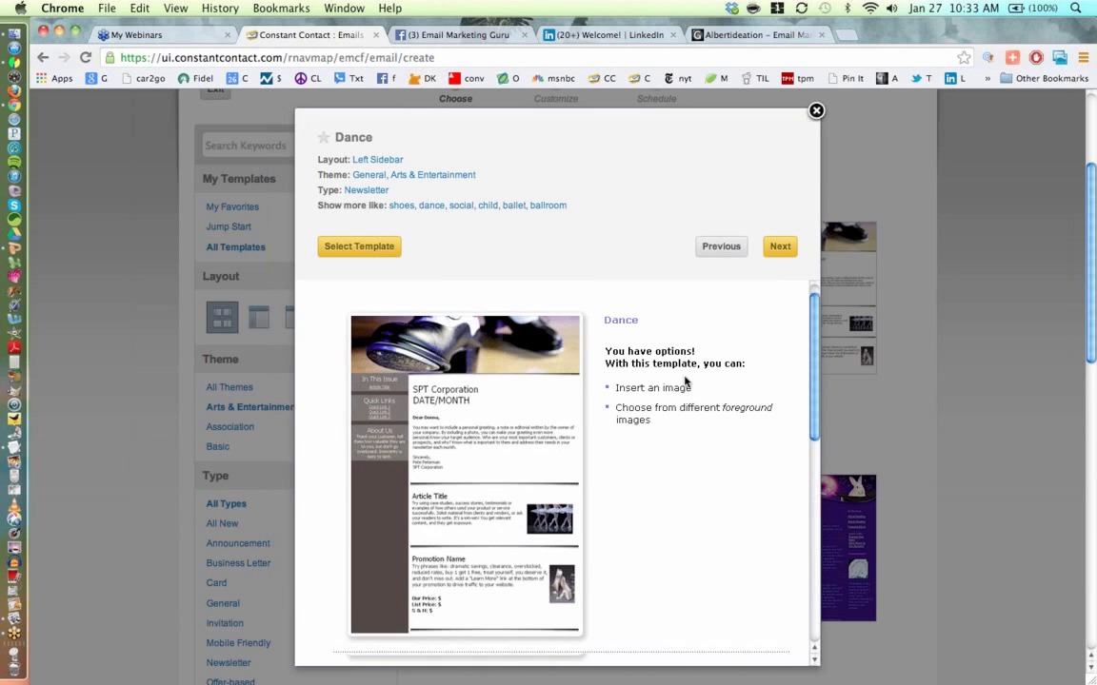
click(780, 250)
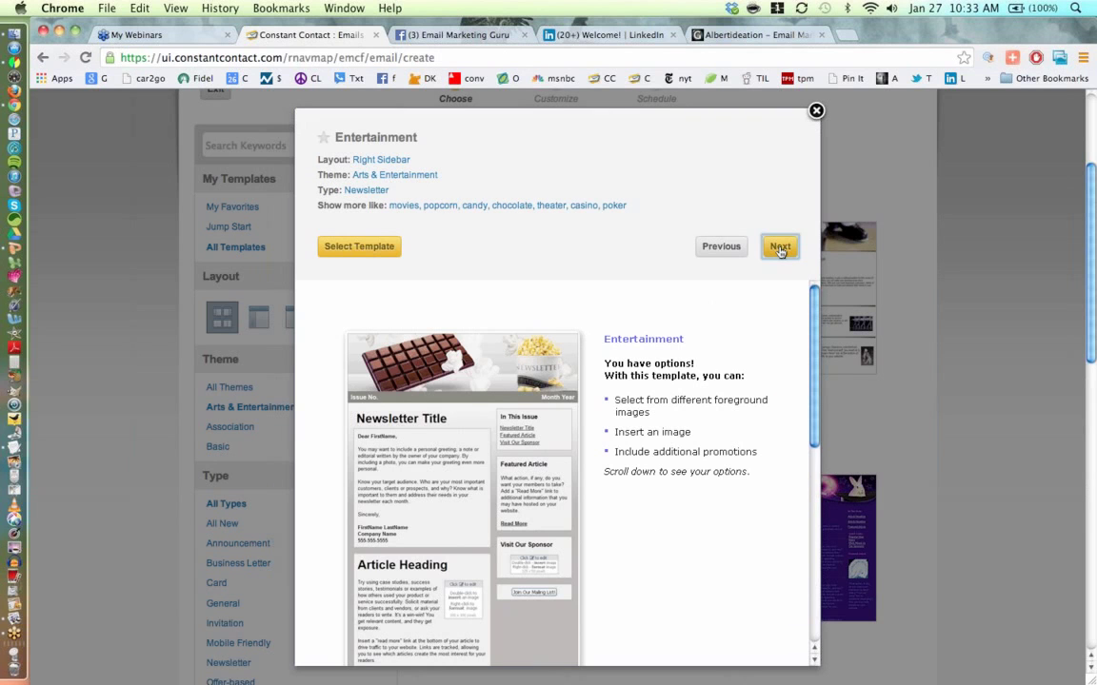
click(780, 249)
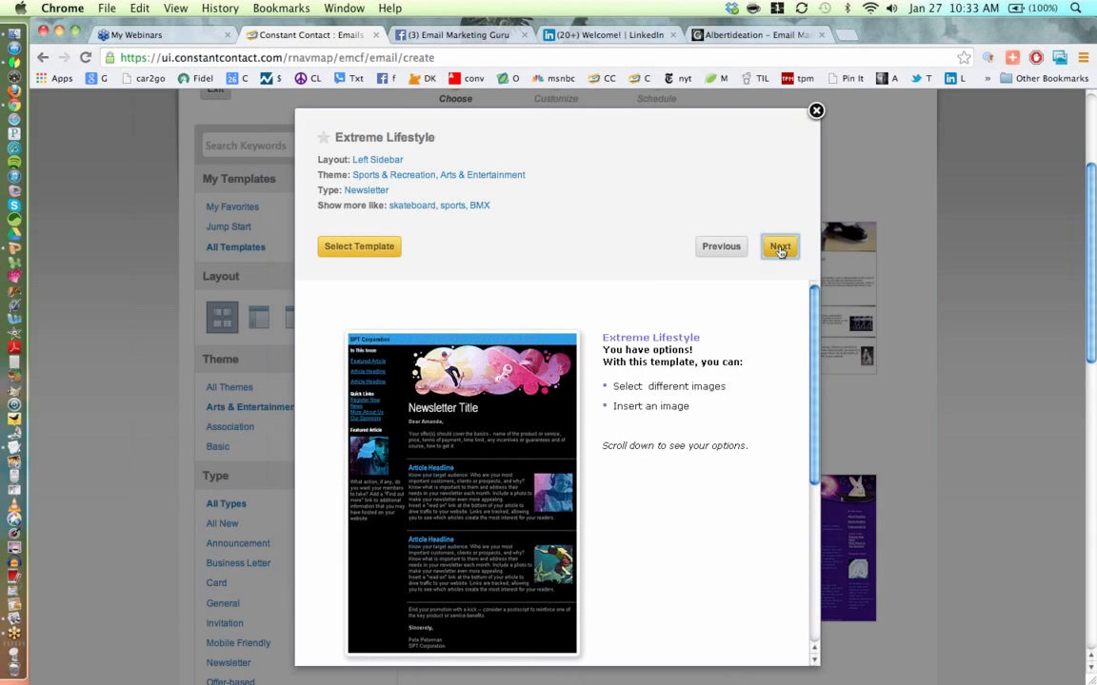
click(780, 248)
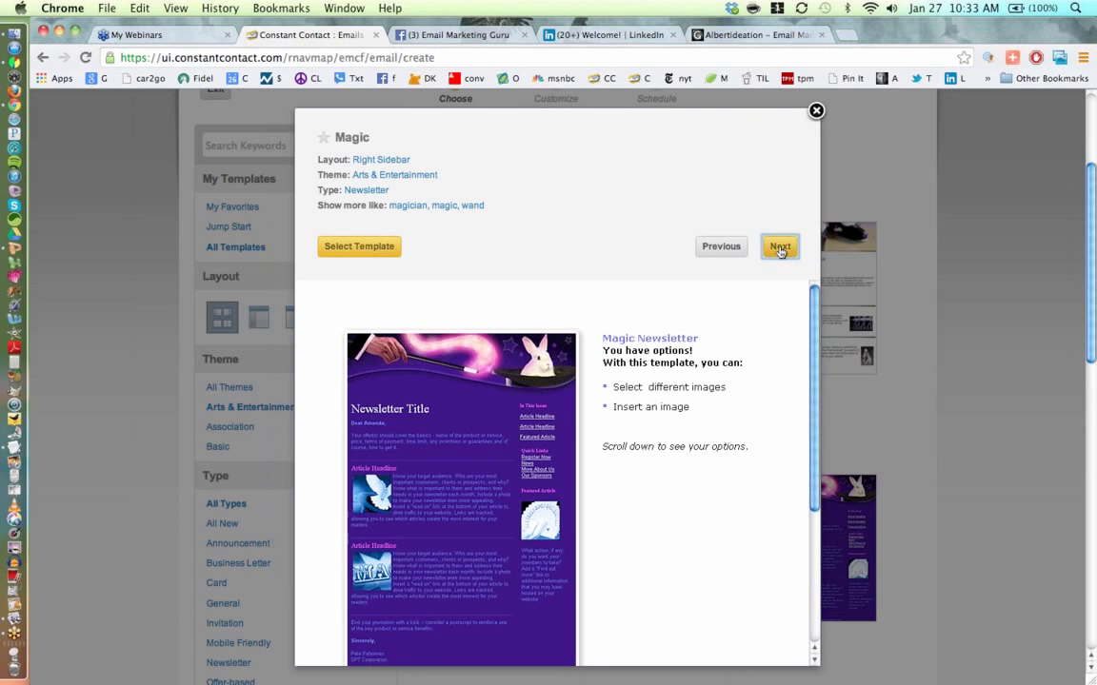
click(780, 247)
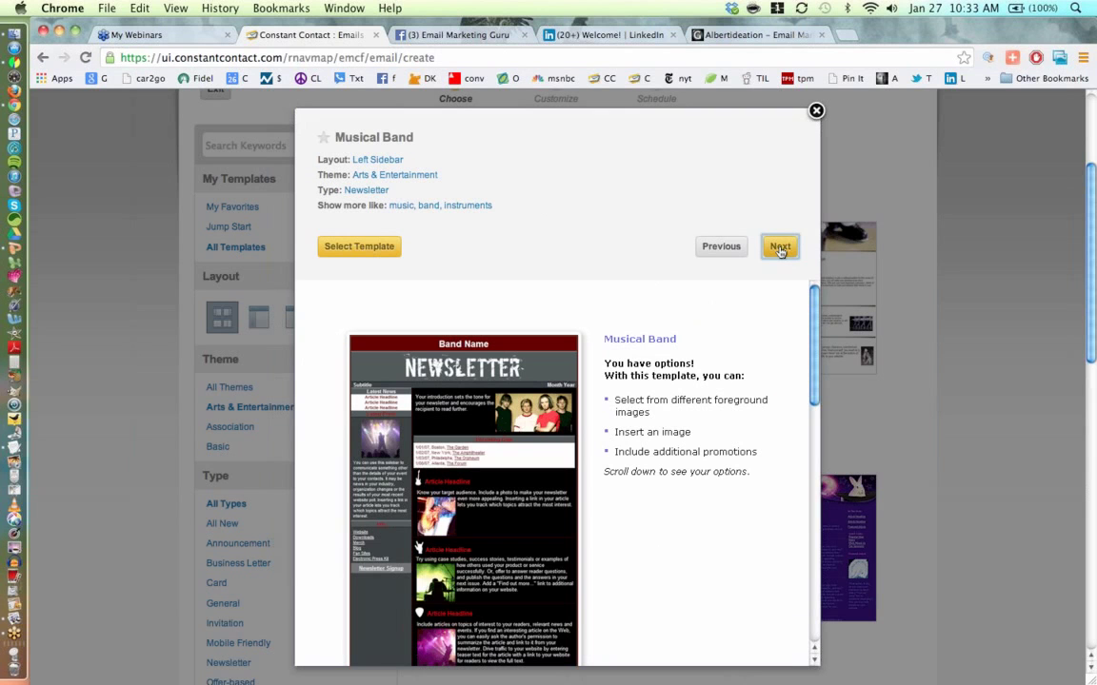
click(780, 247)
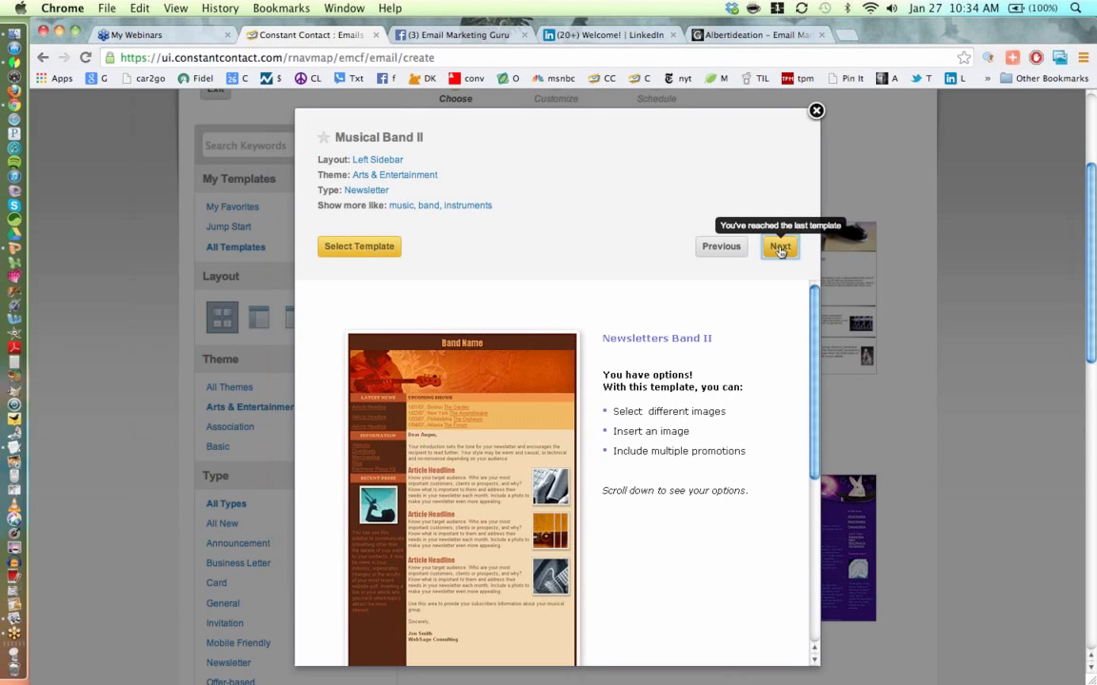
click(780, 248)
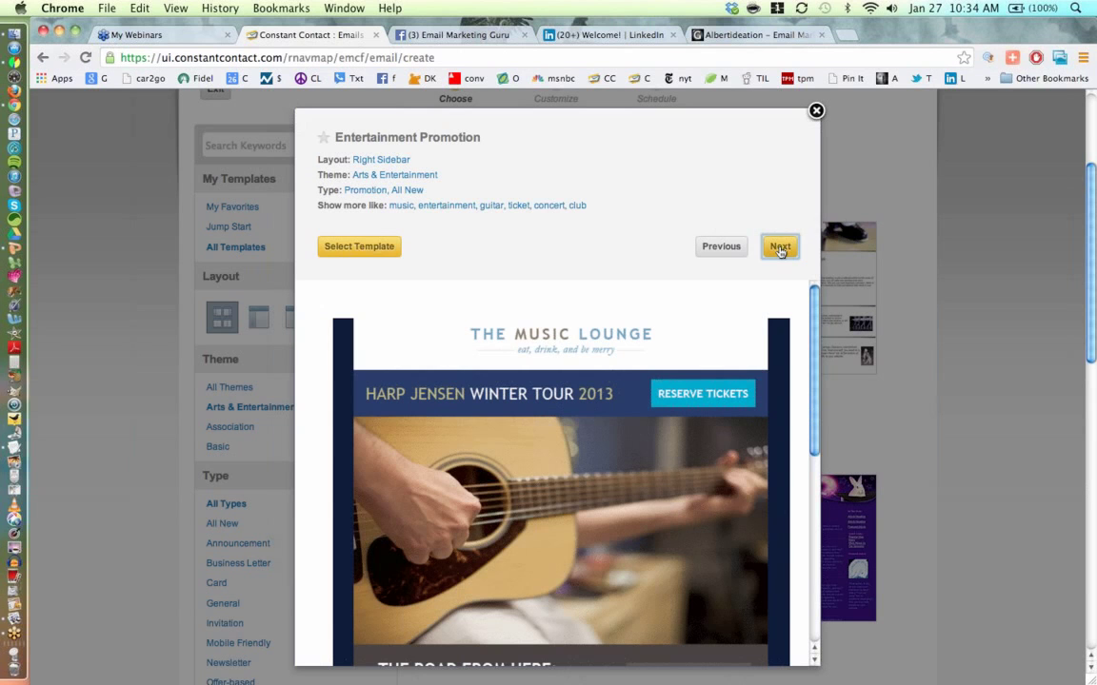
- Review the Entertainment Promotion template with The Music Lounge header and select it
scroll(584, 360, down, 3)
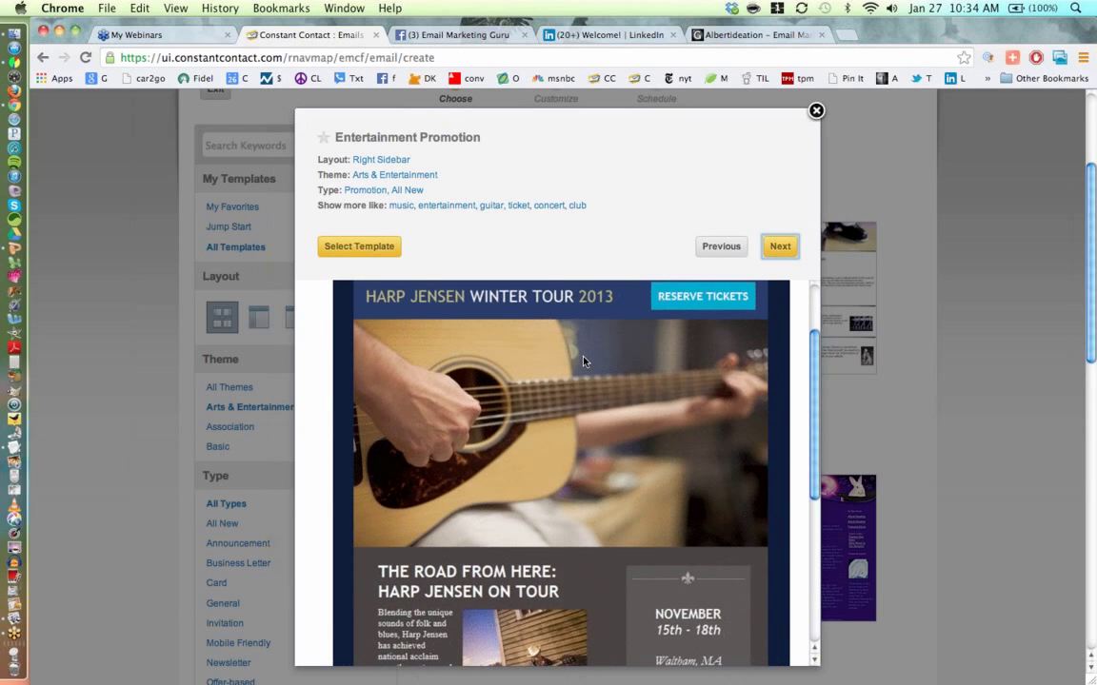
scroll(583, 360, down, 2)
scroll(583, 360, down, 3)
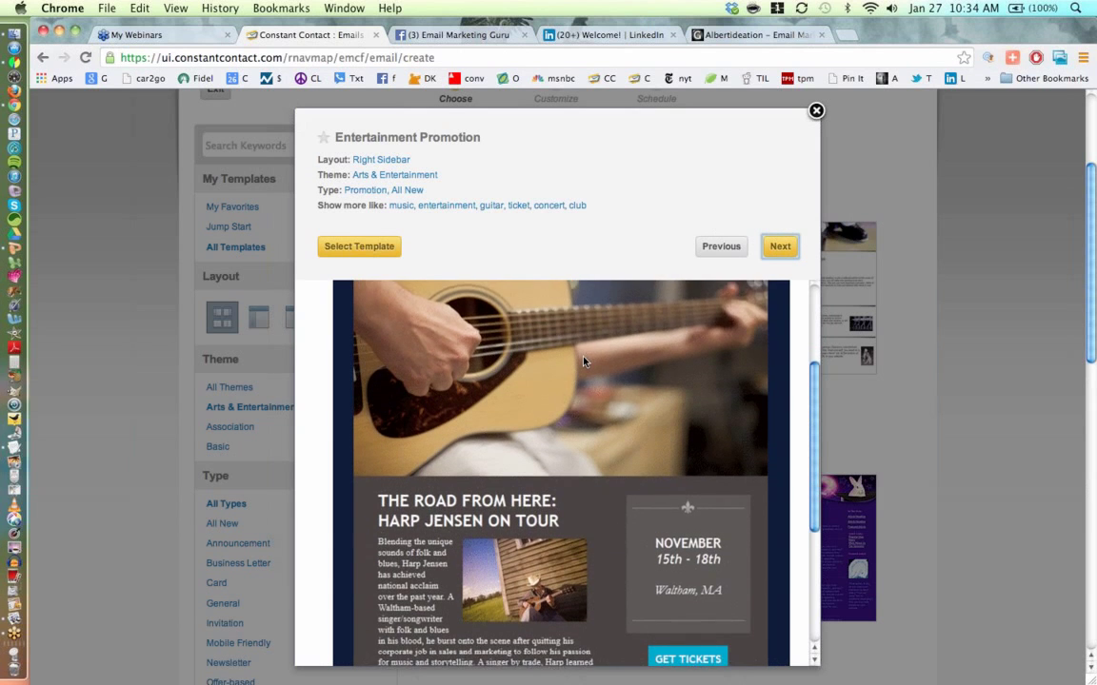
scroll(583, 360, down, 6)
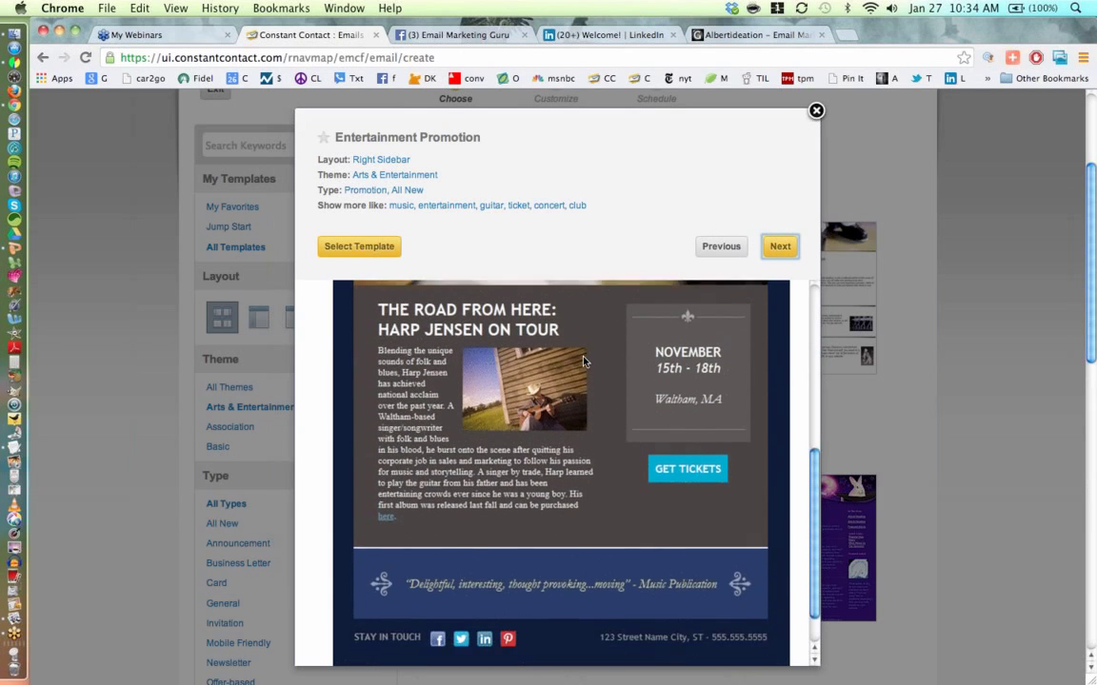
scroll(583, 359, down, 1)
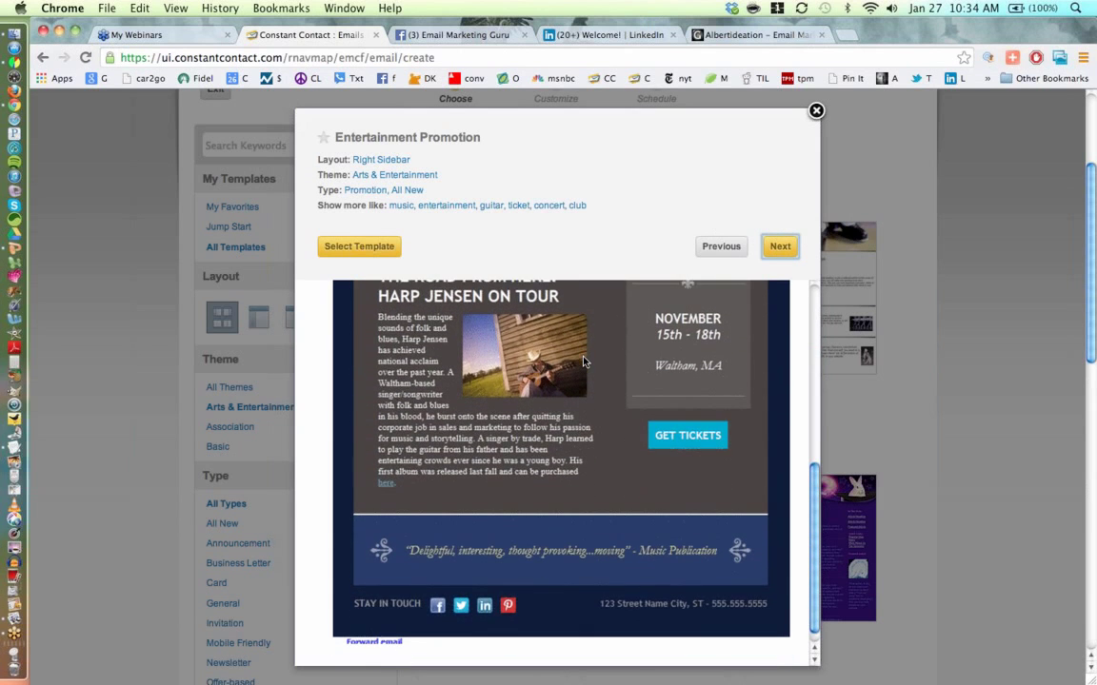
scroll(583, 360, up, 1)
scroll(583, 360, up, 10)
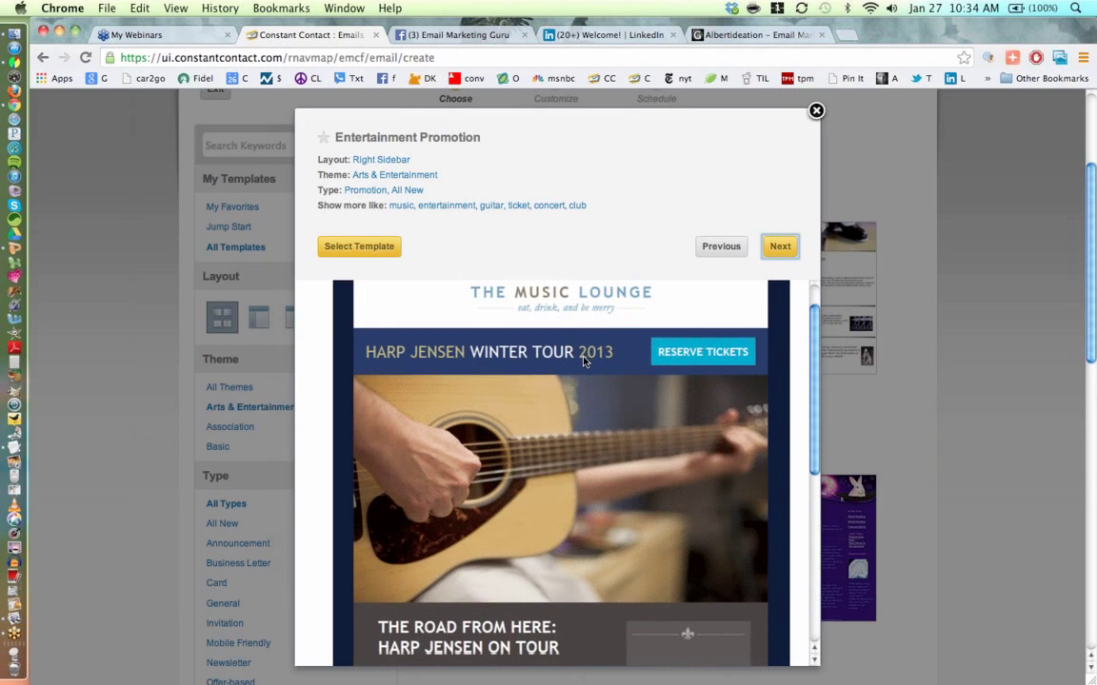
scroll(584, 360, up, 1)
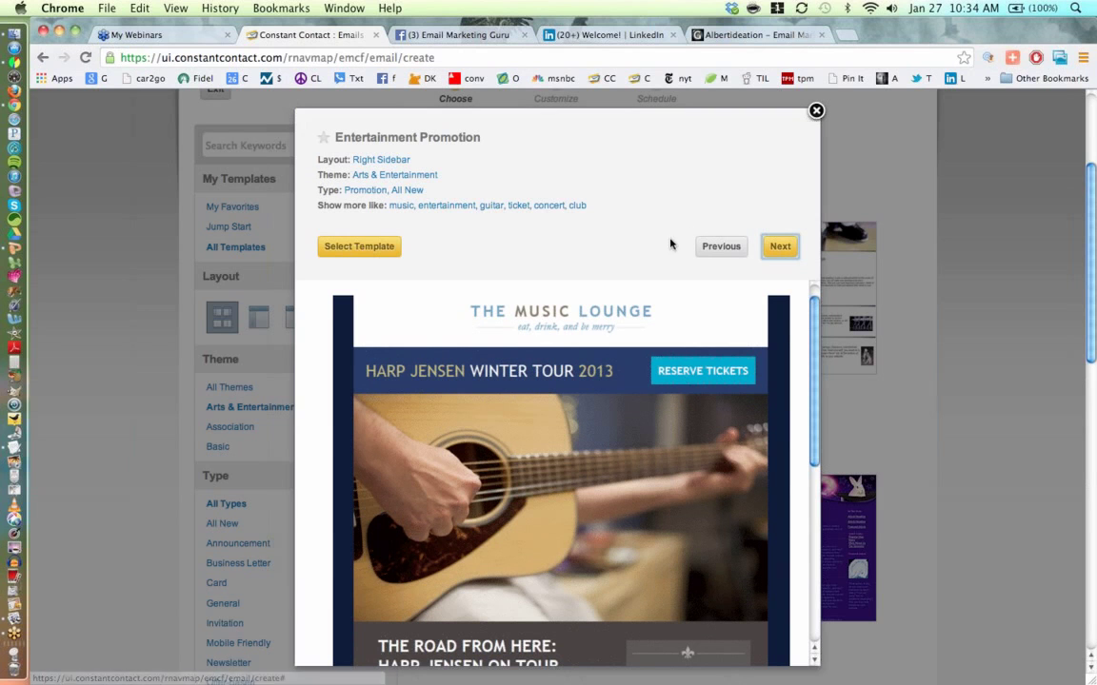
scroll(658, 226, down, 2)
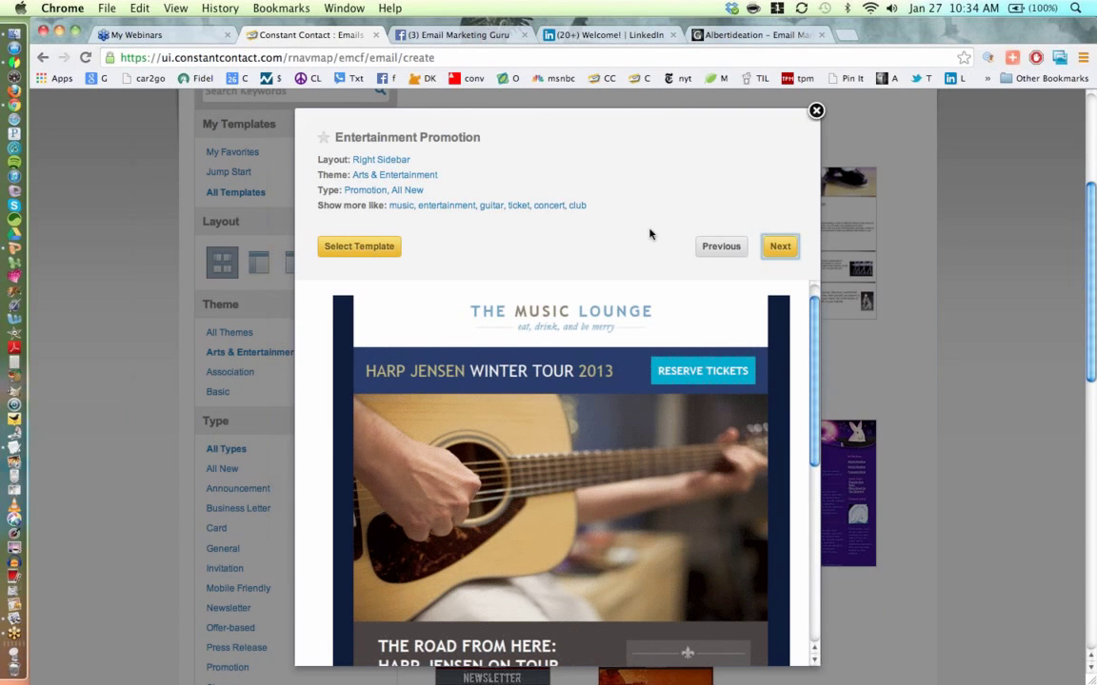
click(361, 248)
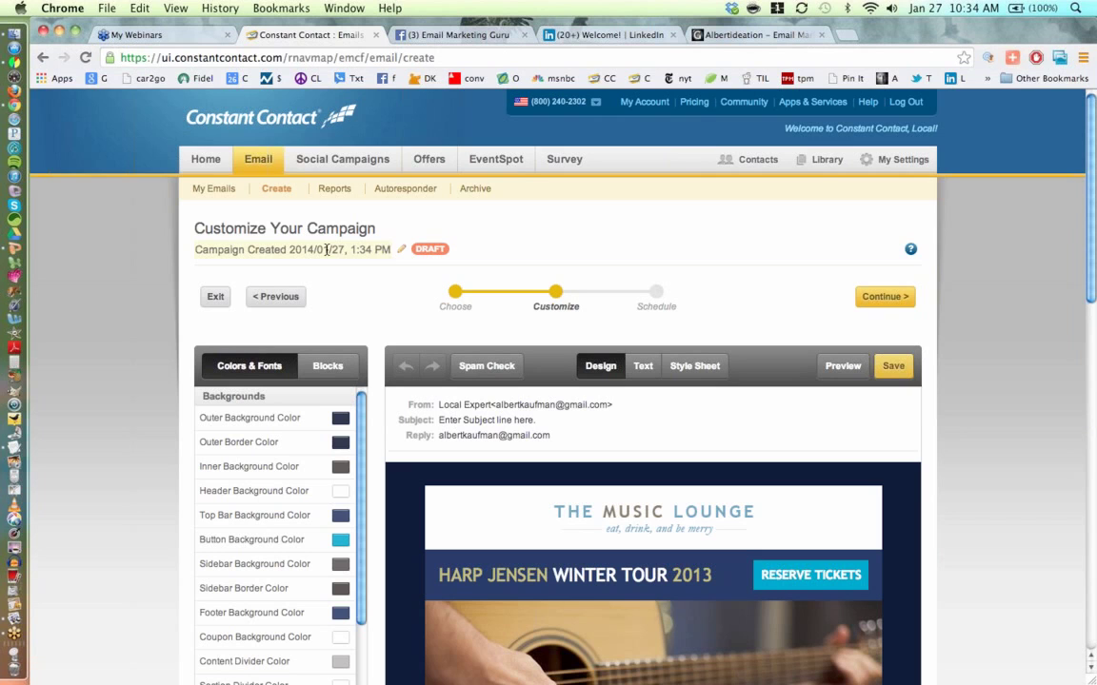
- Rename the draft campaign to 'Webinar Demo 1.27.14'
click(326, 249)
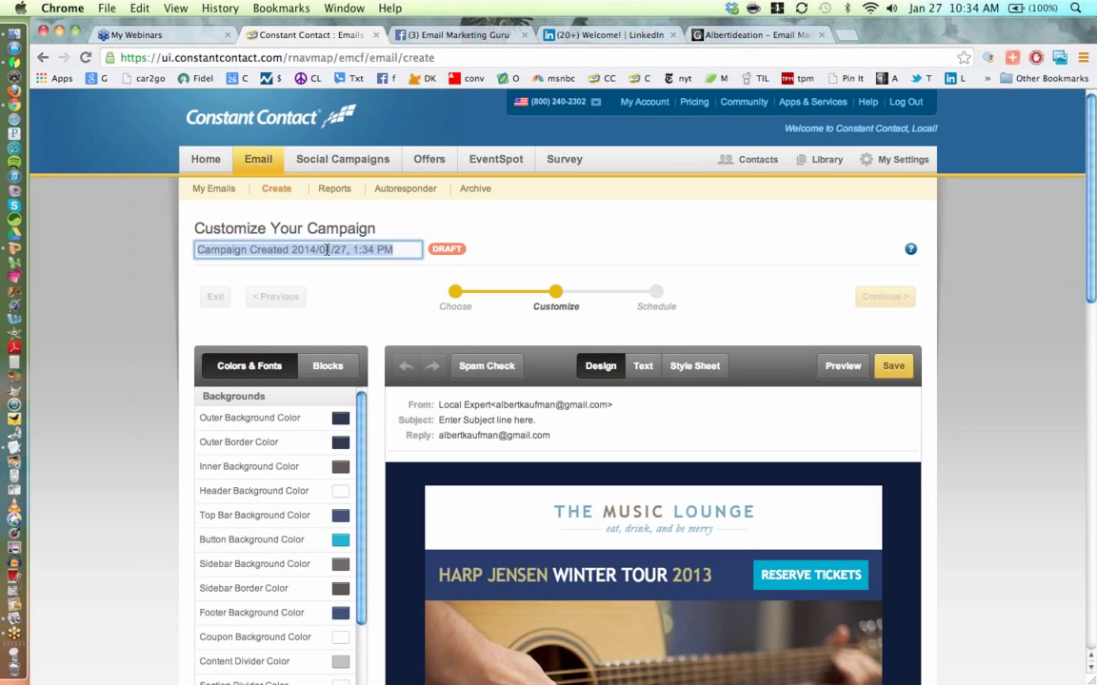
key(BackSpace)
text(Cal)
key(BackSpace)
key(BackSpace)
key(BackSpace)
text(Webinar )
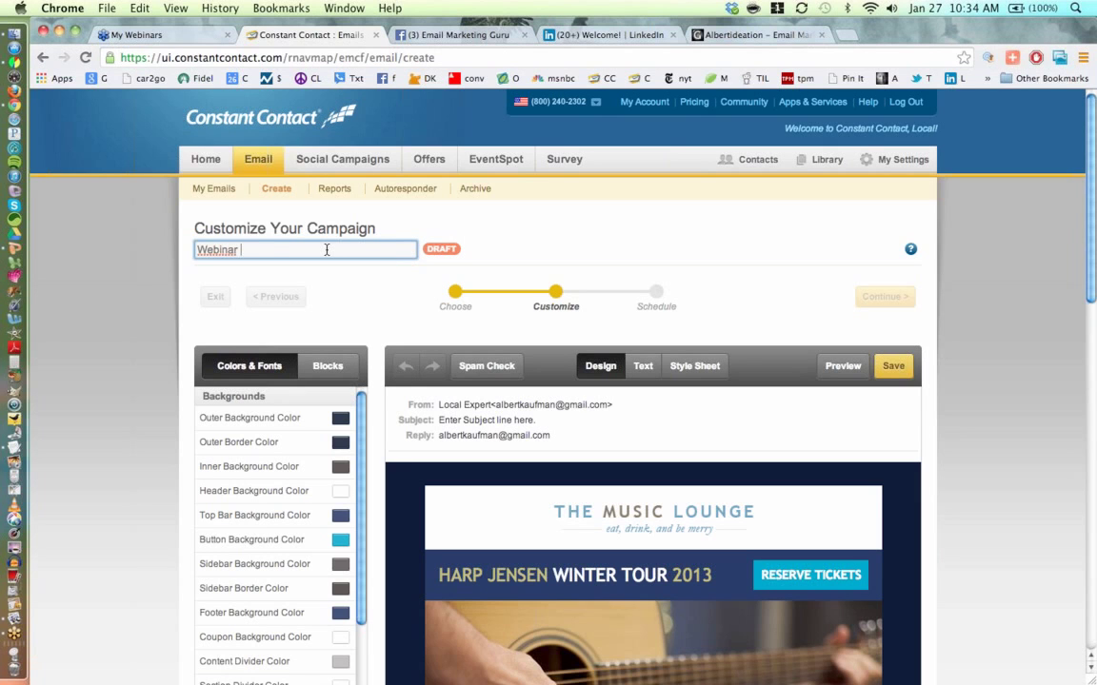
text(Demo 1.27.14)
key(Return)
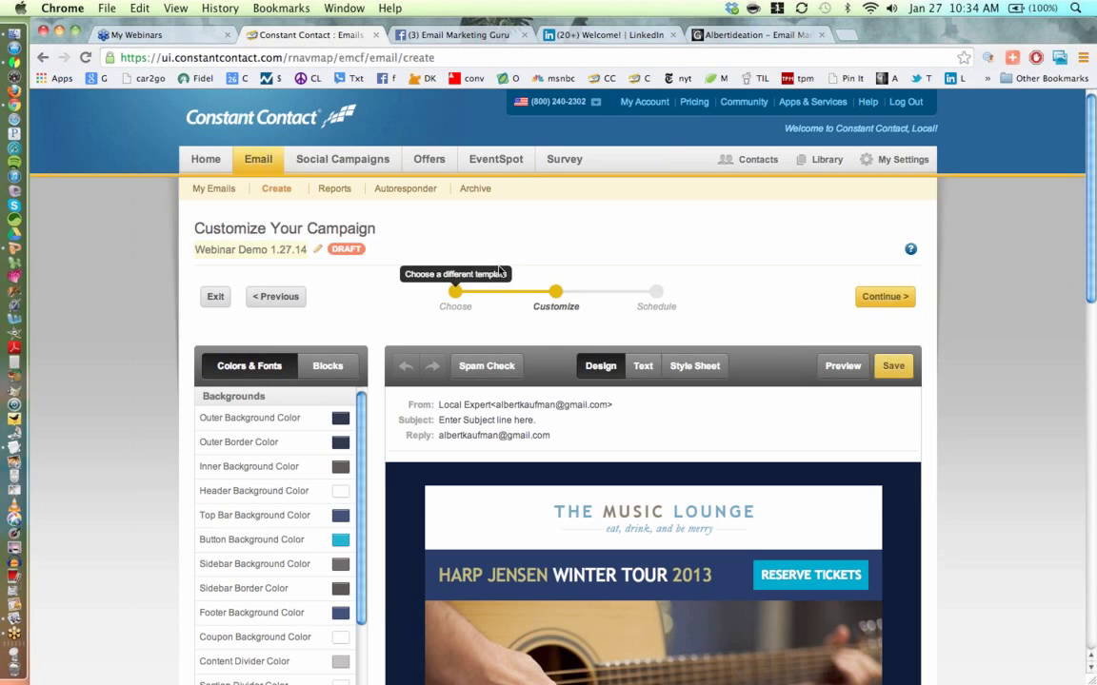
scroll(475, 248, down, 1)
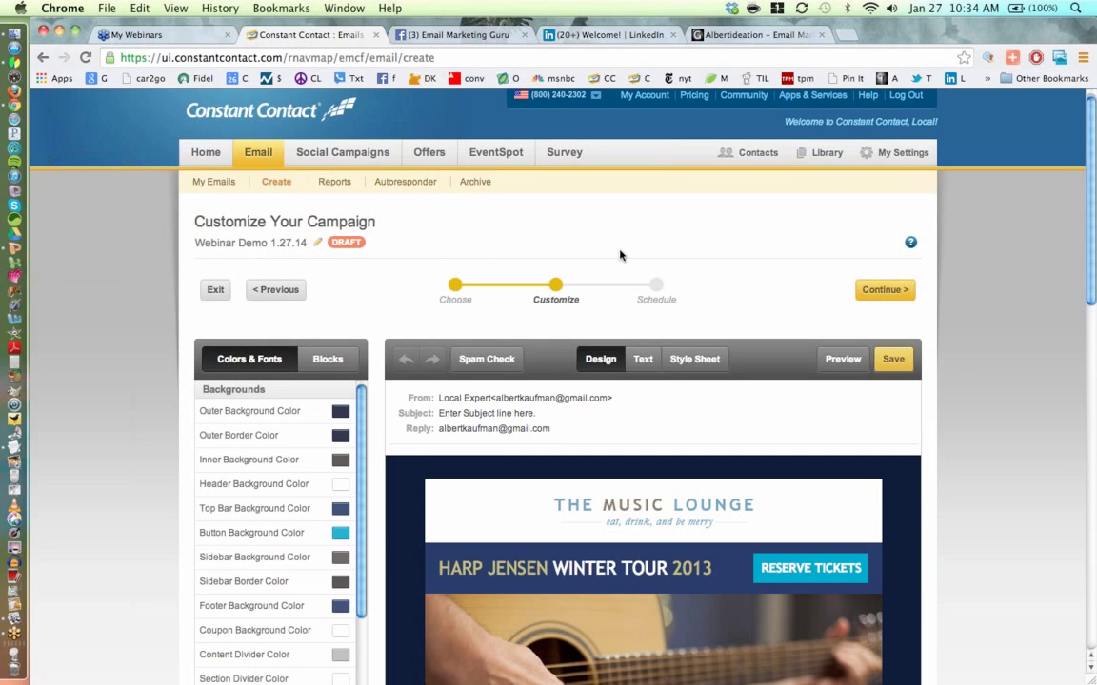
scroll(621, 253, down, 3)
scroll(624, 255, down, 1)
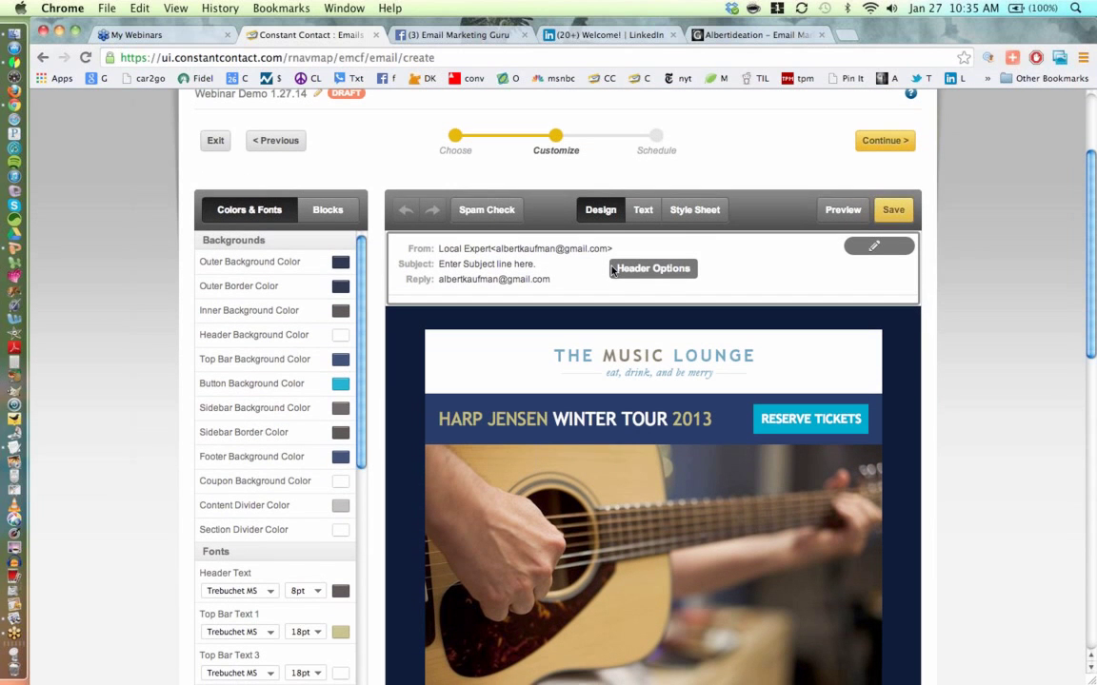
- Try palette colours, then set the top bar background to custom light blue #9CABE3
scroll(996, 320, down, 5)
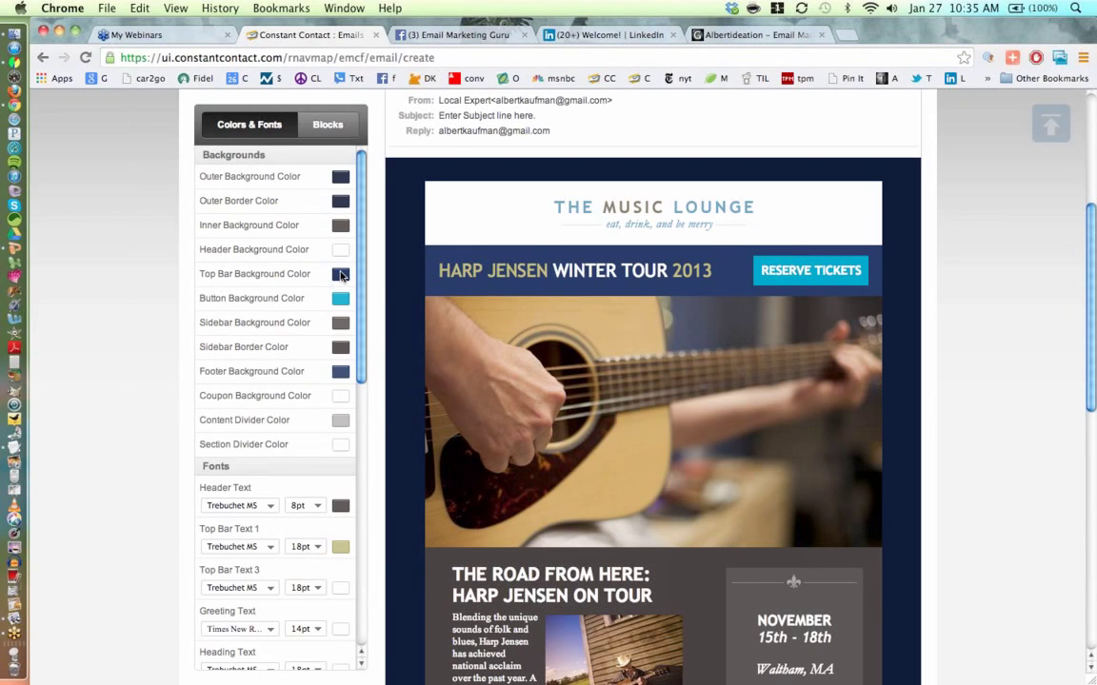
click(341, 276)
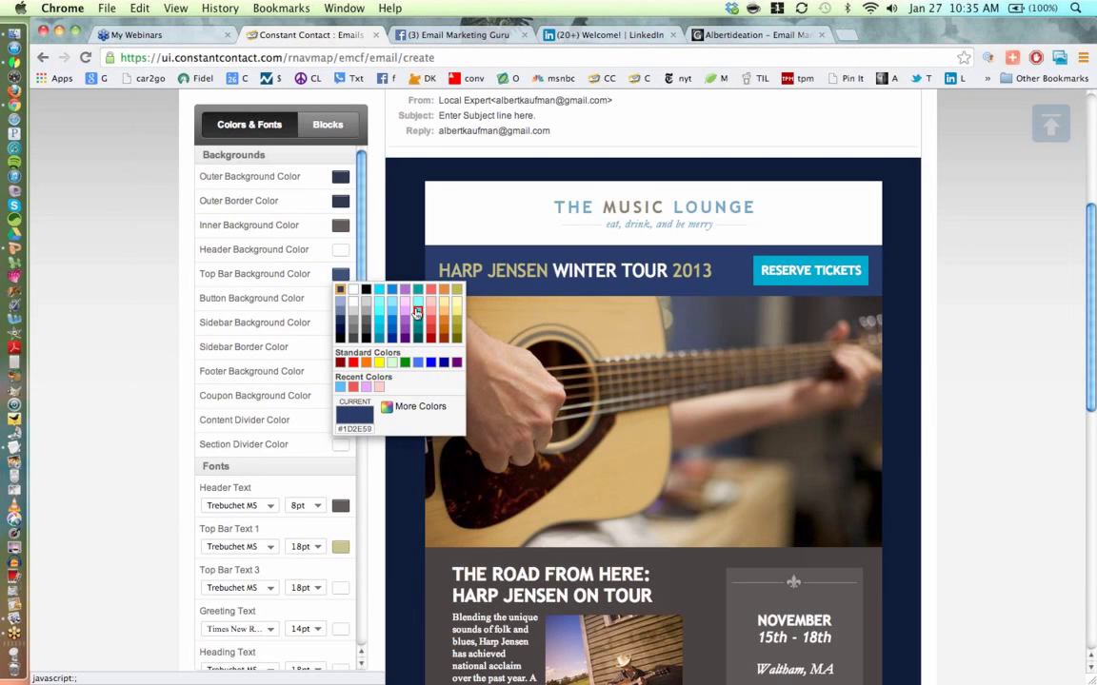
click(416, 311)
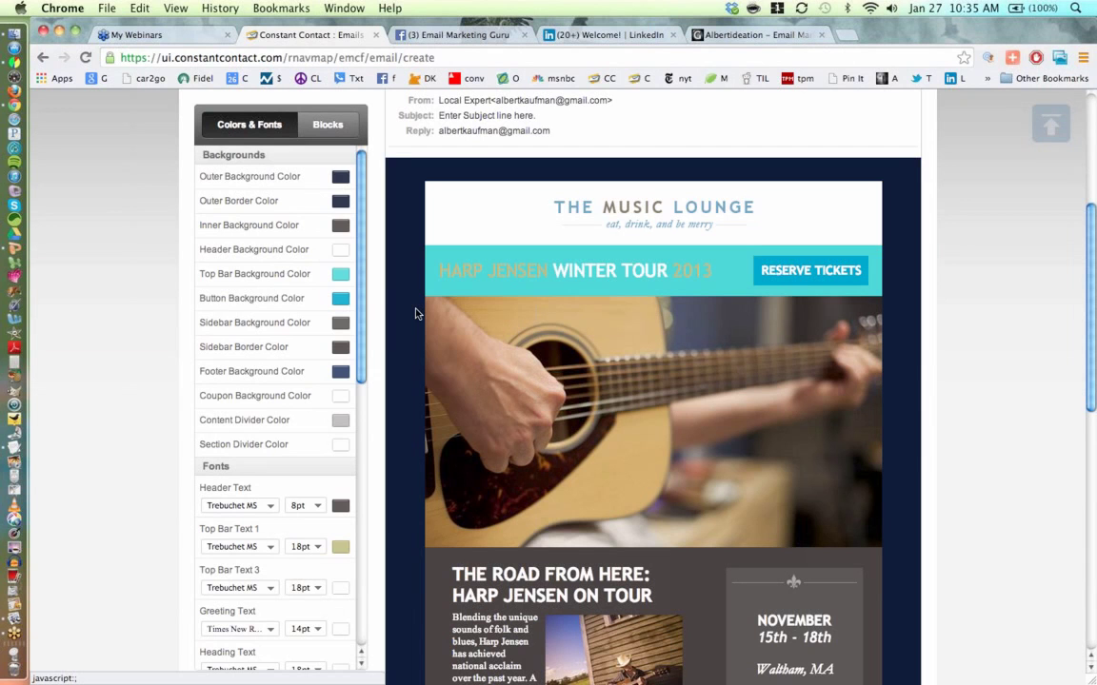
click(342, 275)
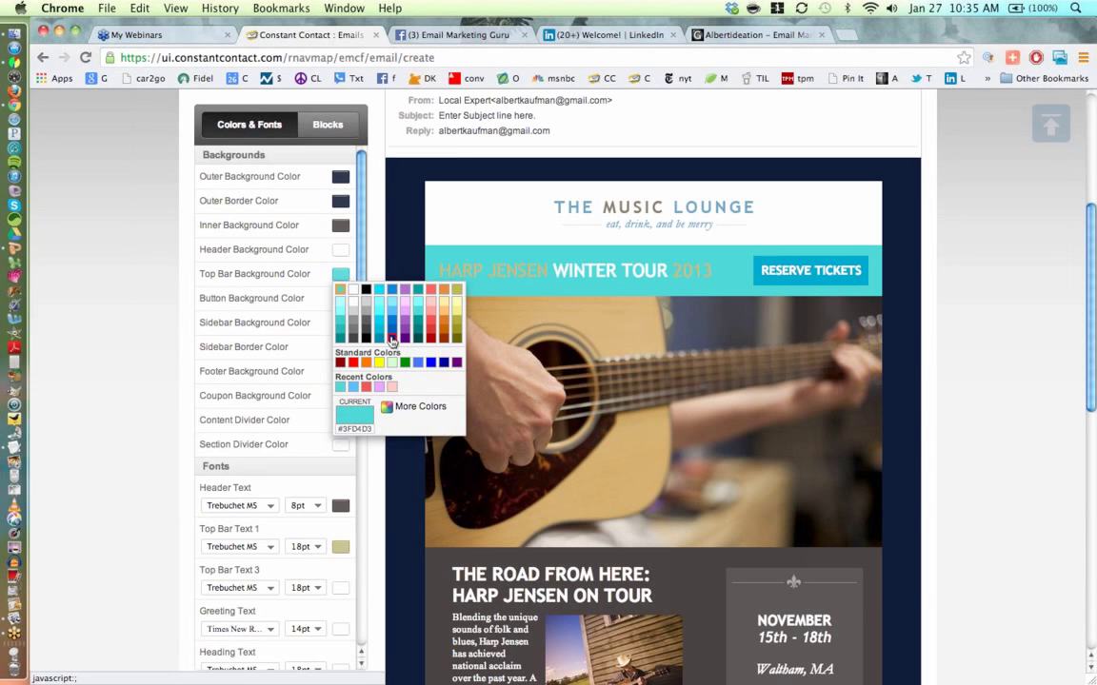
click(391, 340)
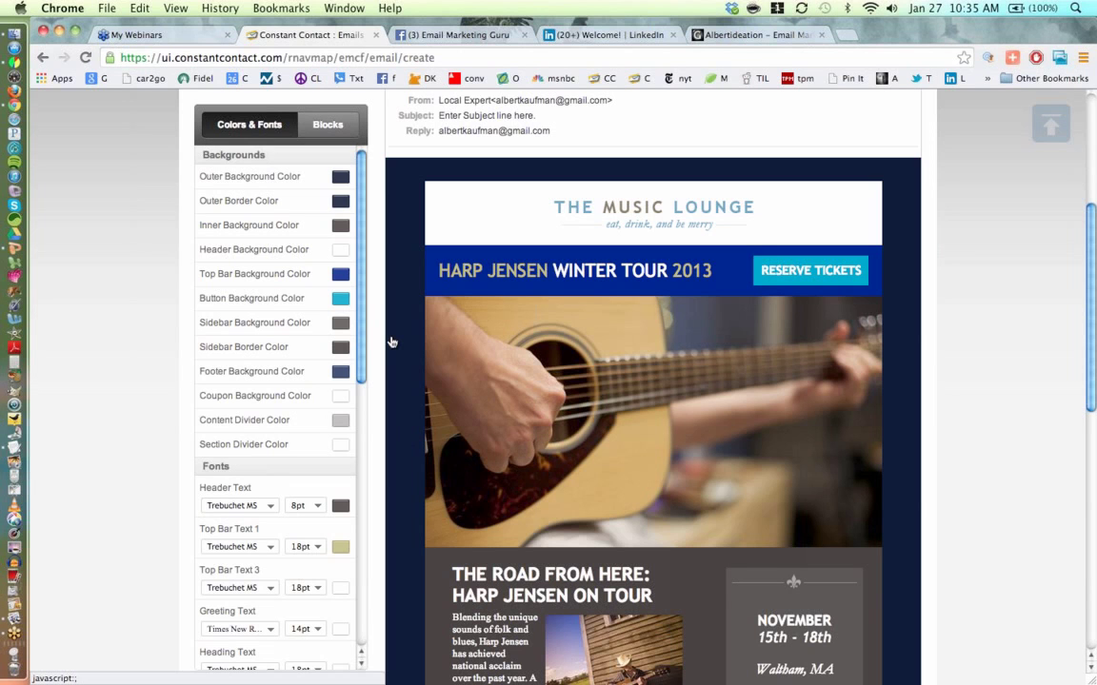
click(342, 276)
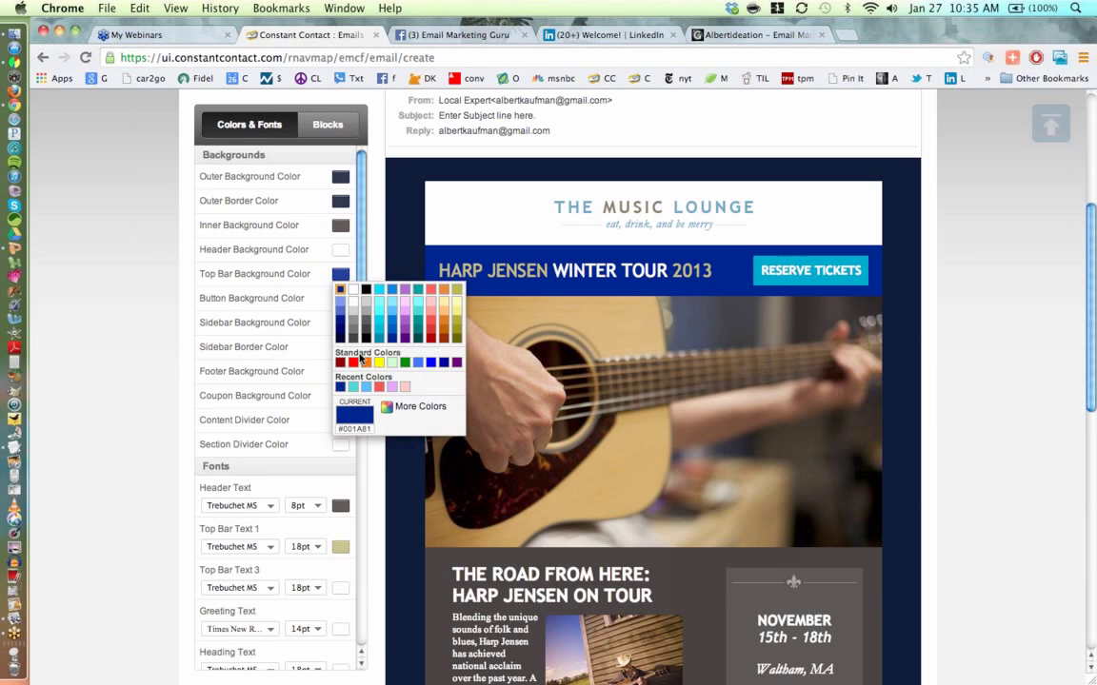
click(387, 407)
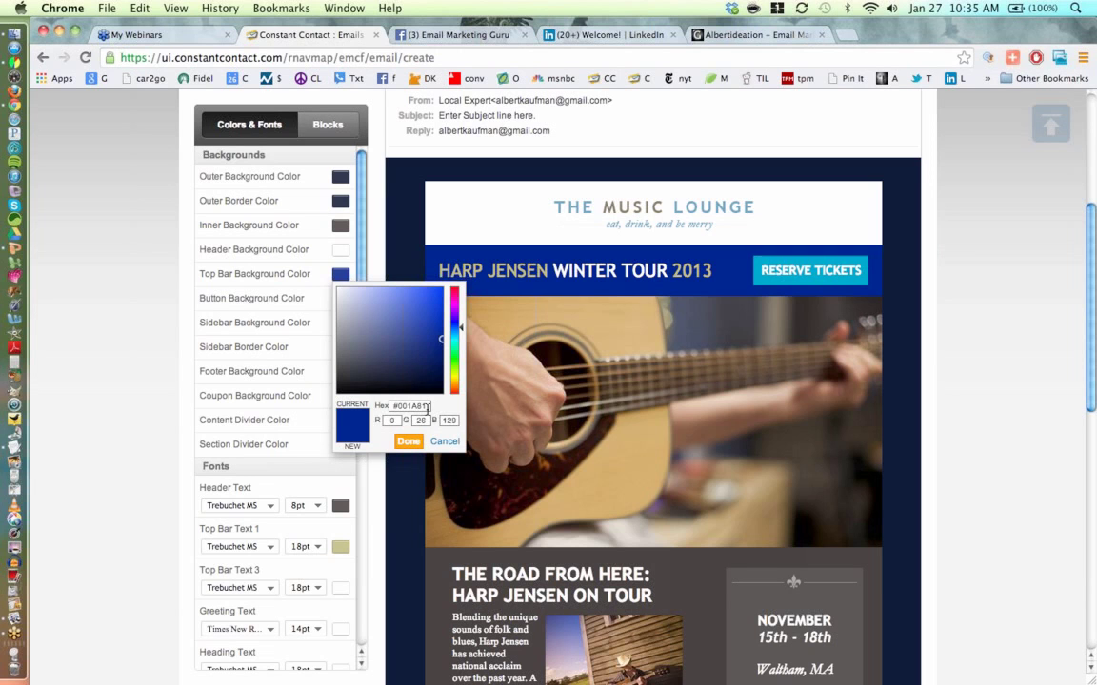
click(381, 305)
click(369, 298)
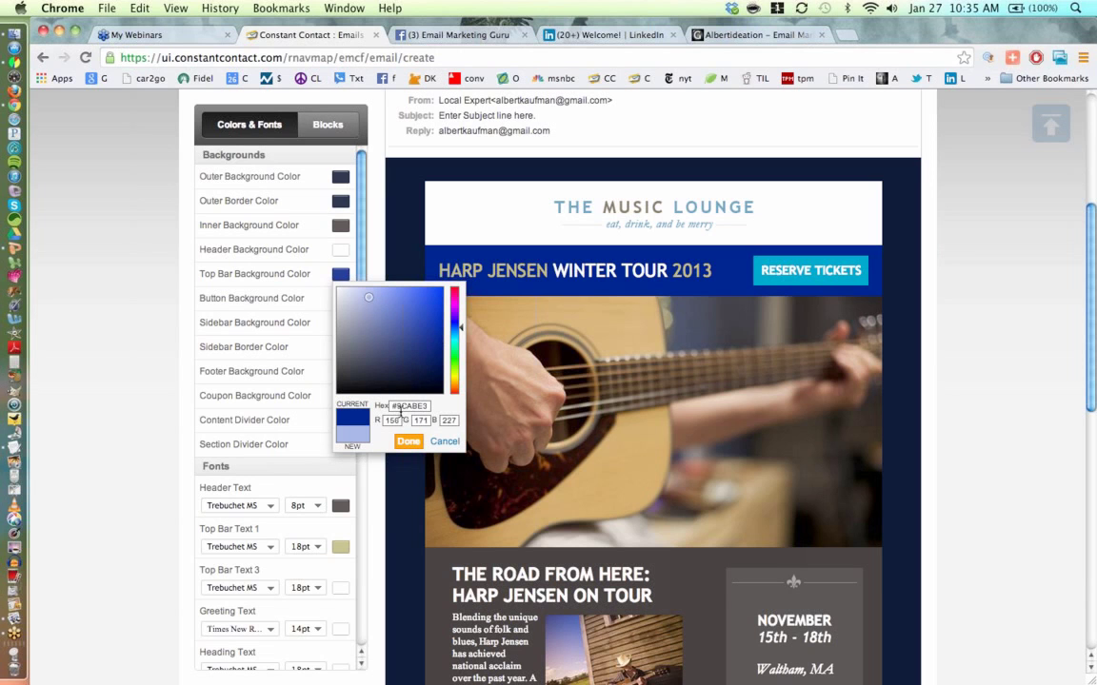
click(408, 441)
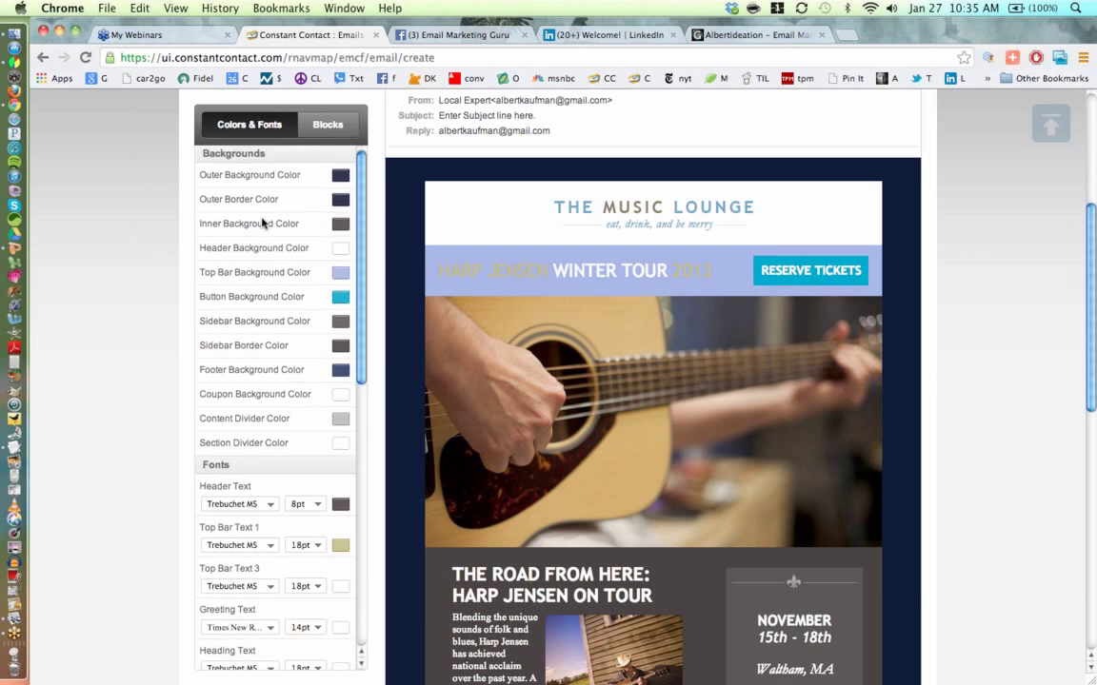
- Restore the Colors & Fonts defaults so the top bar returns to dark navy
scroll(264, 224, down, 5)
scroll(264, 221, down, 2)
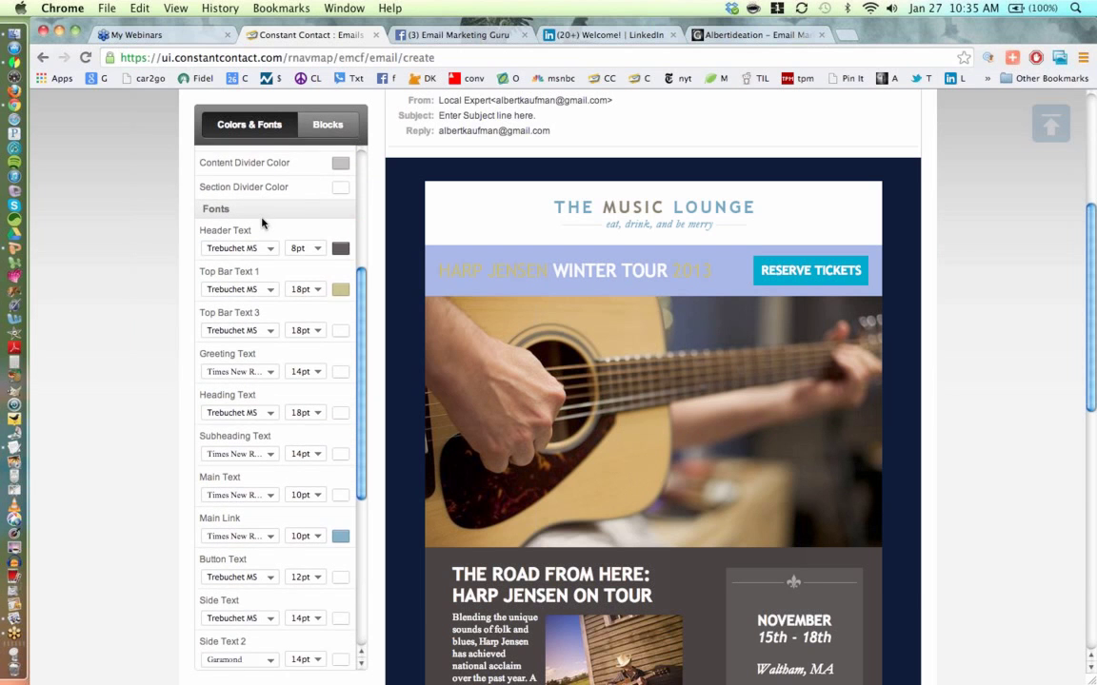
scroll(264, 329, down, 7)
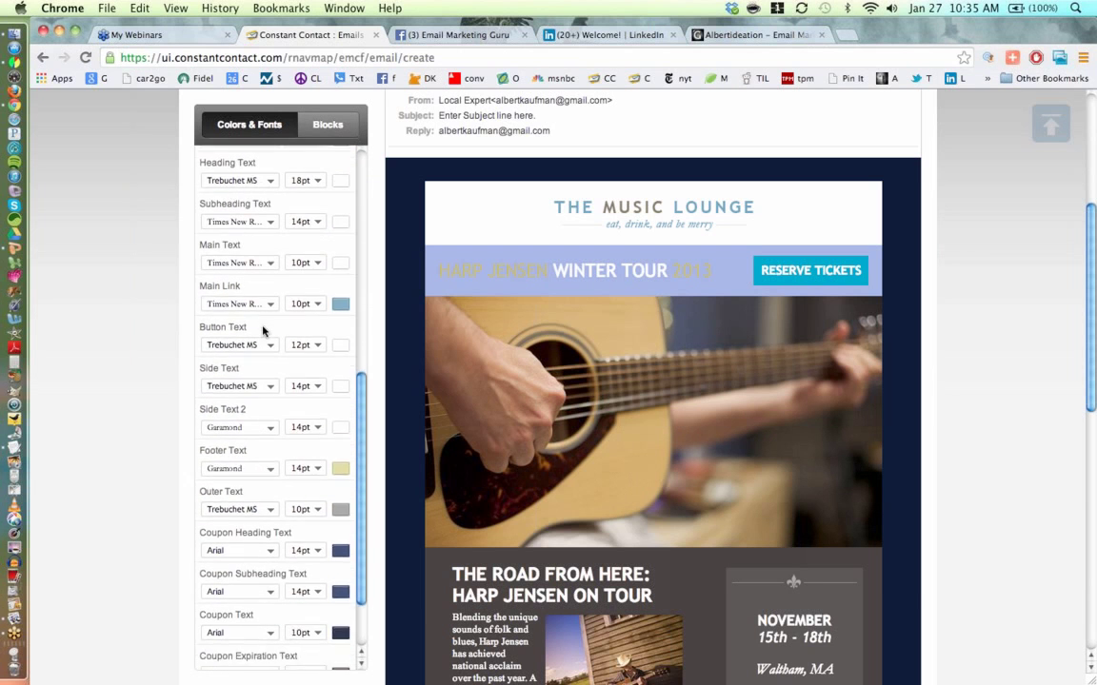
scroll(264, 330, up, 2)
scroll(262, 342, down, 2)
click(266, 656)
scroll(259, 449, up, 4)
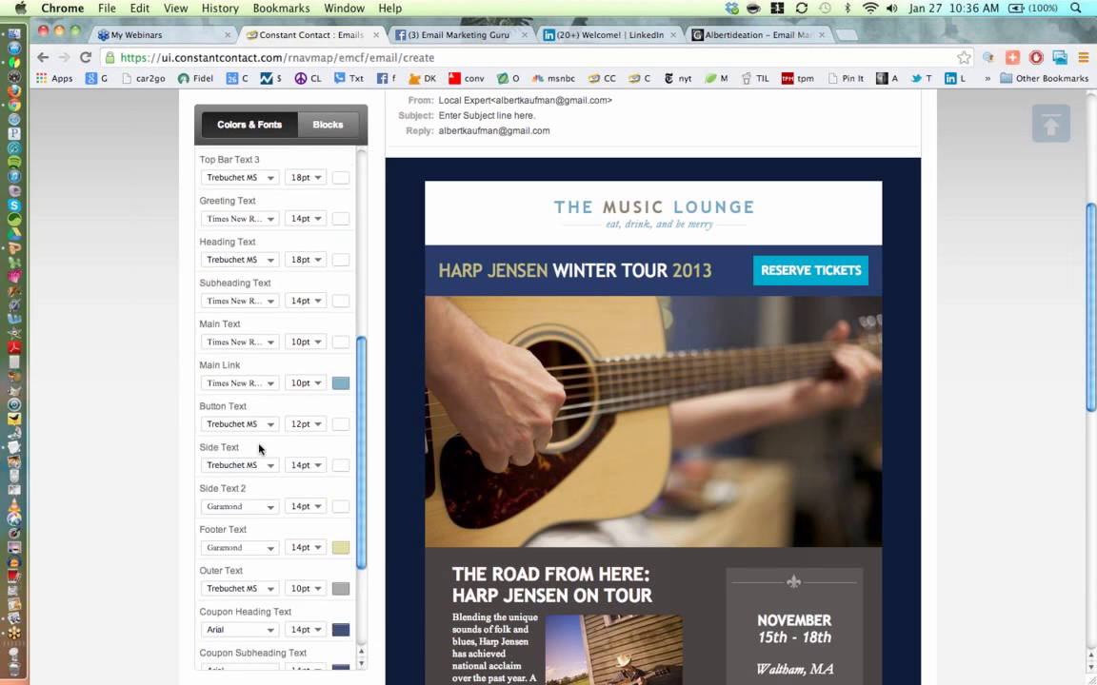
scroll(259, 448, up, 9)
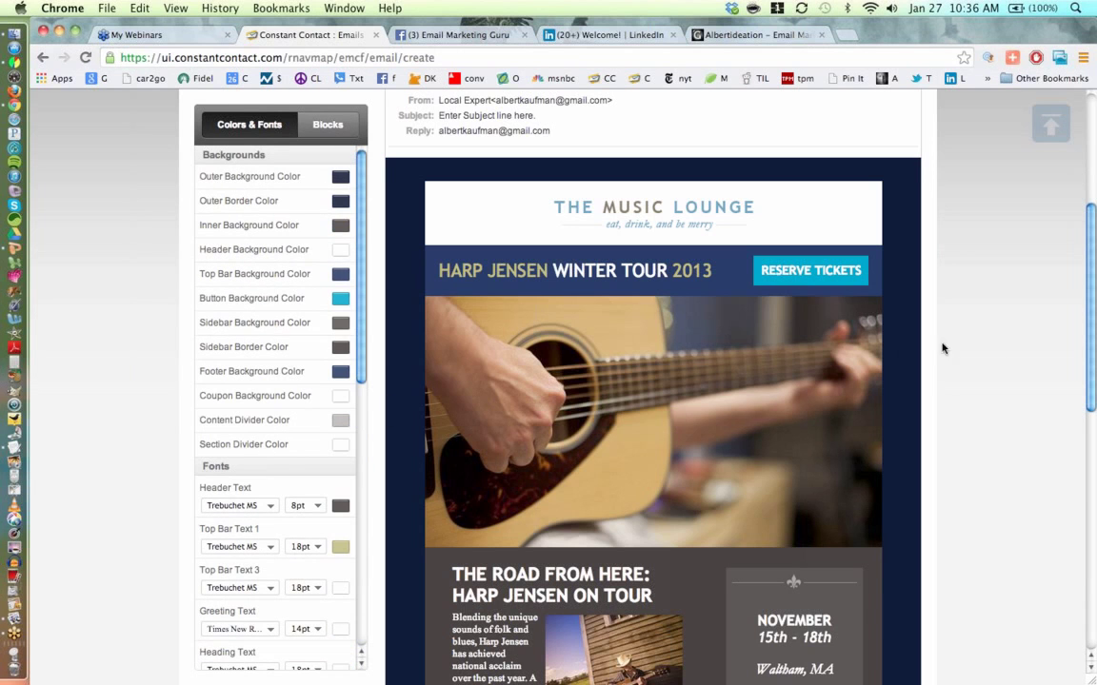
scroll(991, 350, up, 5)
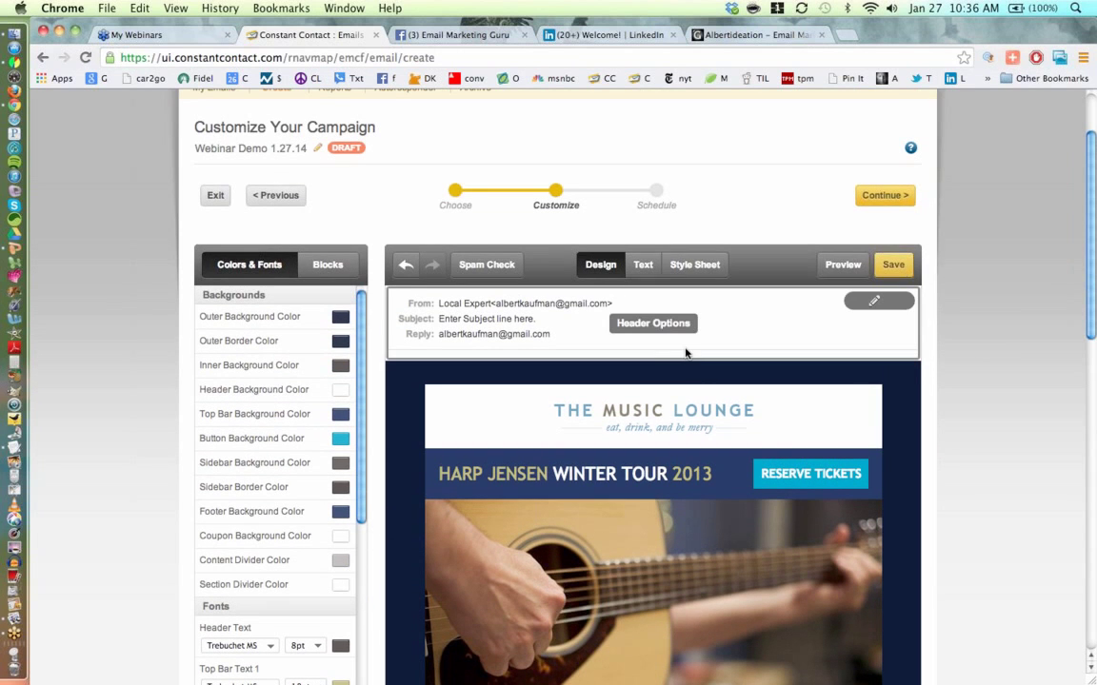
- In Header Options, replace the placeholder subject with 'Super Fantastic Deal of the Day!'
click(597, 343)
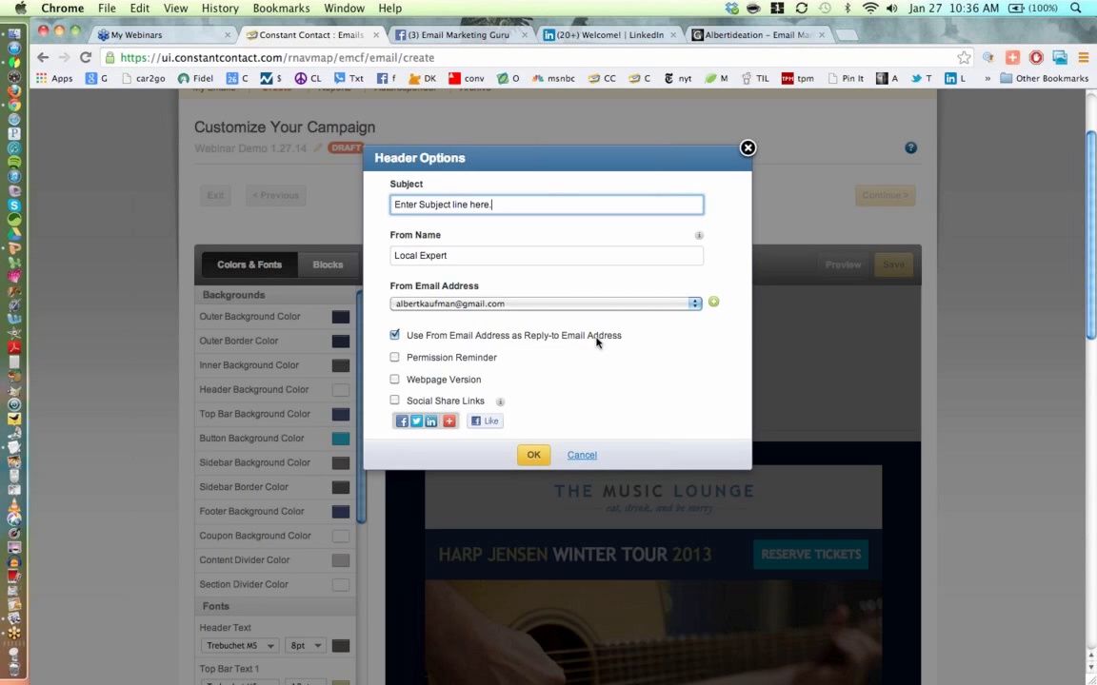
click(747, 147)
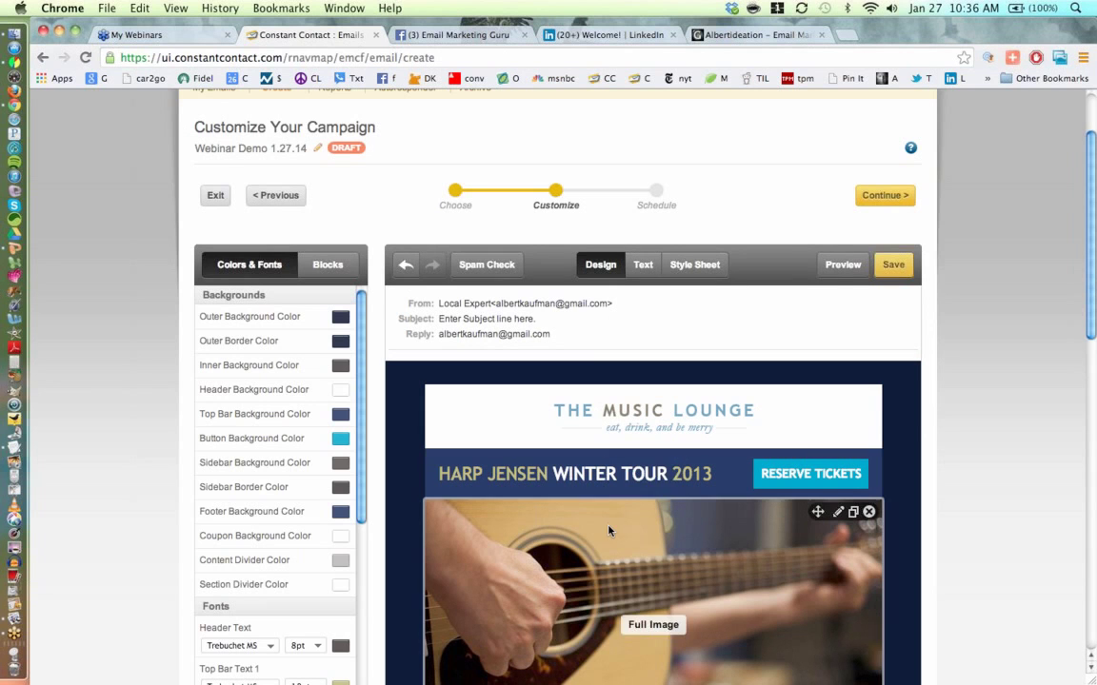
click(598, 327)
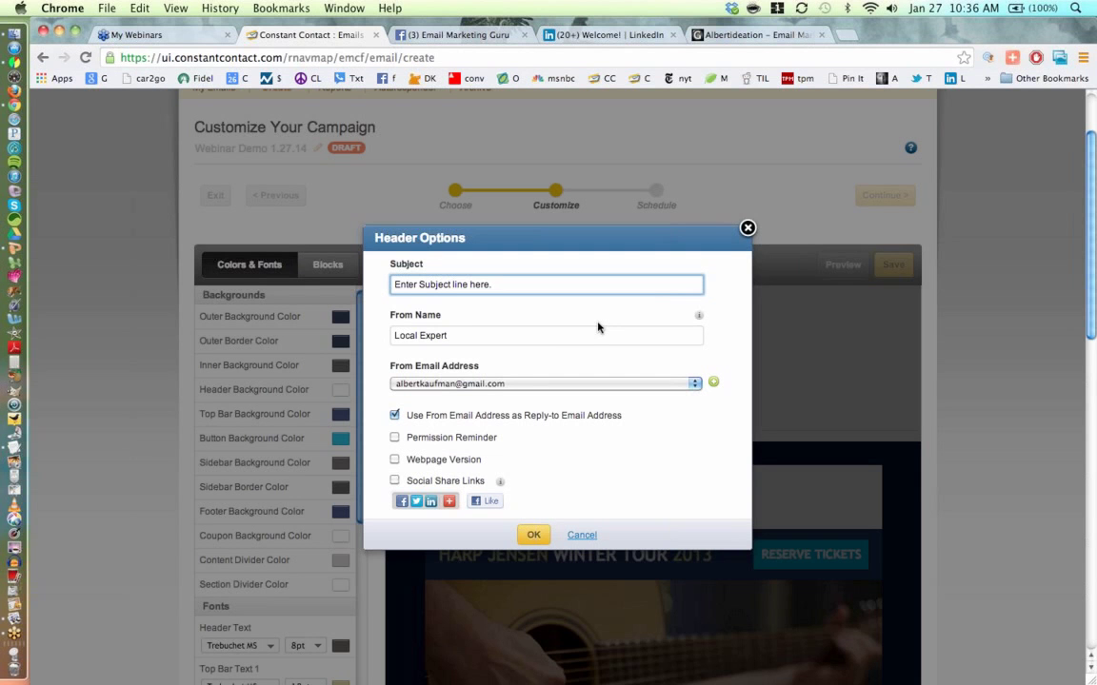
key(super+a)
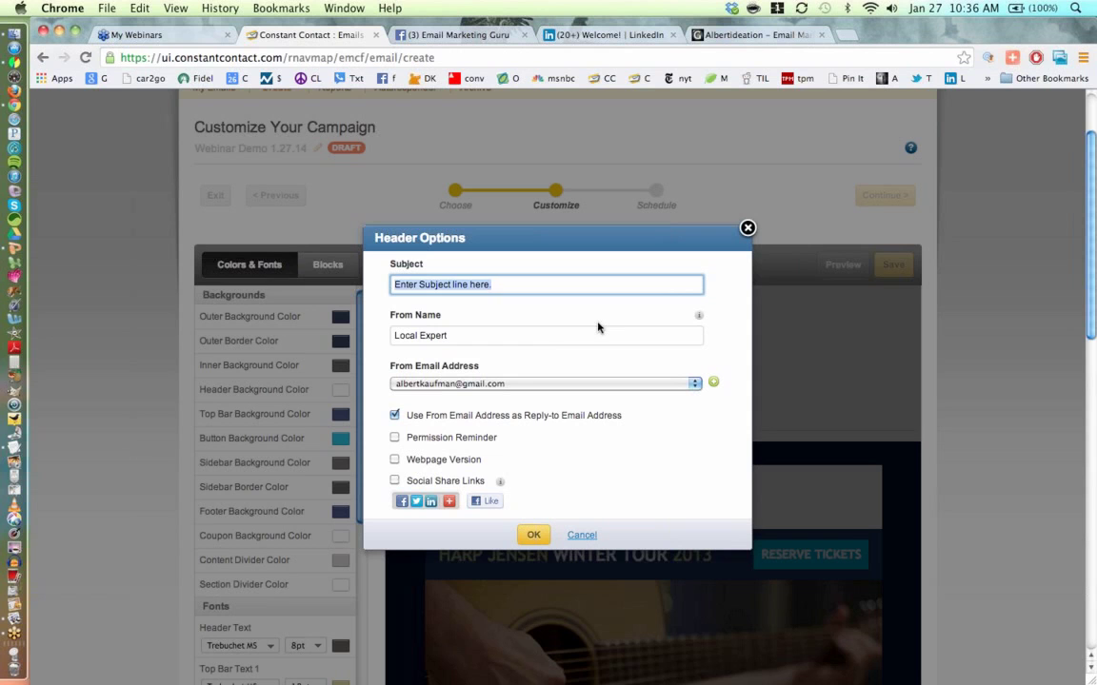
text(Super)
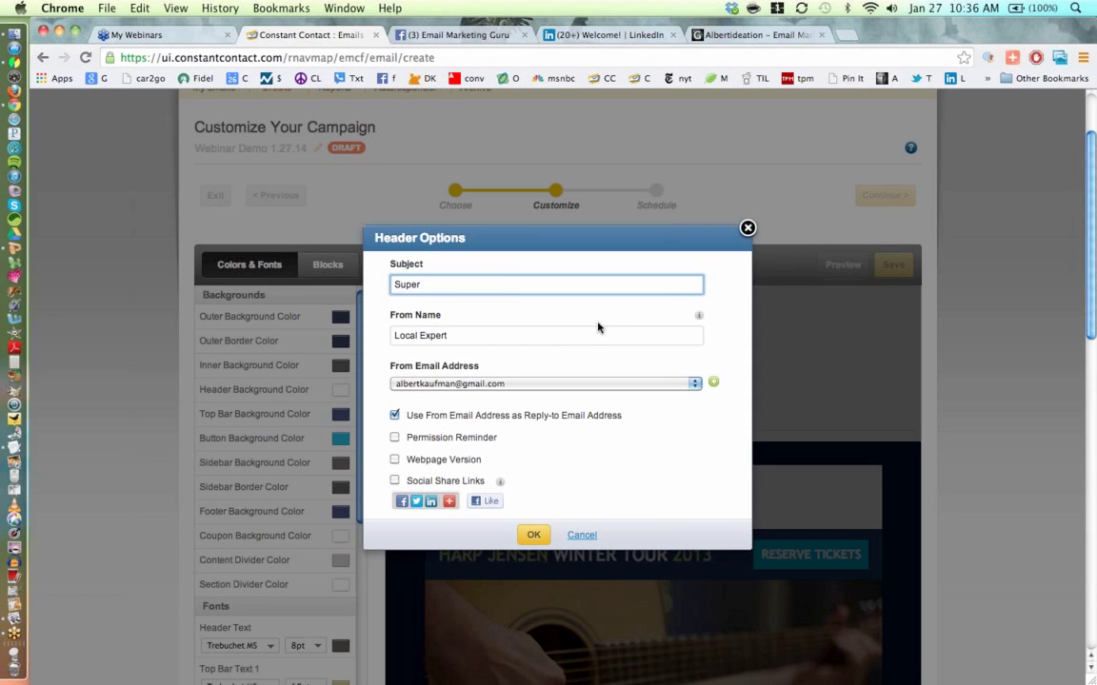
text( Fantastic Deal of the Day!)
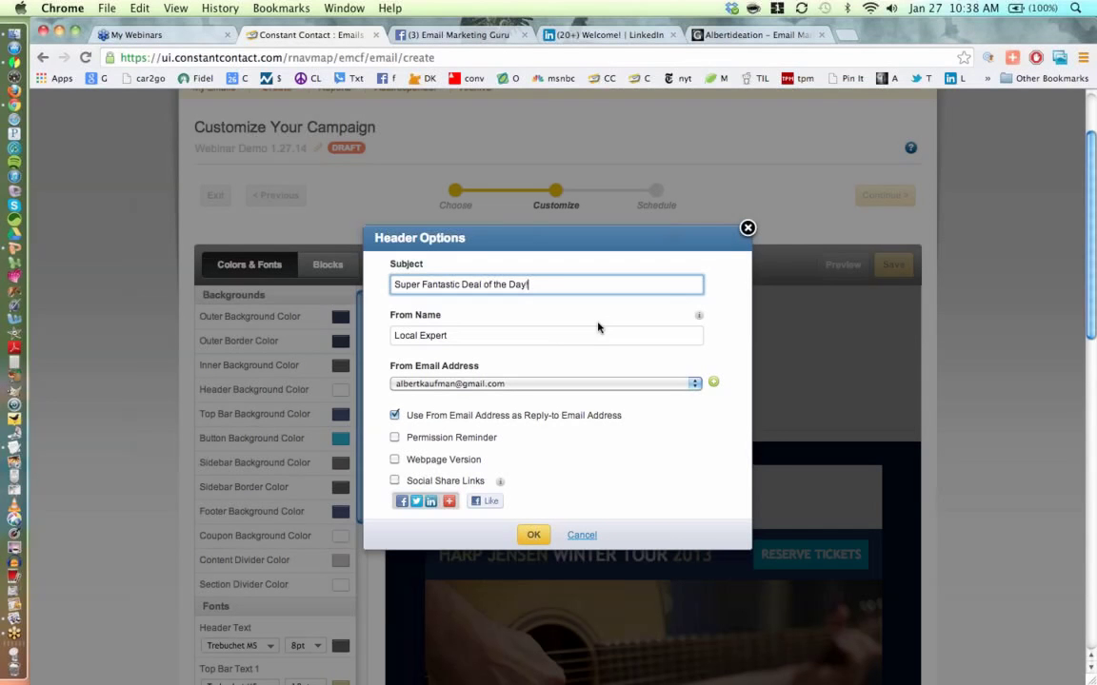
- Replace the From Name 'Local Expert' with the sender's full name
click(437, 335)
triple_click(437, 335)
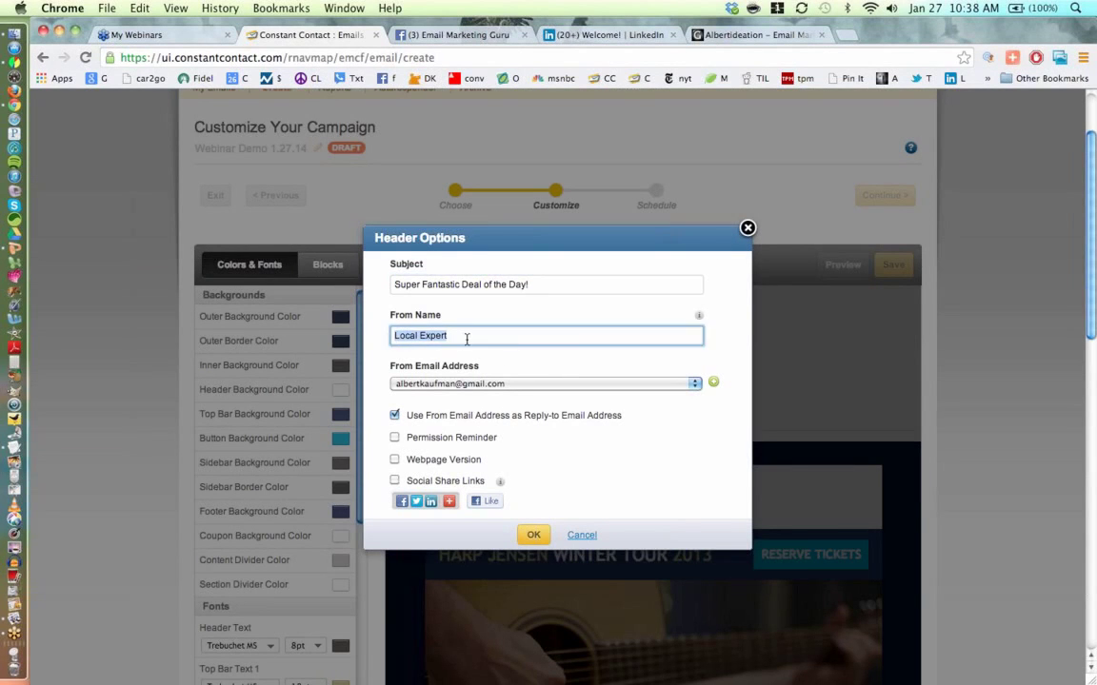
text(Albert Kaufman)
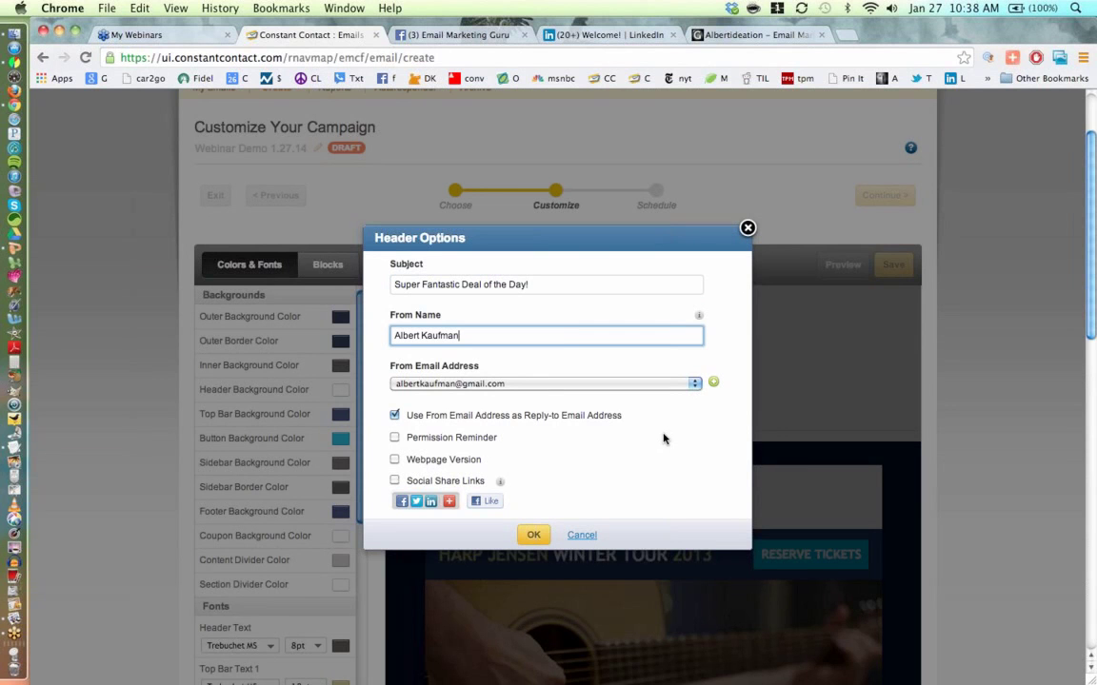
scroll(664, 438, down, 1)
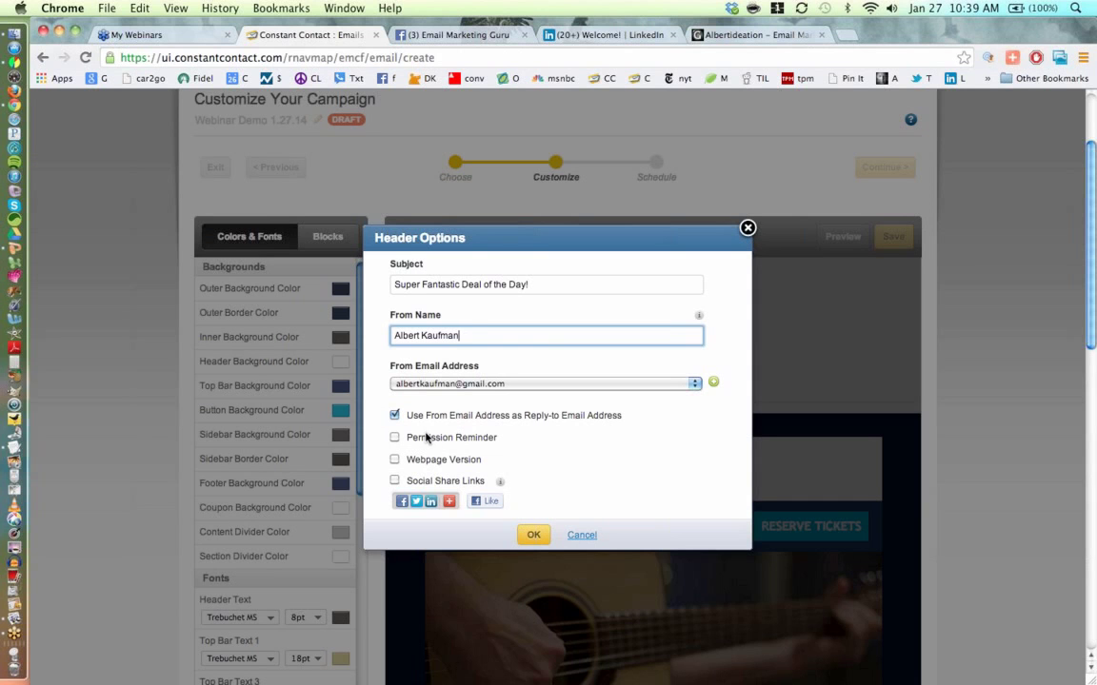
- Keep replies going to the sender address and enable Permission Reminder and Webpage Version
click(395, 416)
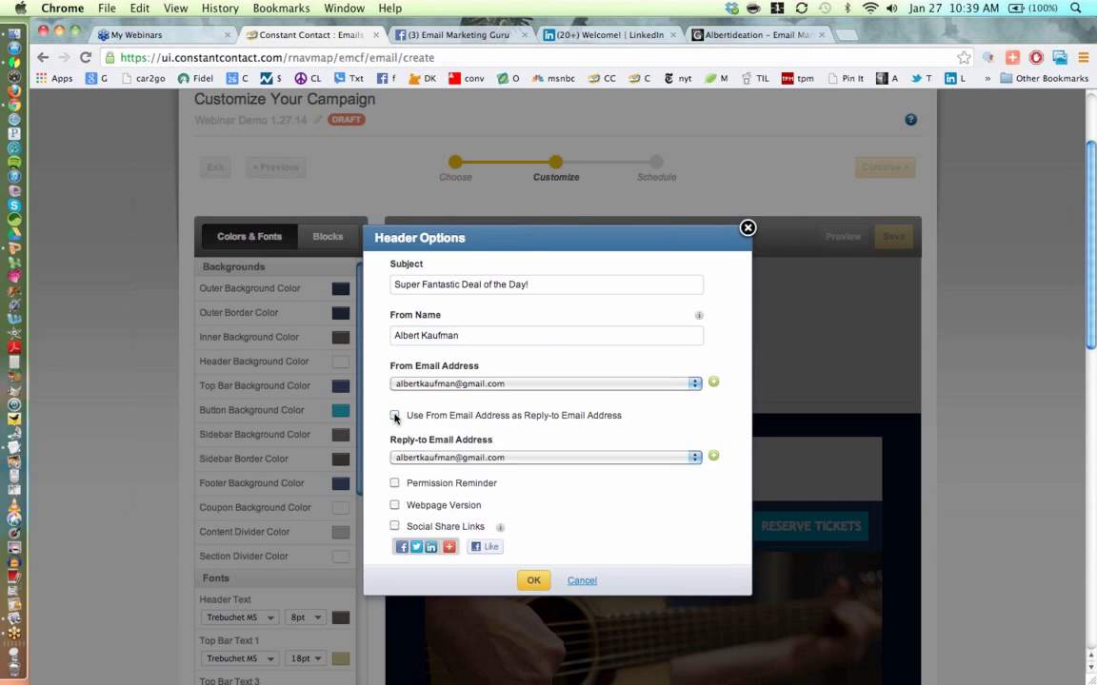
click(395, 416)
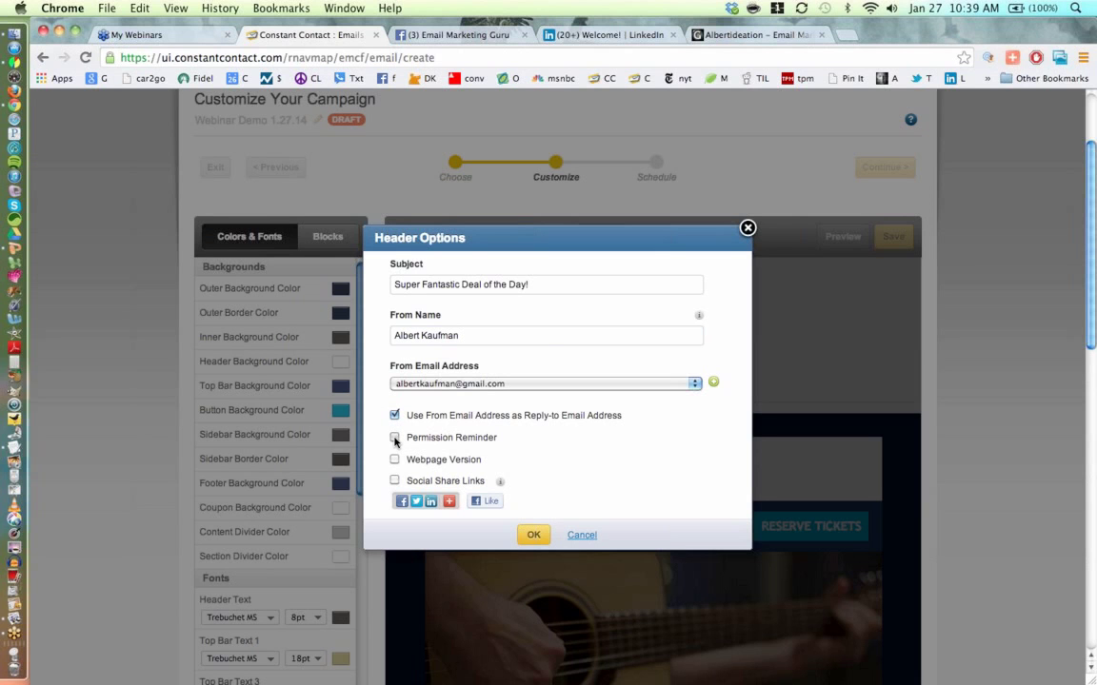
click(395, 439)
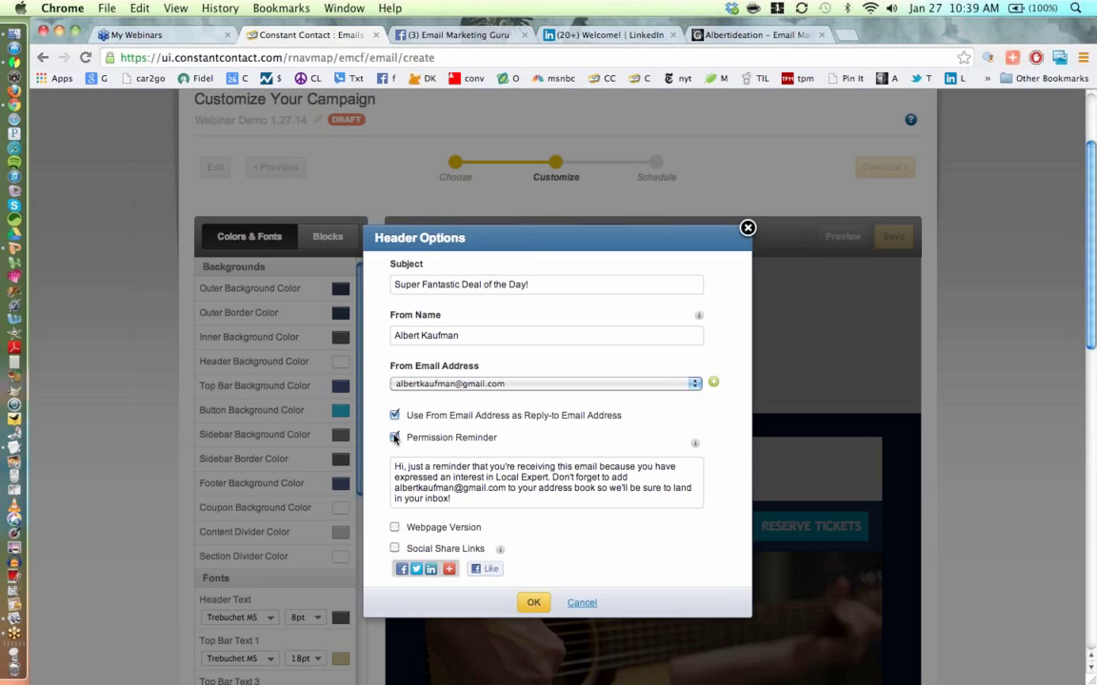
click(395, 526)
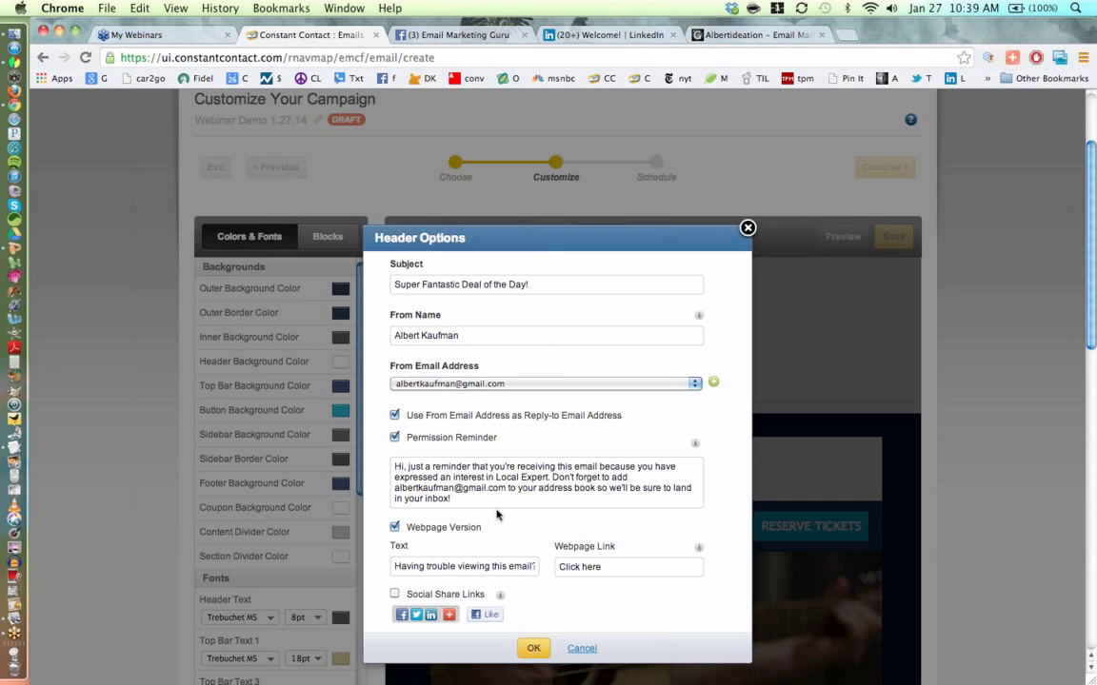
scroll(496, 515, down, 2)
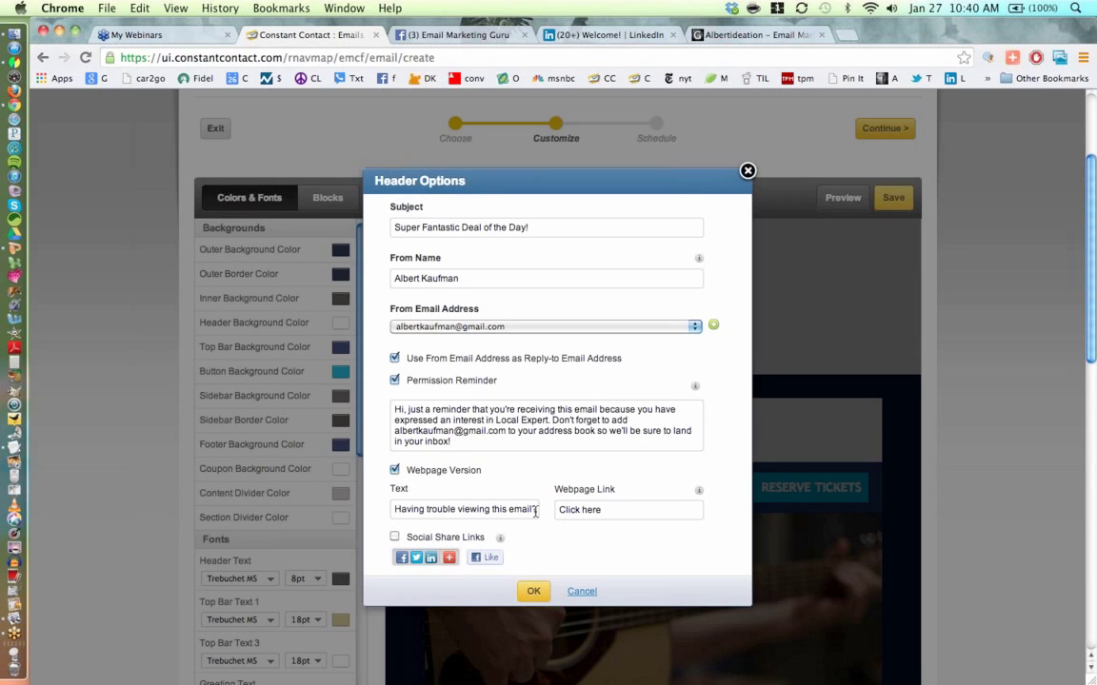
- Enable Social Share Links and apply the header option changes
click(395, 538)
click(533, 592)
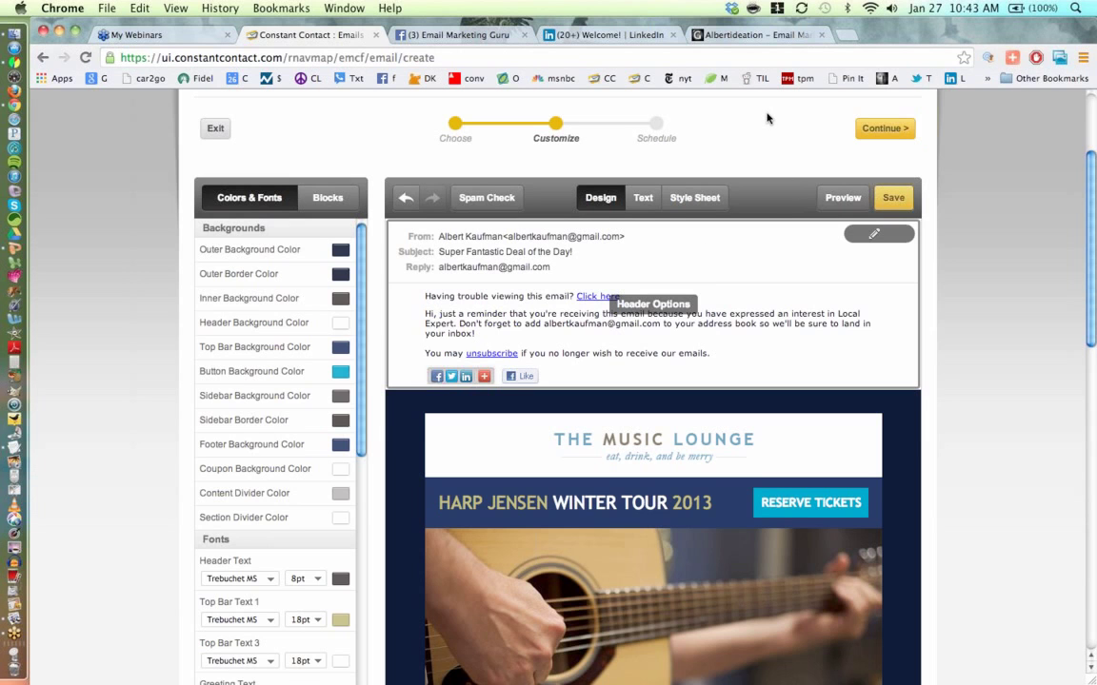
scroll(767, 118, down, 3)
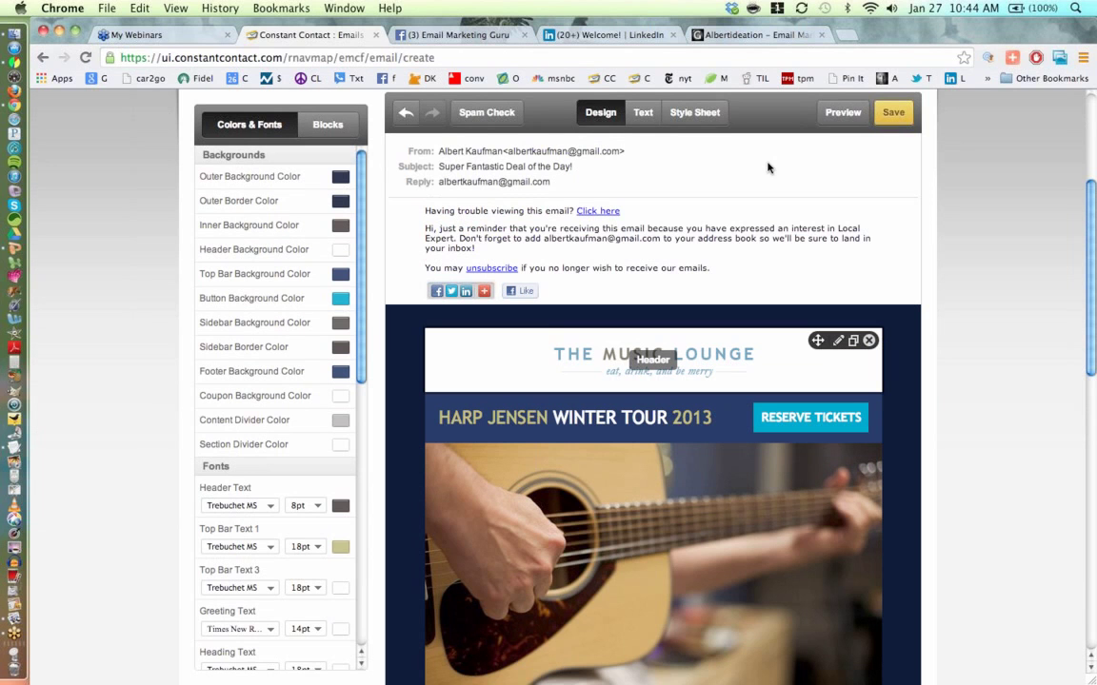
scroll(767, 167, up, 8)
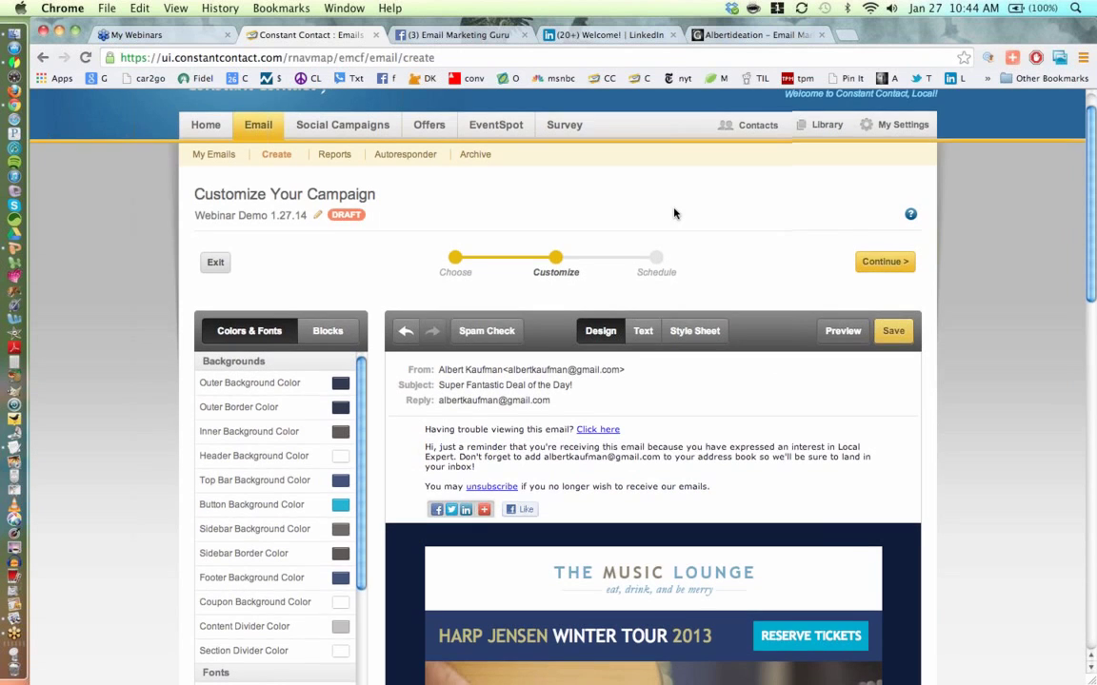
scroll(674, 213, down, 3)
scroll(674, 214, down, 1)
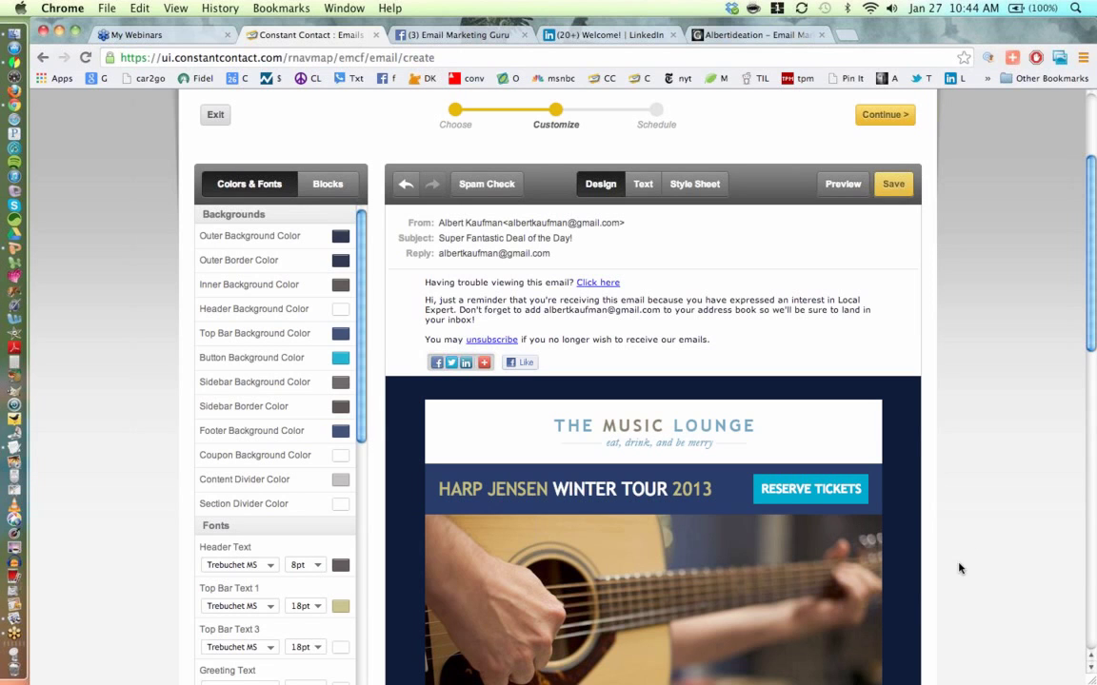
scroll(960, 364, down, 2)
scroll(959, 364, down, 1)
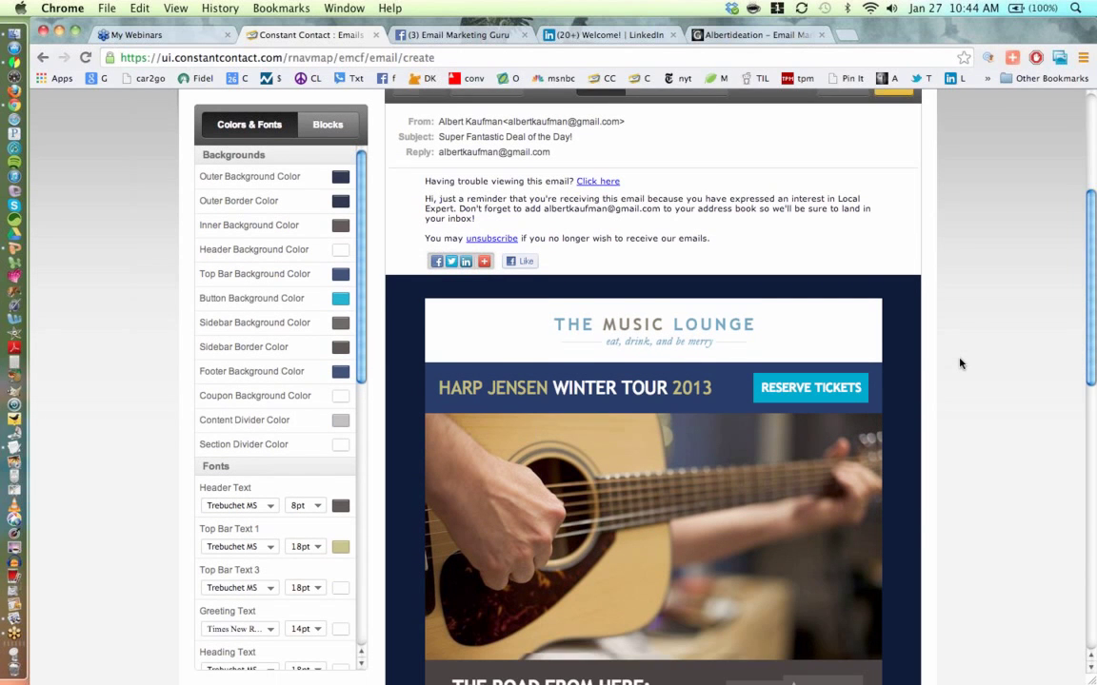
scroll(960, 363, up, 3)
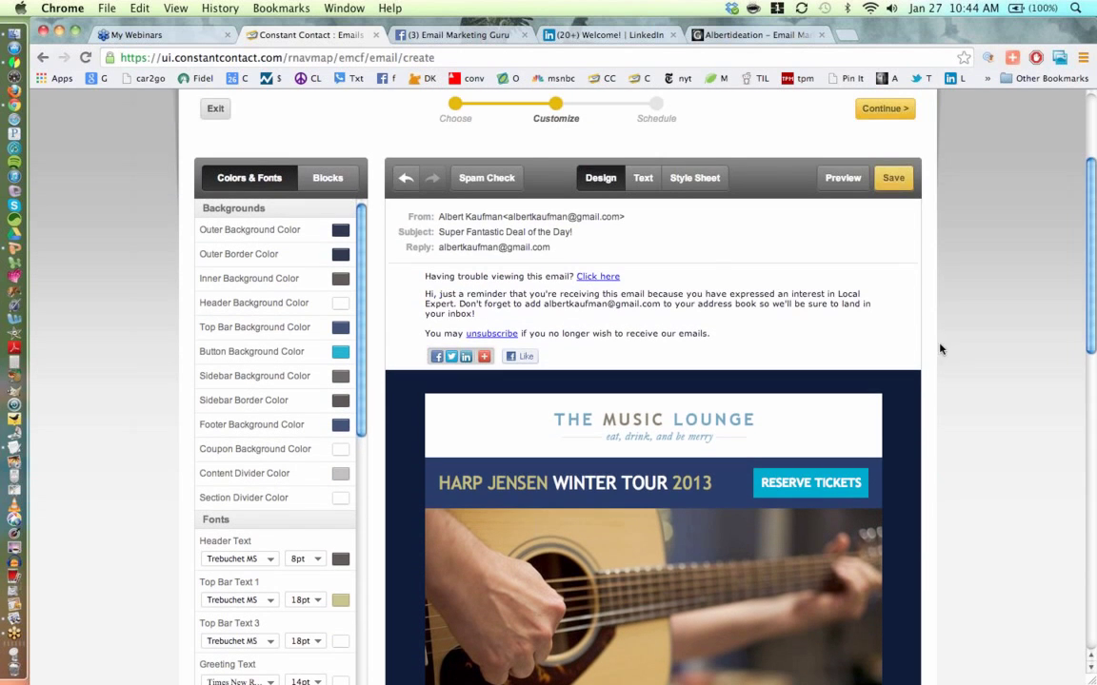
click(674, 235)
click(673, 156)
scroll(616, 517, down, 3)
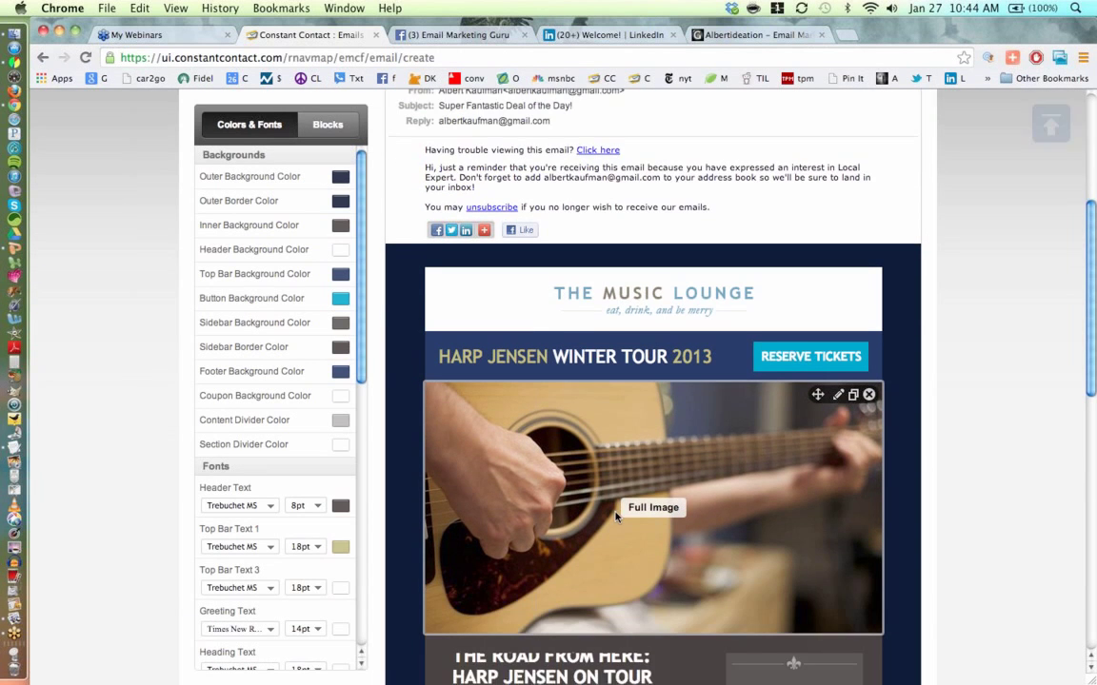
scroll(615, 517, down, 1)
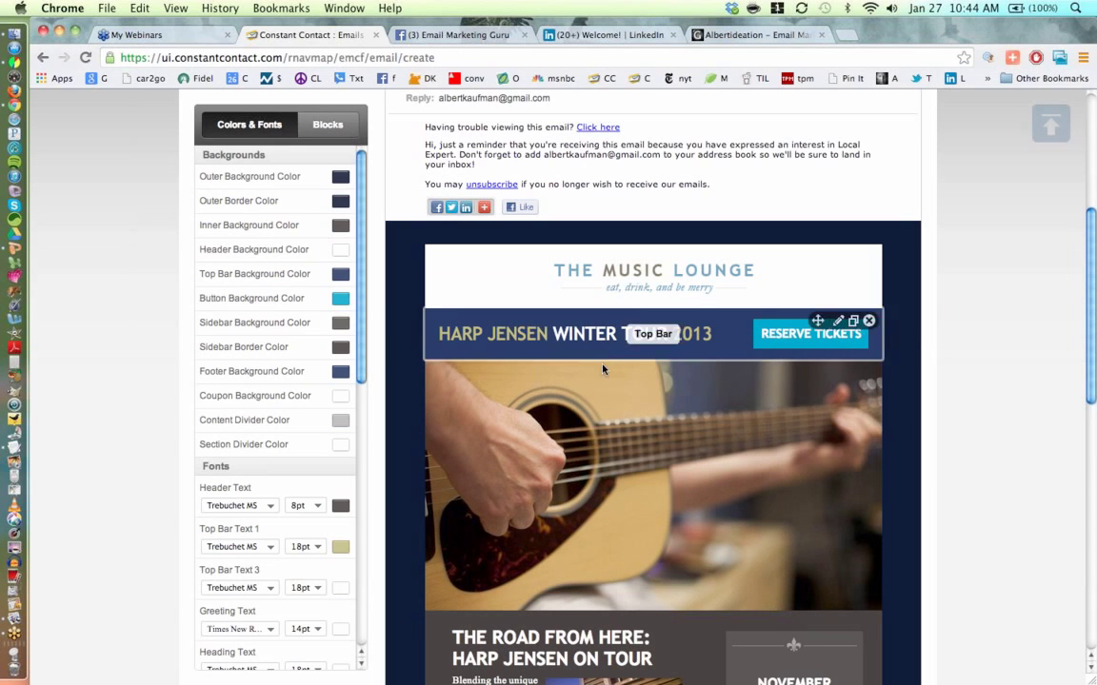
- Choose Change from the guitar image's options menu to replace the photo
click(630, 424)
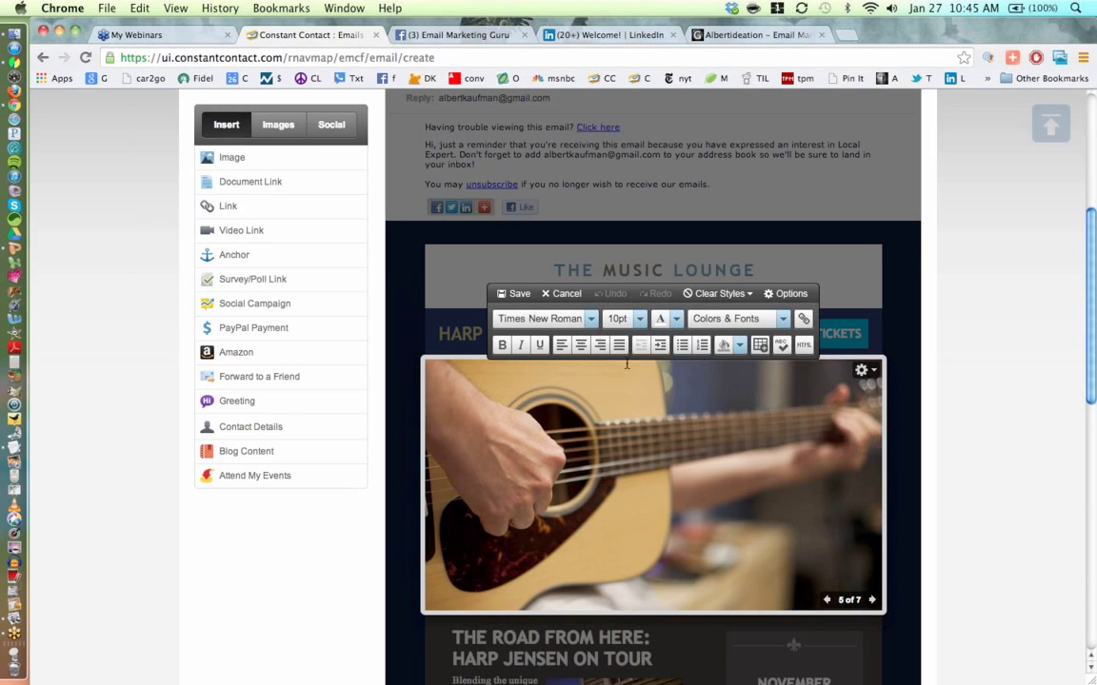
click(866, 373)
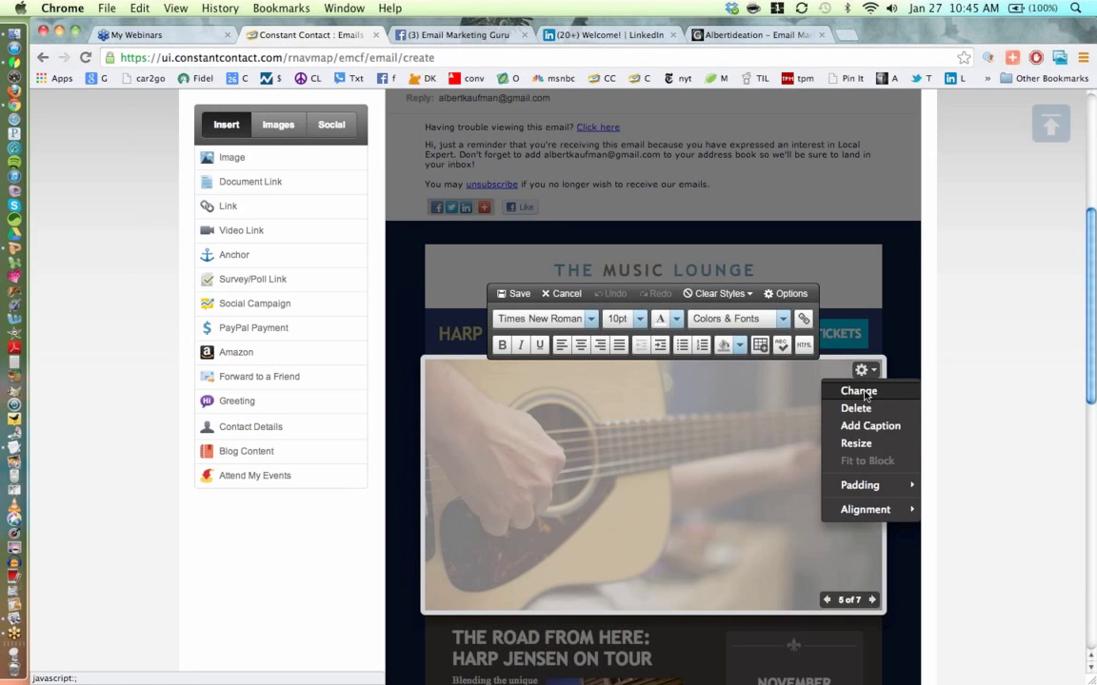
click(859, 391)
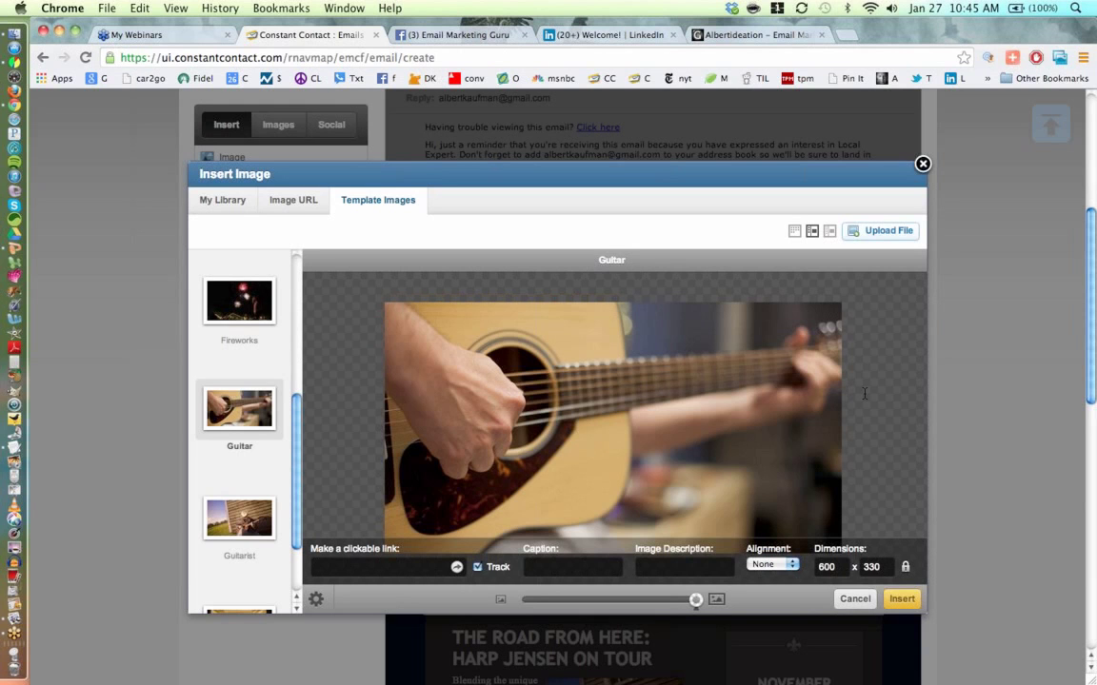
- Choose the Guitarist template image and link it to the sender's website
click(239, 519)
scroll(242, 529, down, 2)
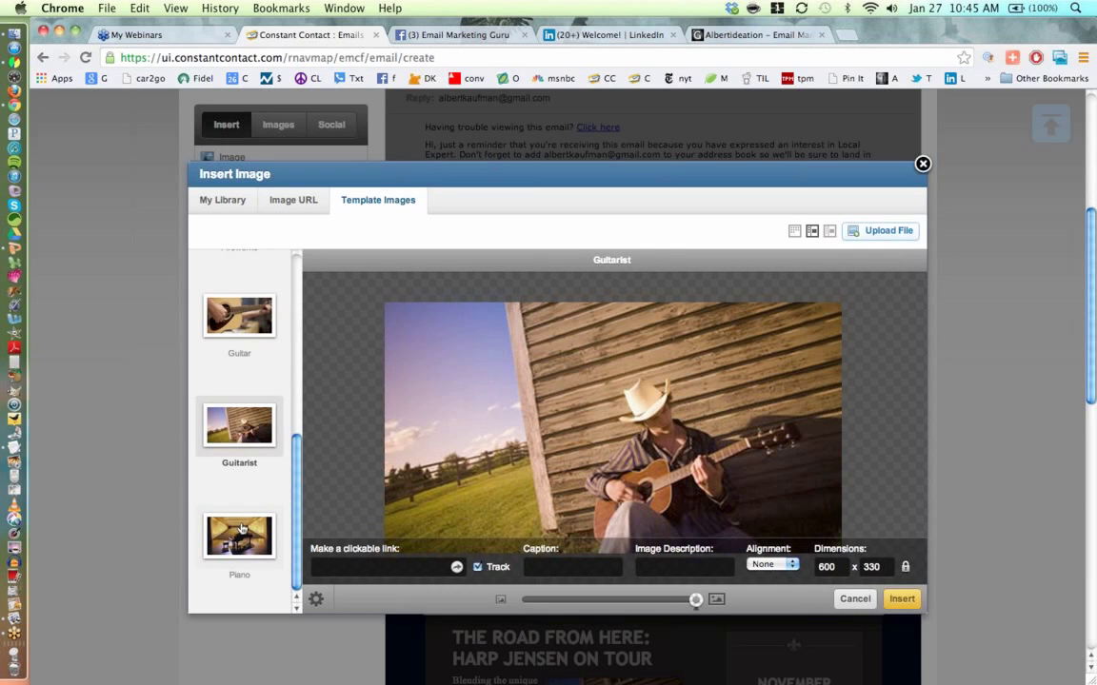
click(315, 566)
text(ht)
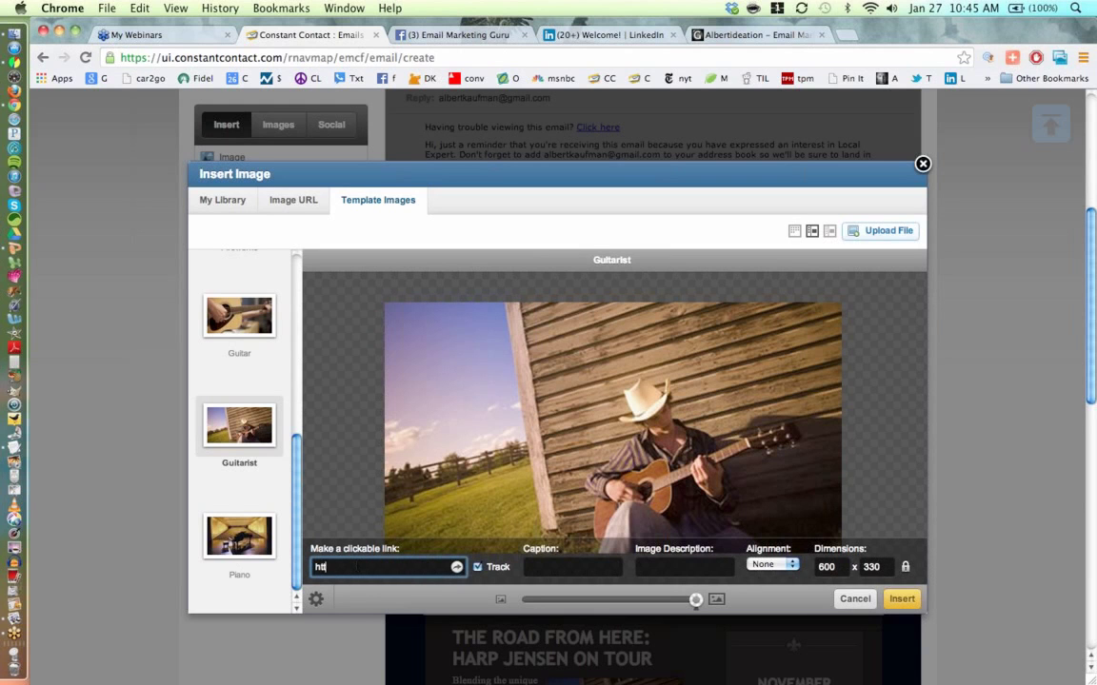
text(tp://albertideation.com)
- Caption the image 'Click on the picture for a special report' with description 'guitarist'
key(Tab)
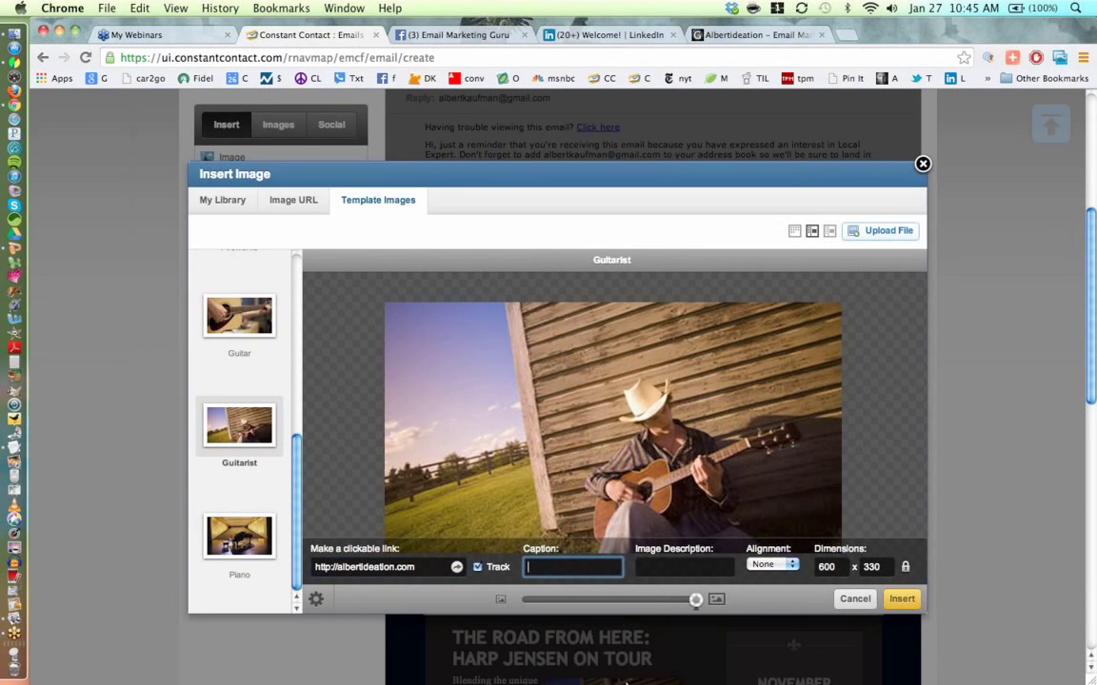
text(Click on the pic)
text(ture for)
text( a sp)
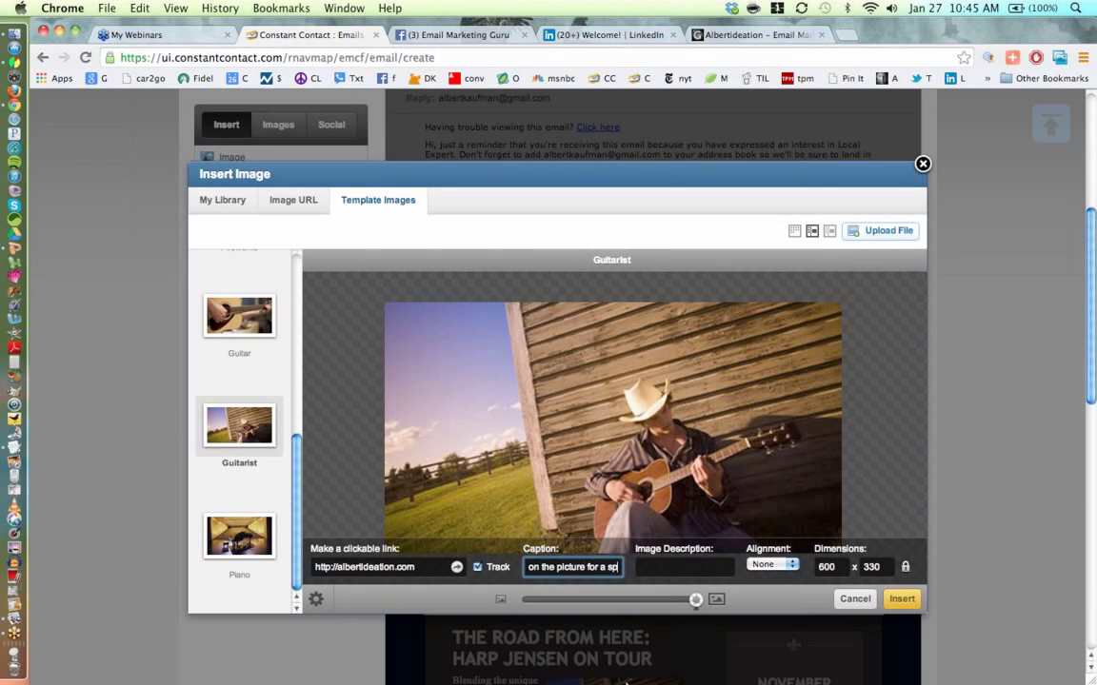
text(ecial report)
click(684, 566)
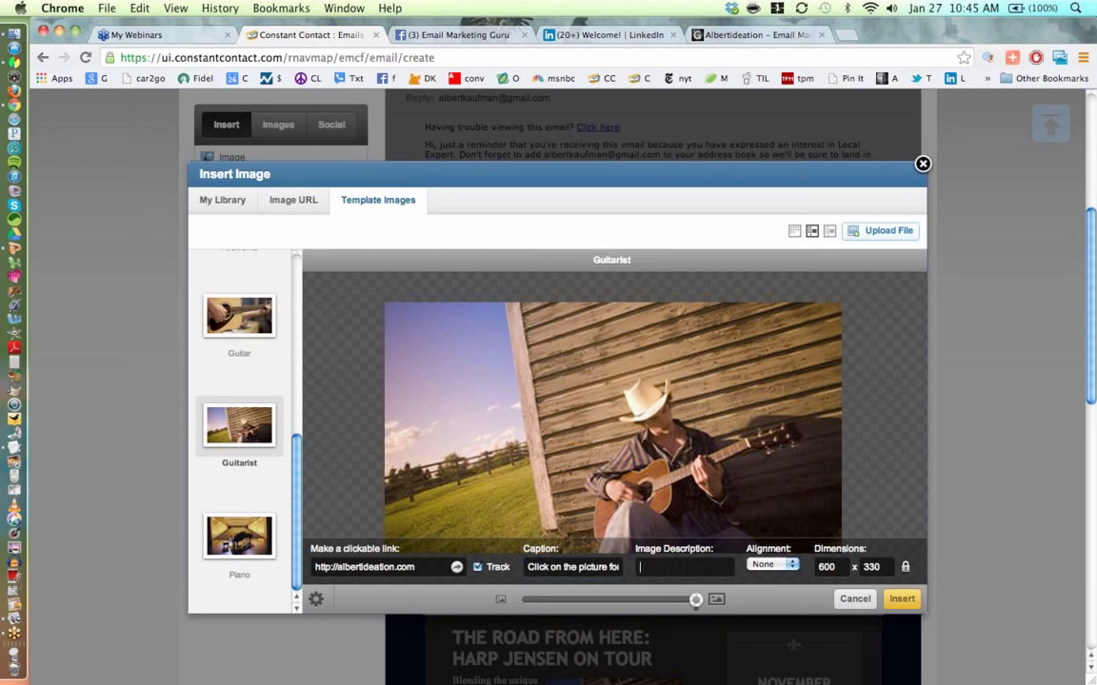
text(guitarist)
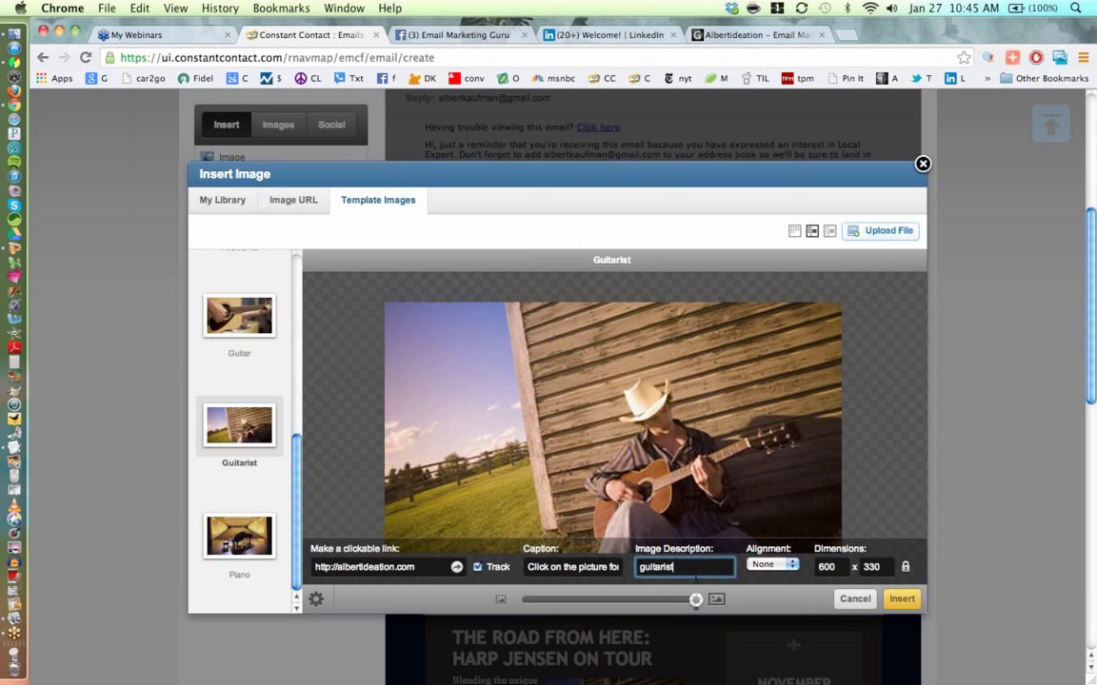
- Keep alignment None, shrink the Guitarist image to 479 x 263, and insert it
click(791, 566)
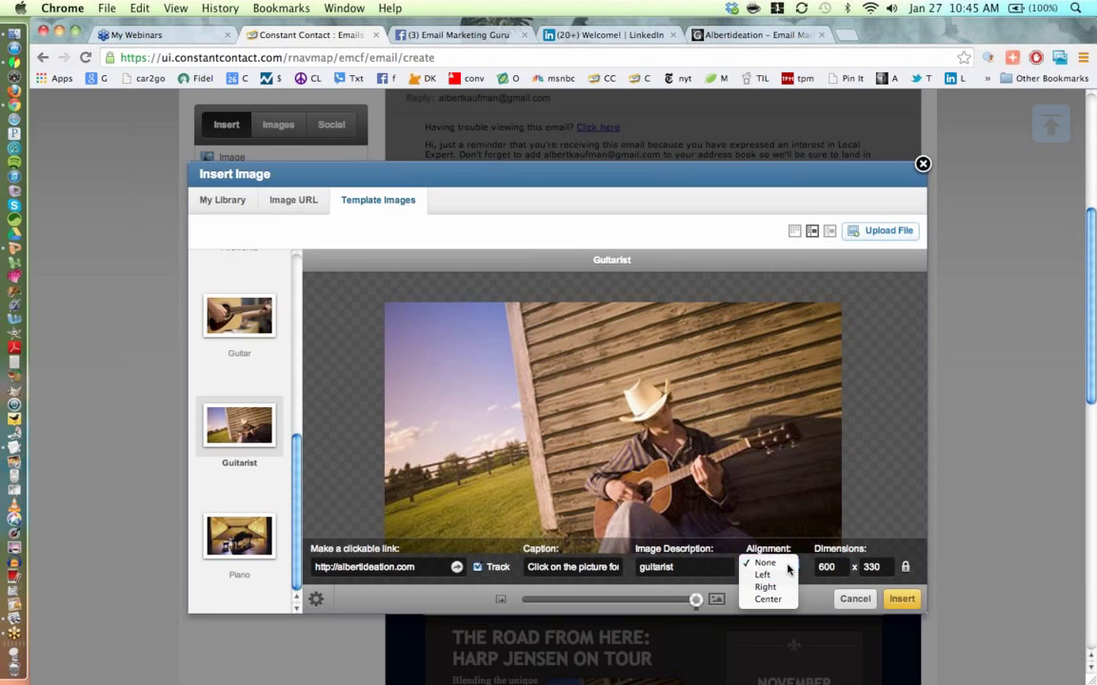
click(788, 564)
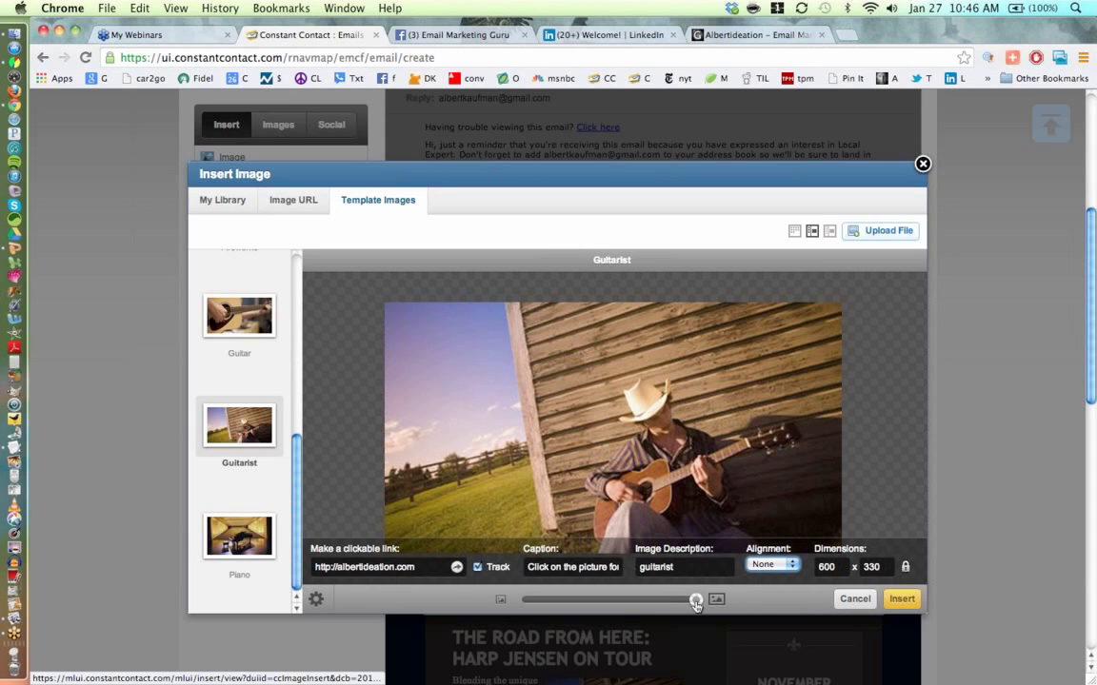
drag(696, 603, 660, 598)
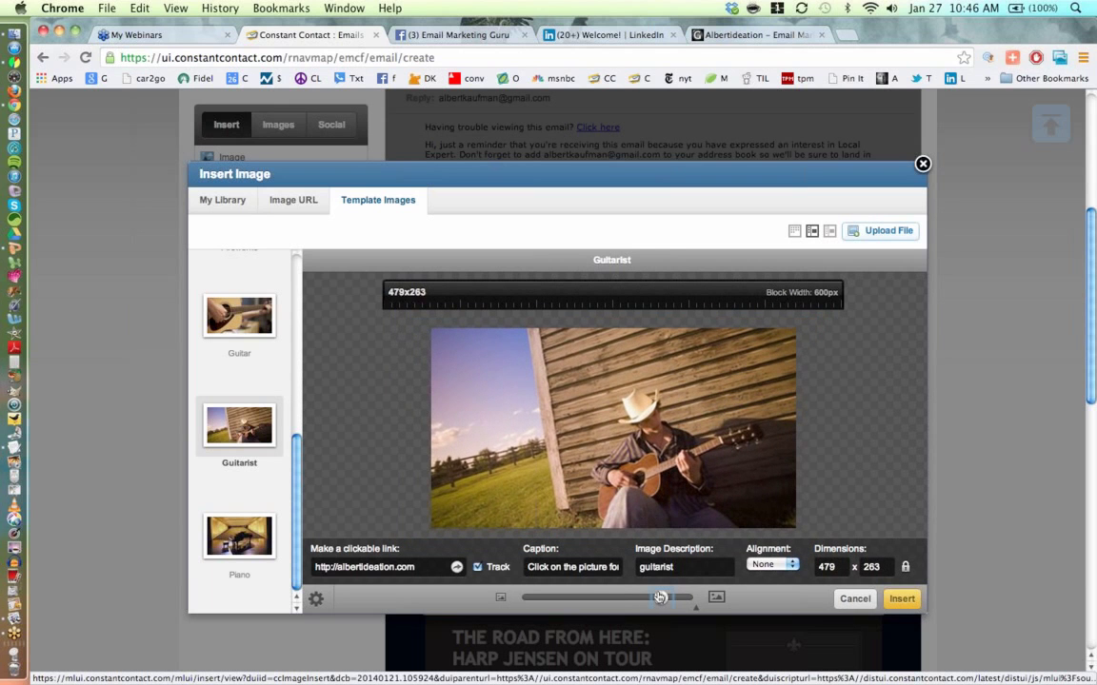
click(901, 600)
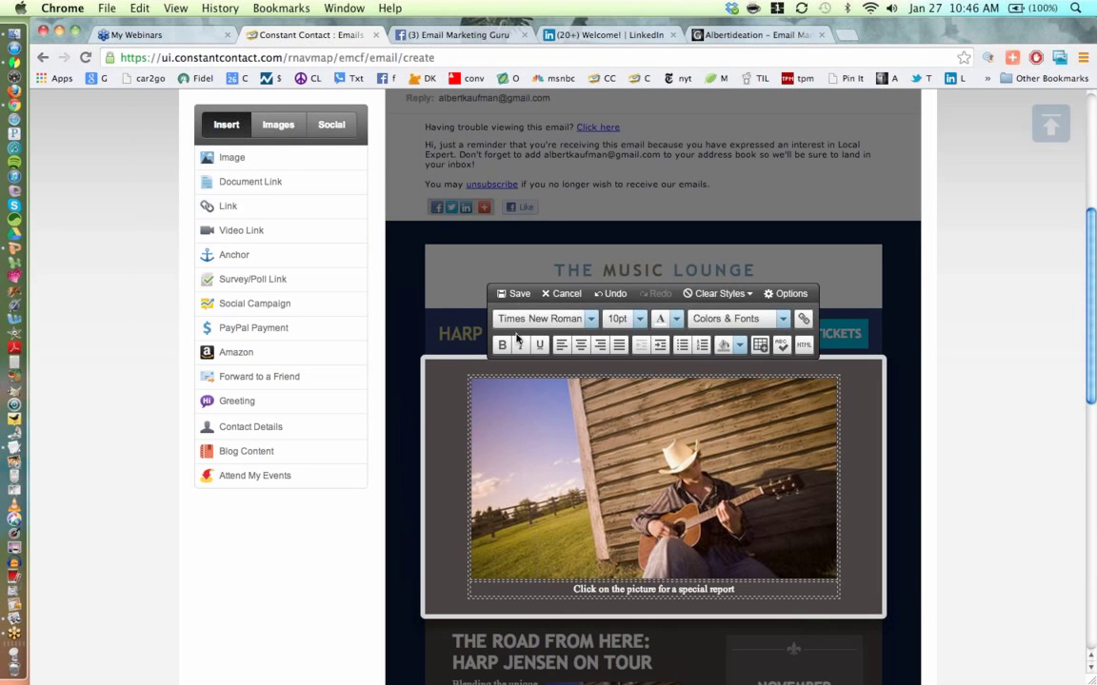
- Move the Guitarist image block to the top, above The Music Lounge header
click(467, 272)
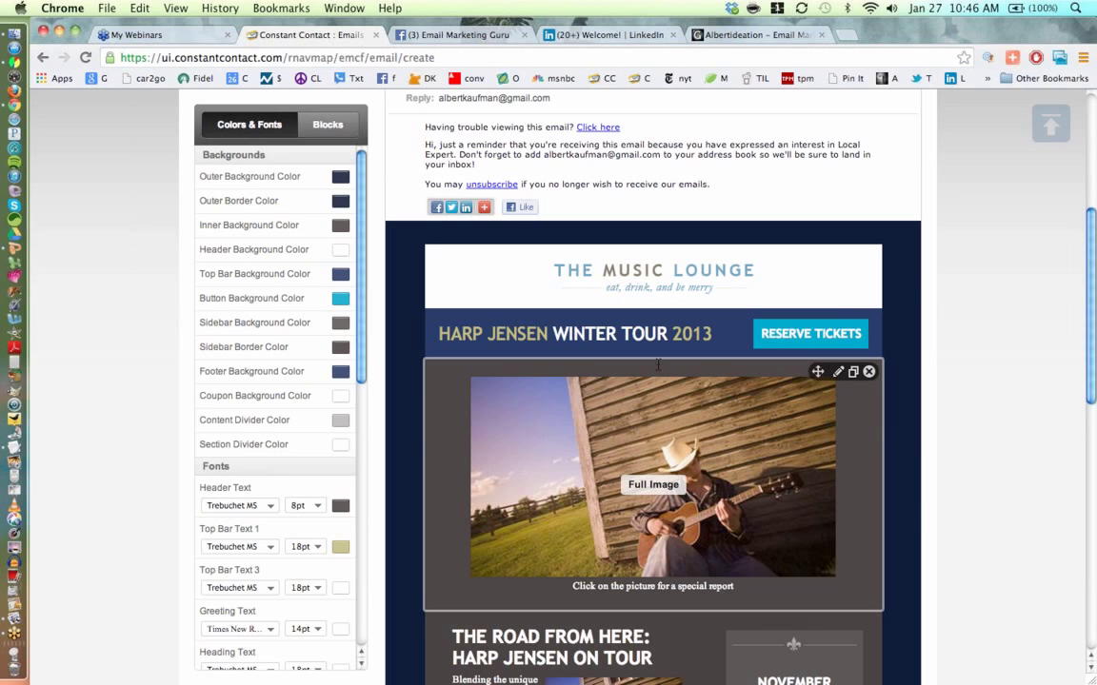
click(653, 283)
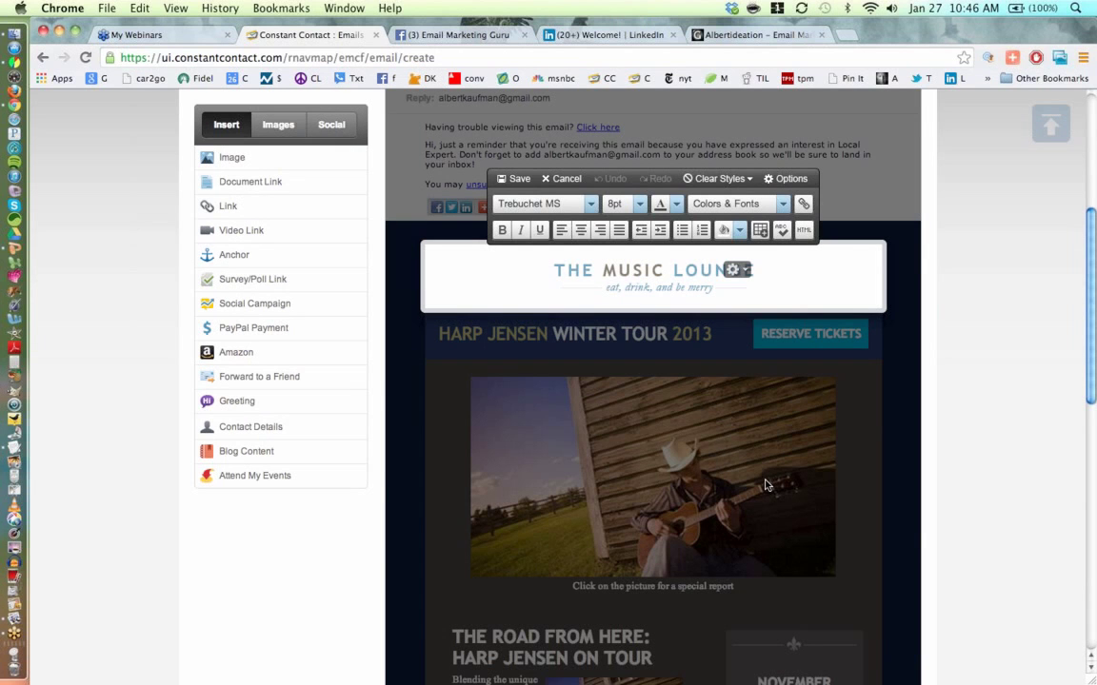
click(569, 178)
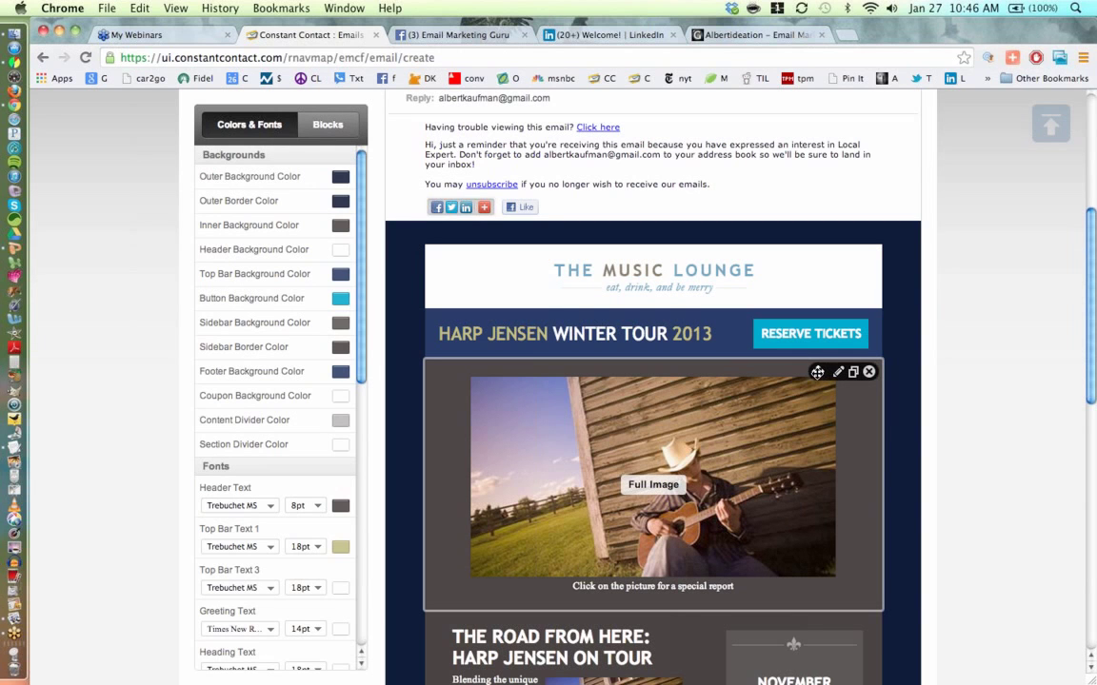
drag(817, 372, 809, 274)
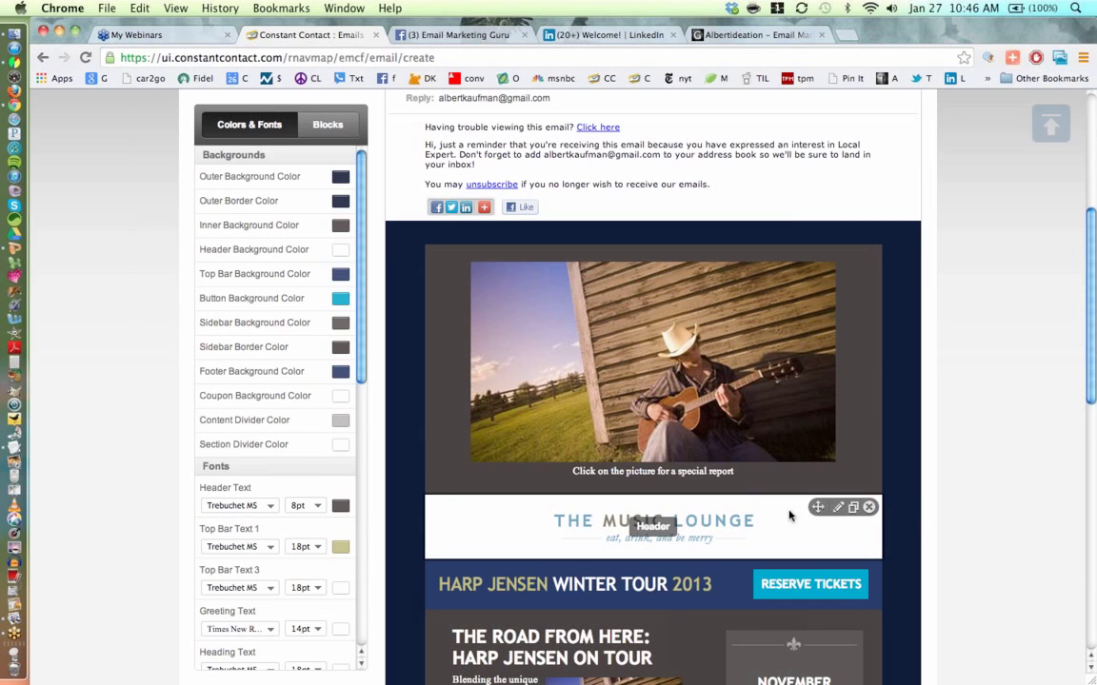
- Move The Music Lounge header below the Harp Jensen Winter Tour 2013 bar
drag(817, 507, 814, 571)
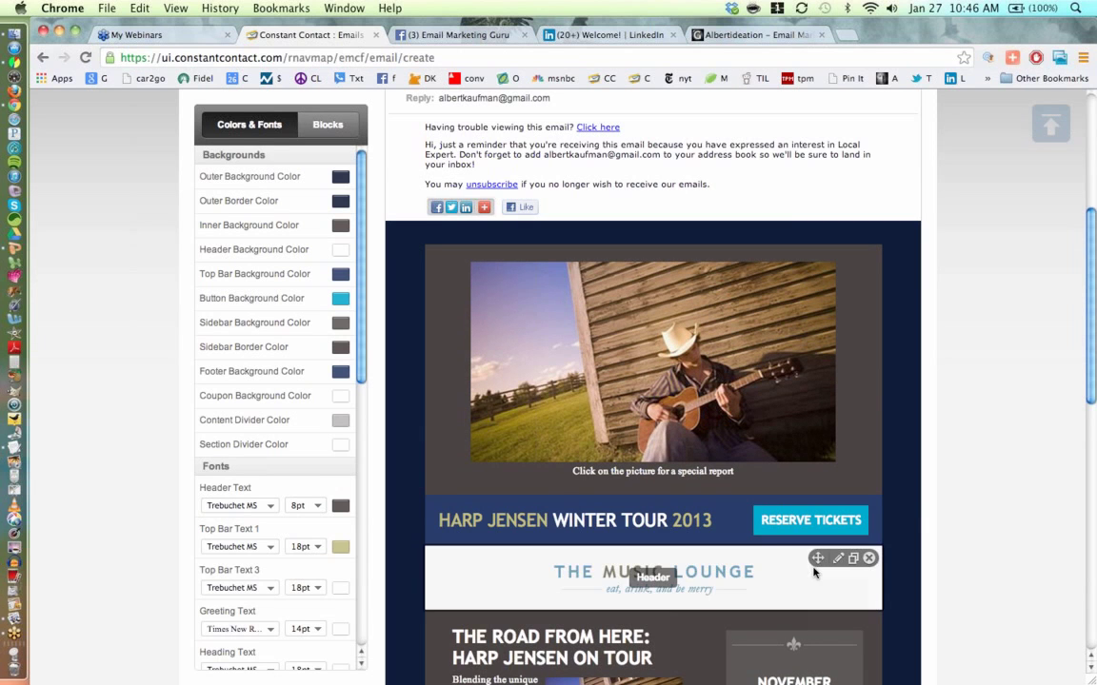
click(329, 124)
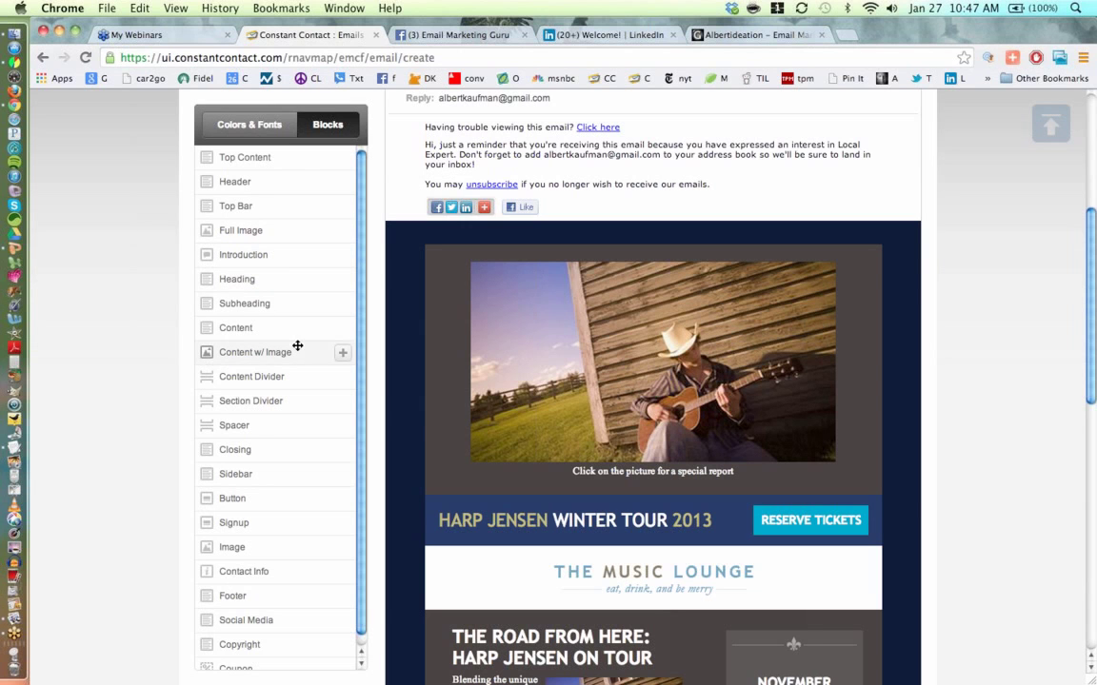
click(521, 524)
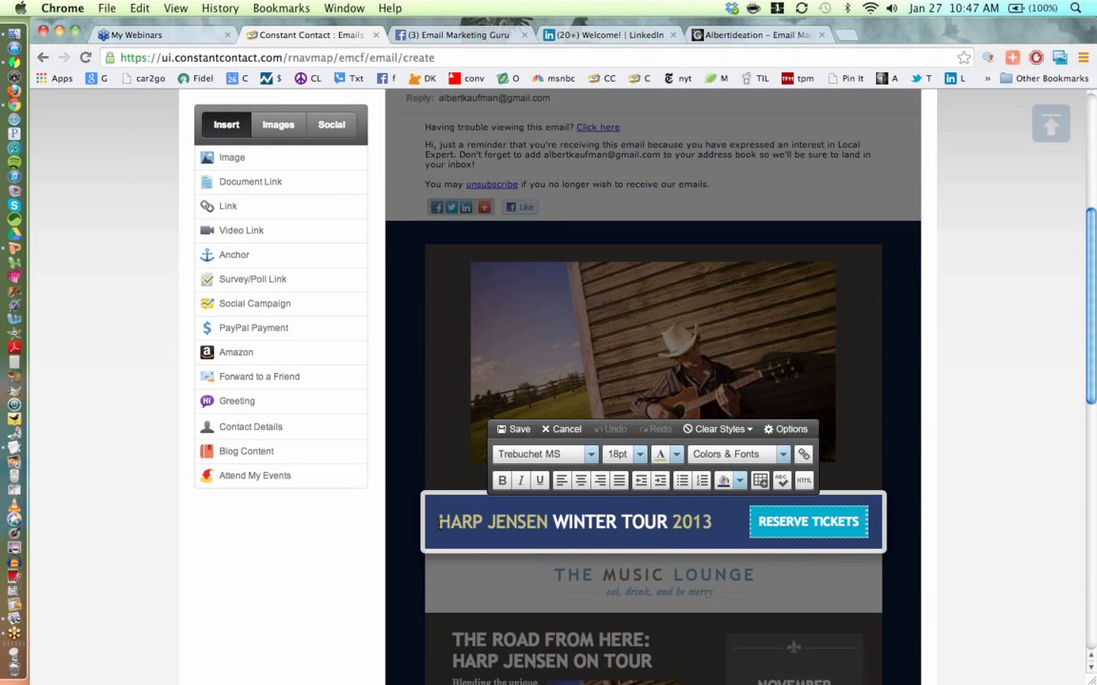
drag(438, 521, 545, 521)
click(482, 521)
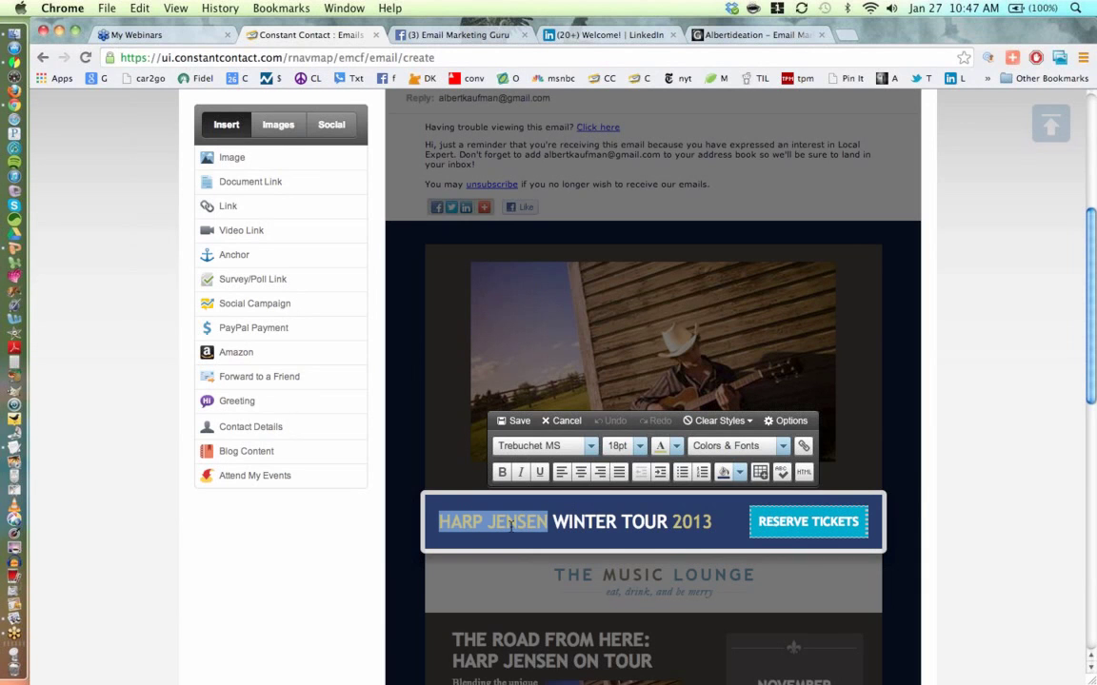
click(804, 447)
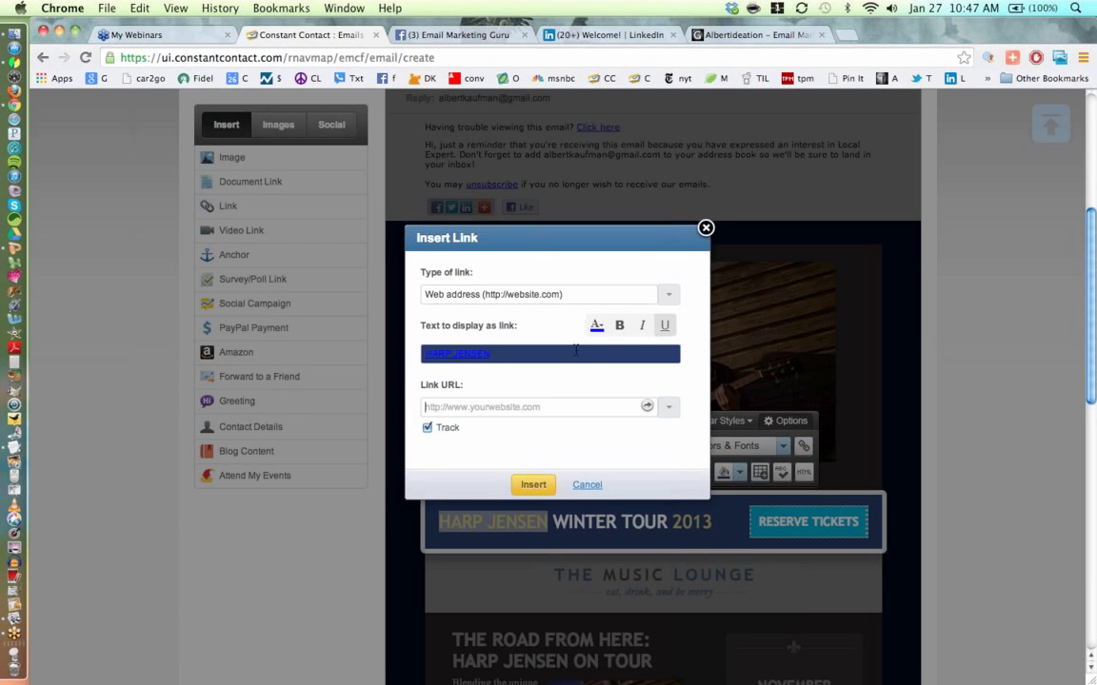
click(598, 327)
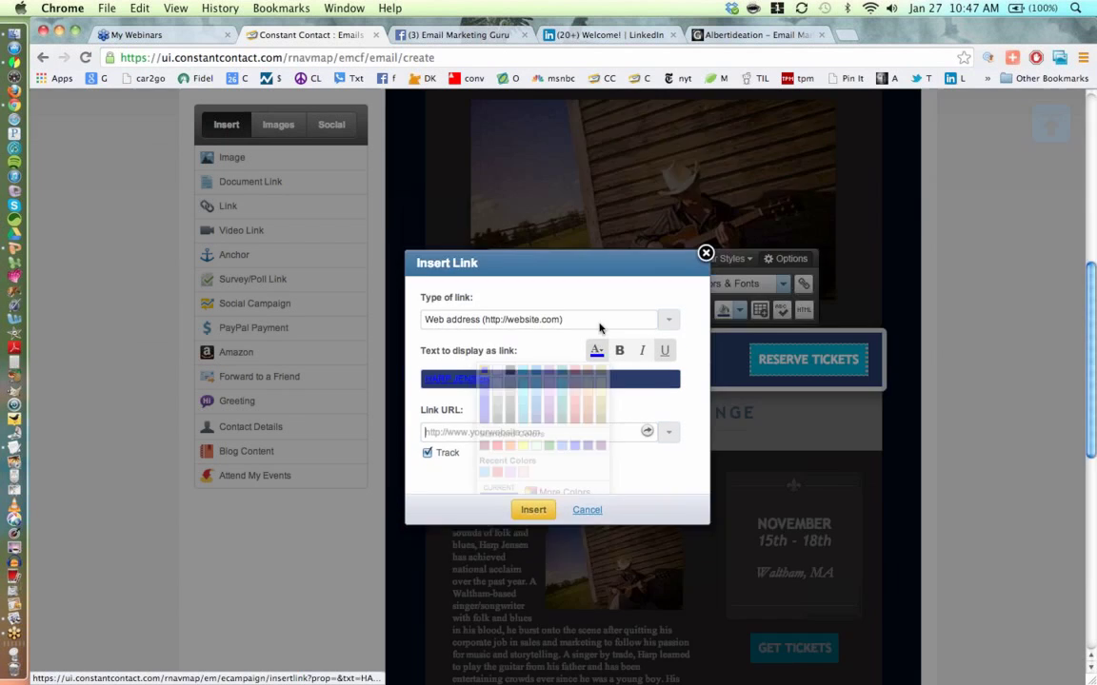
click(600, 385)
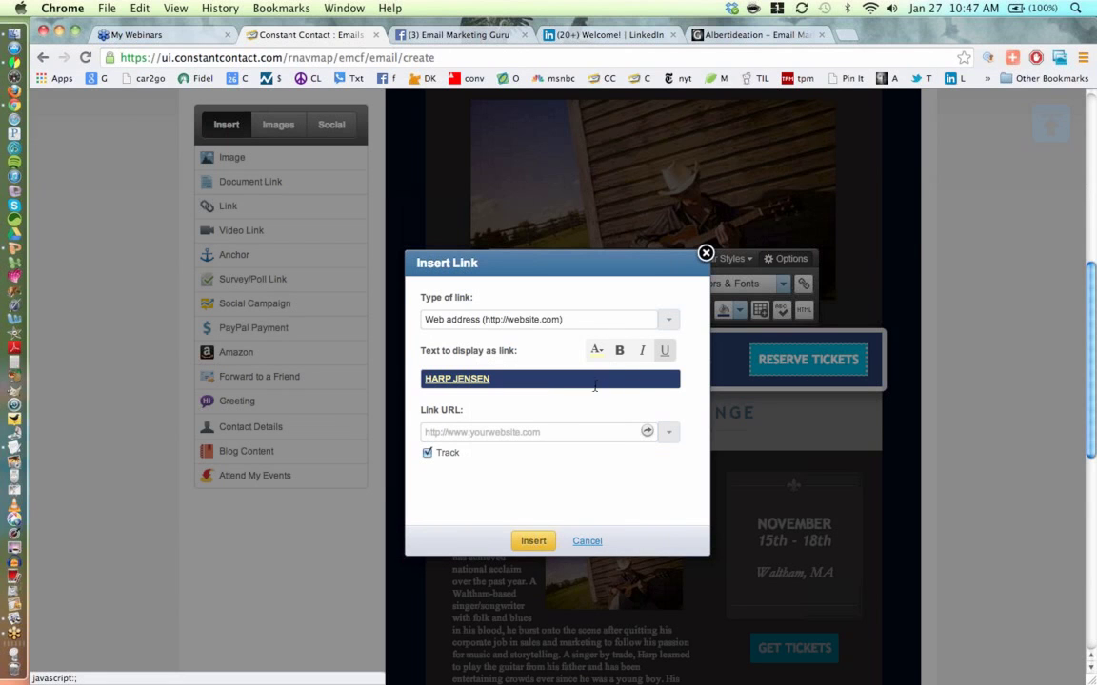
click(477, 434)
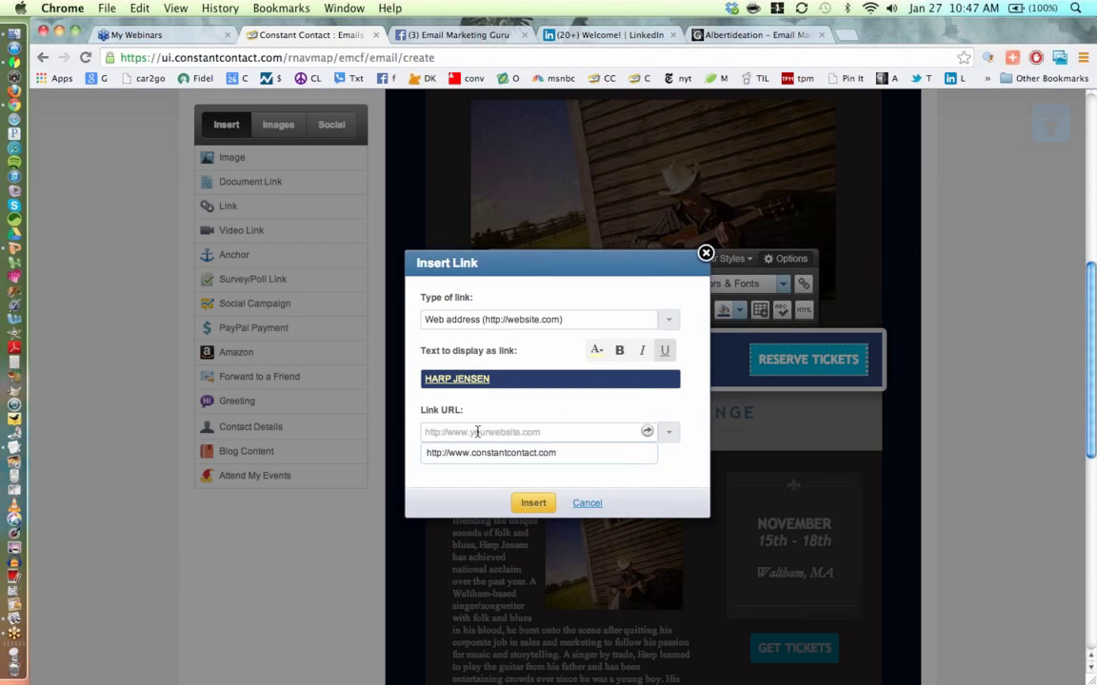
click(483, 453)
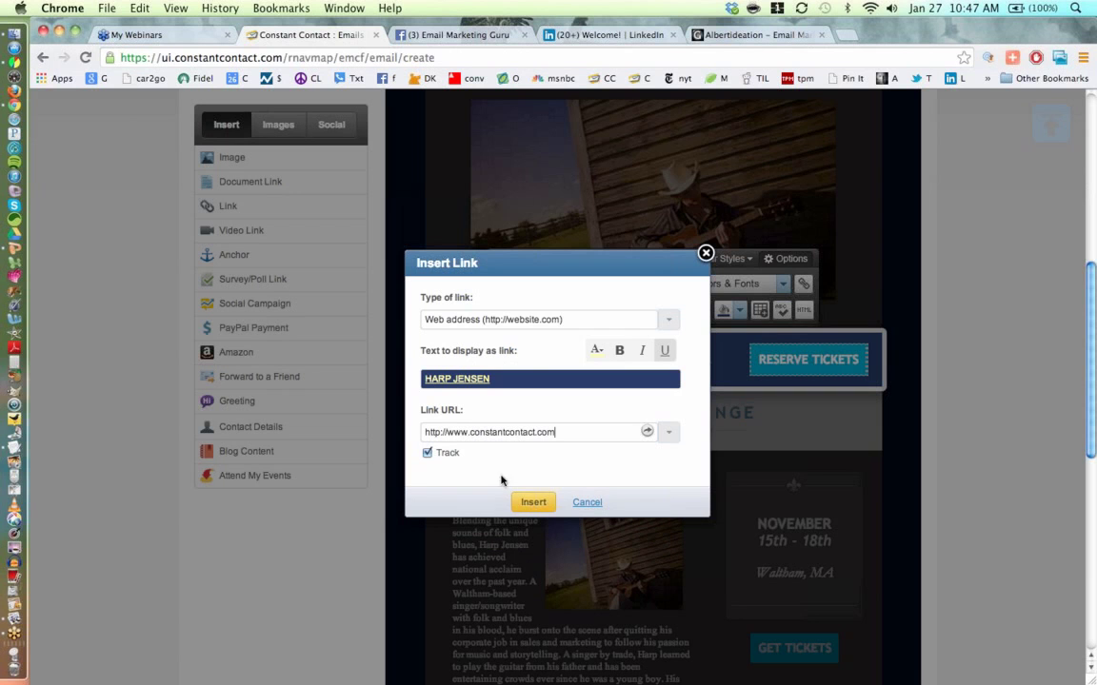
click(531, 503)
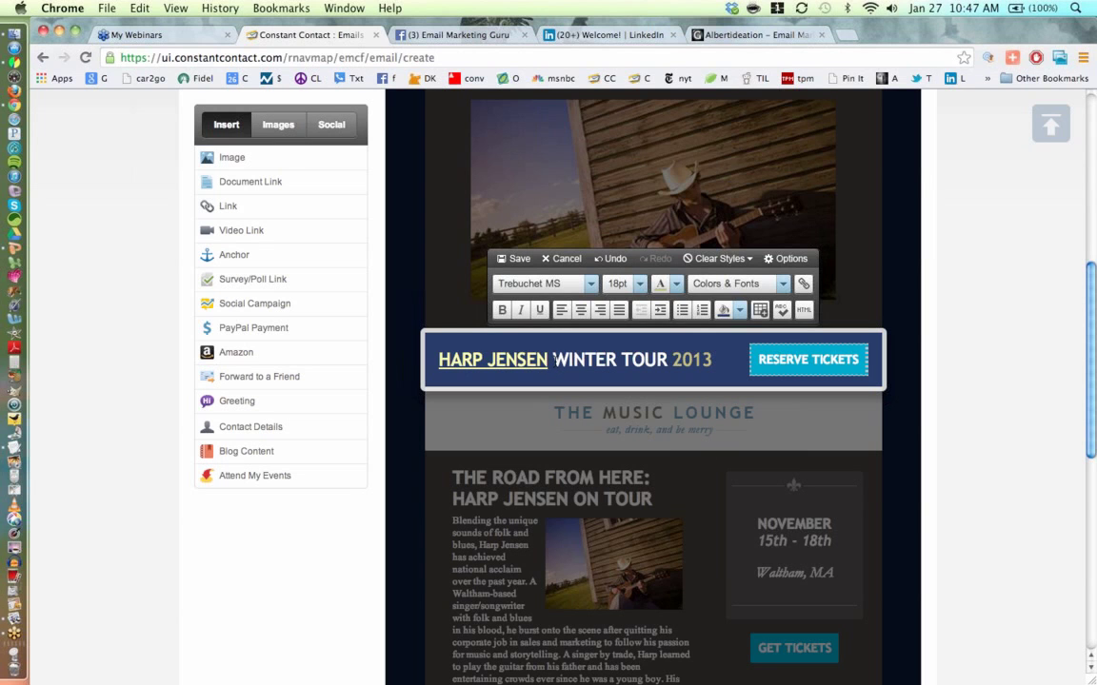
- Add a new 'Contact me' line after 2013 in the tour banner
drag(554, 359, 568, 360)
click(719, 359)
key(Return)
text(Contact me)
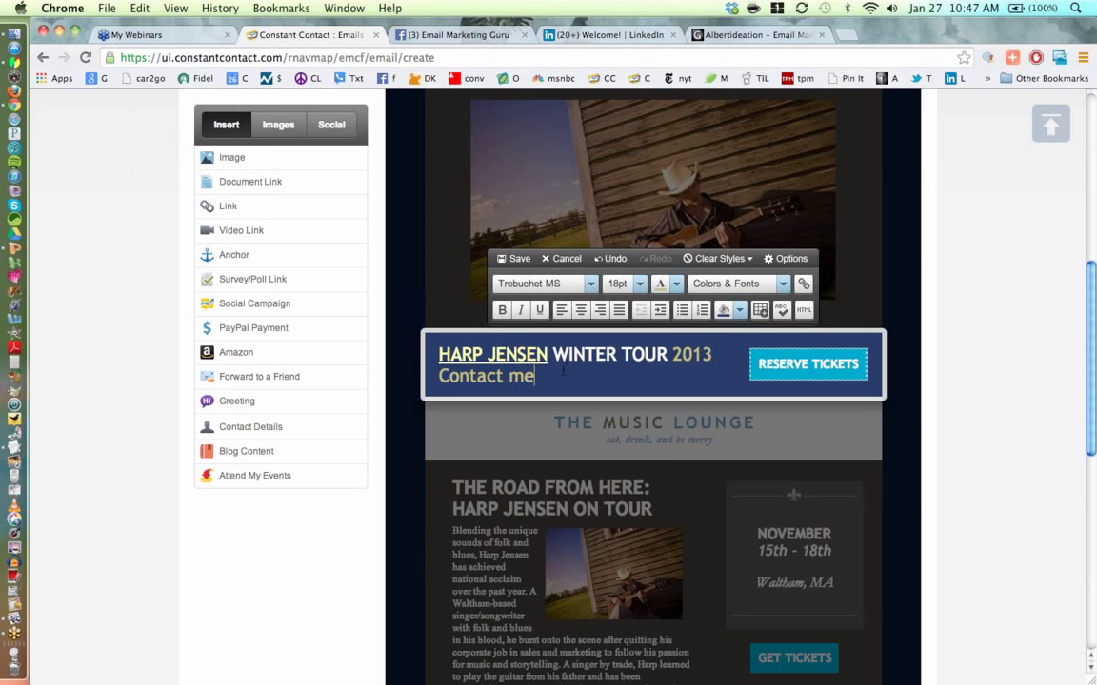
drag(535, 377, 437, 377)
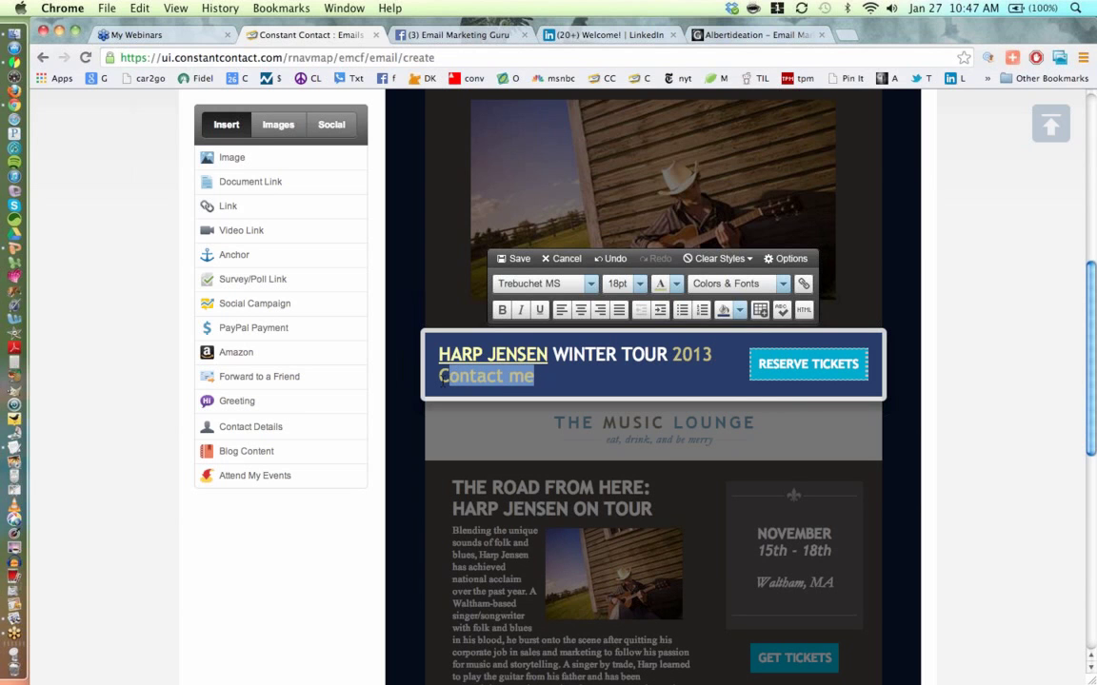
- Make 'Contact me' an e-mail link to the sender's e-mail address
click(803, 285)
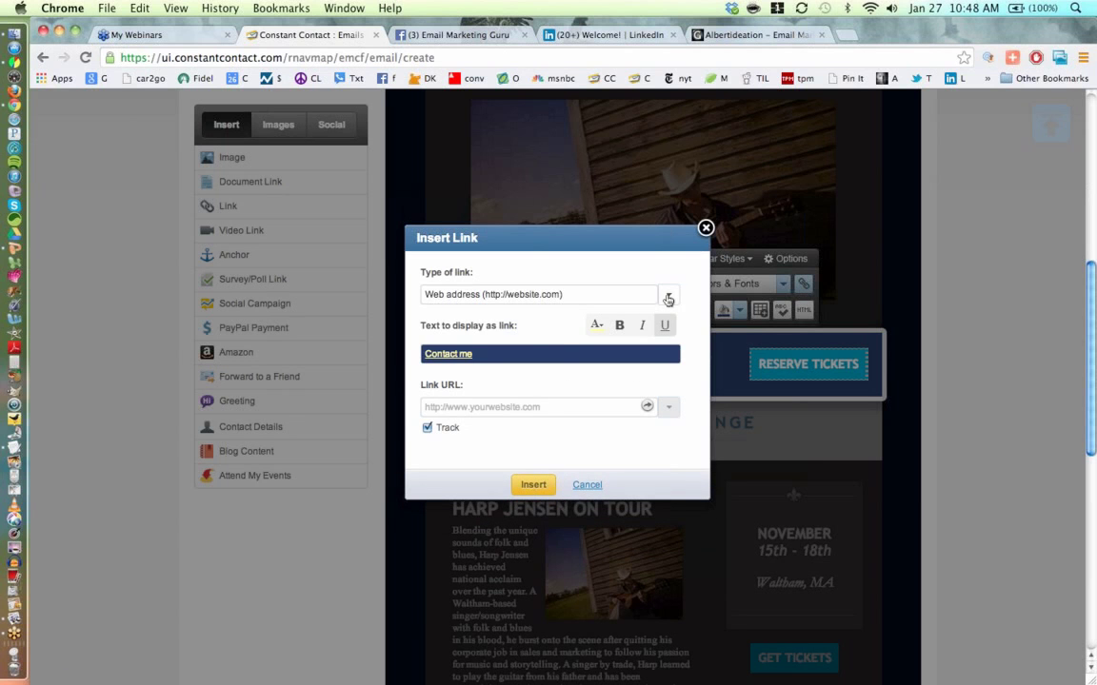
click(668, 297)
click(631, 331)
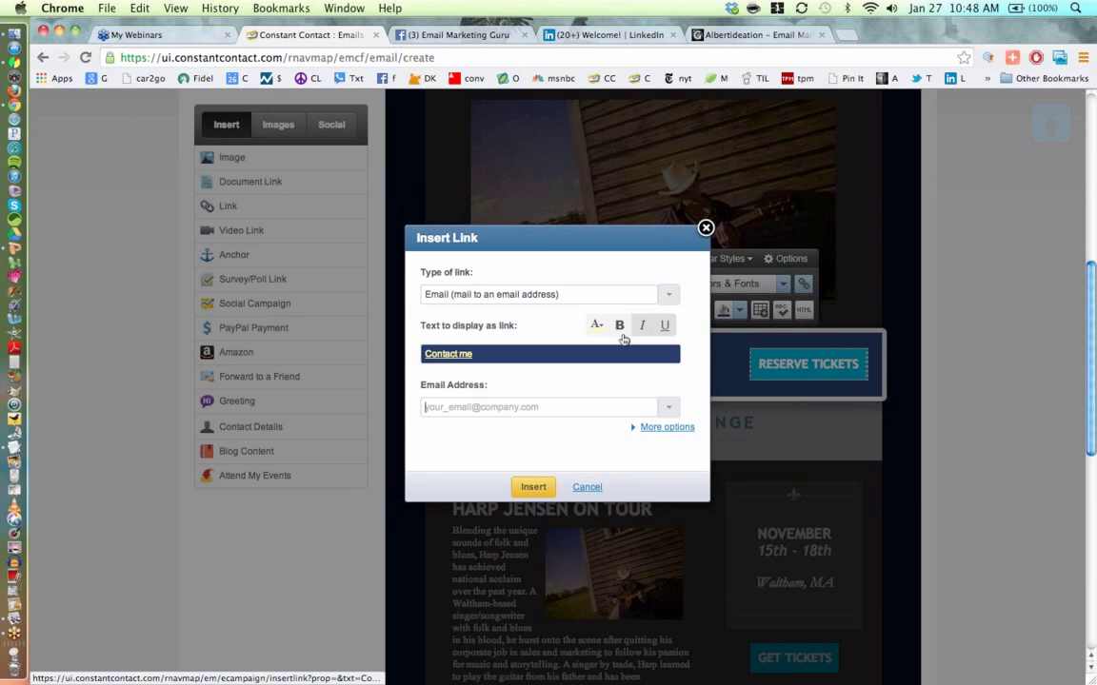
click(534, 407)
text(m)
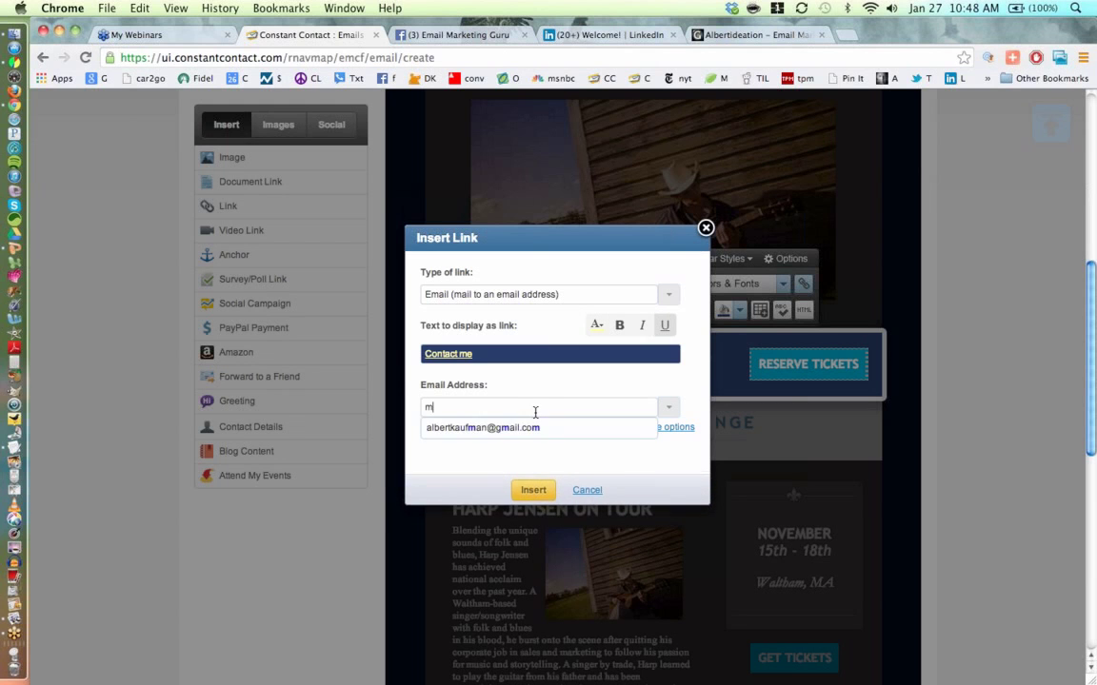
text(yemail@gmail.com)
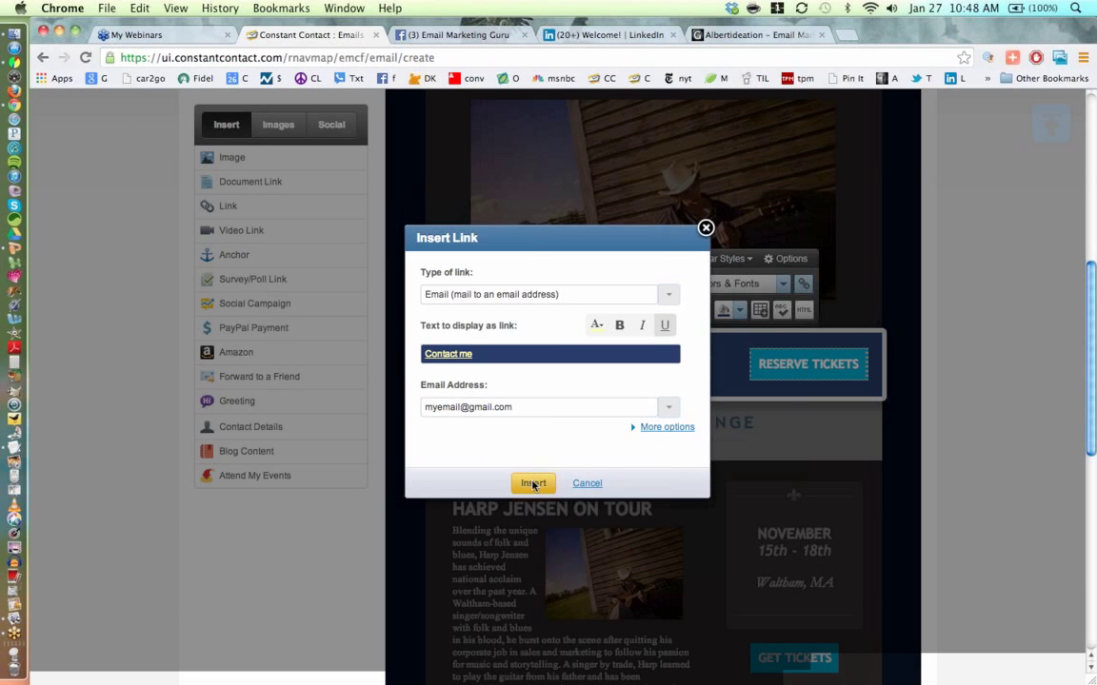
click(532, 483)
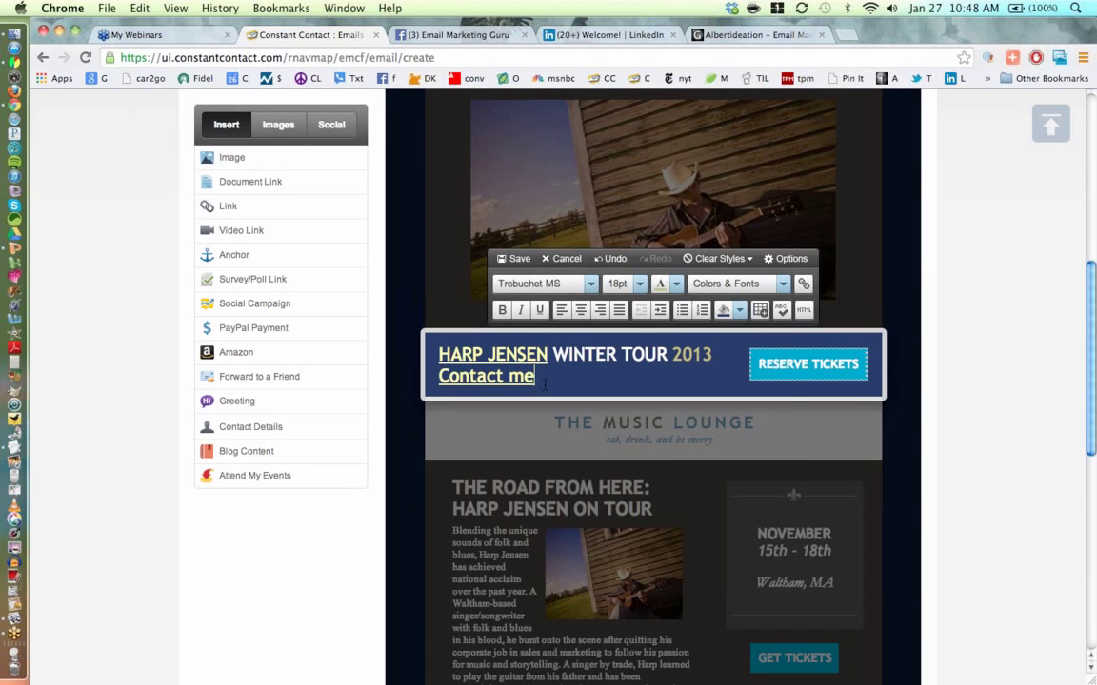
- Make all the banner text light pink and centred
drag(528, 379, 399, 319)
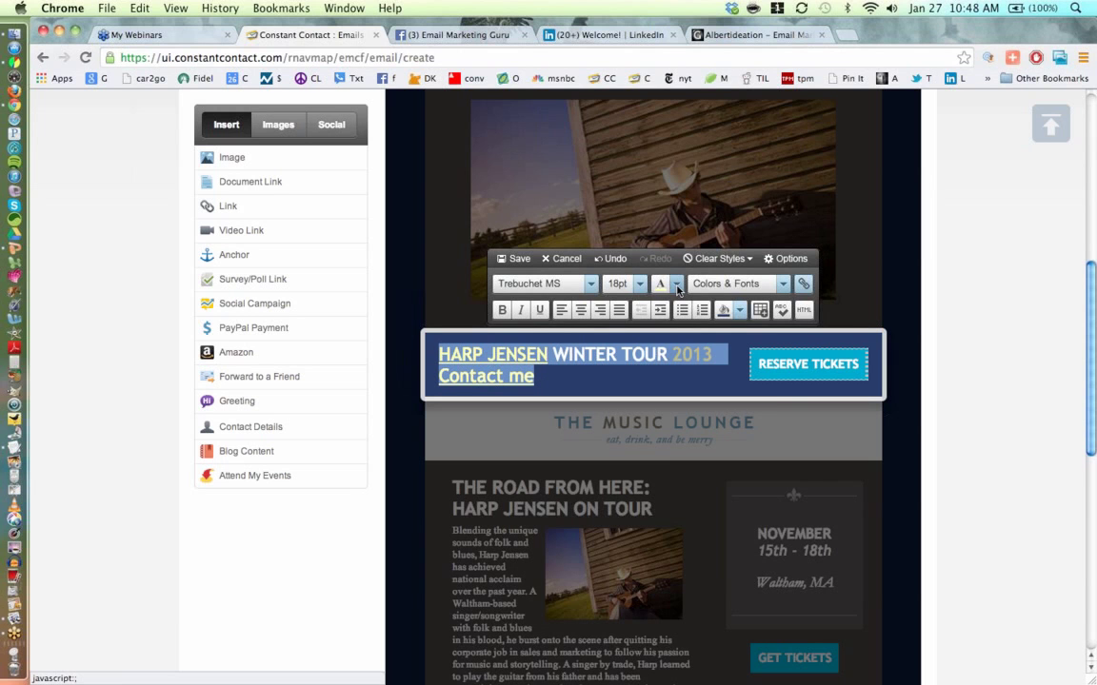
click(676, 283)
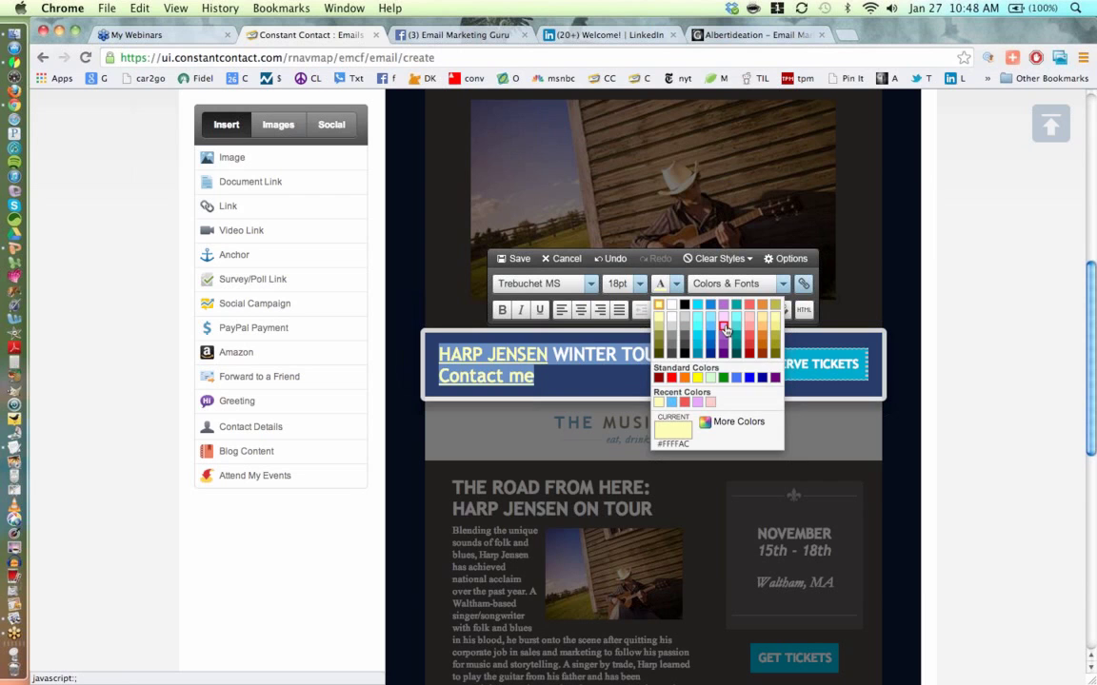
click(725, 329)
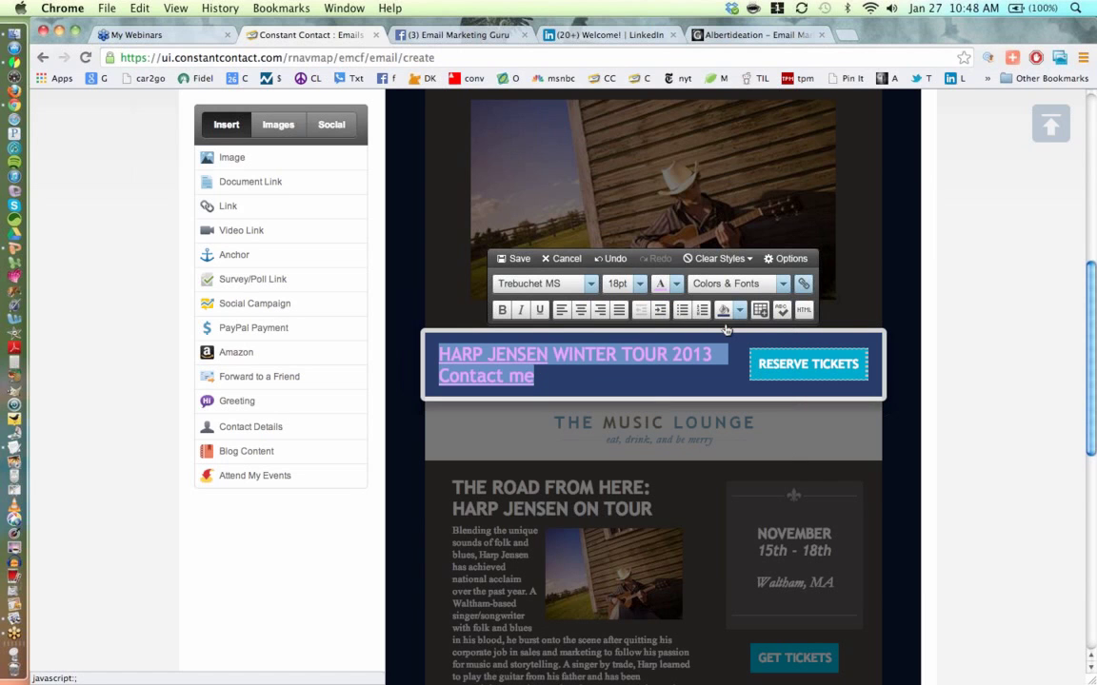
click(582, 311)
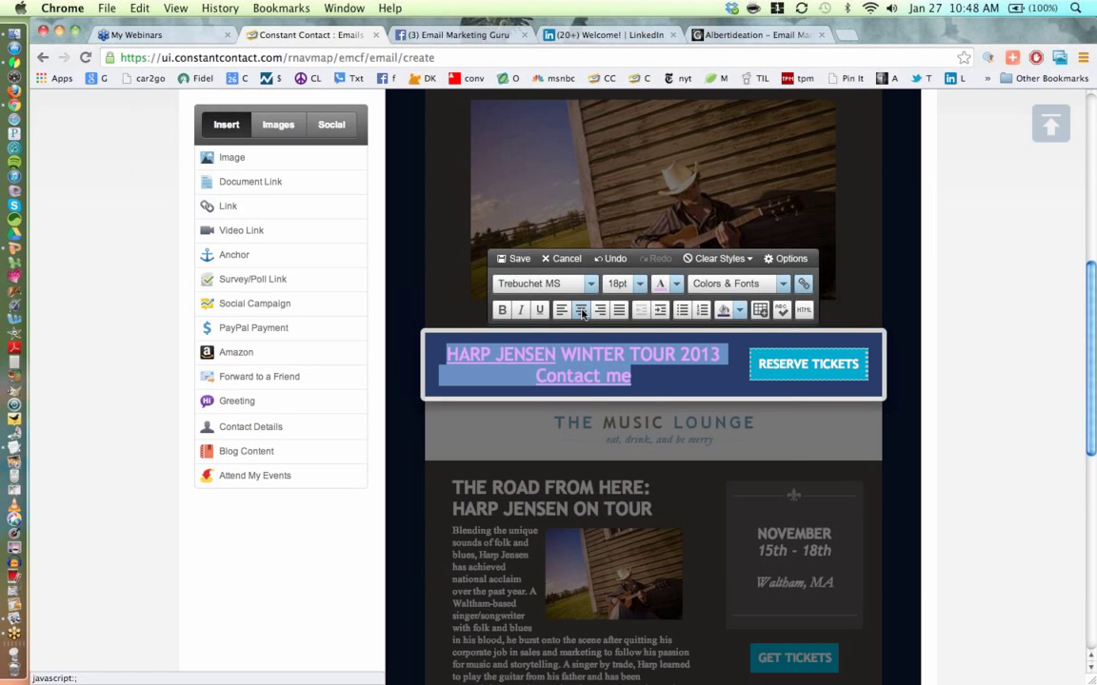
click(739, 311)
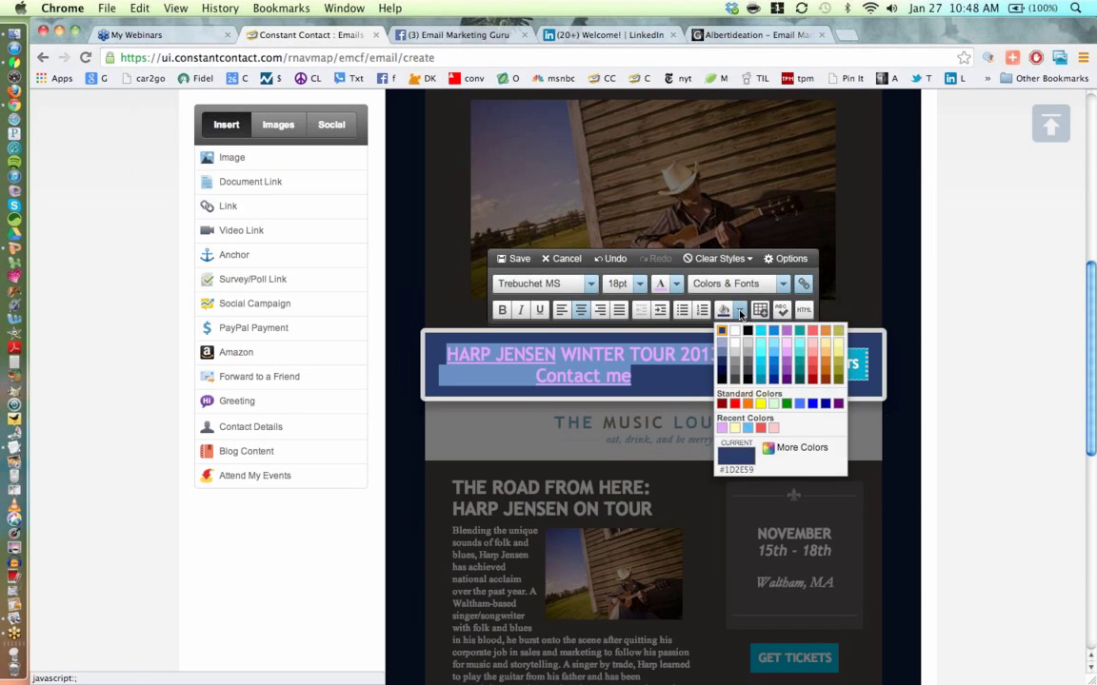
click(739, 312)
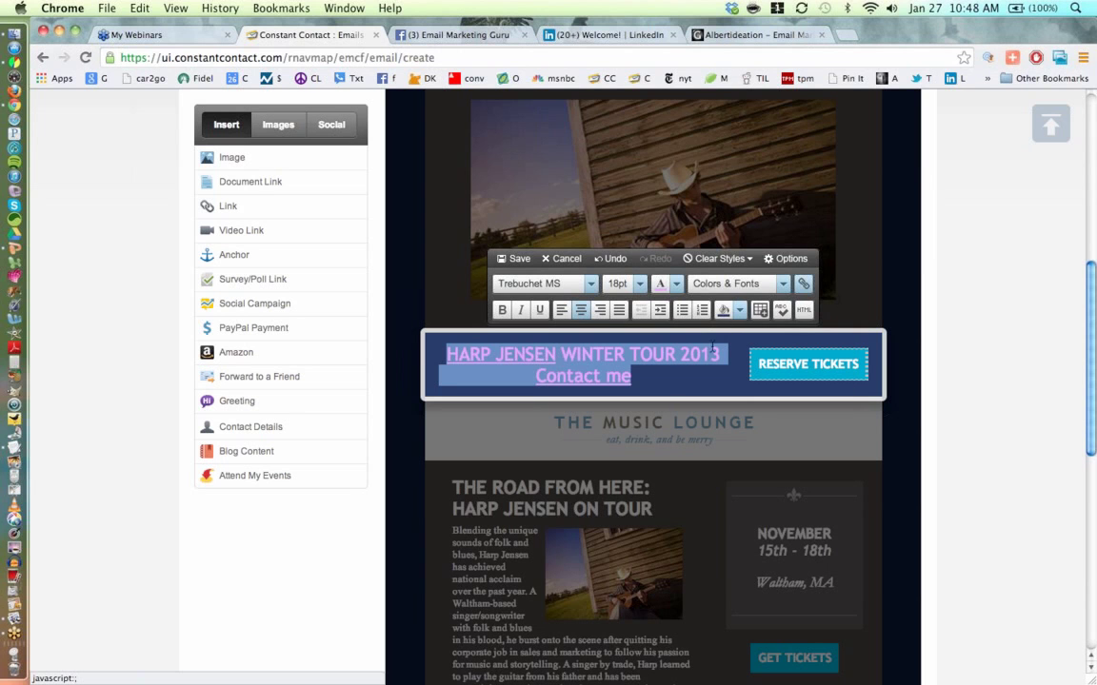
- Add an empty, left-aligned line below 'Contact me'
click(653, 379)
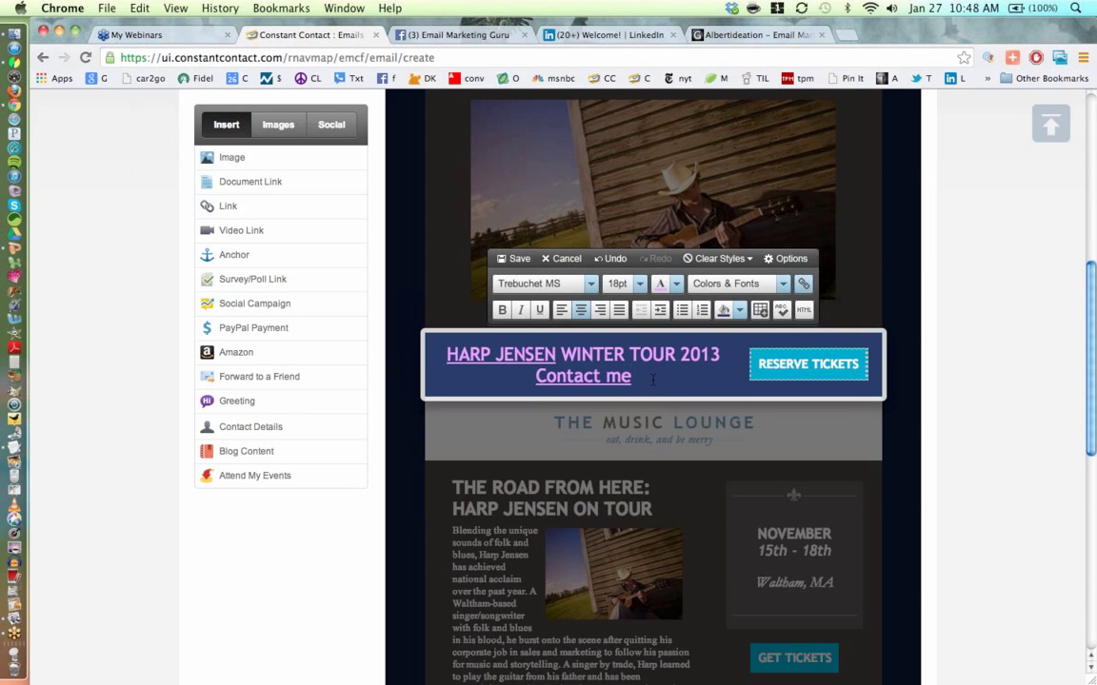
key(Return)
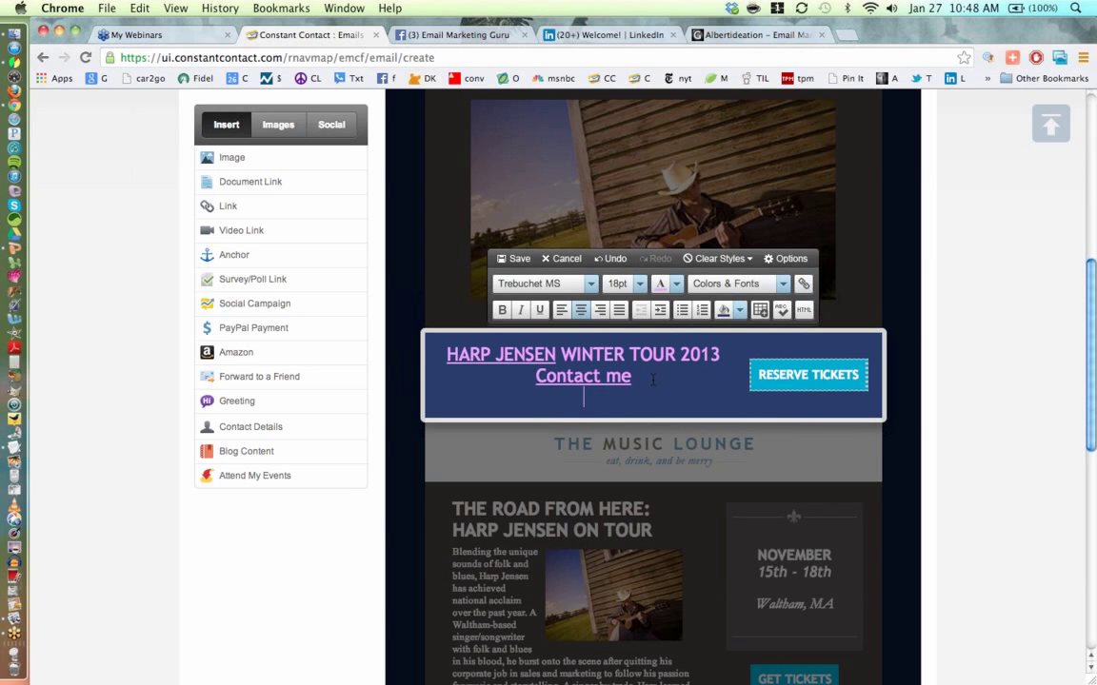
click(564, 313)
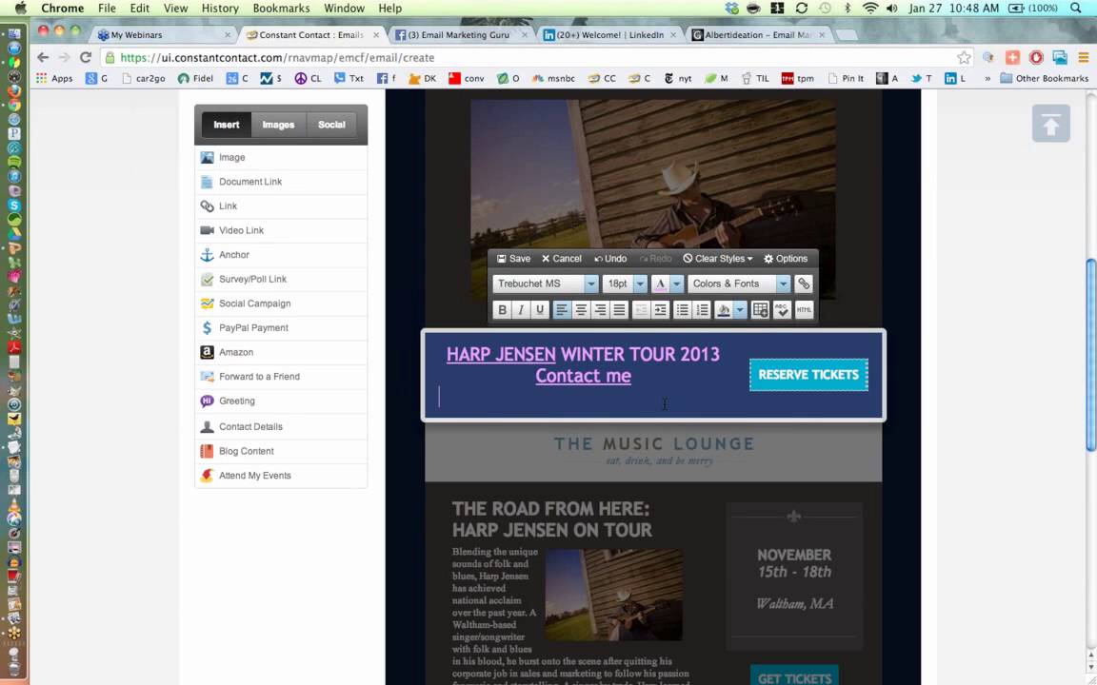
- Insert a 2x2 table below the banner text with 'Contact me' in its first cell
click(760, 310)
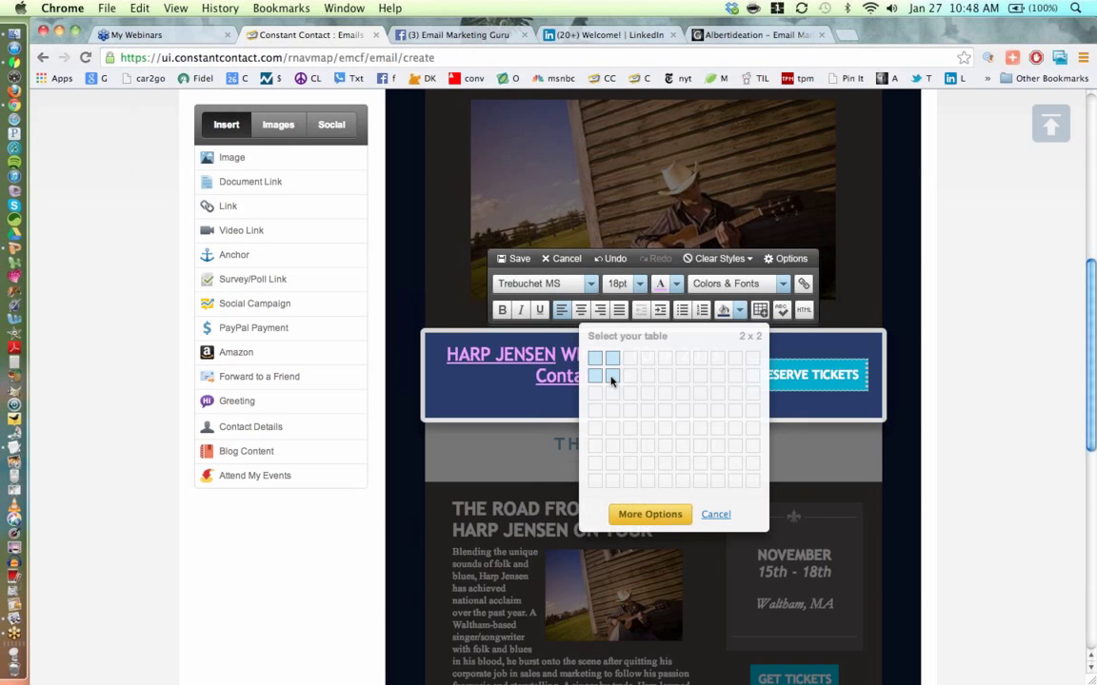
click(611, 380)
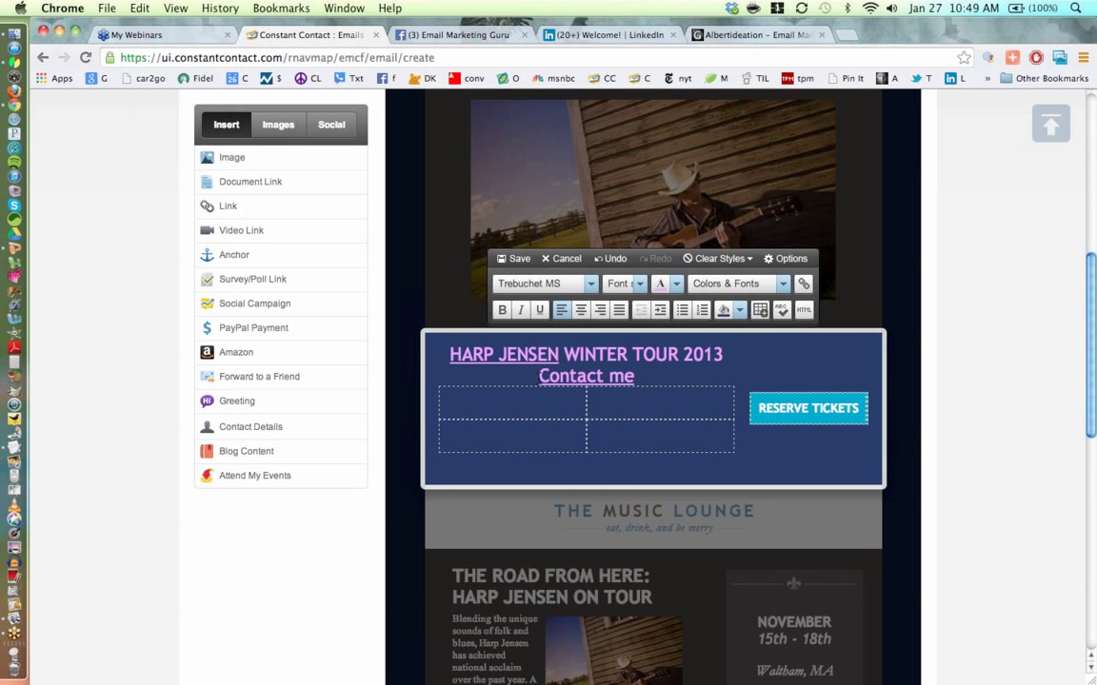
key(BackSpace)
click(499, 408)
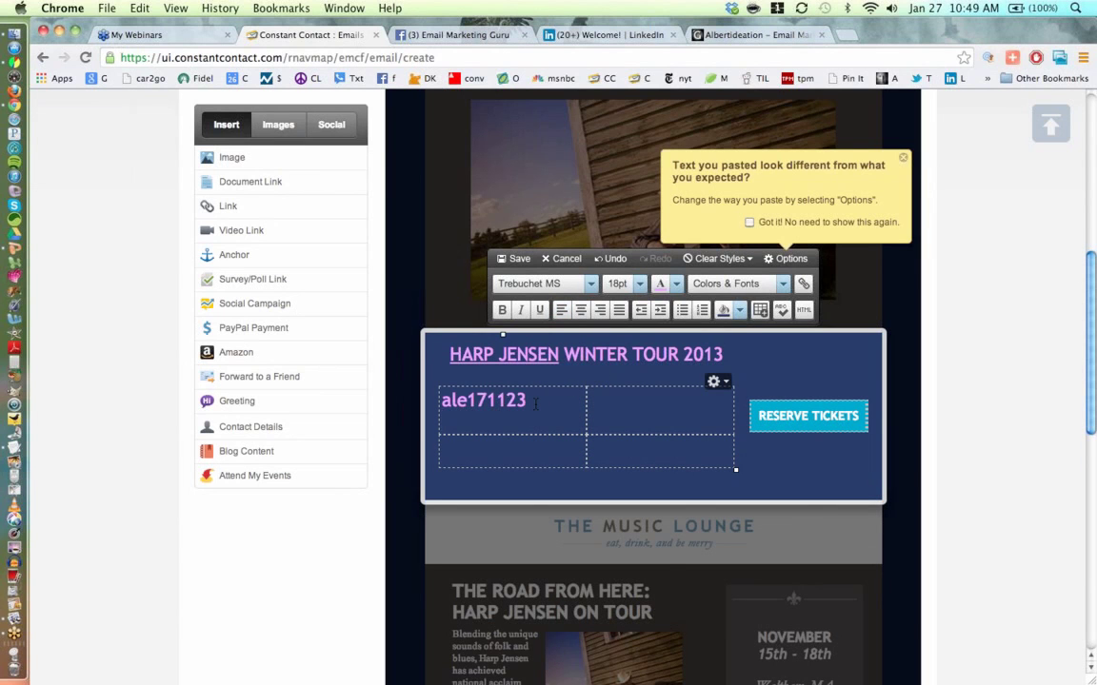
click(749, 222)
click(507, 400)
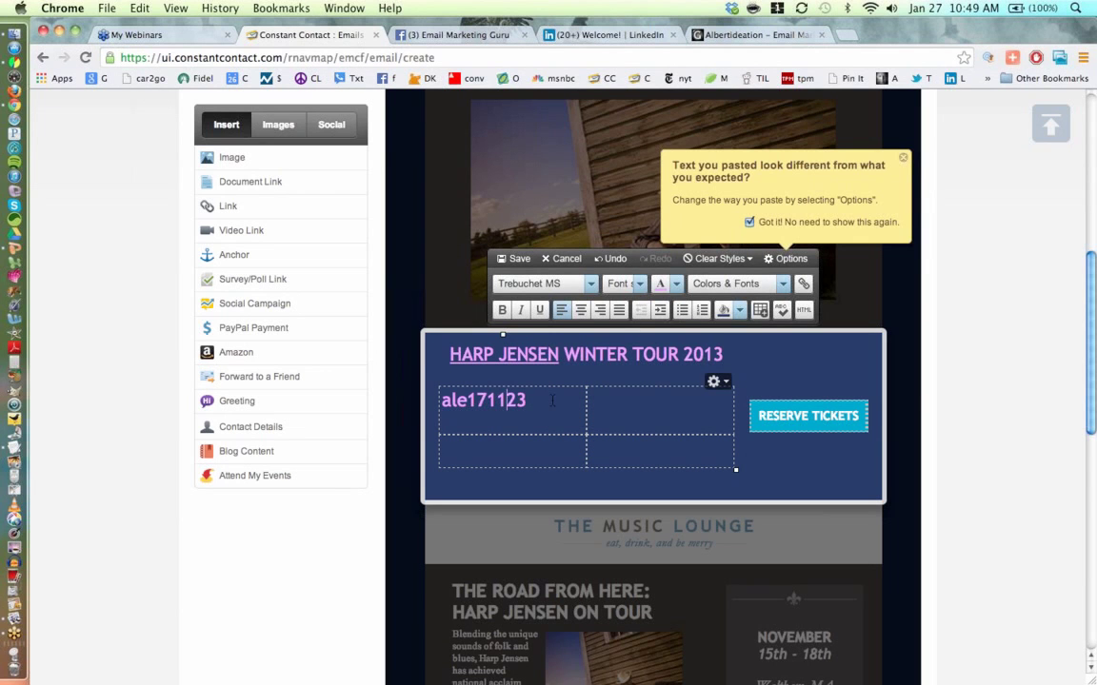
click(596, 447)
click(529, 401)
key(BackSpace)
key(BackSpace)
key(BackSpace)
key(BackSpace)
key(BackSpace)
key(BackSpace)
key(BackSpace)
key(BackSpace)
key(BackSpace)
text(Contact me)
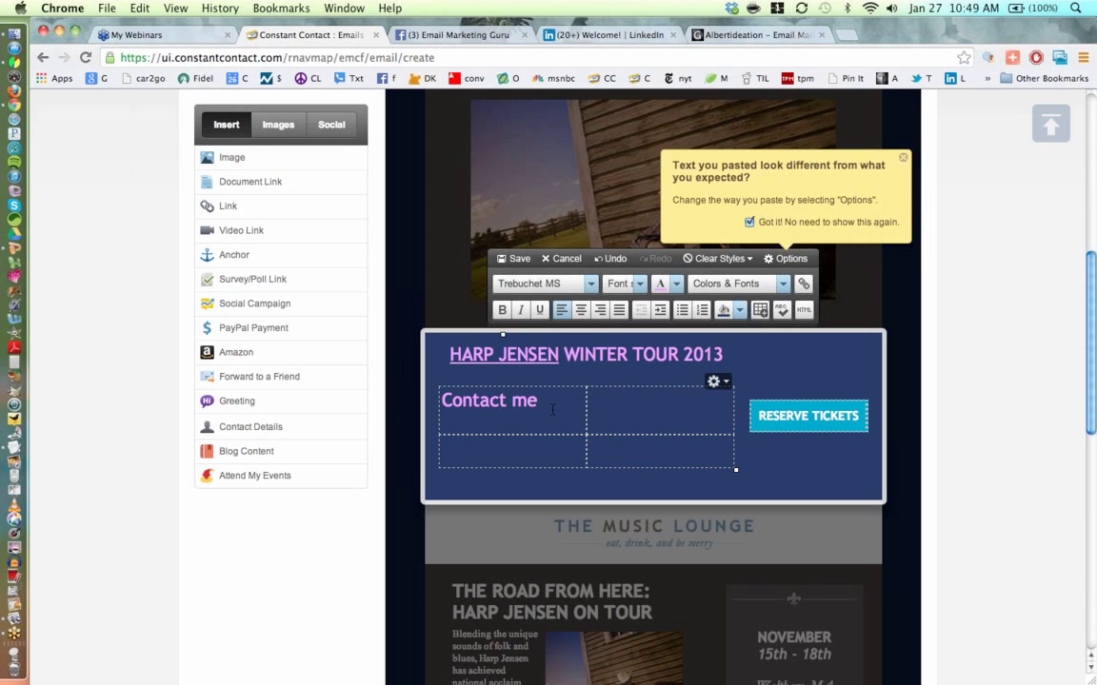
- Insert the goat photo from the image library into the table and save
click(353, 159)
click(401, 329)
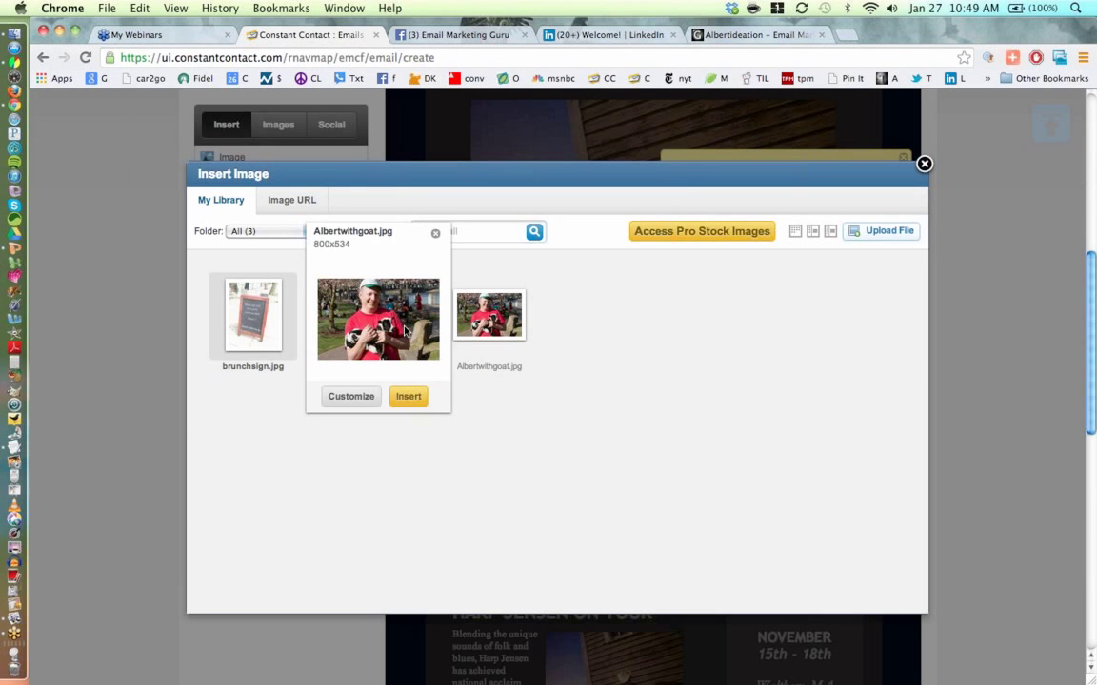
click(408, 396)
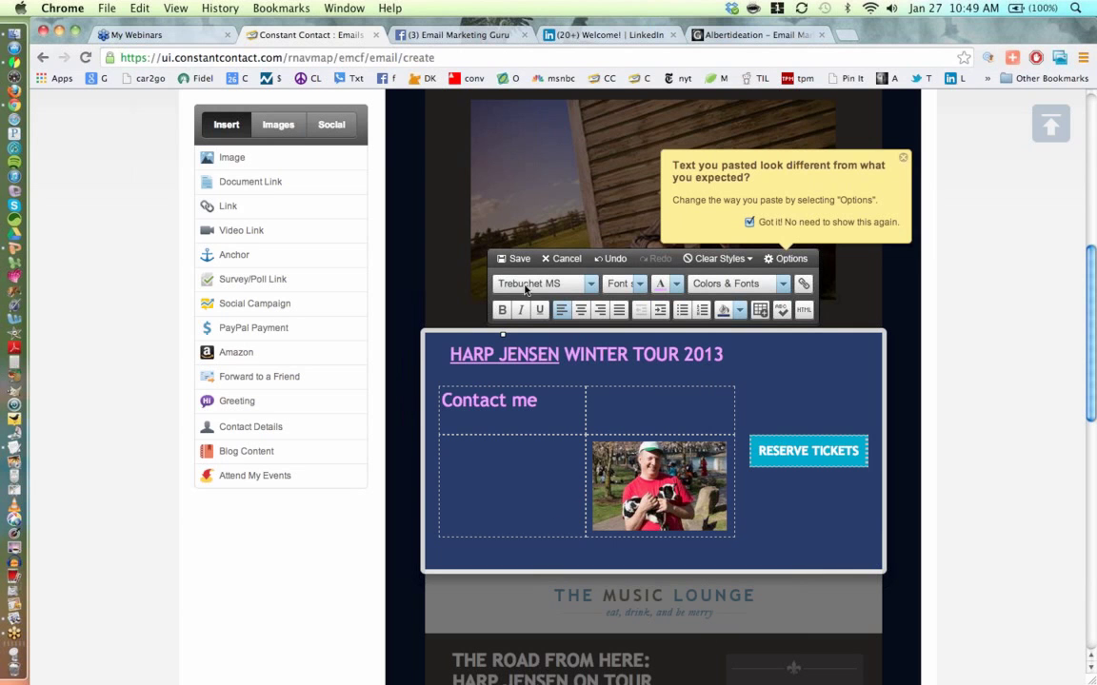
click(511, 260)
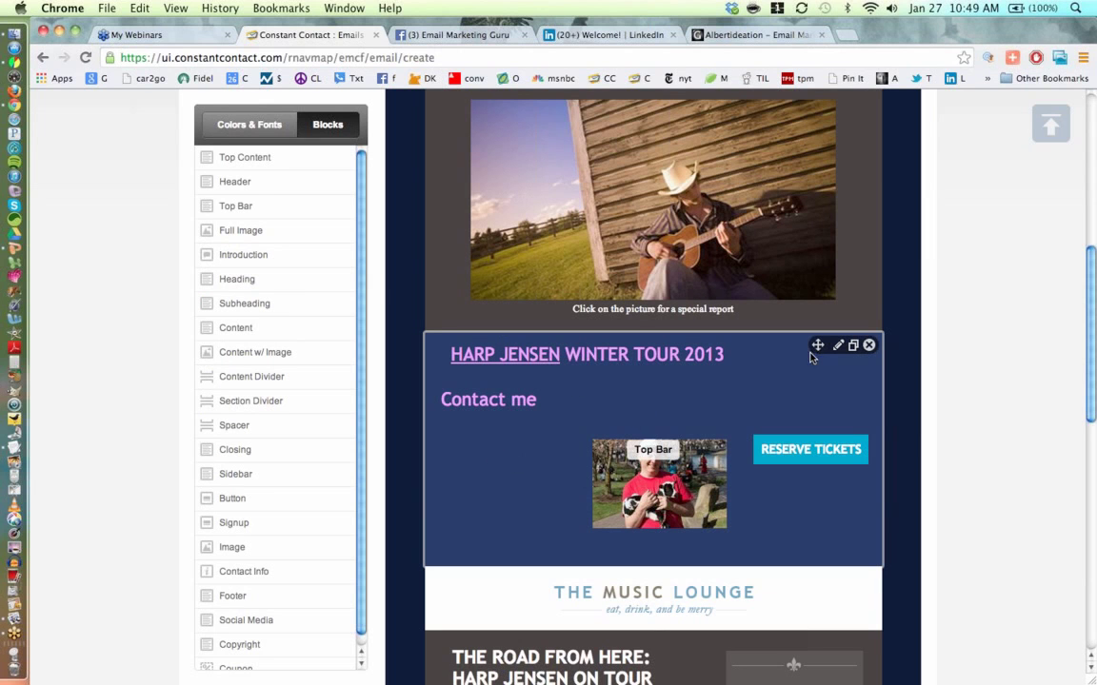
- Move the goat photo beside 'Contact me', put brunchsign.jpg in the lower-left cell, and save
click(673, 400)
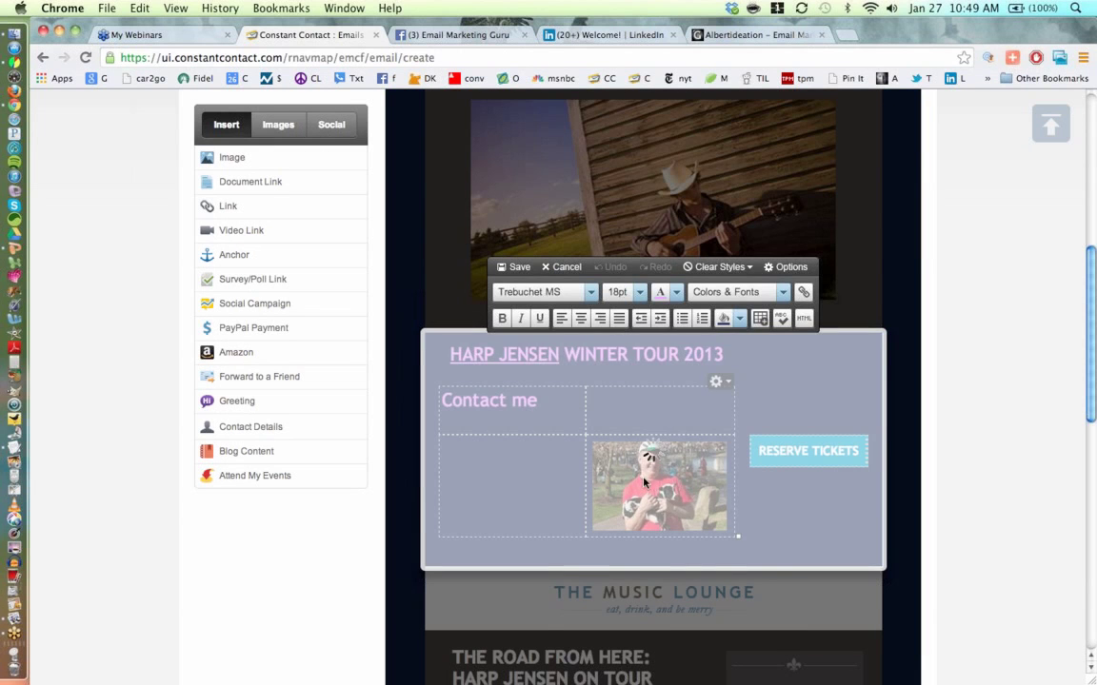
drag(661, 487, 660, 427)
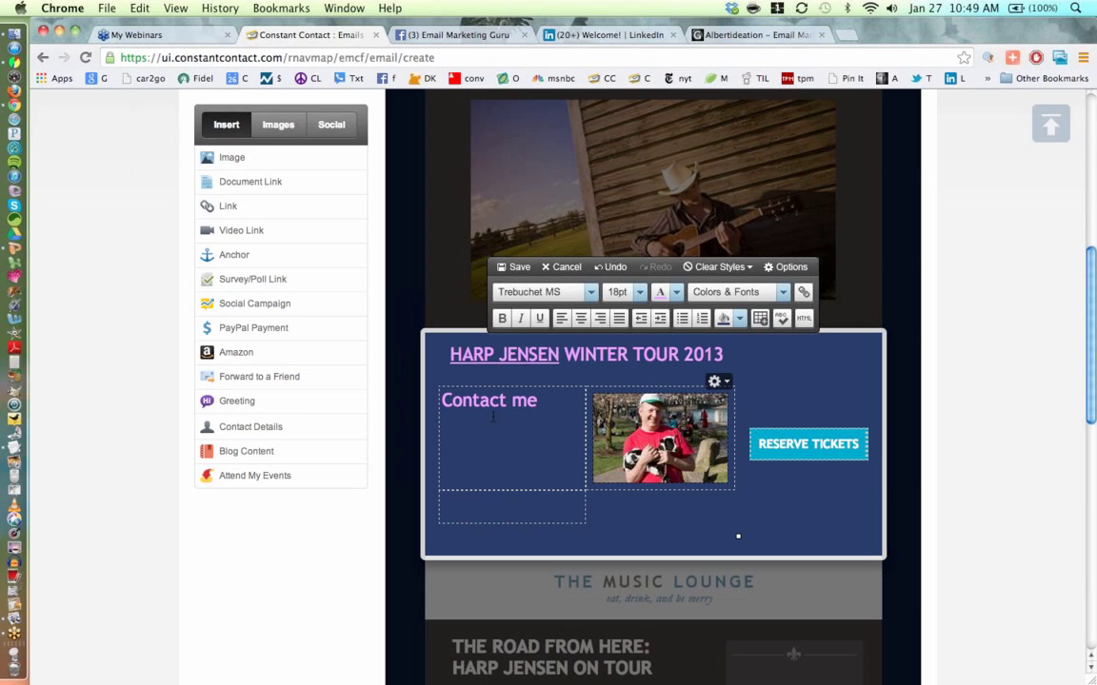
click(504, 511)
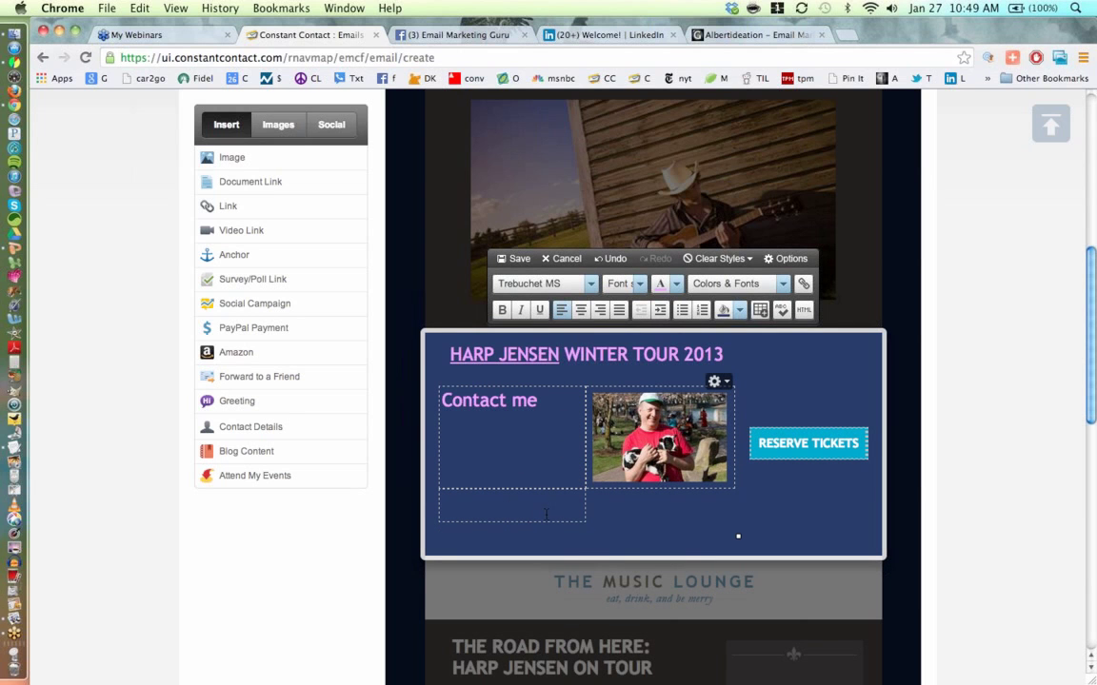
click(353, 158)
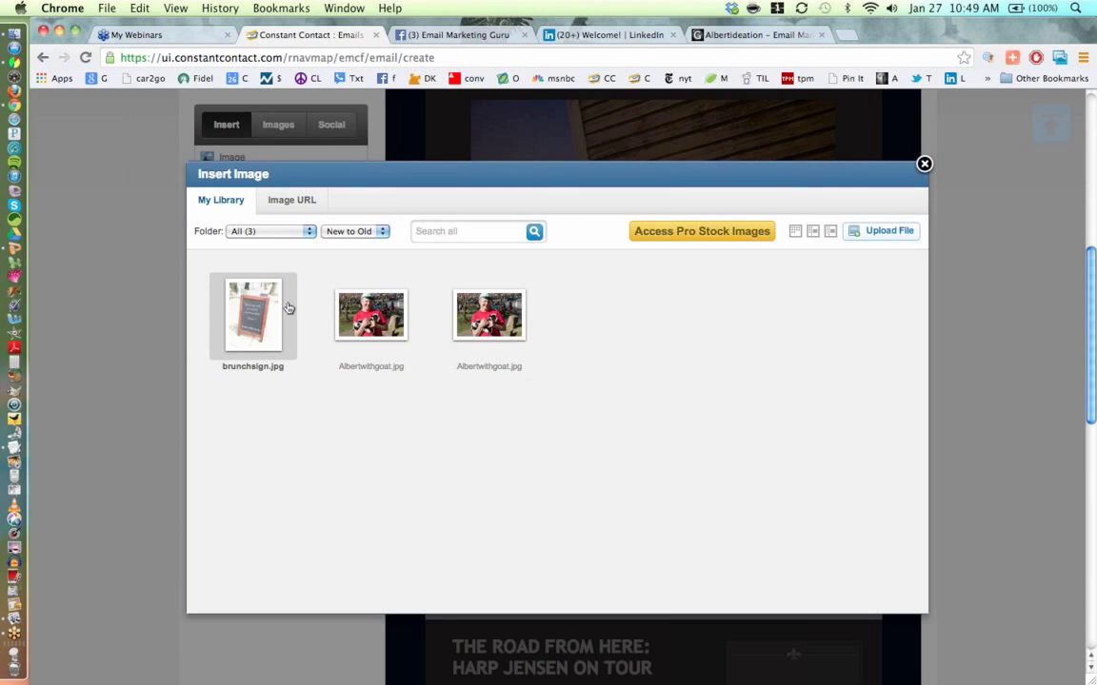
click(238, 280)
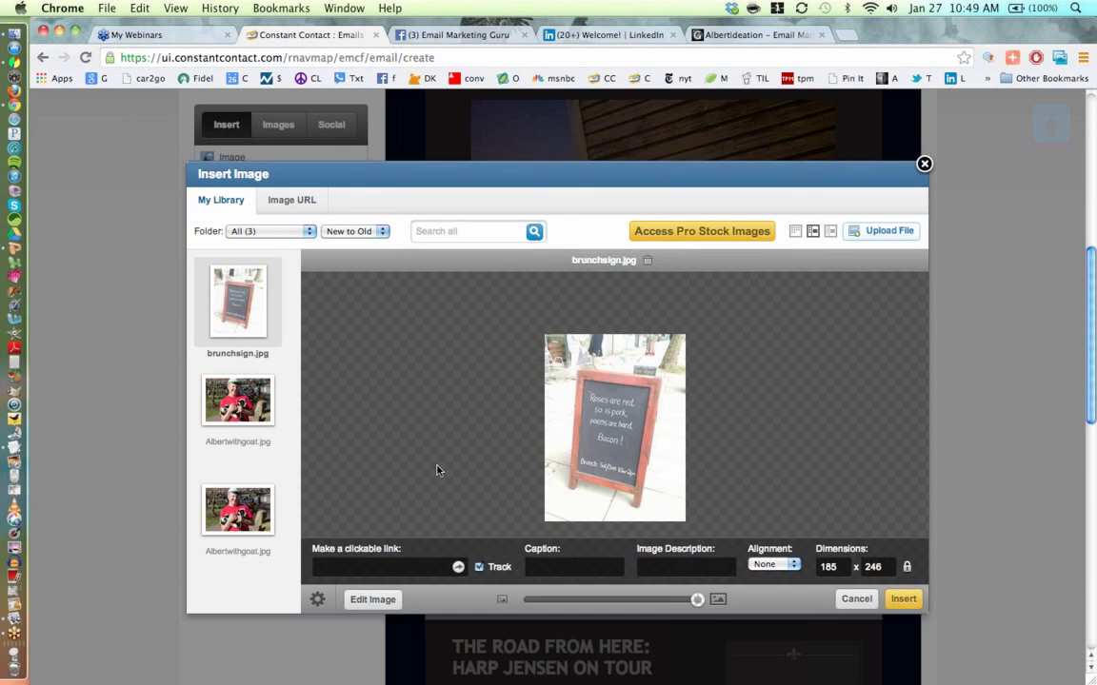
click(902, 599)
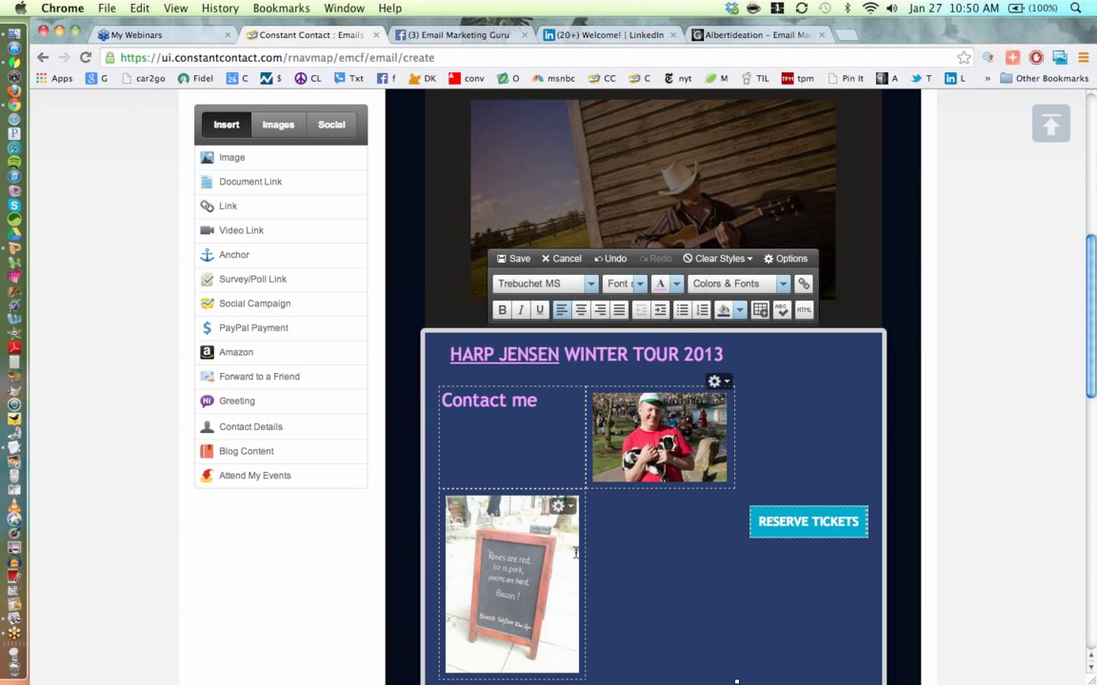
click(511, 260)
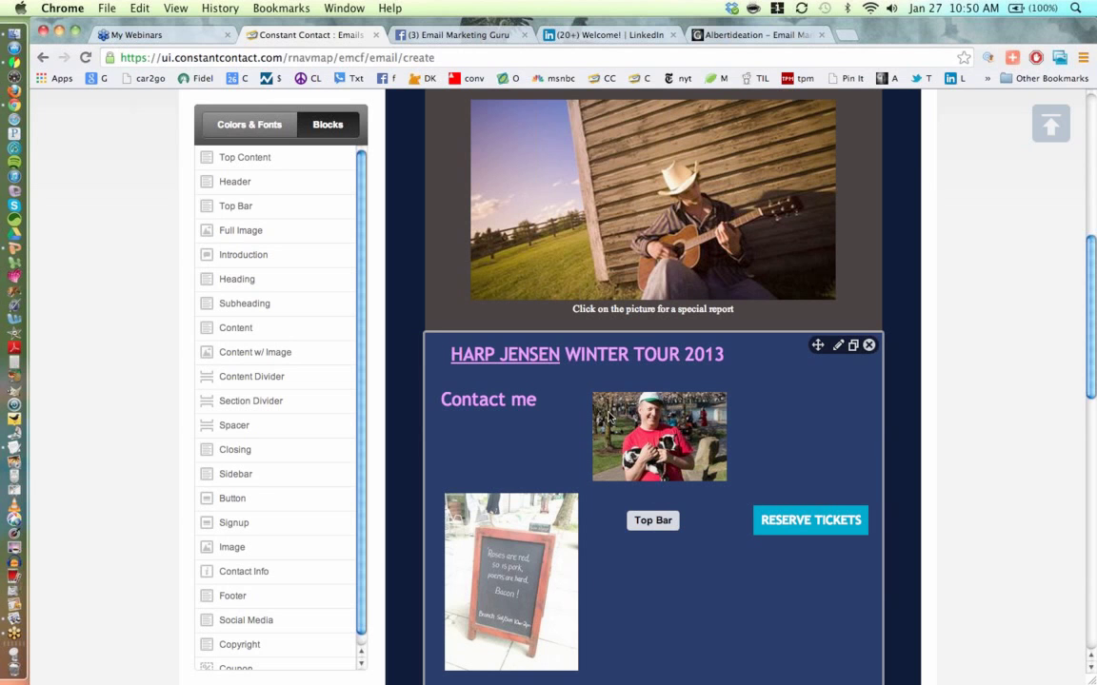
click(742, 438)
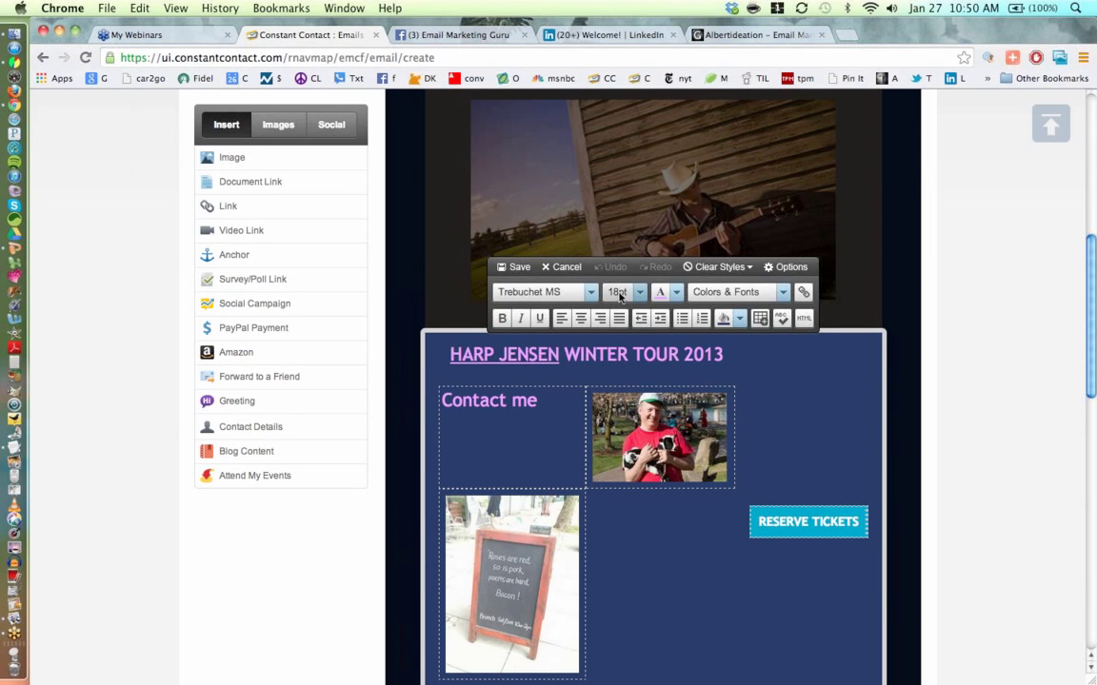
click(562, 267)
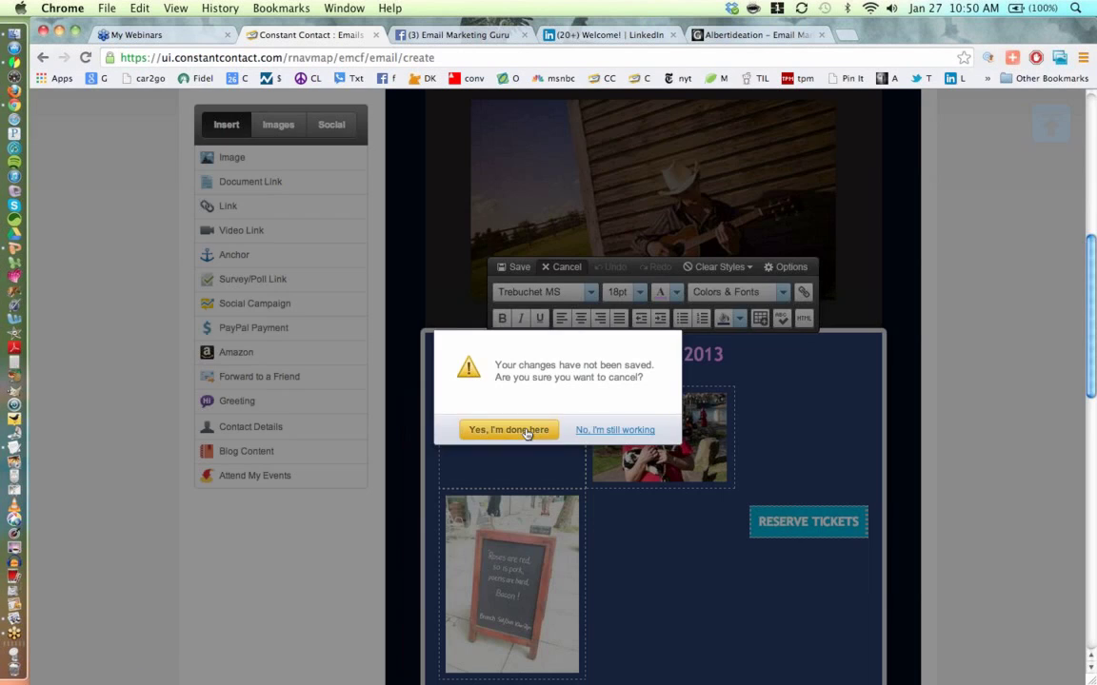
click(539, 430)
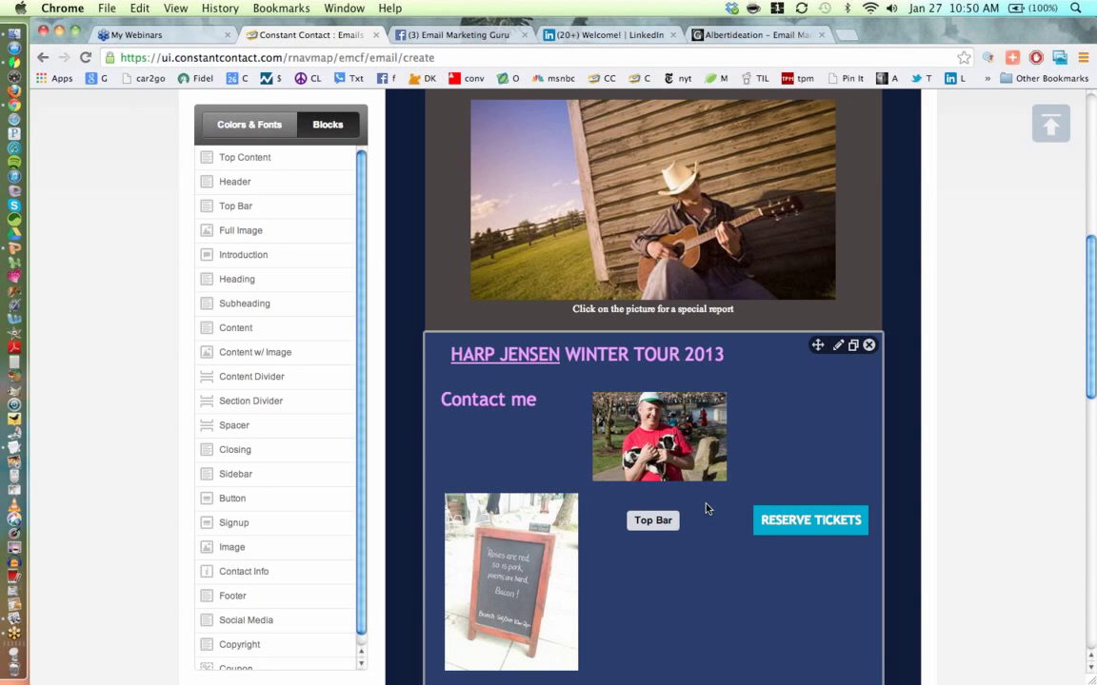
click(868, 344)
click(676, 248)
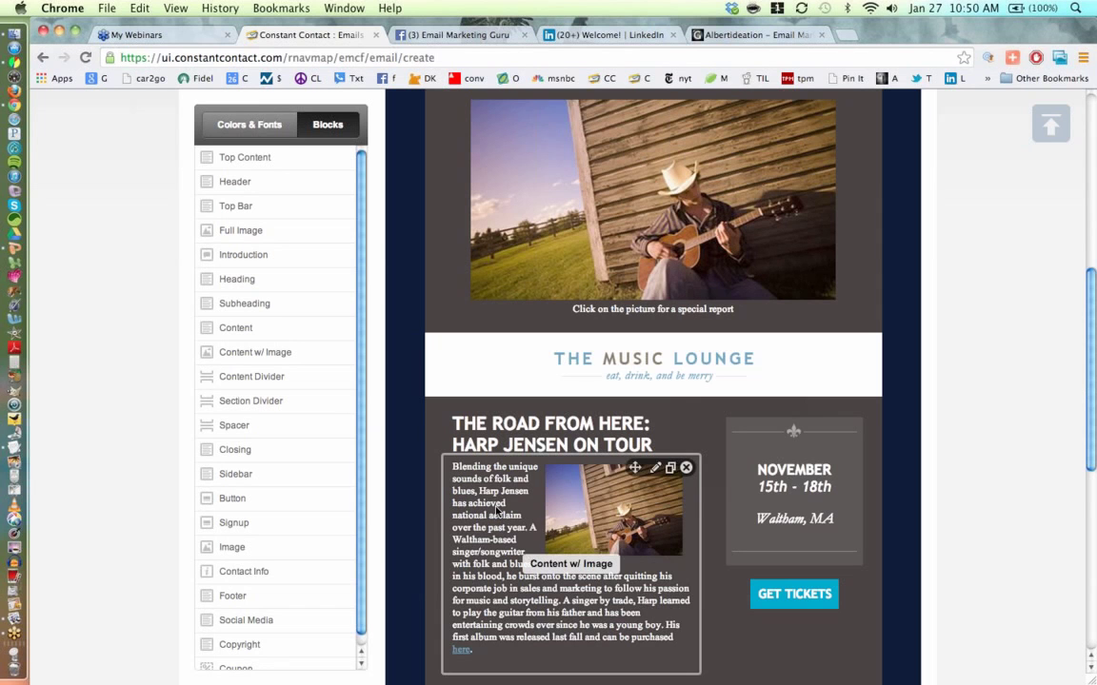
scroll(478, 493, down, 3)
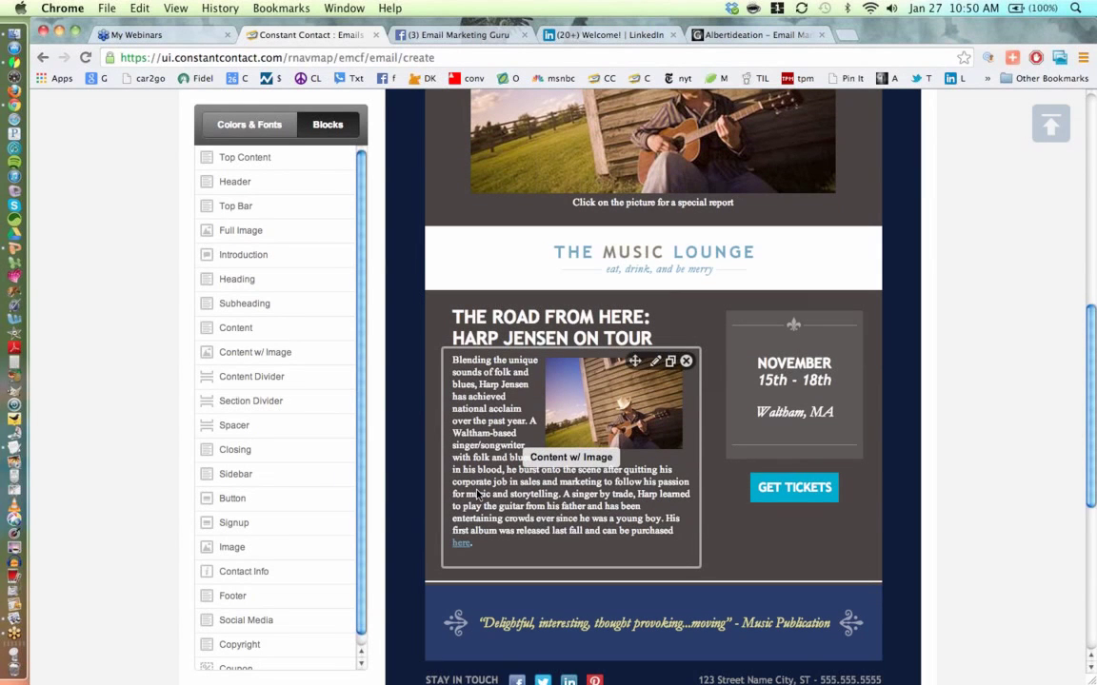
scroll(478, 493, down, 1)
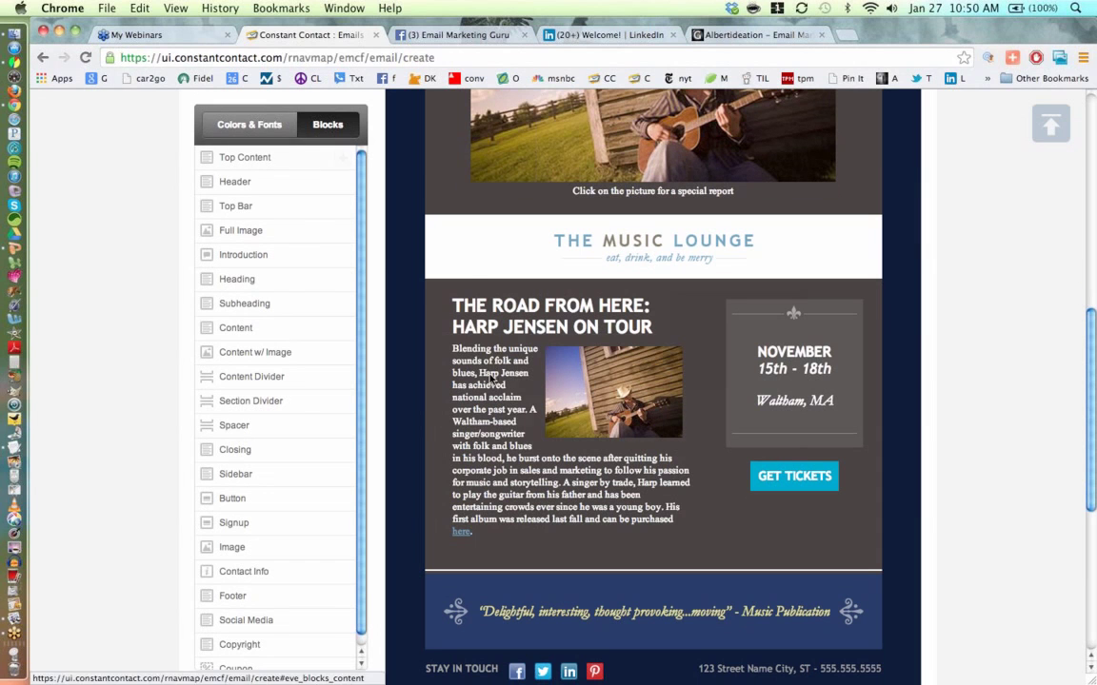
scroll(509, 447, down, 5)
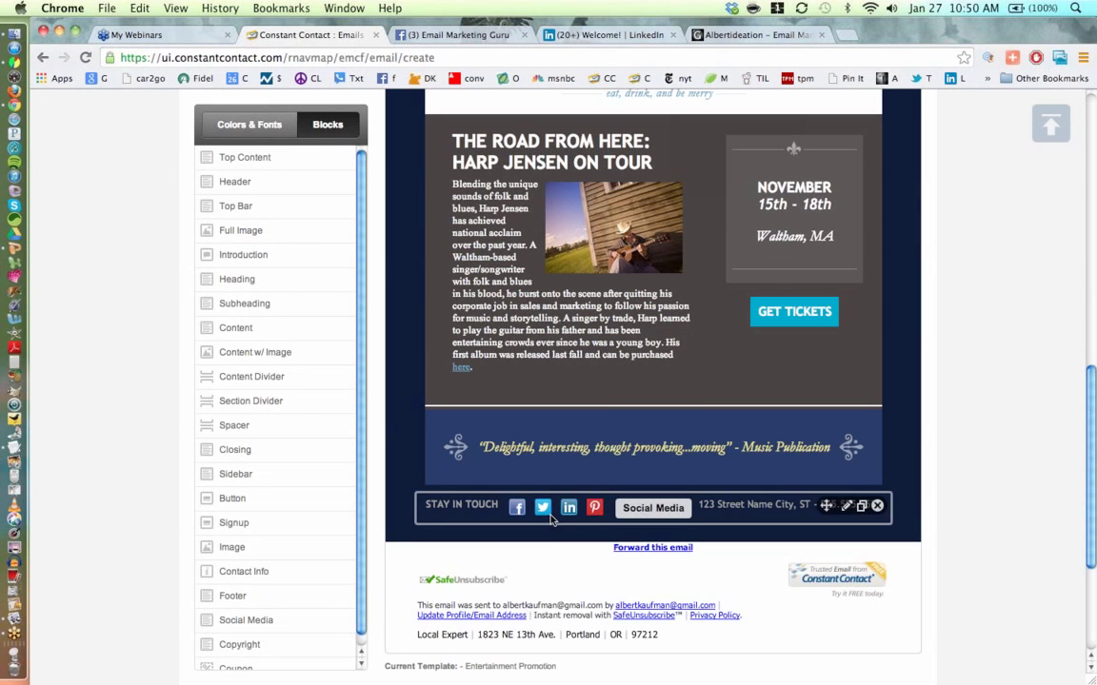
scroll(560, 514, up, 8)
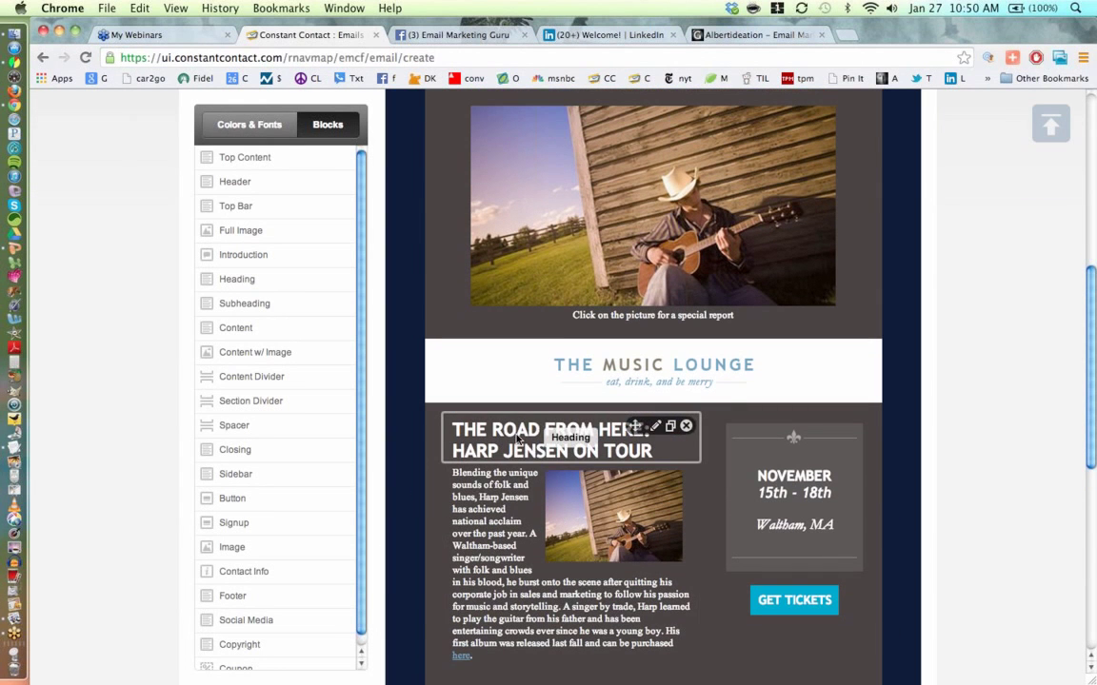
scroll(485, 338, up, 2)
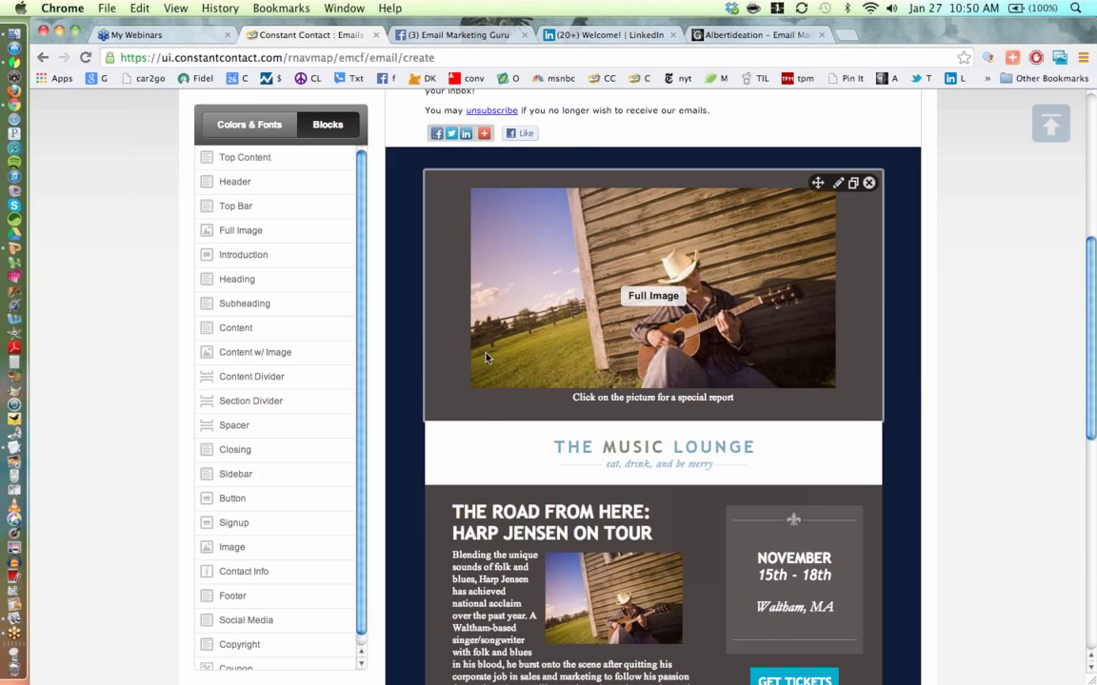
- Add a new line below the Music Lounge header tagline
click(489, 452)
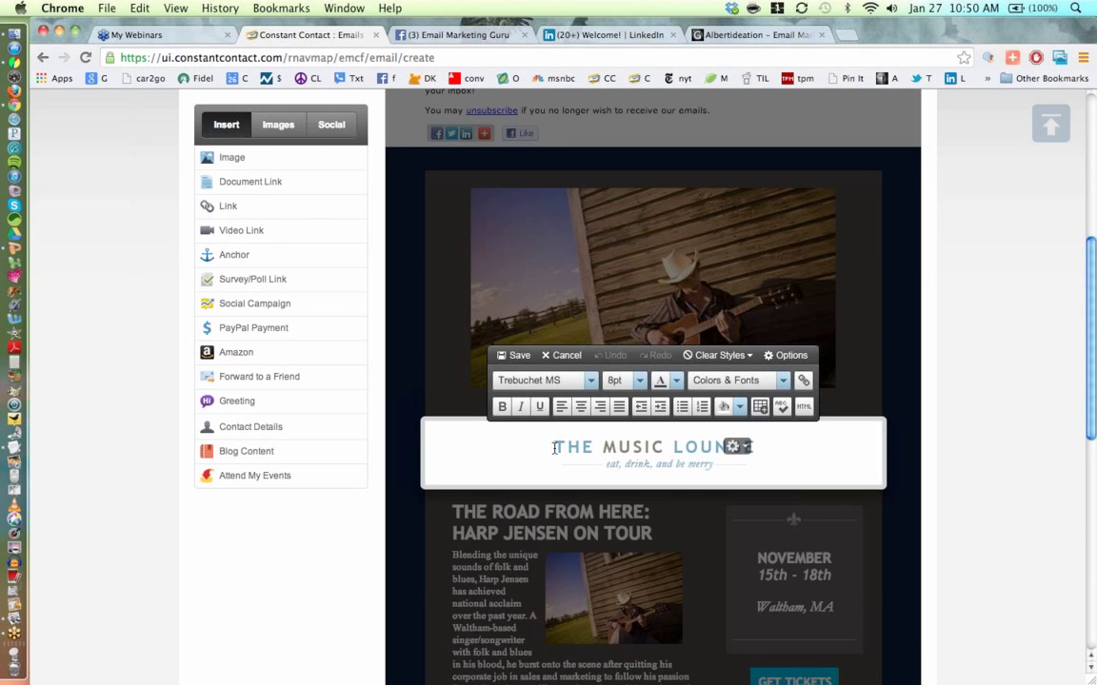
triple_click(733, 458)
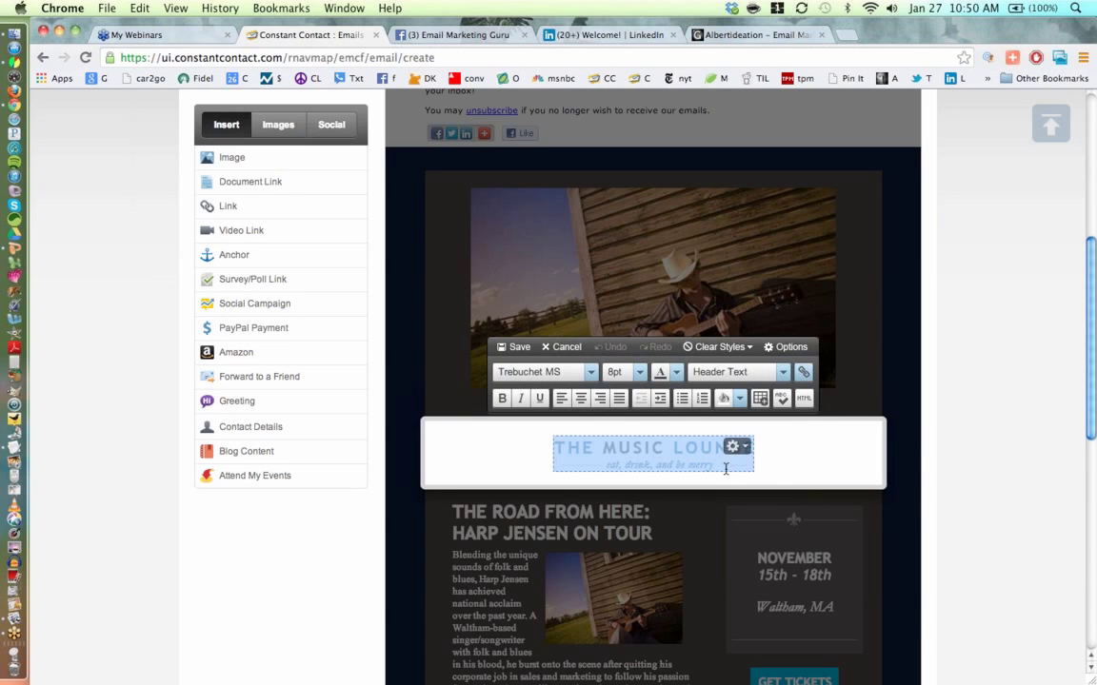
click(760, 464)
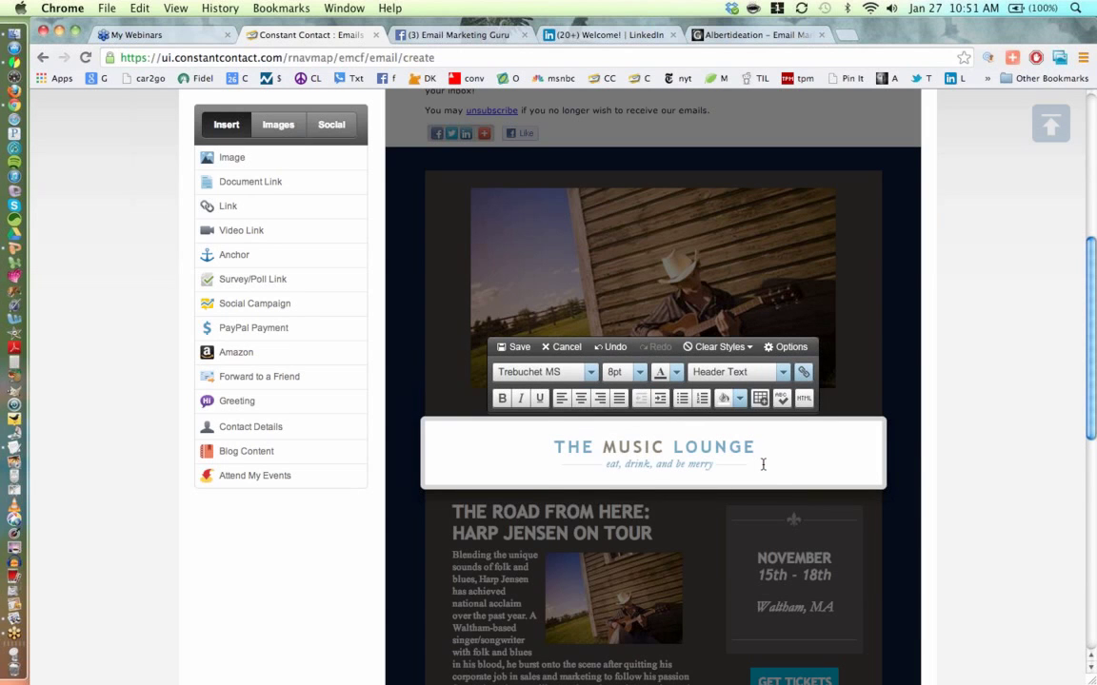
key(Return)
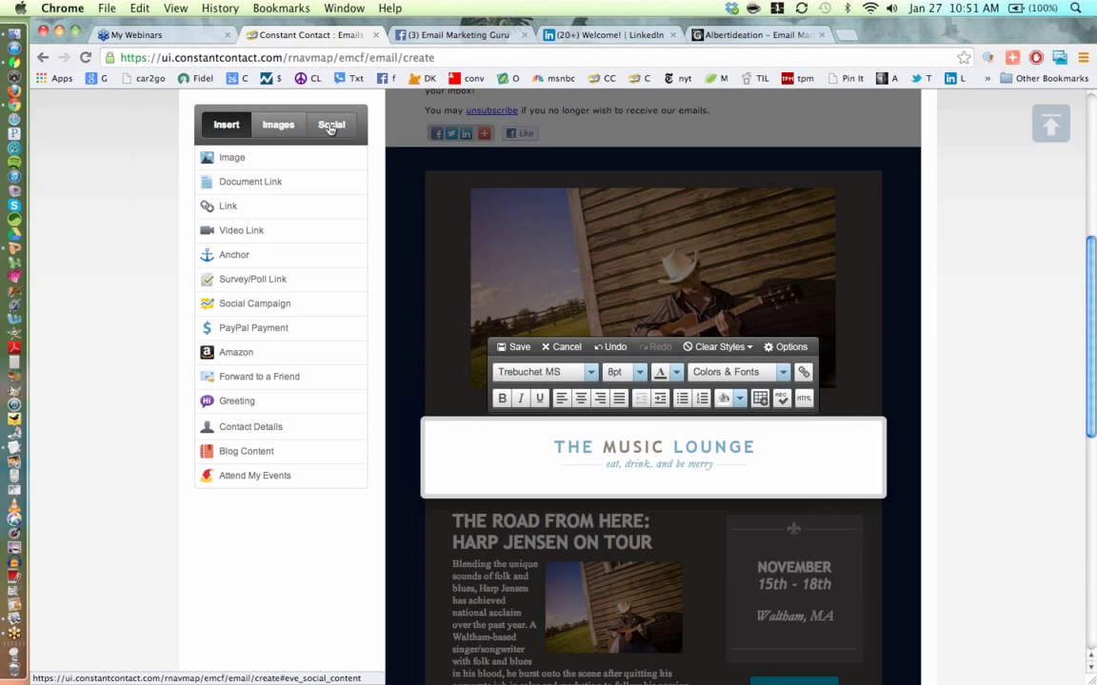
- Insert a Green Stripes 'Forward this email' link, followed by two empty lines
mouse_move(240, 156)
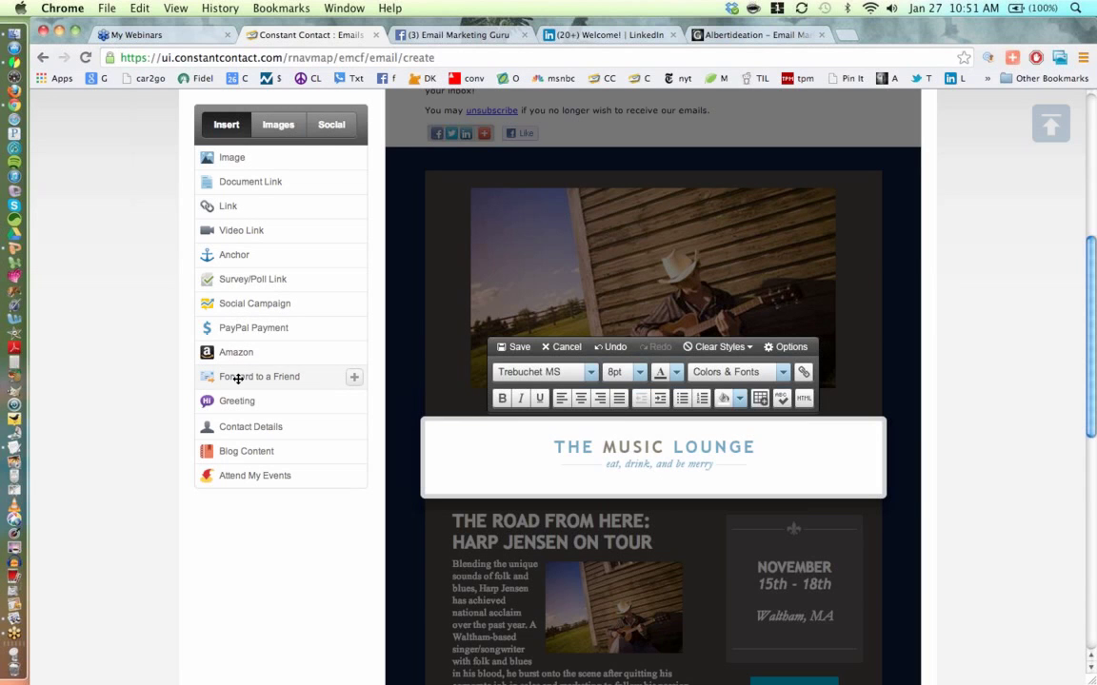
click(354, 378)
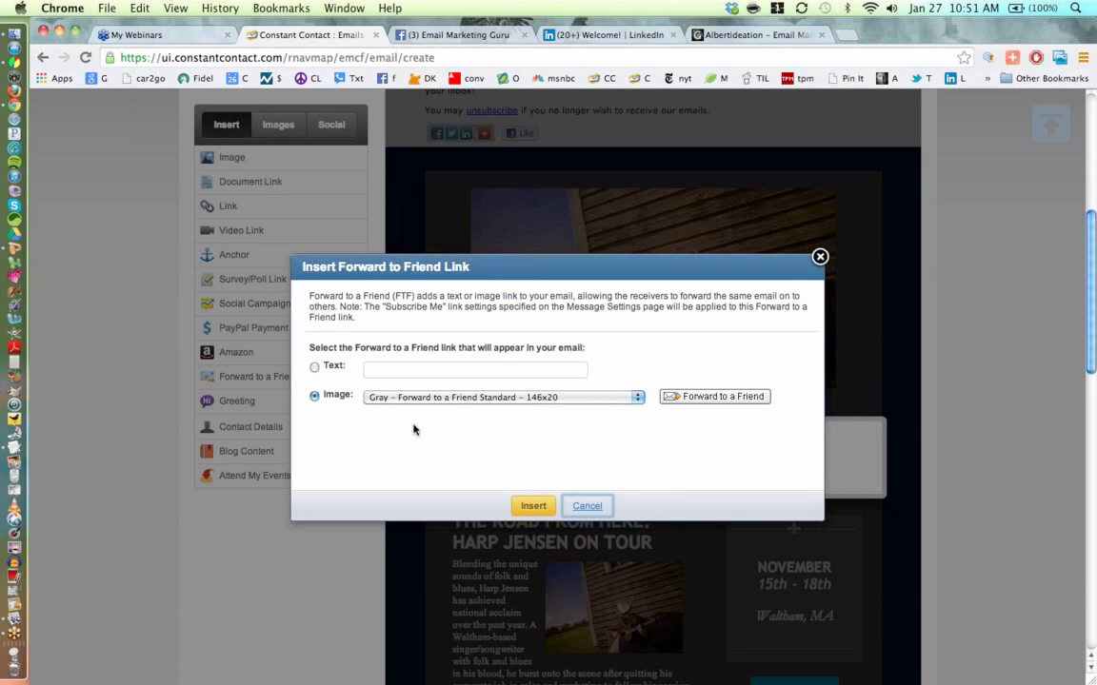
click(637, 399)
click(565, 470)
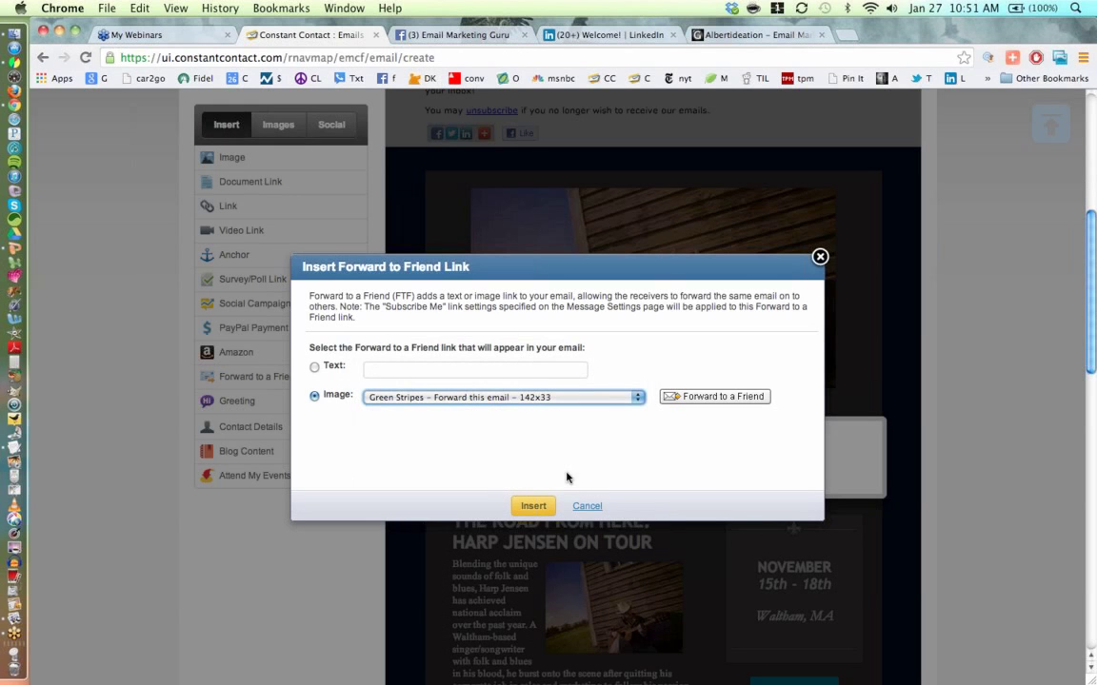
click(532, 506)
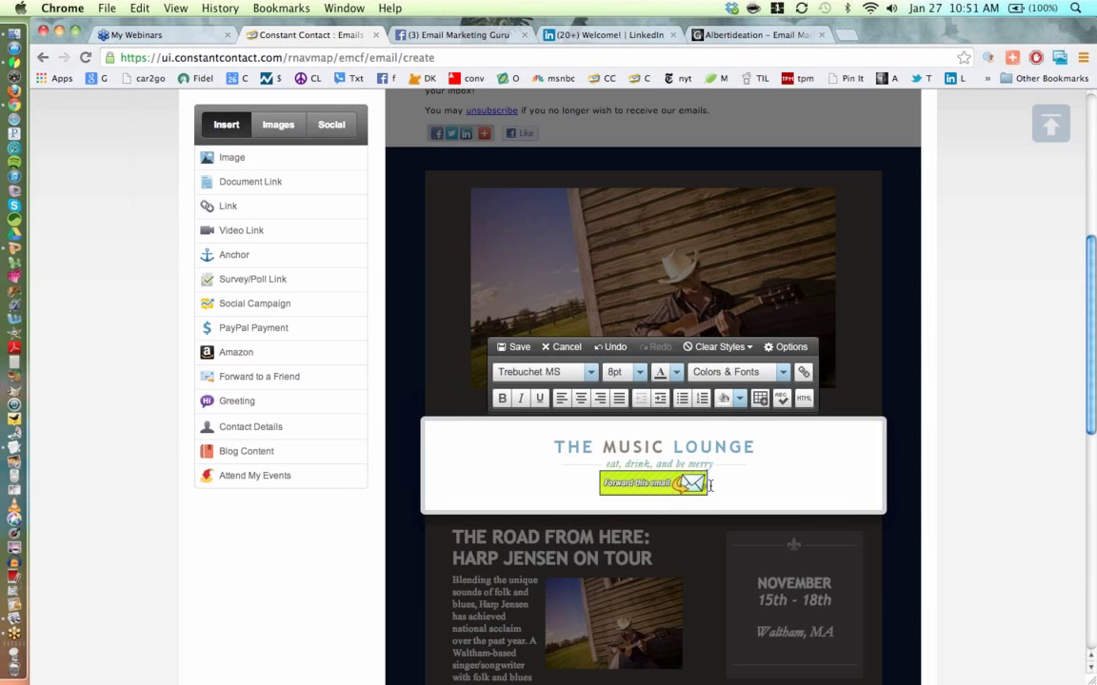
key(Return)
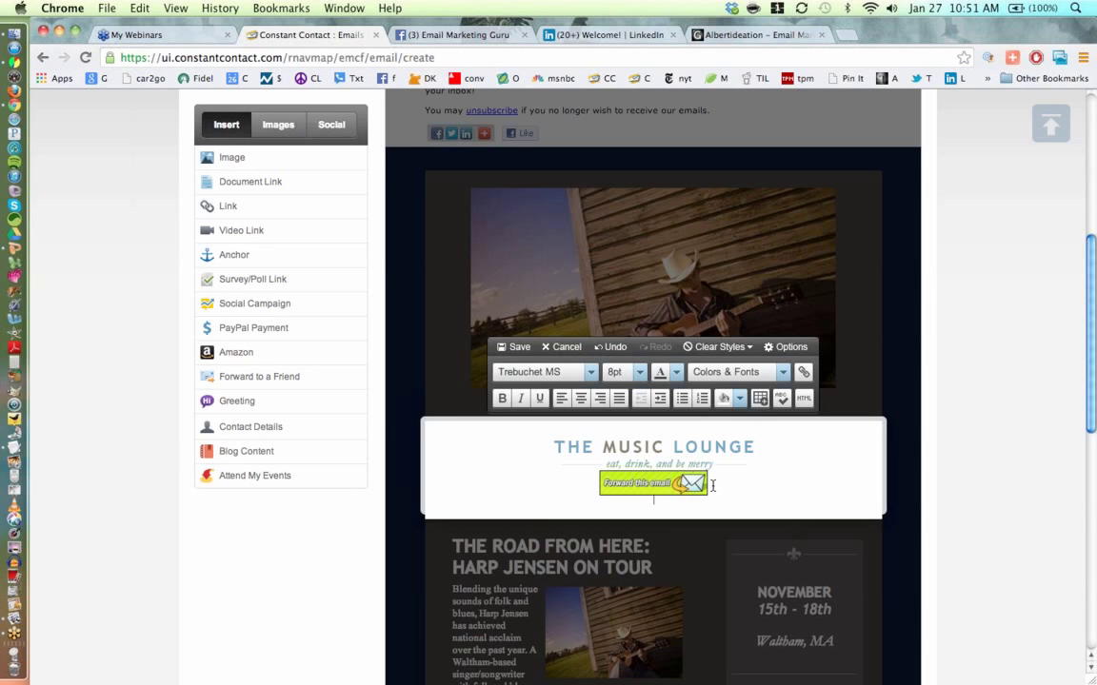
key(Return)
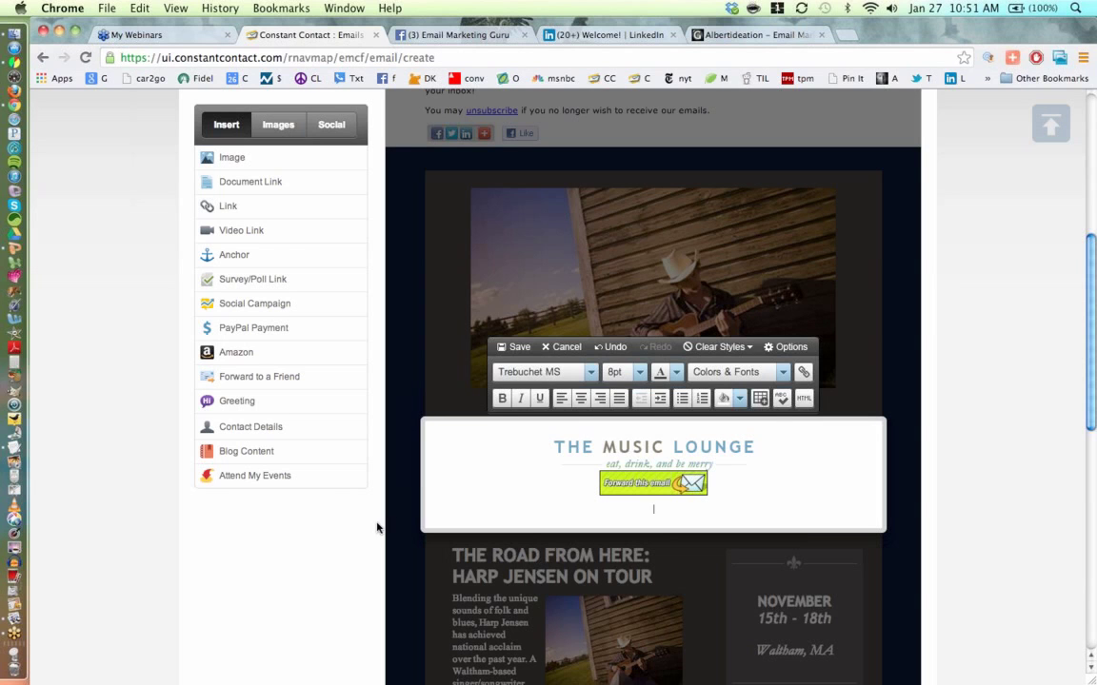
- Add a 'Find me on Yelp' button linking to the albertideation Yelp page
click(329, 127)
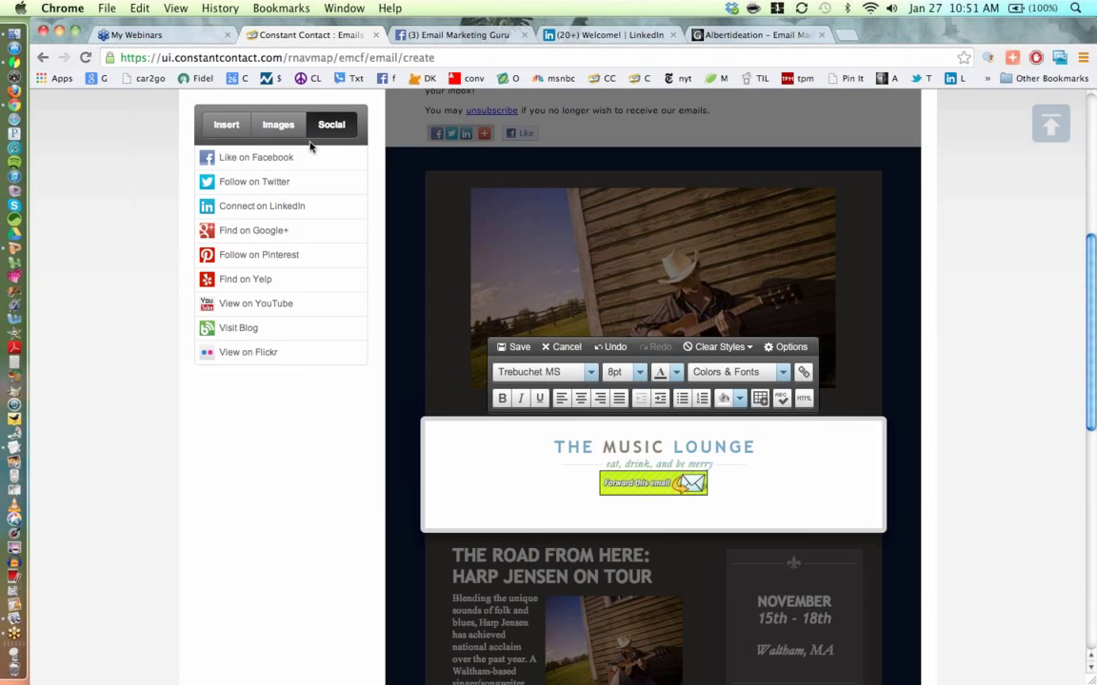
click(255, 282)
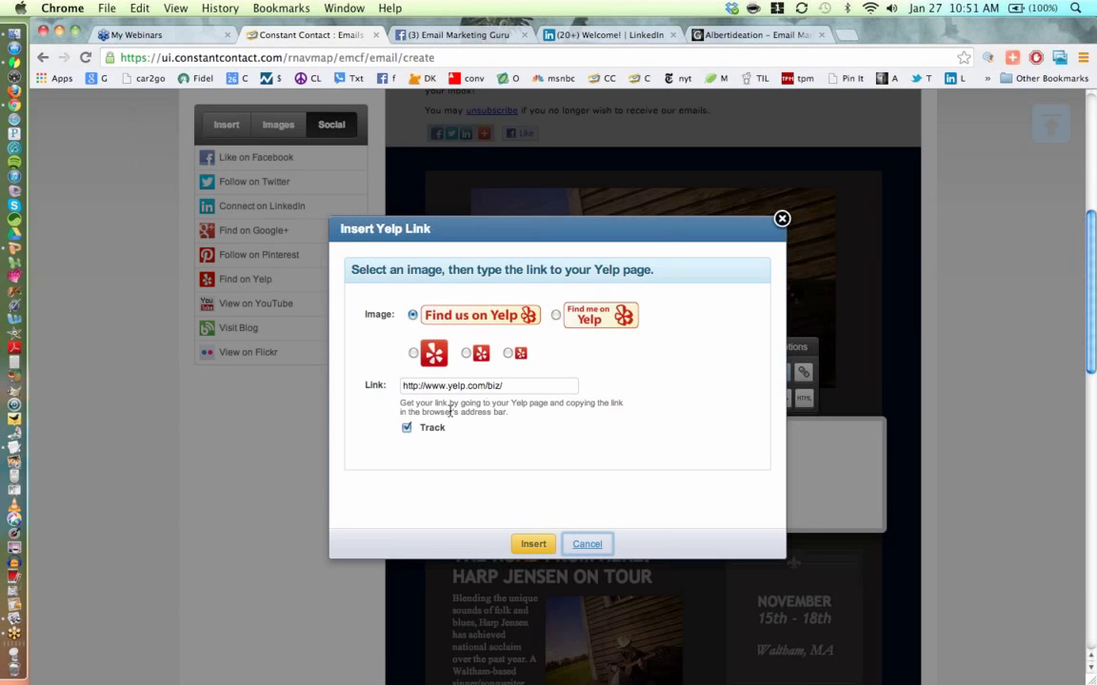
drag(489, 386, 530, 386)
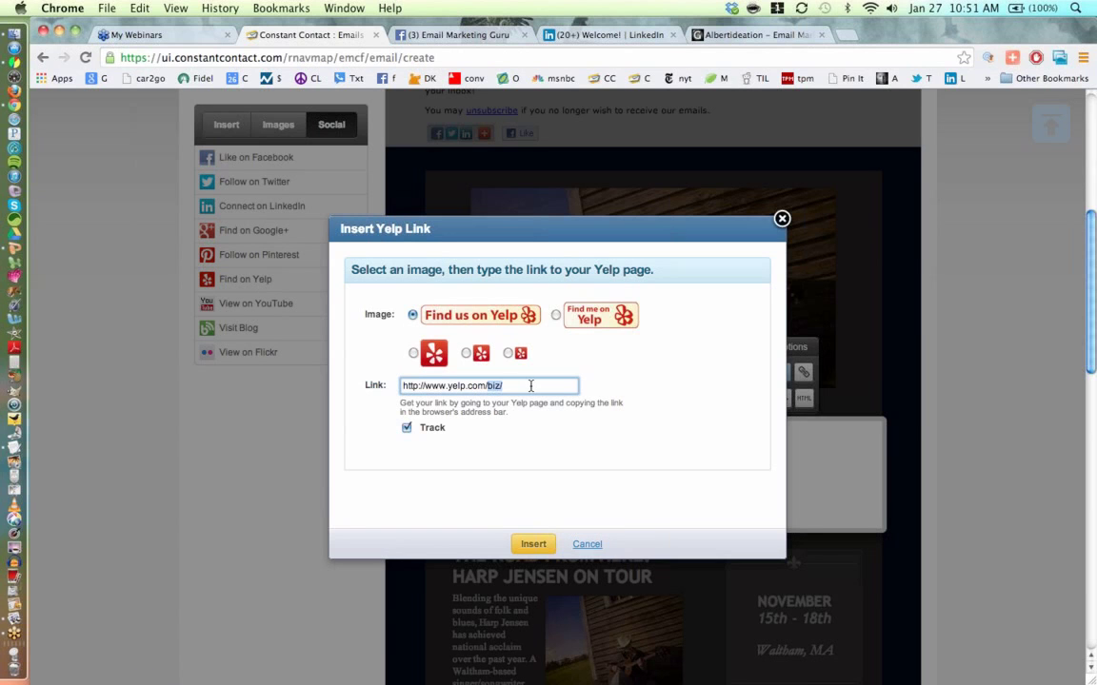
text(albertideation)
click(555, 315)
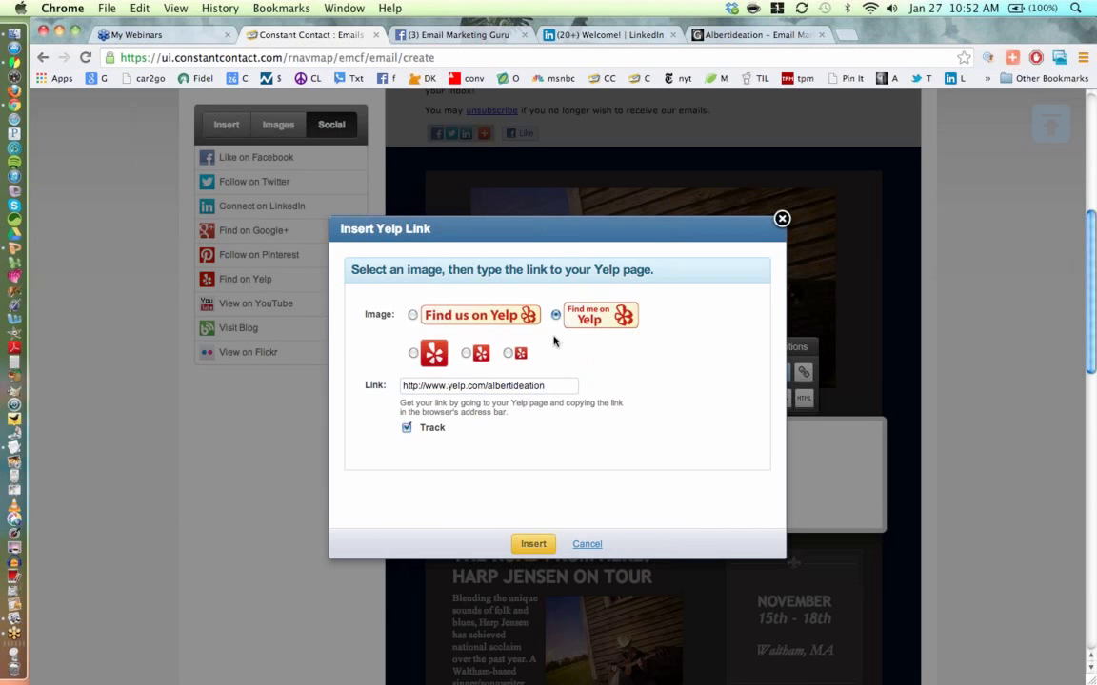
click(533, 543)
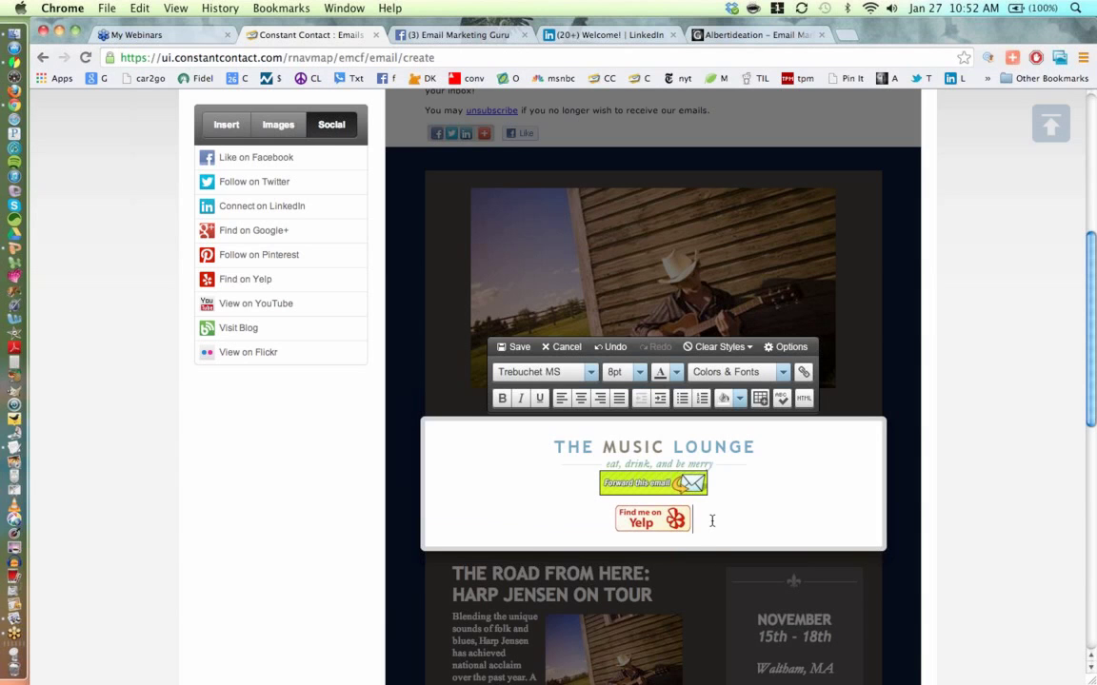
- Add a 'Like me on Facebook' page button
mouse_move(289, 154)
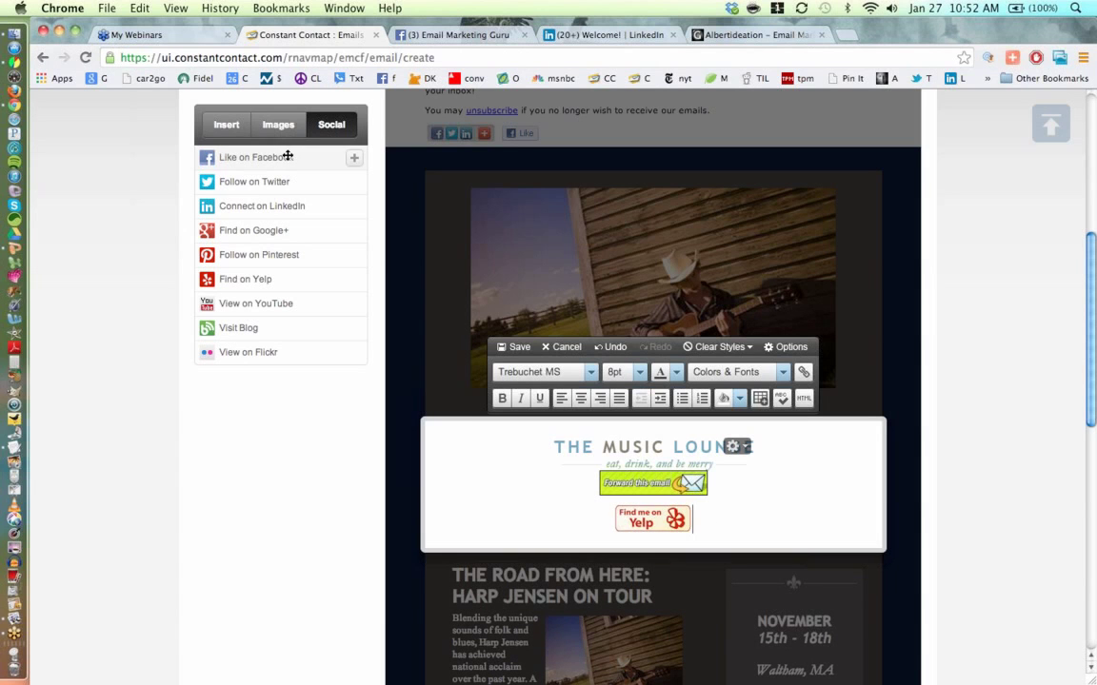
click(349, 159)
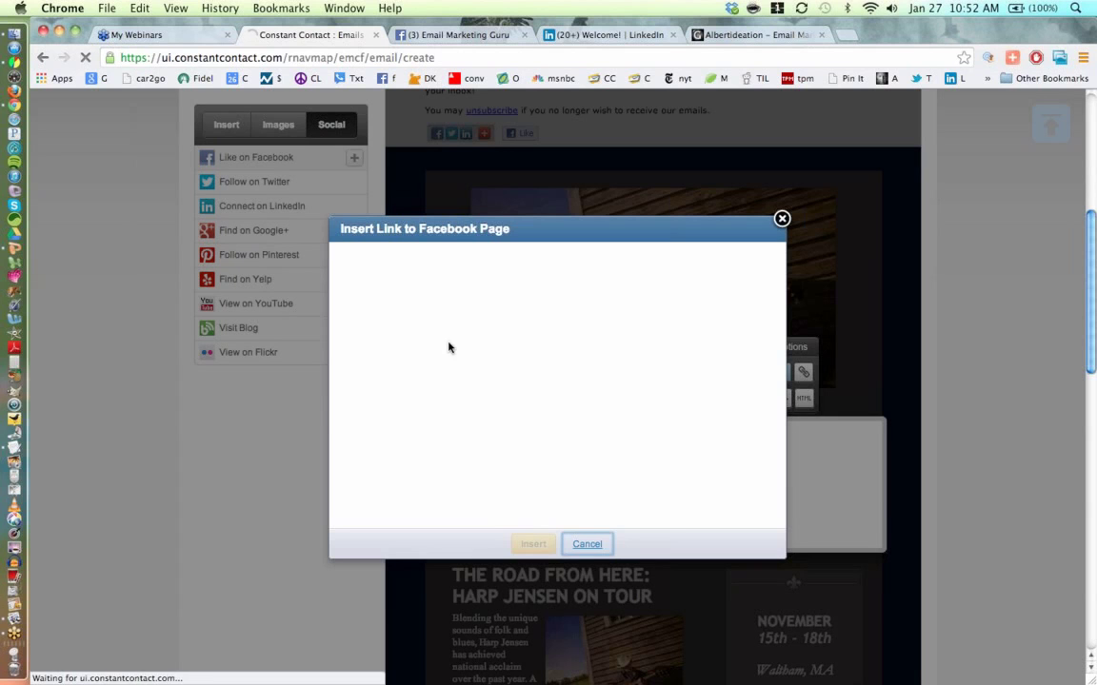
click(555, 315)
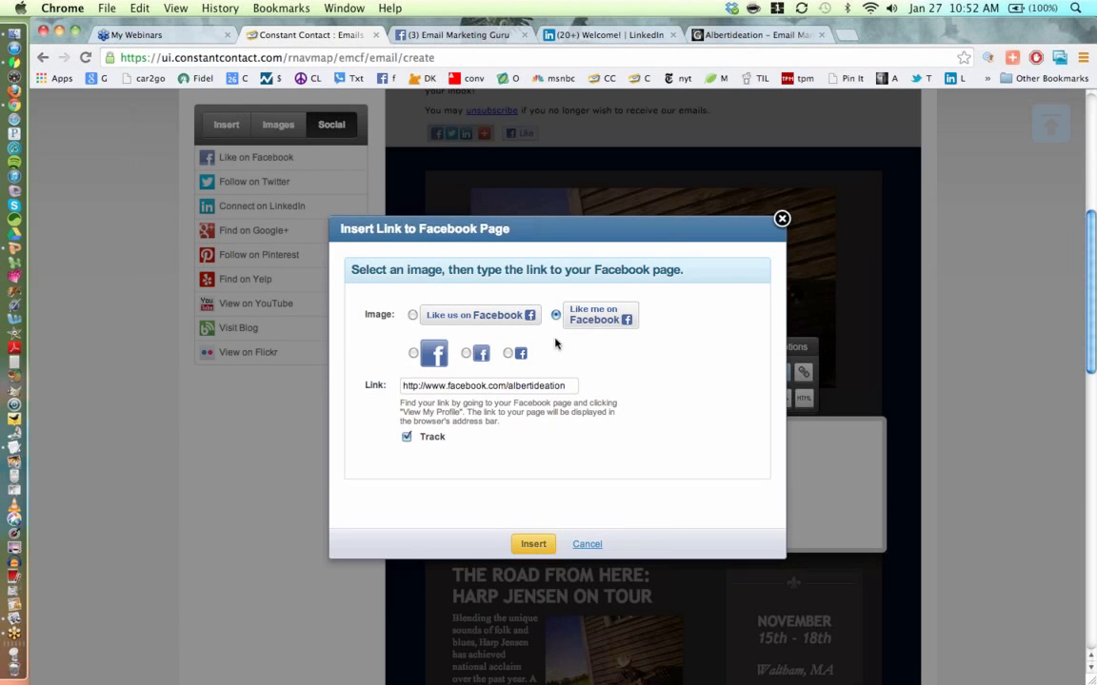
click(531, 544)
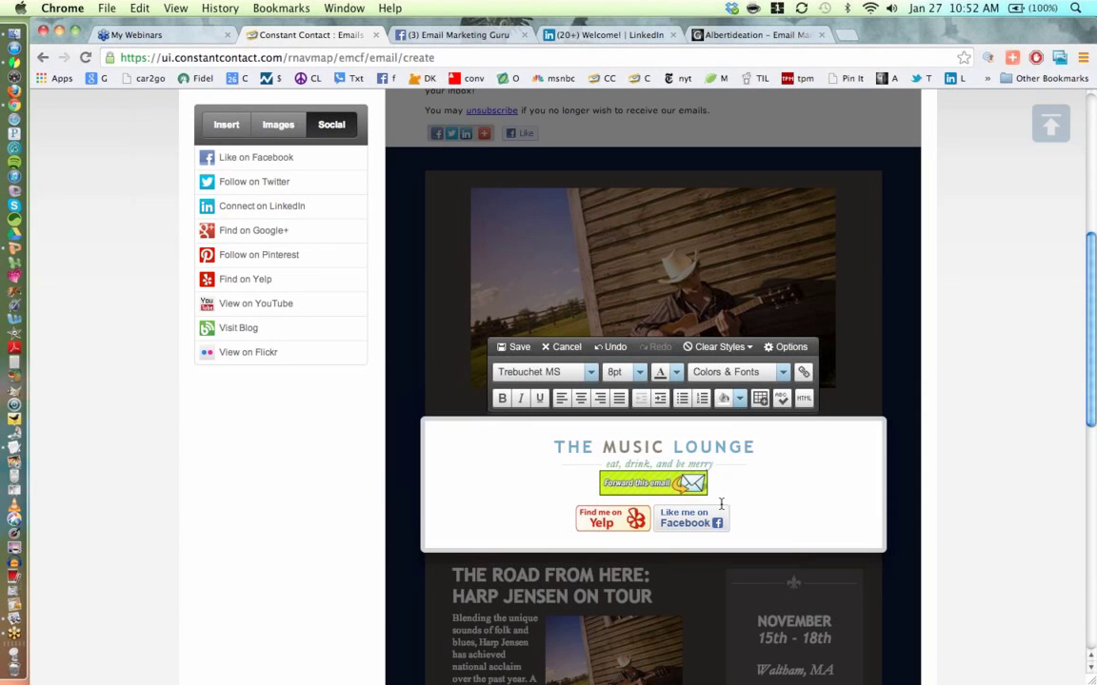
- Add a 'Follow me on twitter' button and save the header block
mouse_move(292, 179)
click(353, 181)
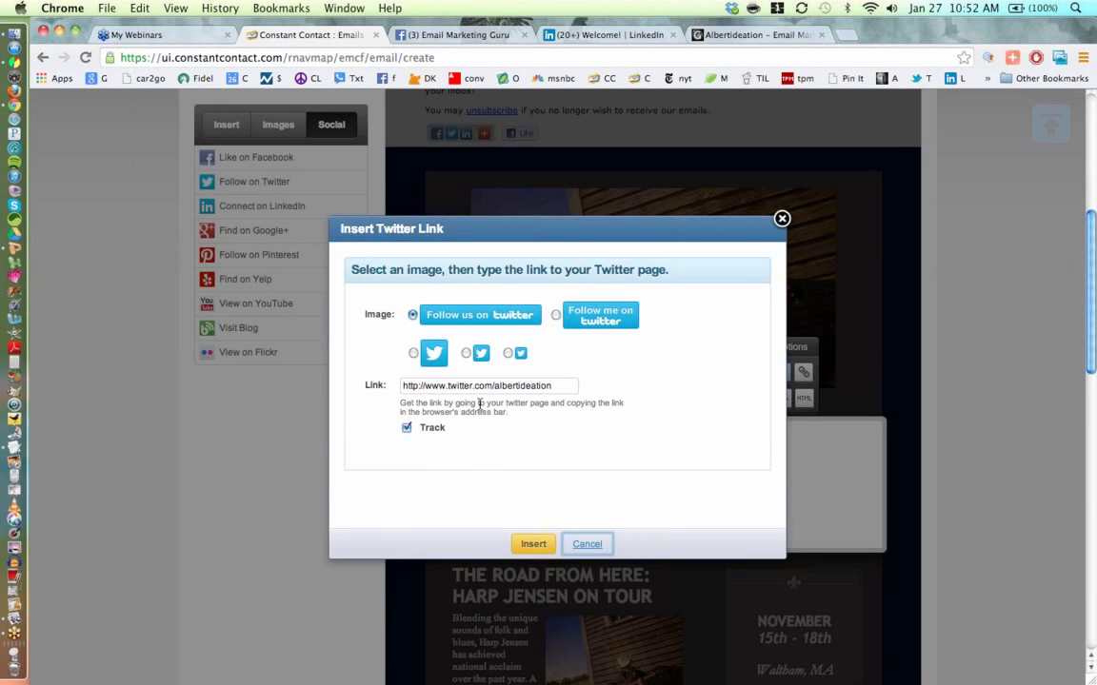
click(559, 313)
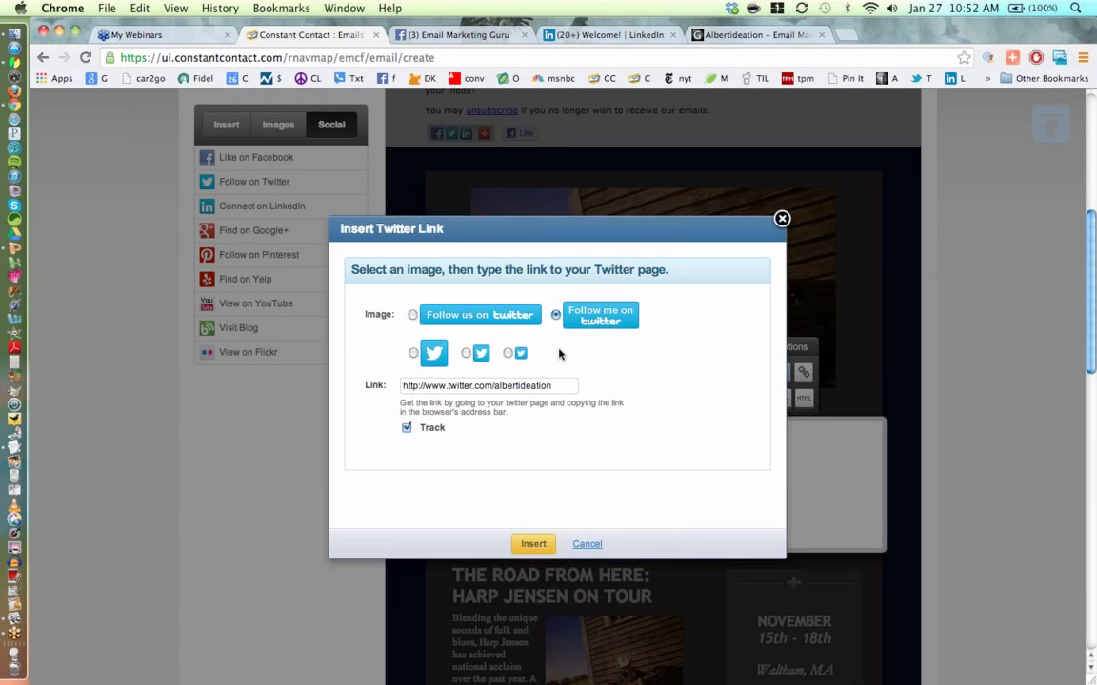
click(531, 543)
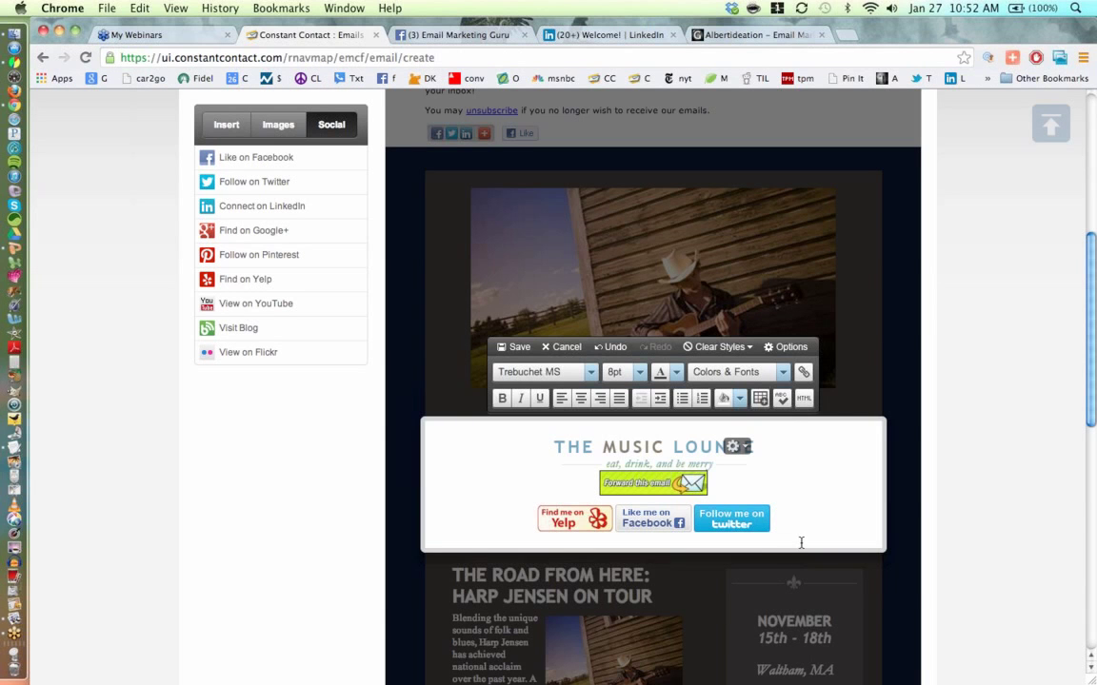
click(515, 347)
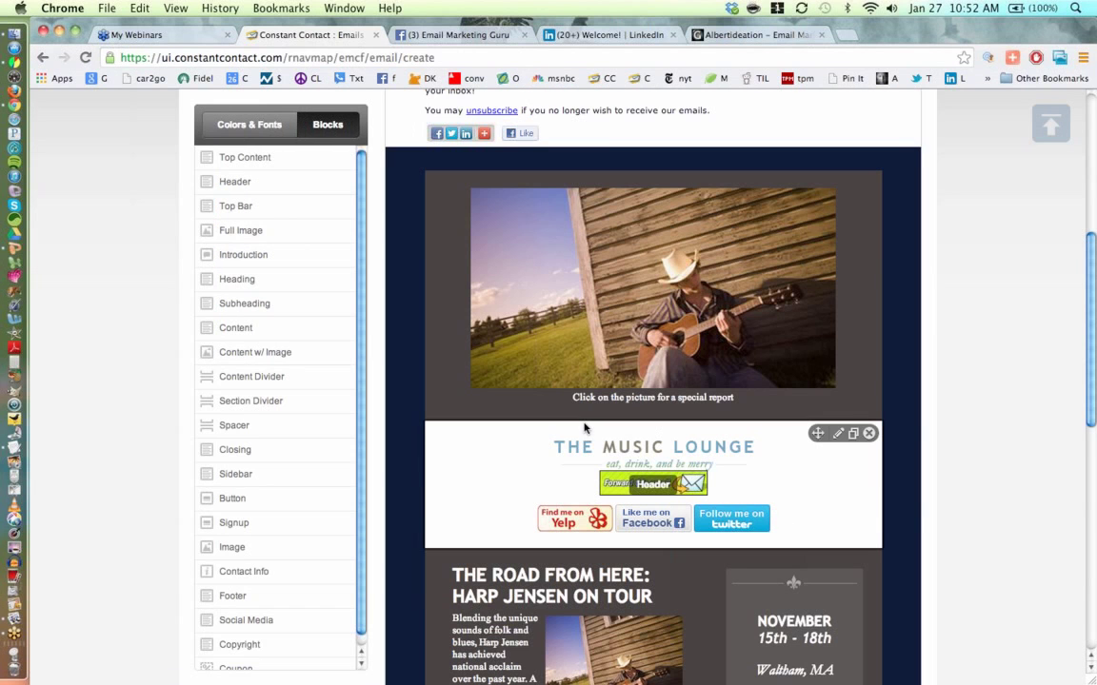
- Review the email, preview it, and send a test copy to the listed address
scroll(825, 486, down, 5)
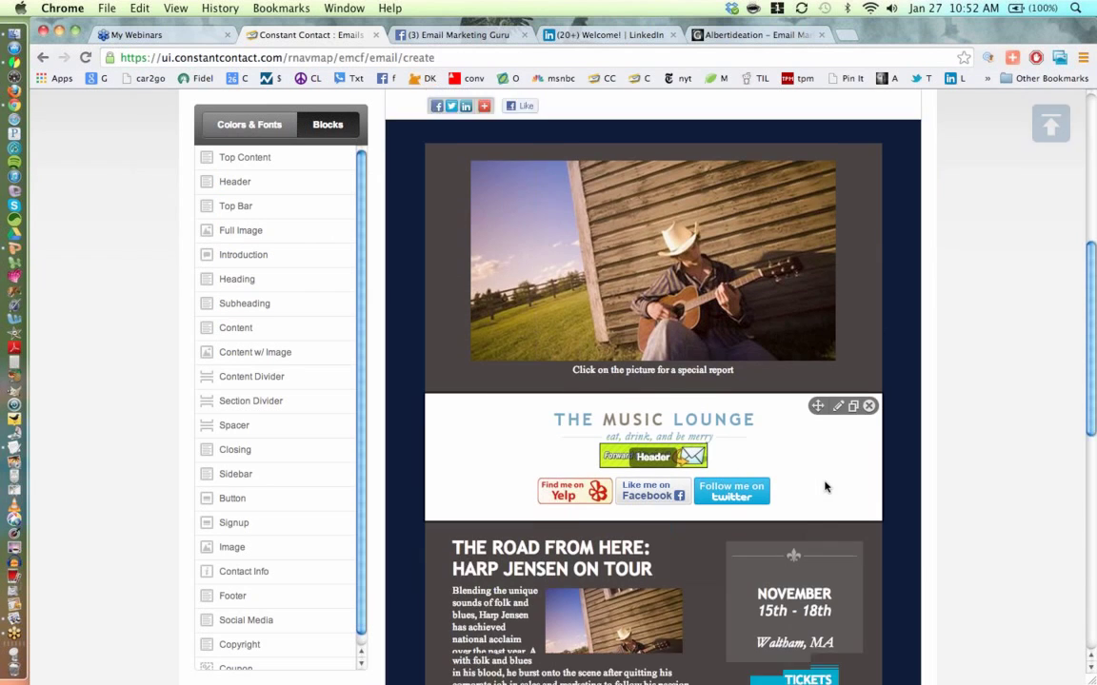
scroll(824, 487, down, 1)
scroll(825, 487, up, 3)
scroll(825, 486, up, 8)
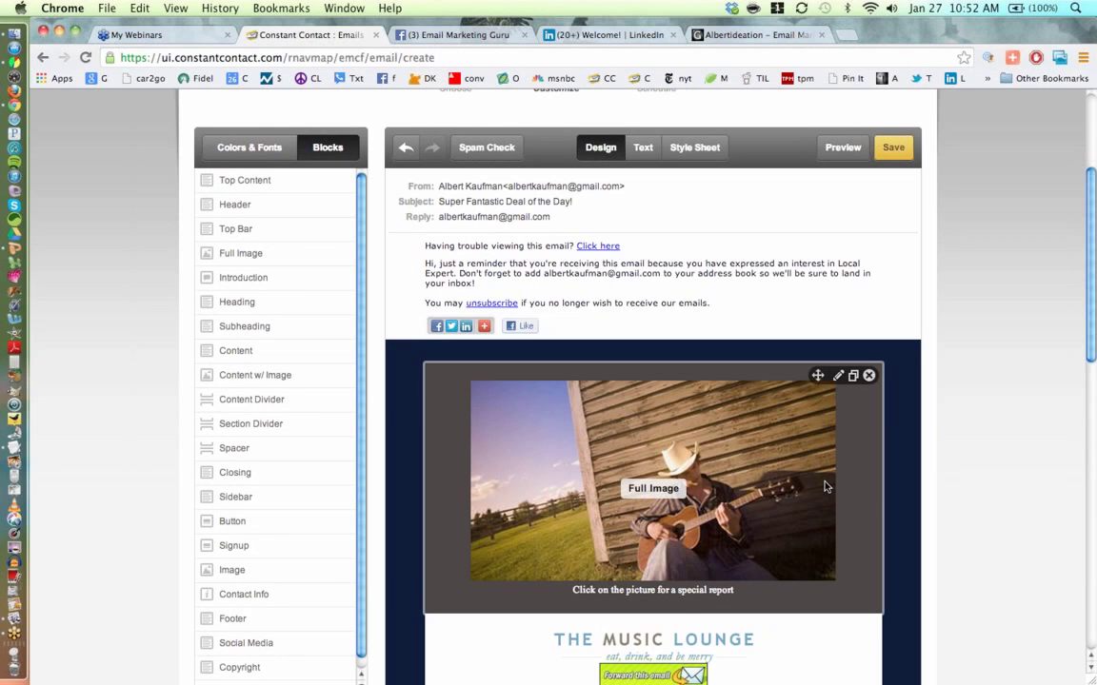
scroll(824, 487, down, 1)
scroll(824, 487, up, 2)
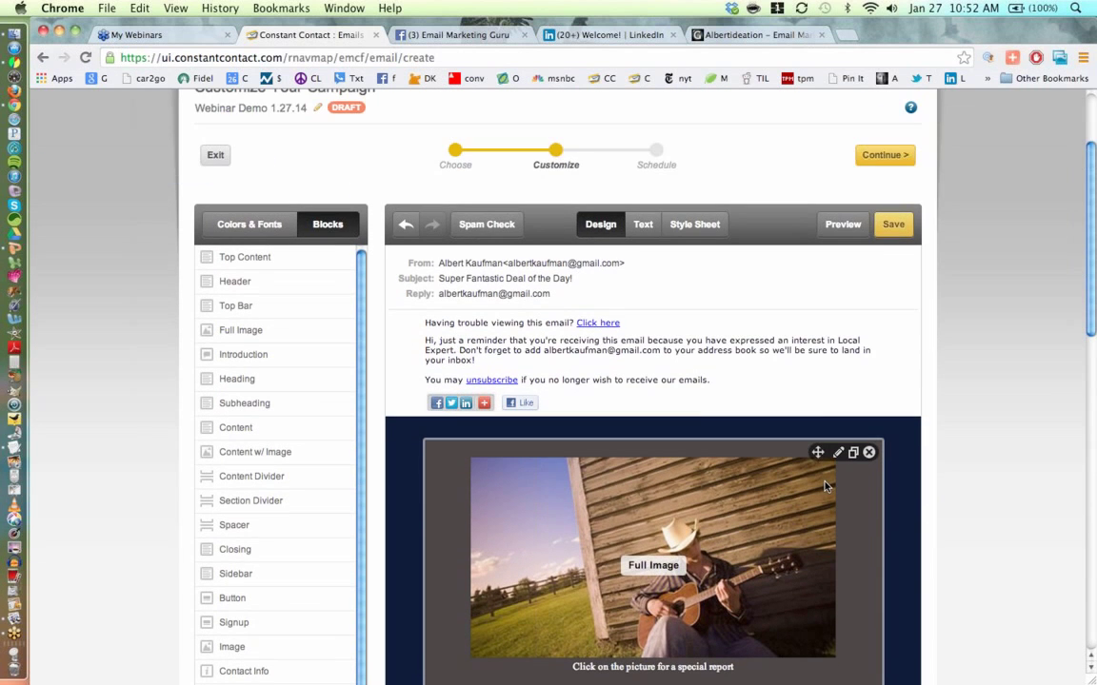
scroll(798, 370, down, 10)
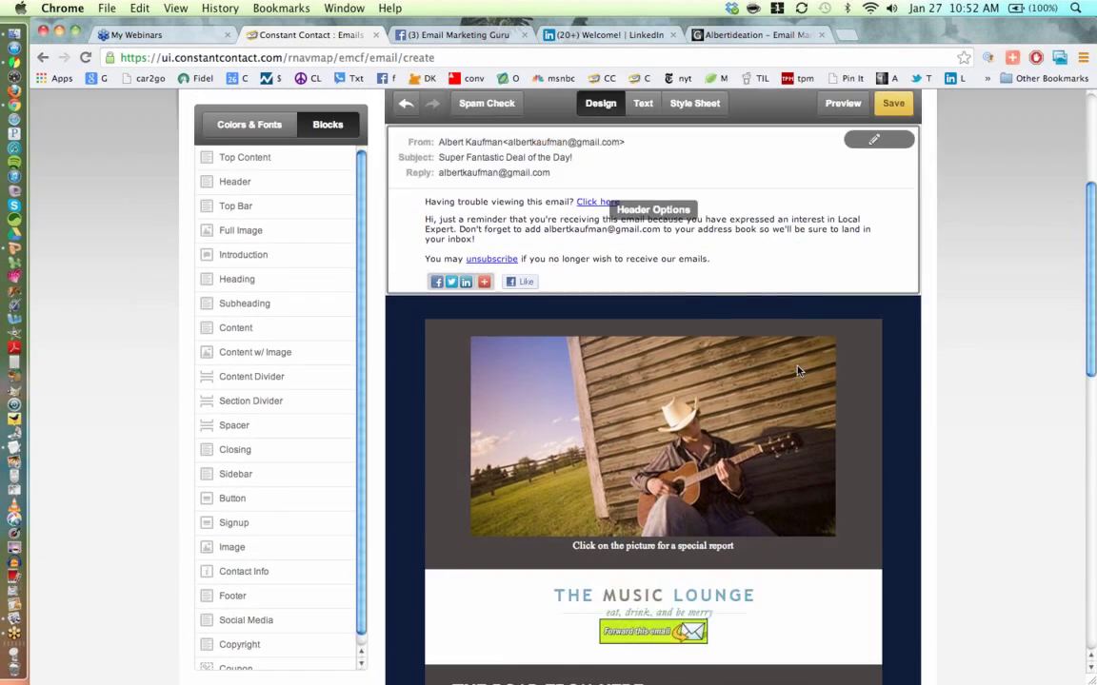
scroll(798, 370, up, 8)
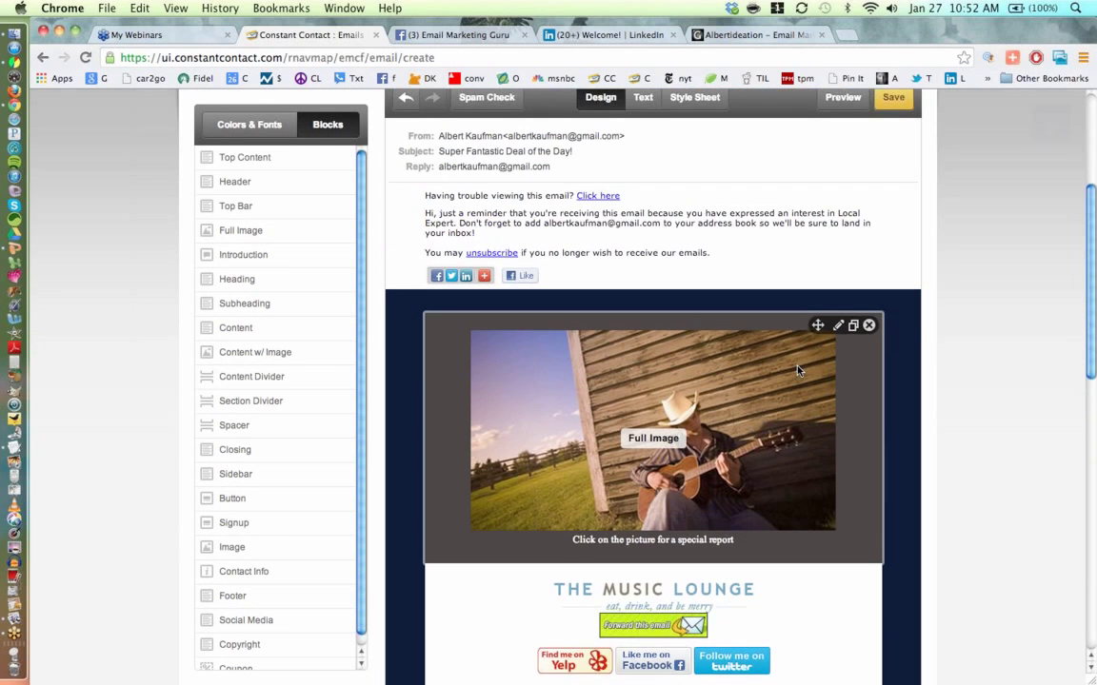
scroll(798, 370, up, 1)
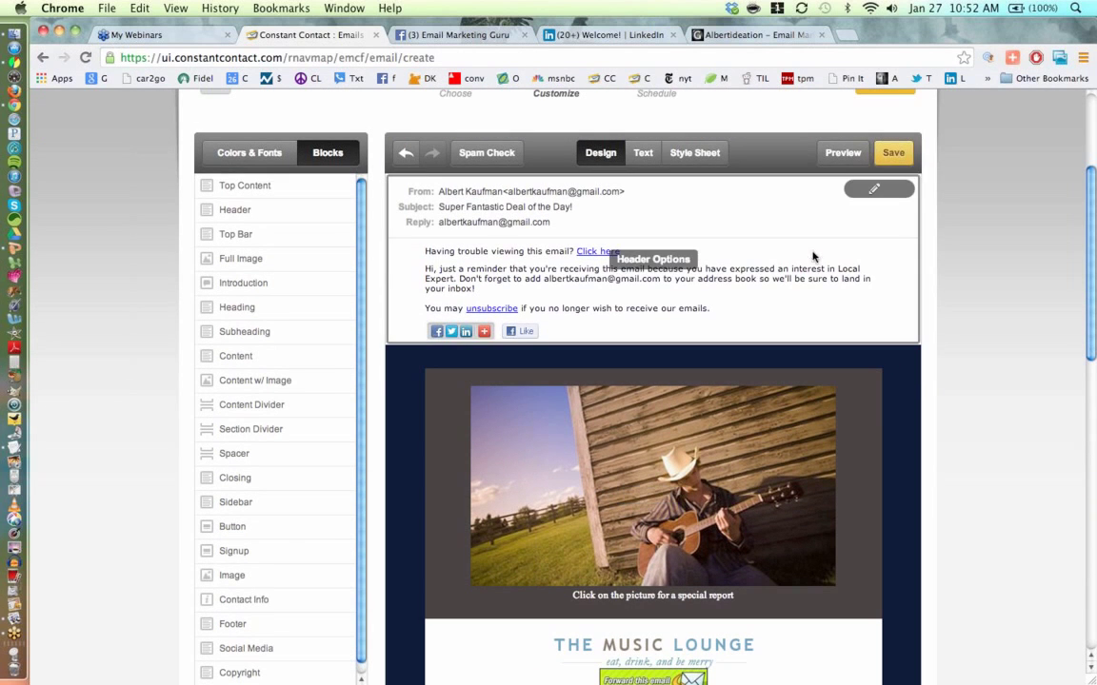
click(842, 156)
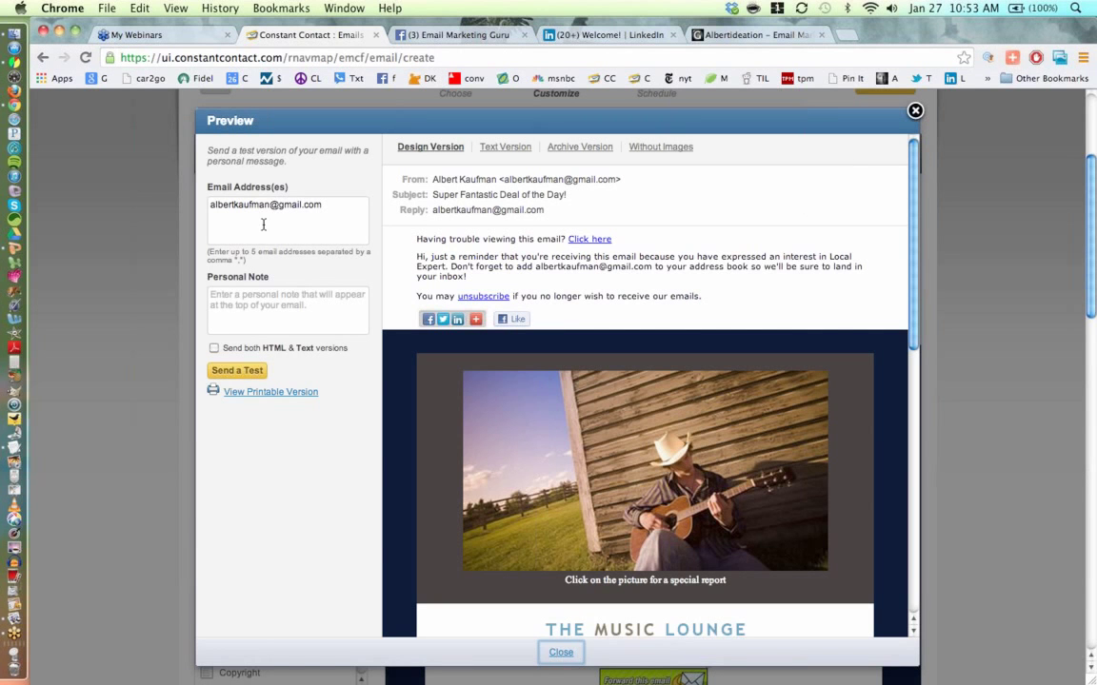
click(239, 372)
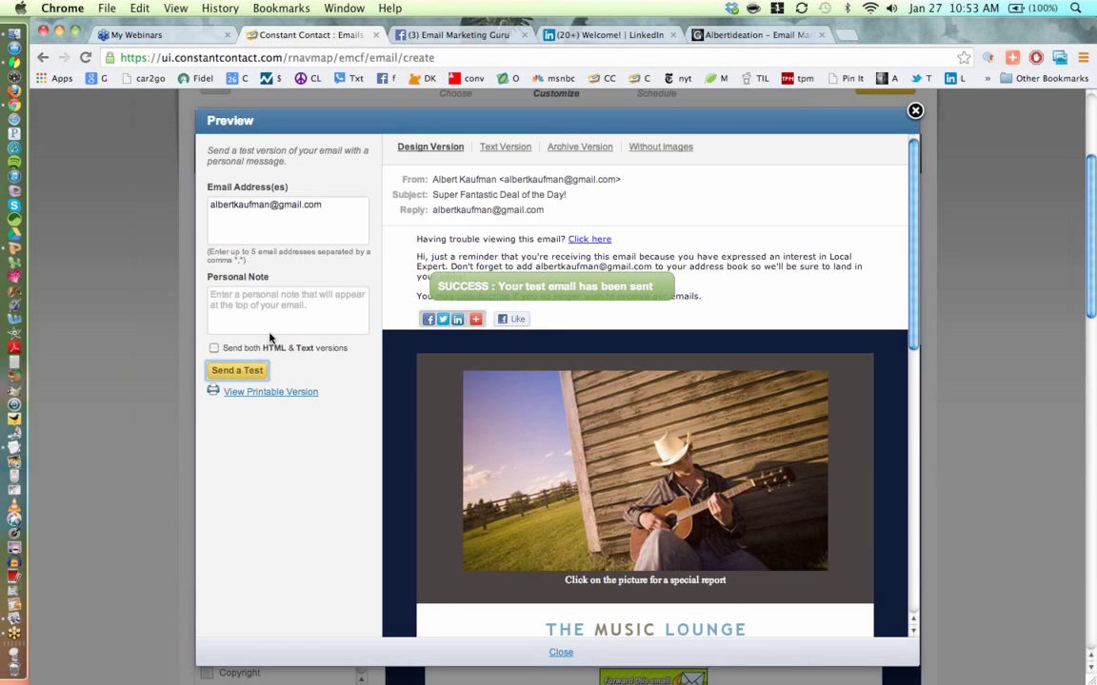
click(224, 297)
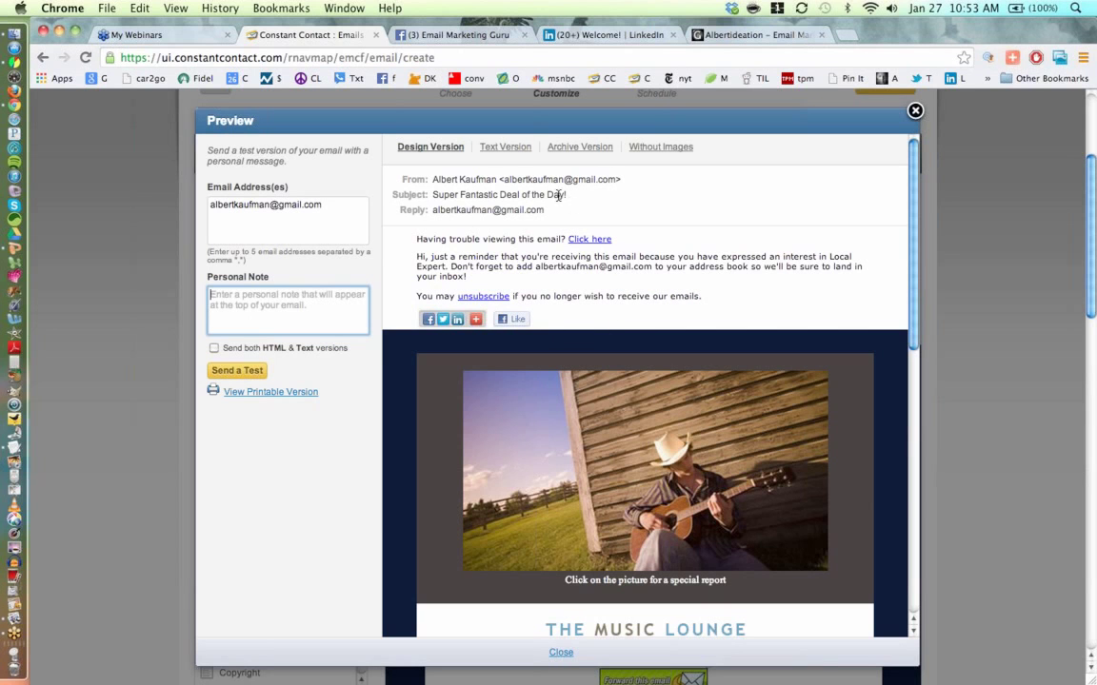
- Check the email without images, switch back to Design Version, and close the preview
click(655, 147)
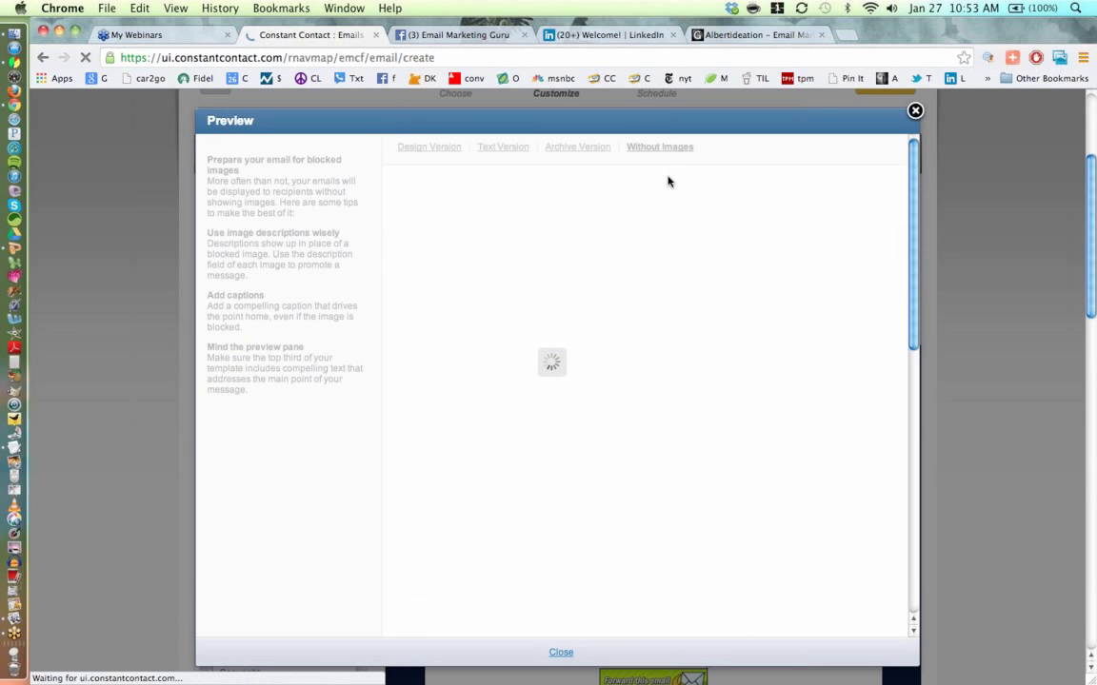
scroll(672, 245, down, 5)
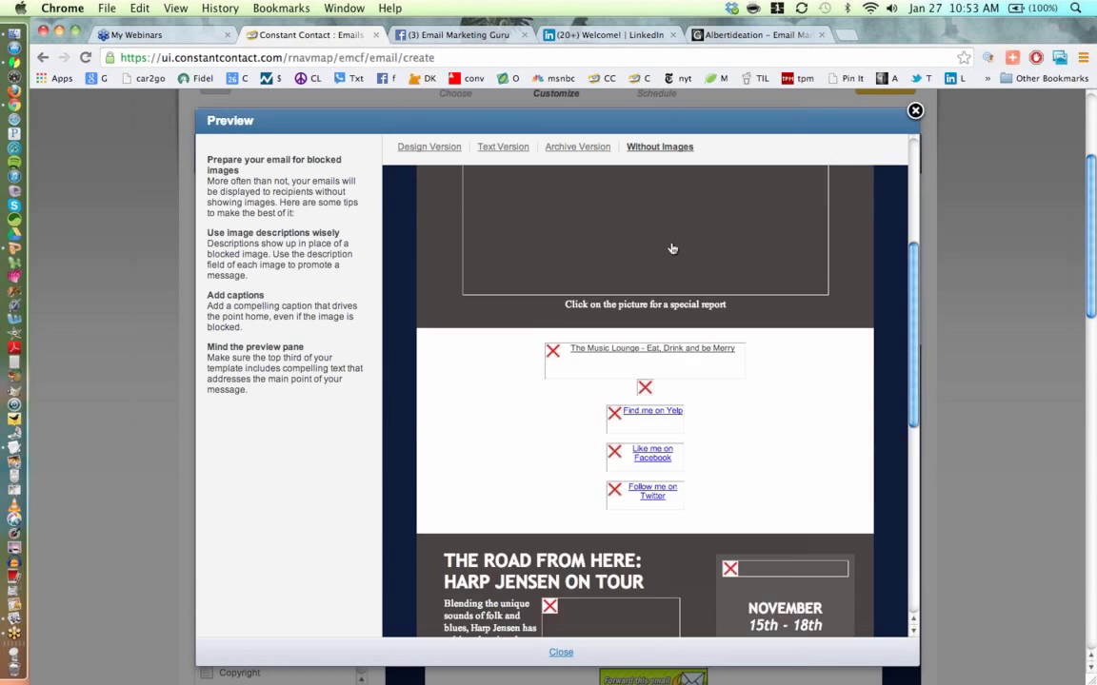
scroll(672, 249, down, 8)
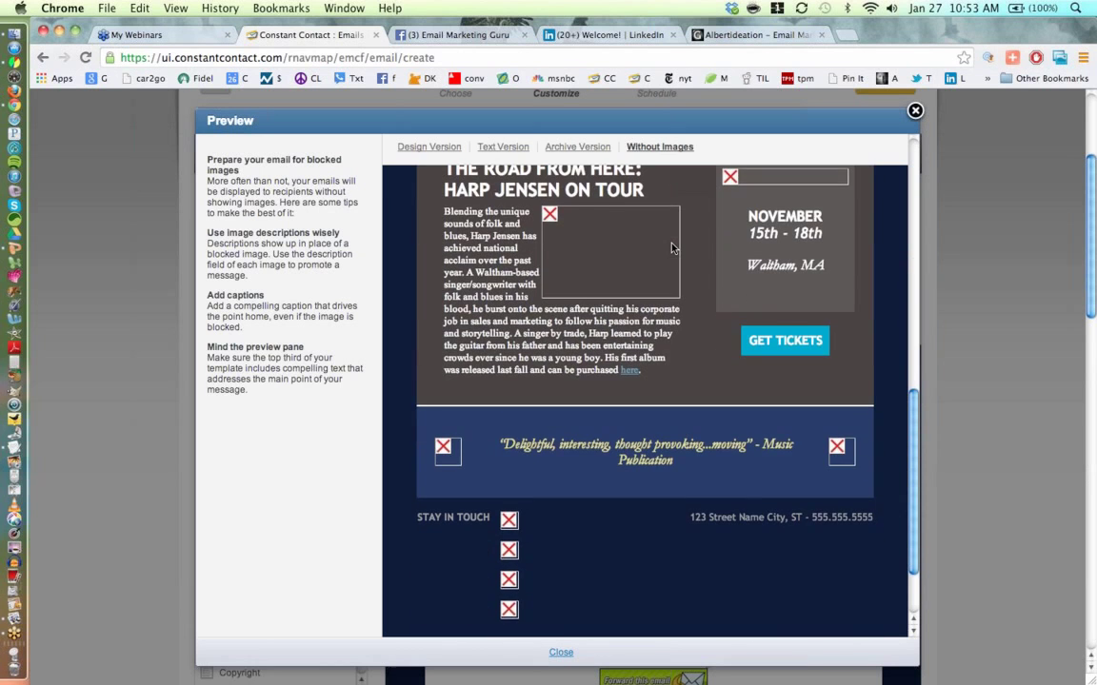
scroll(671, 248, up, 6)
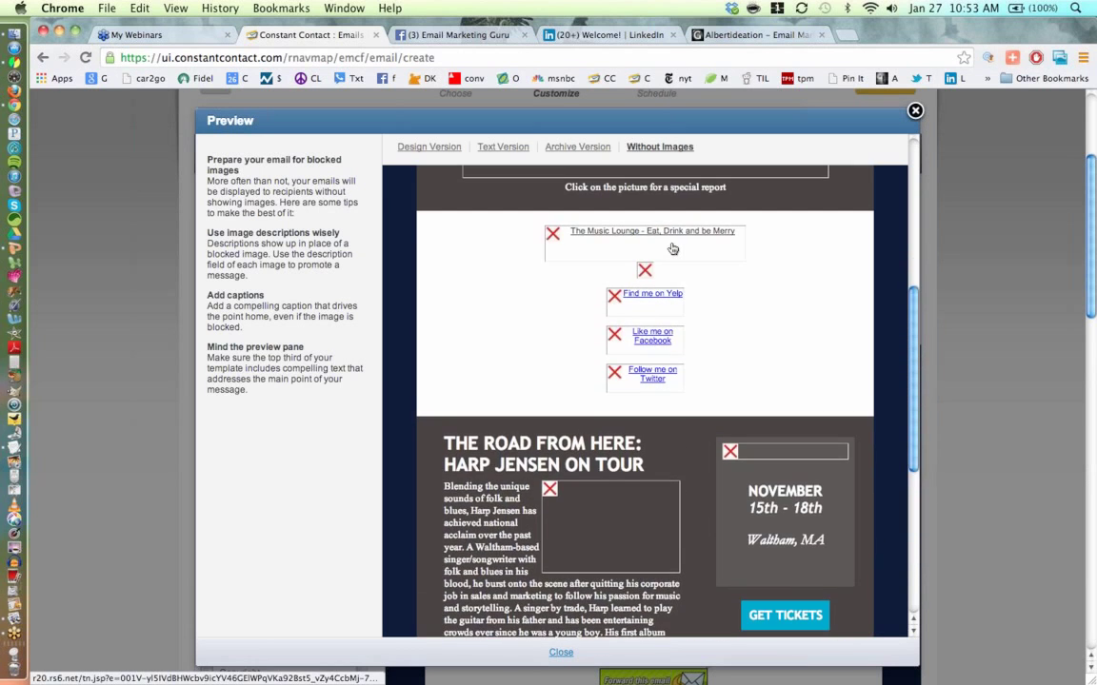
scroll(672, 249, up, 7)
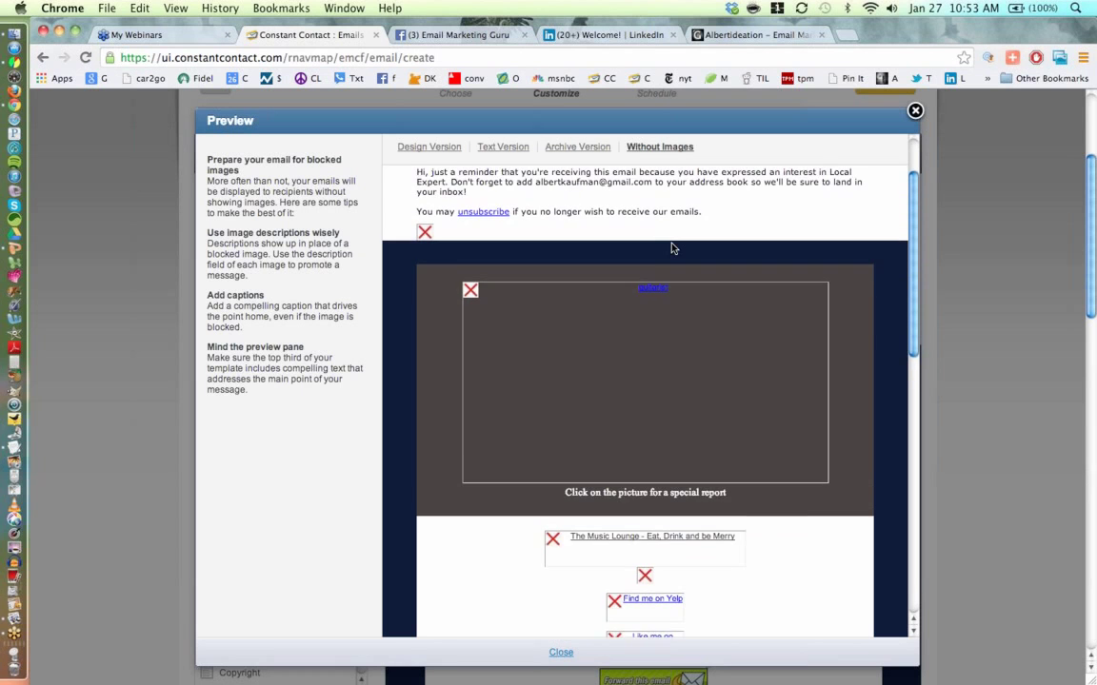
scroll(672, 249, down, 1)
scroll(672, 248, up, 2)
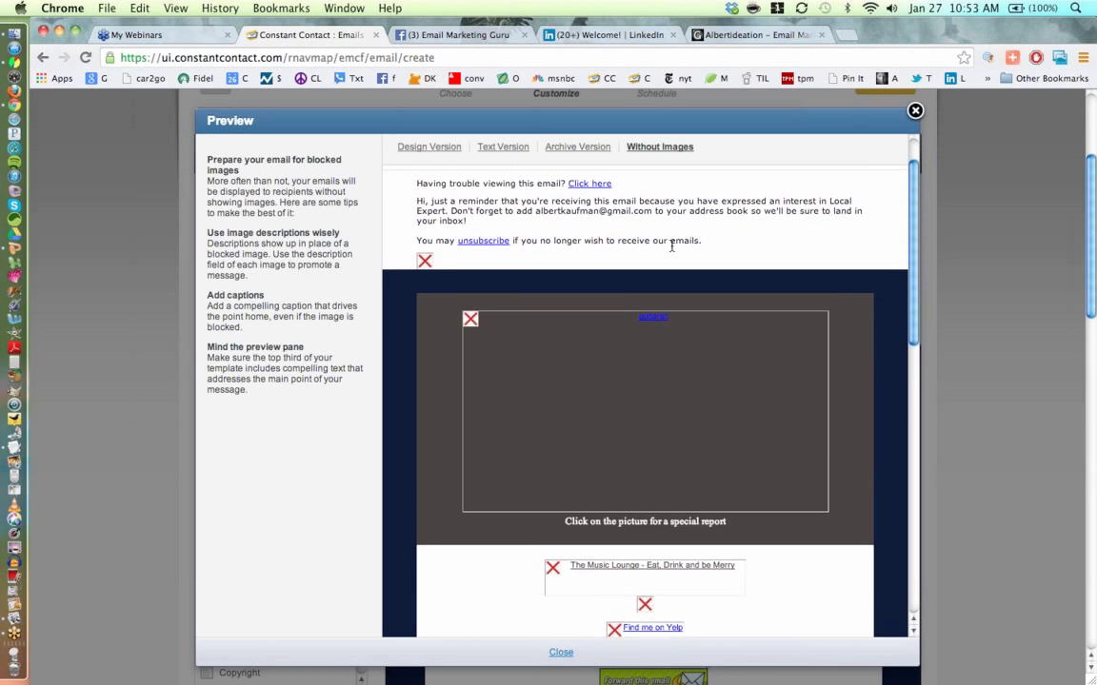
scroll(672, 248, up, 2)
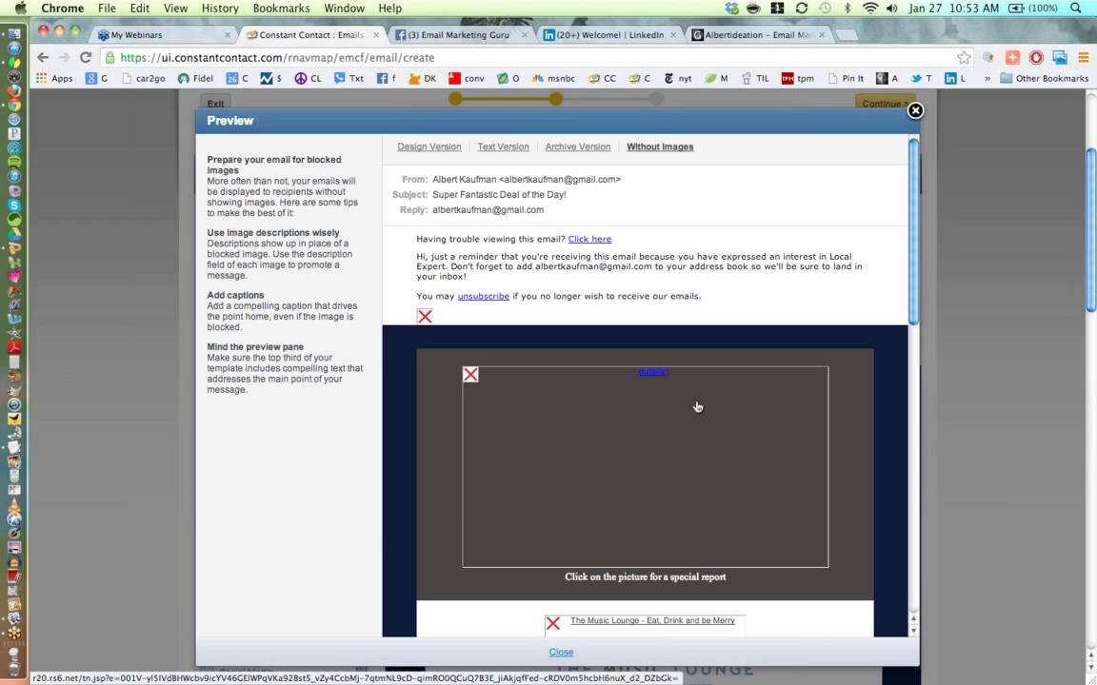
scroll(698, 404, up, 2)
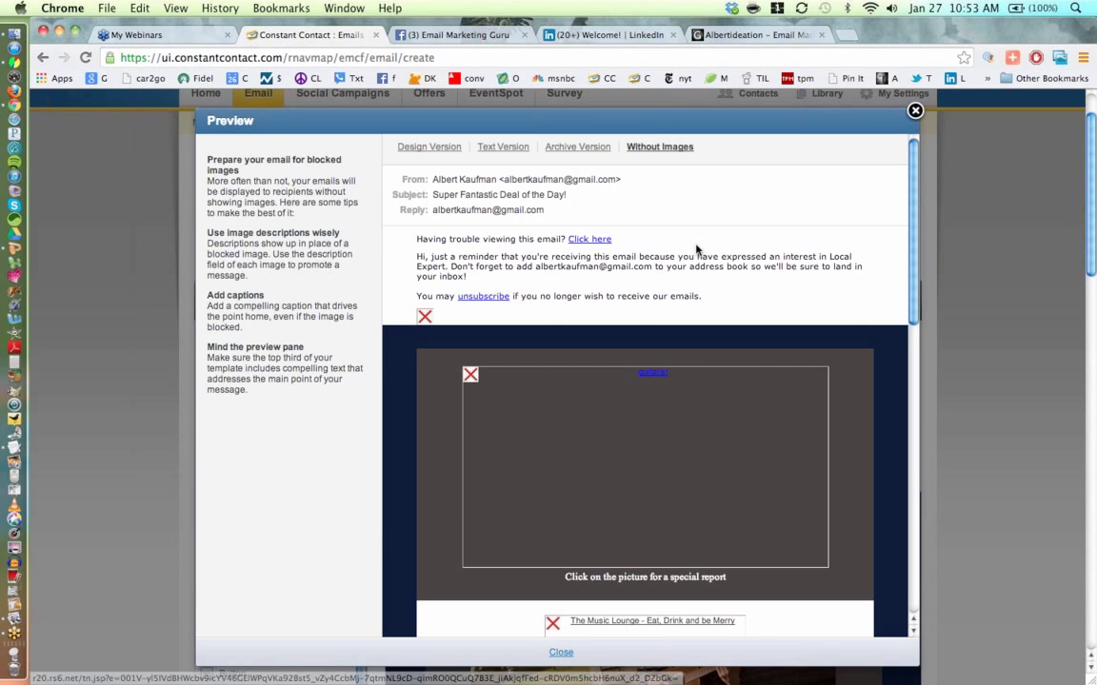
click(441, 152)
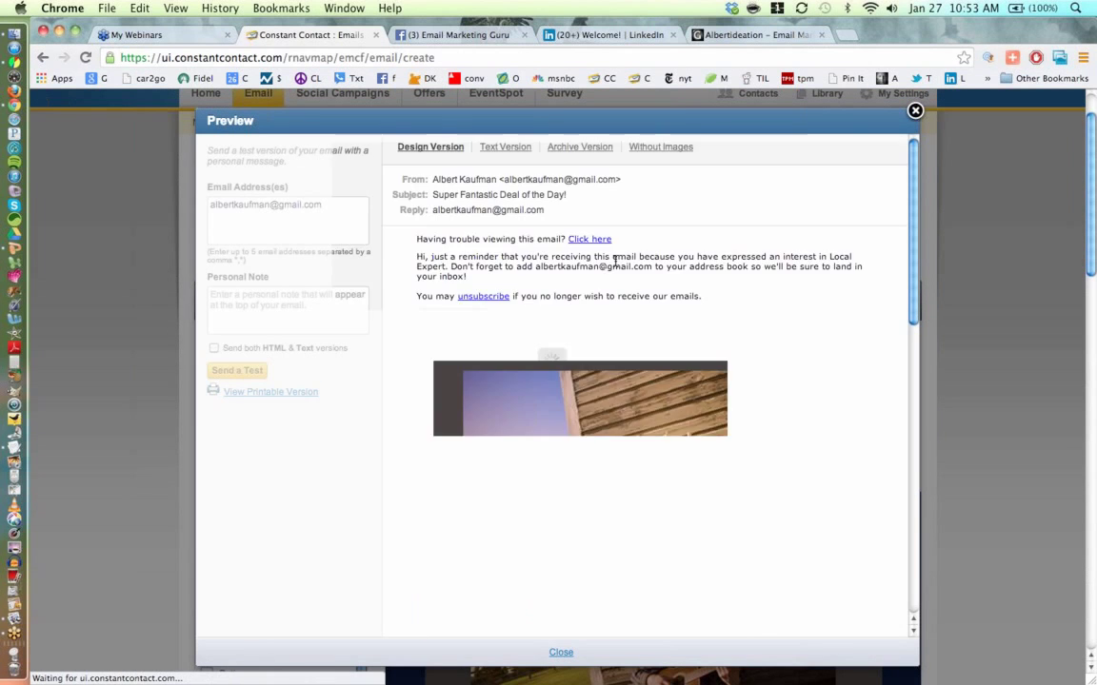
click(915, 111)
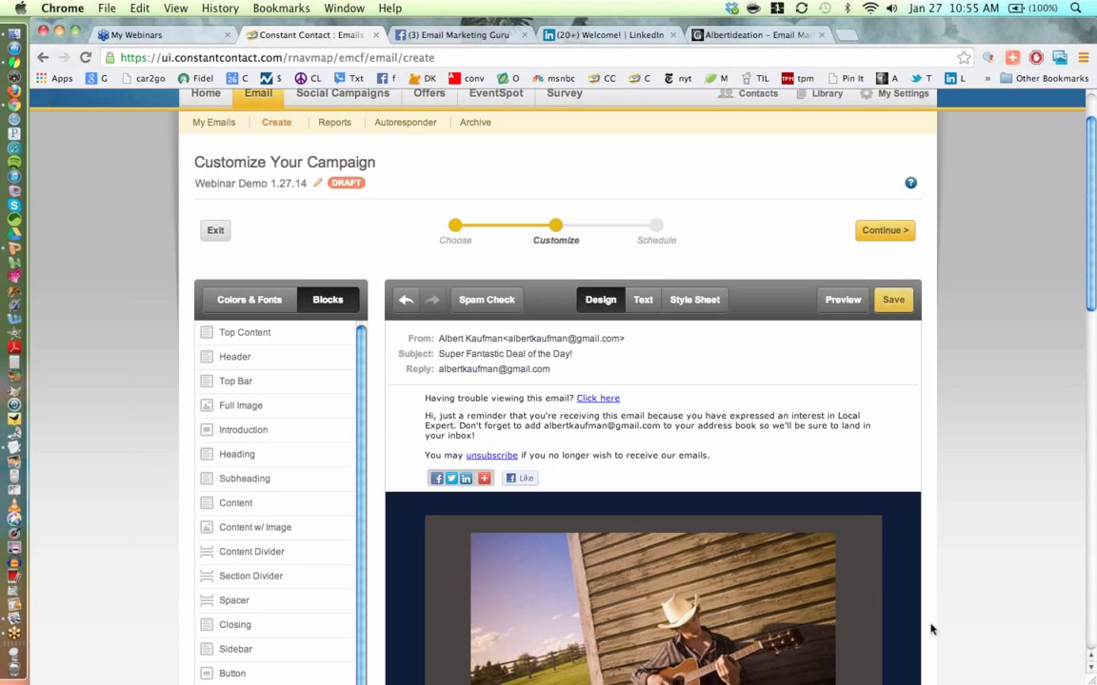
- Continue to the Schedule step and send to the Family (1) list
click(884, 231)
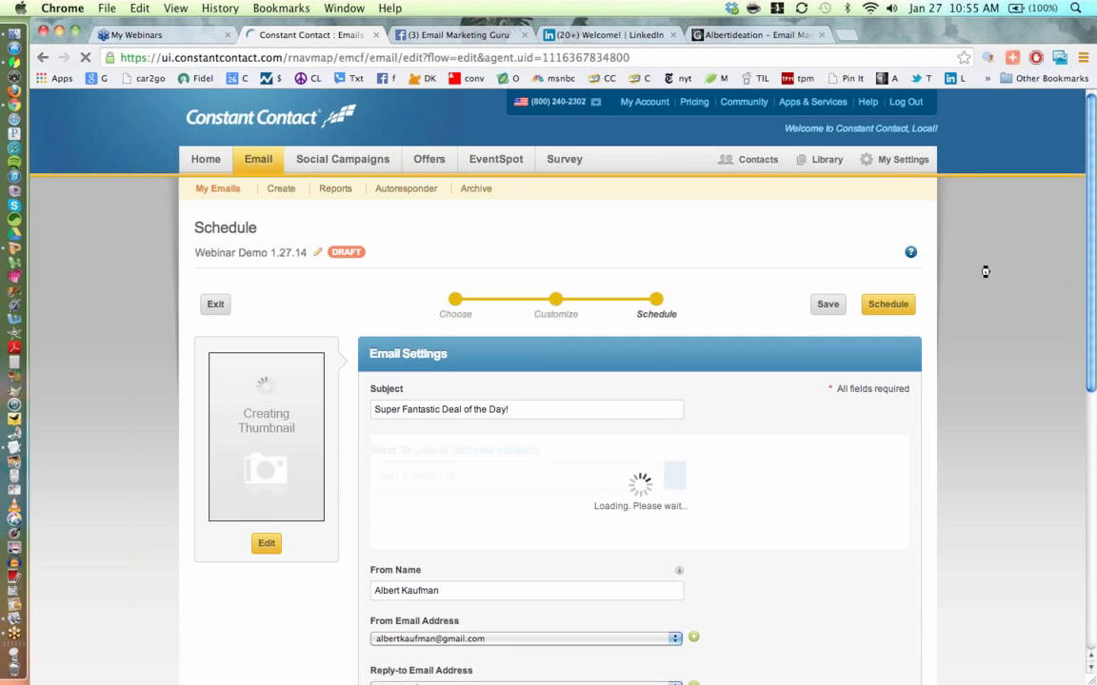
scroll(509, 369, down, 3)
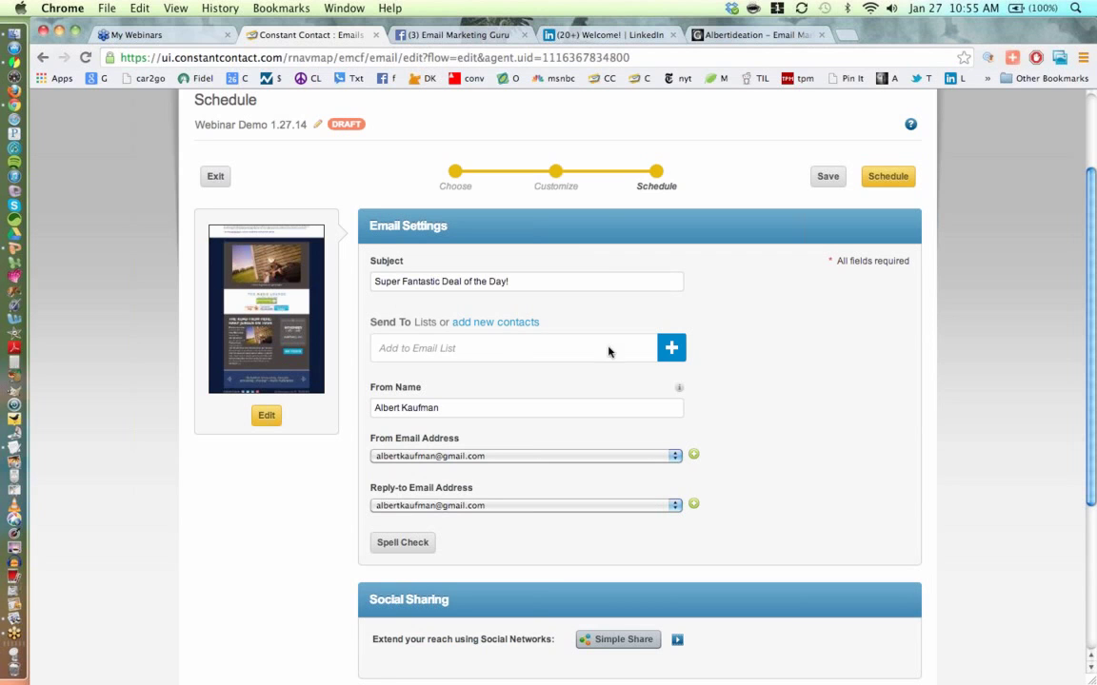
click(671, 349)
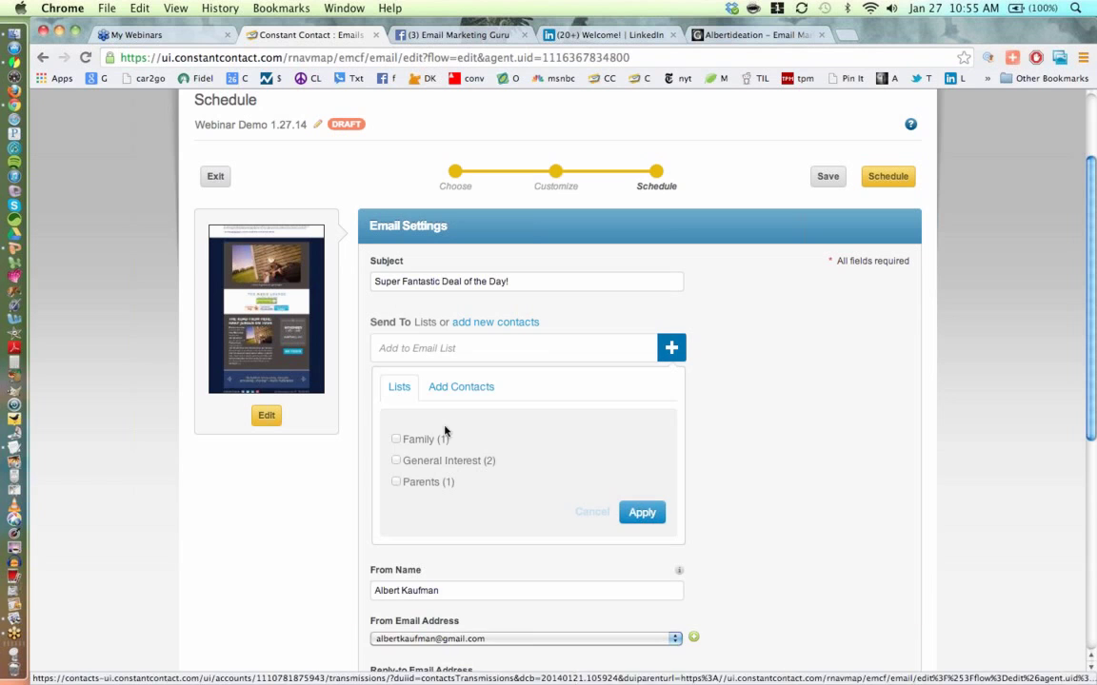
click(396, 441)
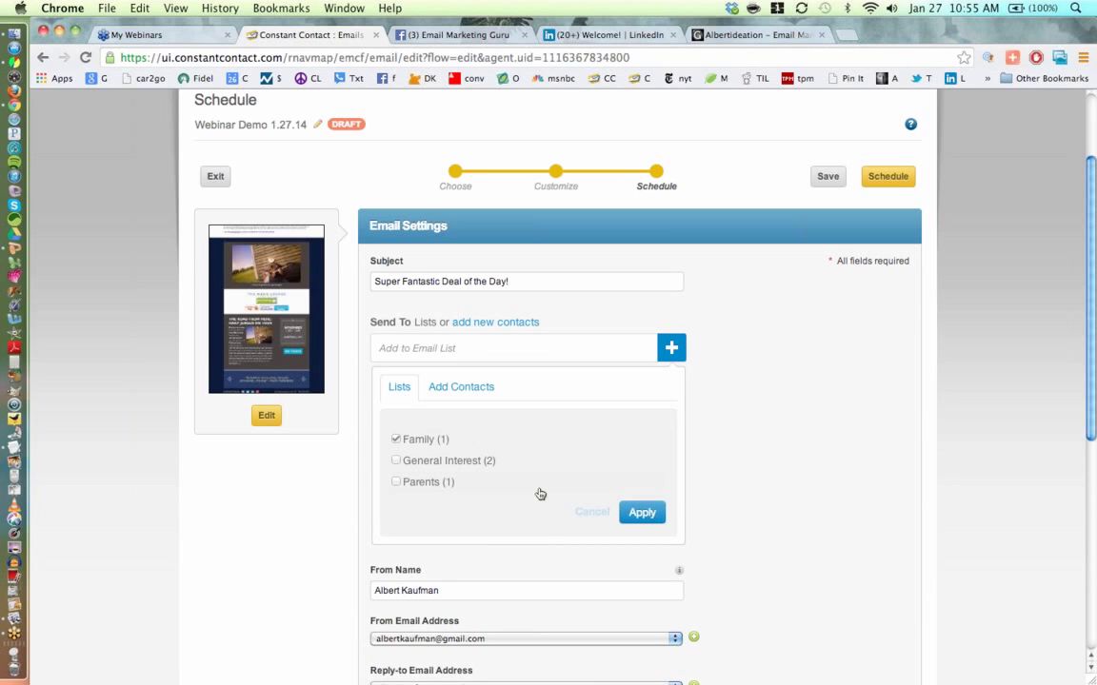
click(642, 512)
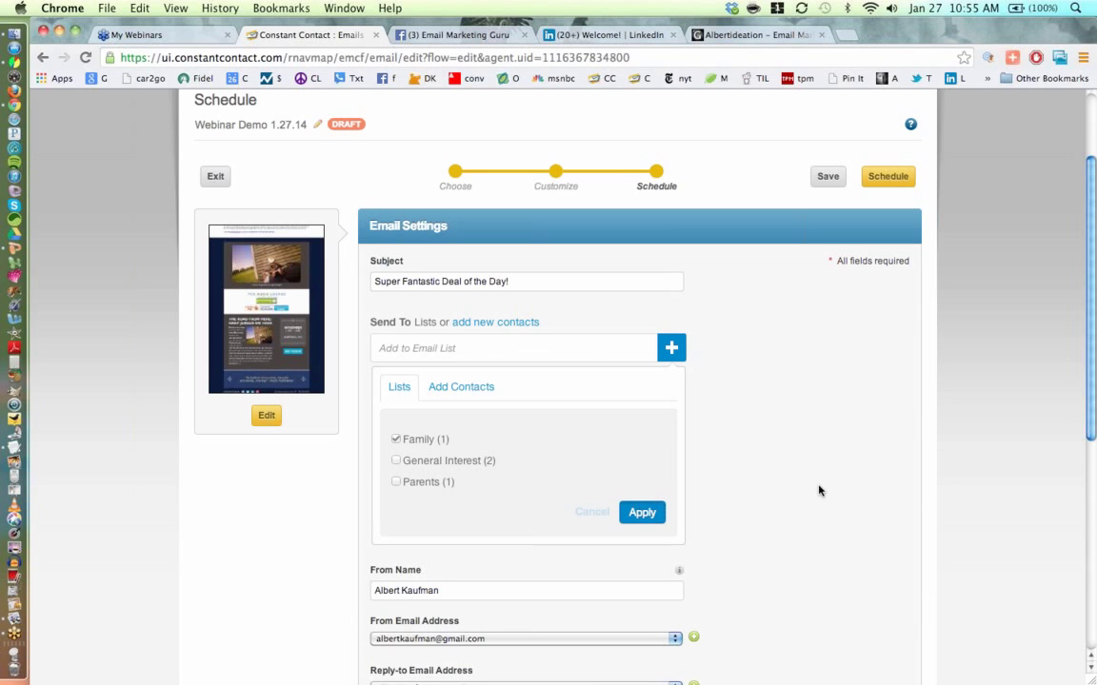
scroll(820, 491, down, 1)
scroll(820, 491, down, 4)
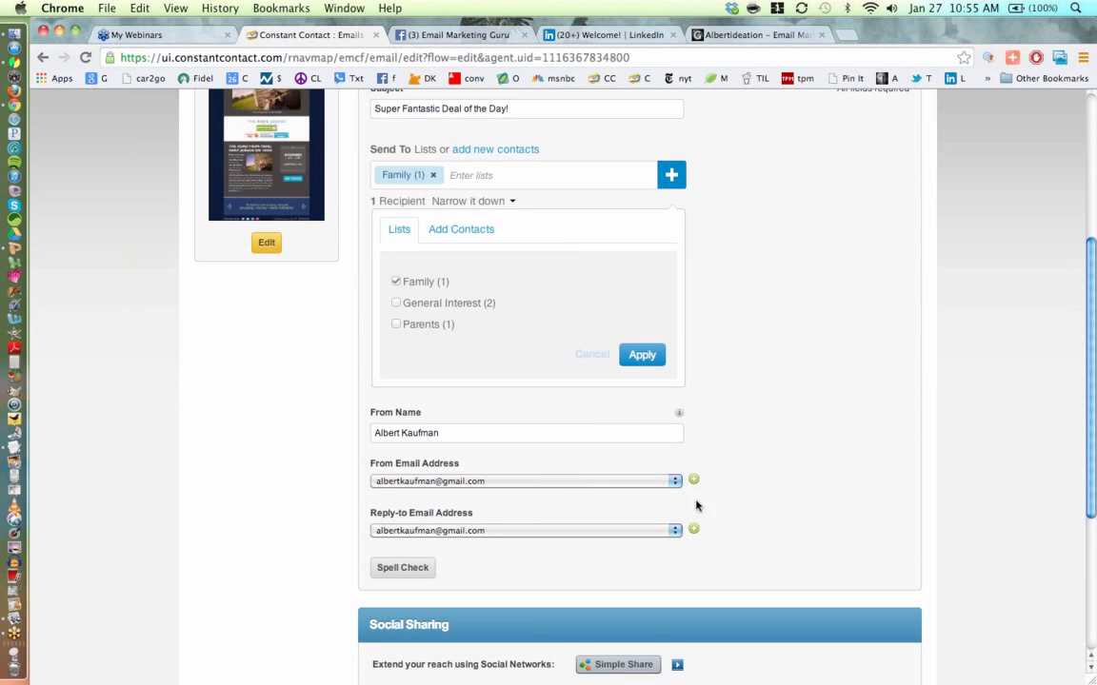
scroll(812, 470, up, 3)
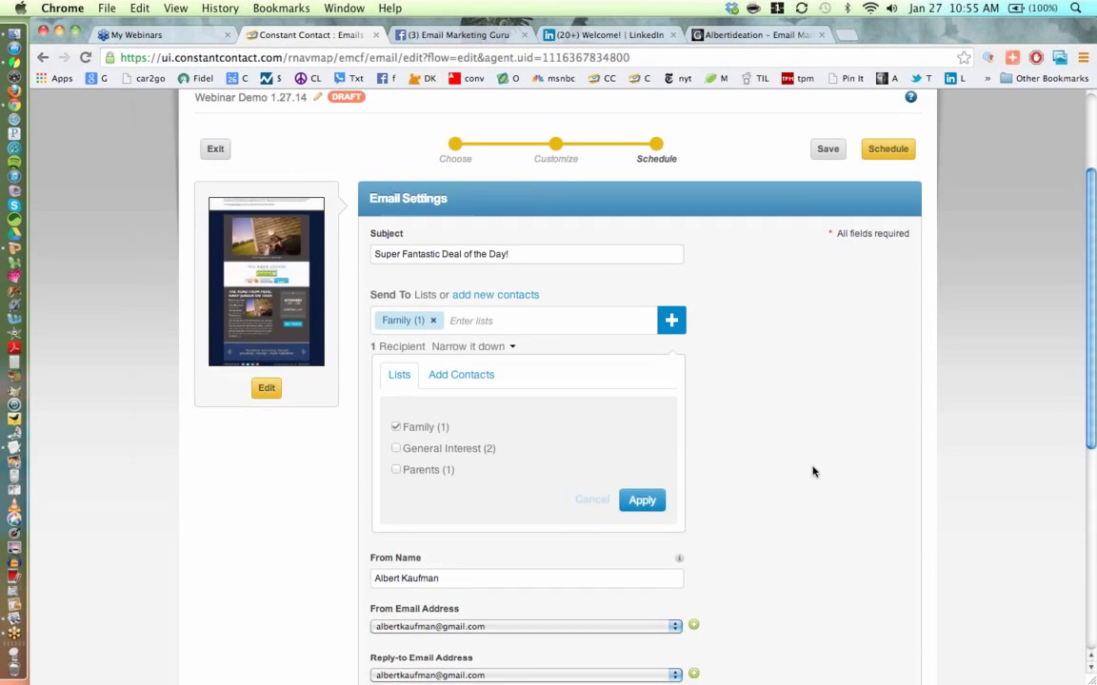
scroll(813, 470, down, 2)
scroll(813, 470, down, 5)
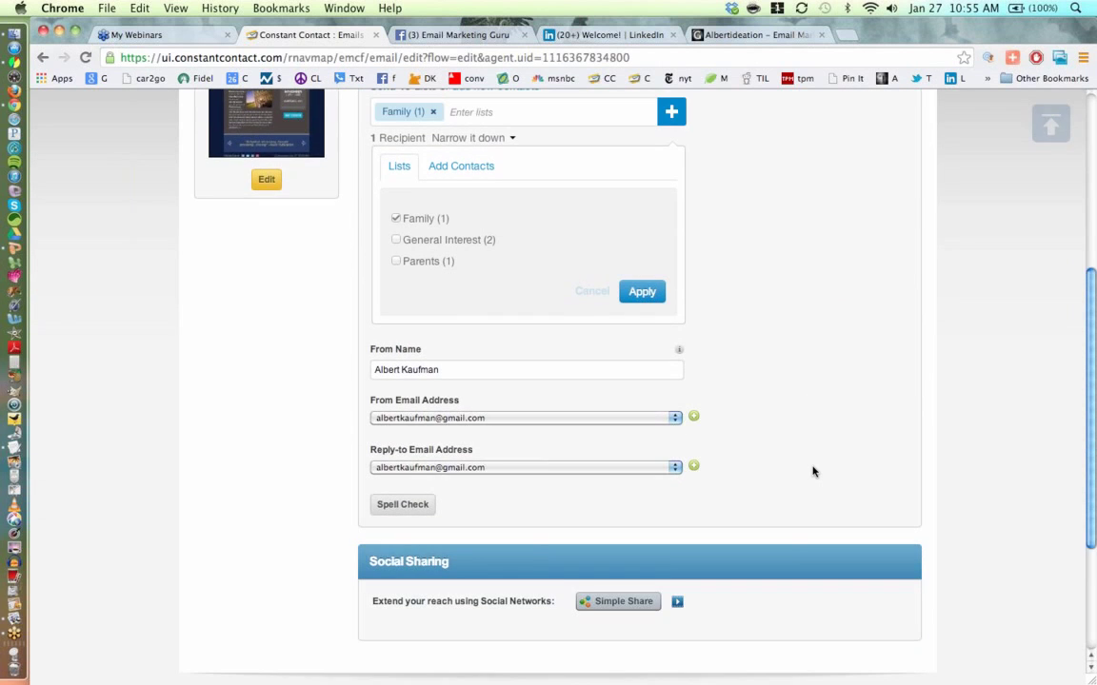
scroll(813, 470, down, 3)
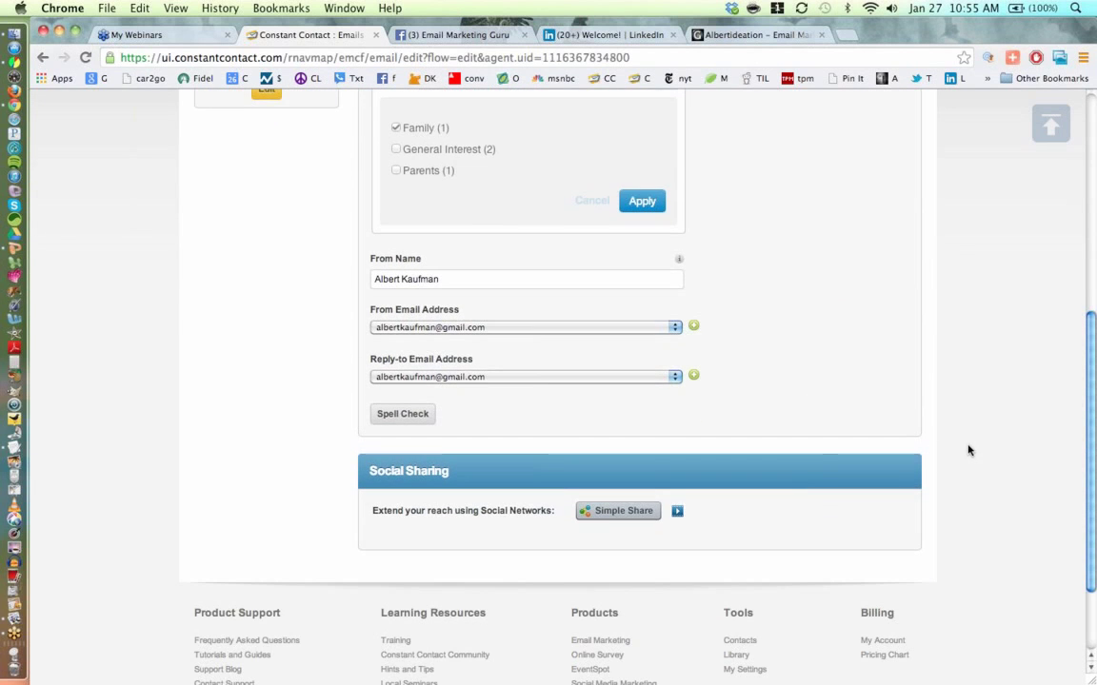
scroll(969, 450, down, 4)
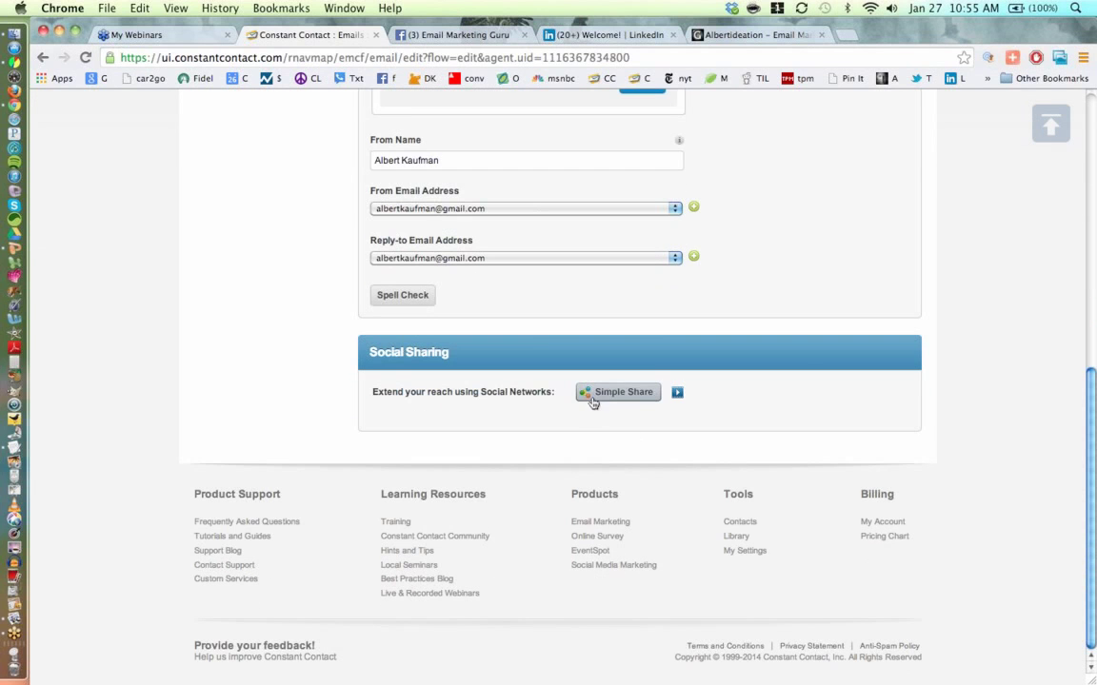
- Open Simple Share settings and start adding a Facebook account
click(613, 395)
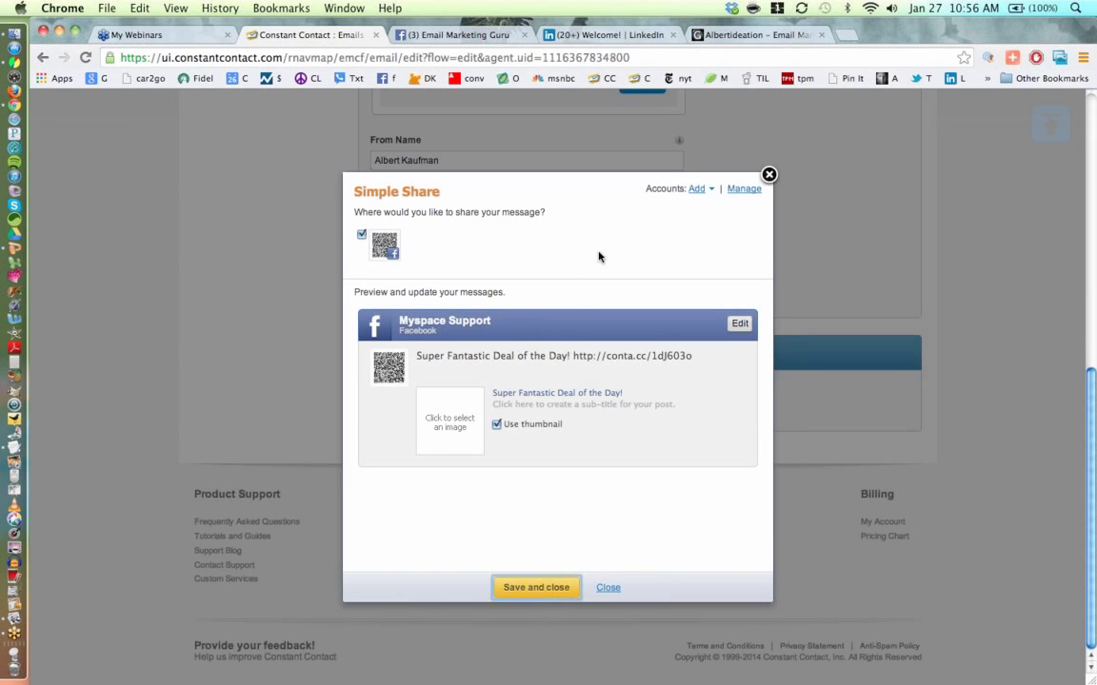
click(704, 189)
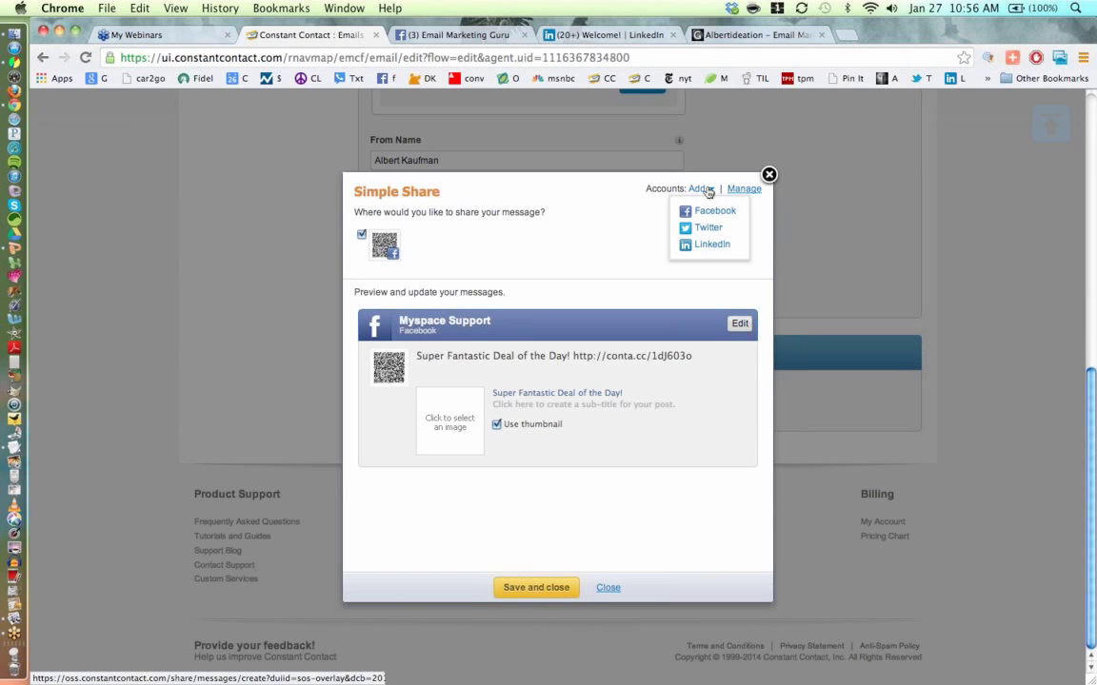
click(707, 212)
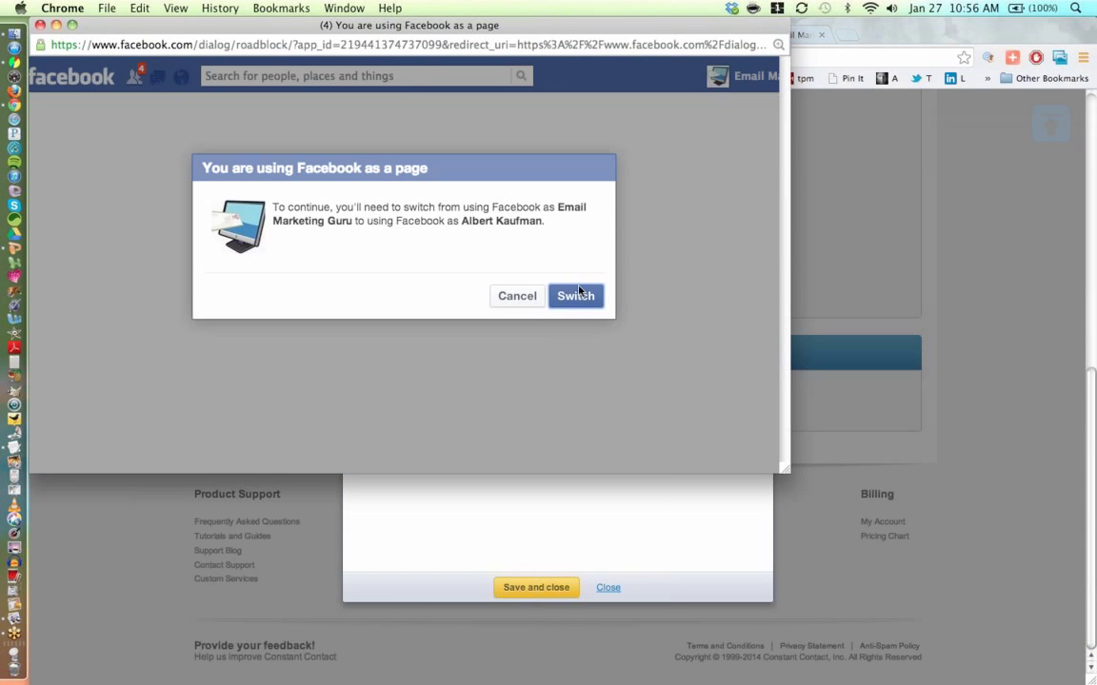
- Select the Ideation and Email Marketing Guru Facebook pages and continue
click(574, 299)
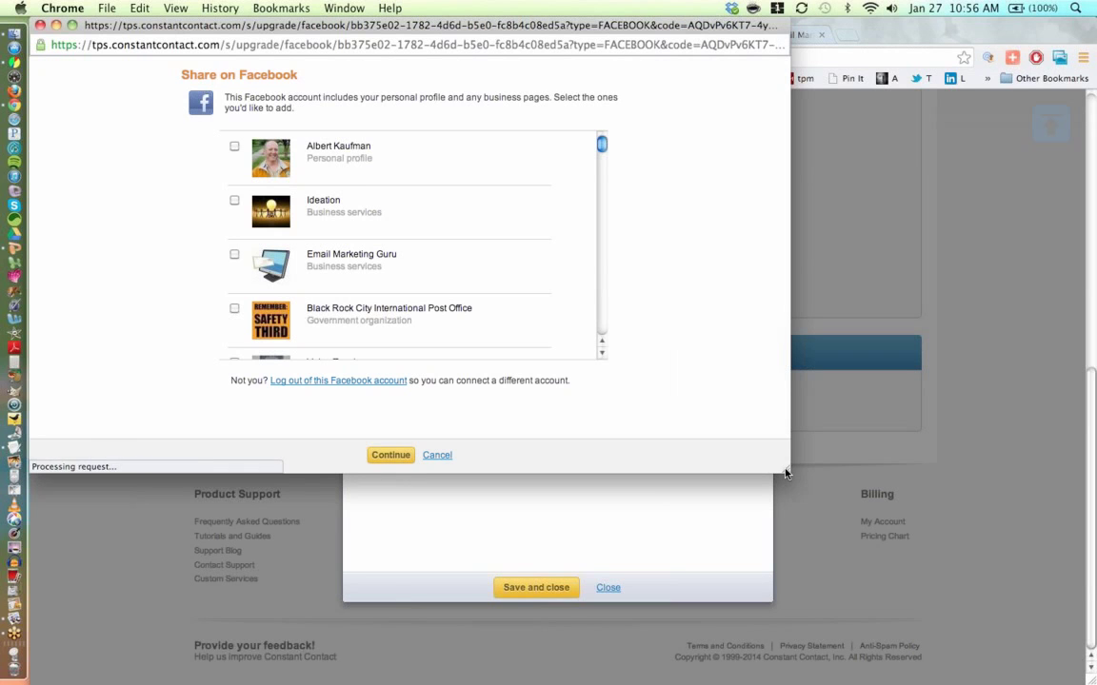
click(234, 200)
click(234, 254)
click(391, 455)
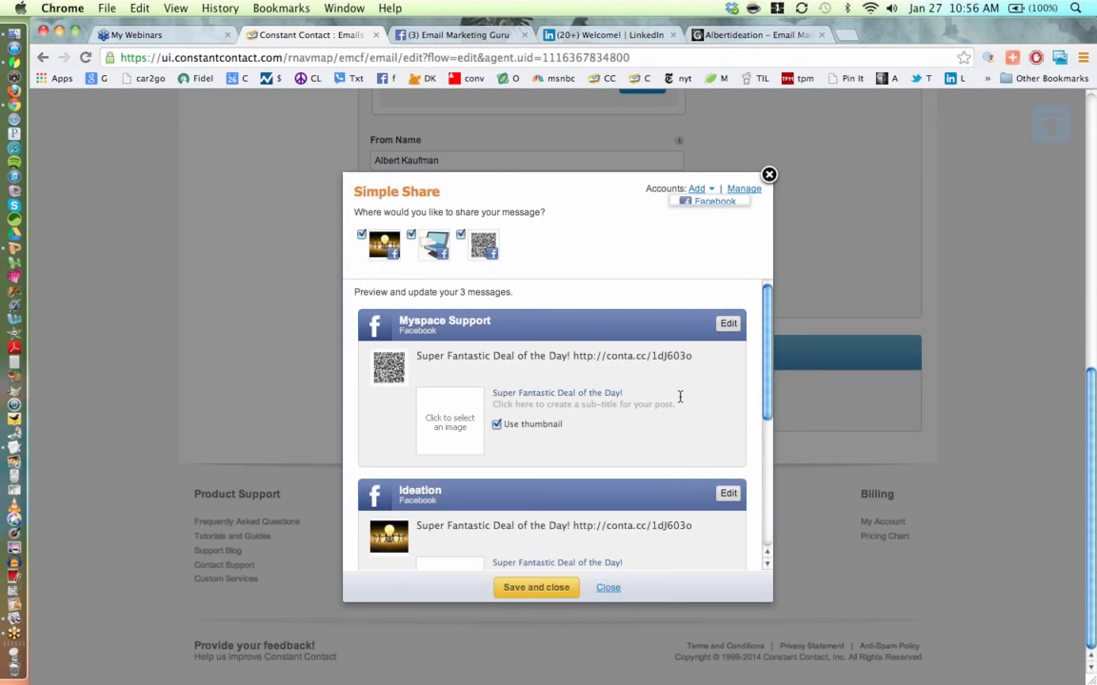
- Remove Myspace Support as a Simple Share destination and check which other accounts could be added
click(461, 234)
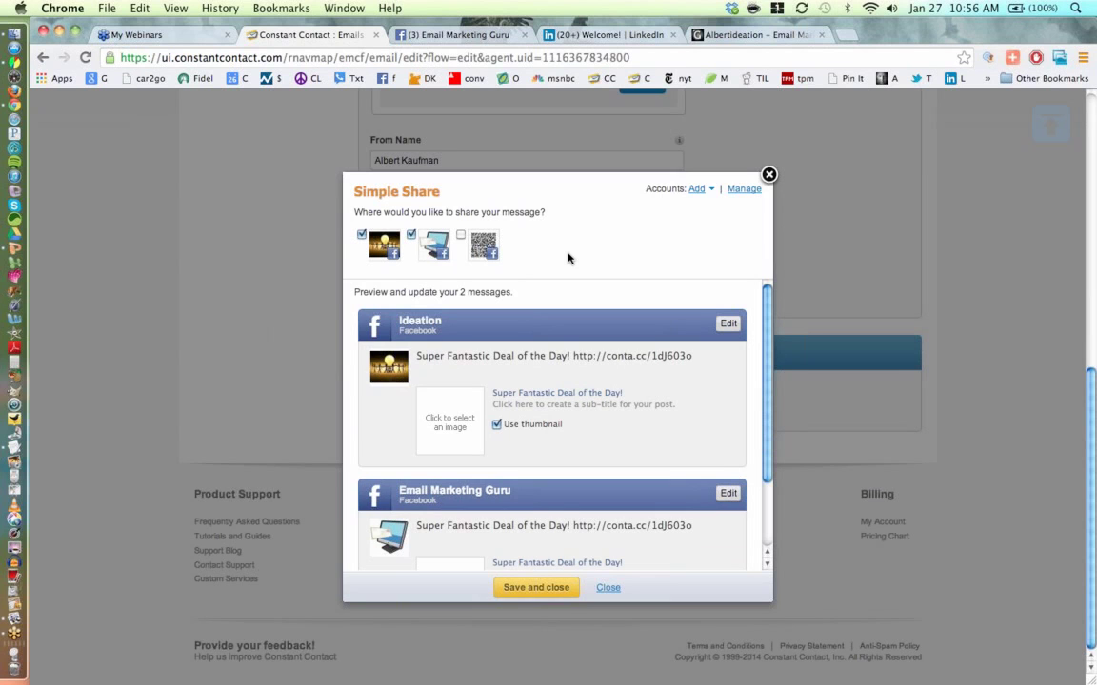
click(700, 191)
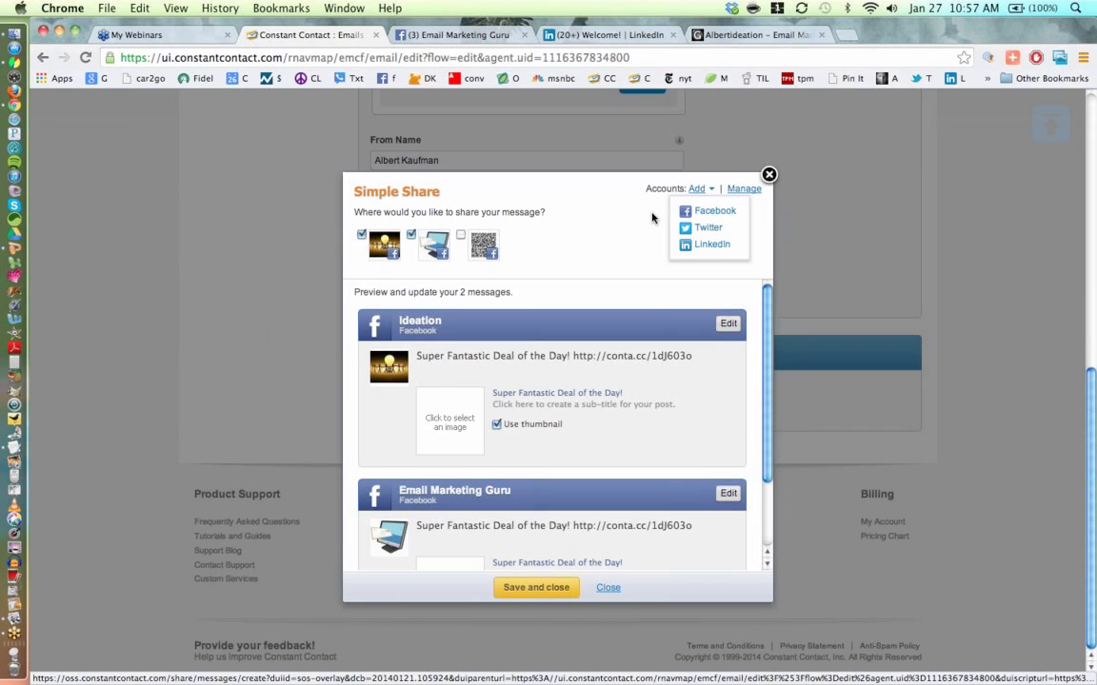
- Change the Ideation post's sub-title to 'Make sure to get yours' and turn off its thumbnail
click(728, 324)
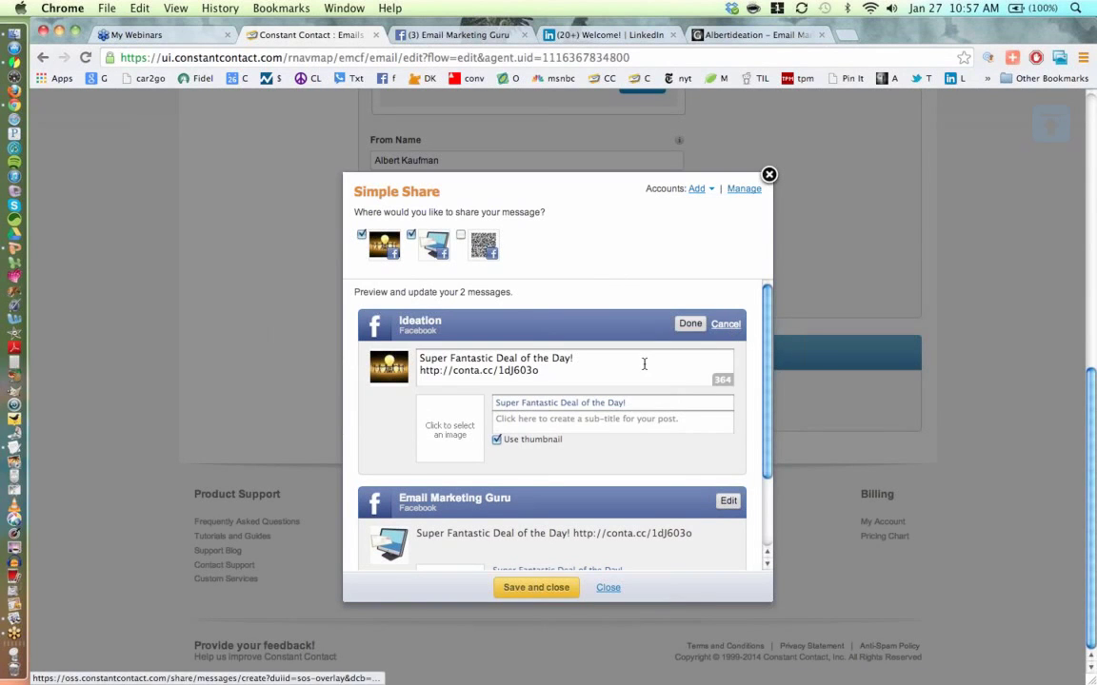
click(544, 420)
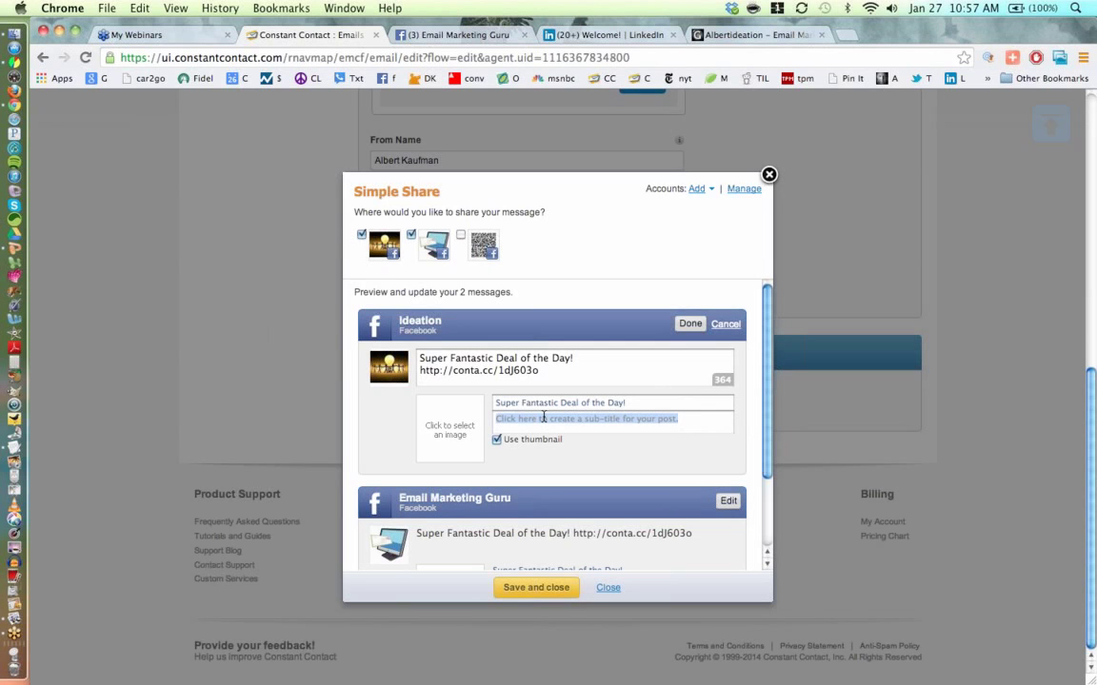
key(BackSpace)
text(Make sure to g)
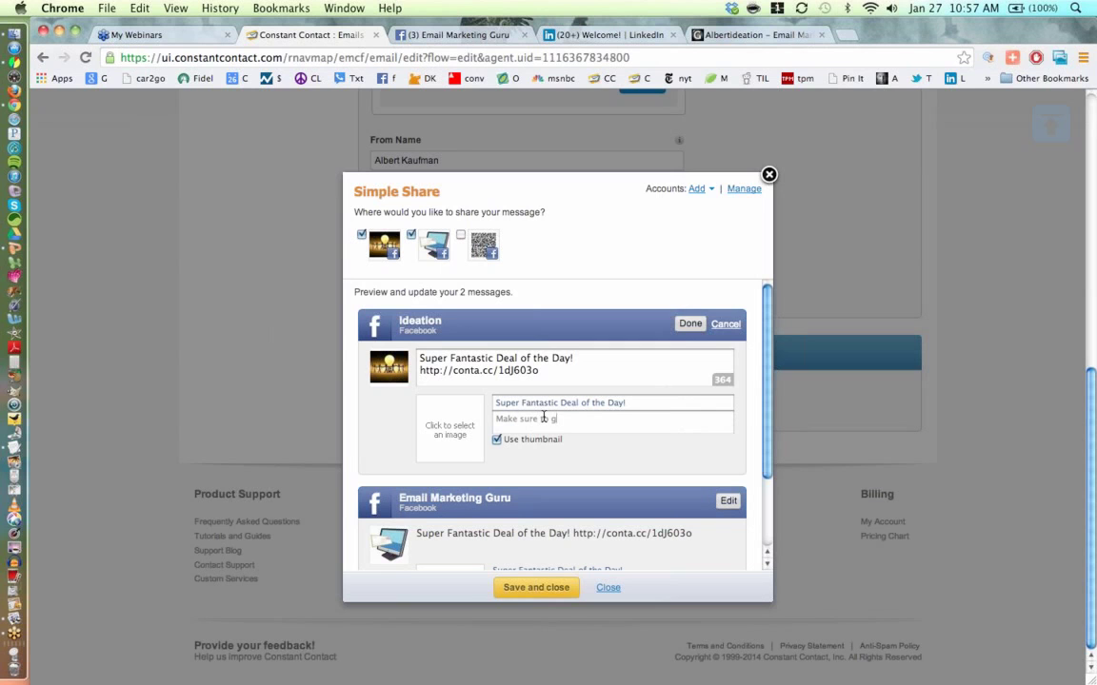
text(et yours)
click(692, 328)
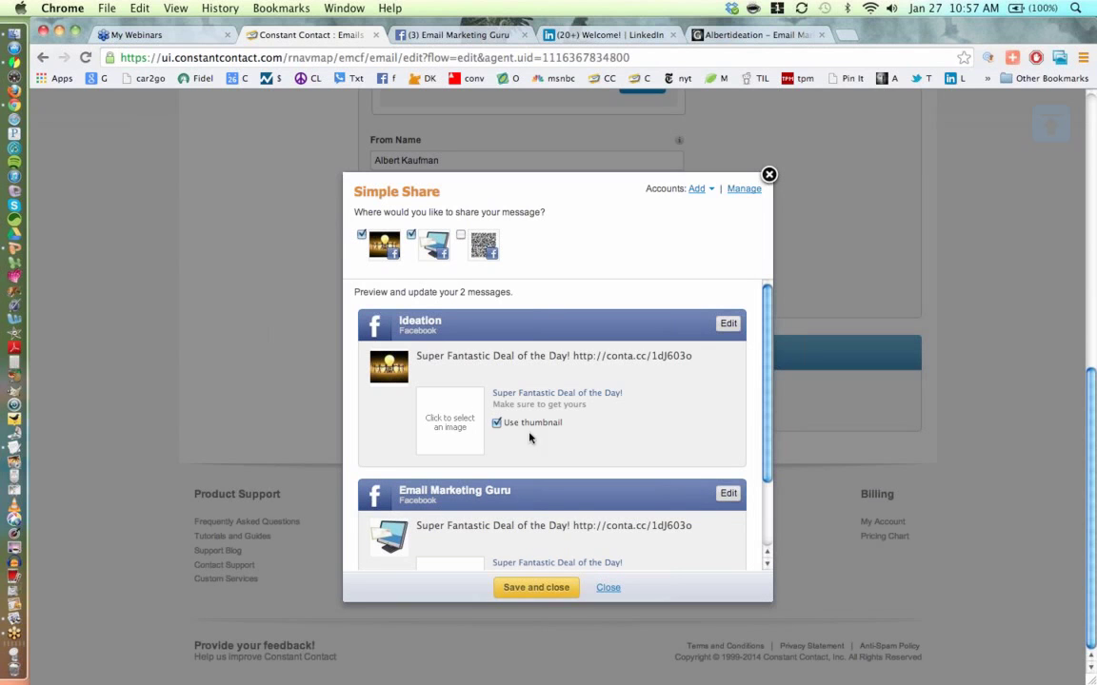
click(496, 423)
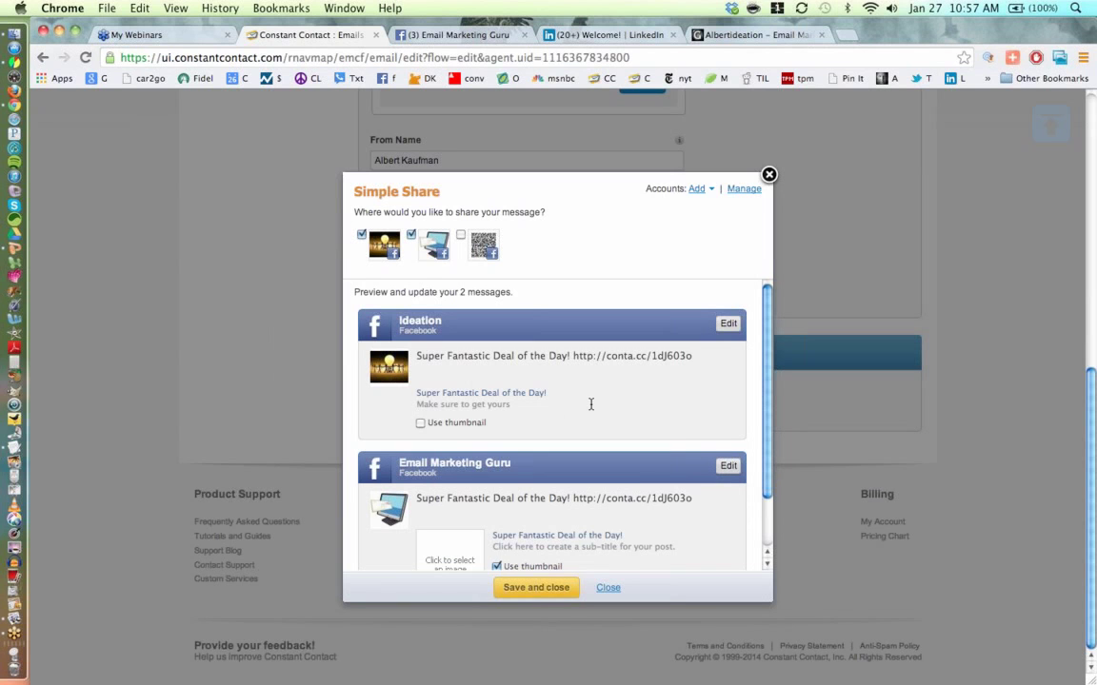
scroll(590, 404, down, 3)
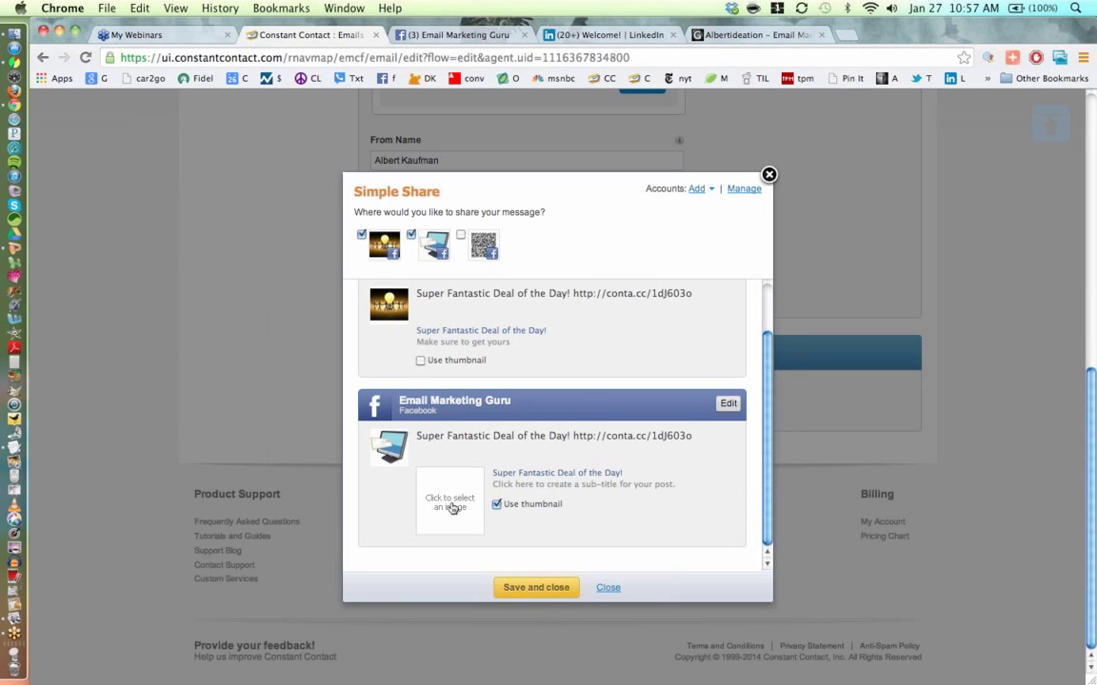
- Save the two pending Simple Share messages and bring up the email's Schedule dialog
click(539, 590)
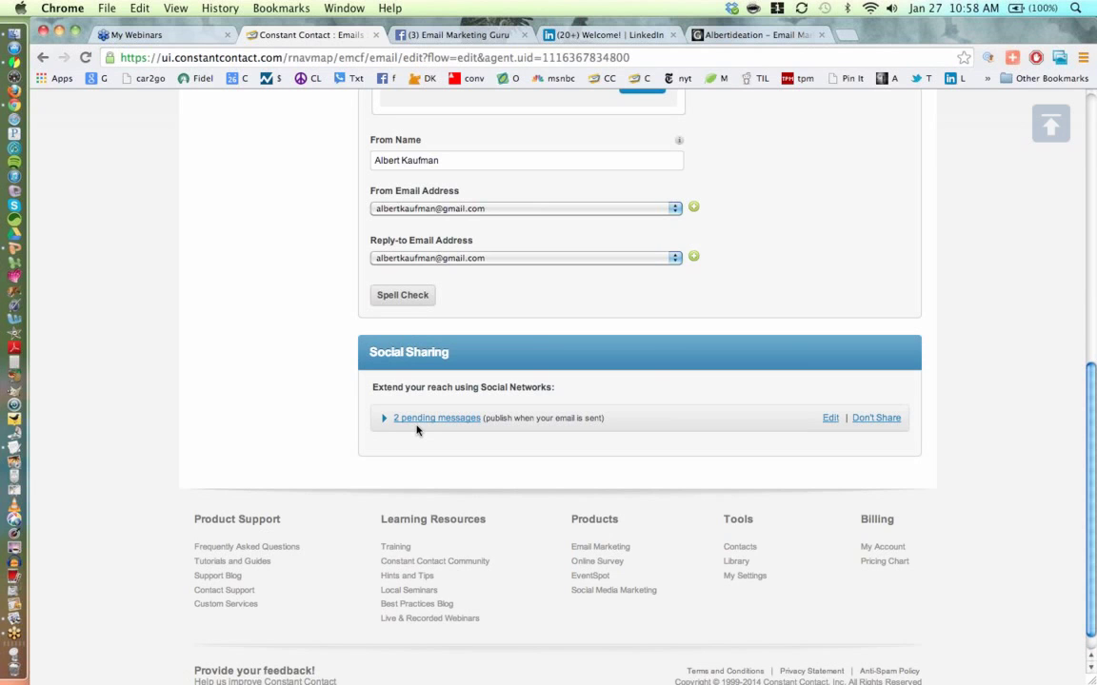
scroll(416, 430, up, 3)
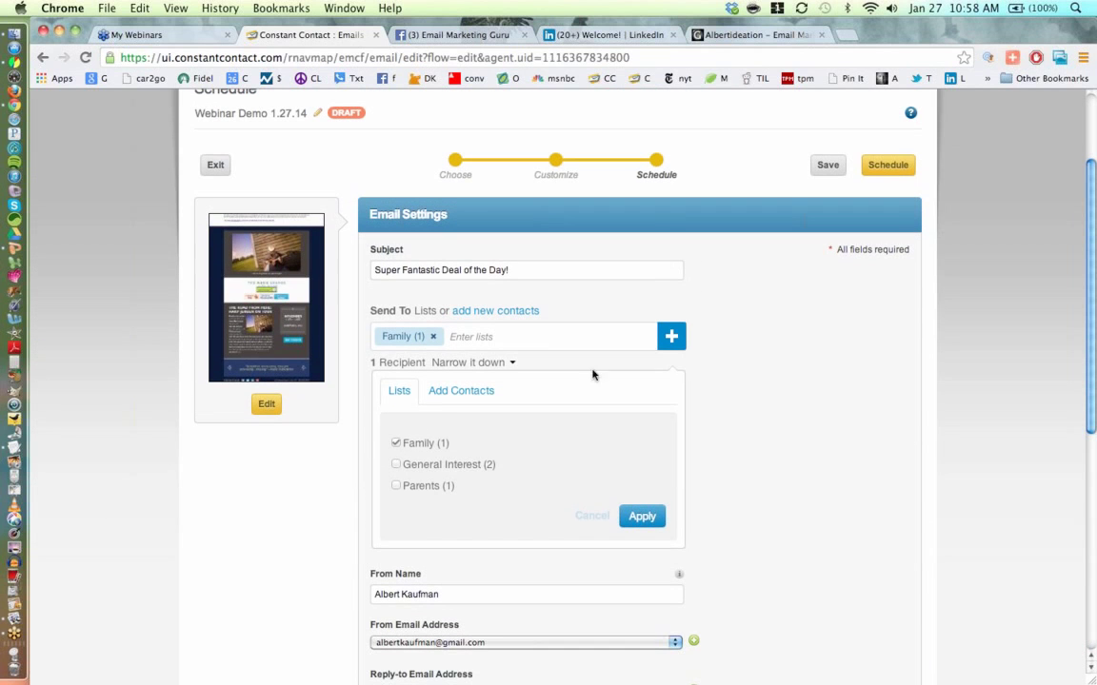
click(889, 166)
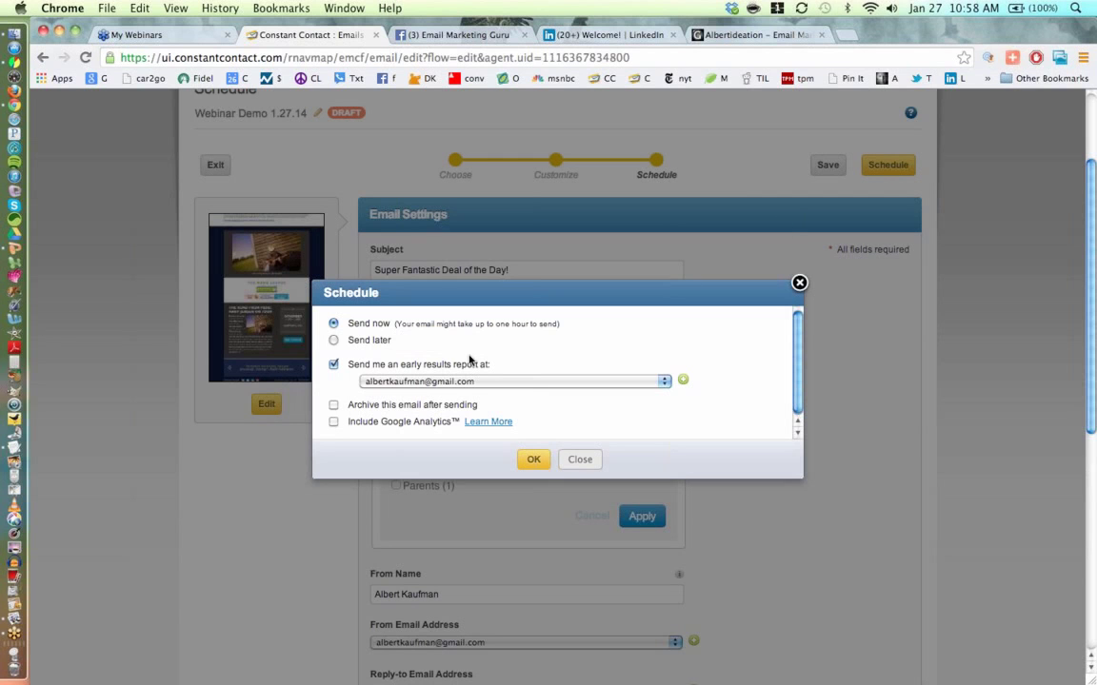
- Set the email to send later on January 29 at 6:05, with archiving and Google Analytics on
click(333, 340)
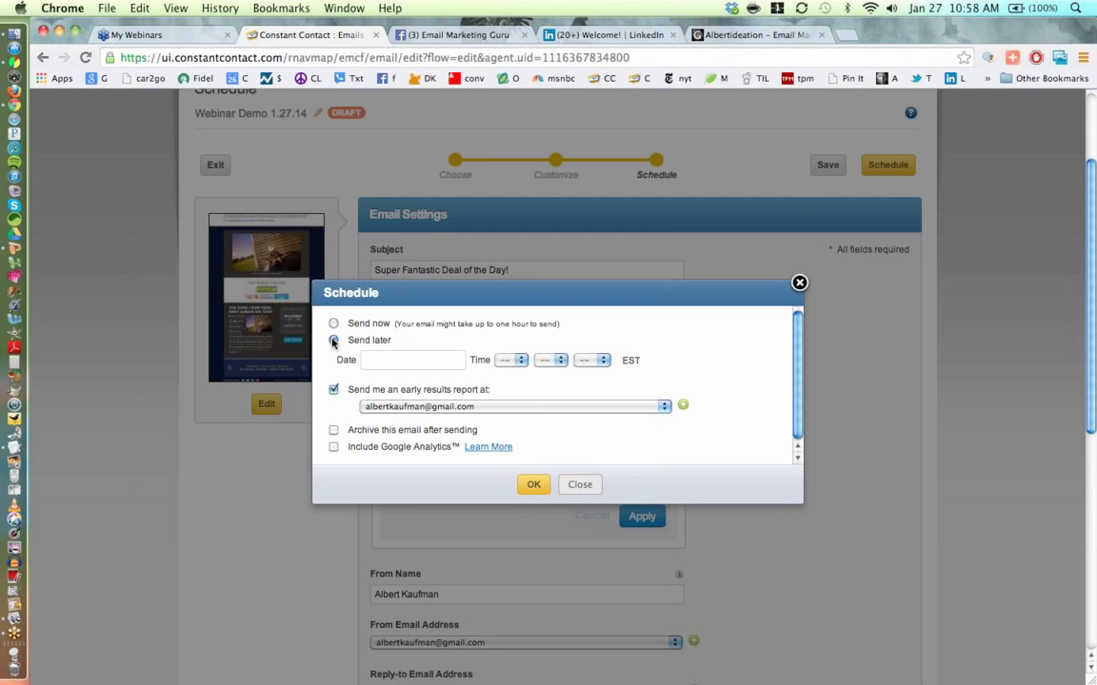
click(386, 359)
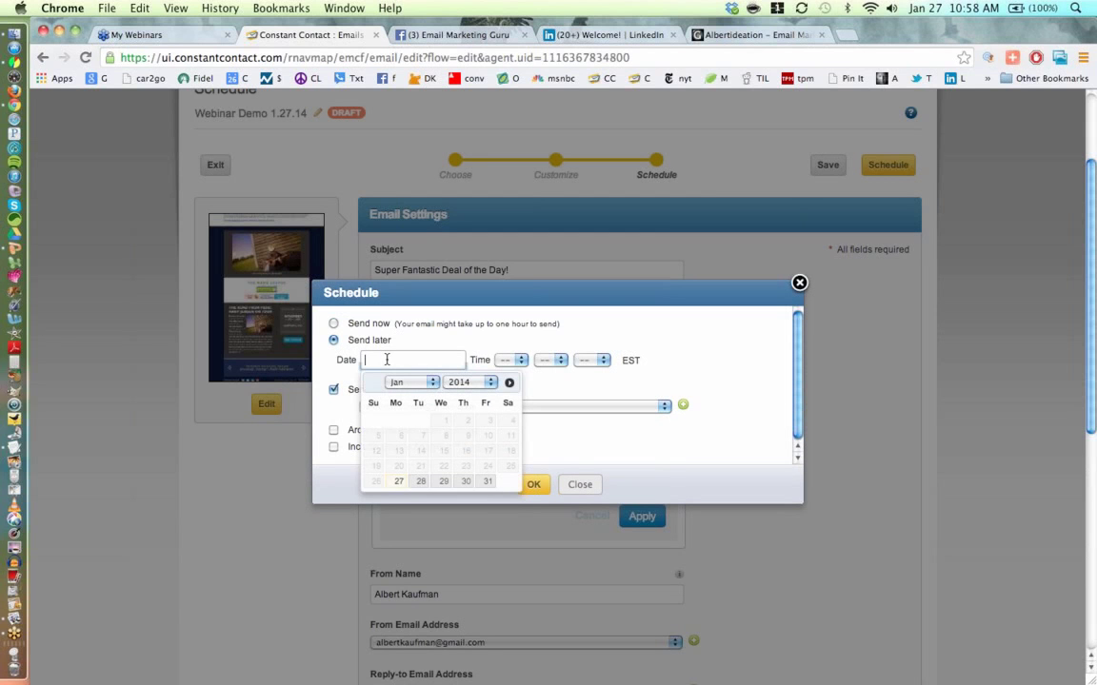
click(443, 483)
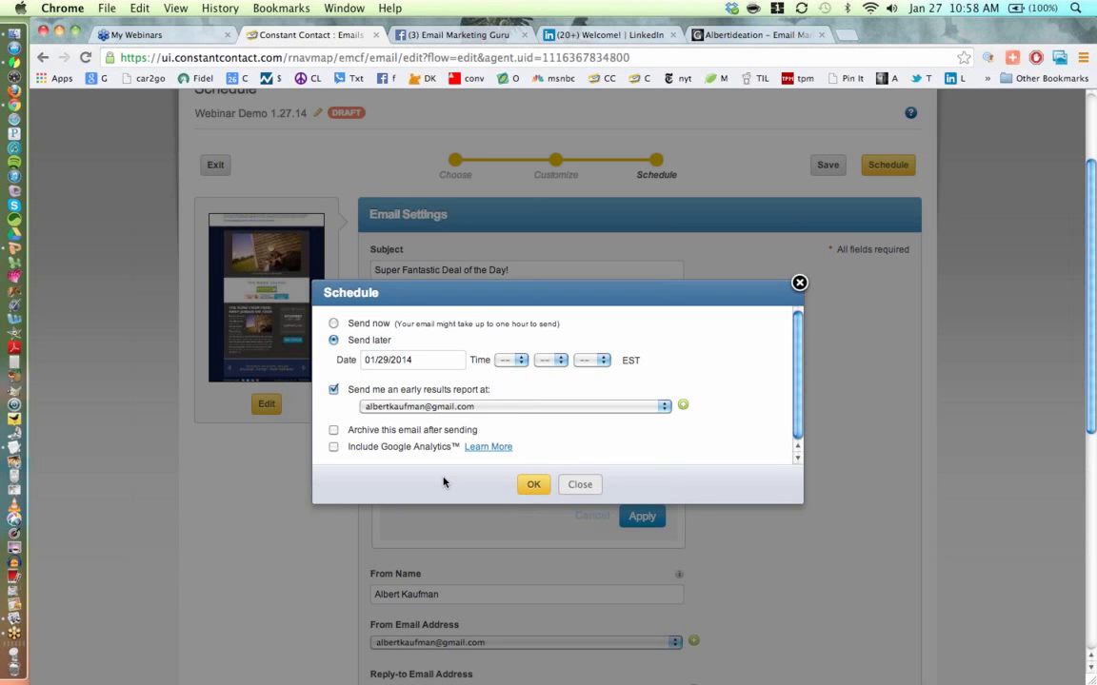
click(510, 360)
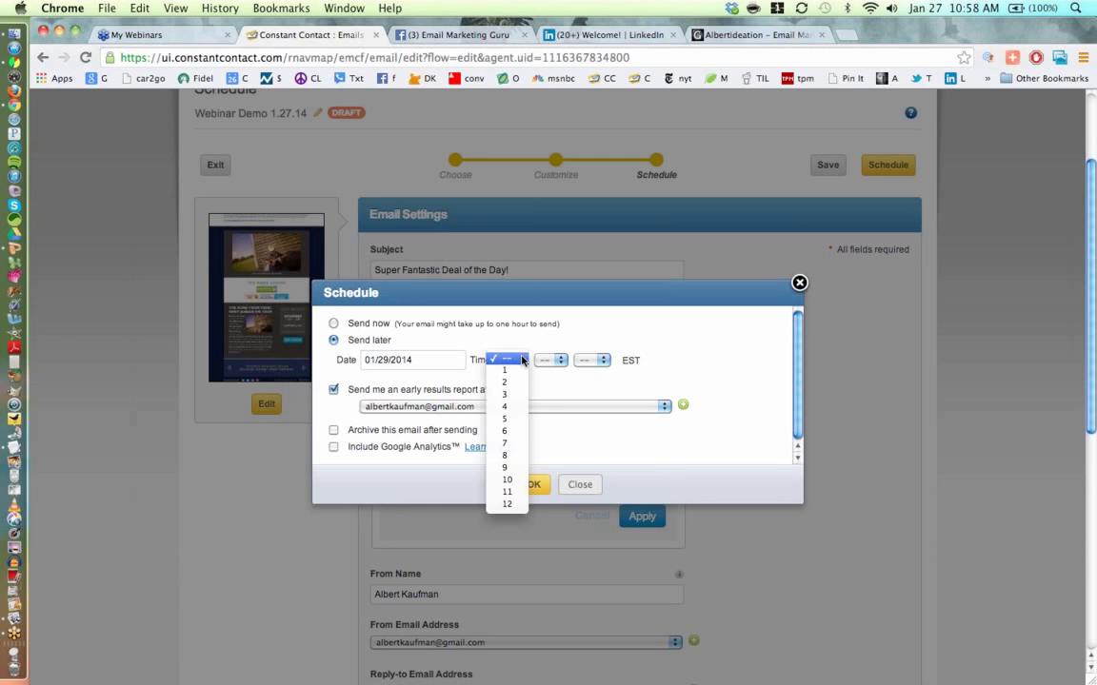
click(519, 432)
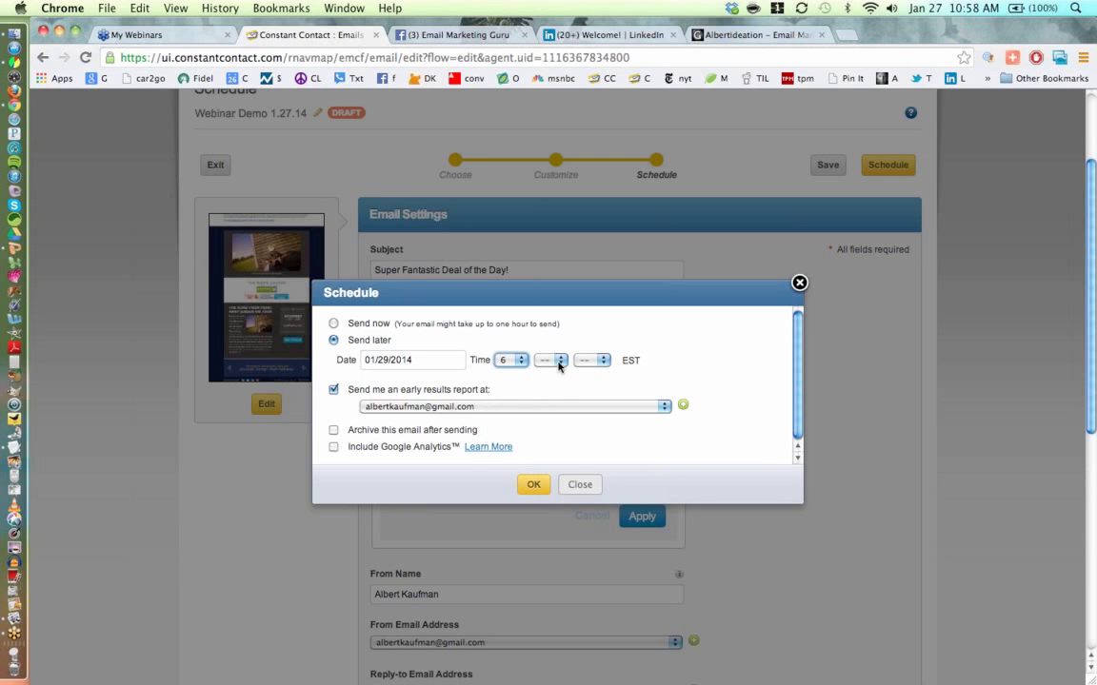
click(559, 361)
click(557, 382)
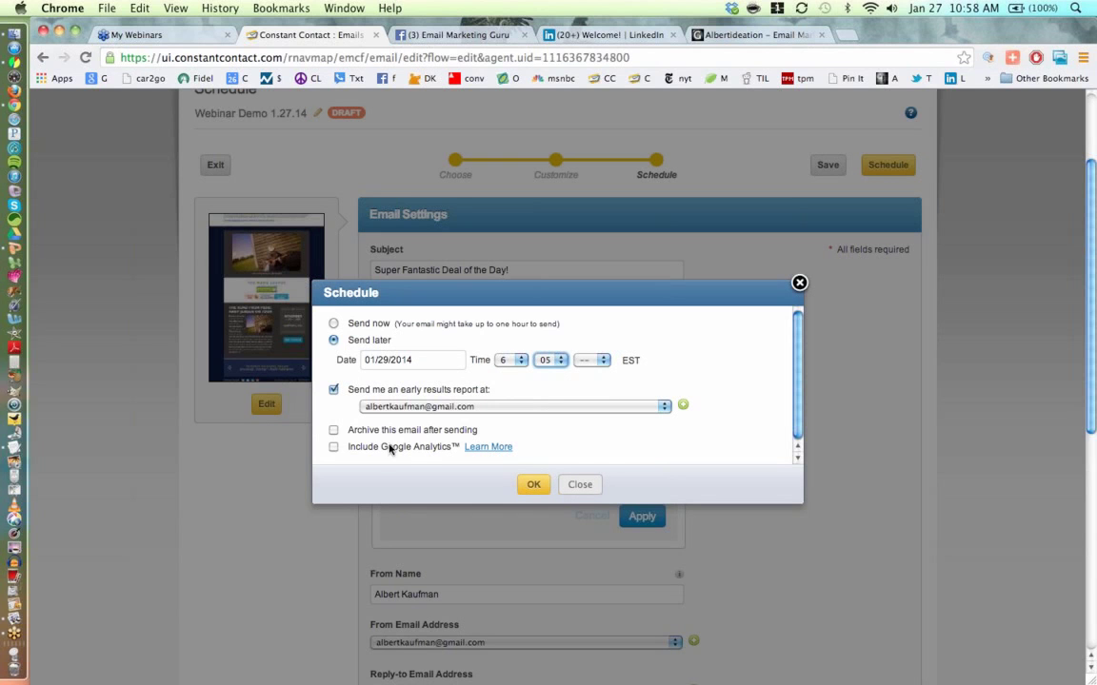
click(334, 431)
click(334, 447)
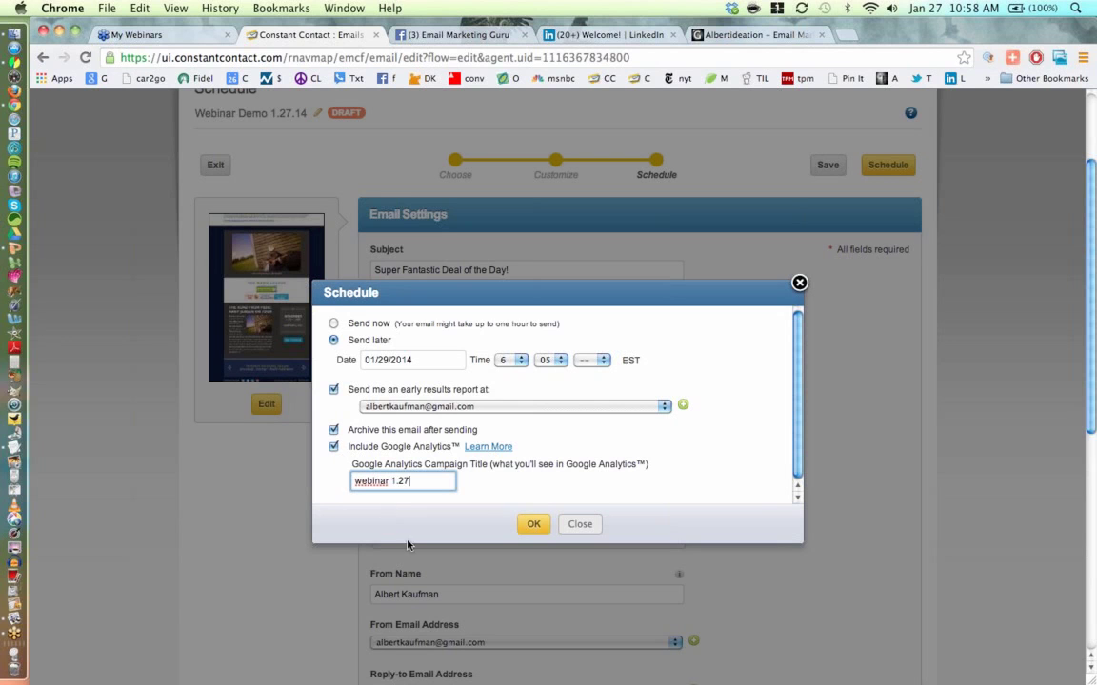
- Confirm the schedule, fixing the missing-time error by making the 6:05 send time AM
click(535, 524)
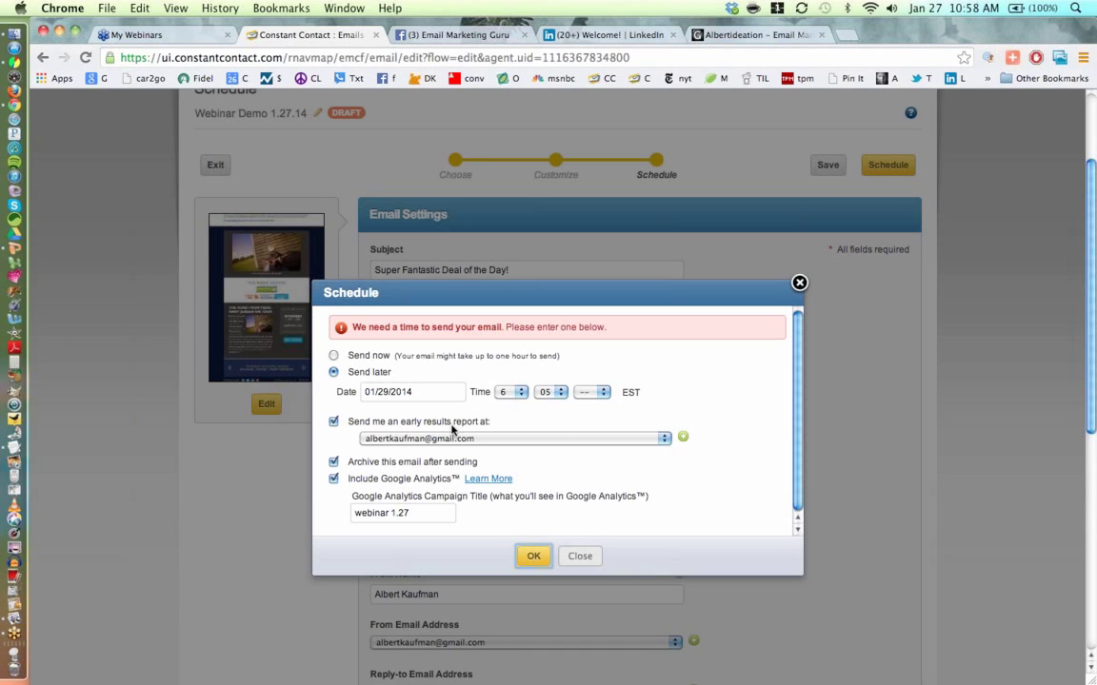
click(604, 392)
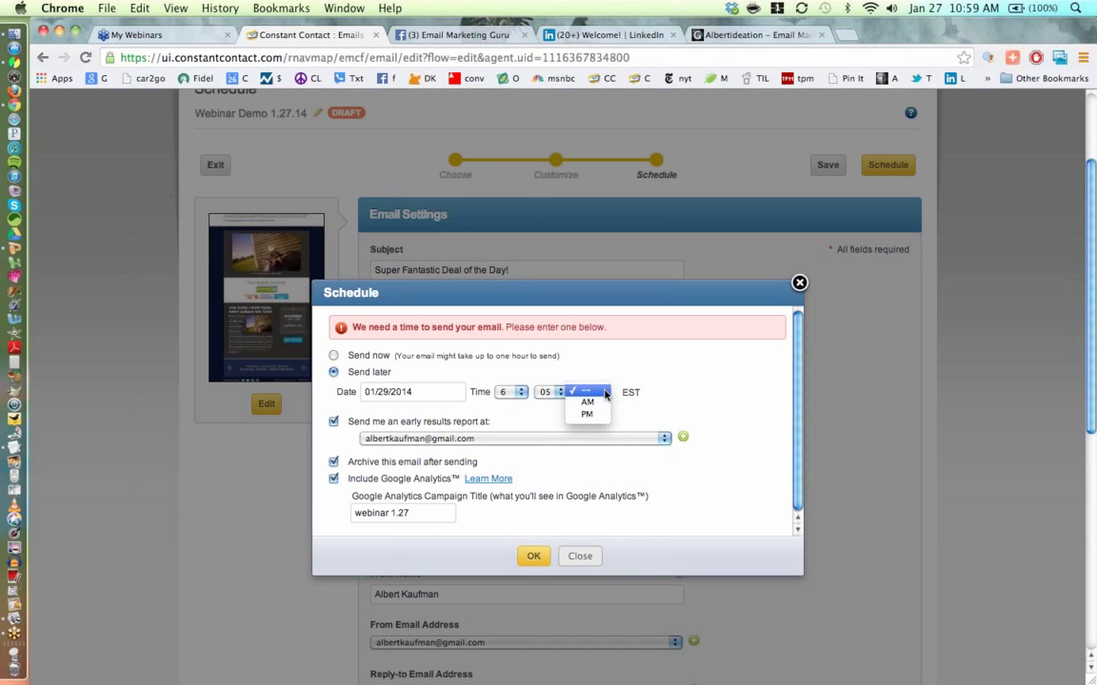
click(588, 402)
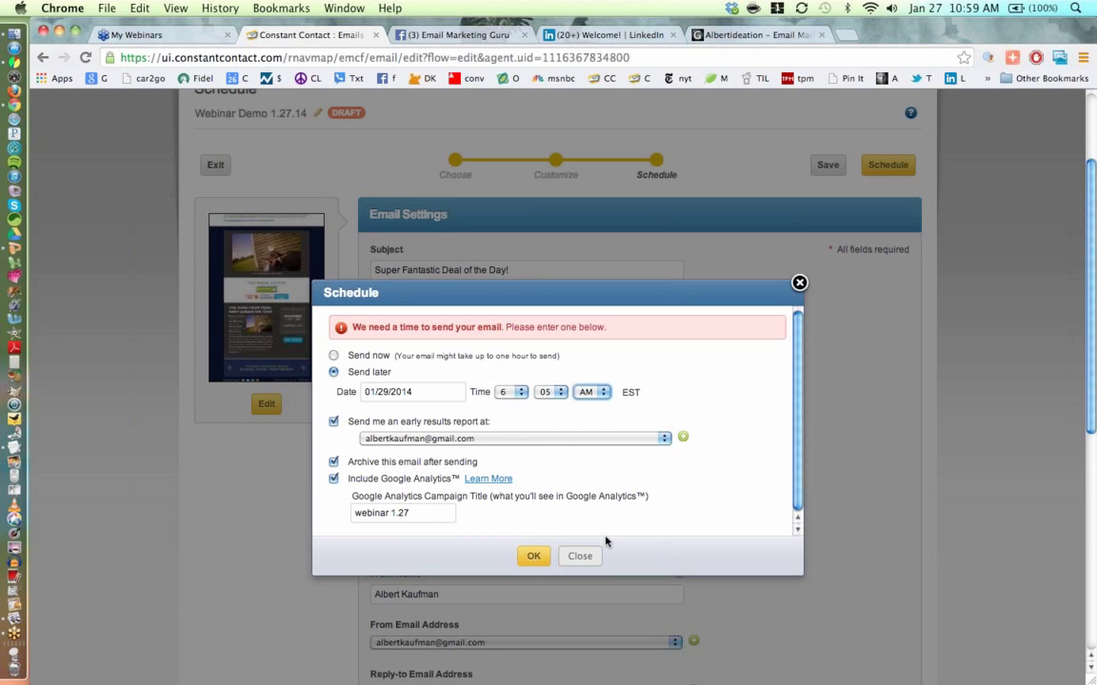
click(531, 559)
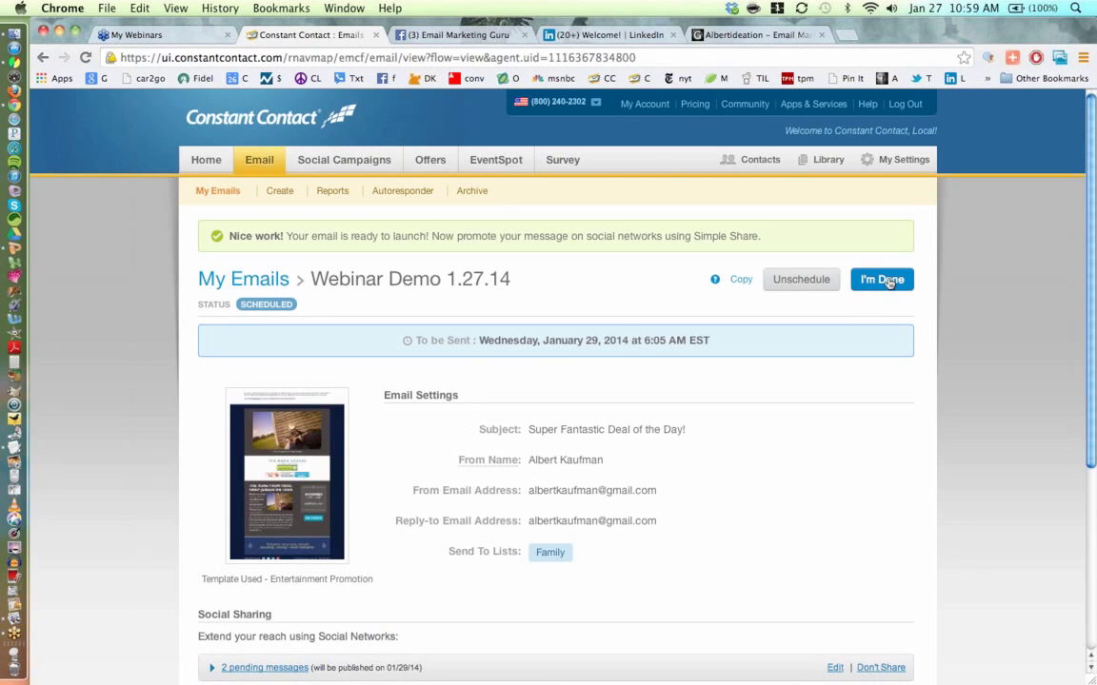
- Review and close the scheduled email's summary, then switch to PowerPoint's Special Offer slide
scroll(819, 347, down, 5)
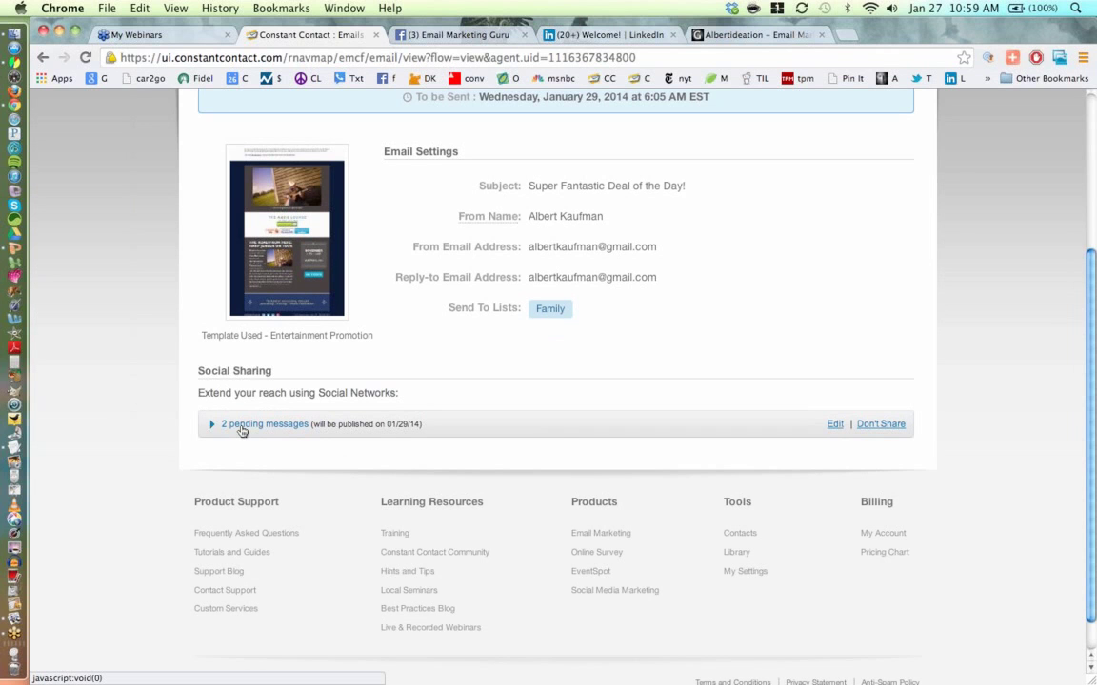
scroll(556, 433, up, 5)
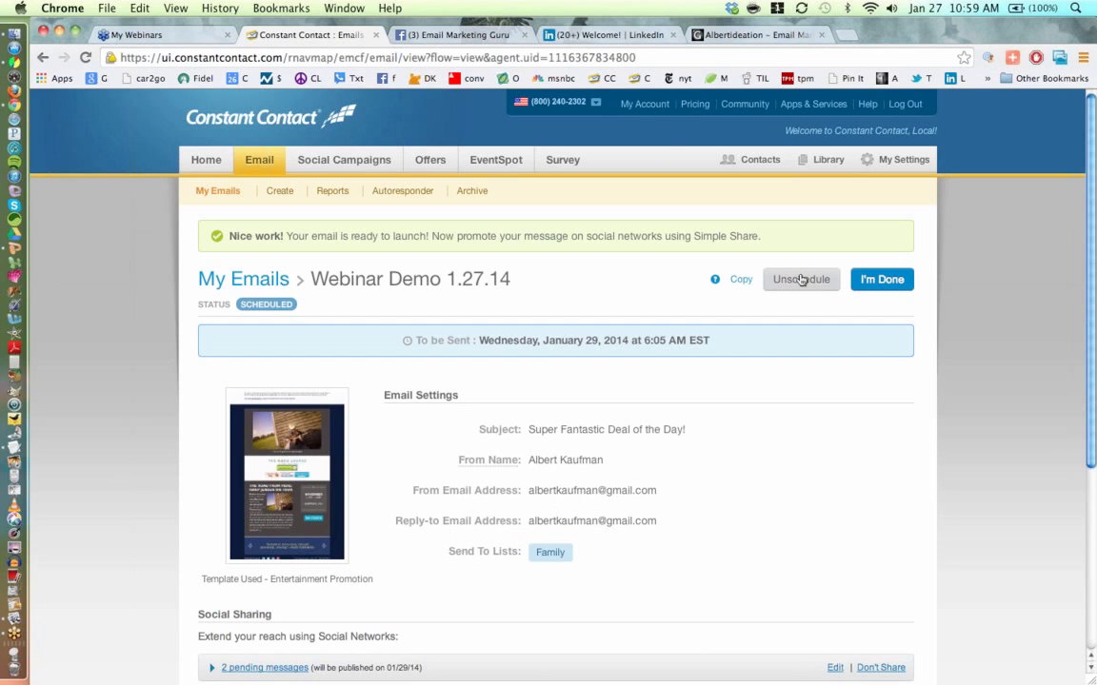
click(883, 280)
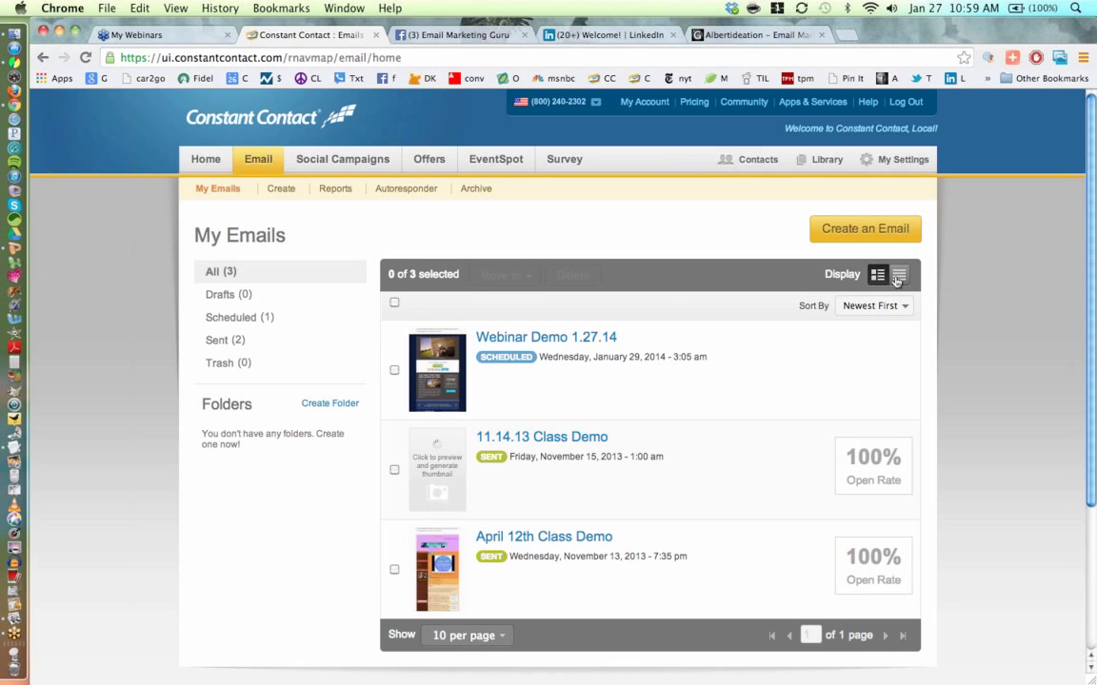
key(super+Tab)
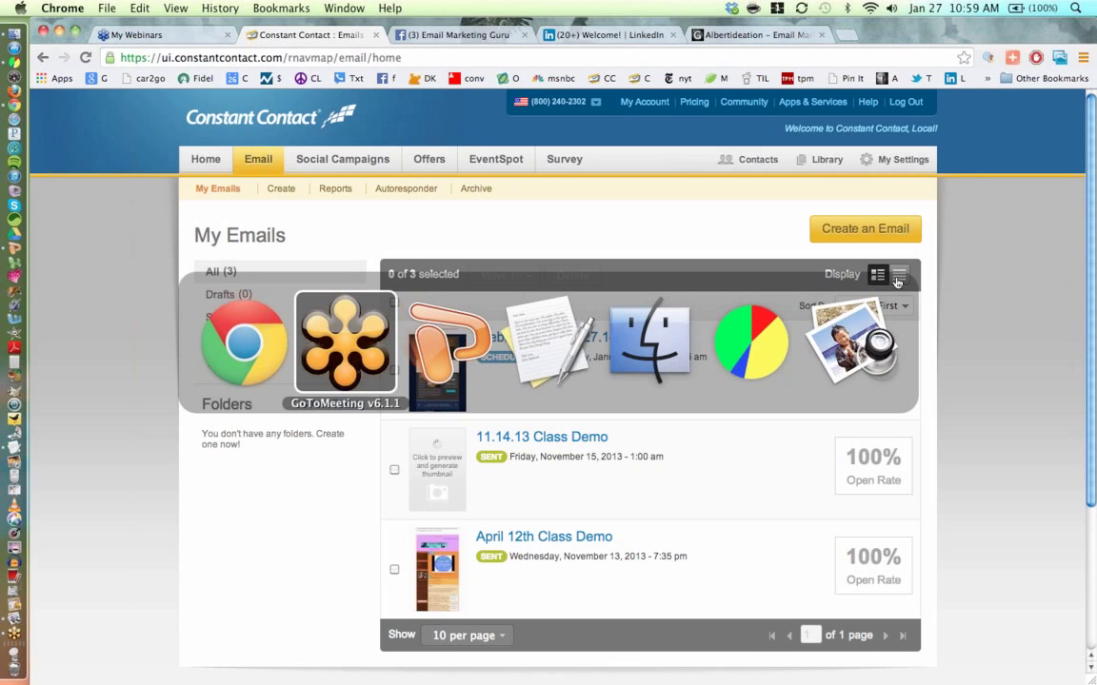
key(super+Tab)
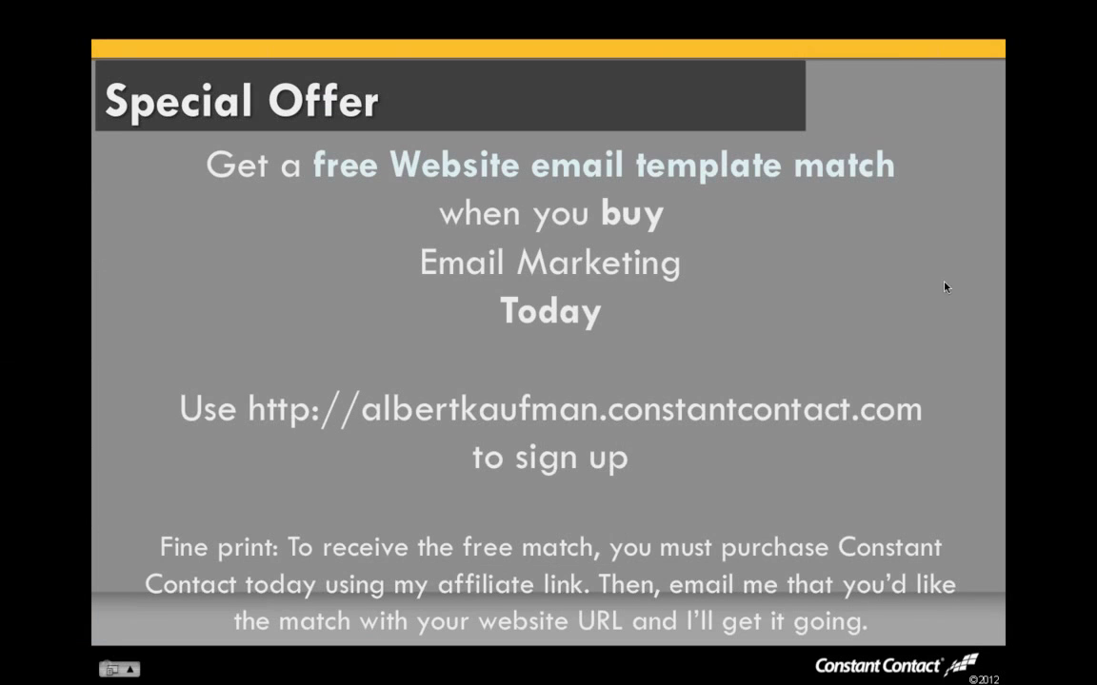
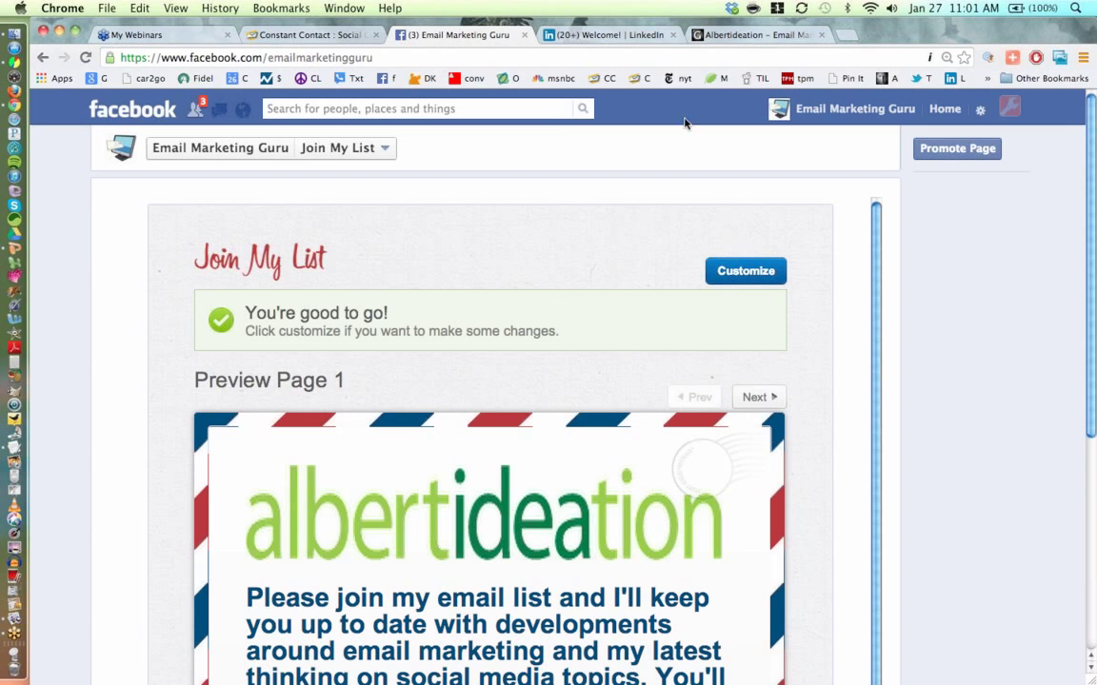
- Reload Email Marketing Guru, act as the Ideation page, then switch back to Email Marketing Guru
click(825, 114)
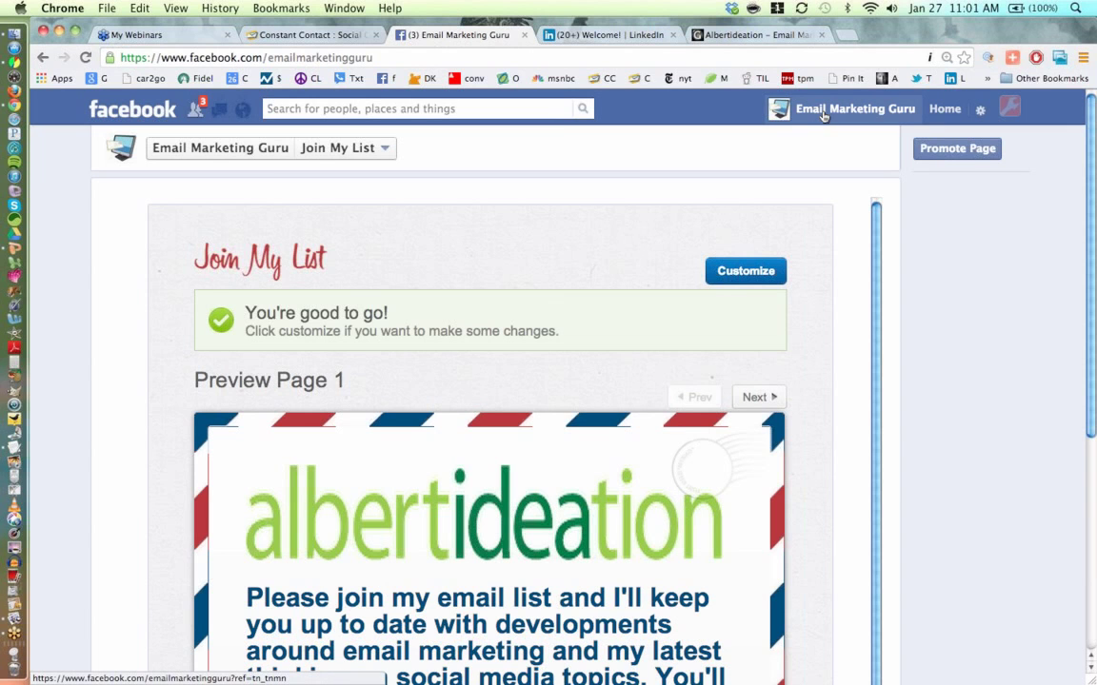
click(979, 109)
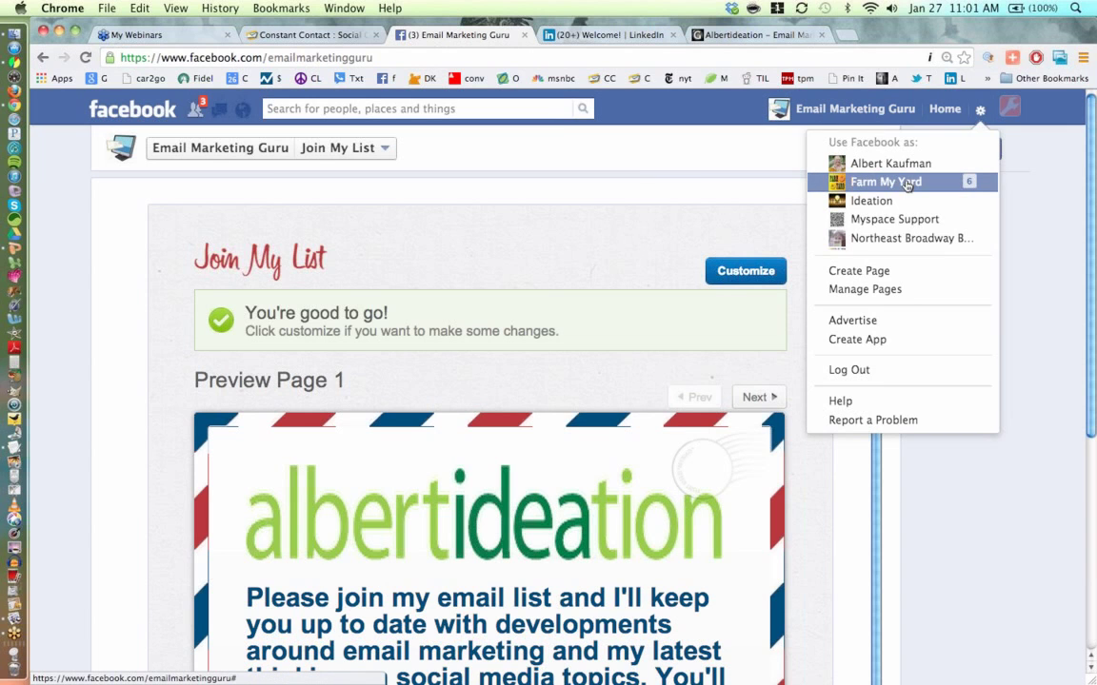
click(902, 203)
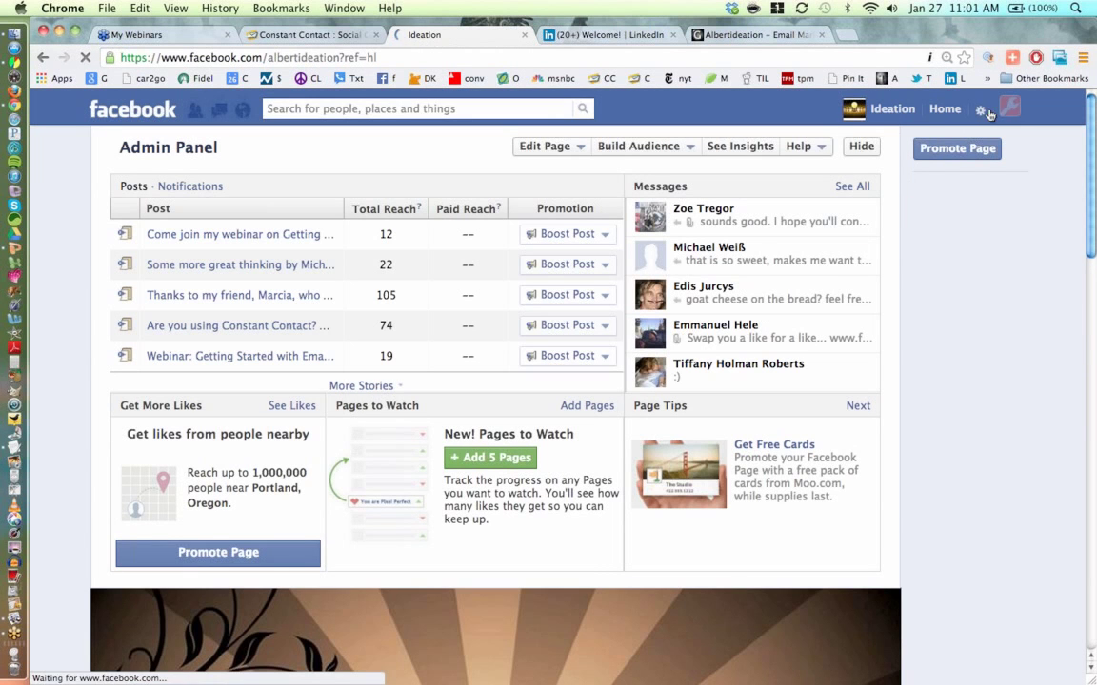
click(979, 109)
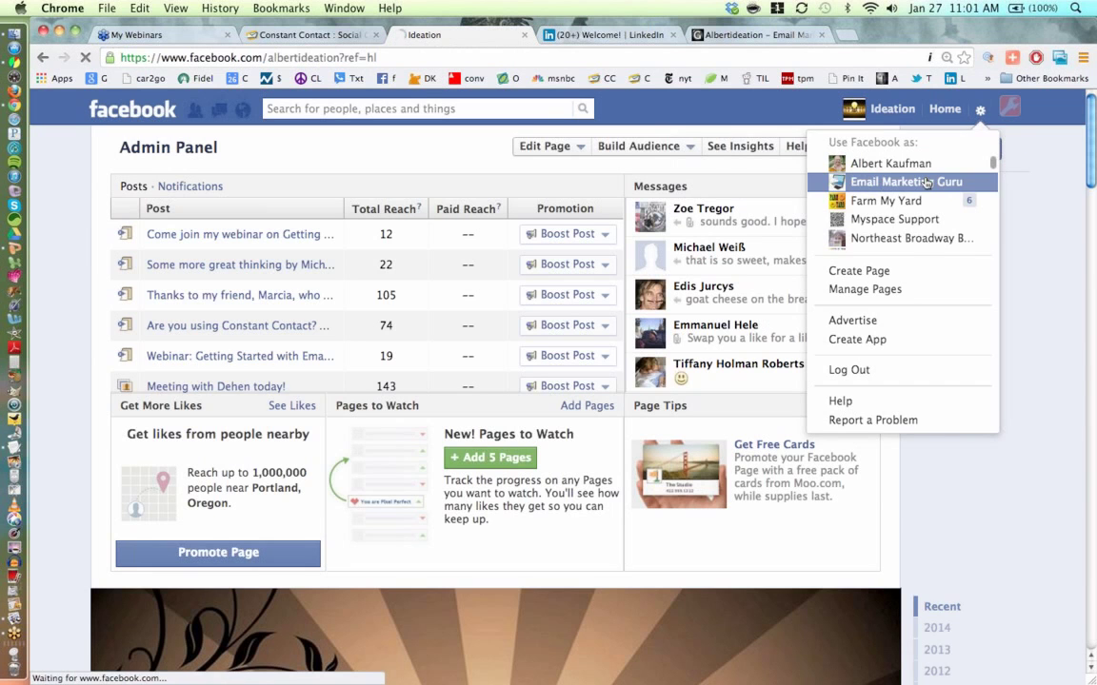
click(924, 182)
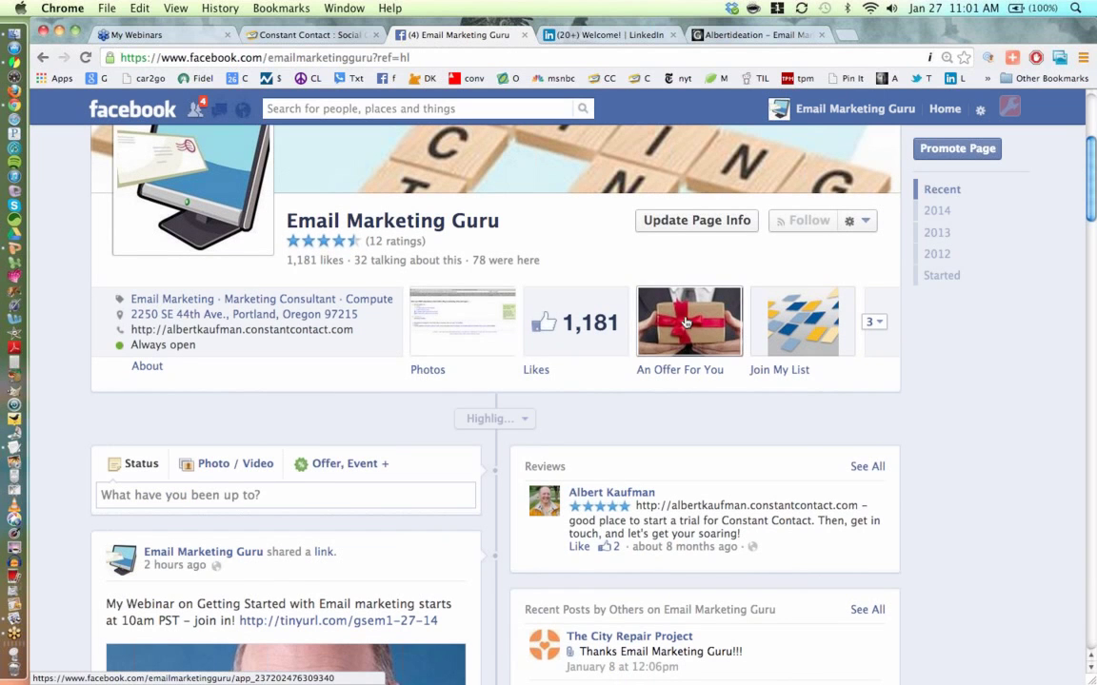
- View the 'An Offer For You' promotion, then go to the Constant Contact Social Campaigns tab
click(685, 323)
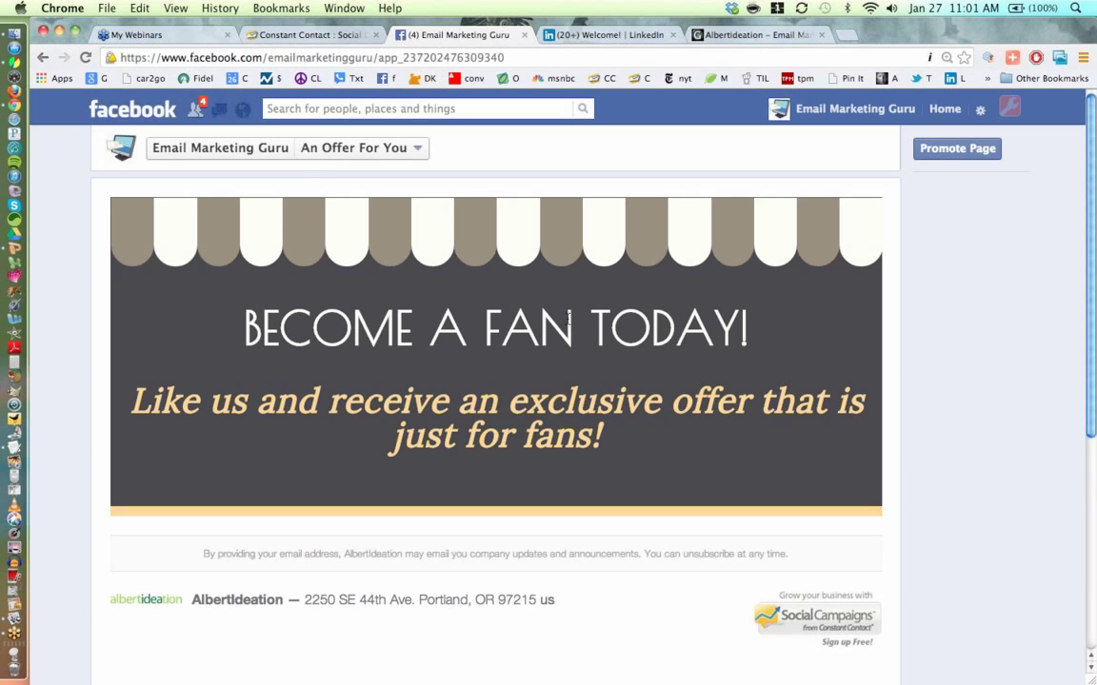
click(327, 36)
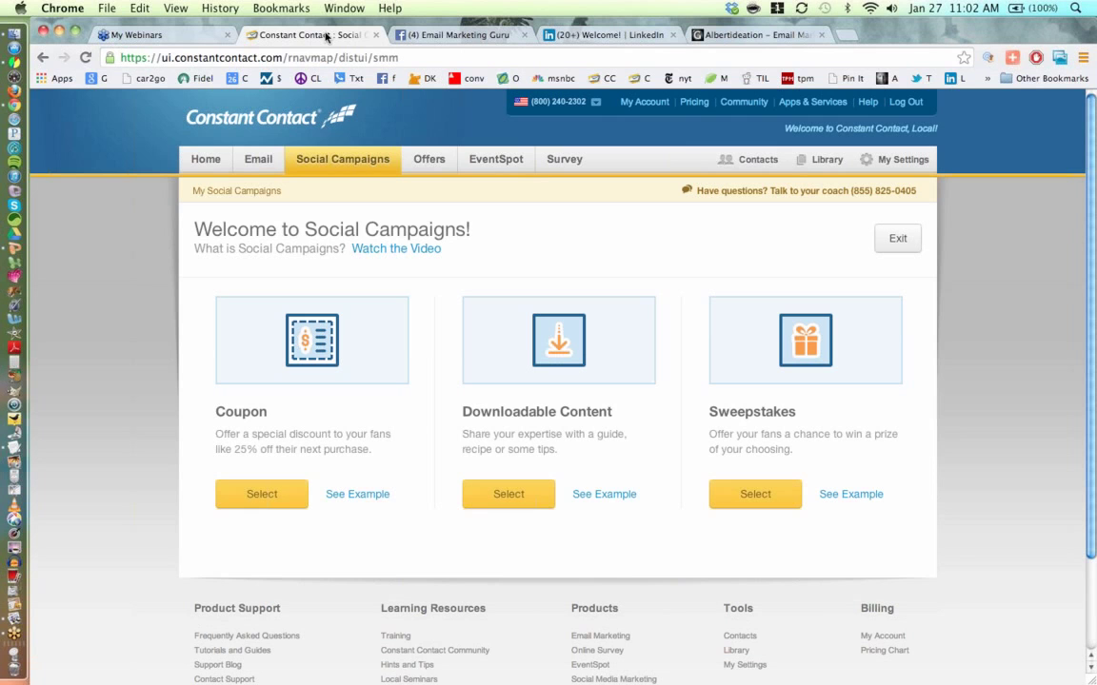
- Open Constant Contact's EventSpot My Events page, then return to the Email Marketing Guru Facebook tab
click(492, 164)
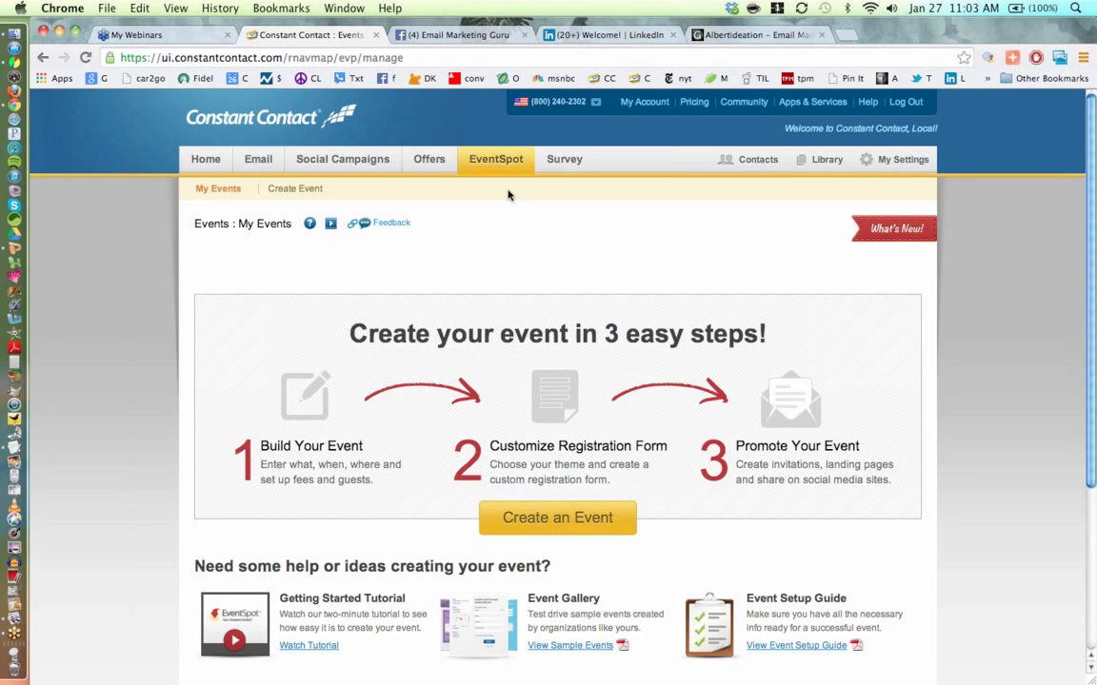
click(465, 36)
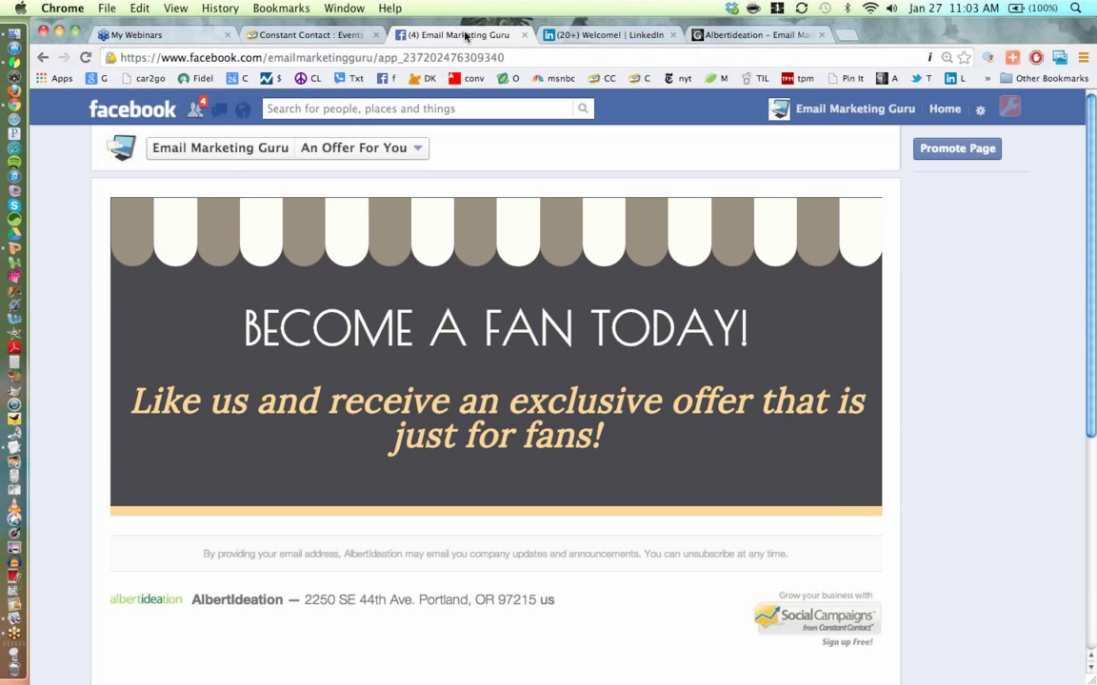
- Return to the Email Marketing Guru main page, then go to the LinkedIn home feed tab
click(220, 147)
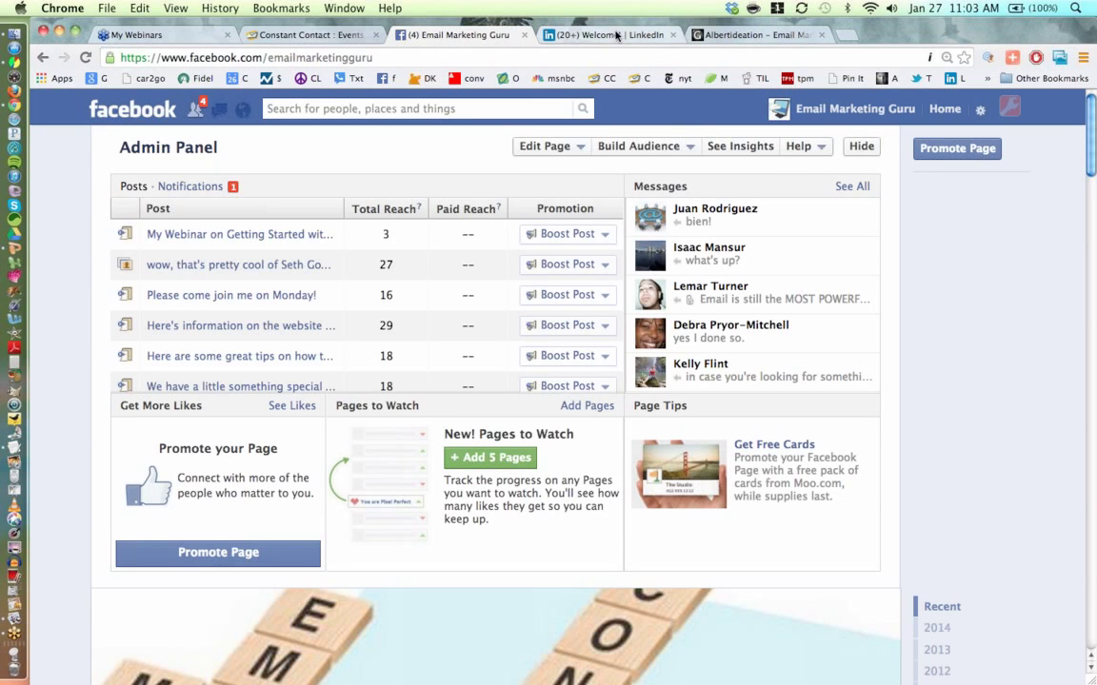
click(616, 35)
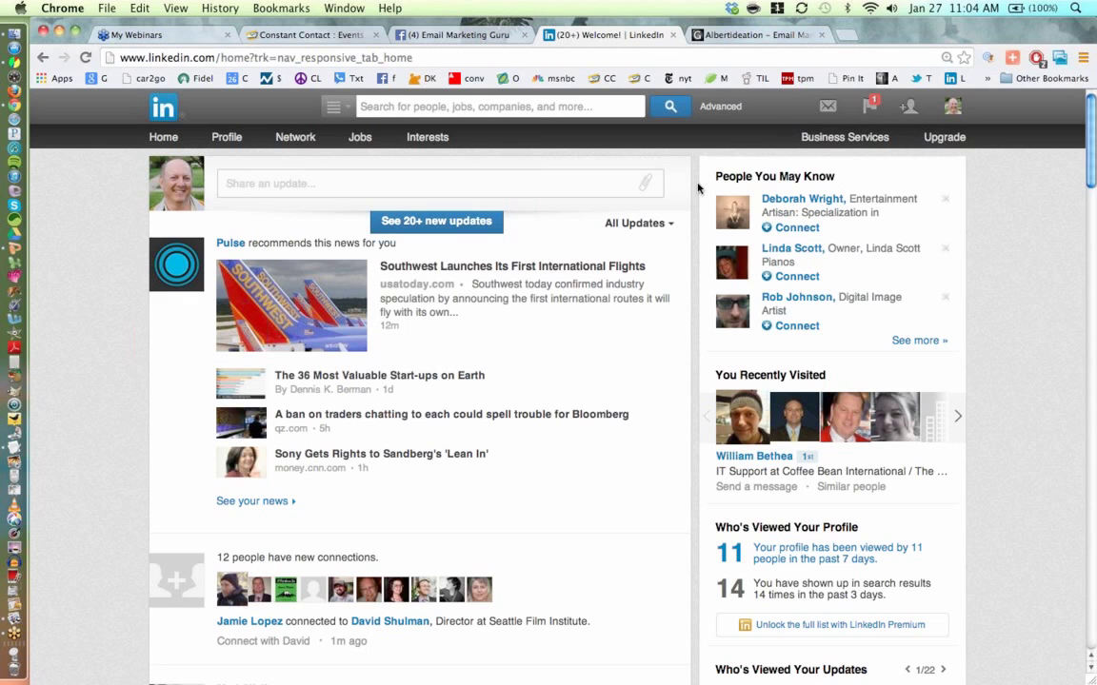
- Open LinkedIn Contacts, review Contacts Settings showing 4,515 contacts, then return to the contacts list
mouse_move(285, 138)
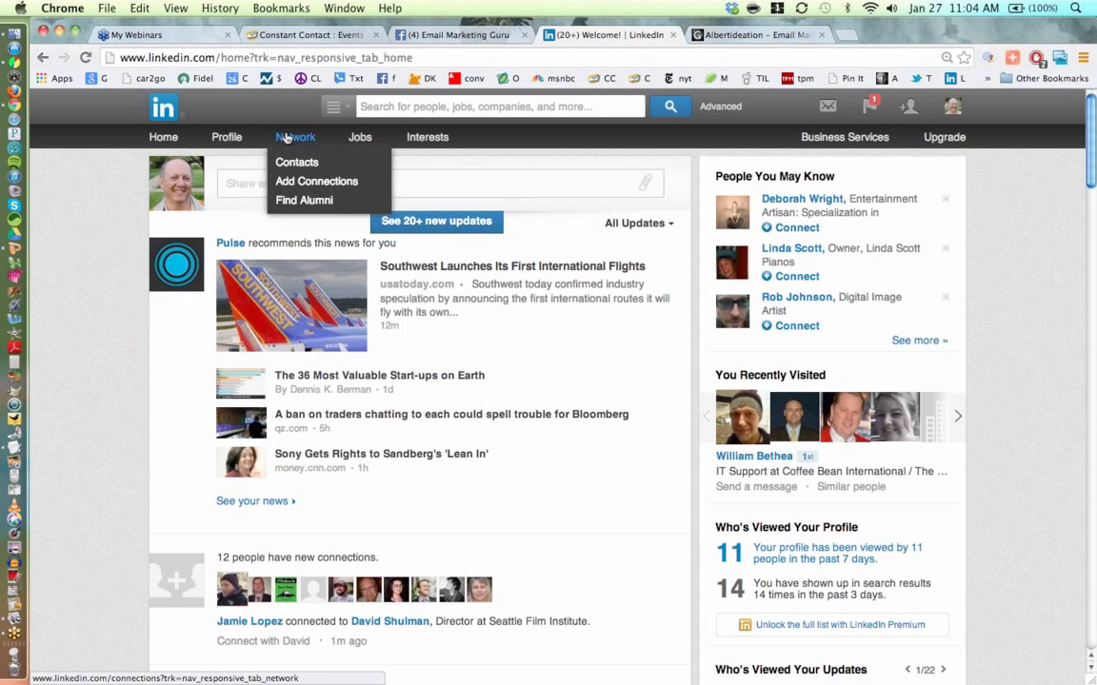
click(290, 163)
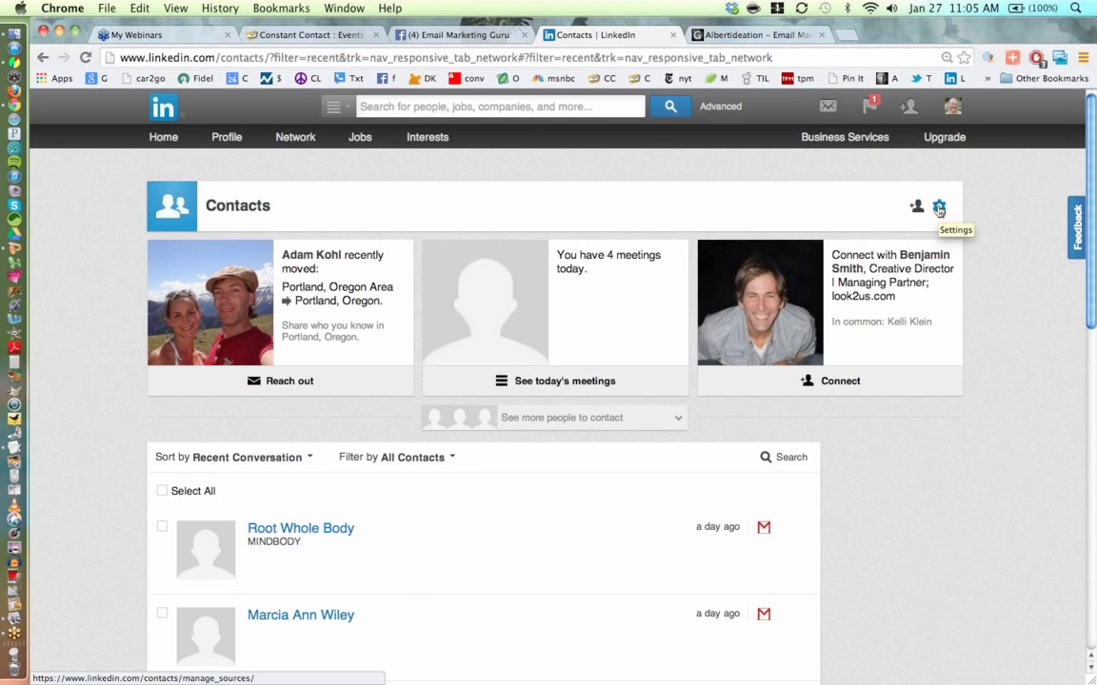
click(939, 209)
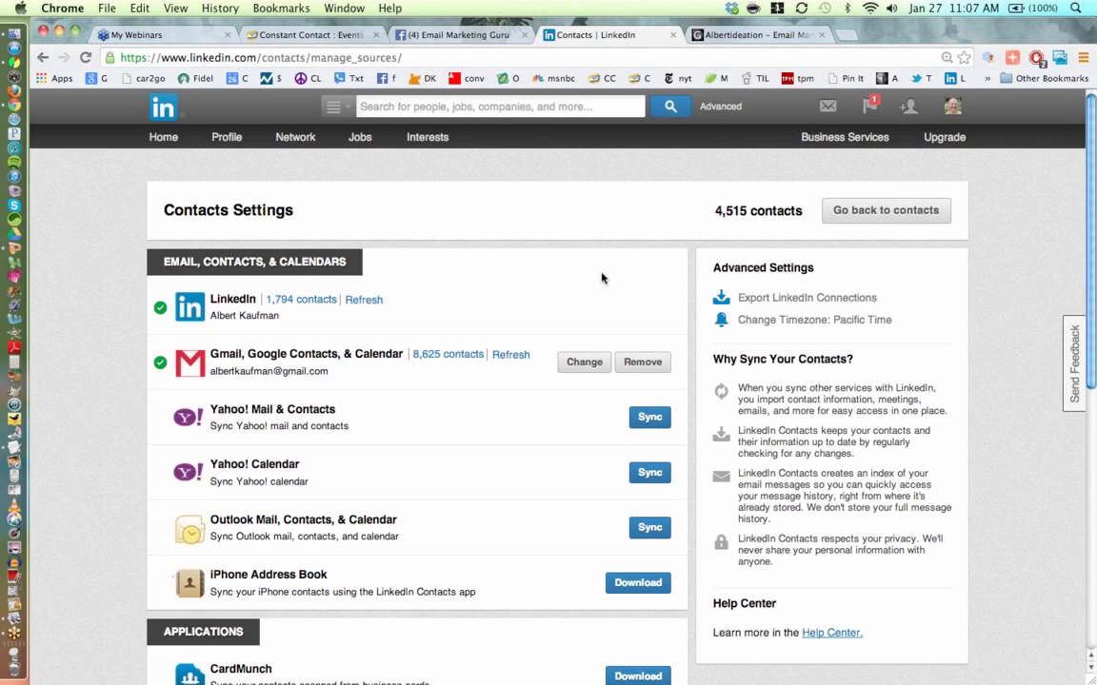
click(884, 211)
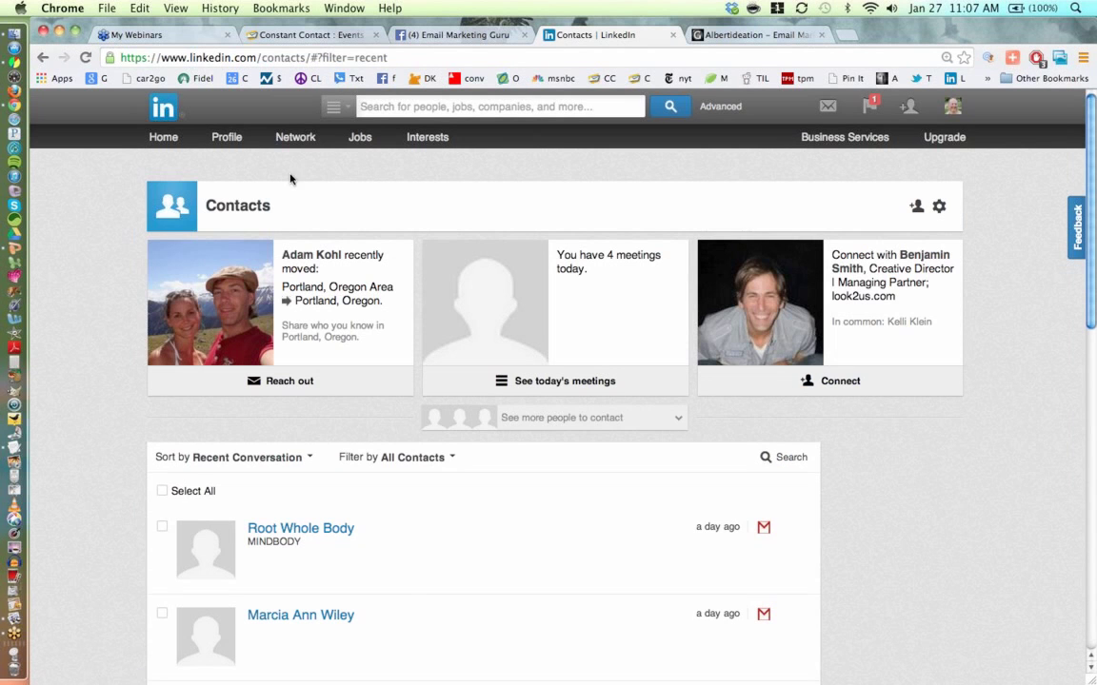
mouse_move(291, 140)
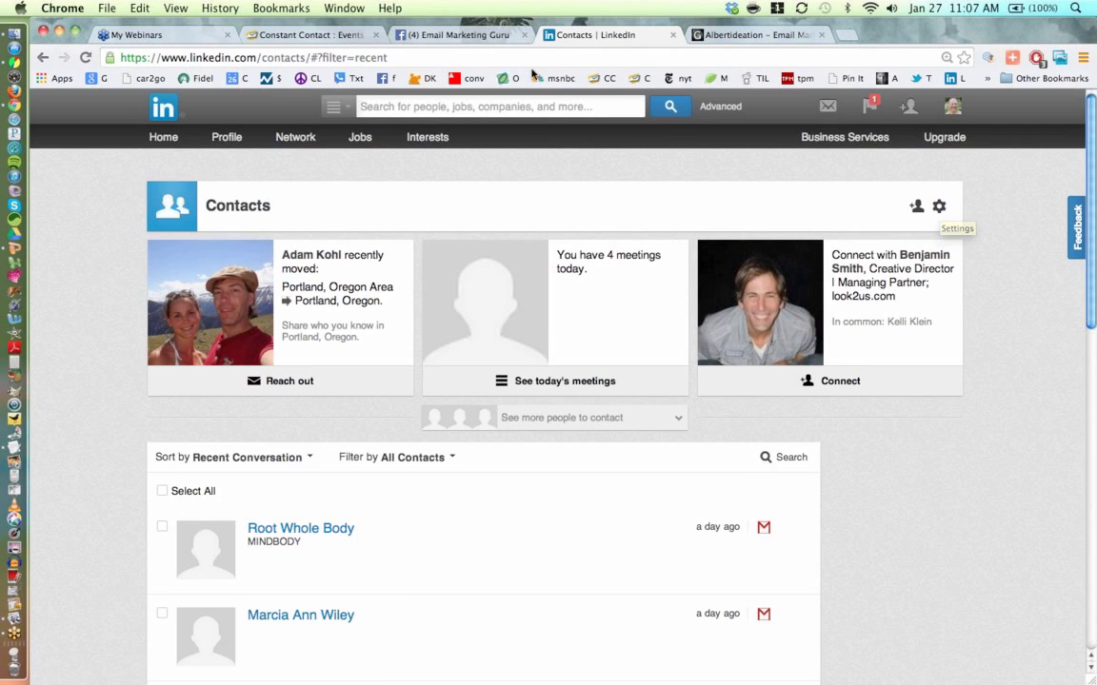
- Scroll through the Email Marketing Guru Facebook page, then return to the LinkedIn contacts page
click(455, 36)
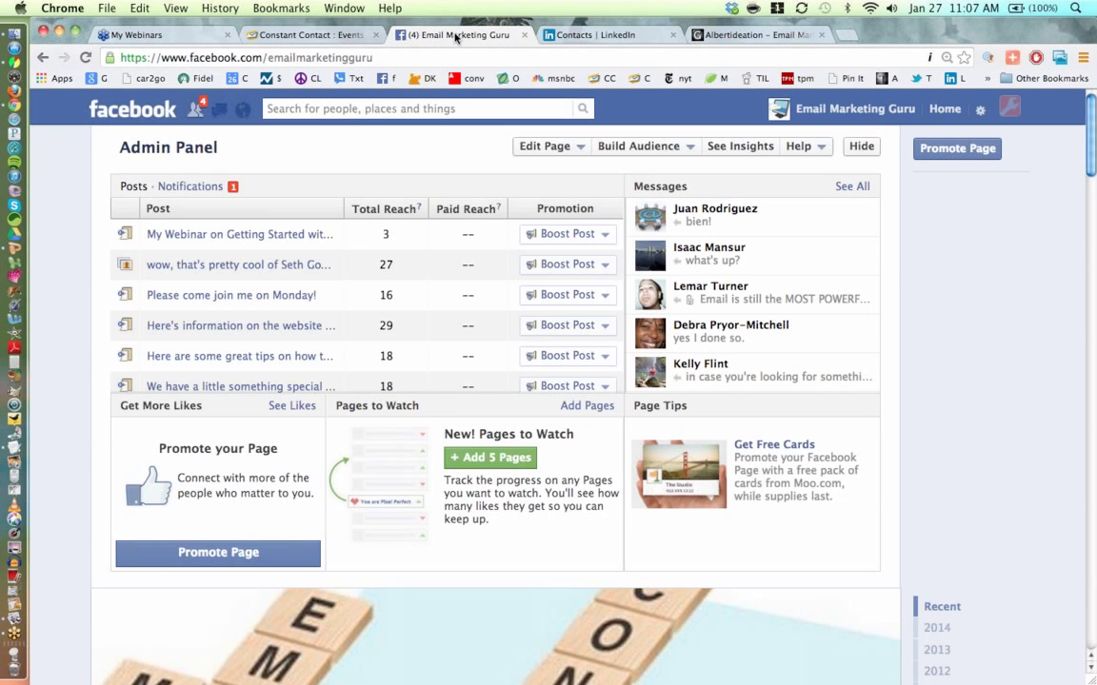
scroll(987, 307, down, 1)
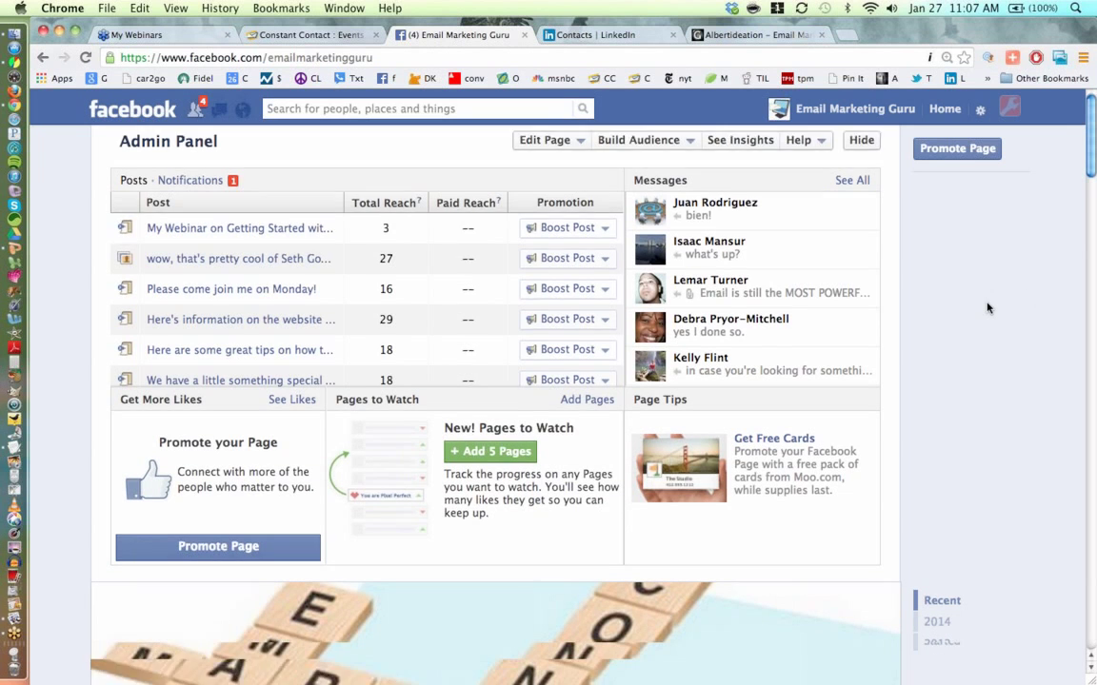
scroll(987, 307, down, 10)
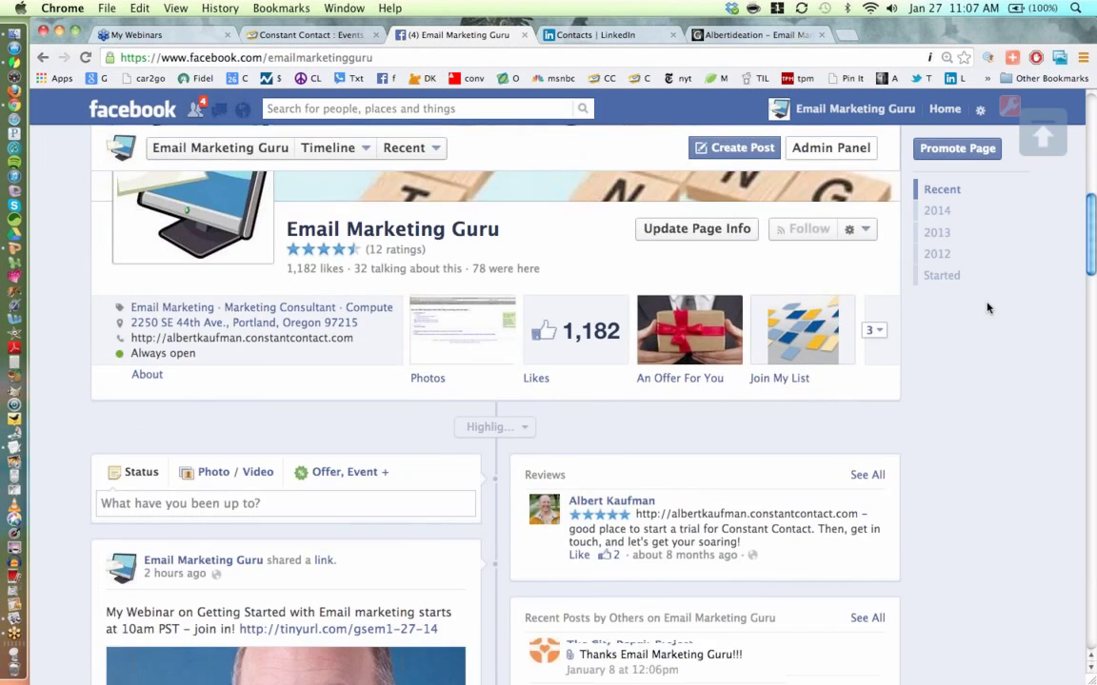
scroll(987, 308, down, 1)
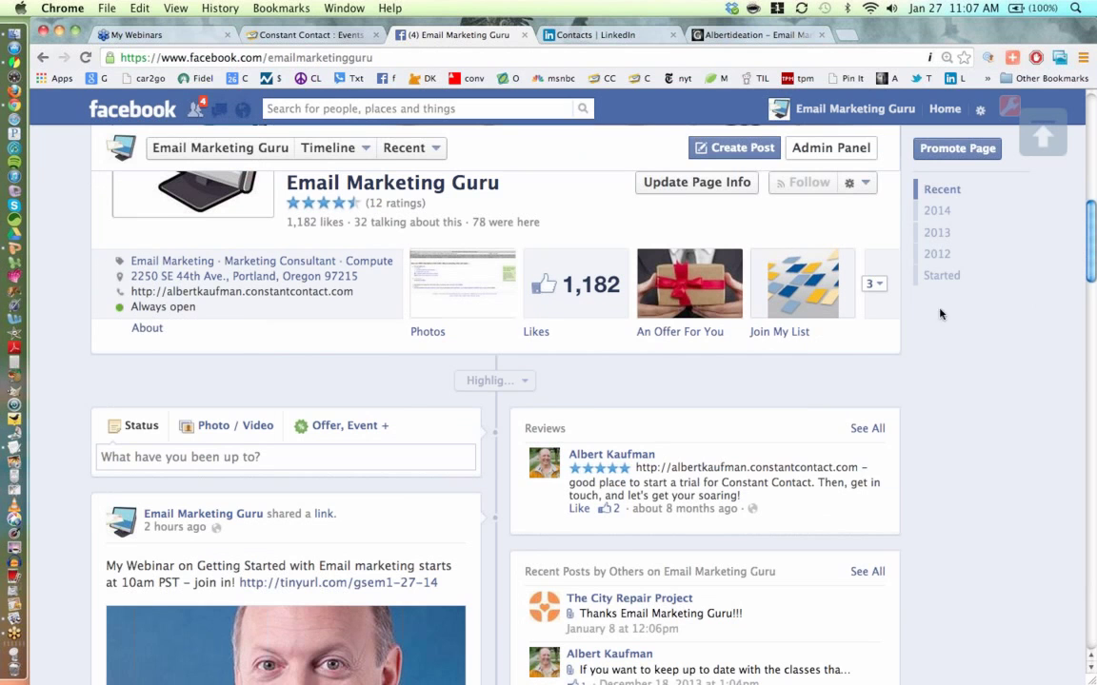
click(609, 37)
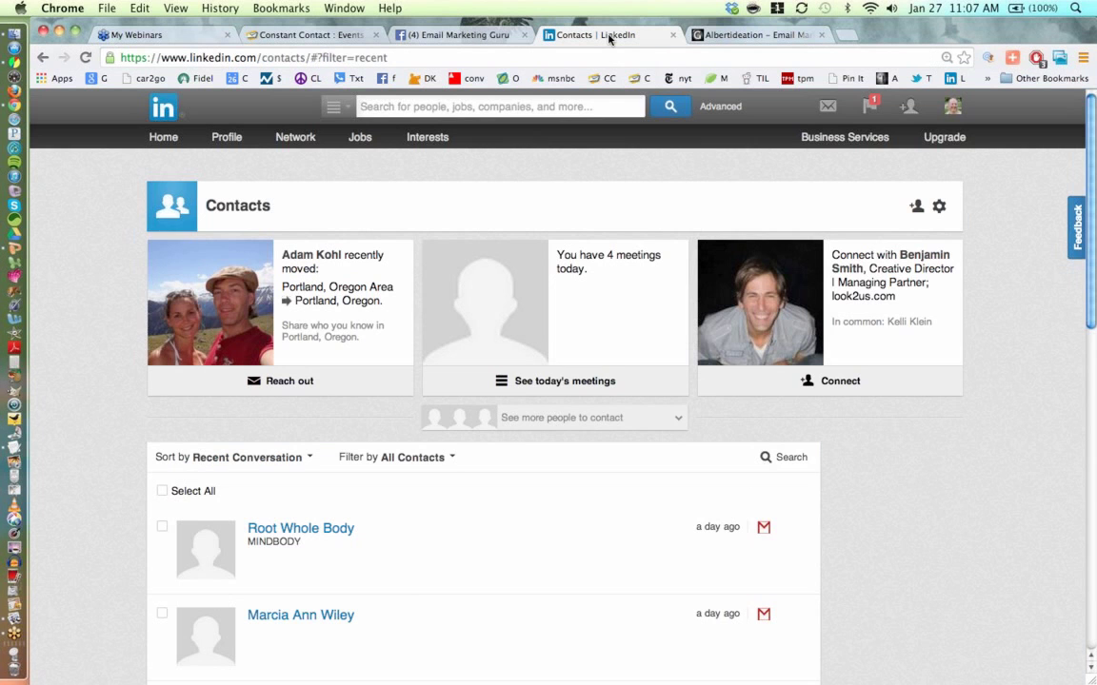
- On the Albertideation site, open the 'Your Constant Contact Rep' post and select its URL
click(752, 35)
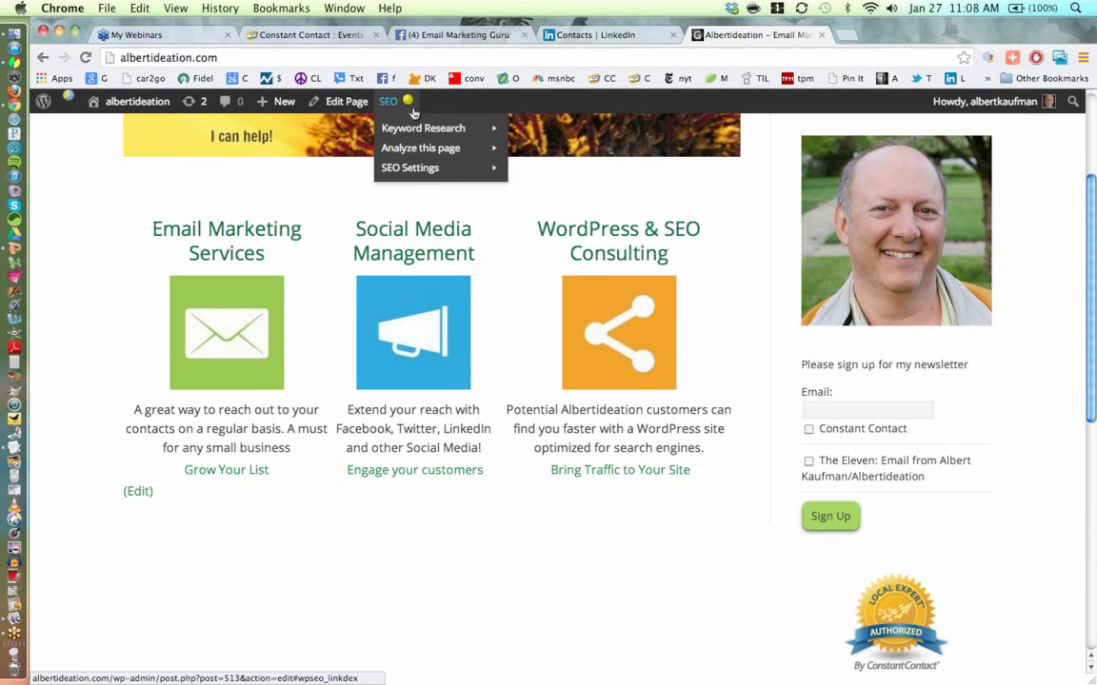
scroll(490, 539, down, 5)
scroll(489, 538, down, 3)
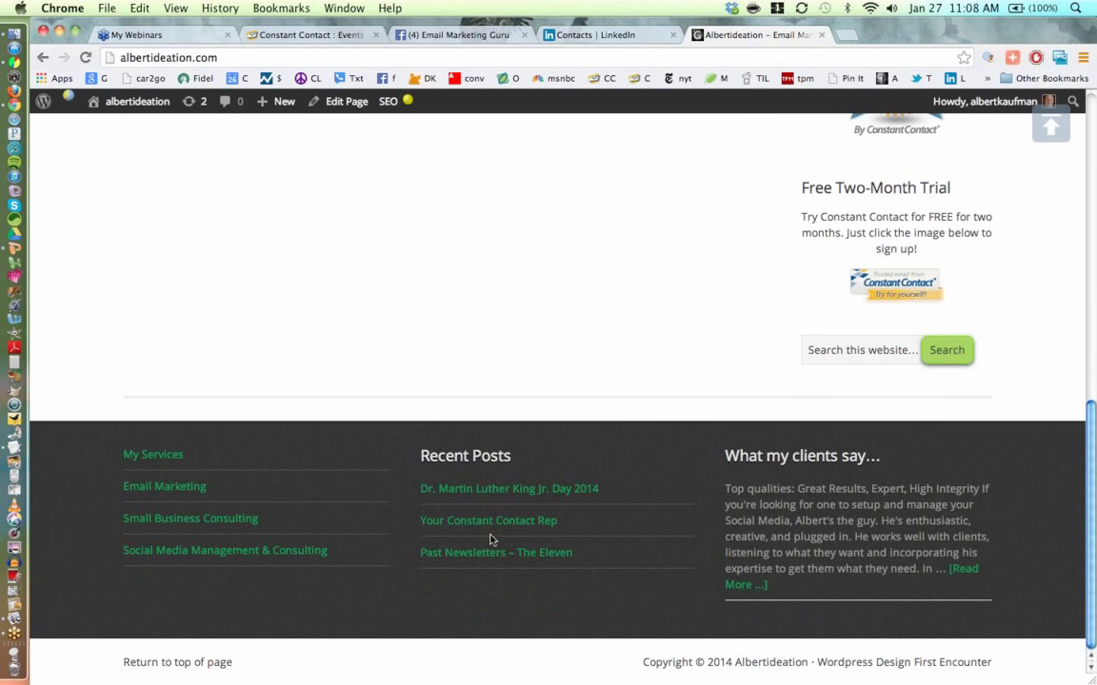
click(492, 522)
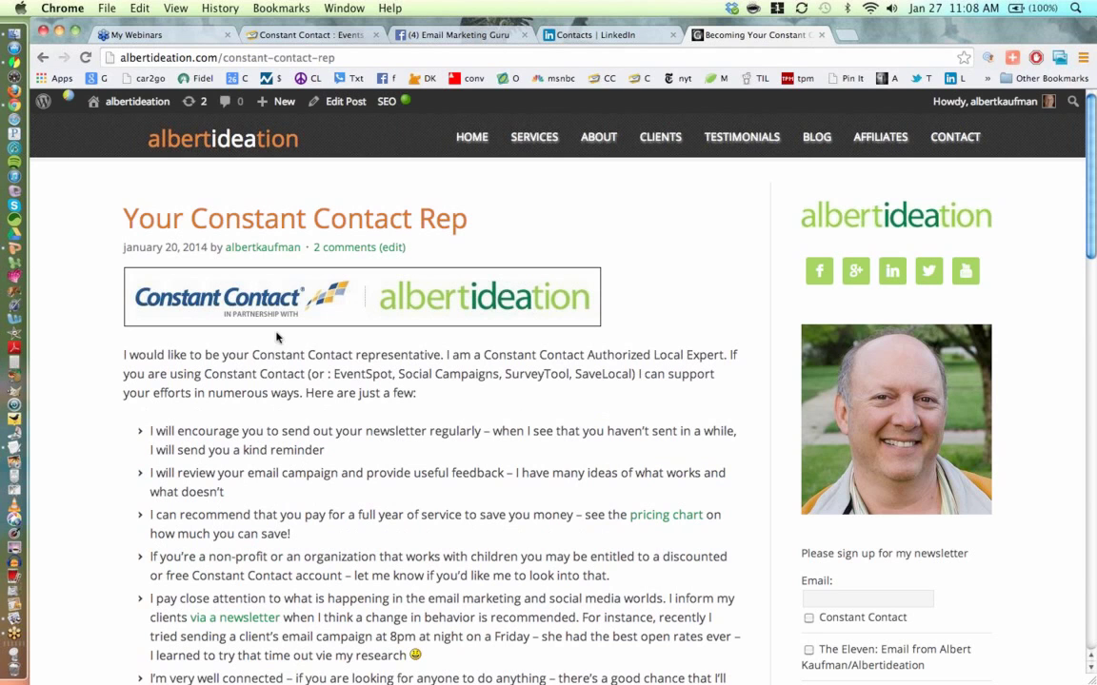
click(217, 58)
key(super+c)
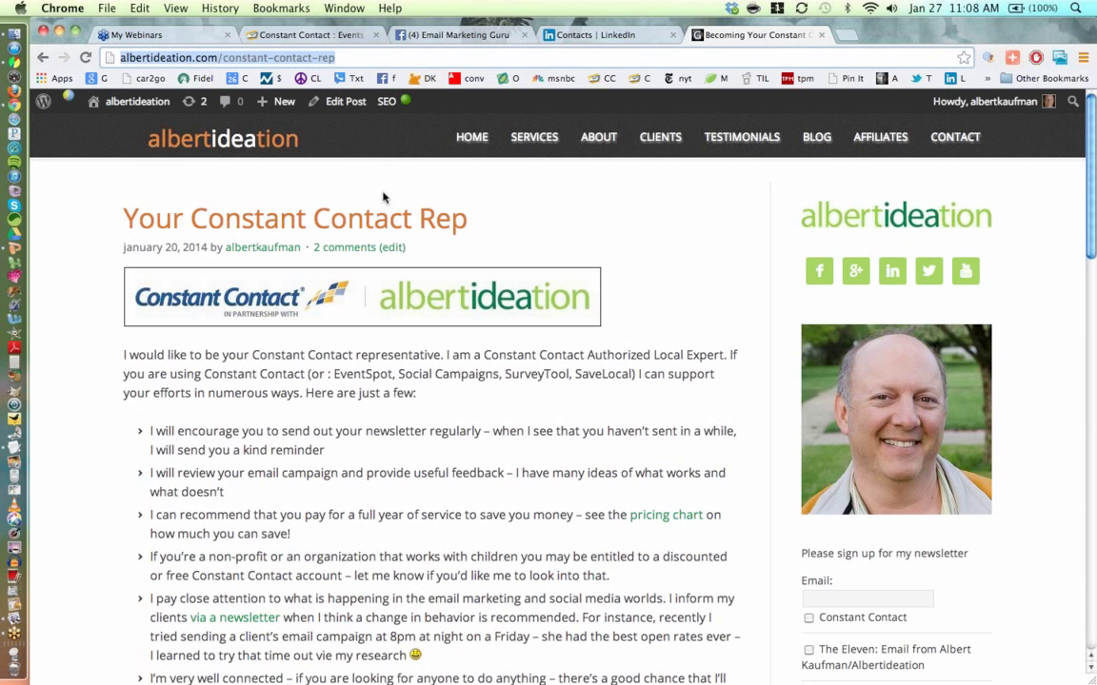
- Paste the Constant Contact rep link into the Email Marketing Guru status box, deleting the URL text but keeping the preview
click(455, 35)
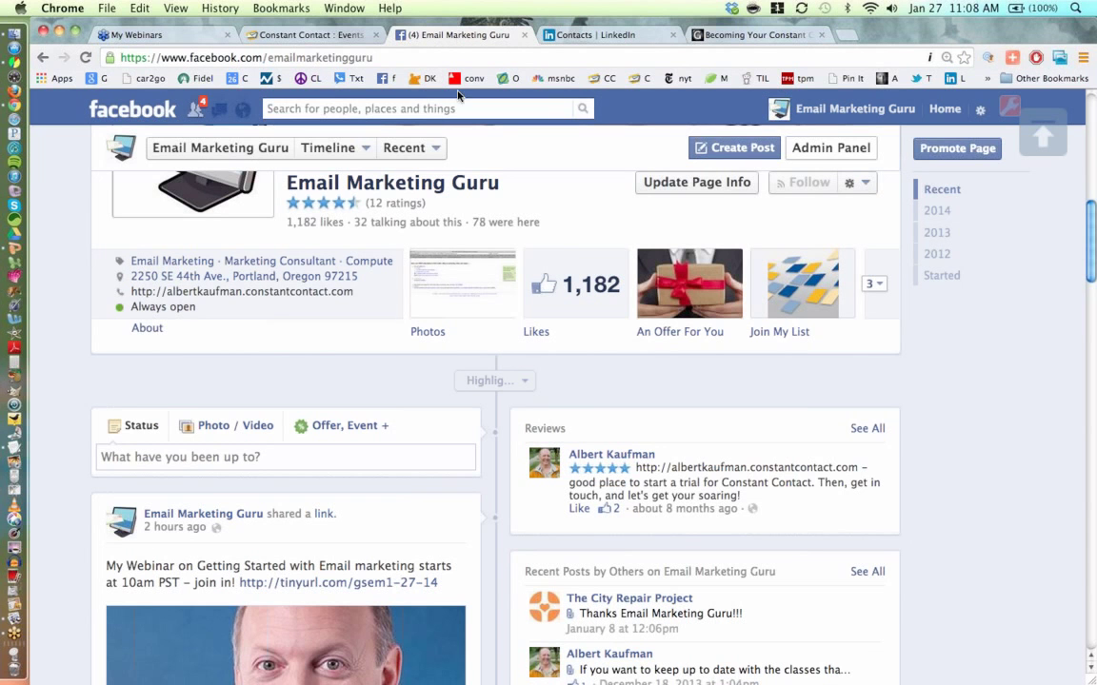
scroll(367, 396, down, 3)
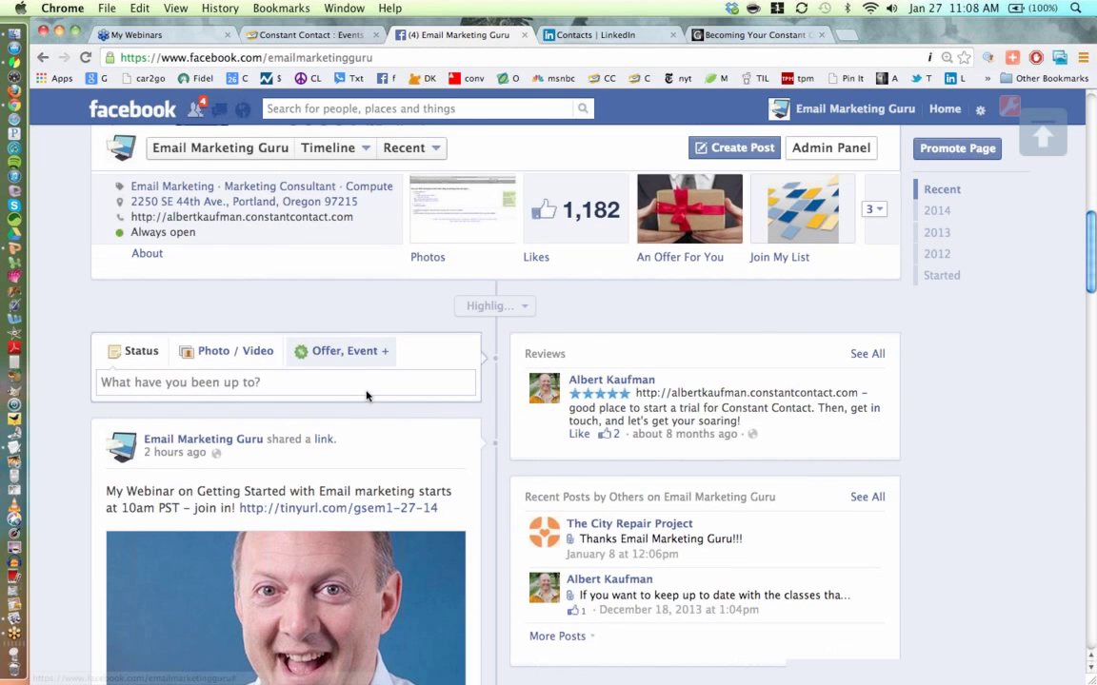
click(284, 371)
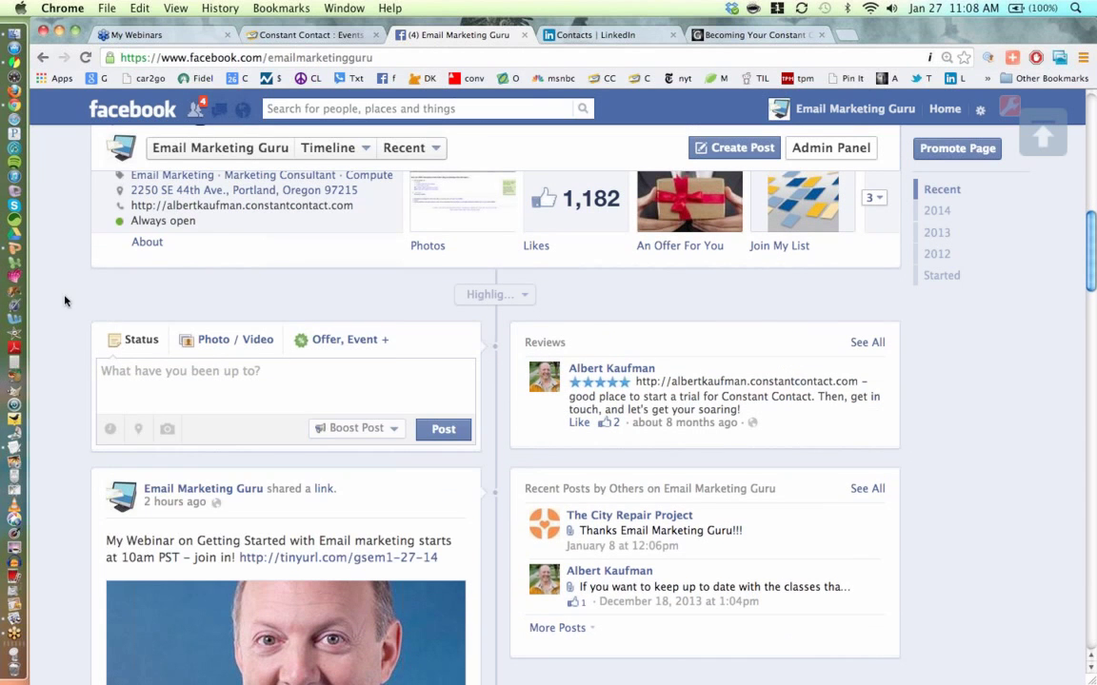
key(super+v)
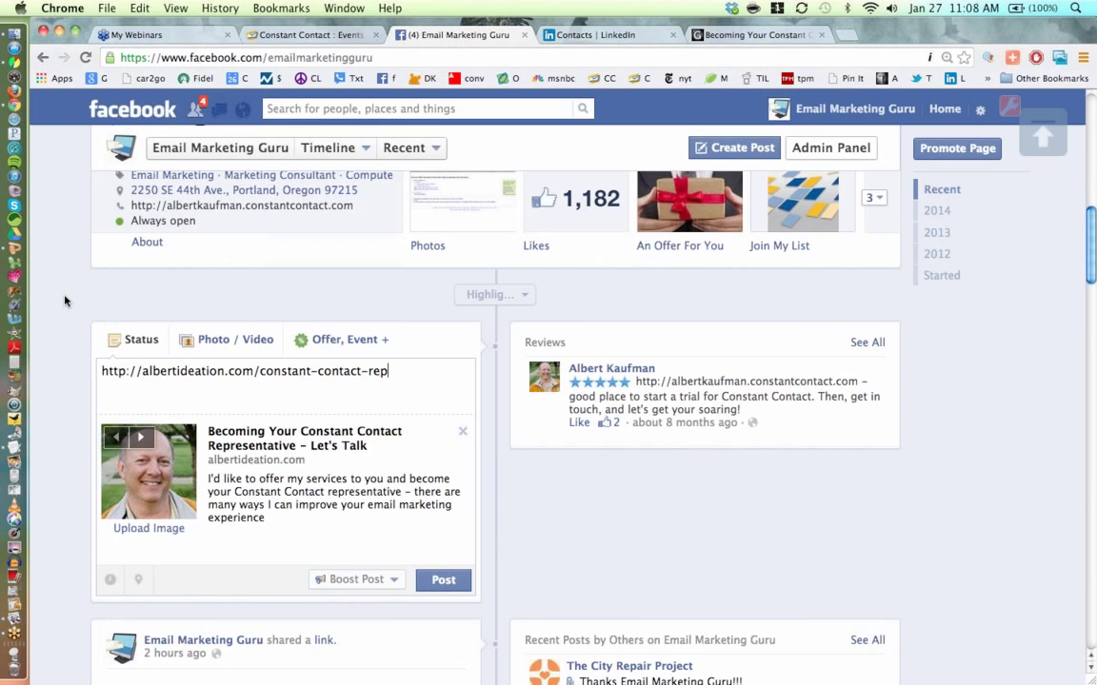
click(99, 370)
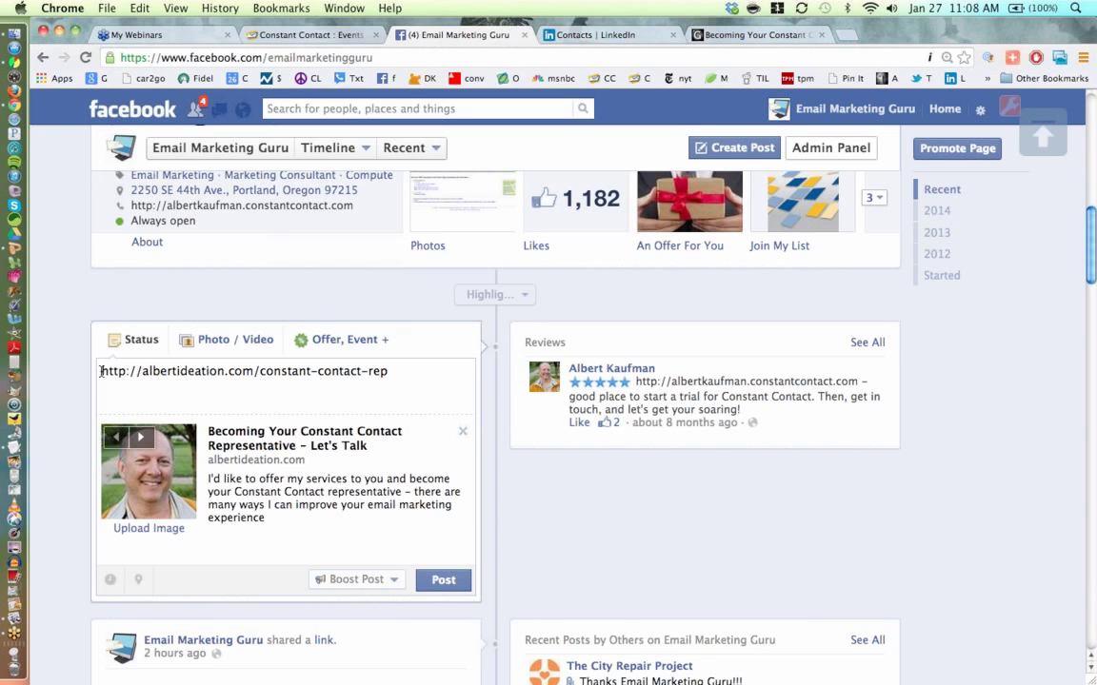
drag(100, 371, 433, 381)
key(BackSpace)
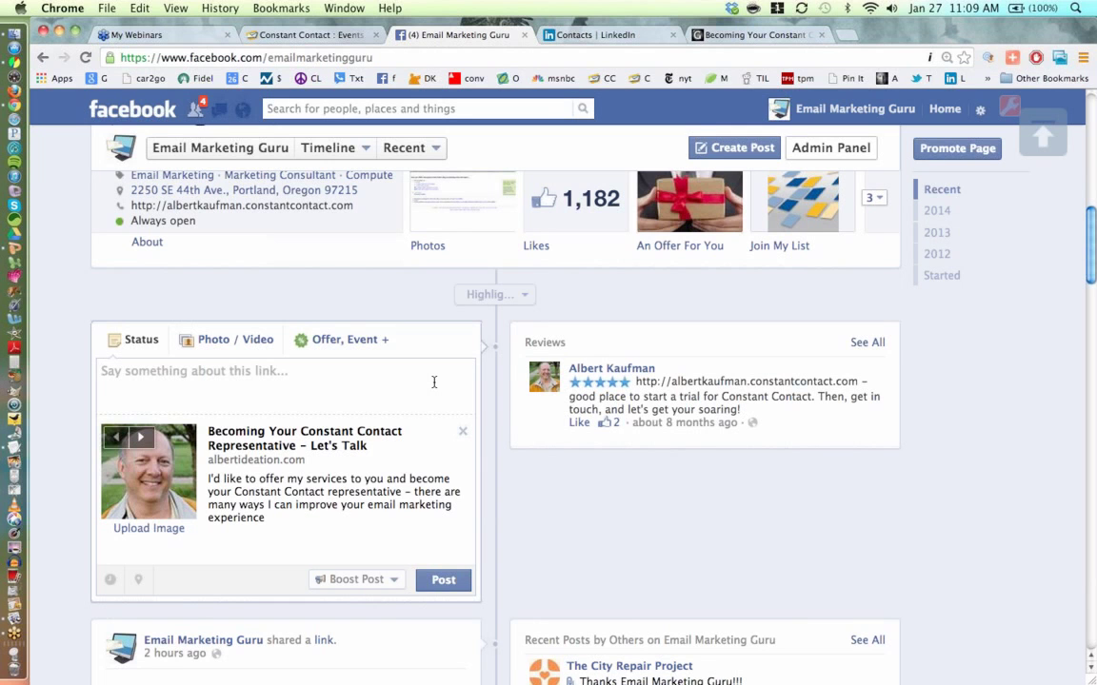
text(I'd love to work w)
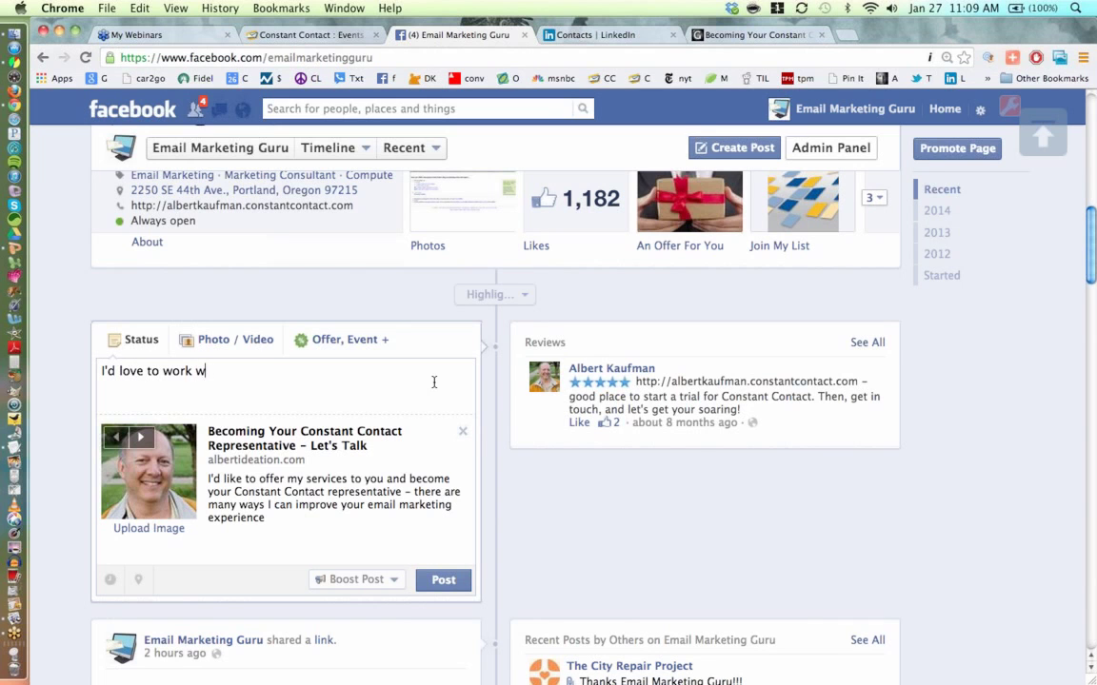
text(ith you and help yo)
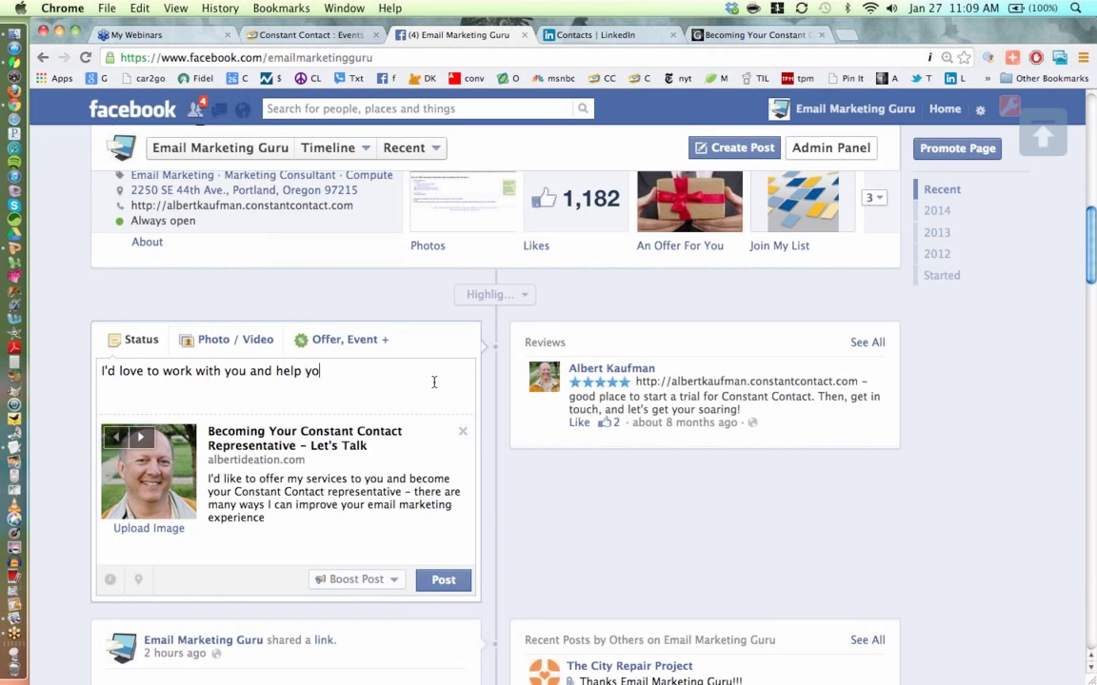
text(u get the most out of d)
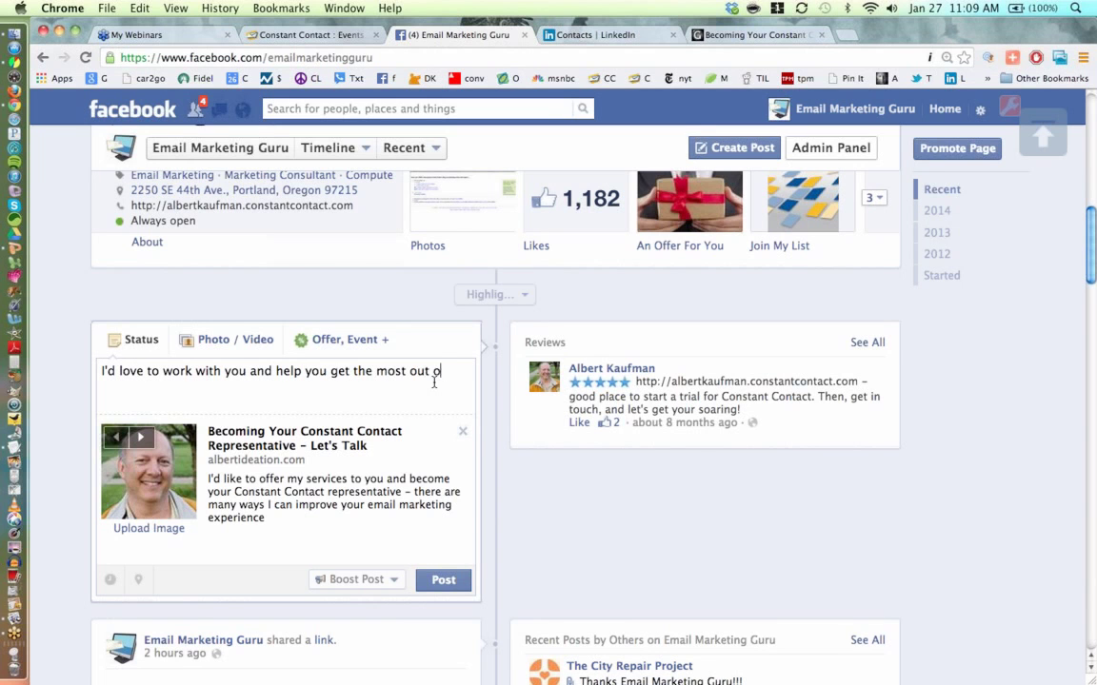
key(BackSpace)
text(@)
text(constant)
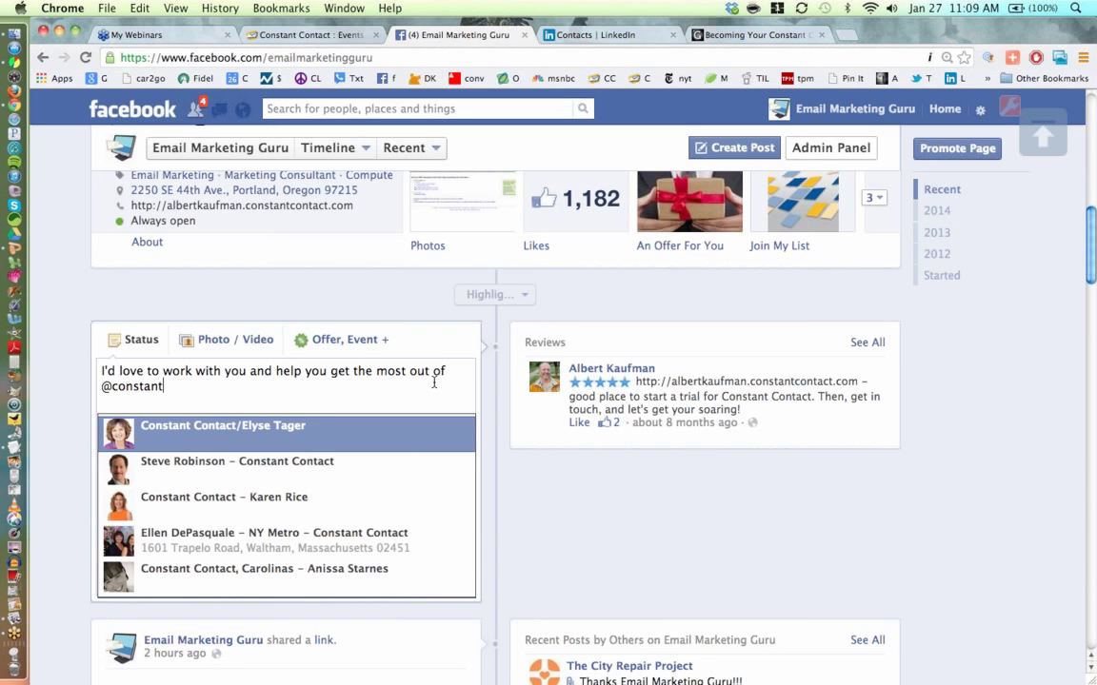
text( contact)
click(384, 588)
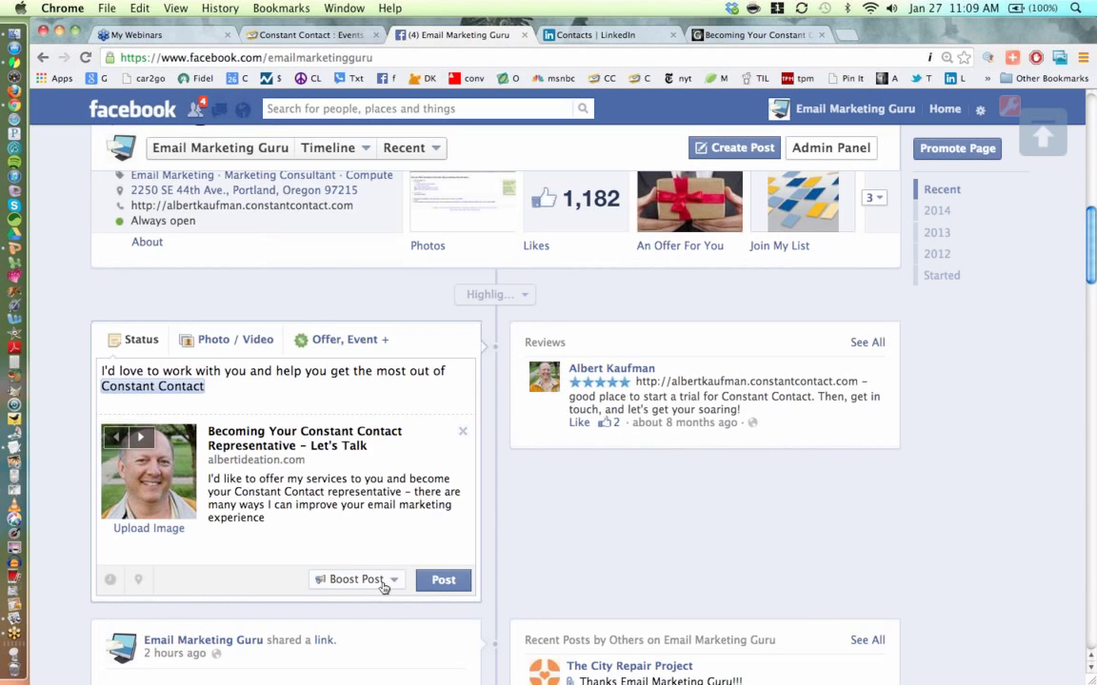
text(.  Please read up be)
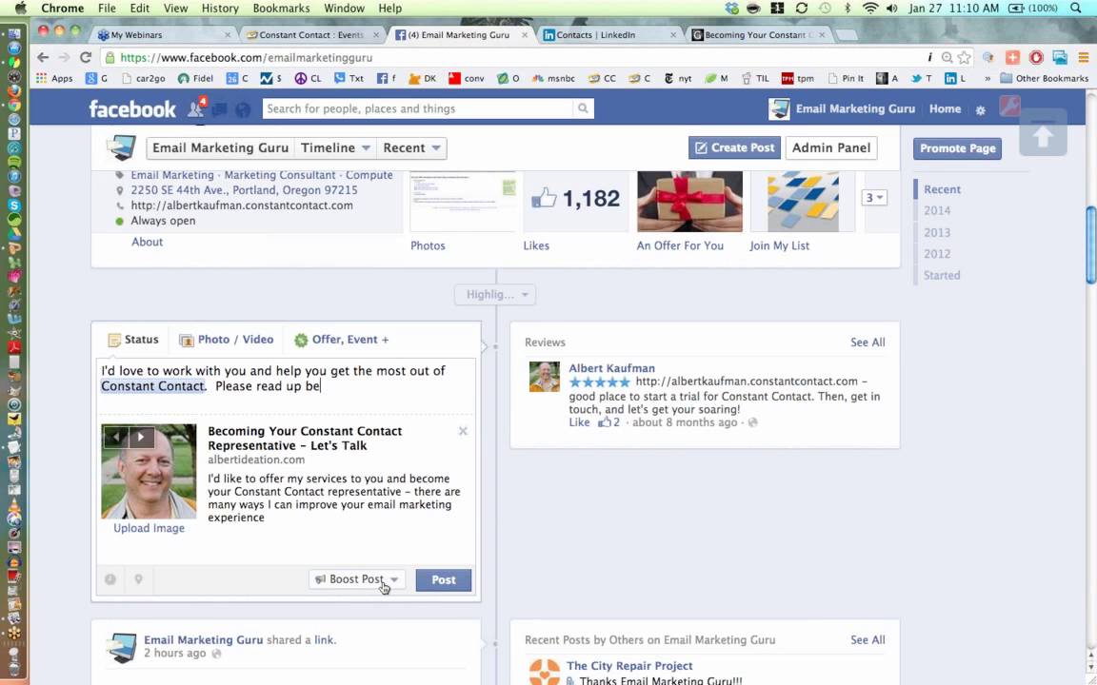
text(low to find out more!)
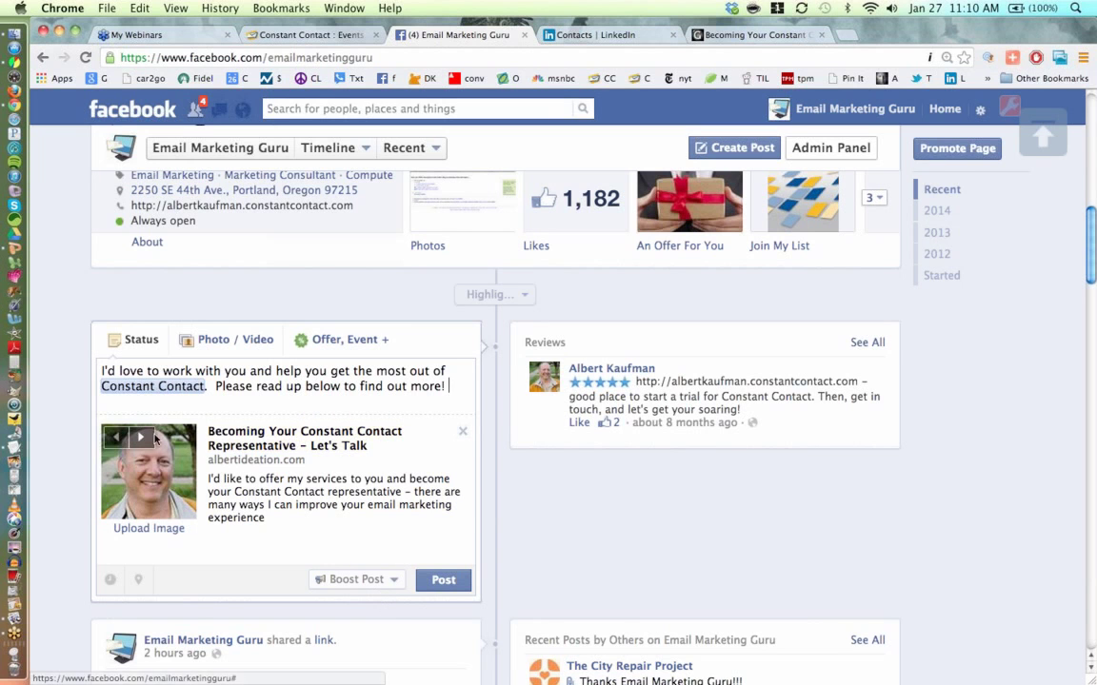
- Keep the man's photo as thumbnail and append 'Today!' to the link preview title
click(141, 439)
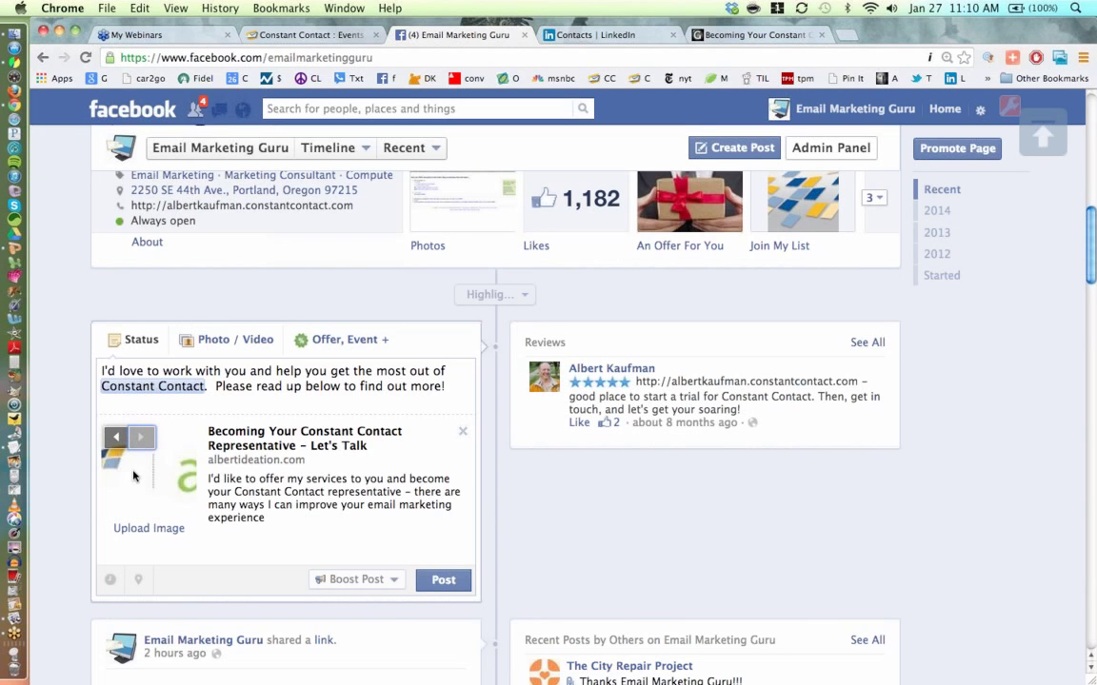
click(116, 436)
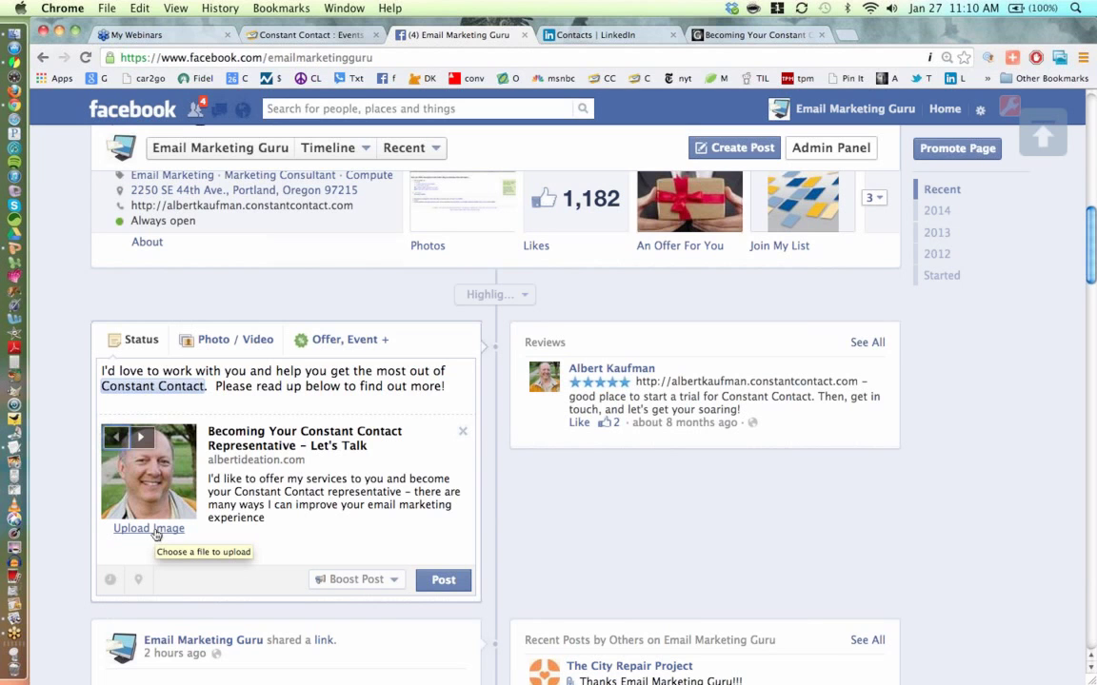
click(255, 444)
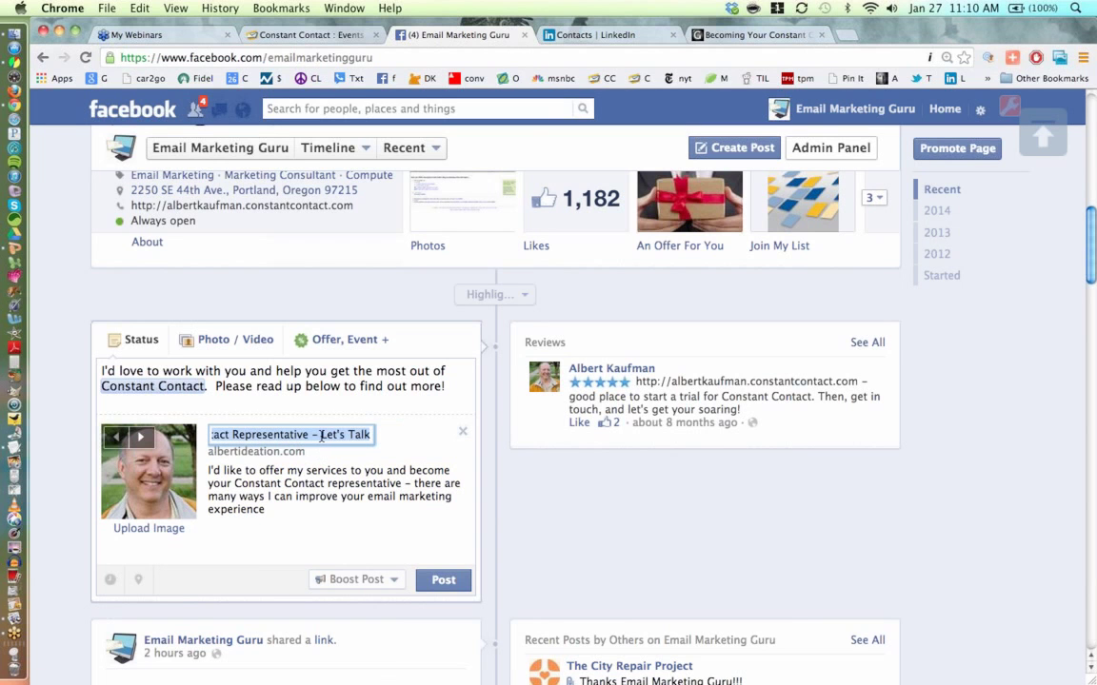
click(353, 435)
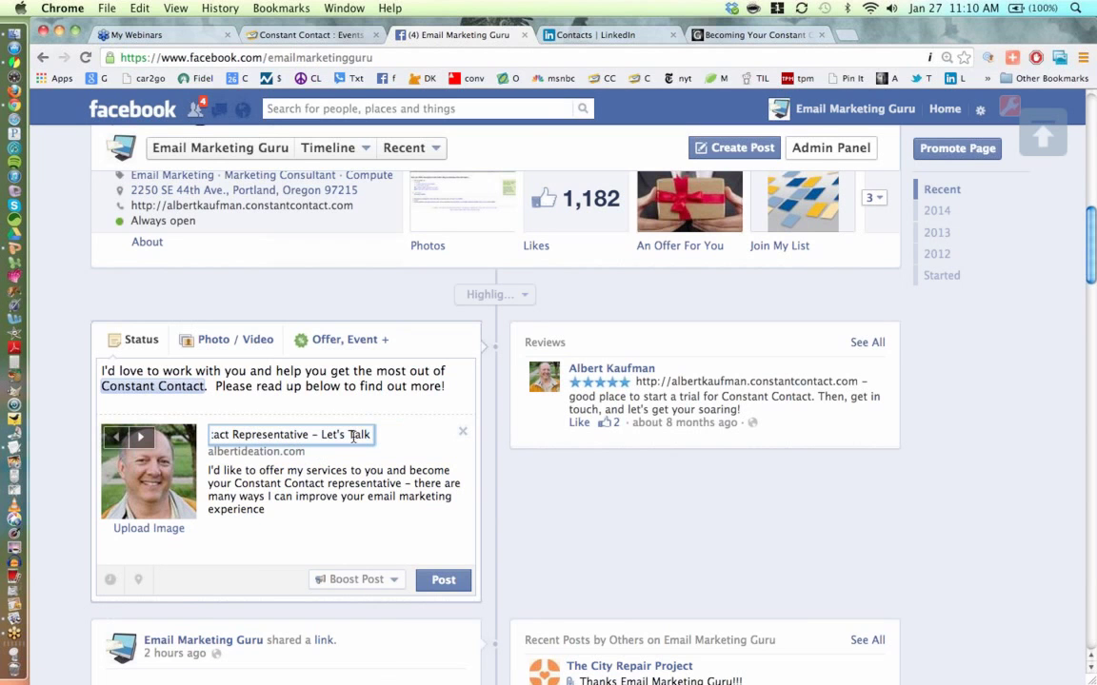
text(Today!)
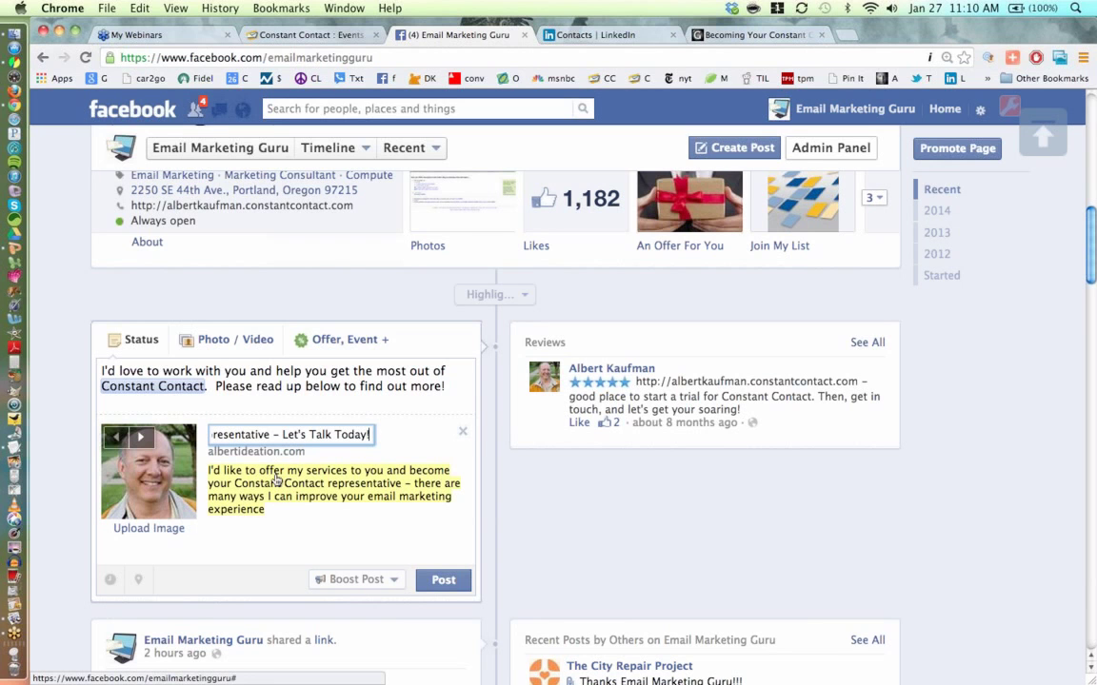
key(Return)
- Edit the link description to begin 'I offer' and read 'would love to become'
click(288, 491)
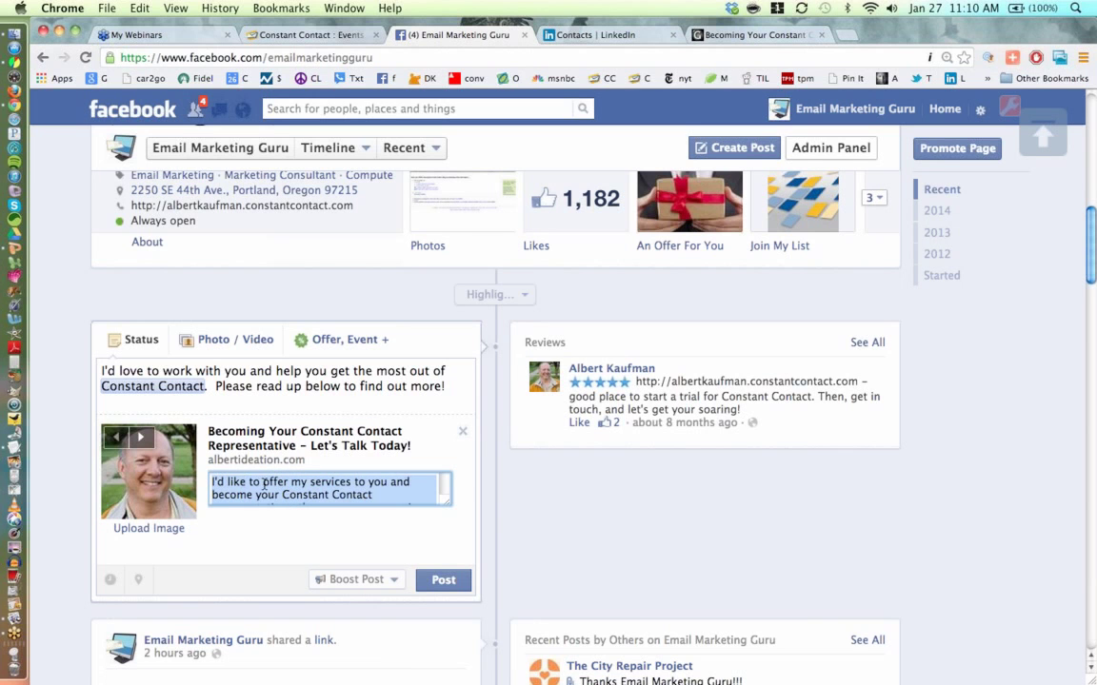
click(251, 482)
key(BackSpace)
key(BackSpace)
key(BackSpace)
key(BackSpace)
key(BackSpace)
key(BackSpace)
key(BackSpace)
key(BackSpace)
key(BackSpace)
key(BackSpace)
key(BackSpace)
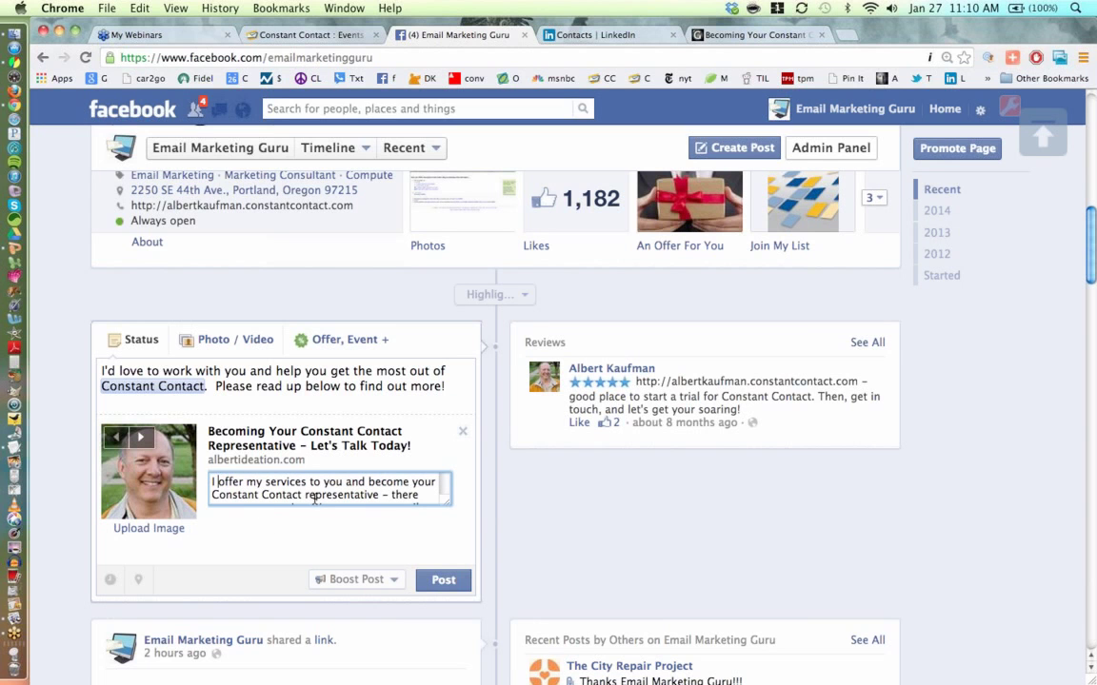
click(368, 483)
text(would love to)
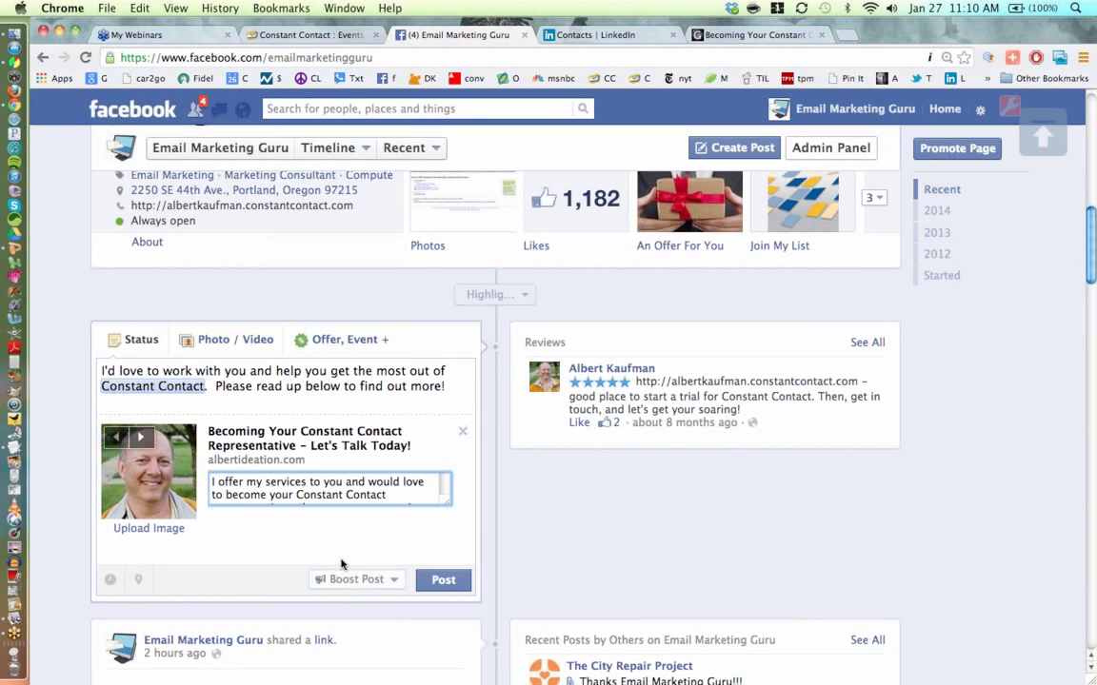
click(303, 542)
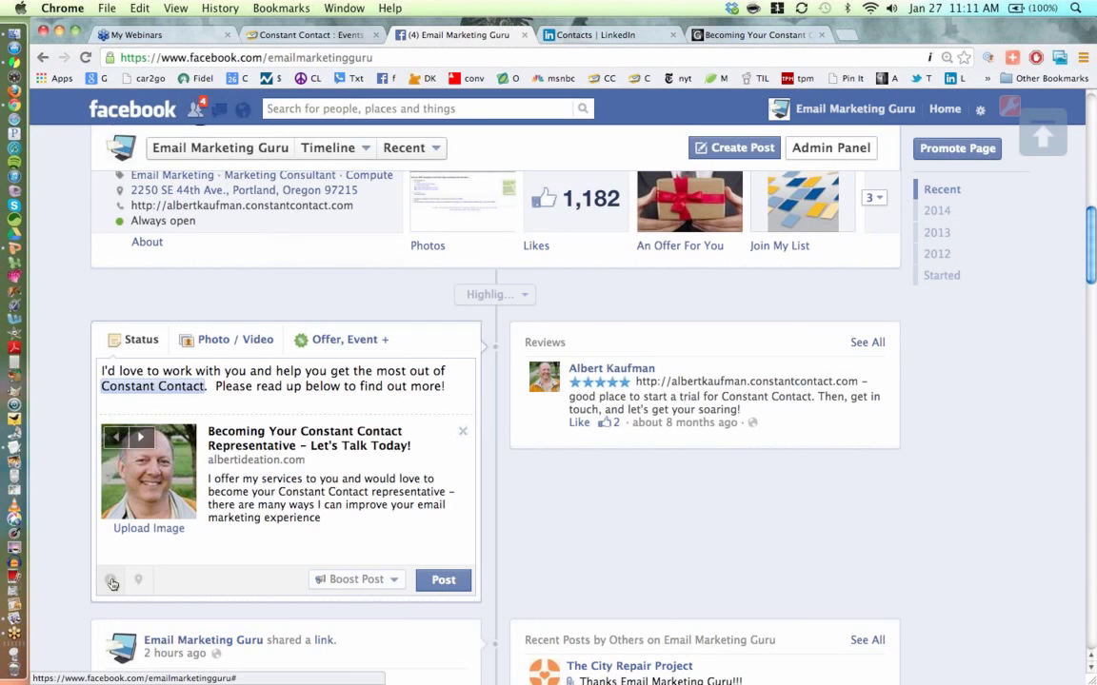
- Schedule the draft post for 1:00 pm PST on 1/27/2014
click(111, 582)
click(251, 605)
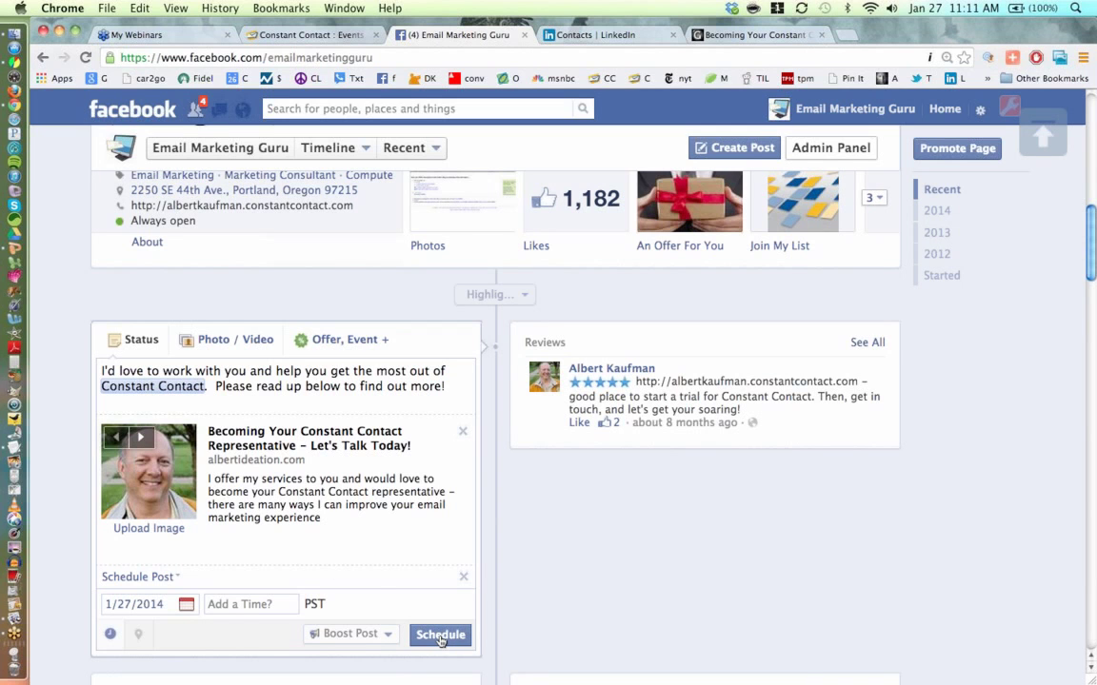
click(263, 604)
click(262, 605)
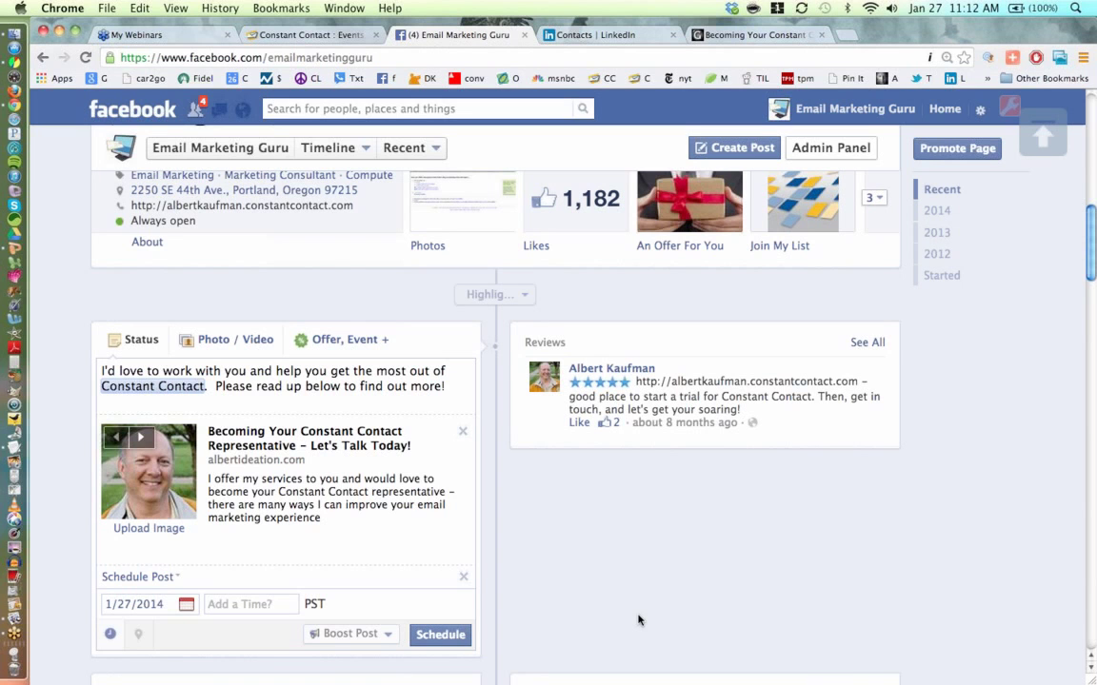
text(1:1)
key(Return)
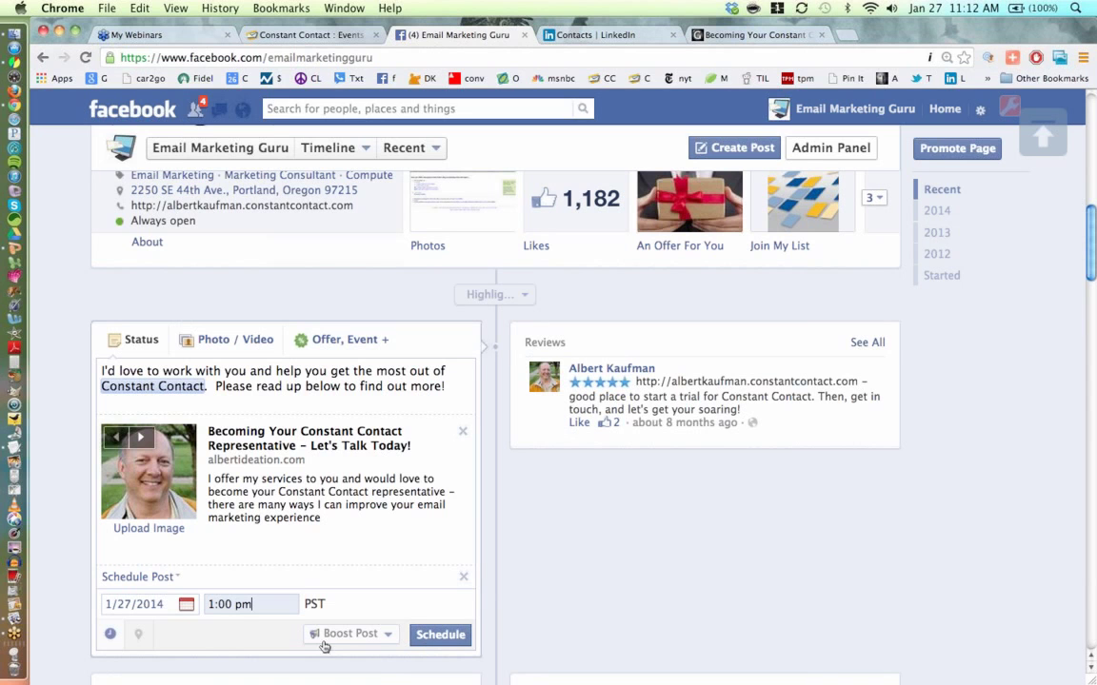
- Change the post's location tag from Portland, OR to Email Marketing Guru
click(148, 637)
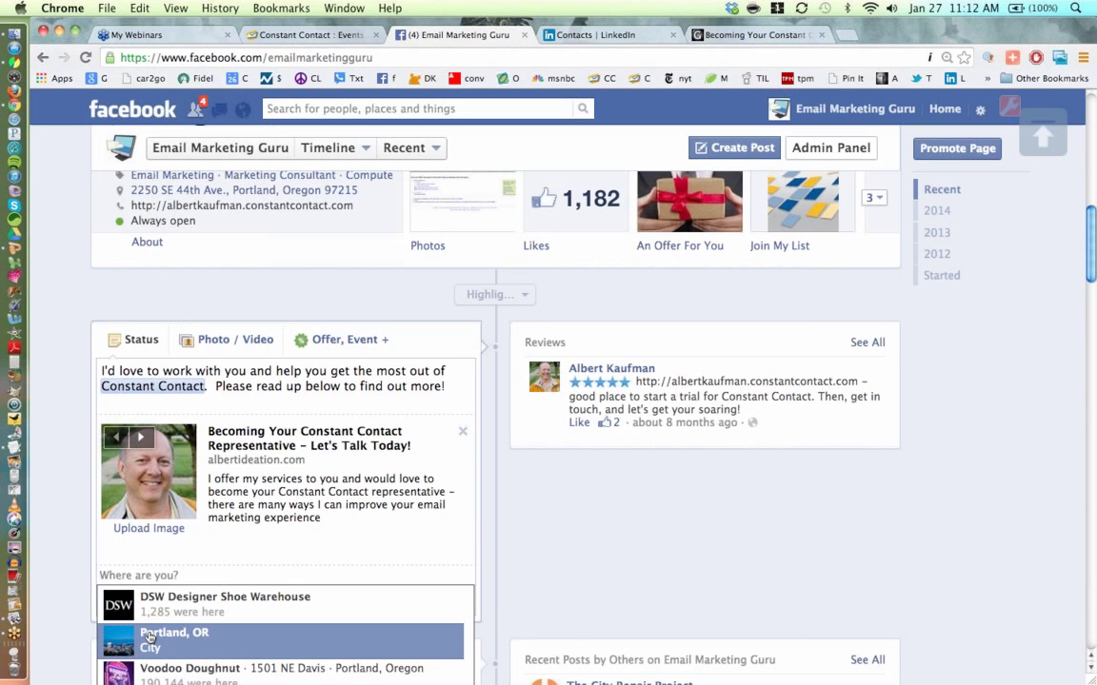
click(148, 637)
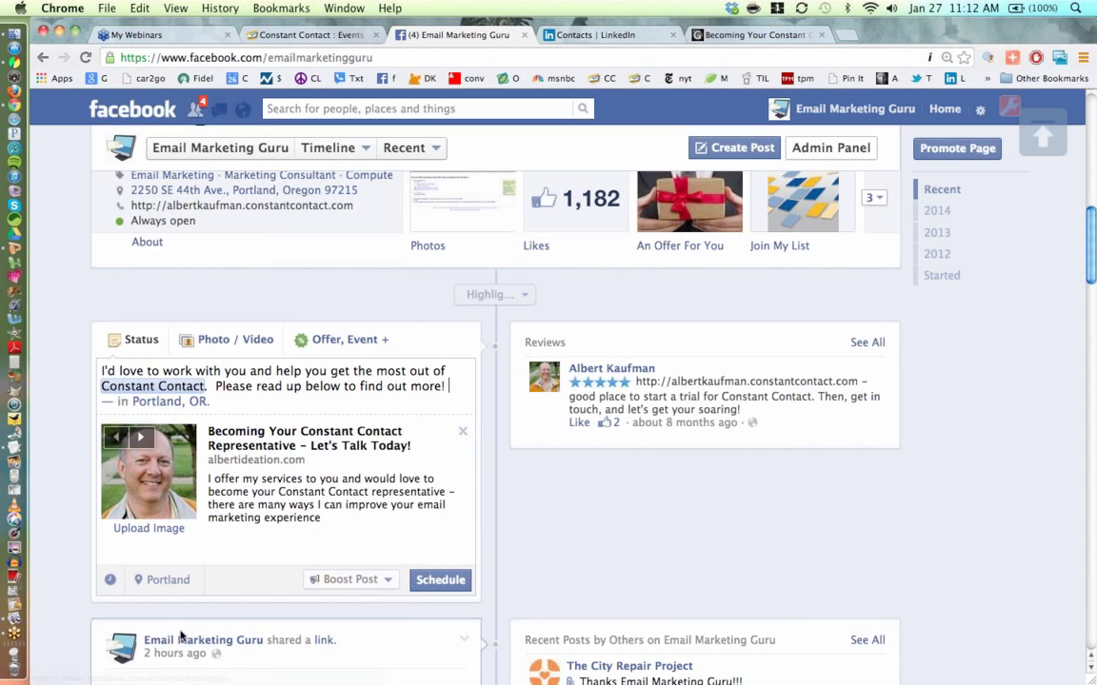
click(160, 580)
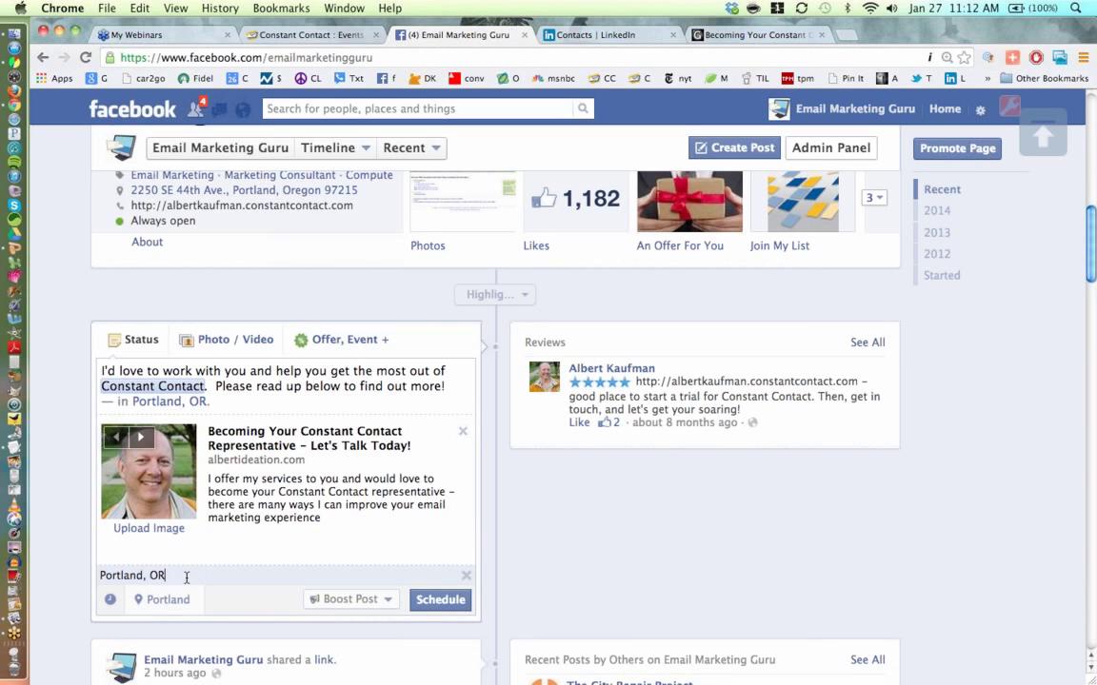
triple_click(186, 577)
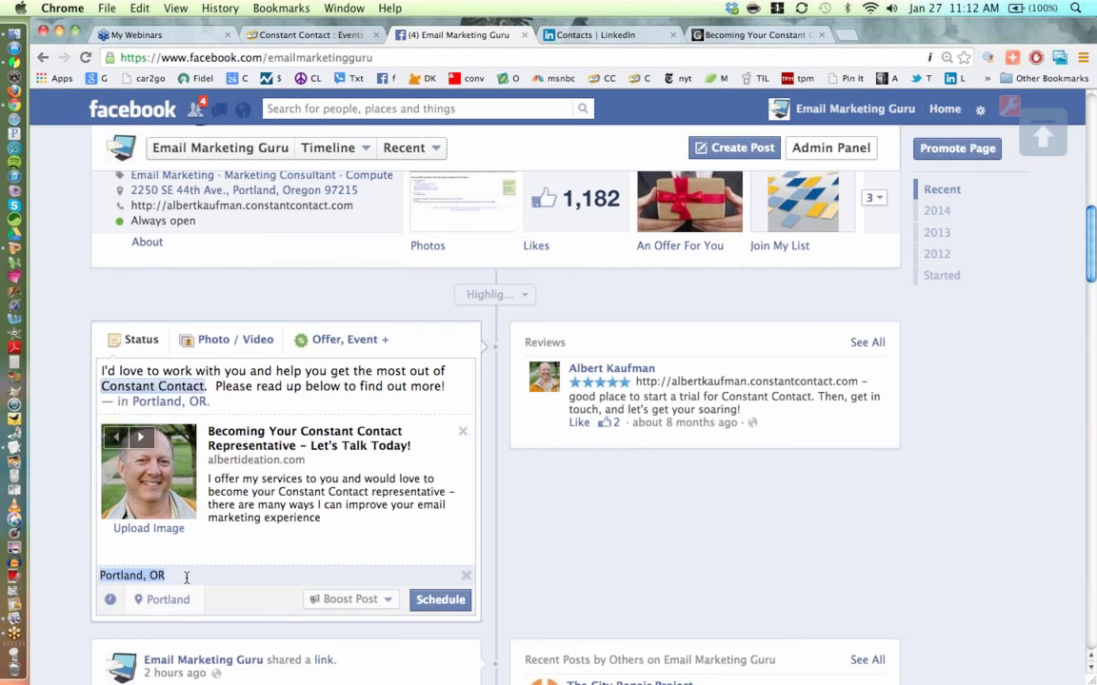
text(eme)
key(BackSpace)
text(ailm)
key(BackSpace)
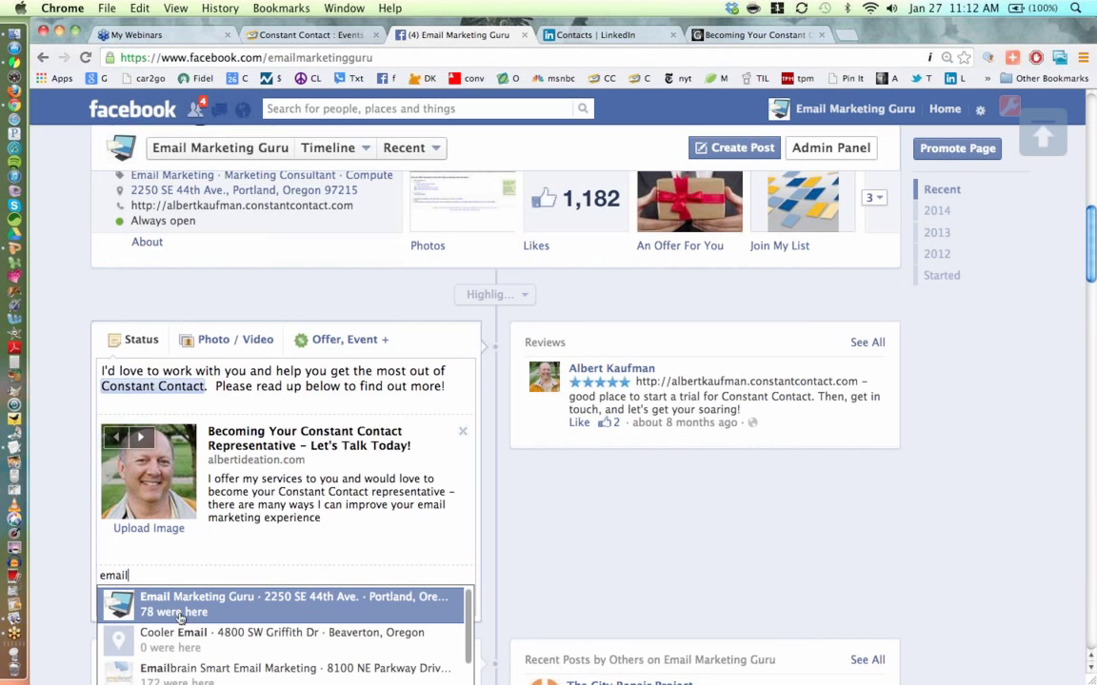
click(180, 610)
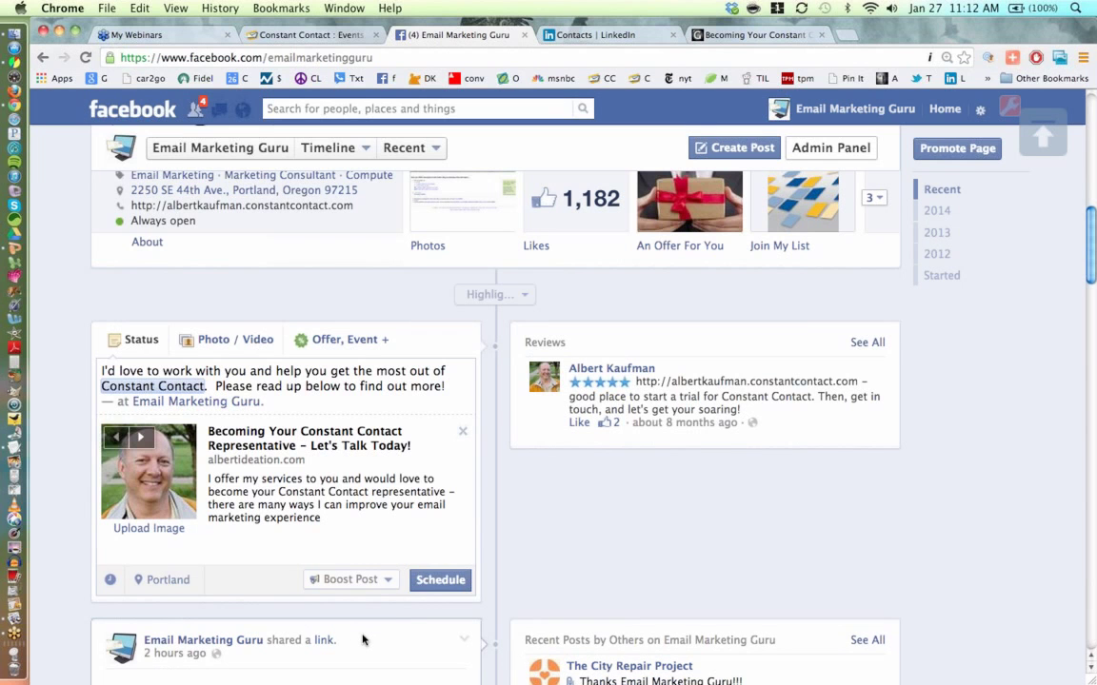
- Schedule the post for January 27, 2014 at 1:00pm PST and dismiss the confirmation
click(440, 580)
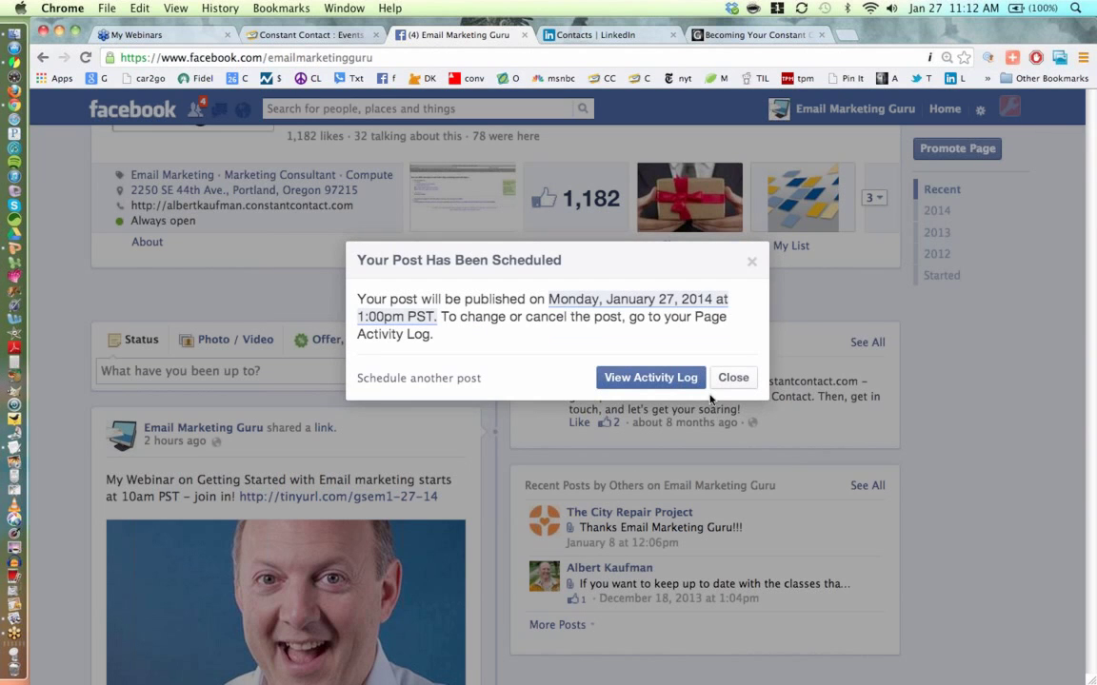
click(735, 379)
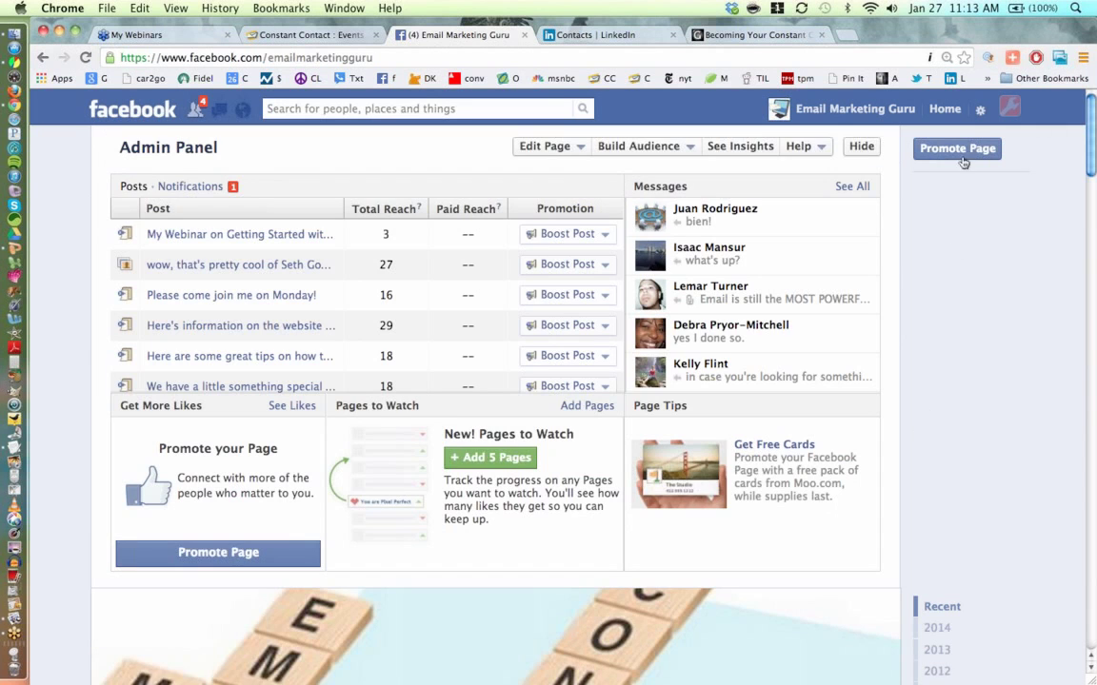
click(979, 111)
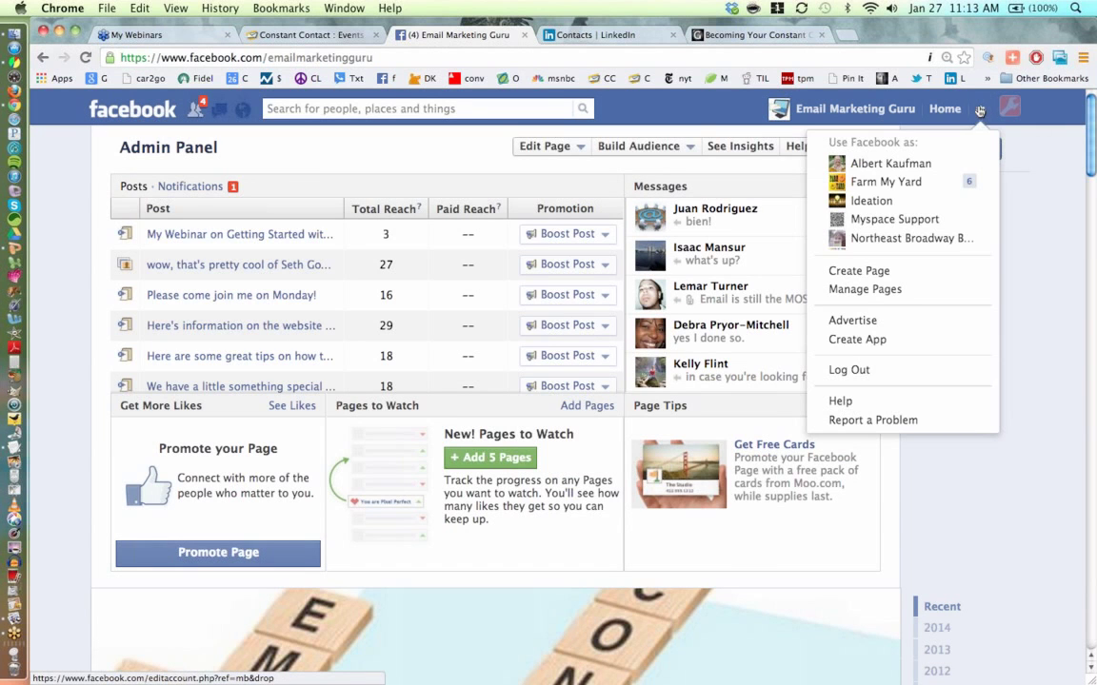
- Use Facebook as Ideation and scroll down its timeline showing 2,266 likes
click(889, 201)
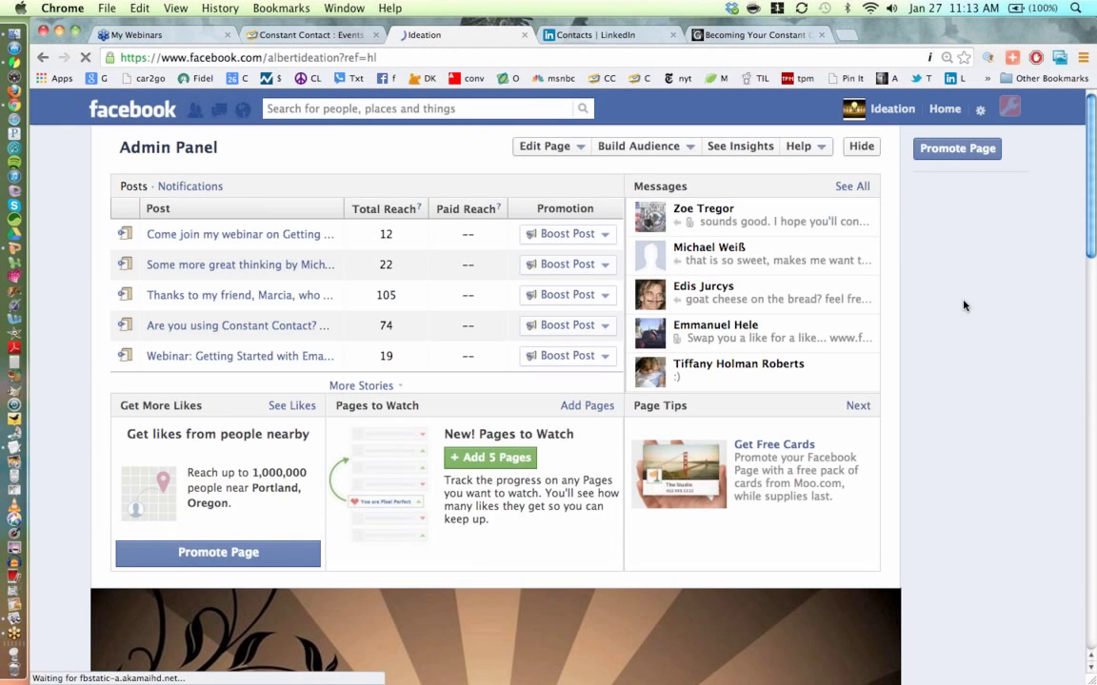
scroll(963, 304, down, 4)
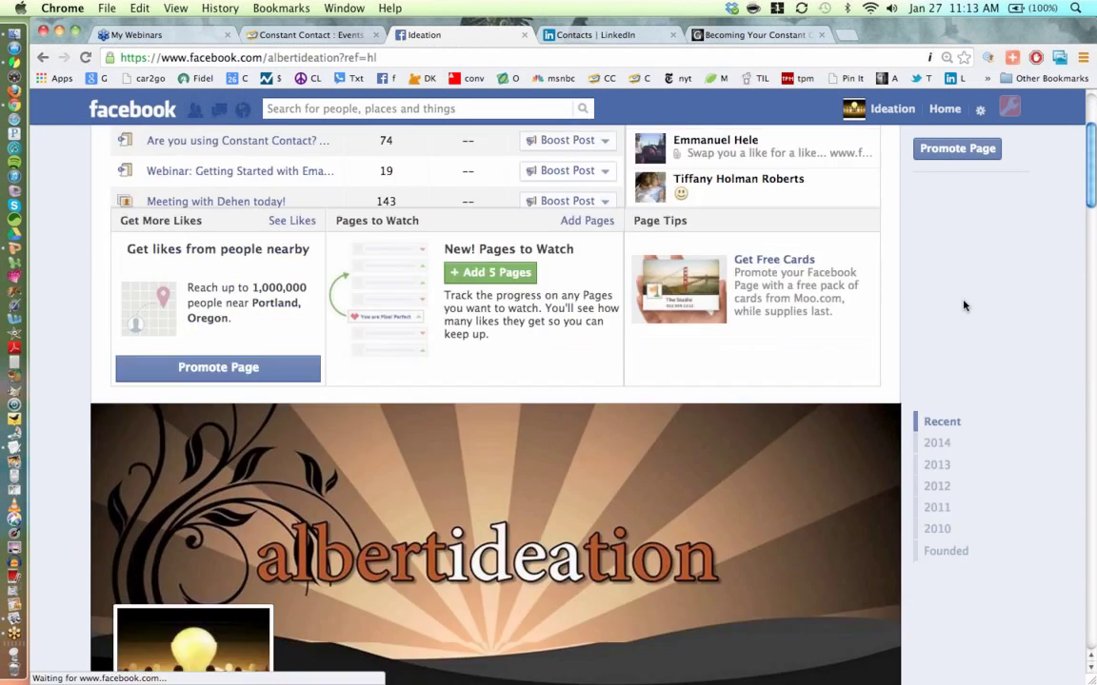
scroll(963, 304, down, 5)
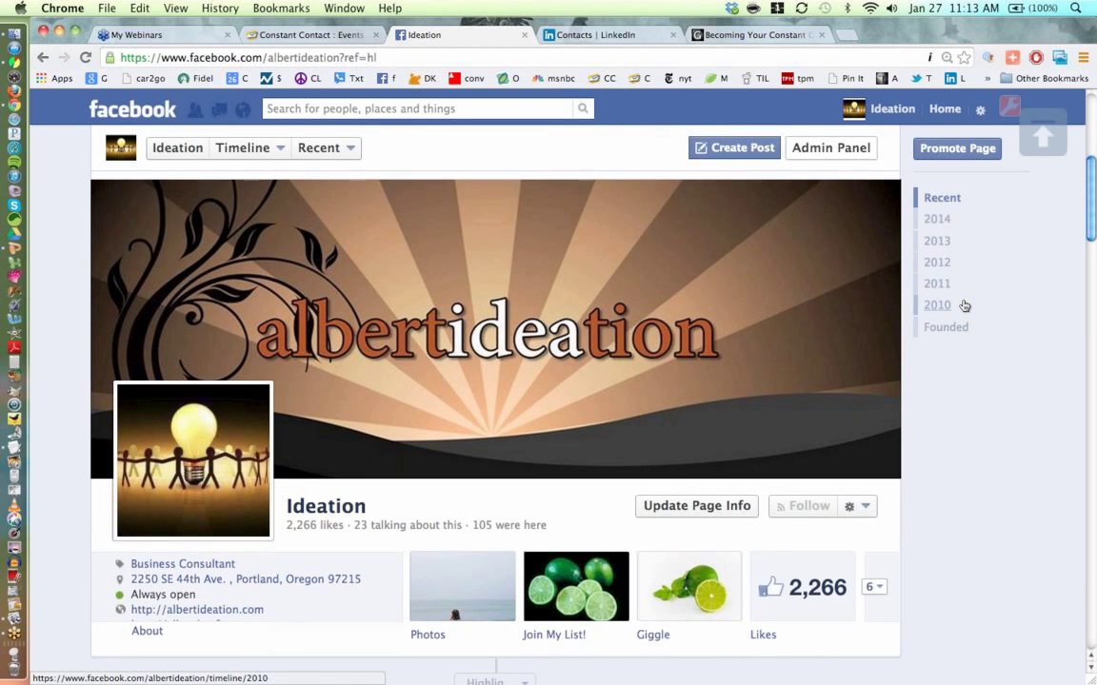
scroll(964, 304, down, 1)
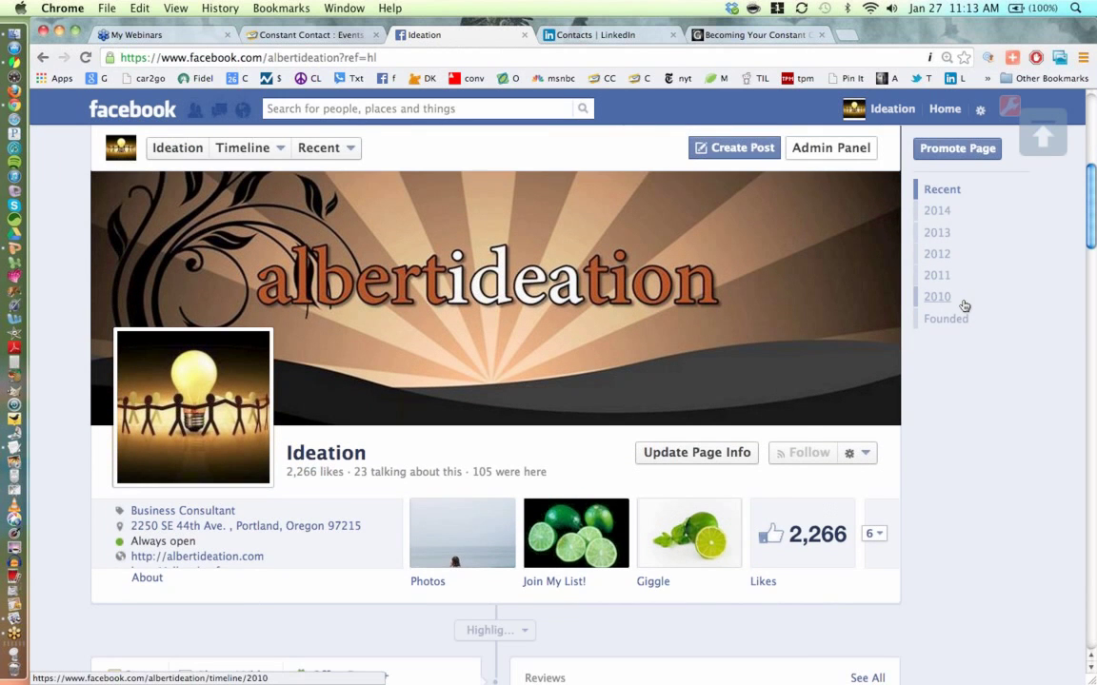
scroll(964, 305, down, 3)
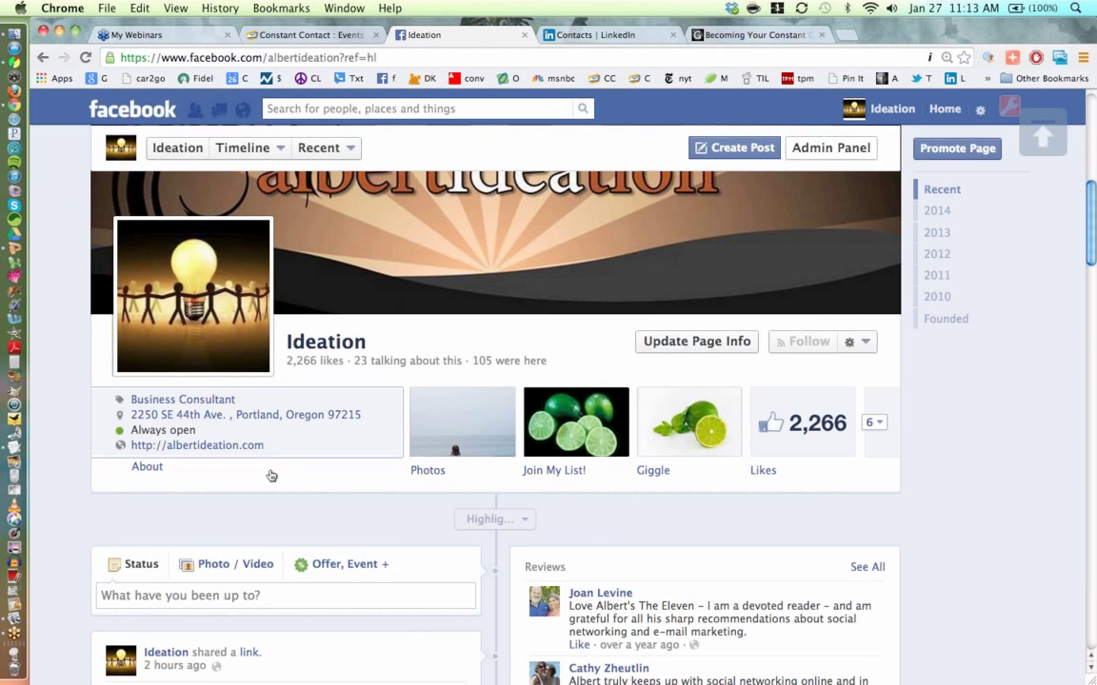
- Go to the News Feed and sort it by Most Recent
scroll(281, 511, up, 1)
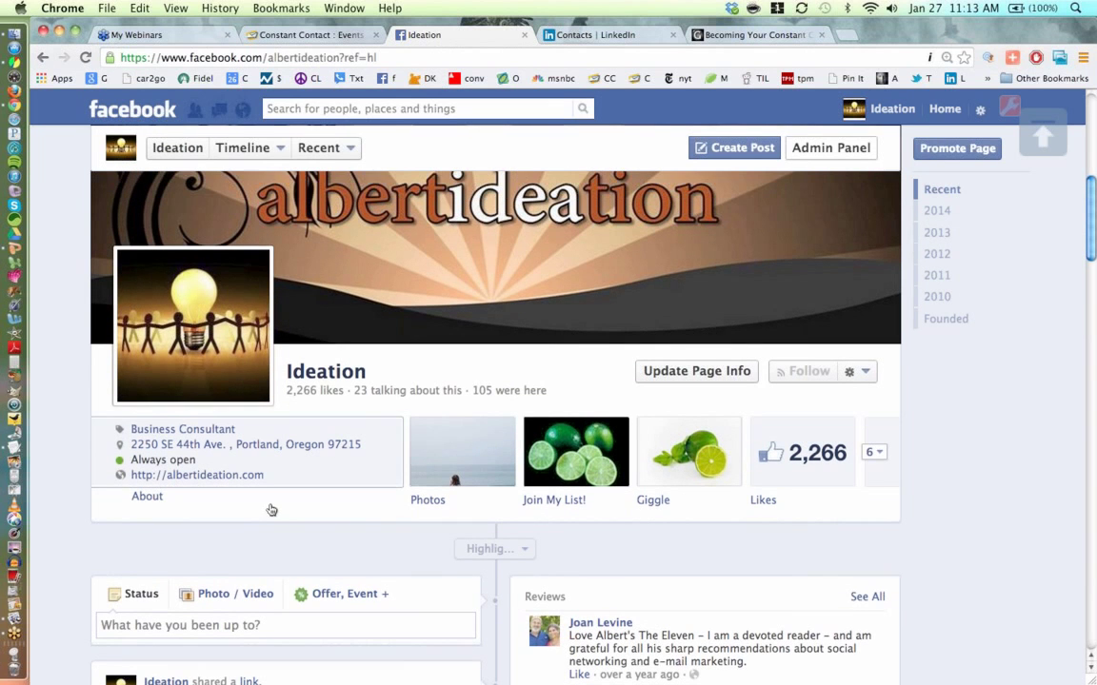
click(114, 116)
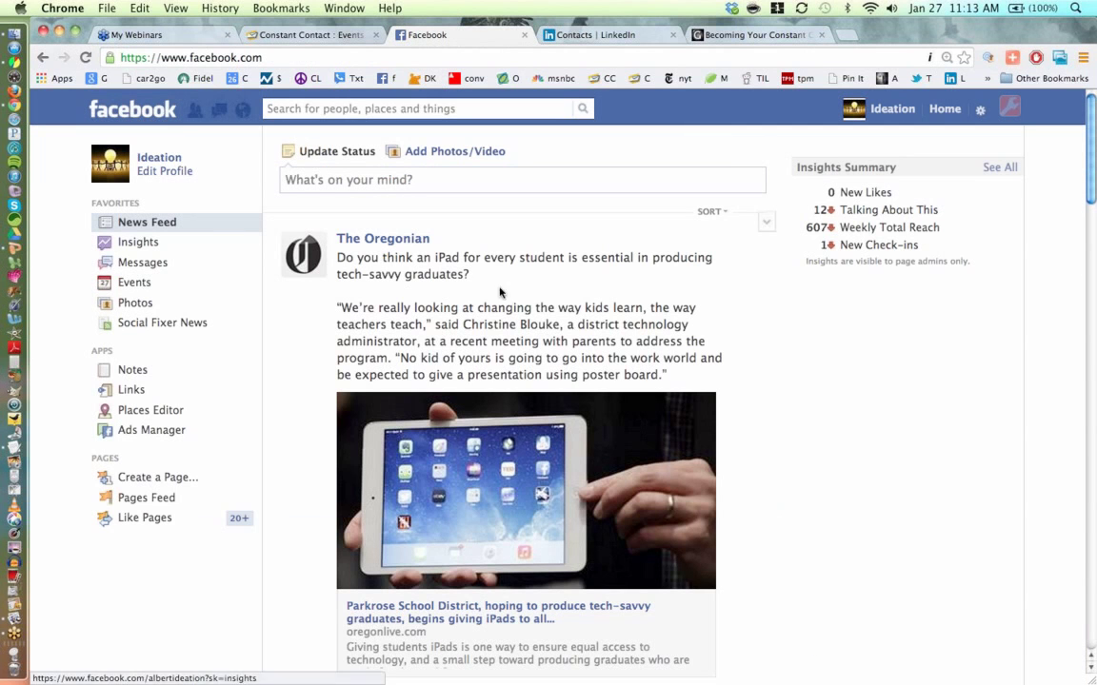
click(716, 212)
click(699, 255)
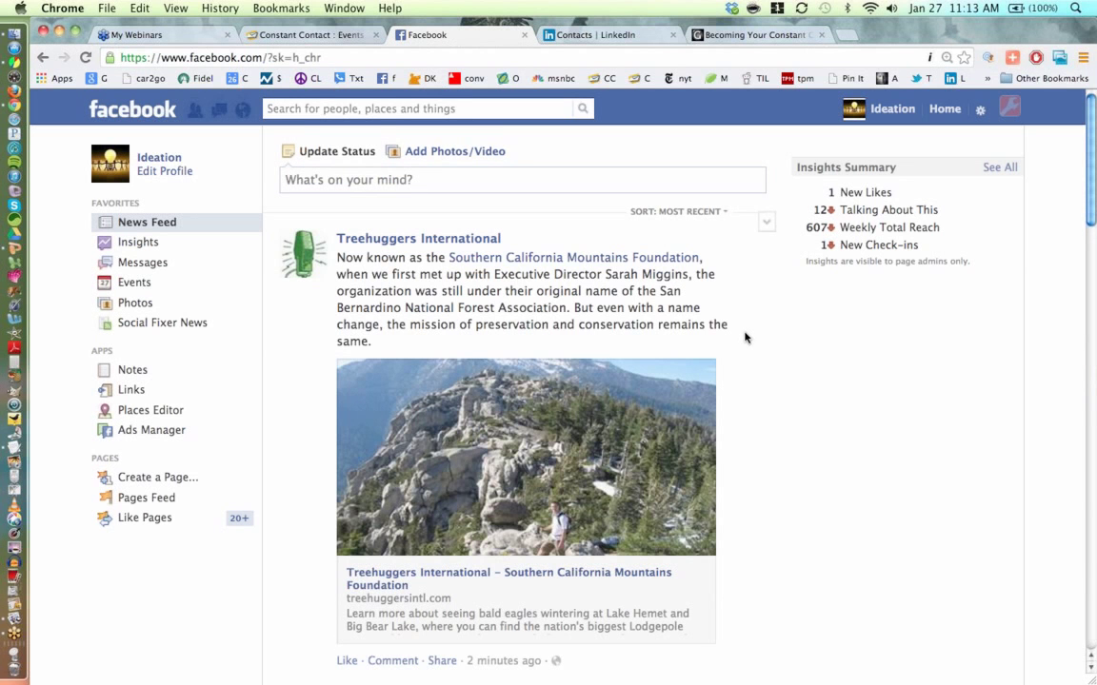
- Scroll the feed down to The Solar Foundation's solar jobs photo post
scroll(779, 390, down, 3)
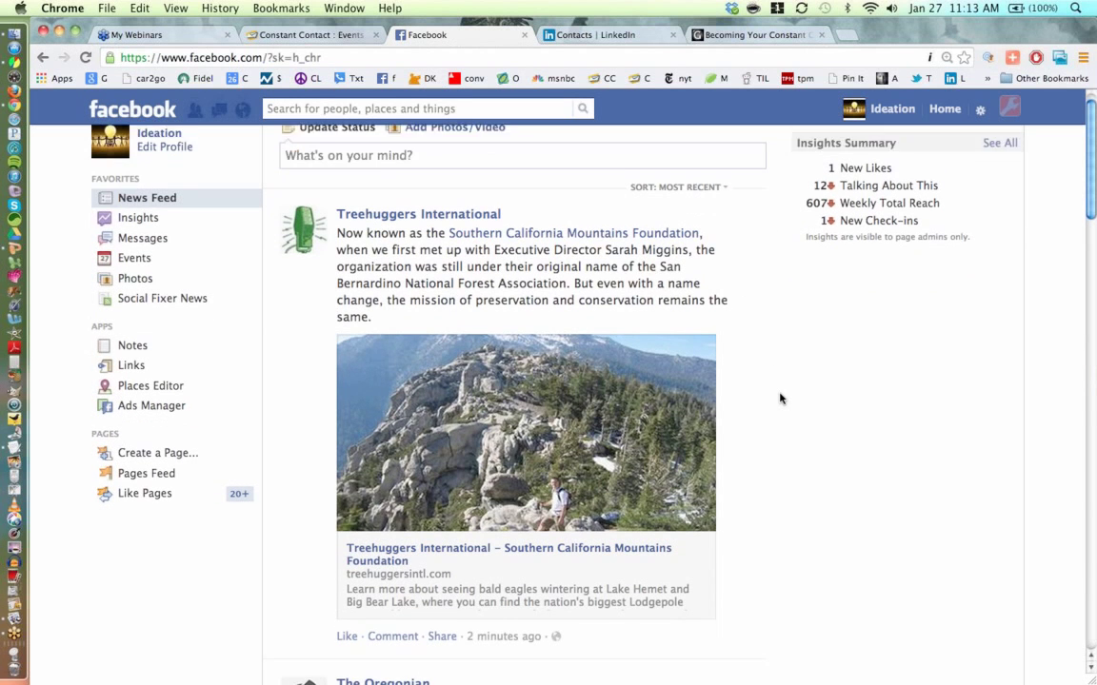
scroll(778, 398, down, 12)
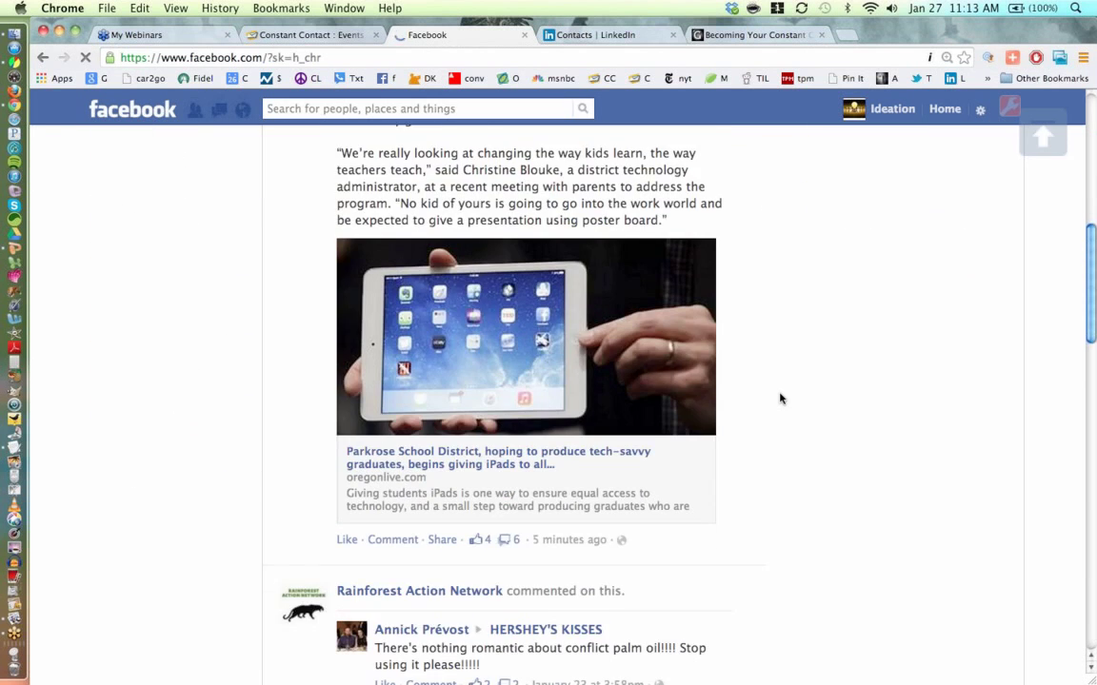
scroll(779, 397, down, 12)
scroll(778, 398, down, 6)
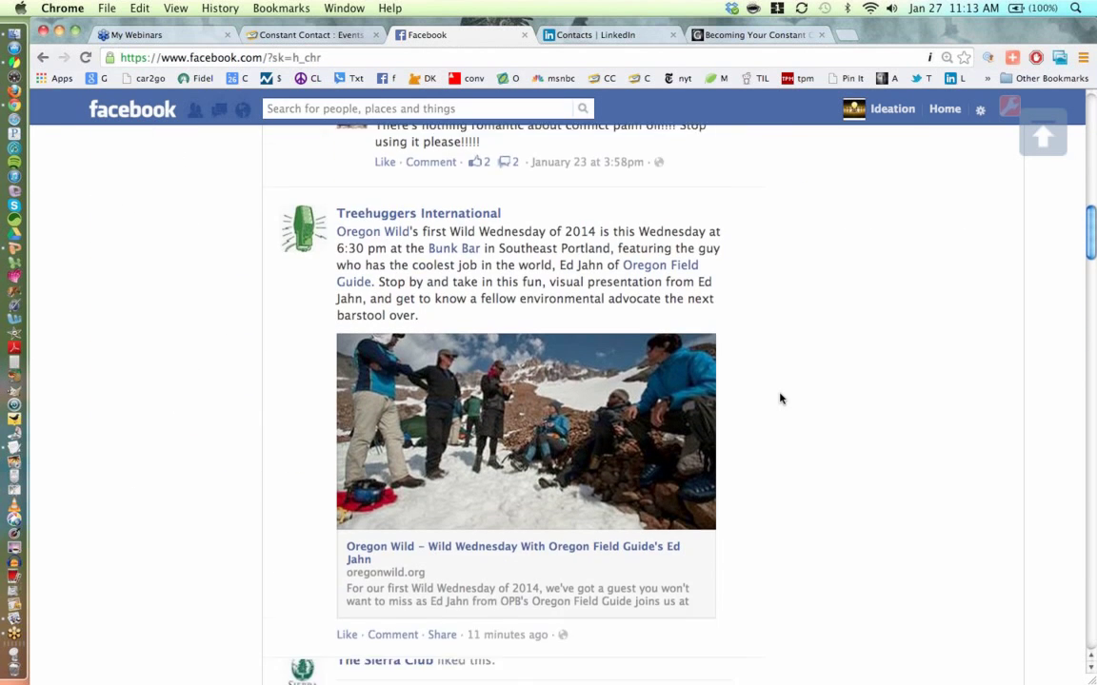
scroll(779, 398, down, 9)
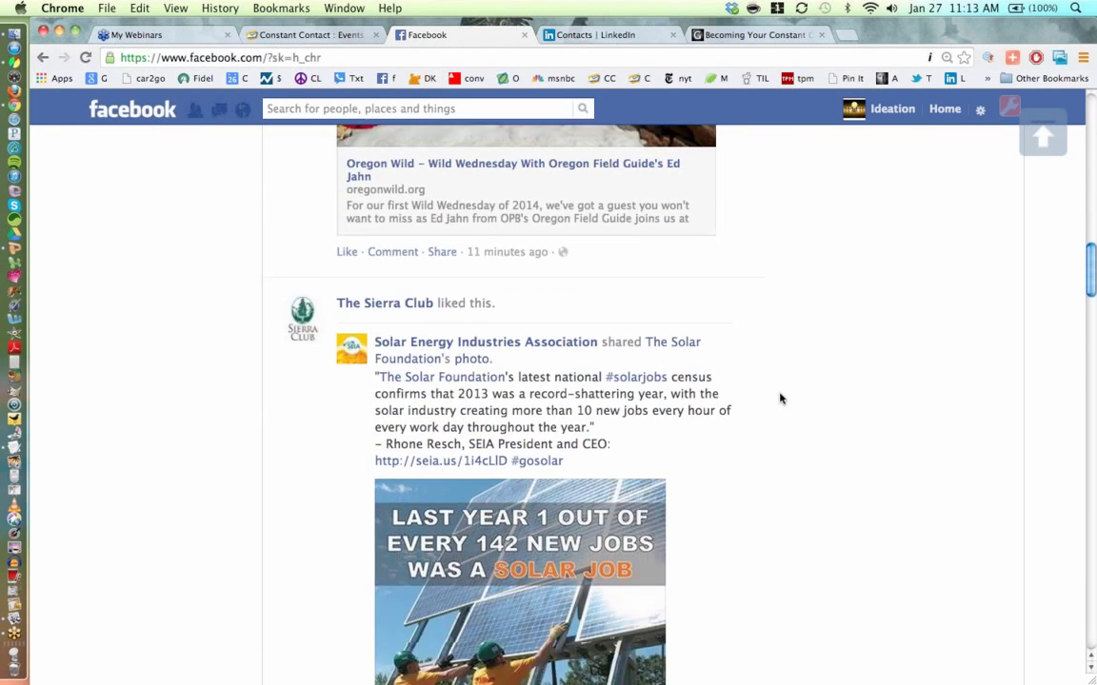
scroll(778, 397, up, 1)
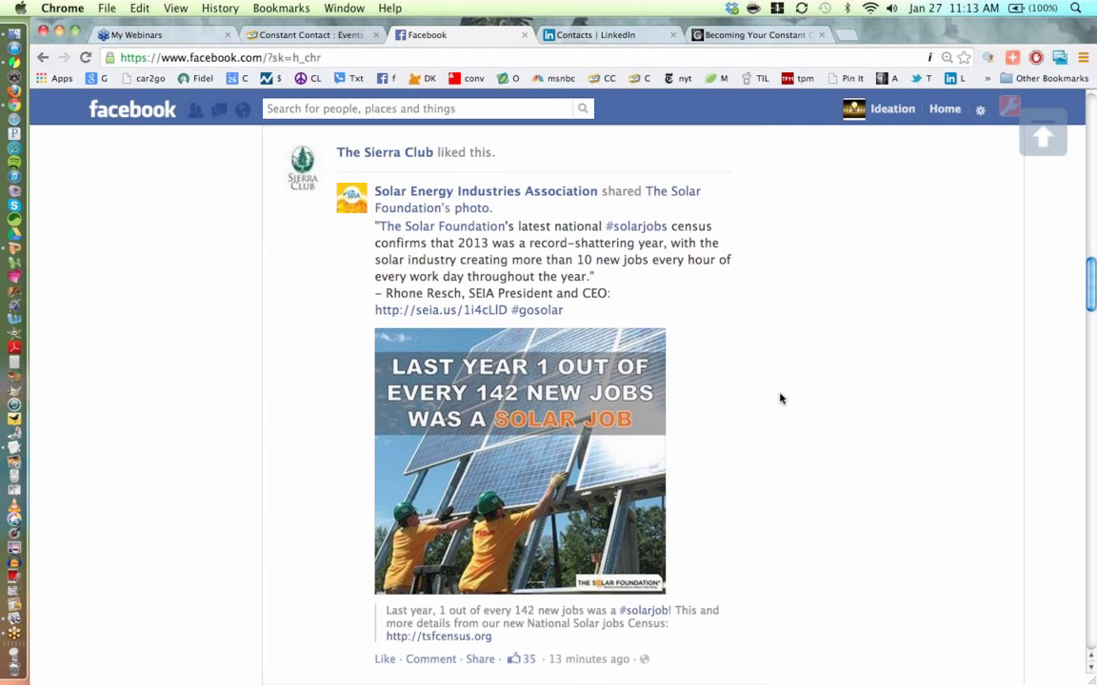
scroll(779, 397, down, 2)
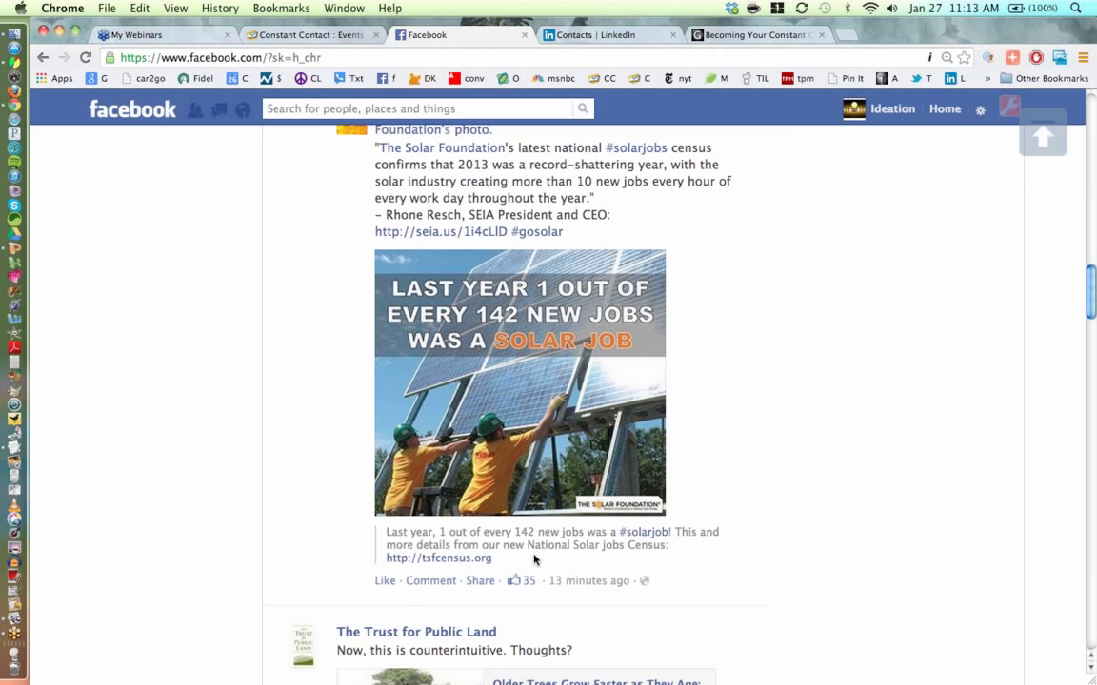
- Share the solar jobs photo with the comment 'This is fascinating!'
click(481, 581)
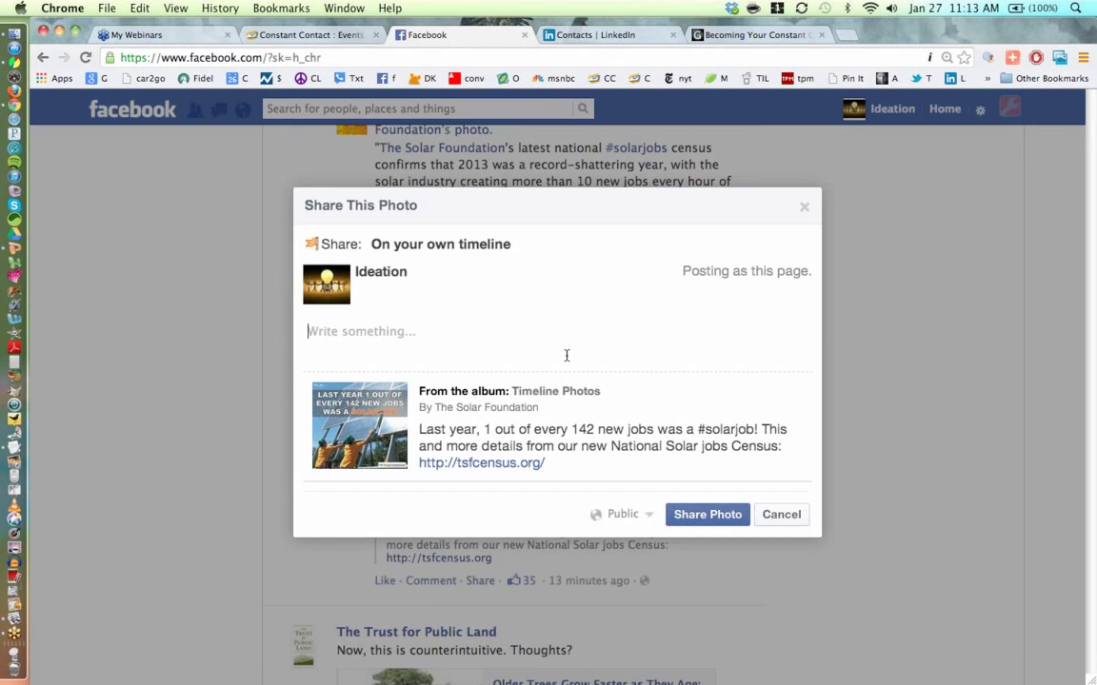
text(This)
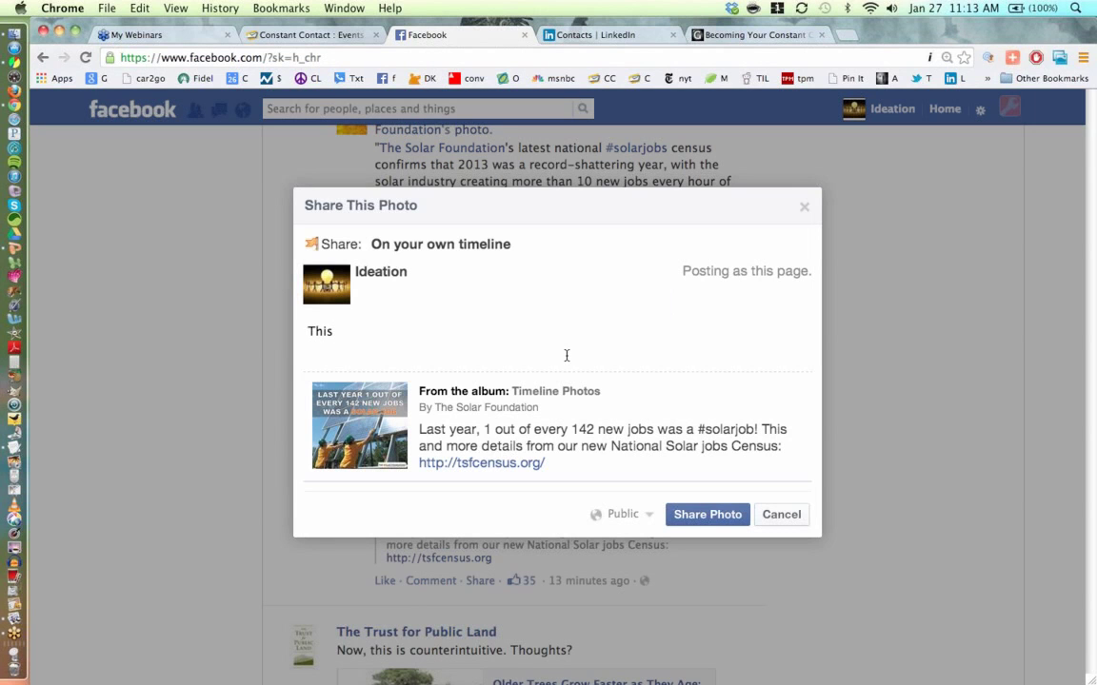
text( is fascinating!)
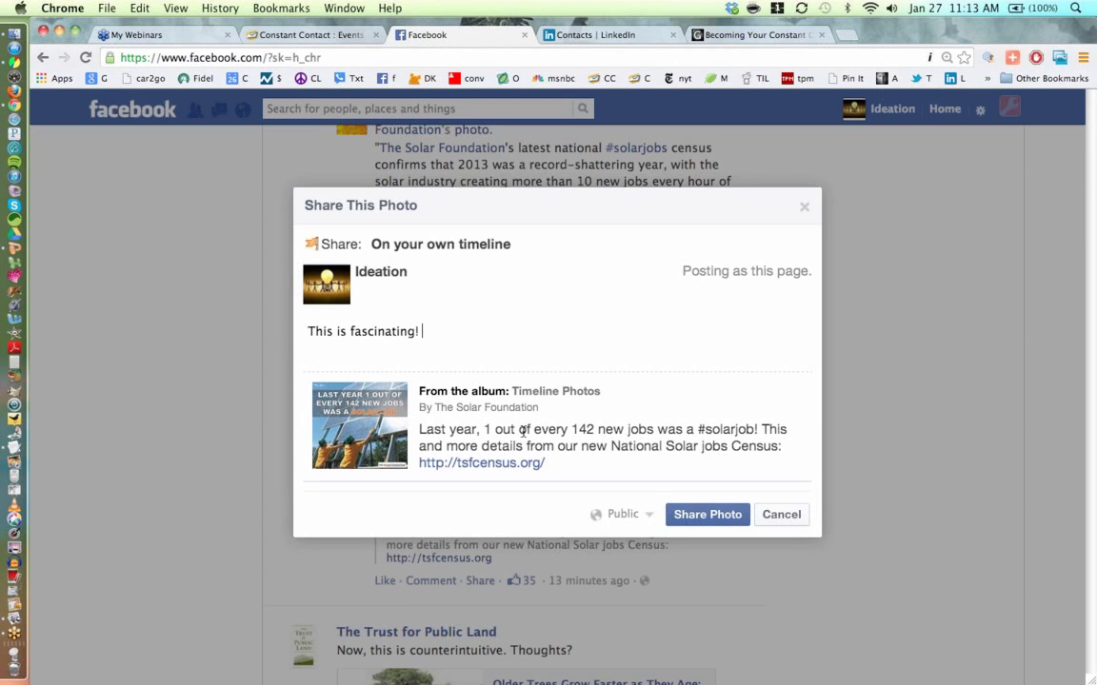
click(692, 517)
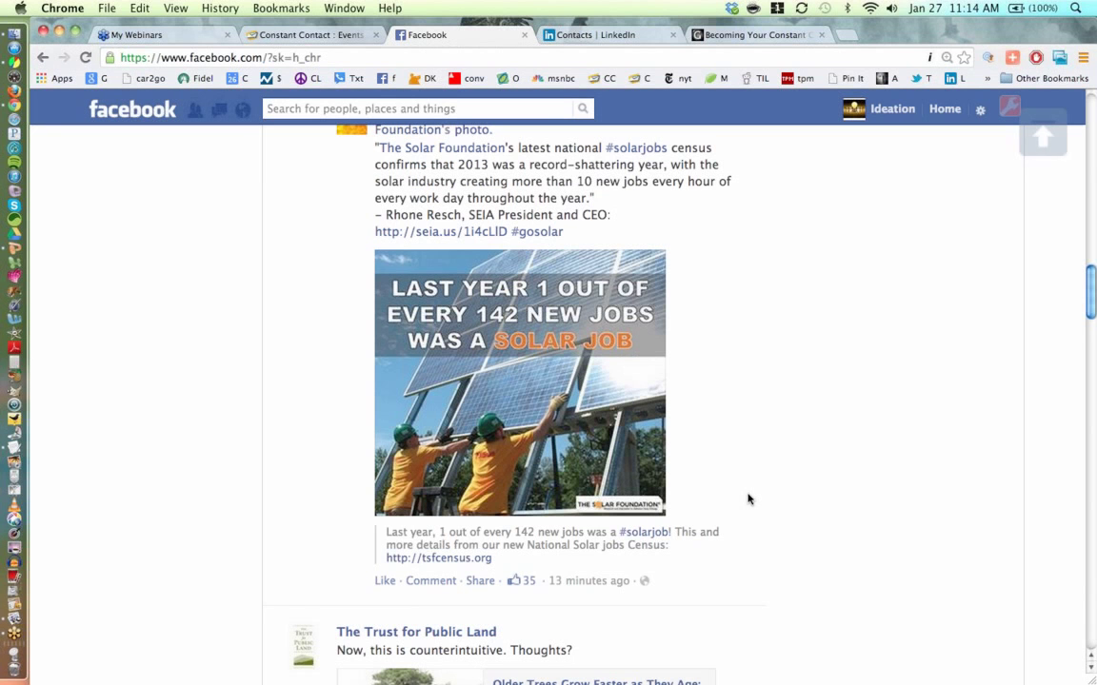
scroll(748, 499, up, 4)
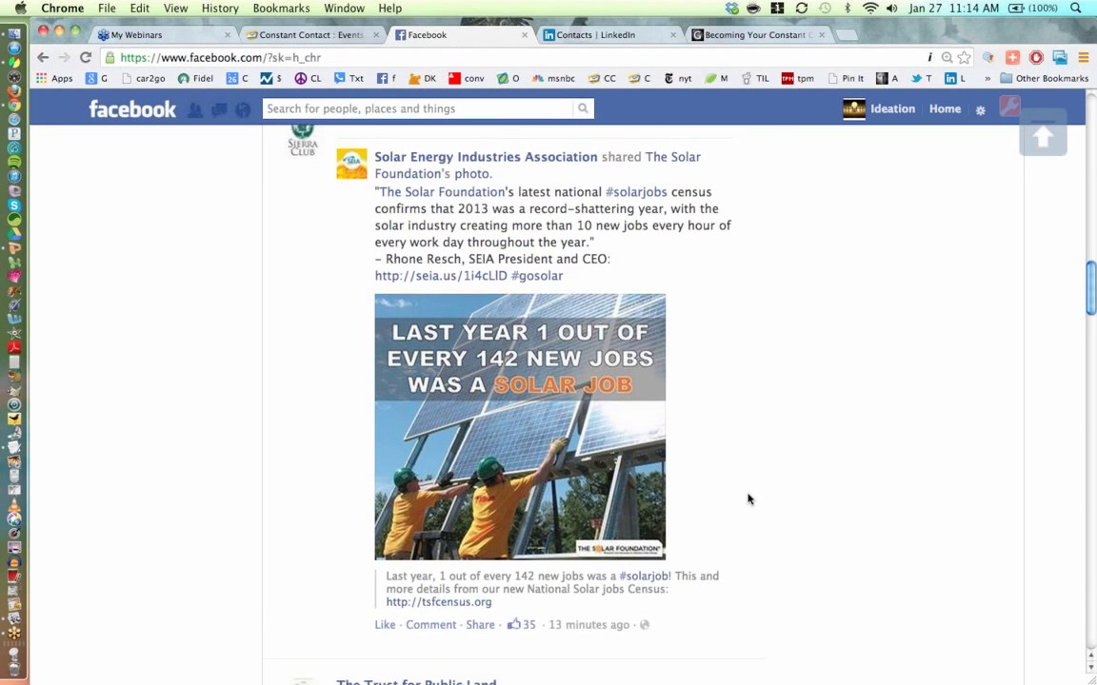
scroll(748, 499, up, 10)
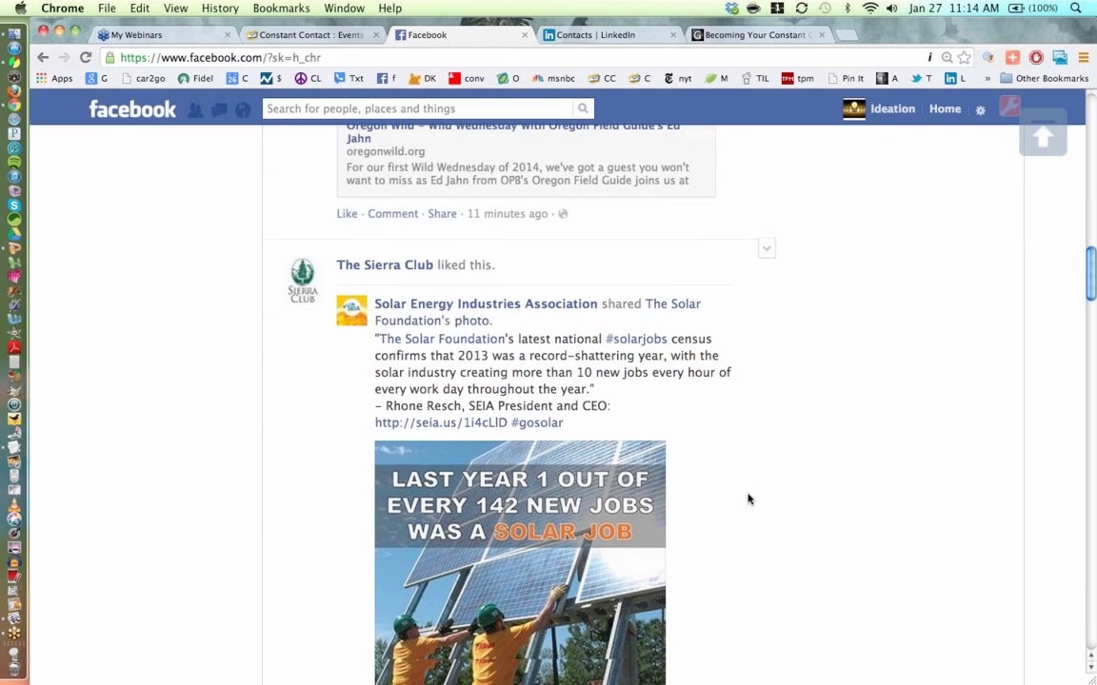
click(884, 114)
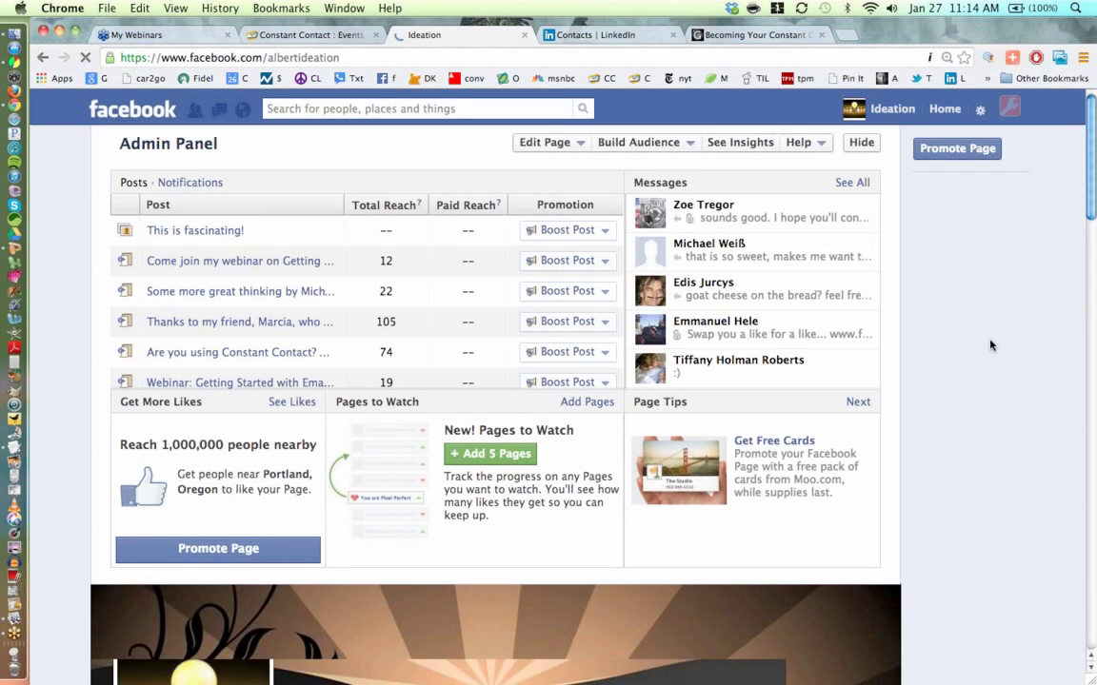
scroll(989, 344, down, 10)
scroll(990, 345, down, 3)
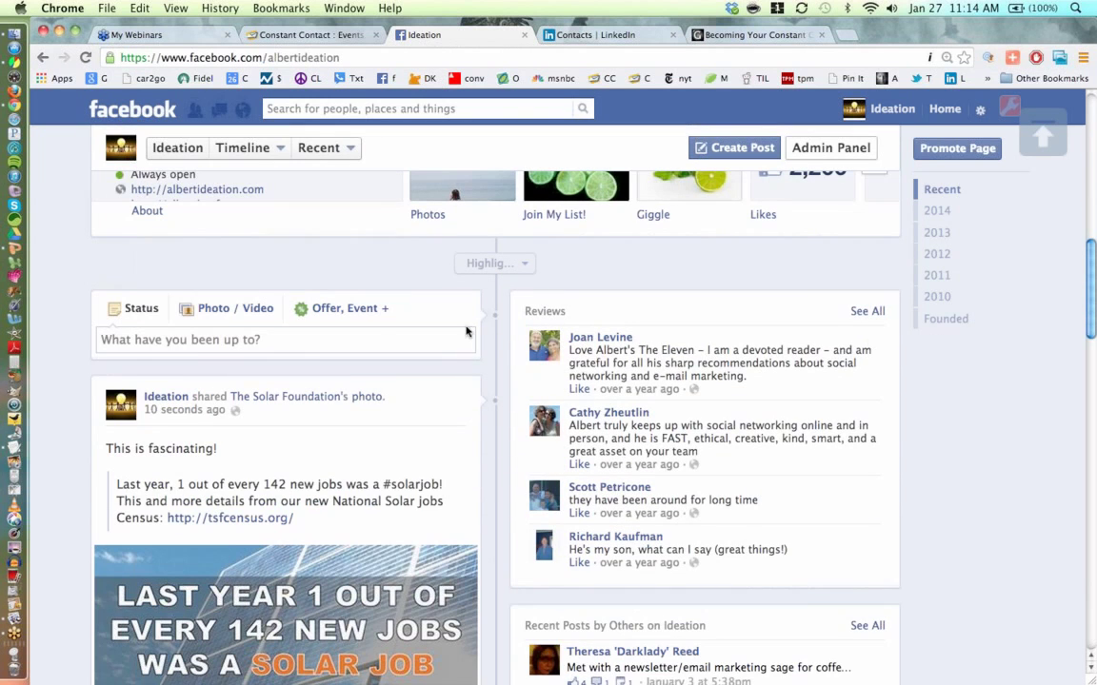
click(360, 342)
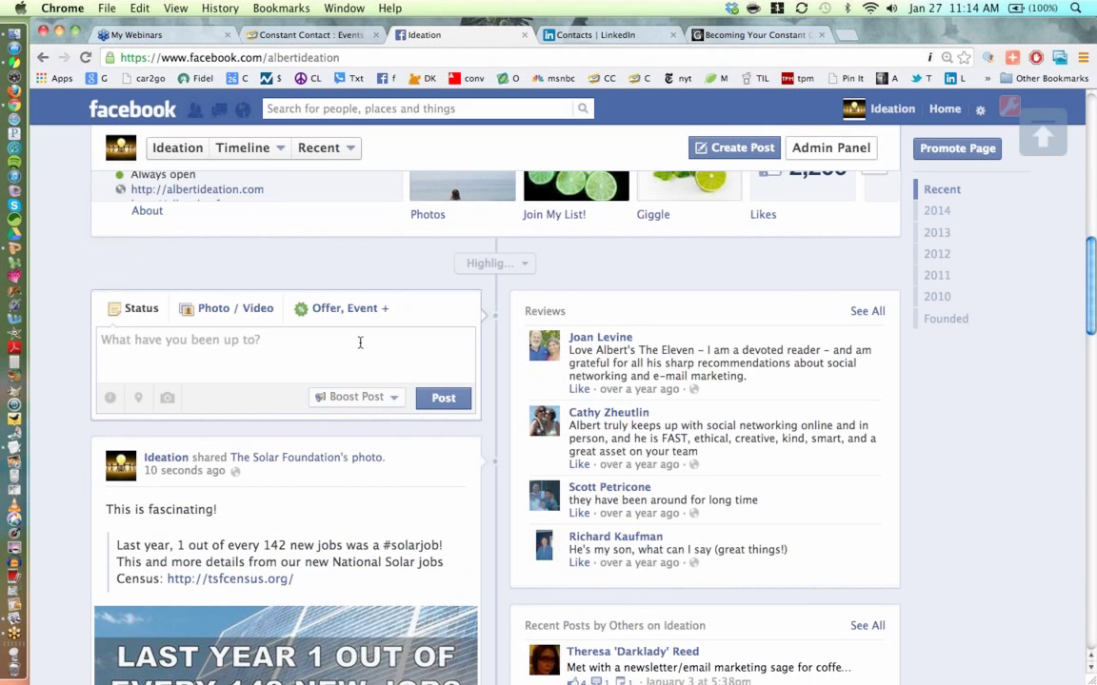
scroll(360, 342, down, 5)
scroll(360, 344, down, 1)
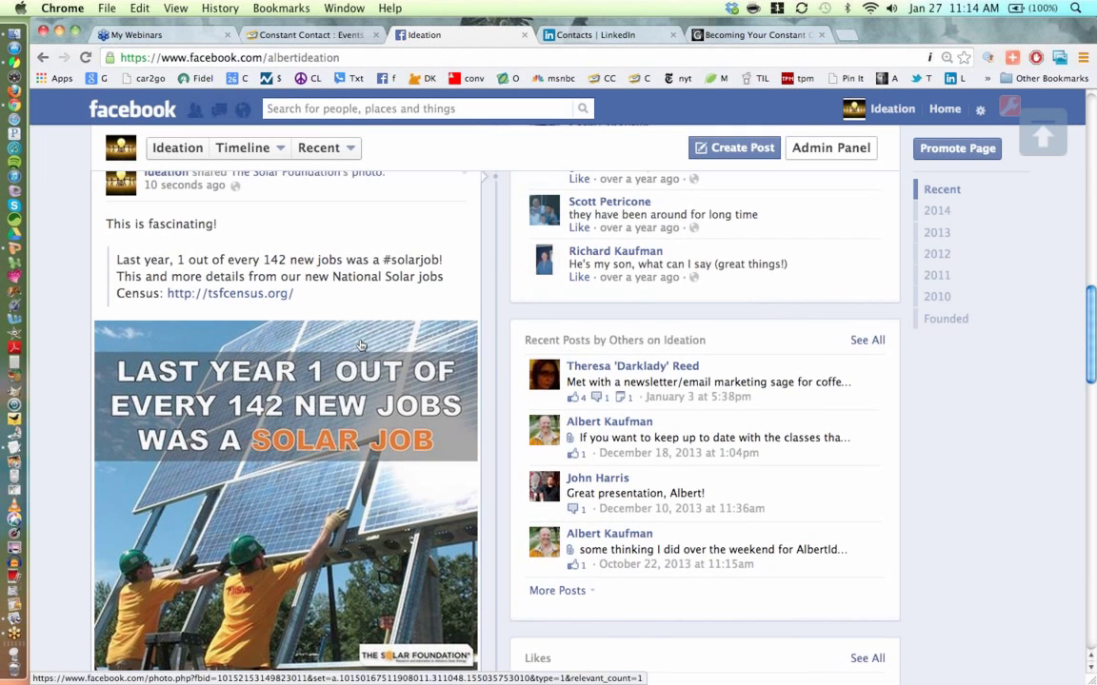
scroll(360, 344, up, 8)
scroll(359, 344, up, 6)
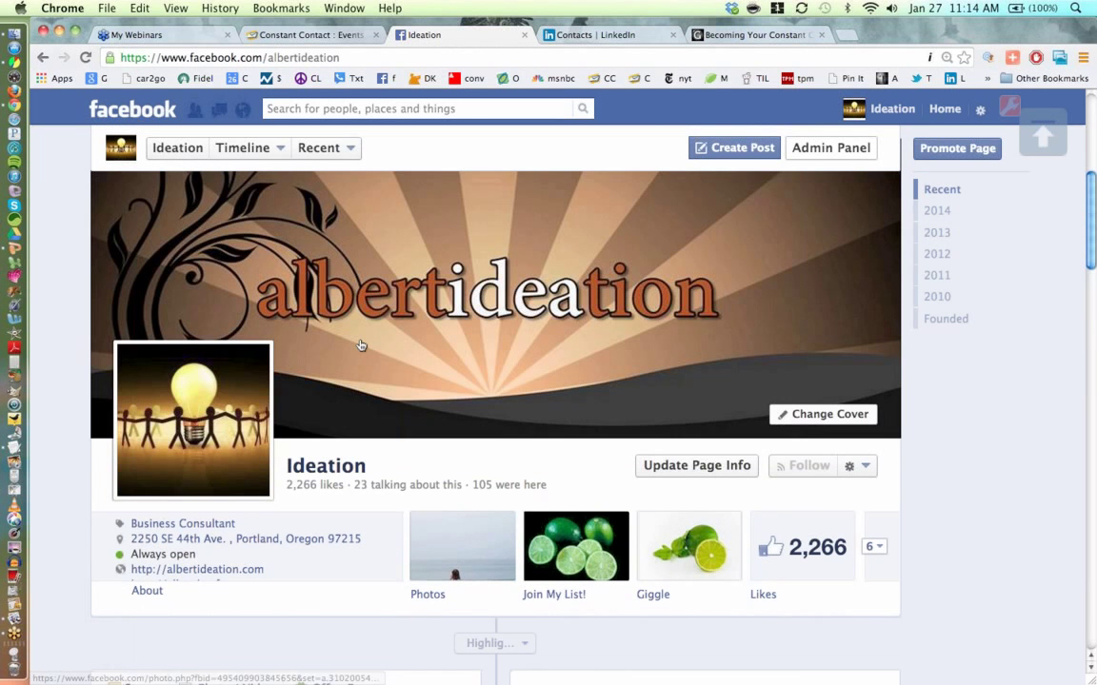
scroll(360, 345, up, 1)
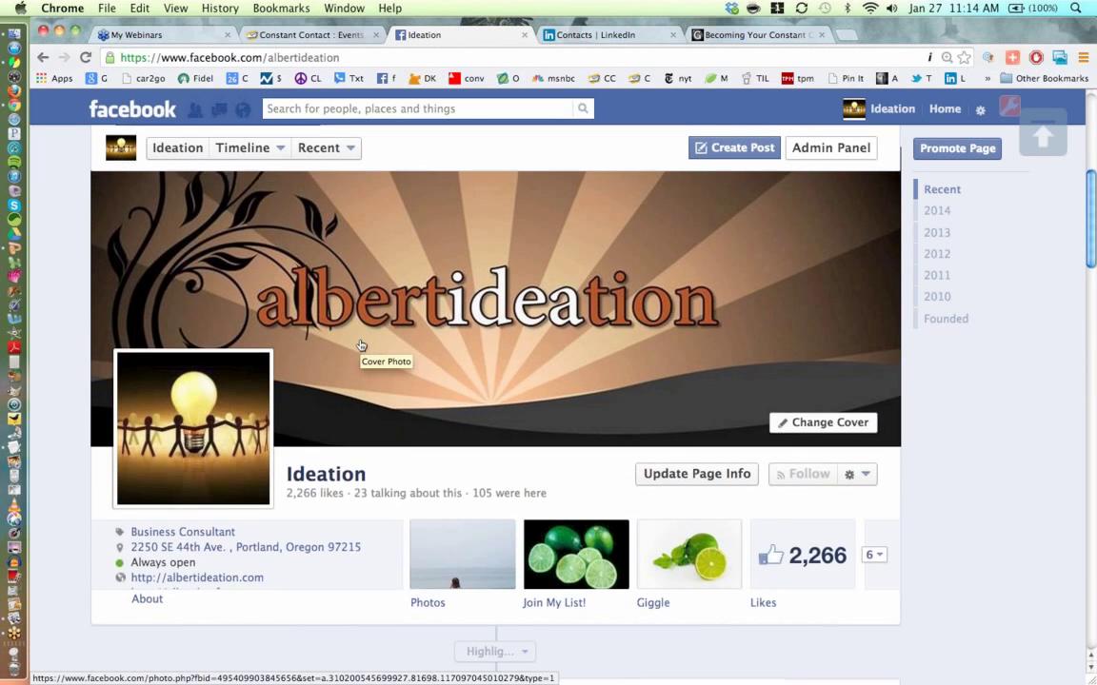
scroll(360, 344, up, 1)
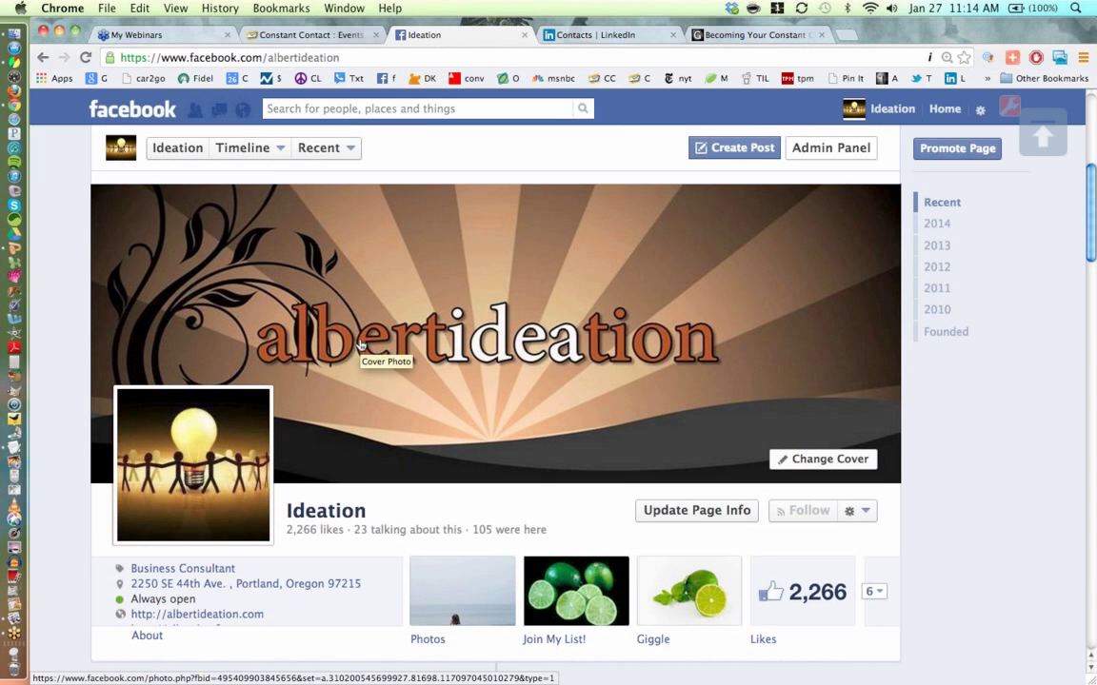
- Search for 'wileyware' and open the Wileyware page
click(357, 110)
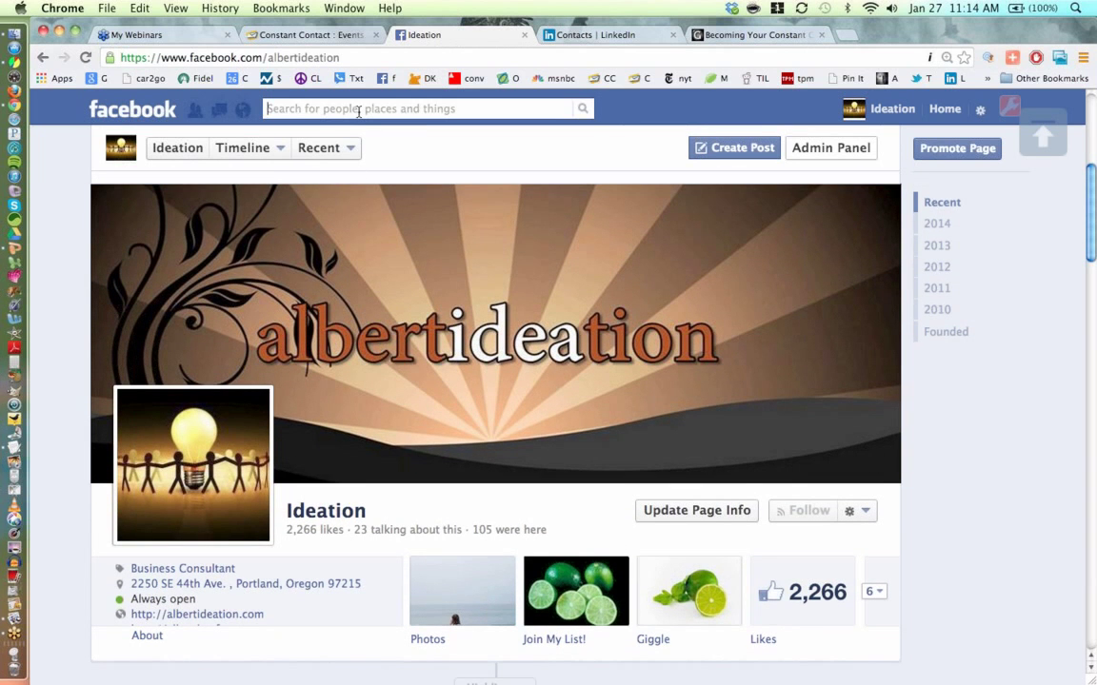
text(the)
text(w)
key(BackSpace)
key(BackSpace)
key(BackSpace)
key(BackSpace)
key(BackSpace)
text(wileyw)
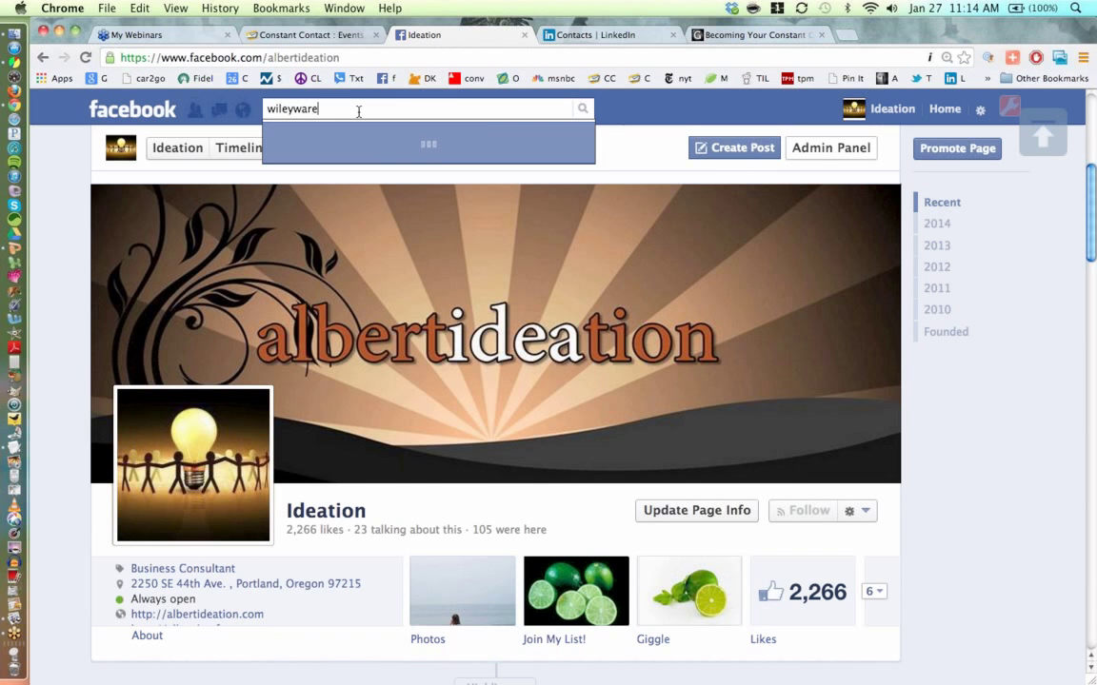
text(are)
click(338, 153)
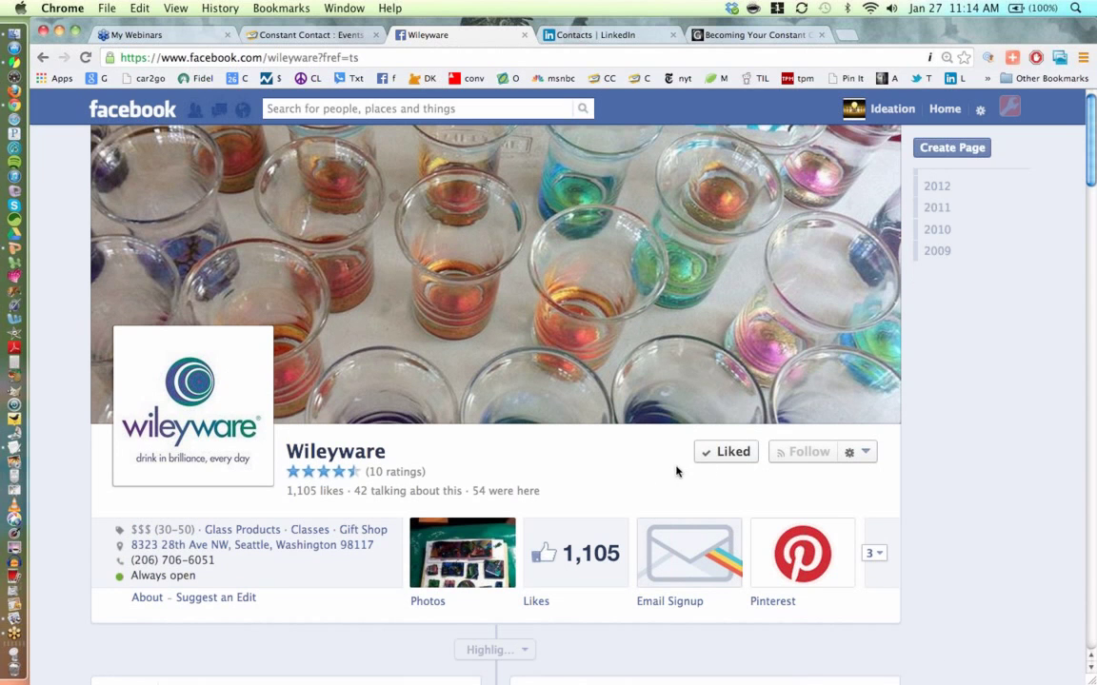
- Like Rogers Global Photography and Bullseye Glass from Wileyware's Likes list
scroll(576, 486, down, 10)
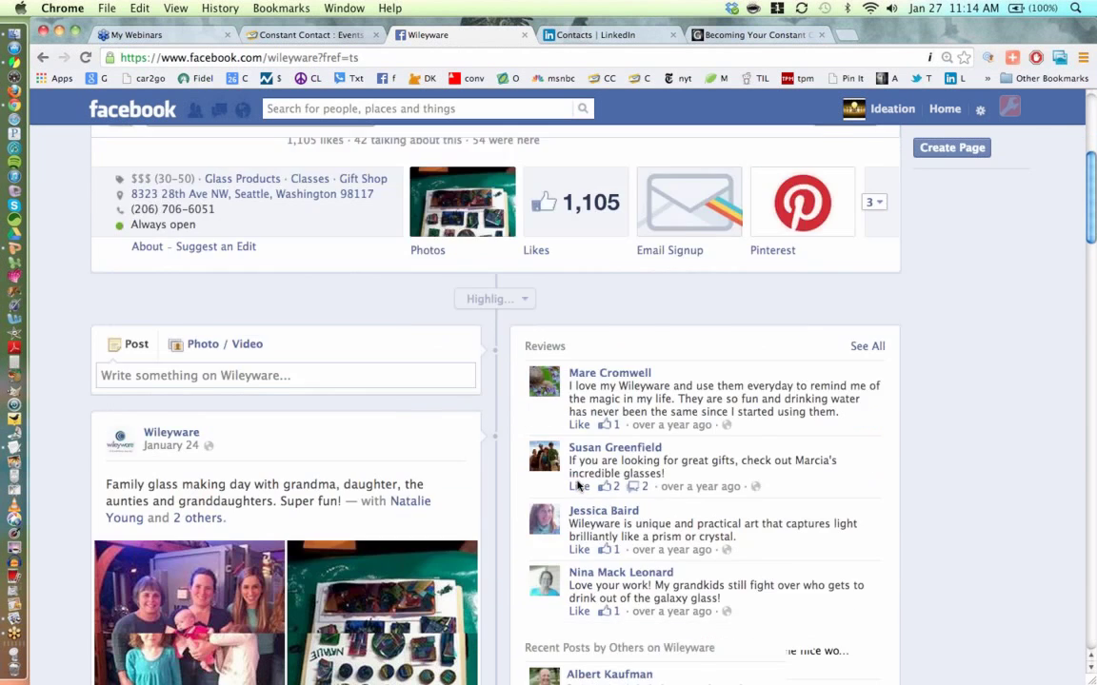
scroll(577, 487, down, 5)
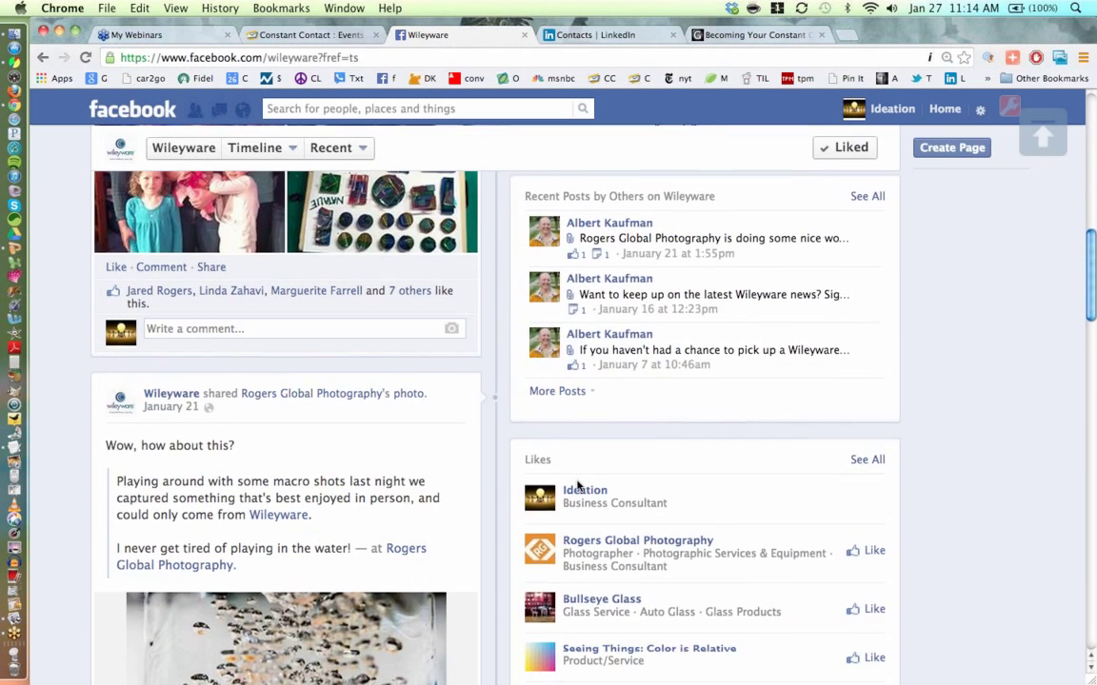
scroll(577, 486, down, 2)
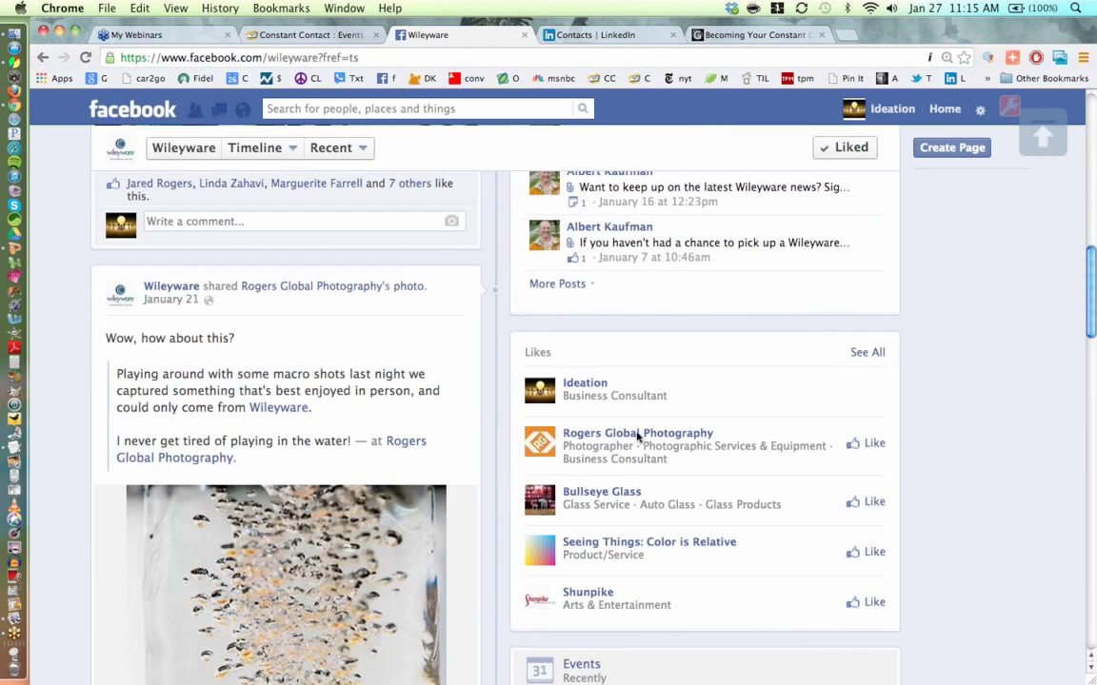
click(871, 445)
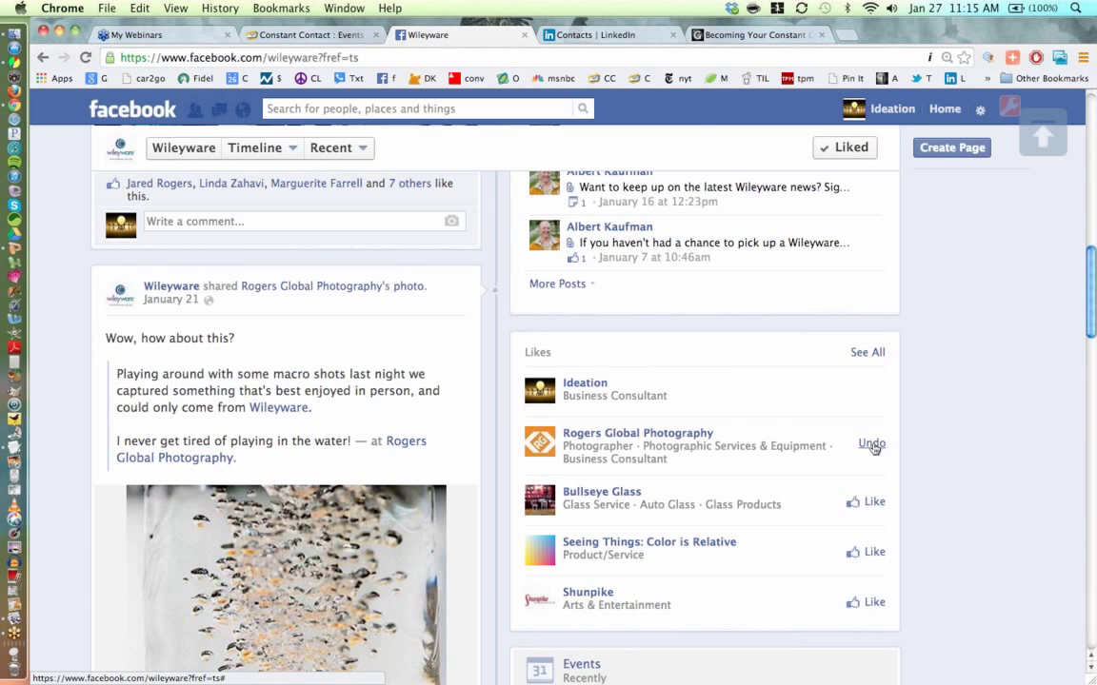
click(872, 503)
scroll(802, 495, up, 5)
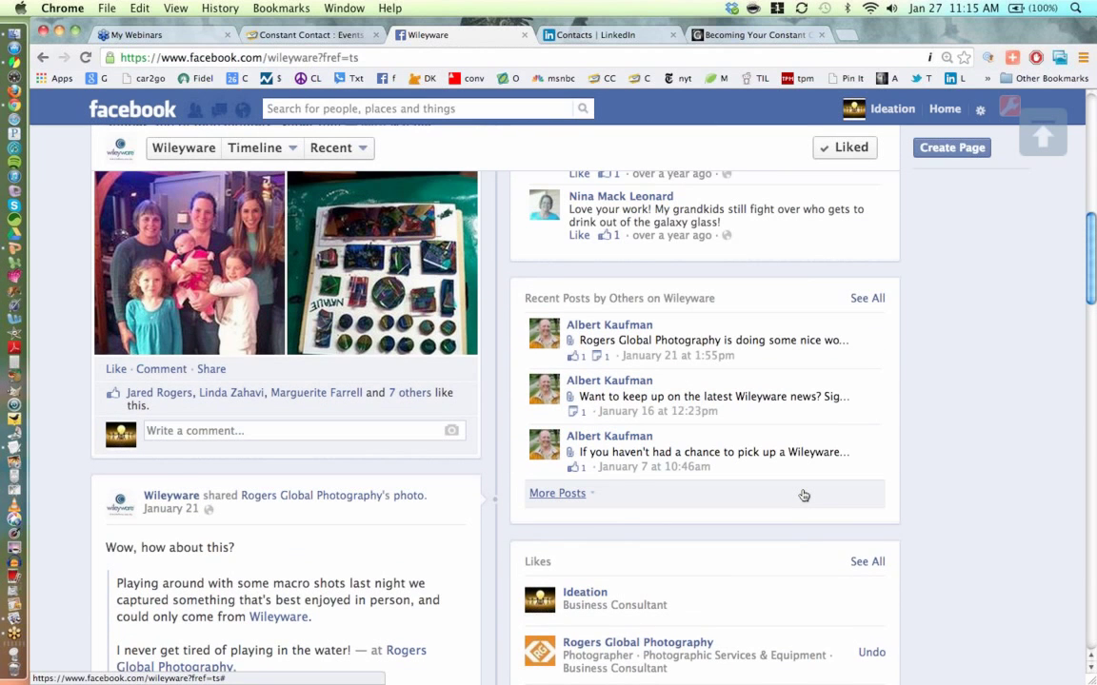
scroll(909, 473, up, 10)
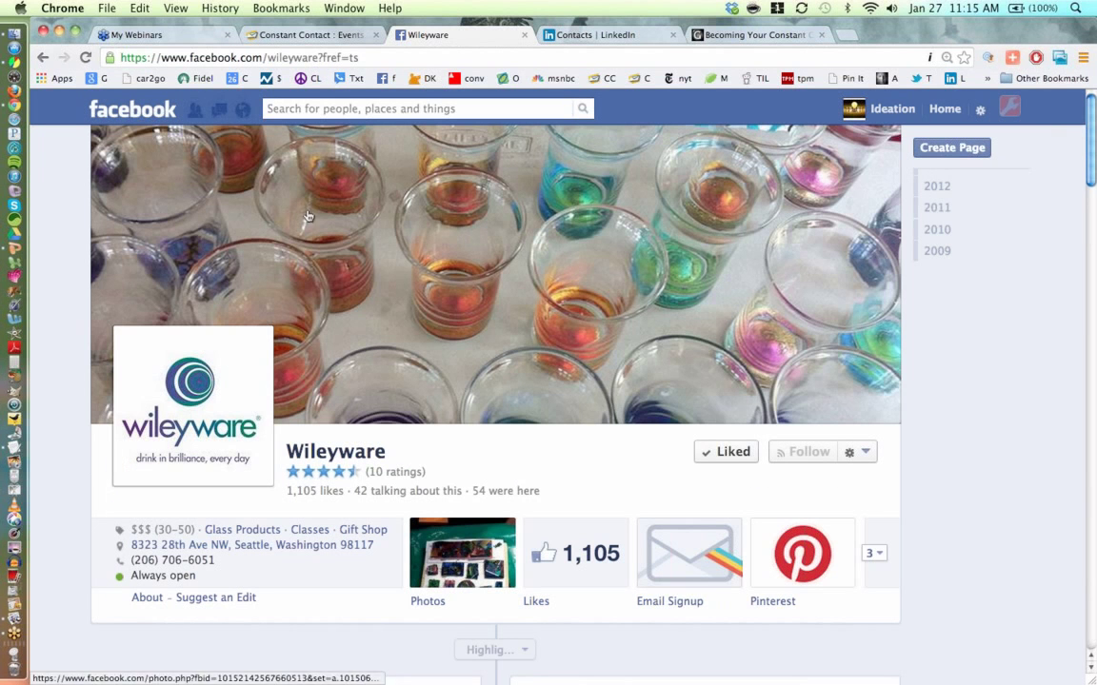
- Switch back to the personal profile and return to its News Feed
click(152, 116)
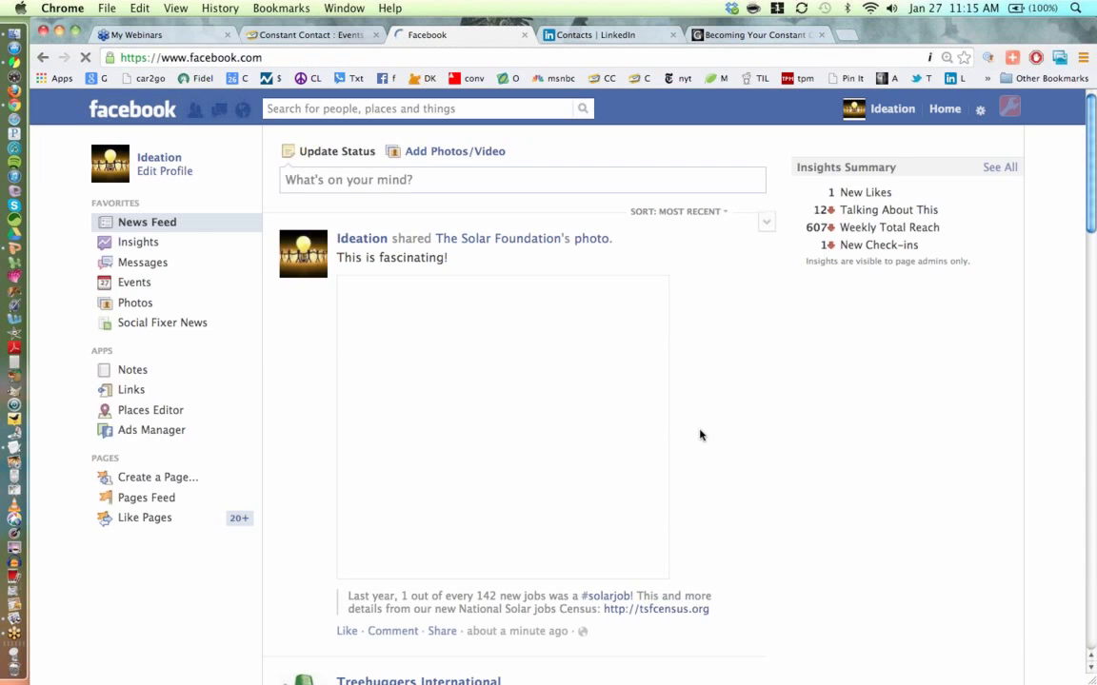
click(979, 111)
click(921, 165)
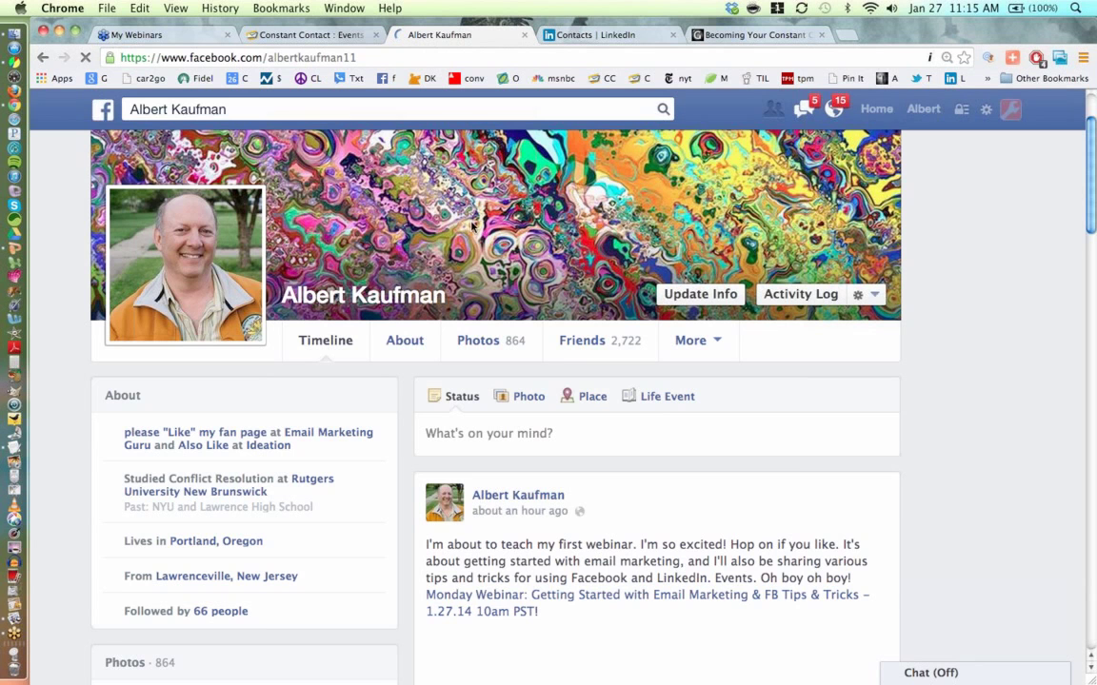
click(101, 111)
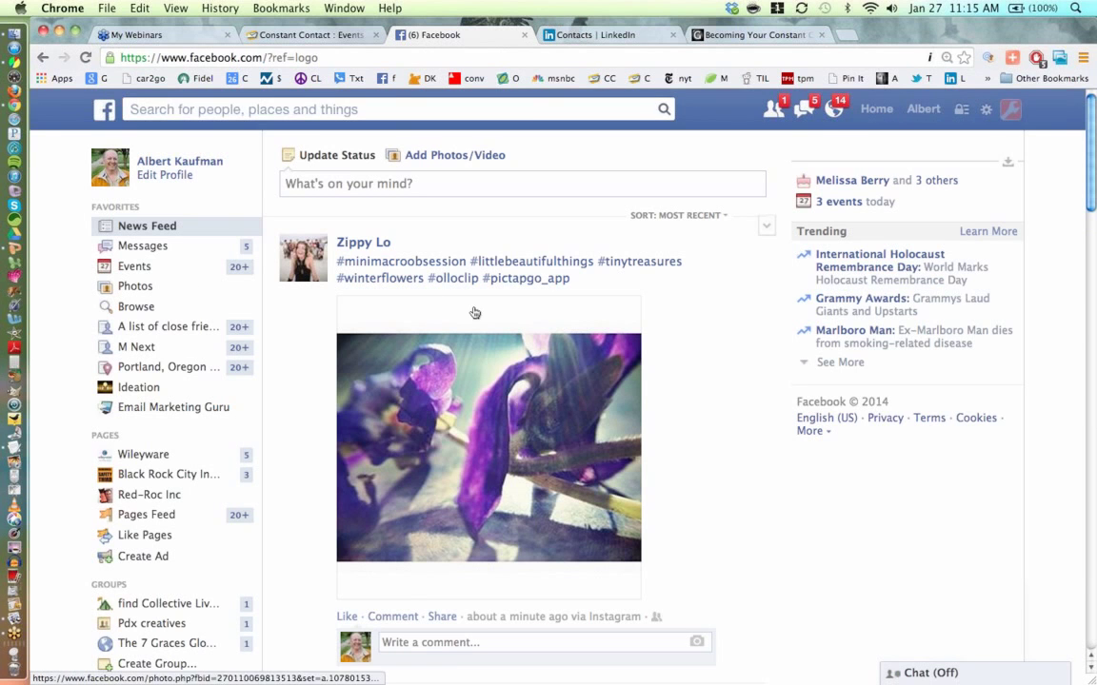
- Check the feed sort options, then add the Wileyware shortcut to Favorites
click(713, 217)
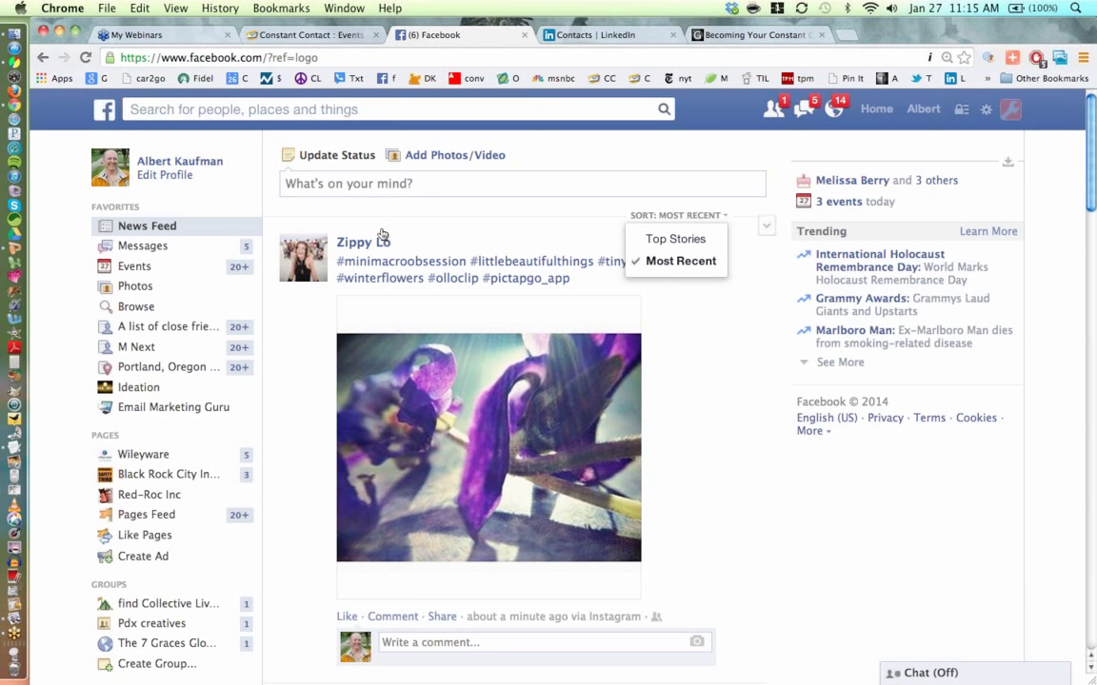
scroll(167, 314, down, 3)
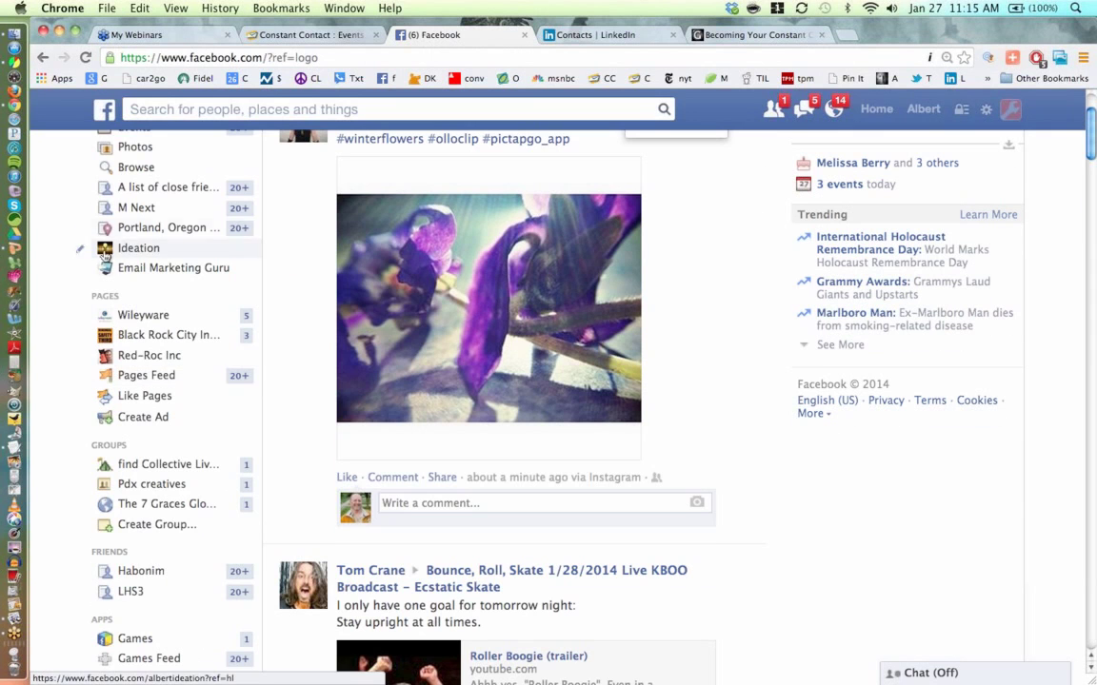
scroll(39, 247, up, 2)
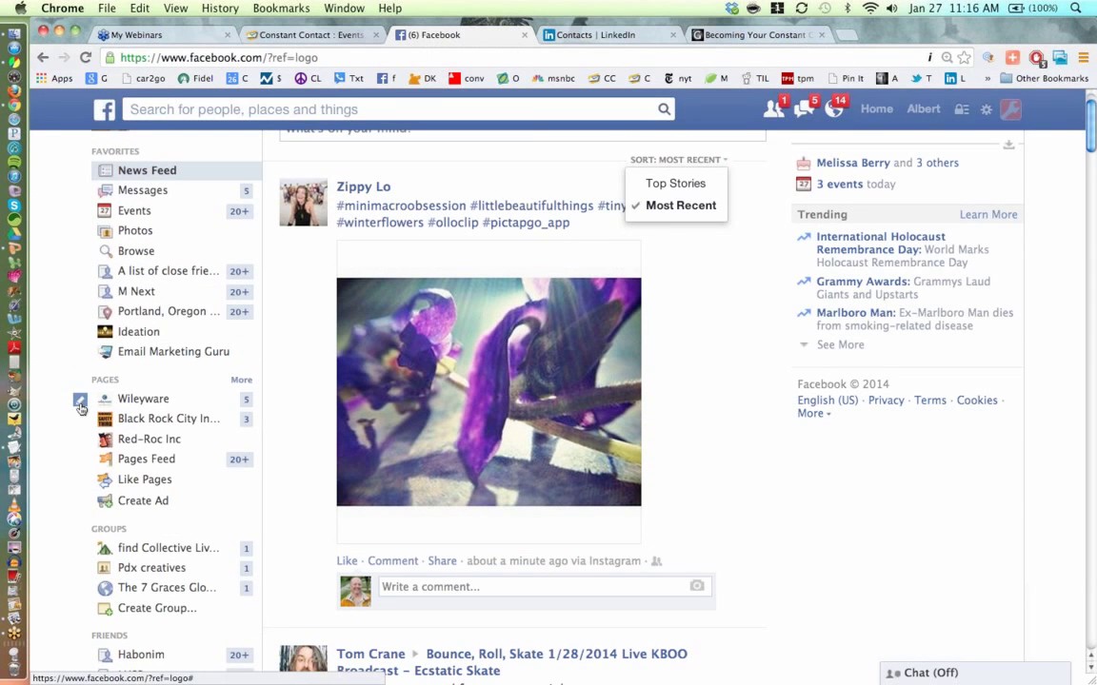
click(80, 402)
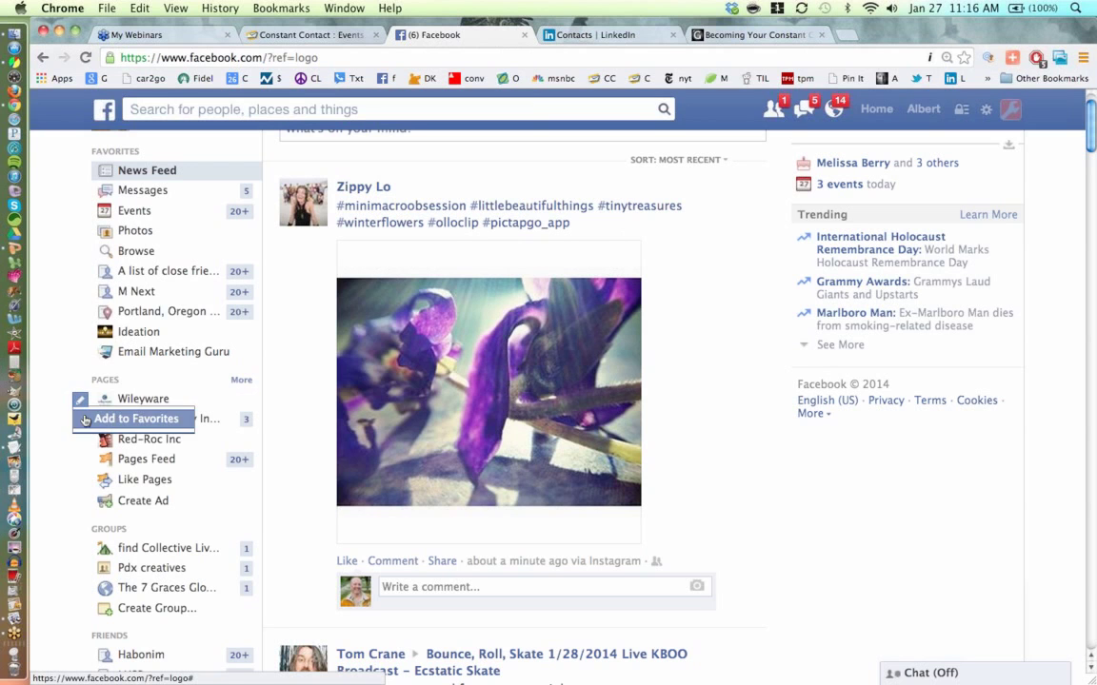
click(85, 420)
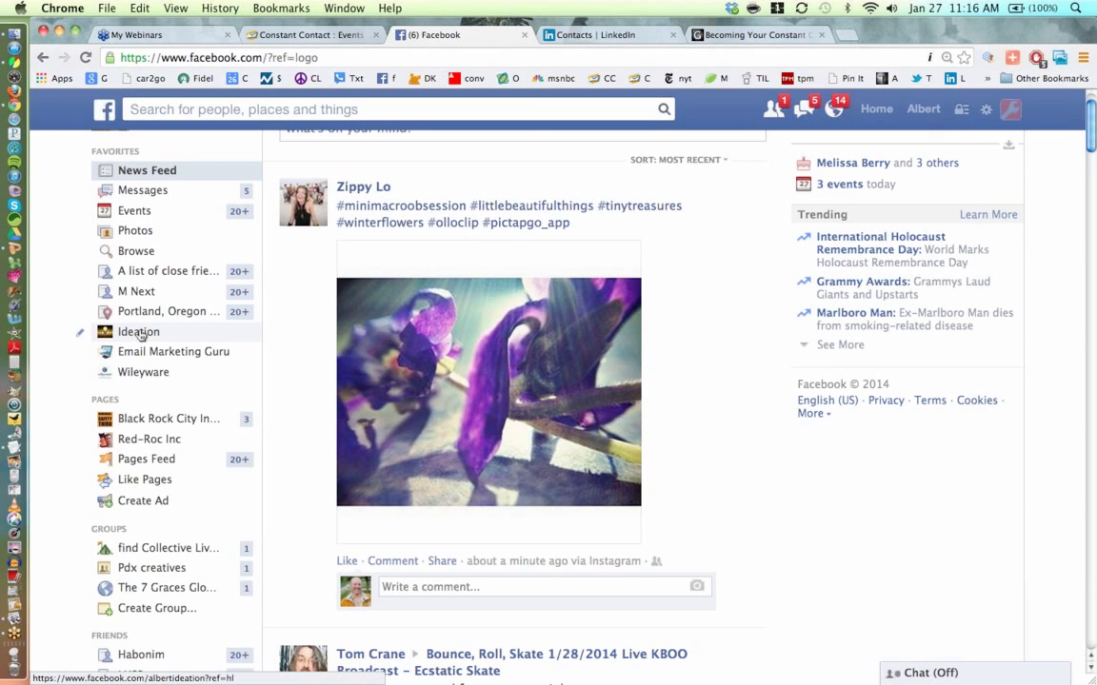
- Open the Ideation page, act as Ideation, and view its Build Audience options
click(139, 332)
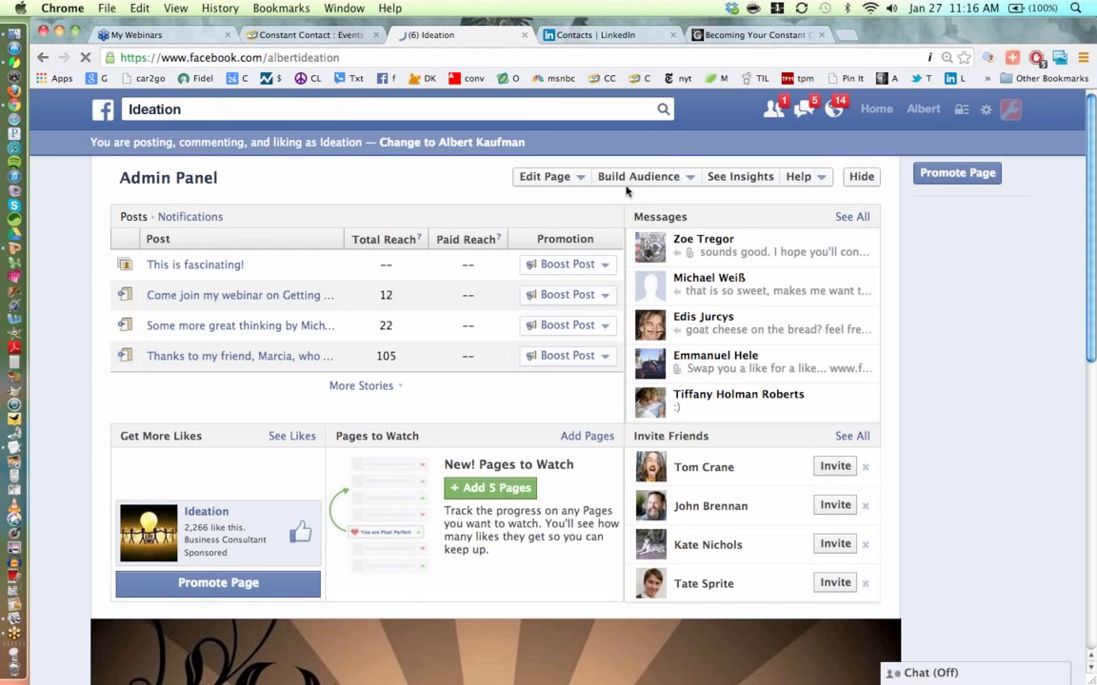
click(639, 179)
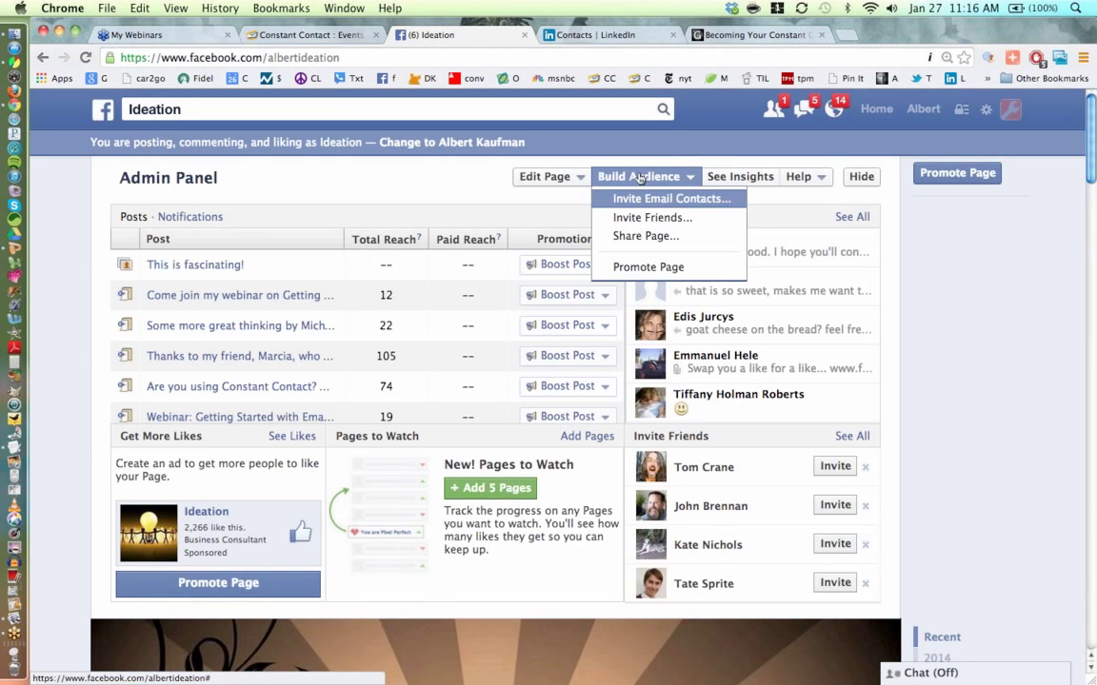
click(639, 179)
click(984, 111)
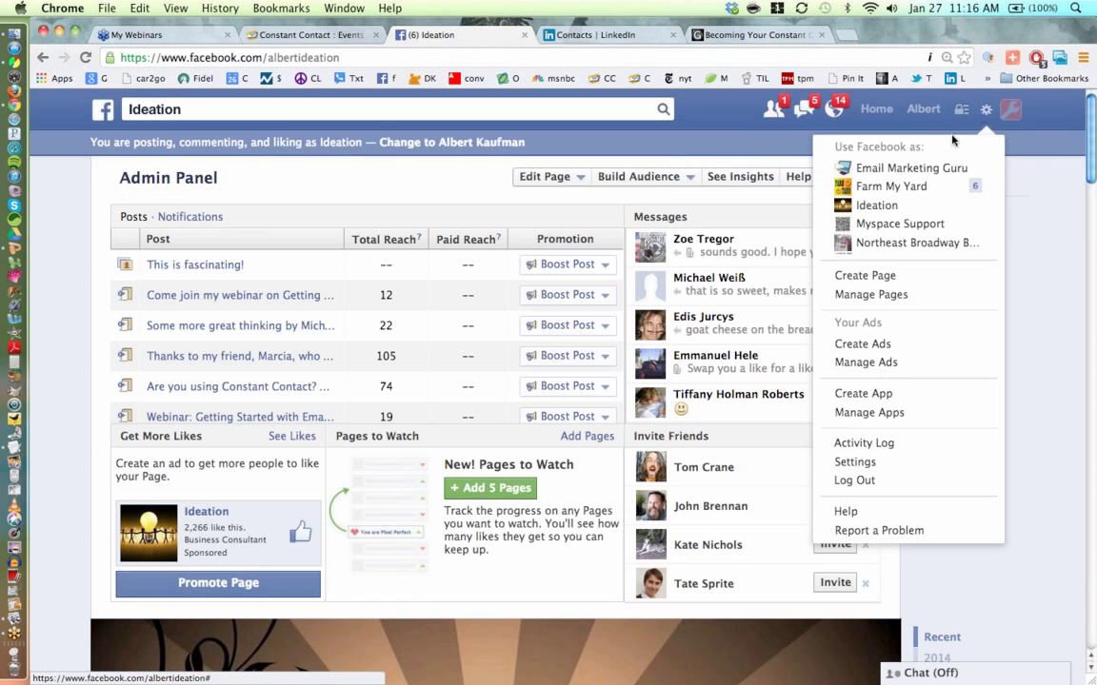
click(920, 205)
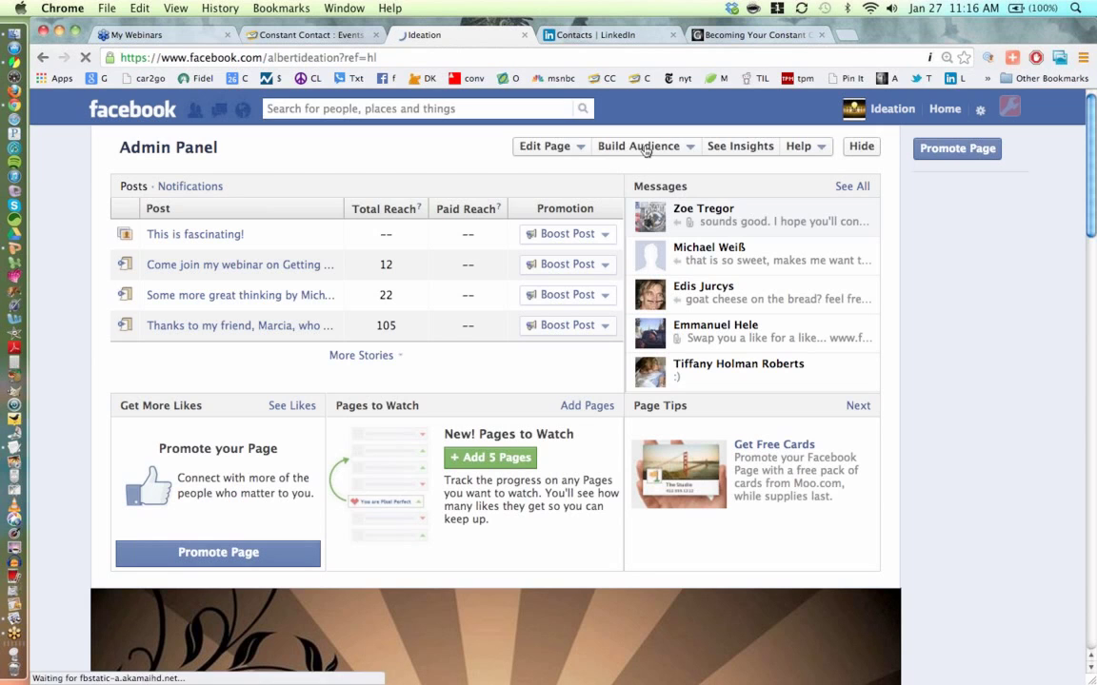
click(646, 148)
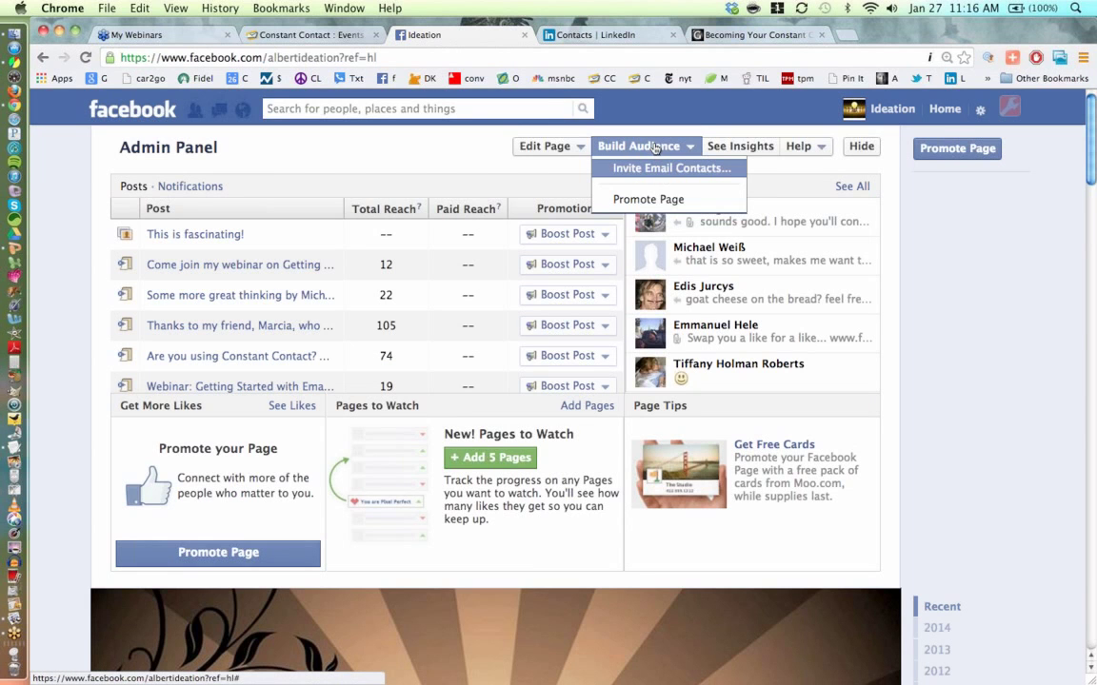
- Act as Email Marketing Guru, then switch back to the personal profile's News Feed
click(979, 110)
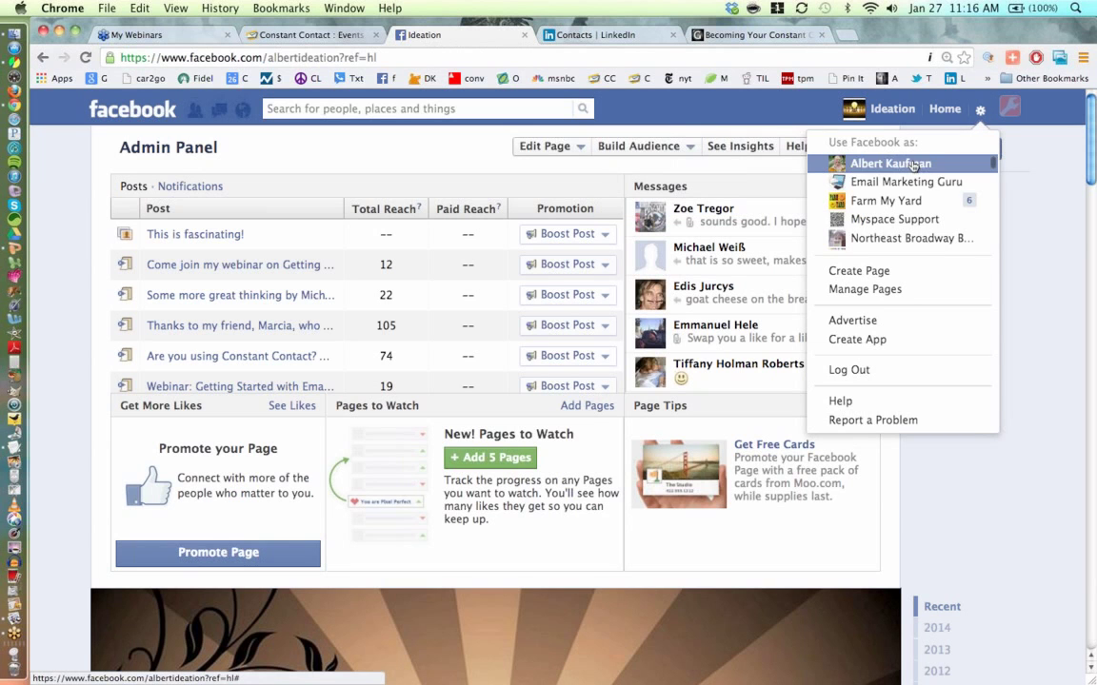
click(912, 181)
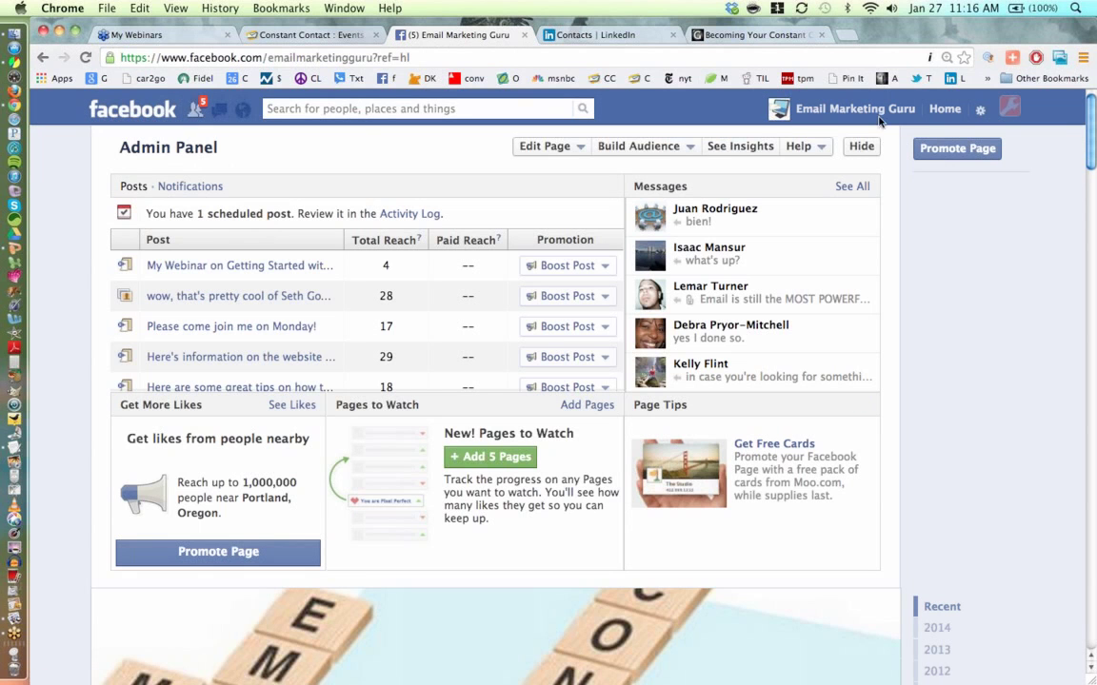
click(979, 110)
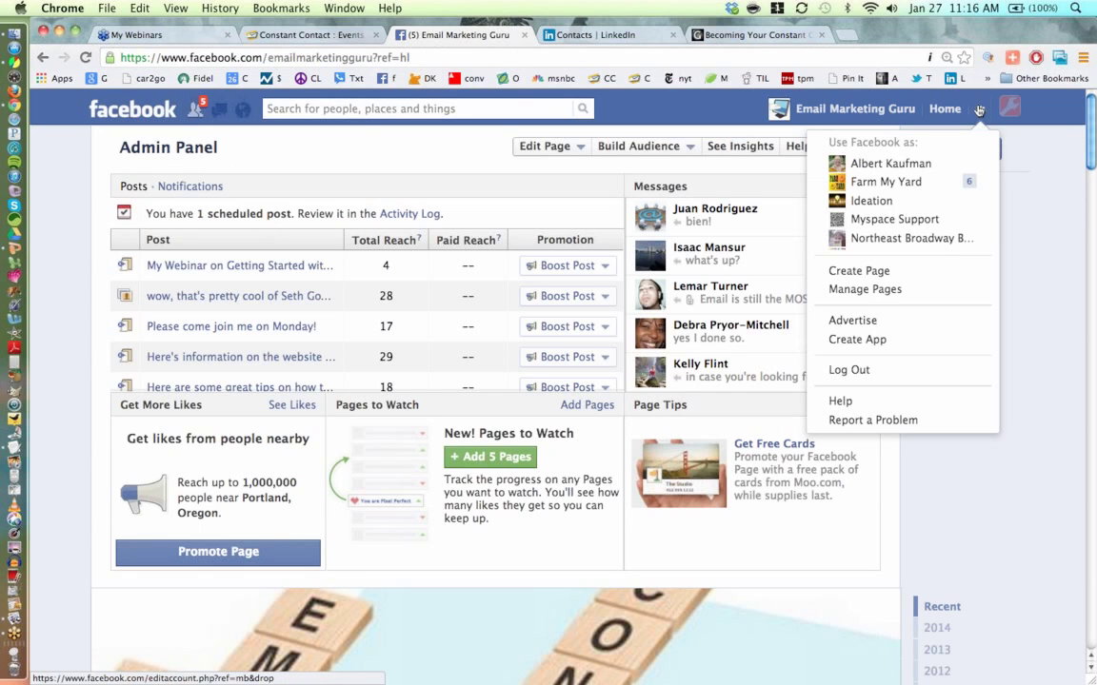
click(918, 166)
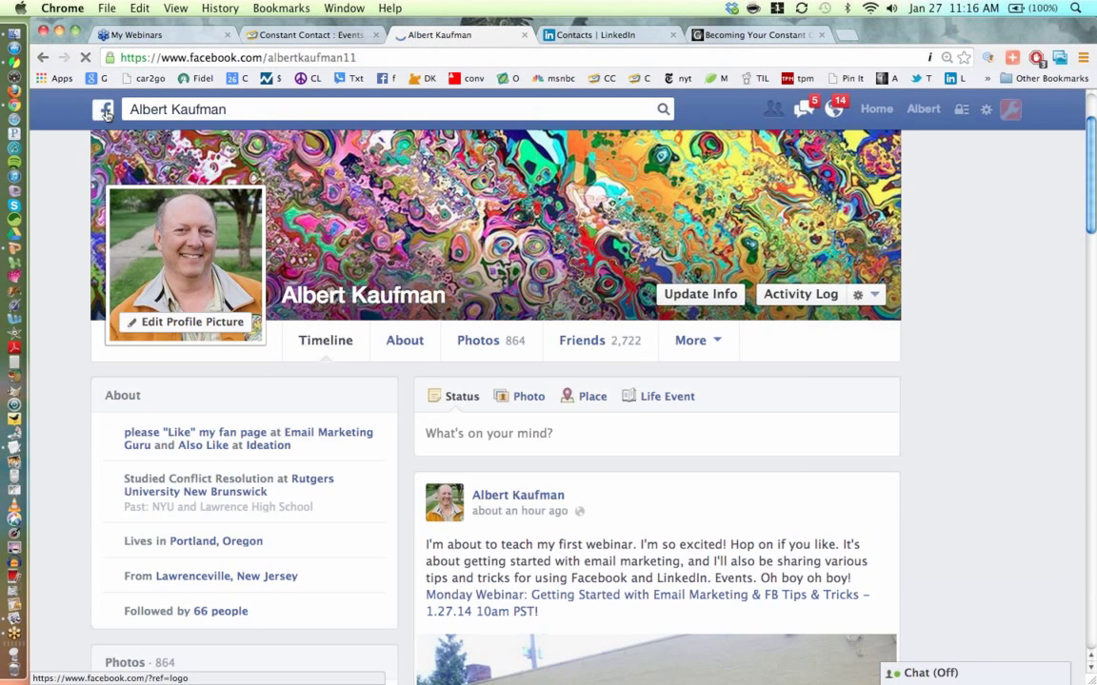
click(104, 110)
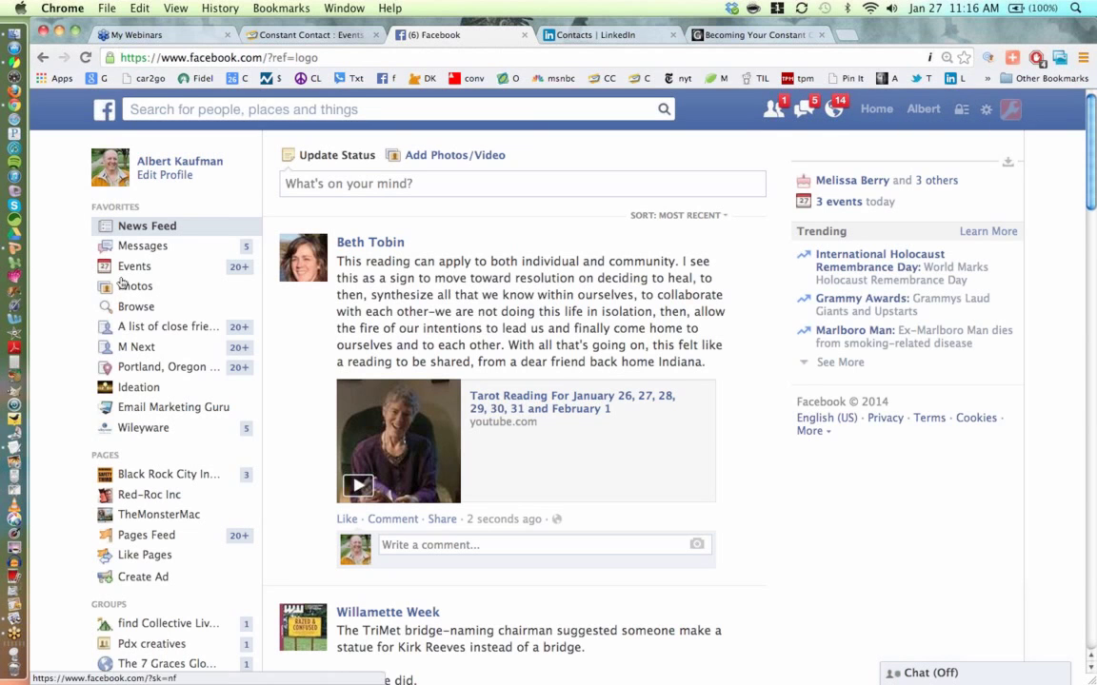
- Open Ideation's admin panel and choose Build Audience > Invite Friends
click(126, 388)
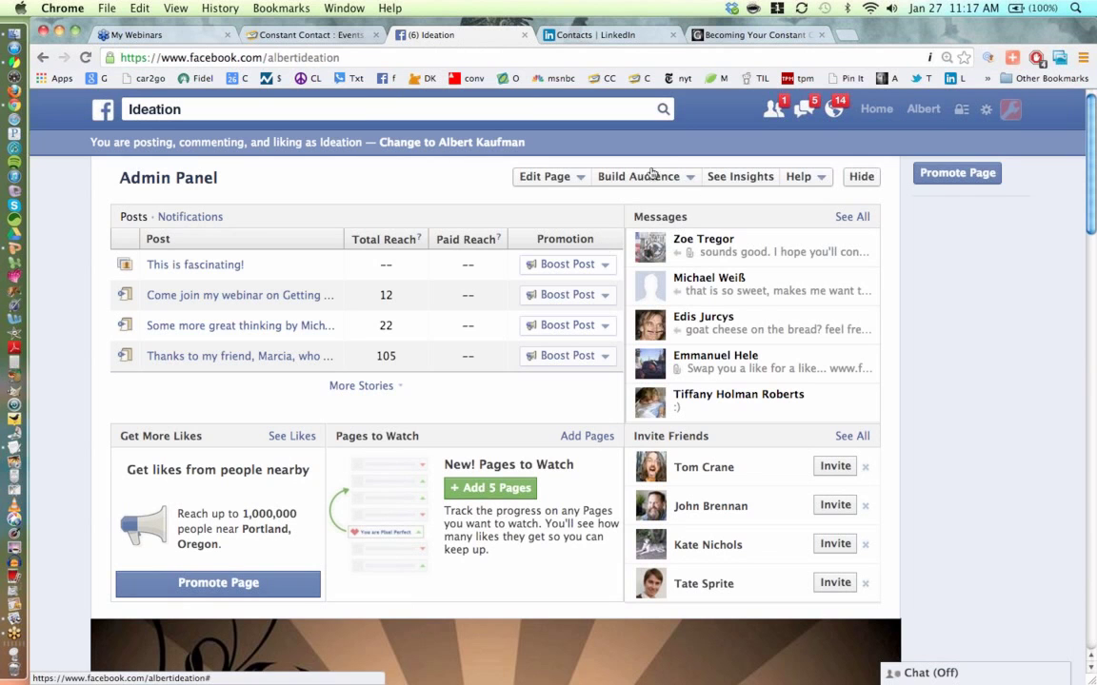
click(646, 178)
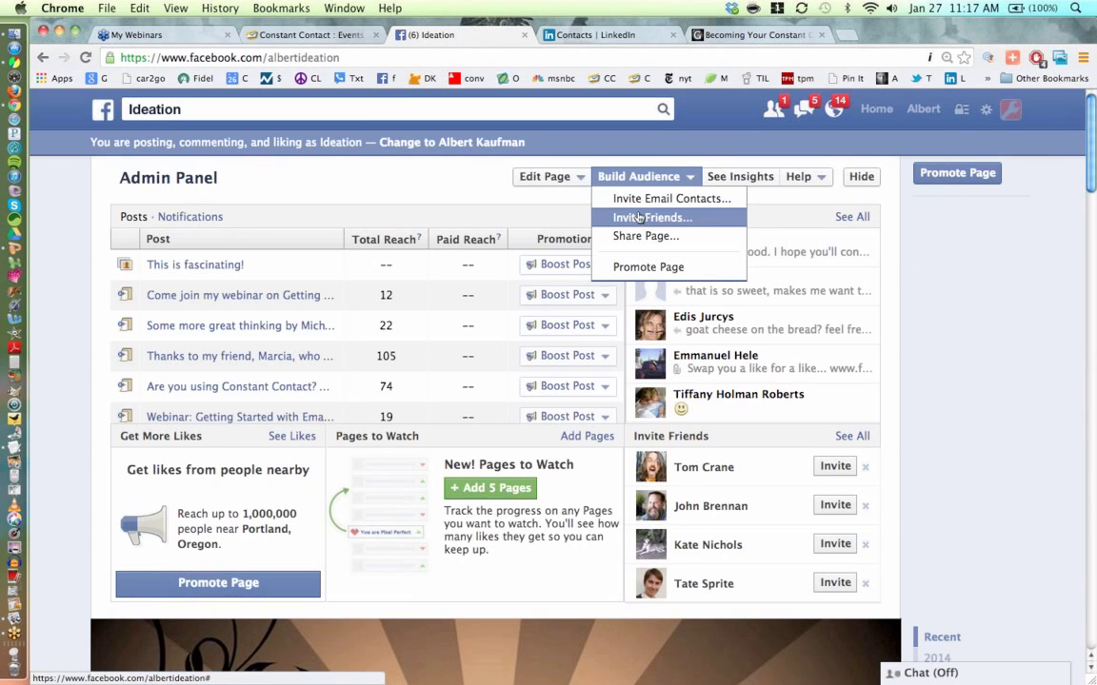
click(638, 219)
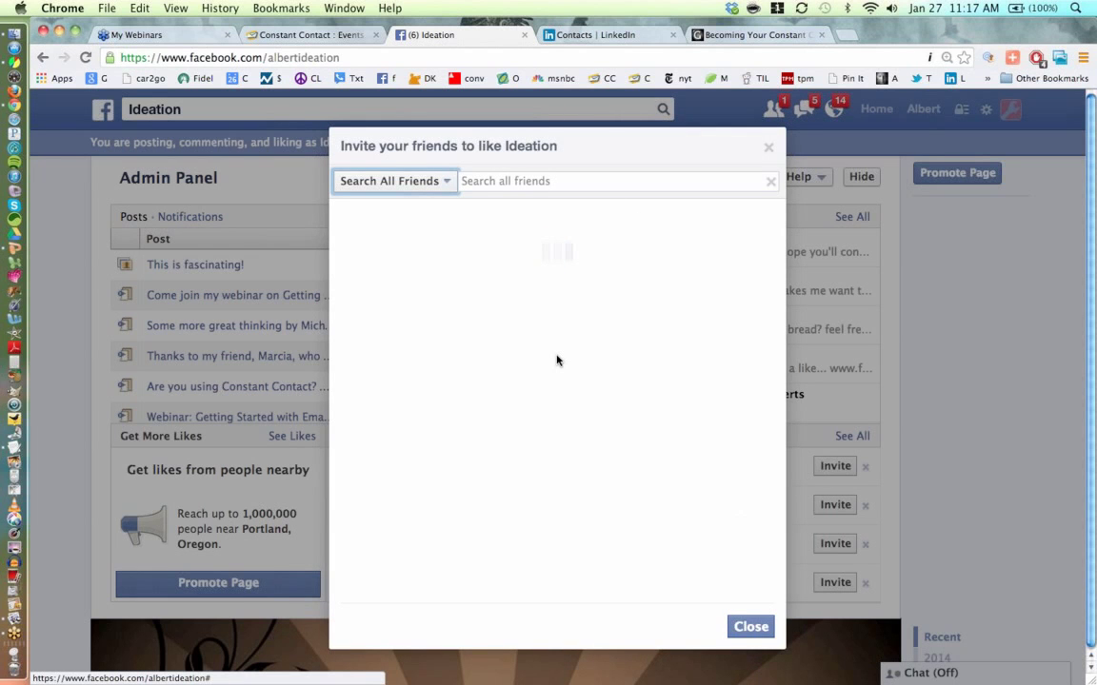
- Scroll the friend list and invite the first uninvited friends who haven't liked the page
scroll(557, 360, down, 3)
scroll(557, 360, down, 10)
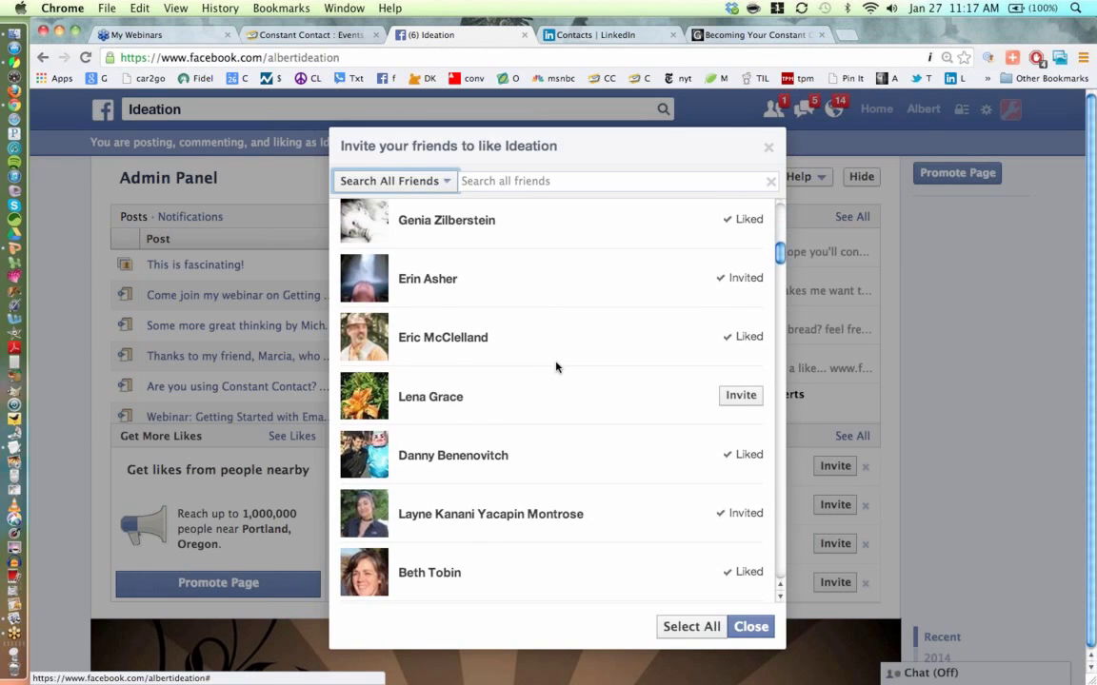
click(739, 396)
scroll(671, 381, down, 5)
scroll(671, 382, down, 3)
click(739, 409)
scroll(674, 398, down, 5)
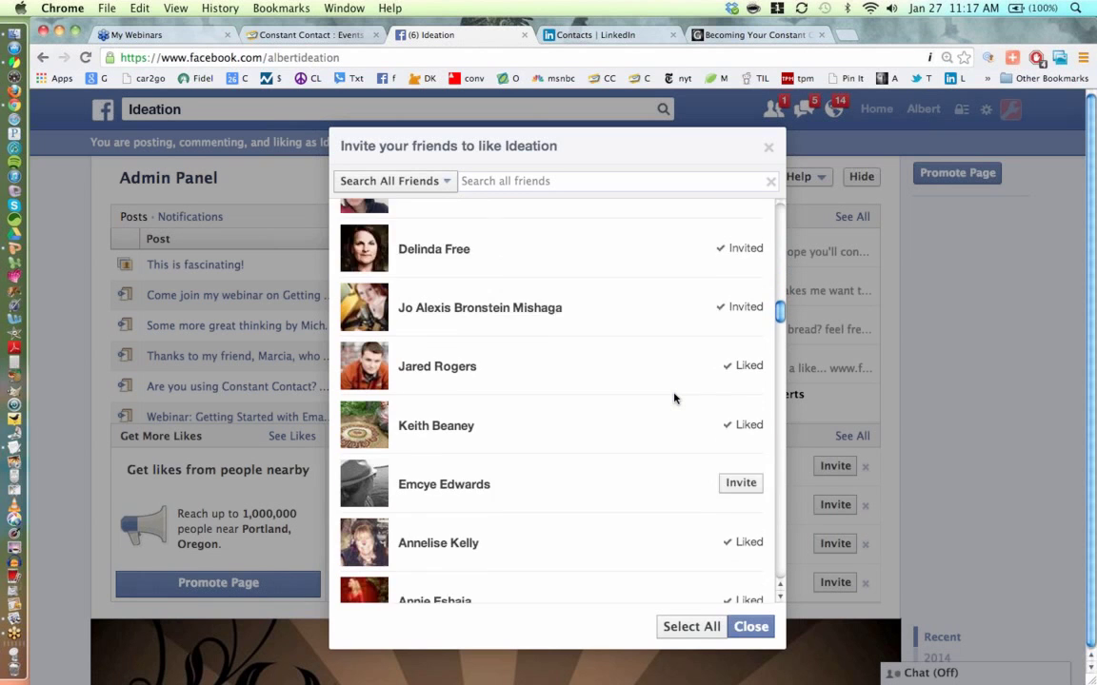
click(735, 387)
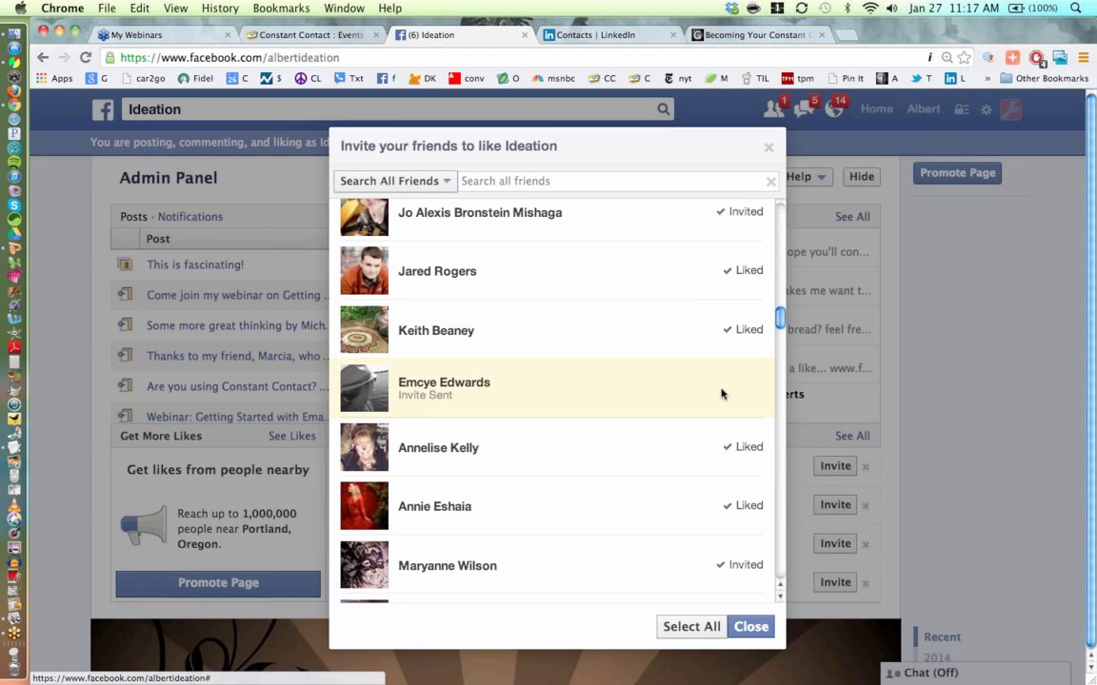
- Invite more uninvited friends further down the list, then close it
scroll(615, 344, down, 1)
scroll(615, 345, down, 5)
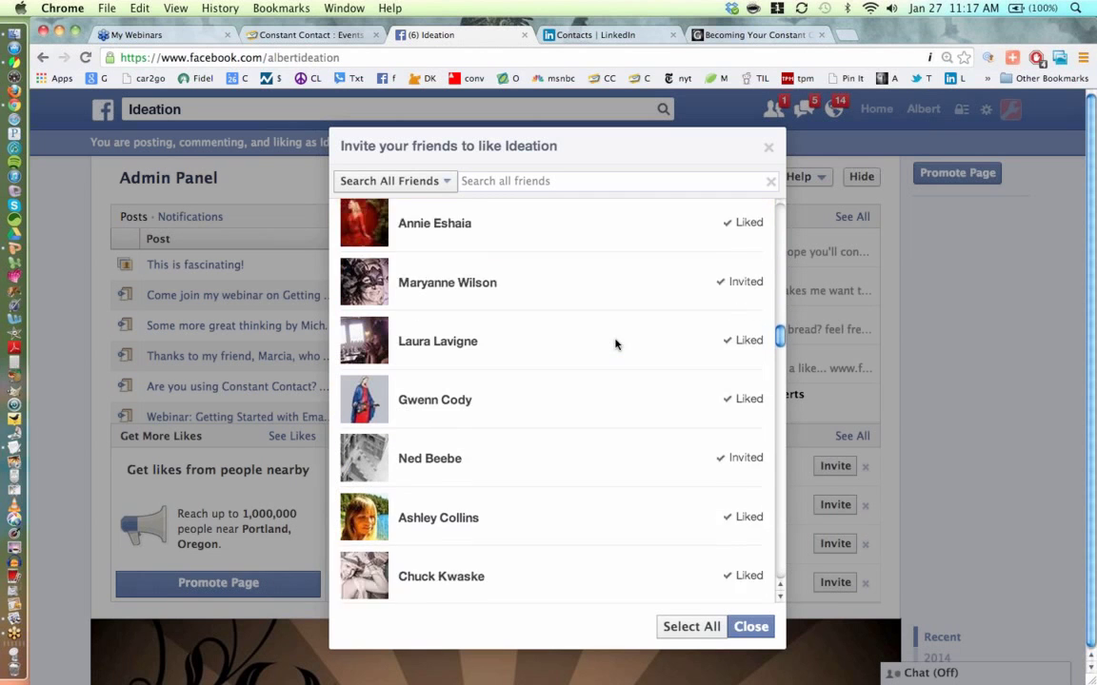
scroll(615, 345, down, 3)
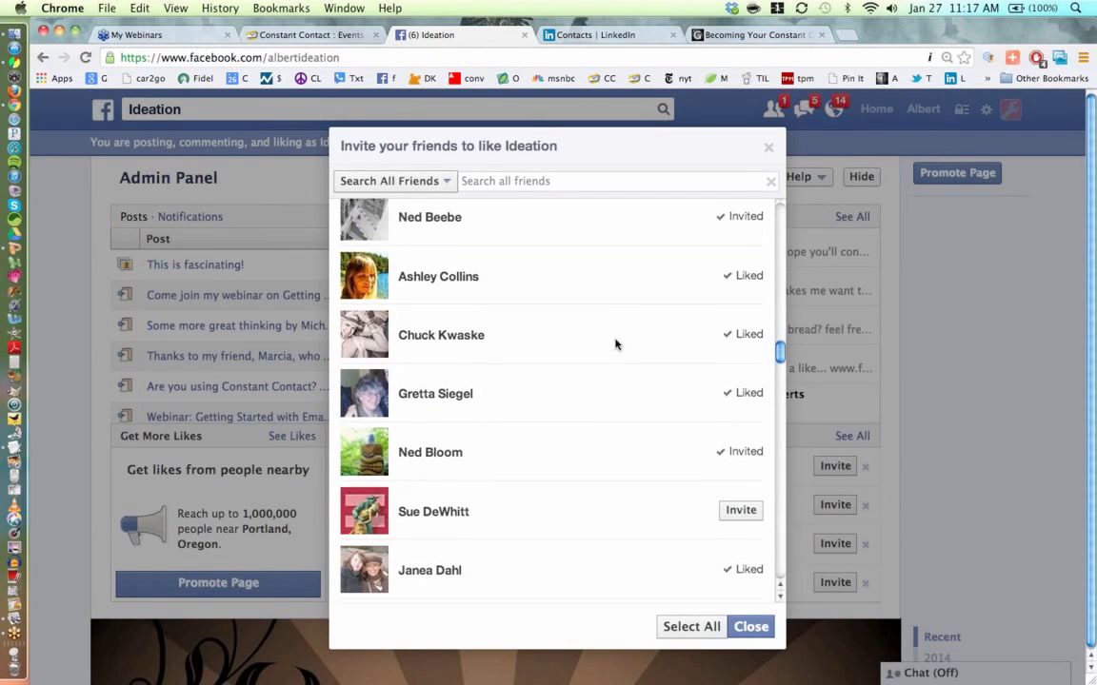
click(735, 506)
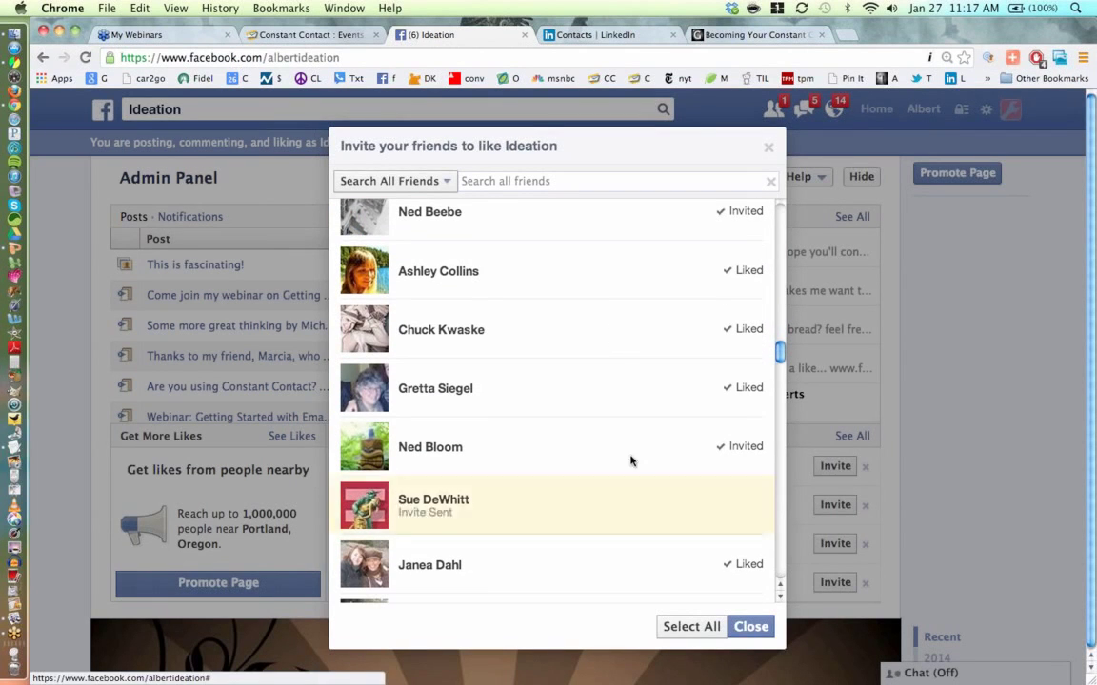
scroll(615, 433, down, 3)
scroll(615, 432, down, 10)
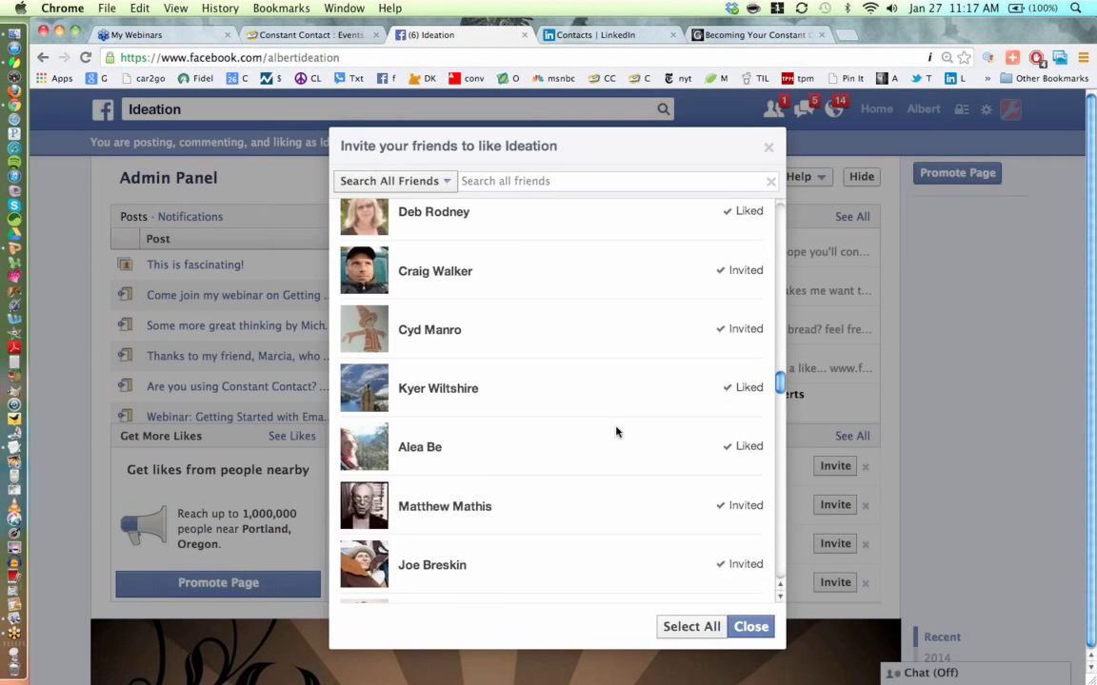
scroll(616, 432, down, 2)
click(742, 456)
scroll(635, 422, down, 4)
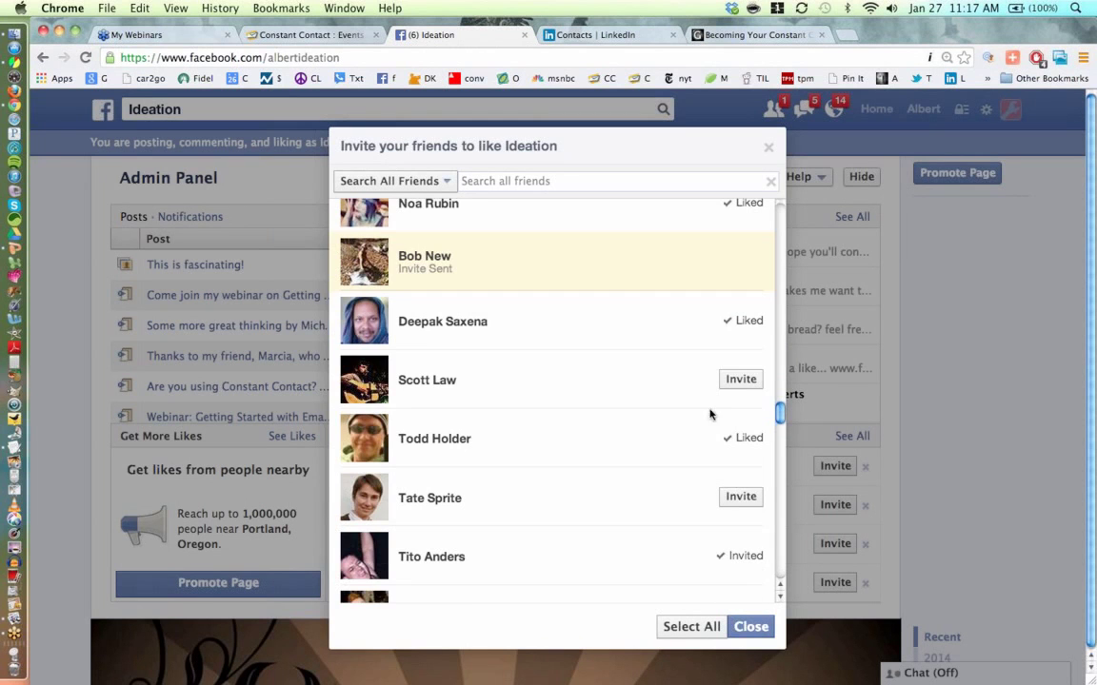
click(740, 381)
click(740, 496)
click(752, 626)
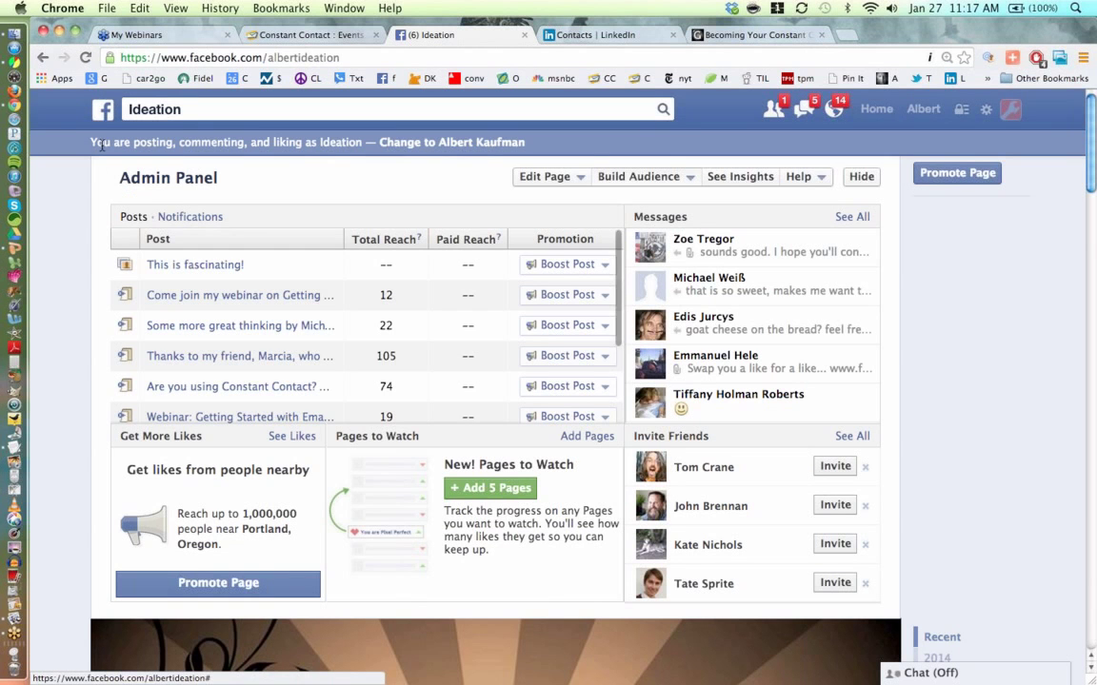
- Return to the News Feed and show the Invite All extension's welcome panel
click(104, 114)
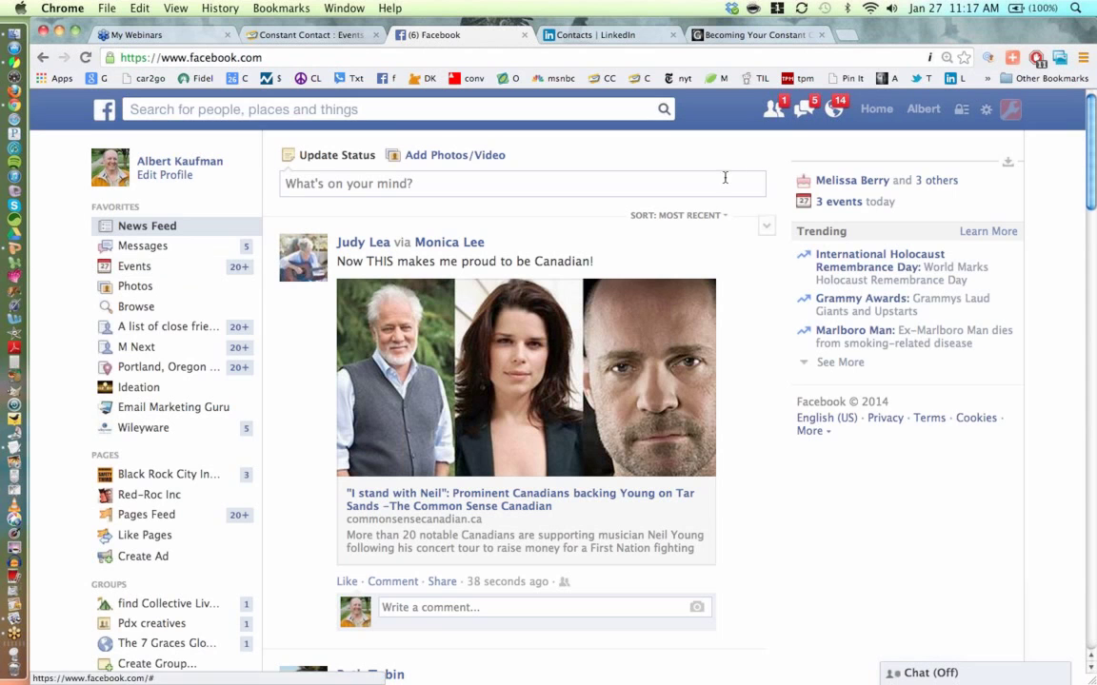
key(super+l)
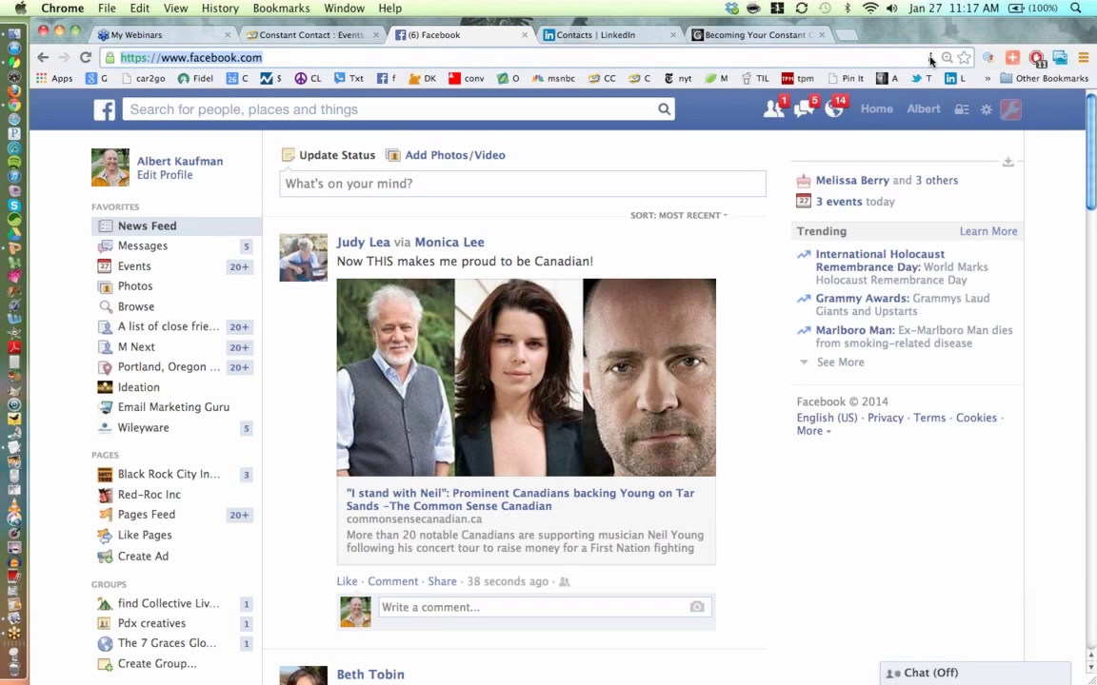
click(931, 59)
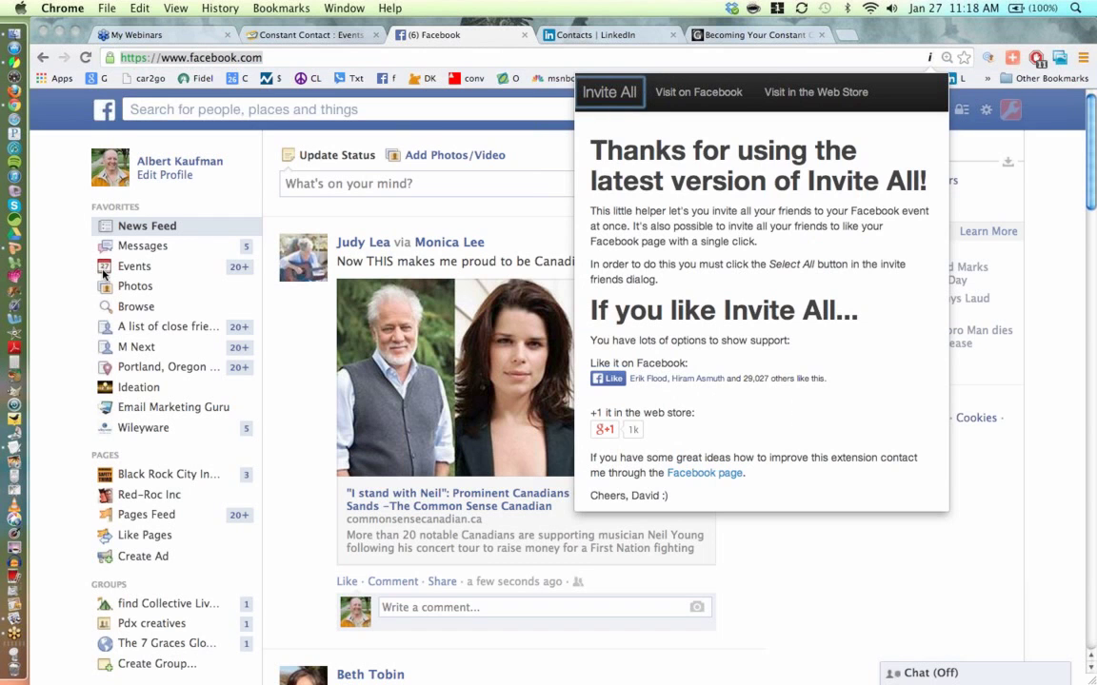
- From Events, open the Monday Webinar: Getting Started with Email Marketing event page
click(133, 270)
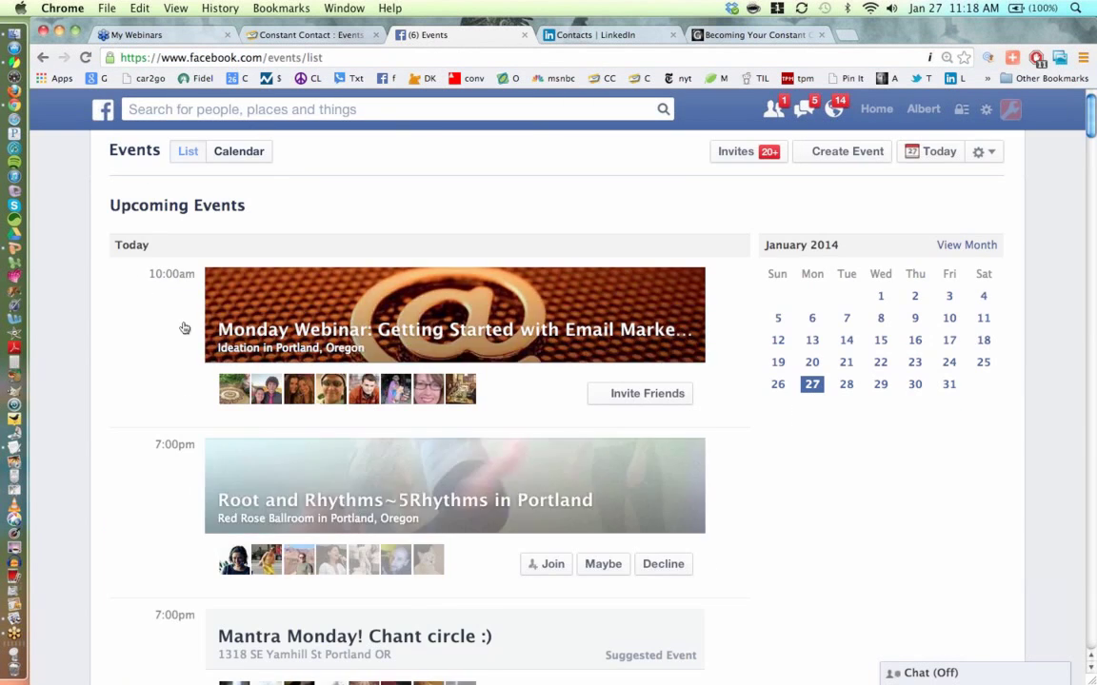
click(377, 292)
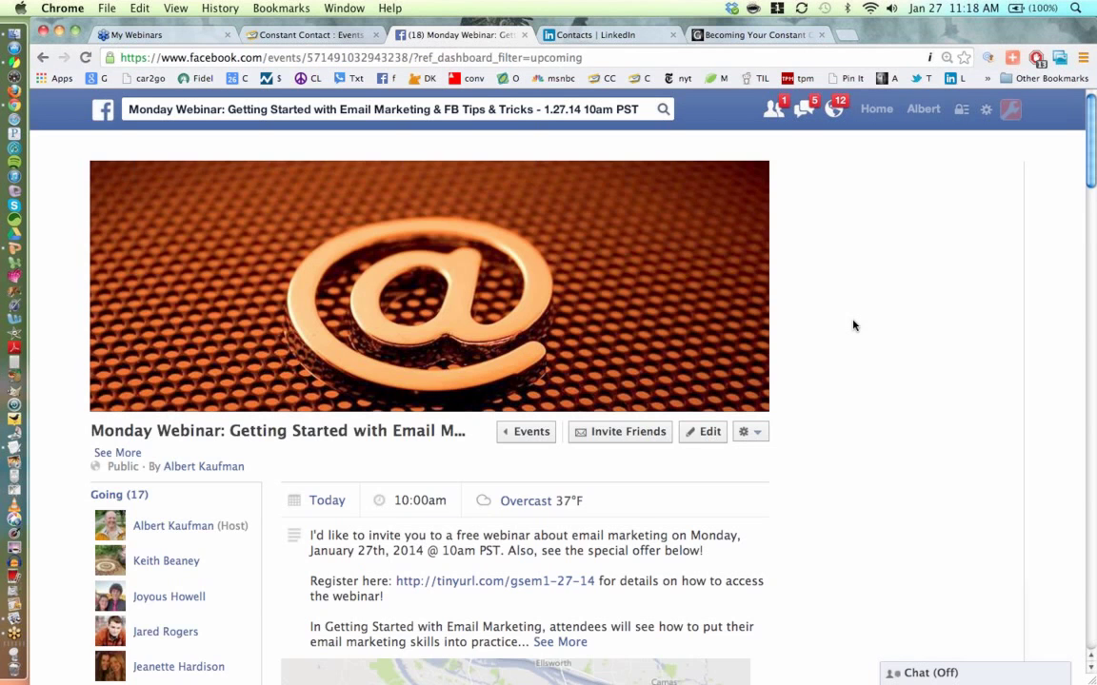
scroll(853, 326, down, 10)
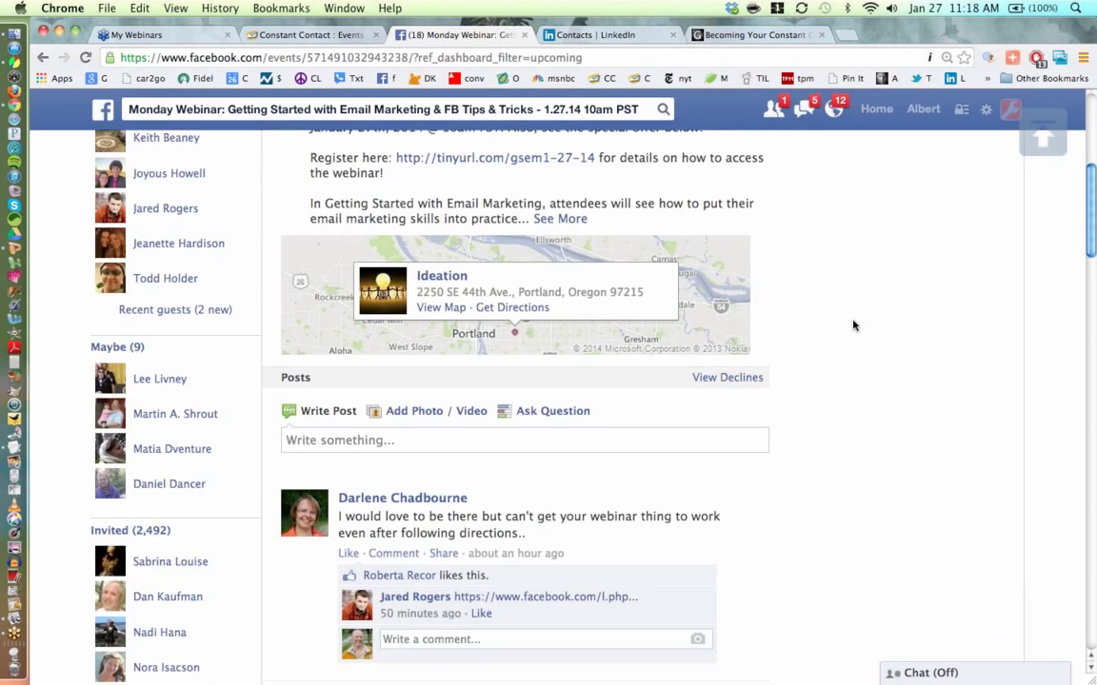
scroll(852, 326, up, 5)
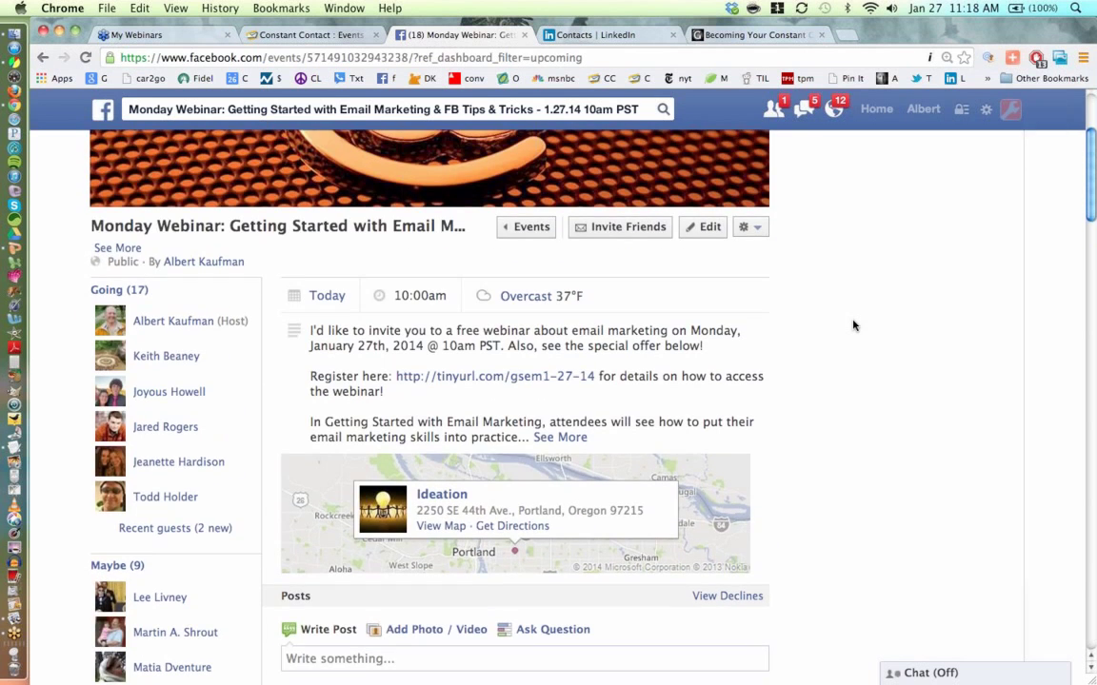
scroll(853, 325, up, 5)
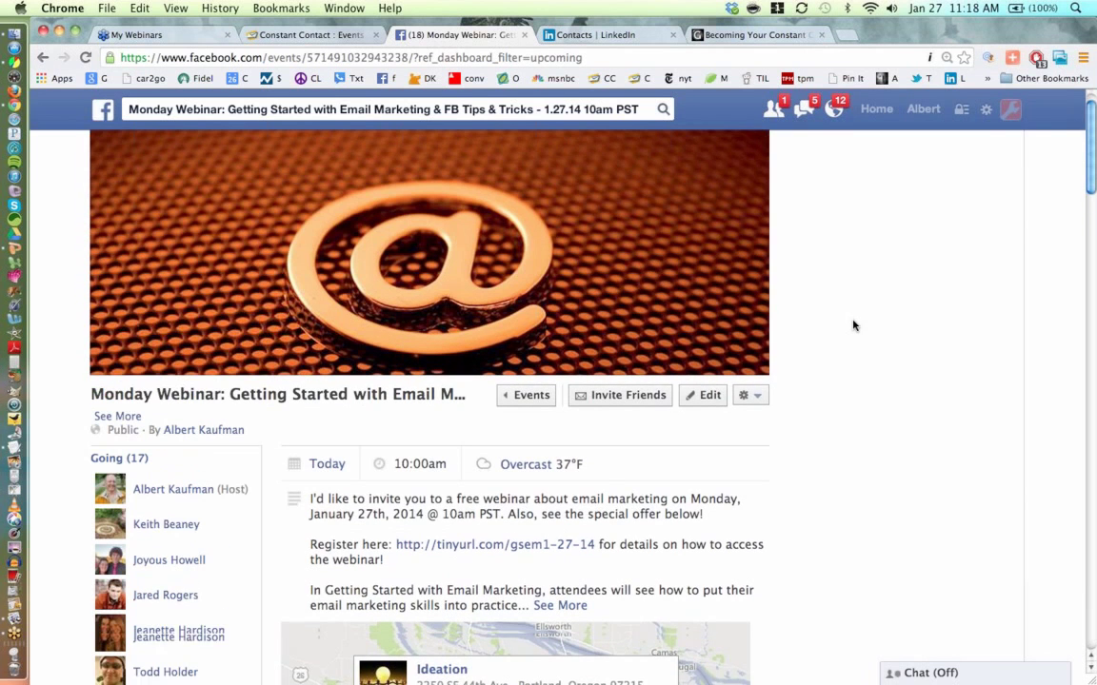
- Scroll the webinar's entire Invite Friends list, then cancel without inviting anyone
click(638, 419)
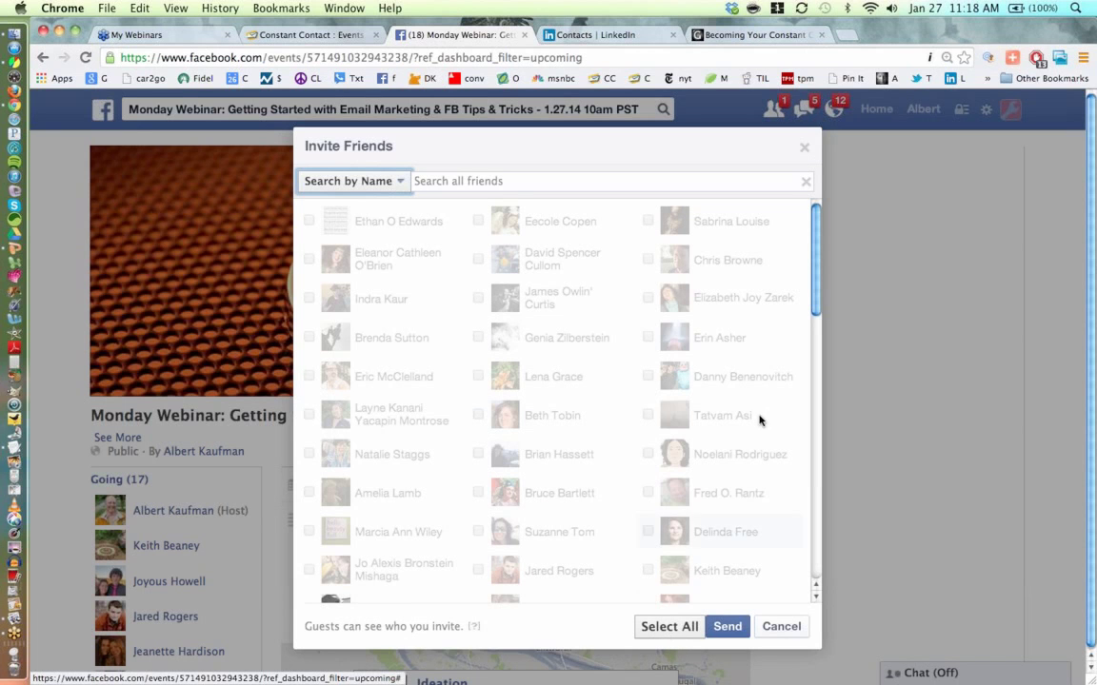
drag(815, 293, 820, 571)
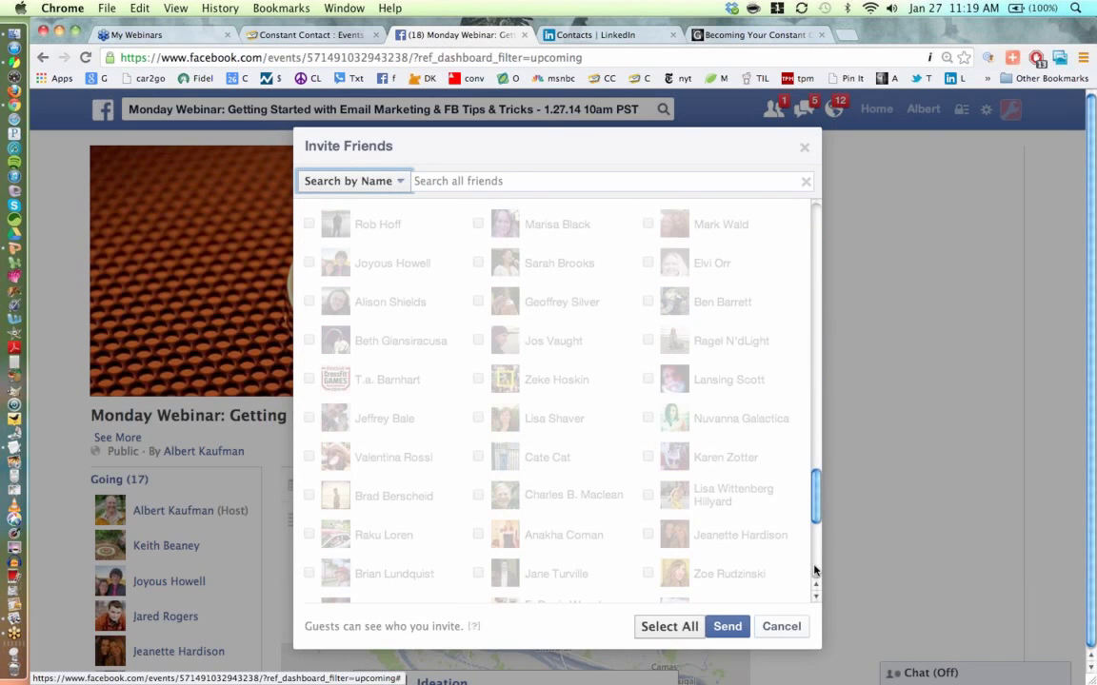
scroll(814, 569, down, 10)
scroll(815, 569, down, 10)
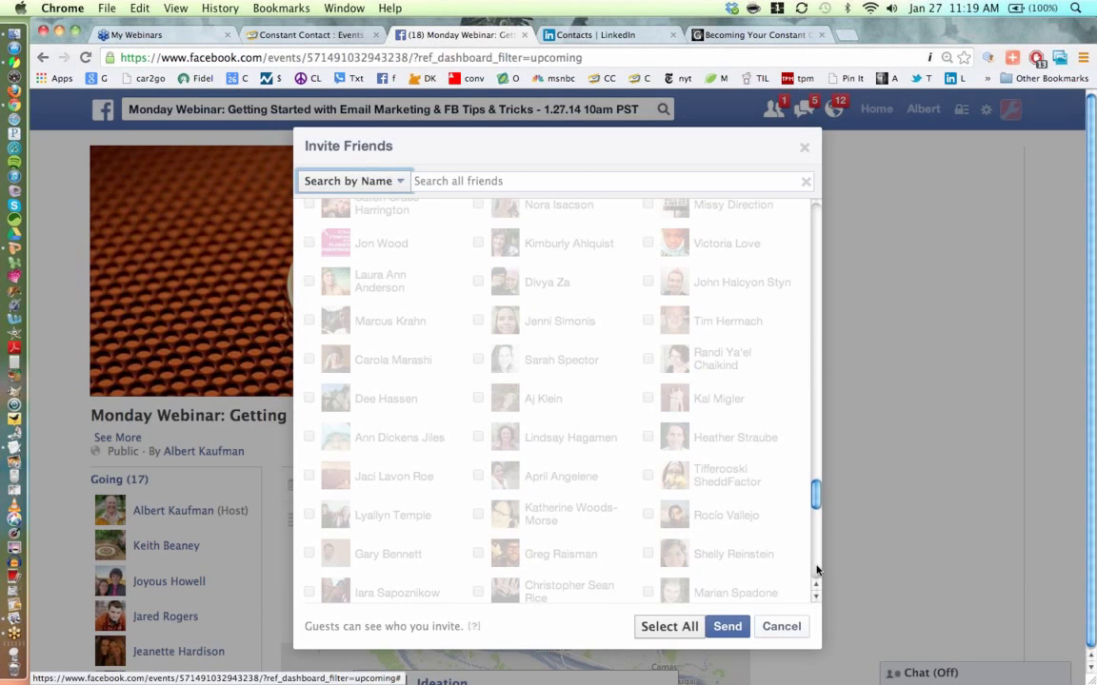
scroll(816, 569, down, 10)
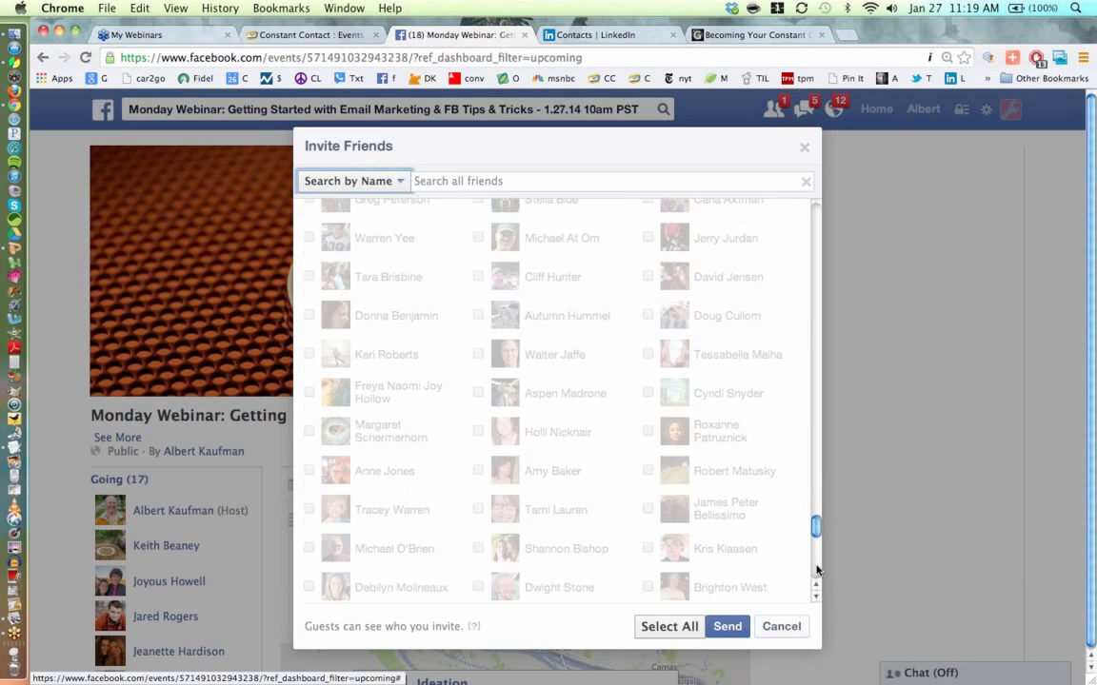
scroll(816, 569, down, 10)
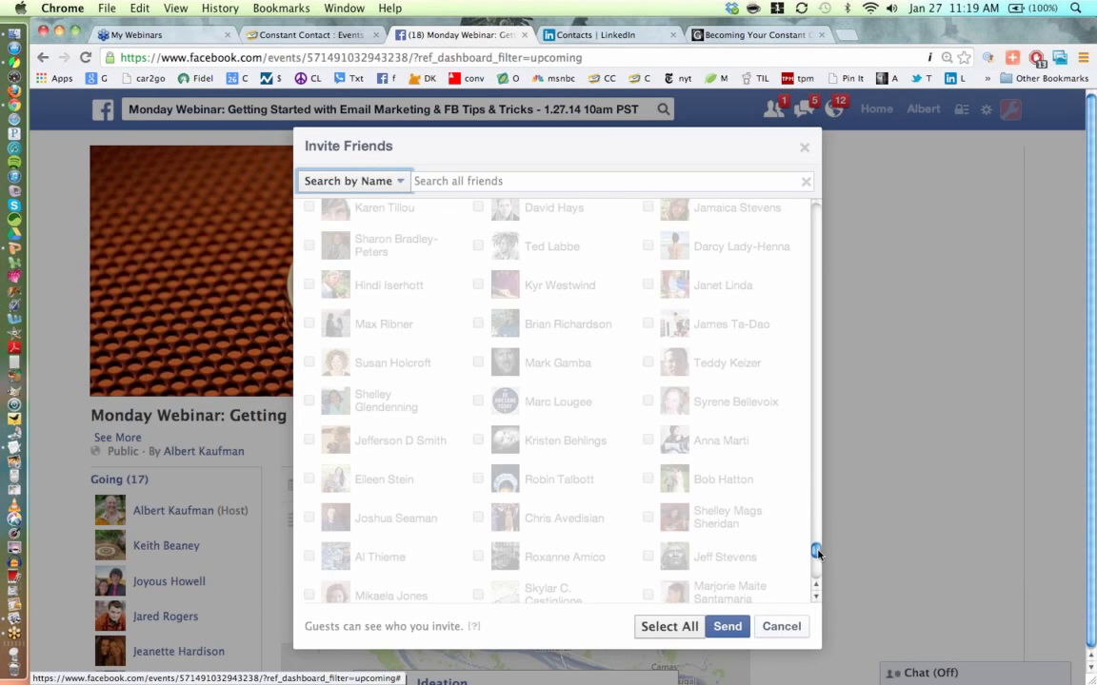
scroll(816, 561, down, 10)
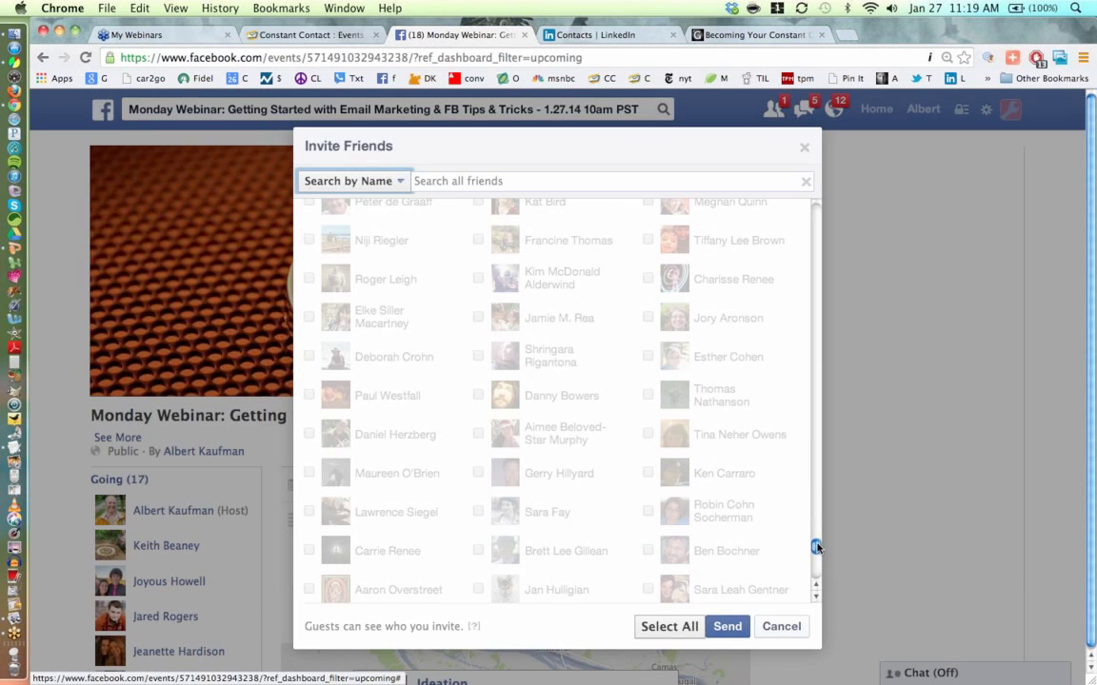
scroll(816, 546, down, 10)
scroll(816, 573, down, 15)
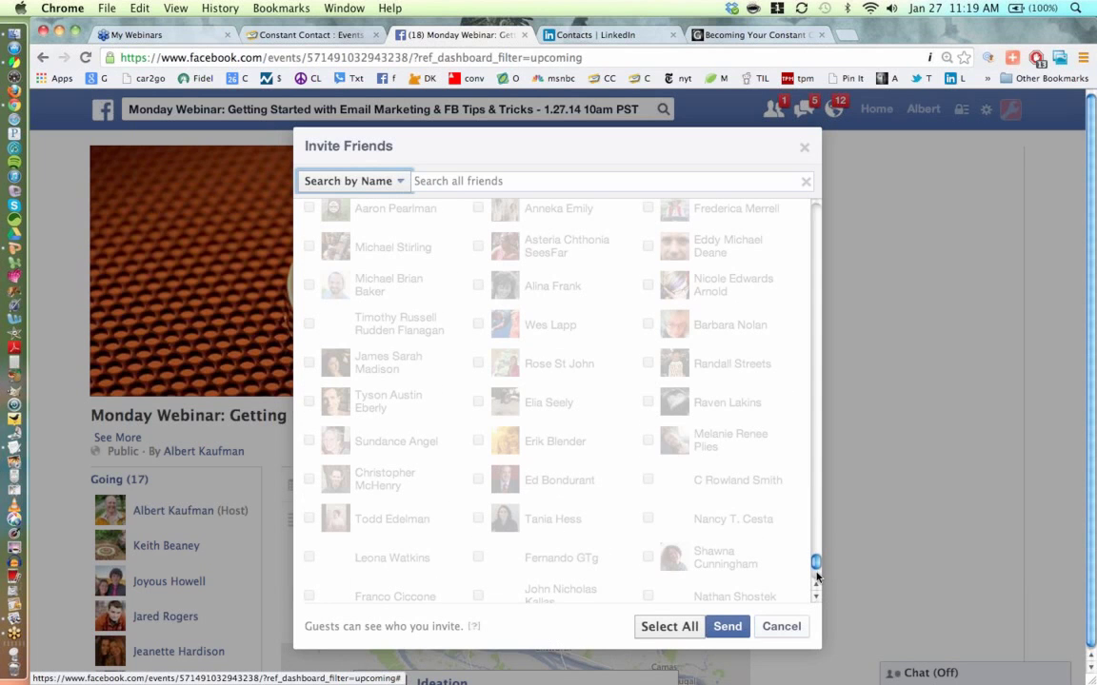
scroll(816, 574, down, 15)
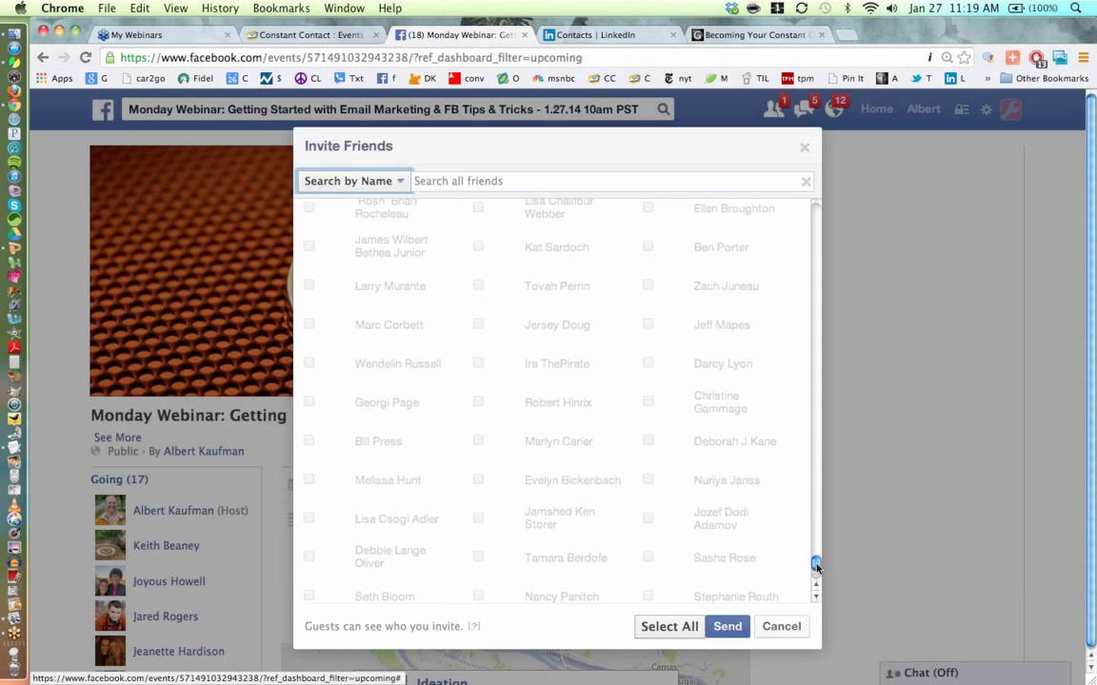
scroll(816, 581, down, 10)
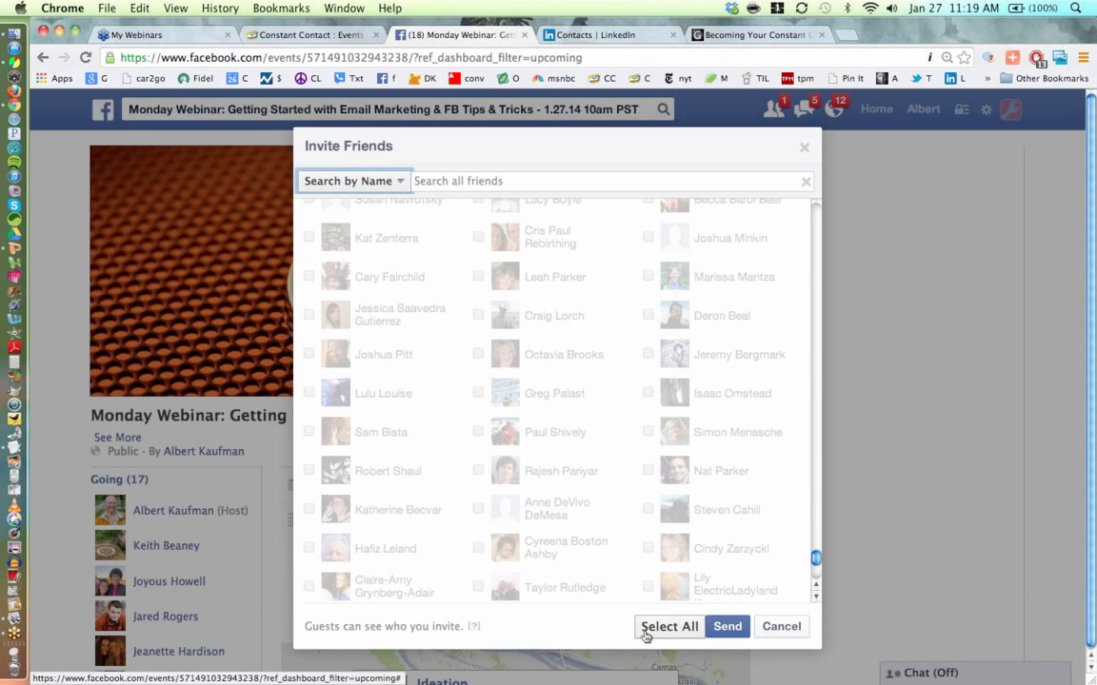
click(779, 632)
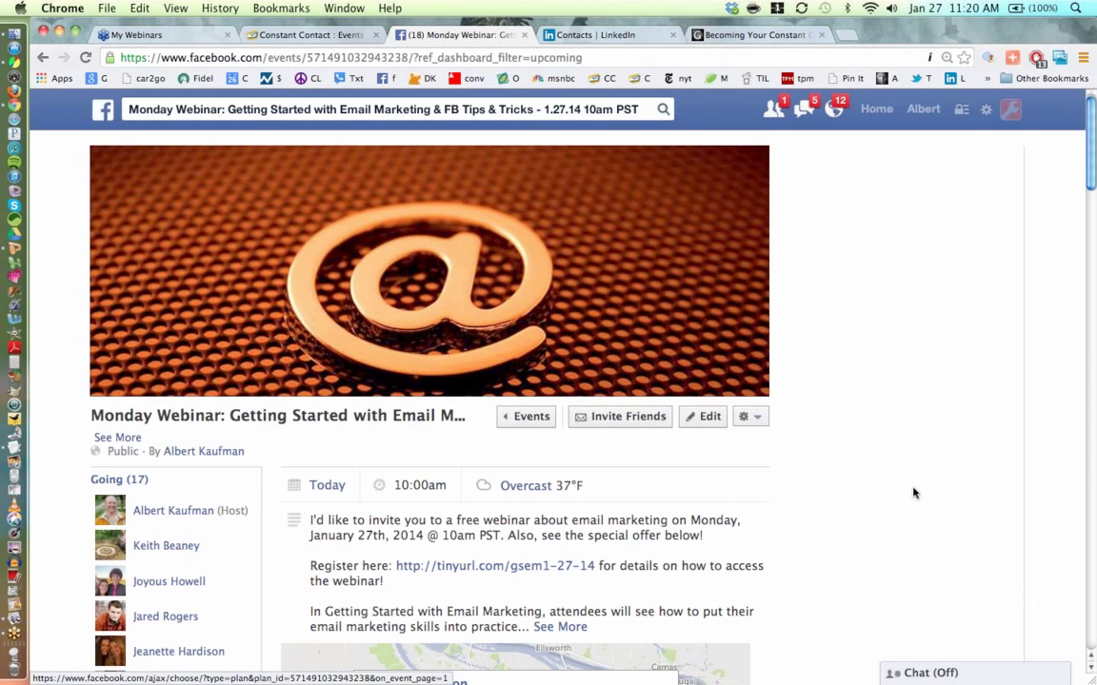
click(617, 417)
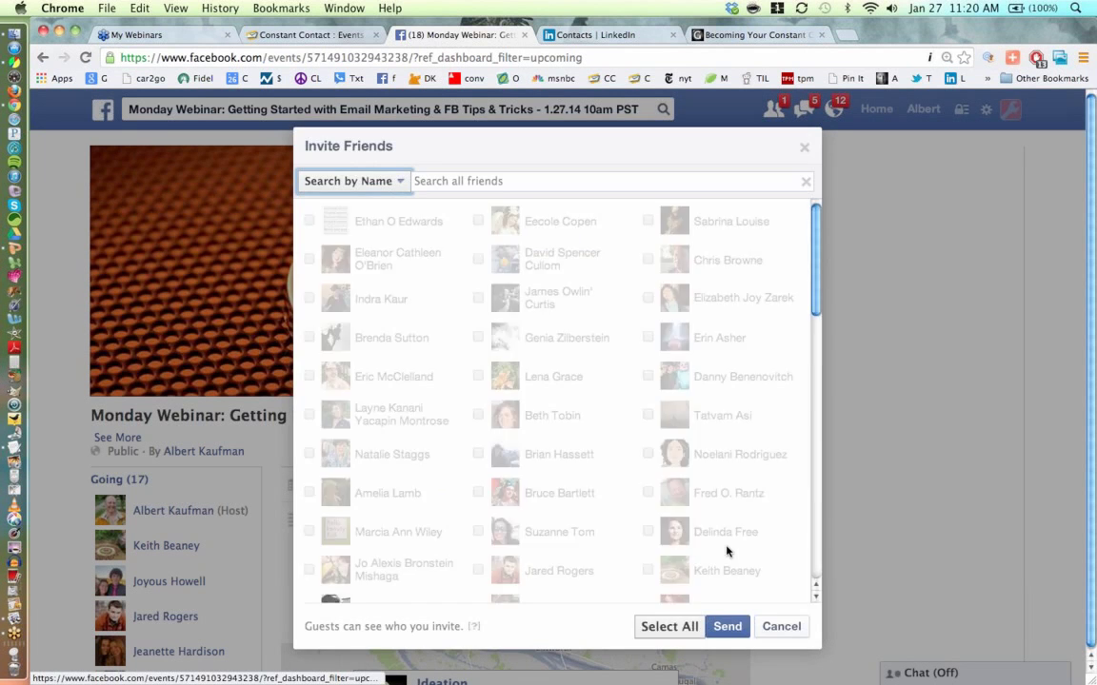
click(779, 627)
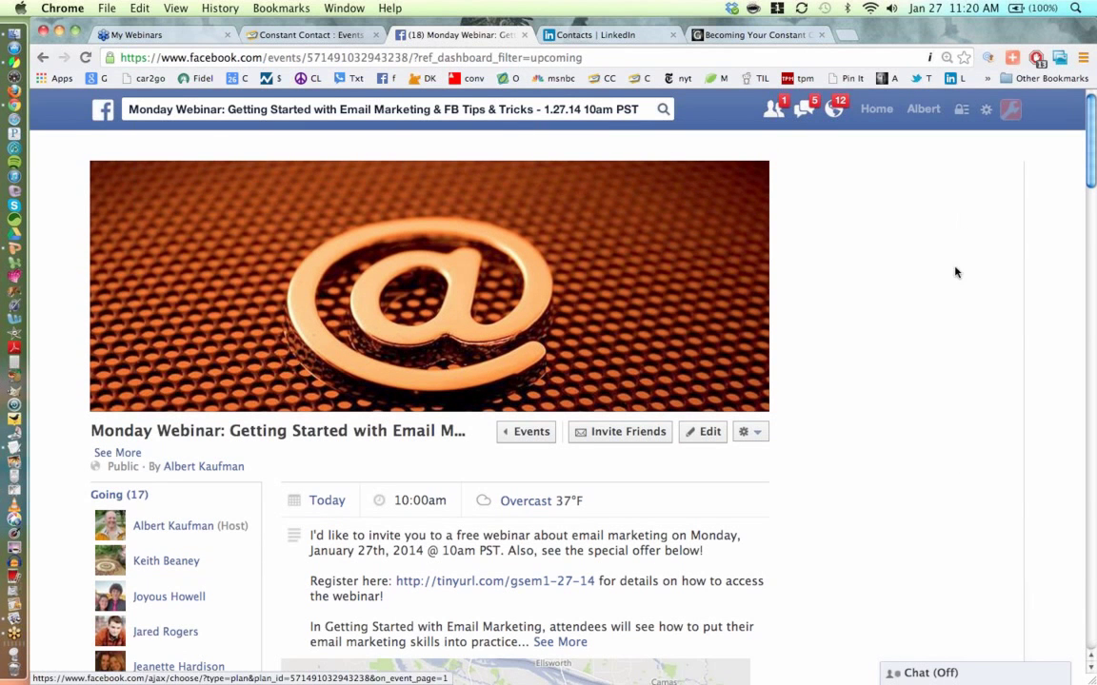
- Switch to using Facebook as the Email Marketing Guru page and show its Build Audience options
click(985, 110)
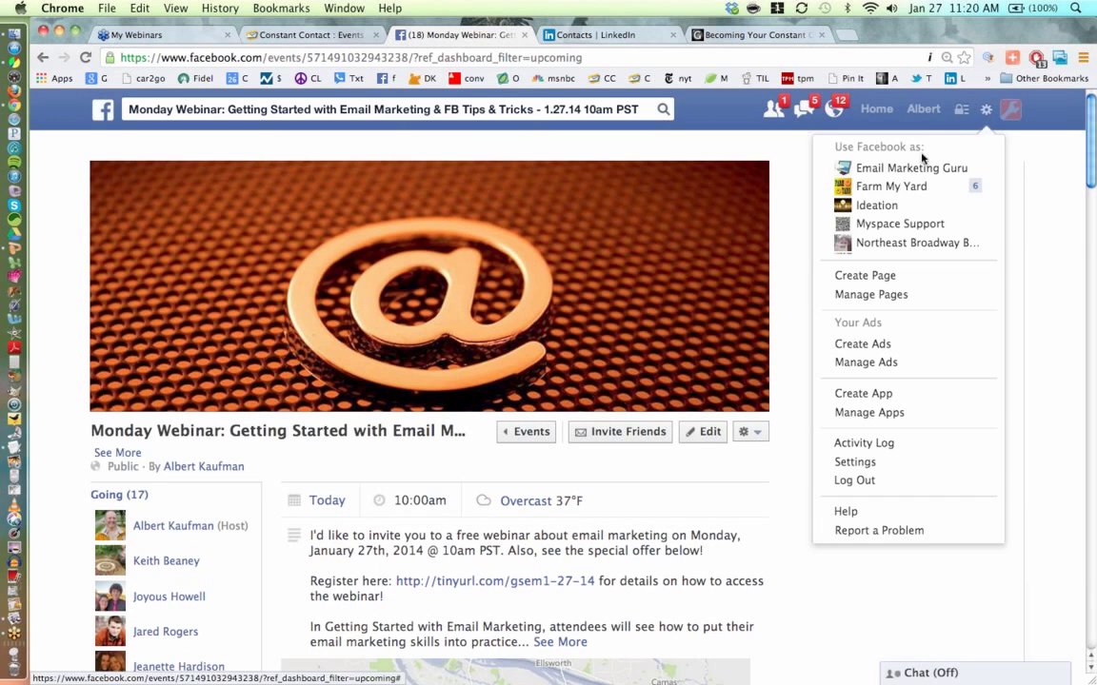
click(919, 168)
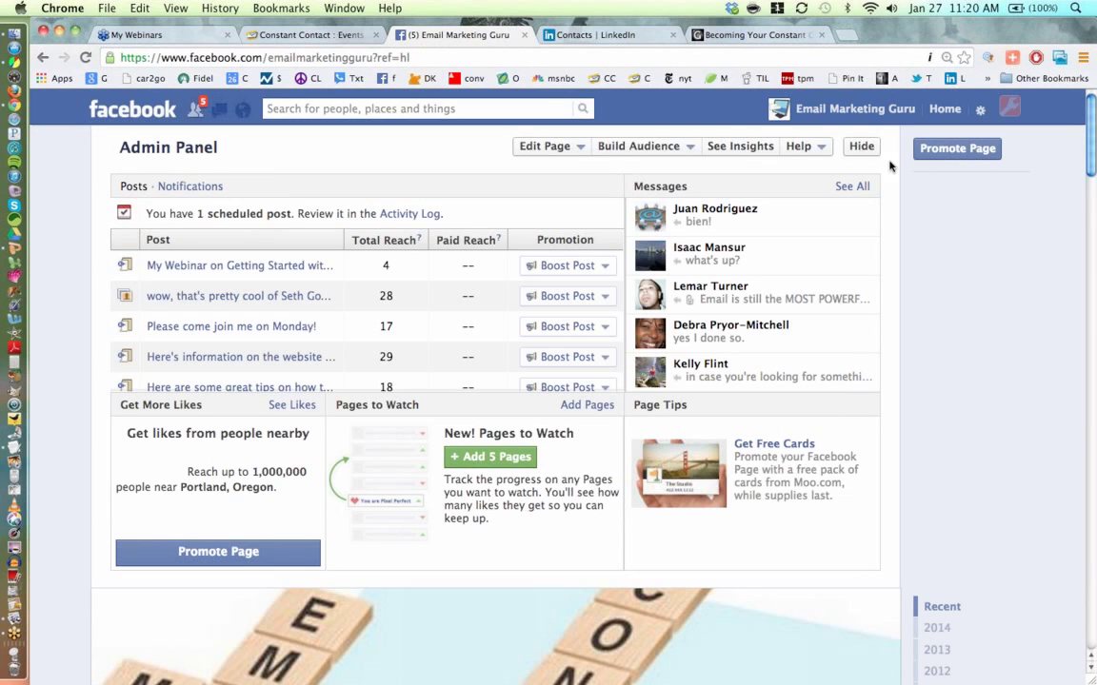
click(645, 149)
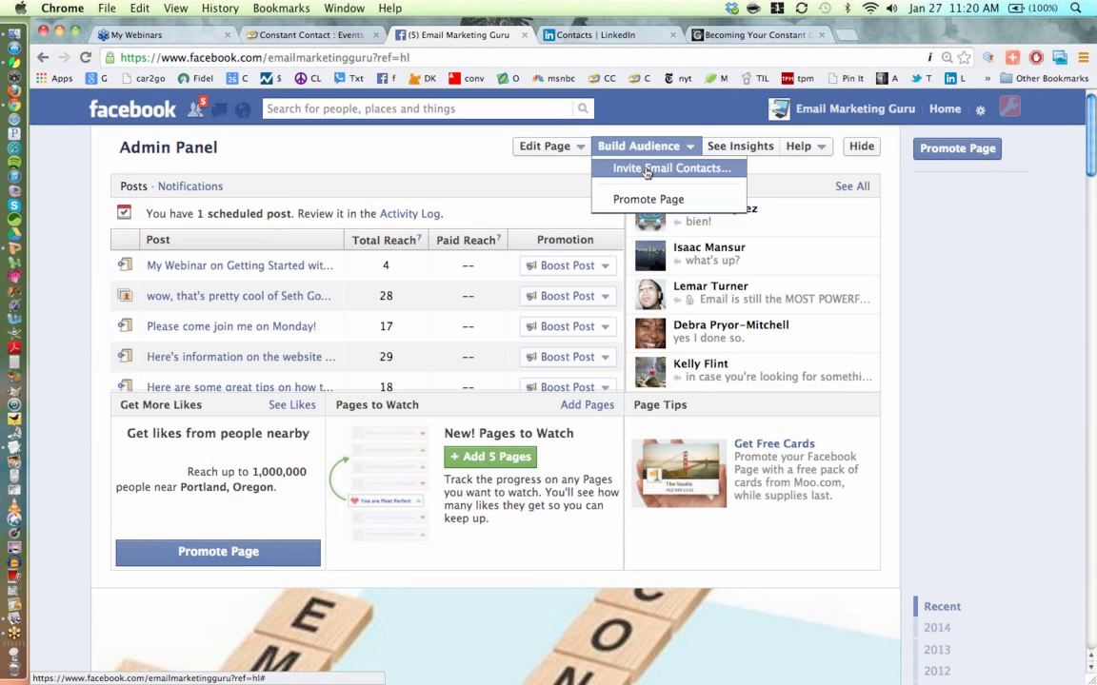
- Open Invite Email Contacts from Build Audience, close it, then reopen it
click(646, 170)
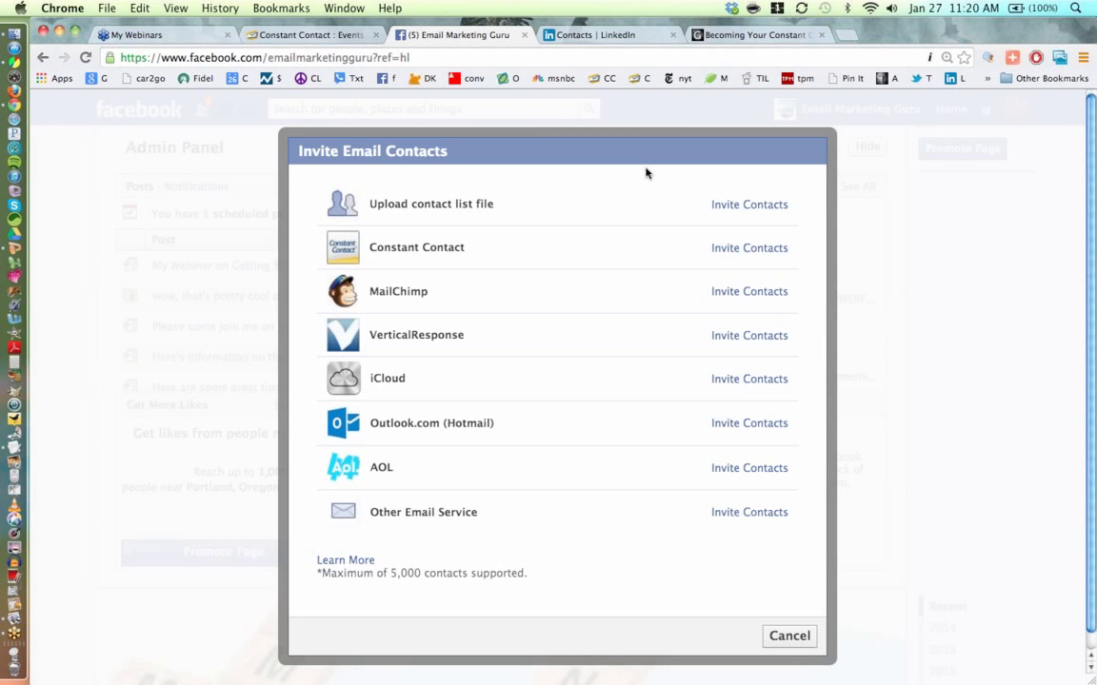
click(789, 640)
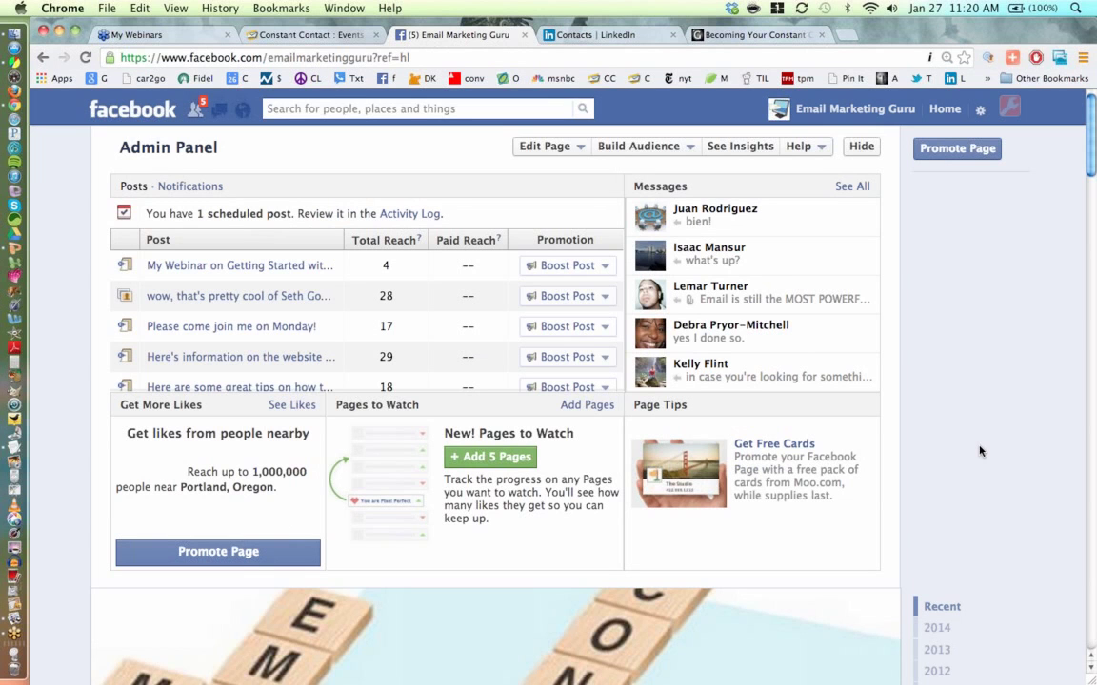
click(646, 150)
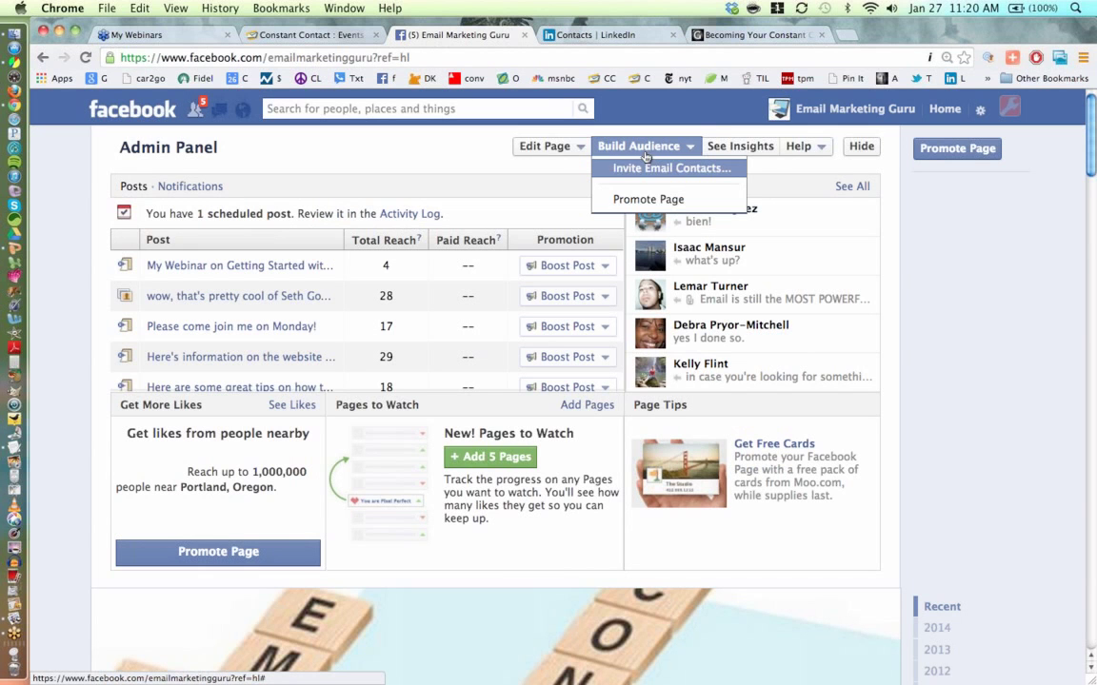
click(646, 168)
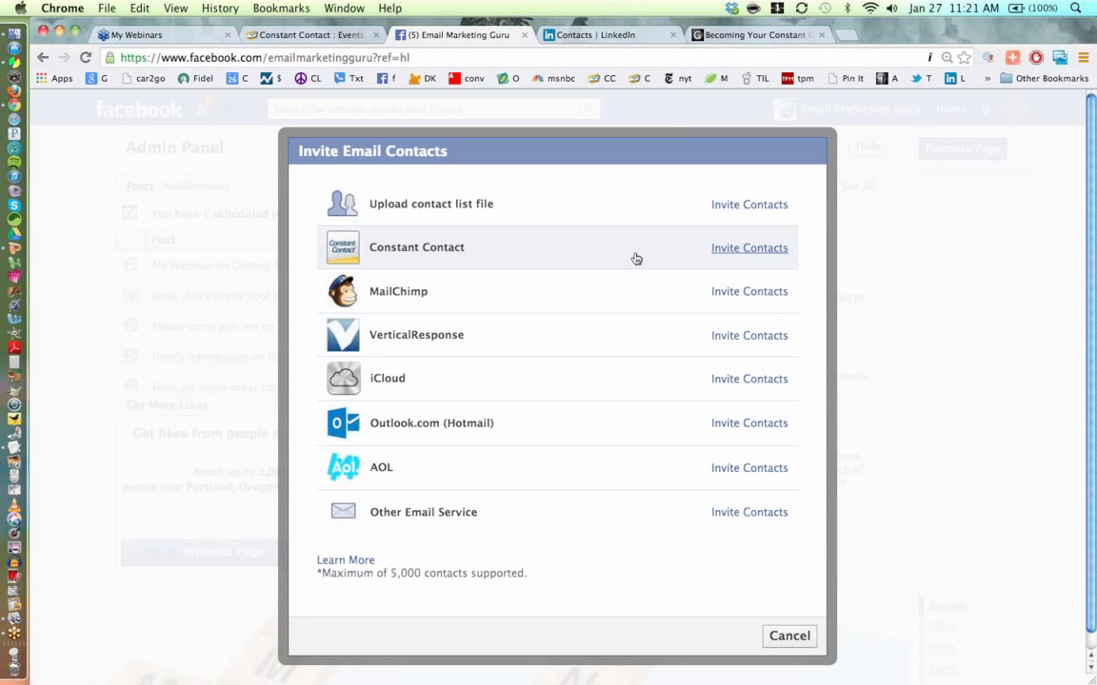
- View Constant Contact's import steps, then expand the Upload contact list file section
click(734, 250)
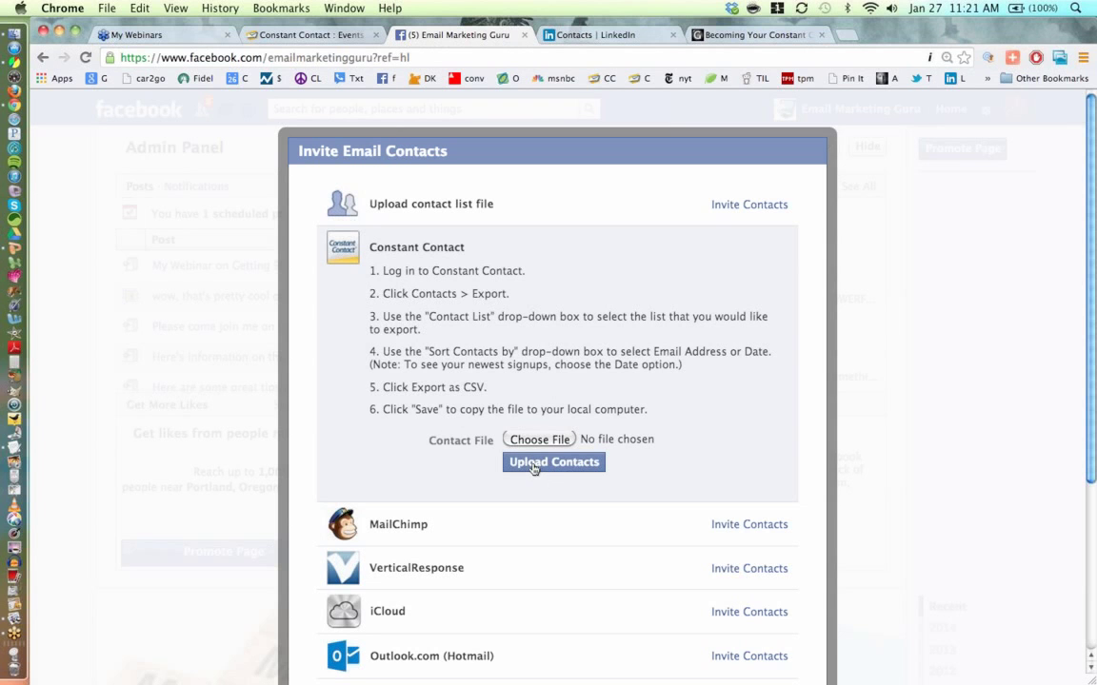
click(728, 204)
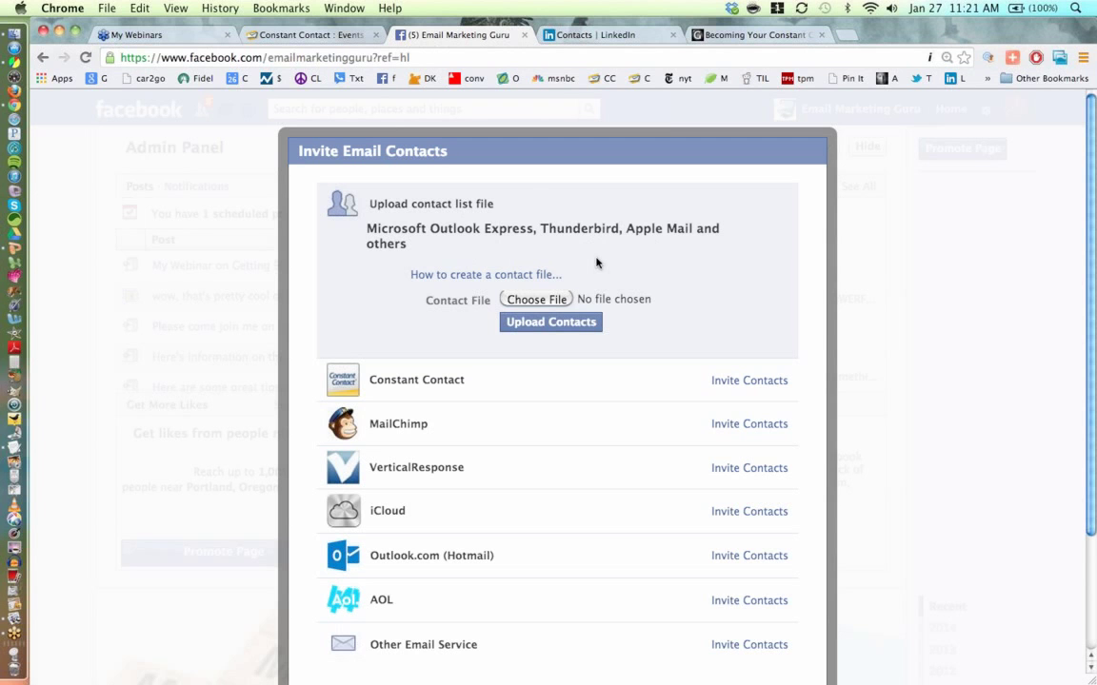
- Try uploading the Desktop spreadsheet 'all in for cyber monday.xlsx' as the contact file
click(539, 302)
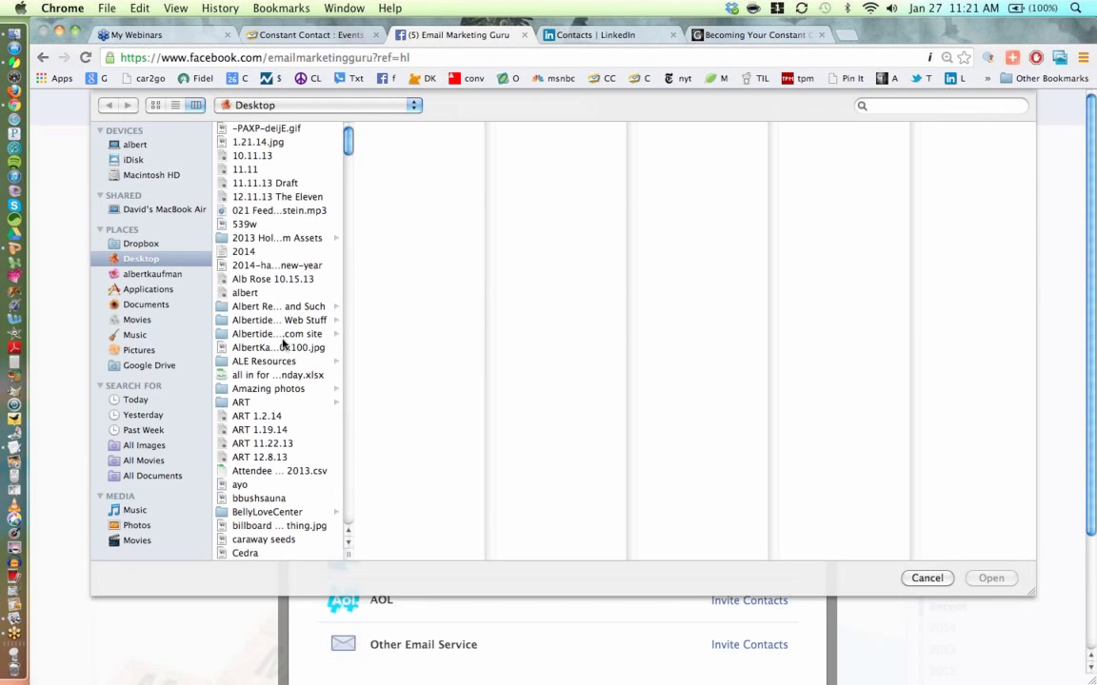
click(269, 375)
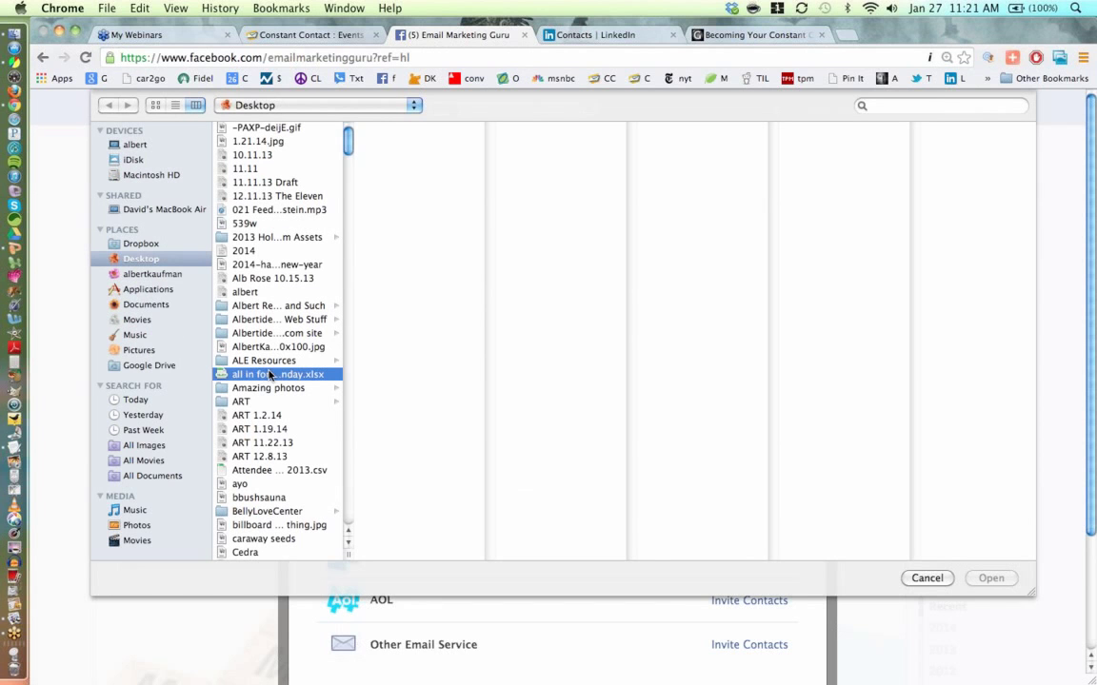
click(990, 579)
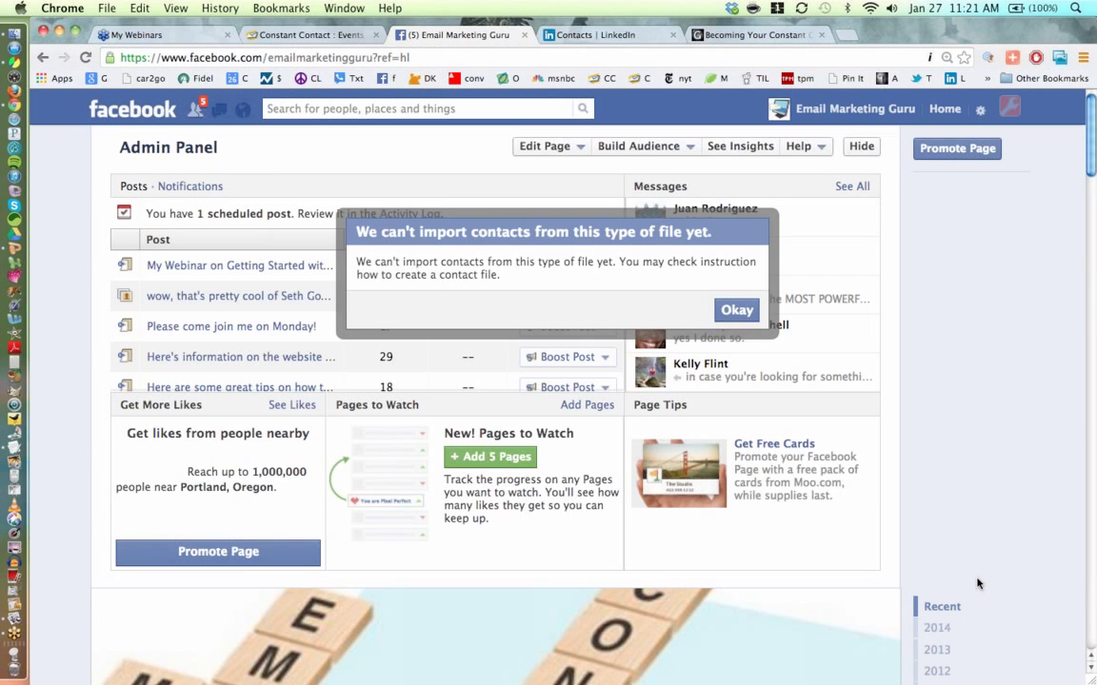
- Dismiss the unsupported file type error and switch to another application with Cmd+Tab
click(733, 311)
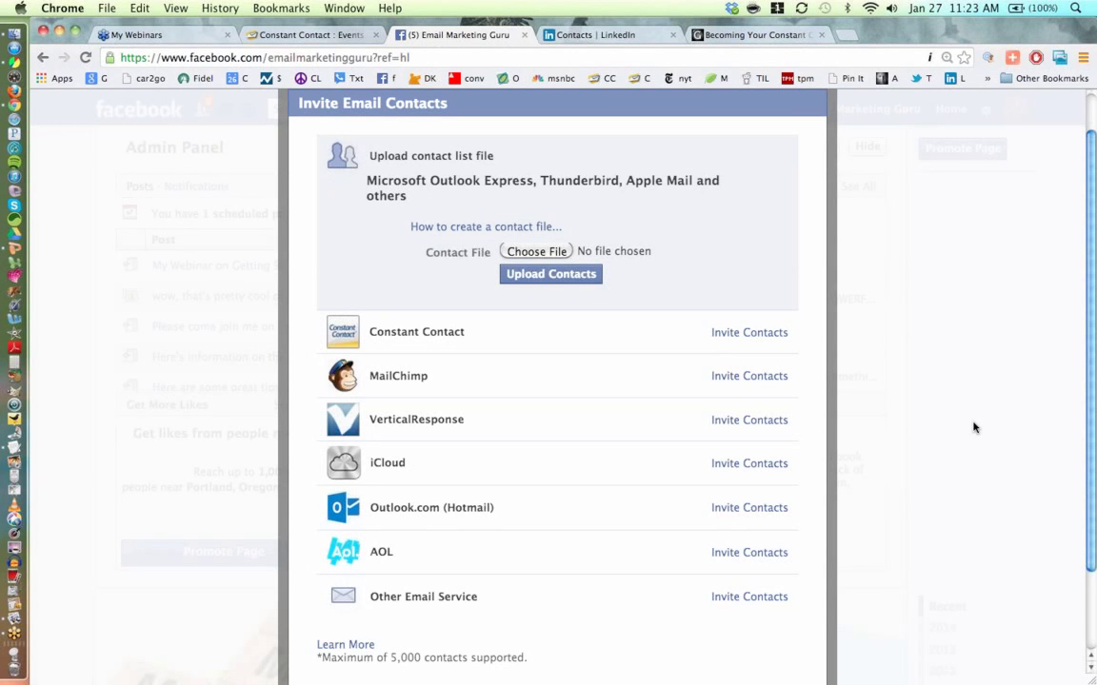
key(super+Tab)
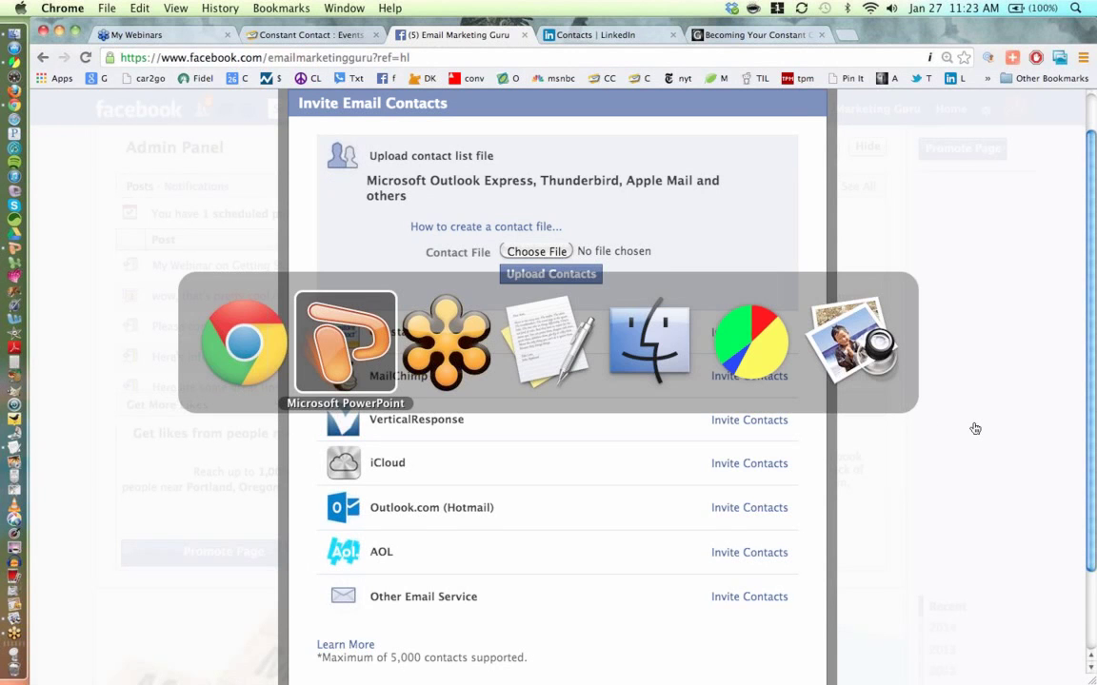
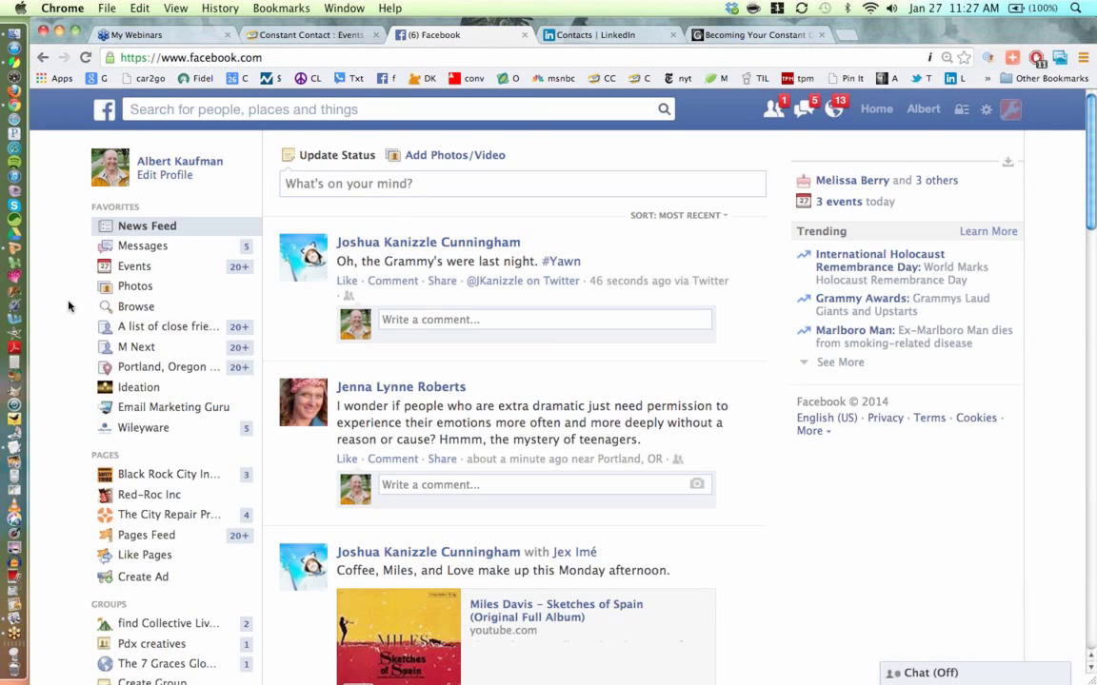
- Open the page of all friends lists and start a new list from + Create List
scroll(68, 306, down, 5)
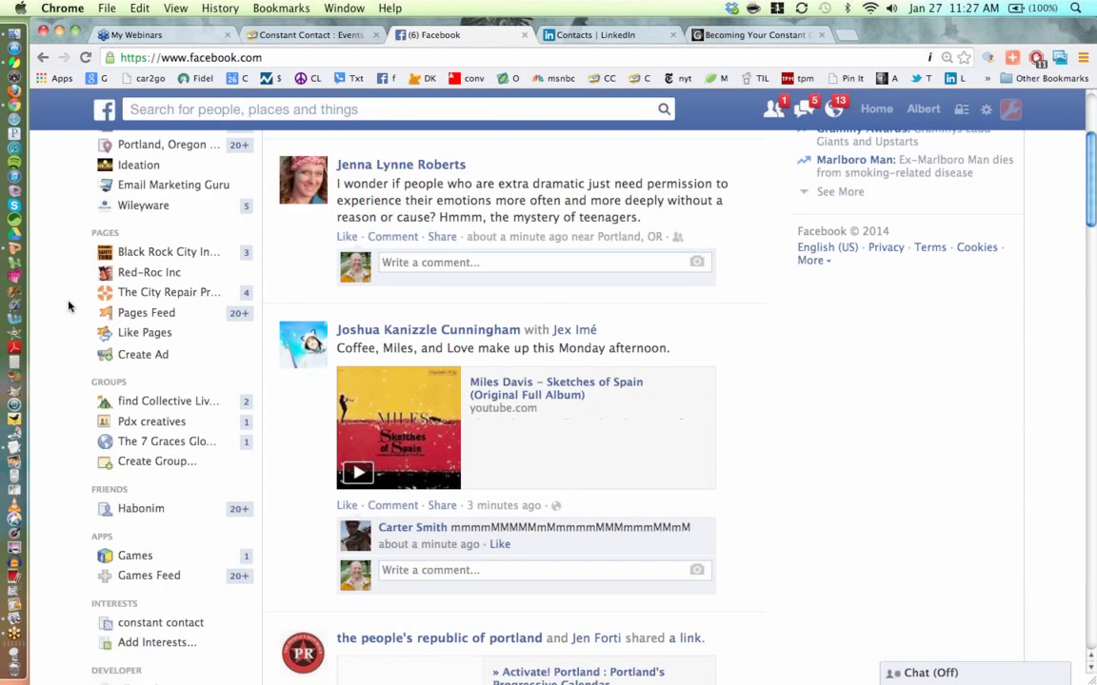
scroll(68, 305, down, 1)
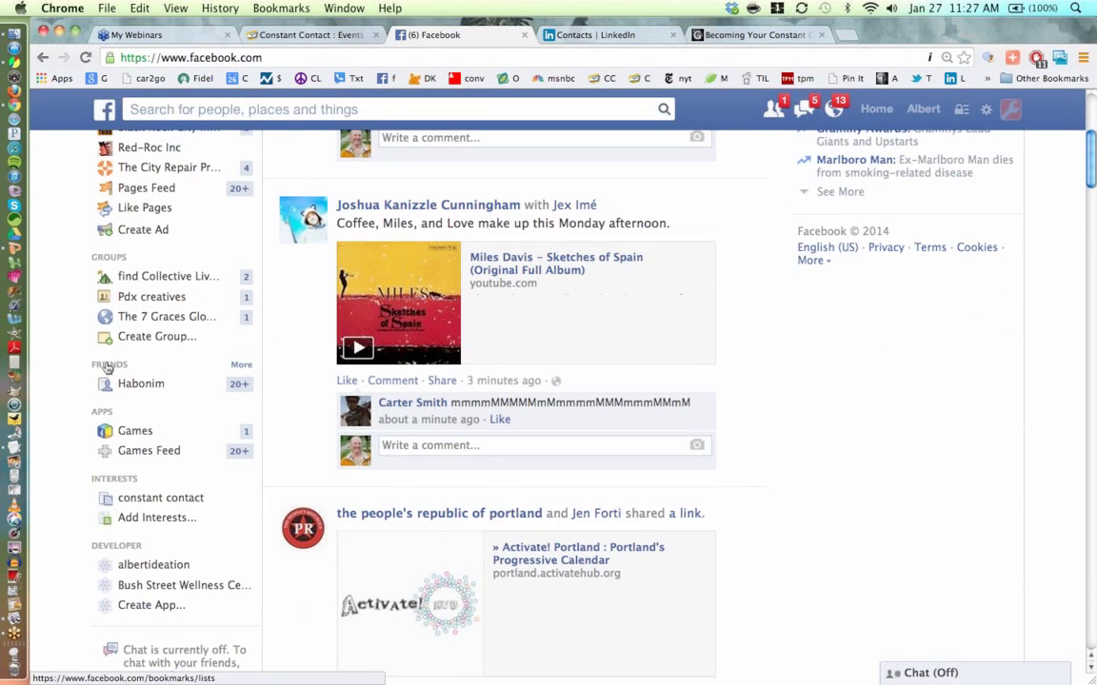
click(237, 366)
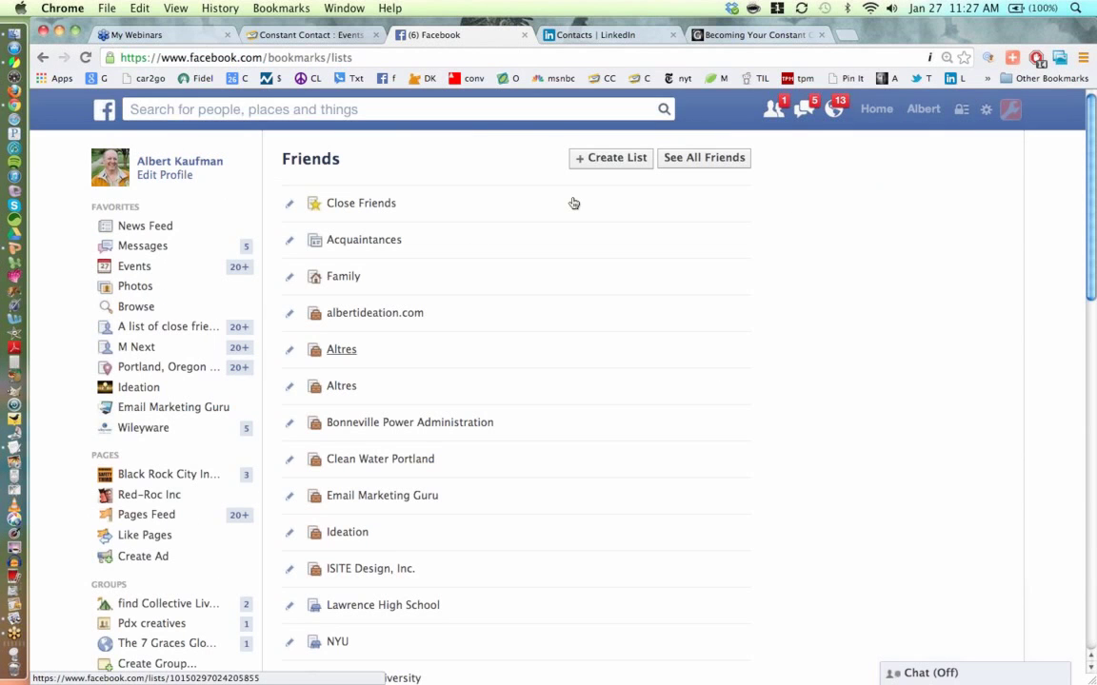
click(613, 168)
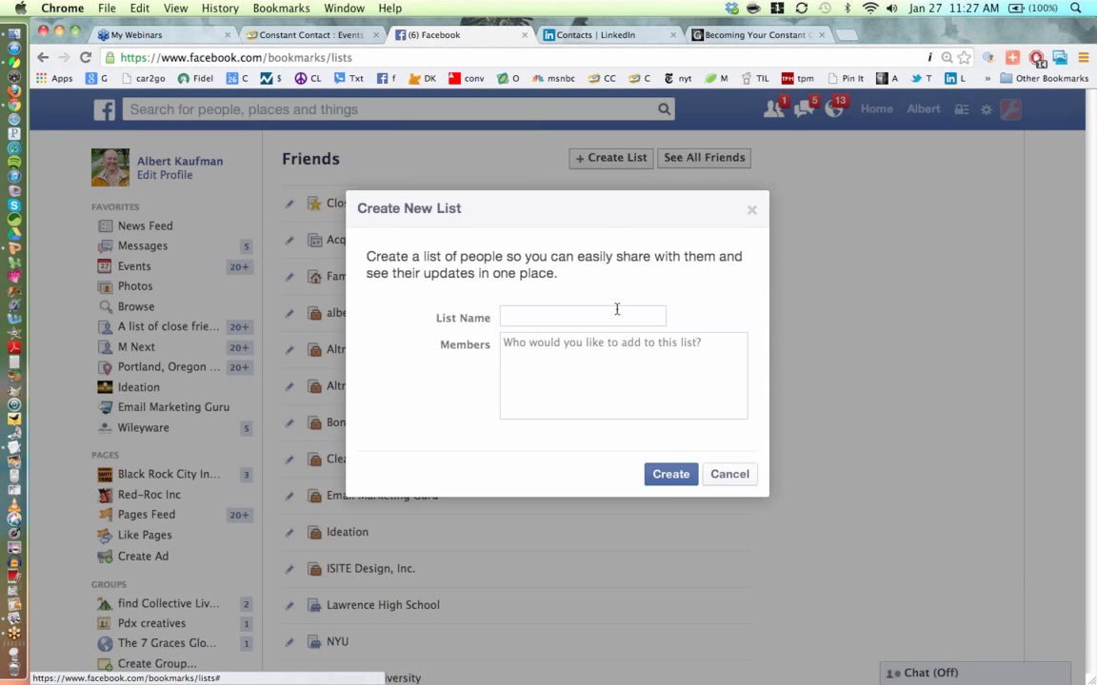
- Restart the new list form and name the list 'Business Connections'
click(727, 476)
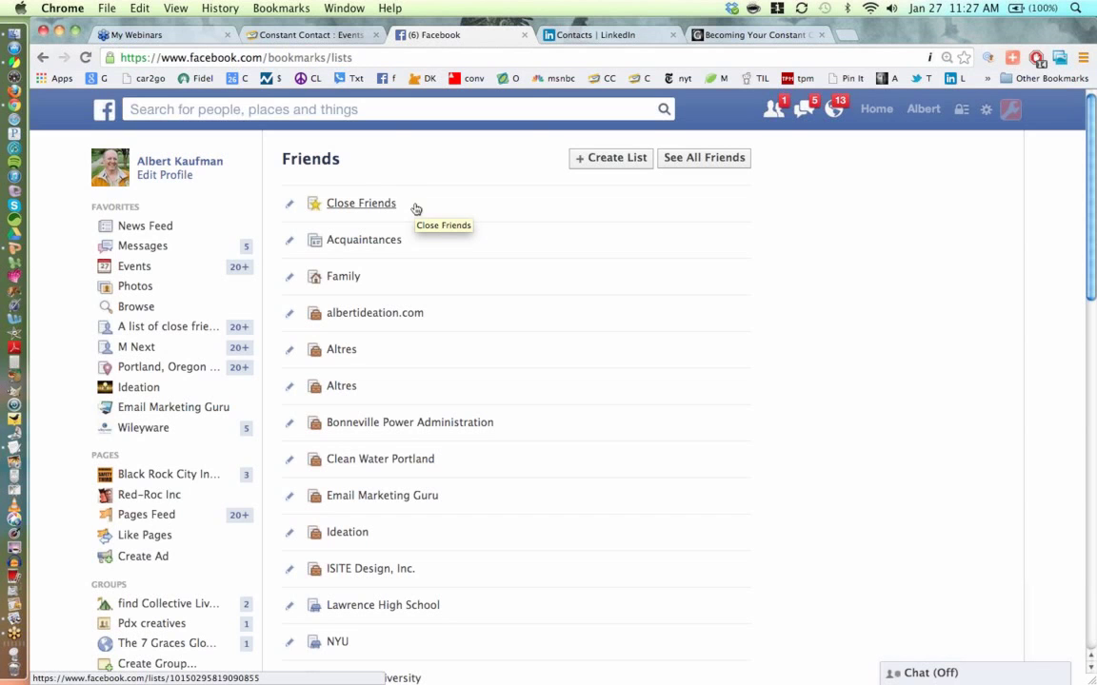
click(620, 159)
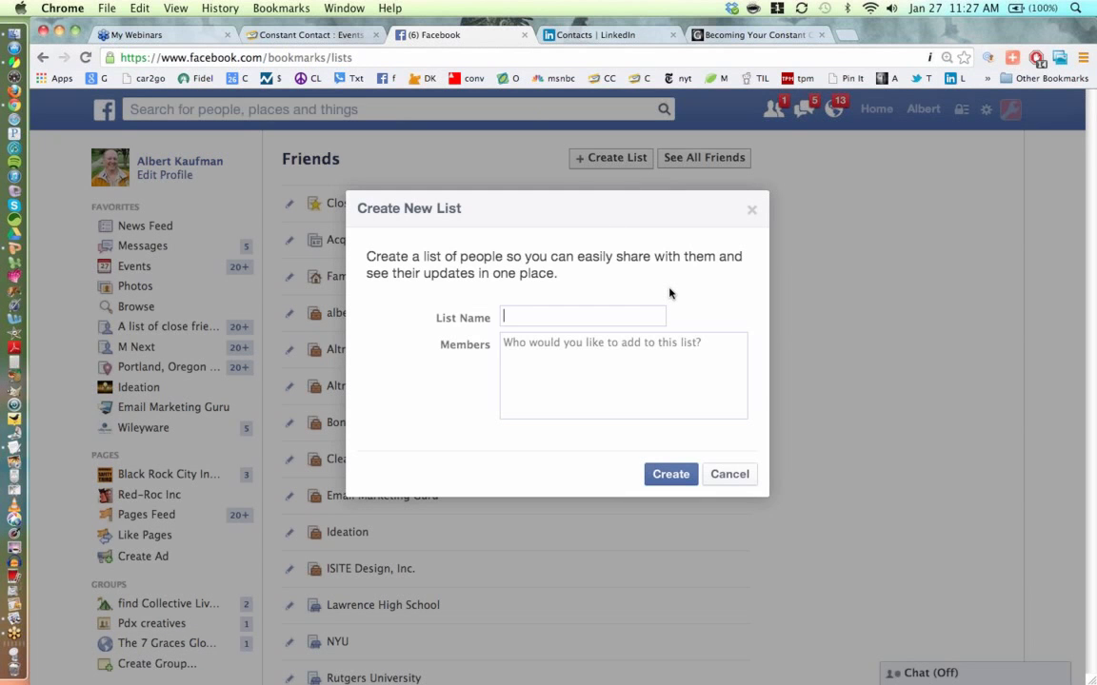
text(Business Connections)
- Add a suggested friend as the first member and create the list
key(Tab)
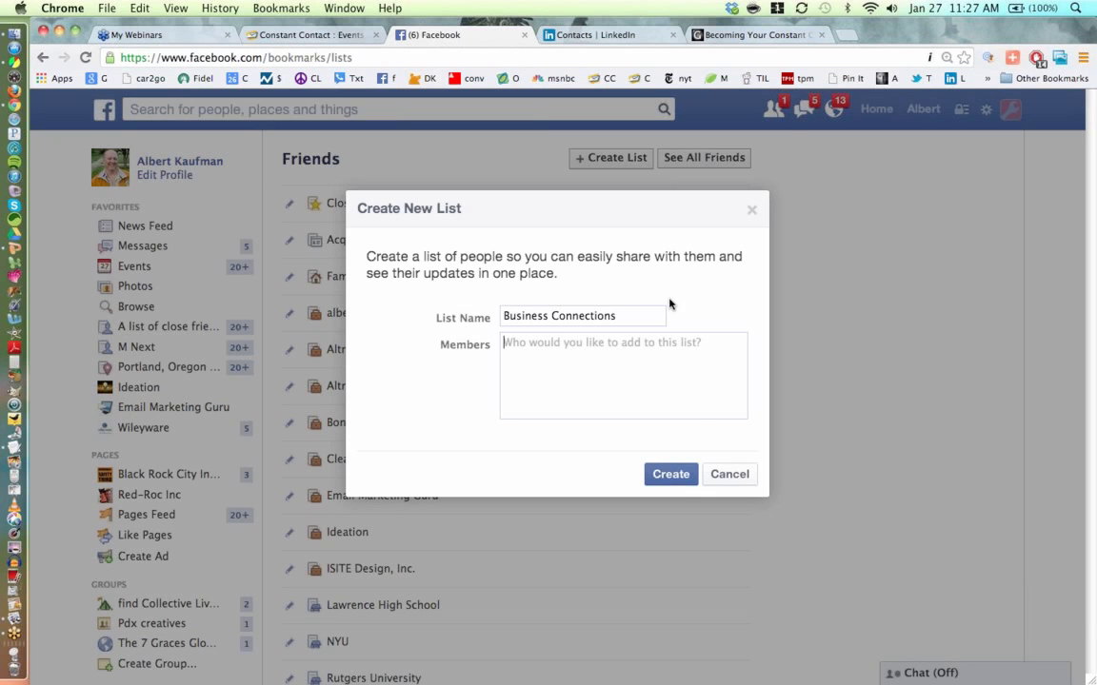
text(spenc)
click(647, 367)
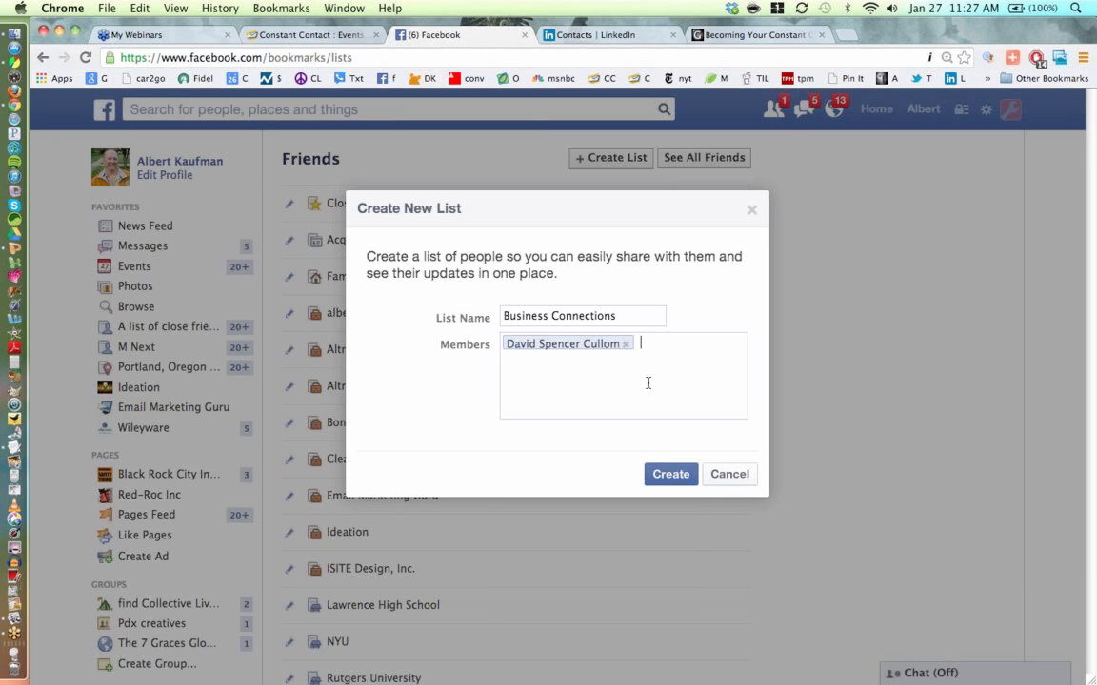
click(666, 473)
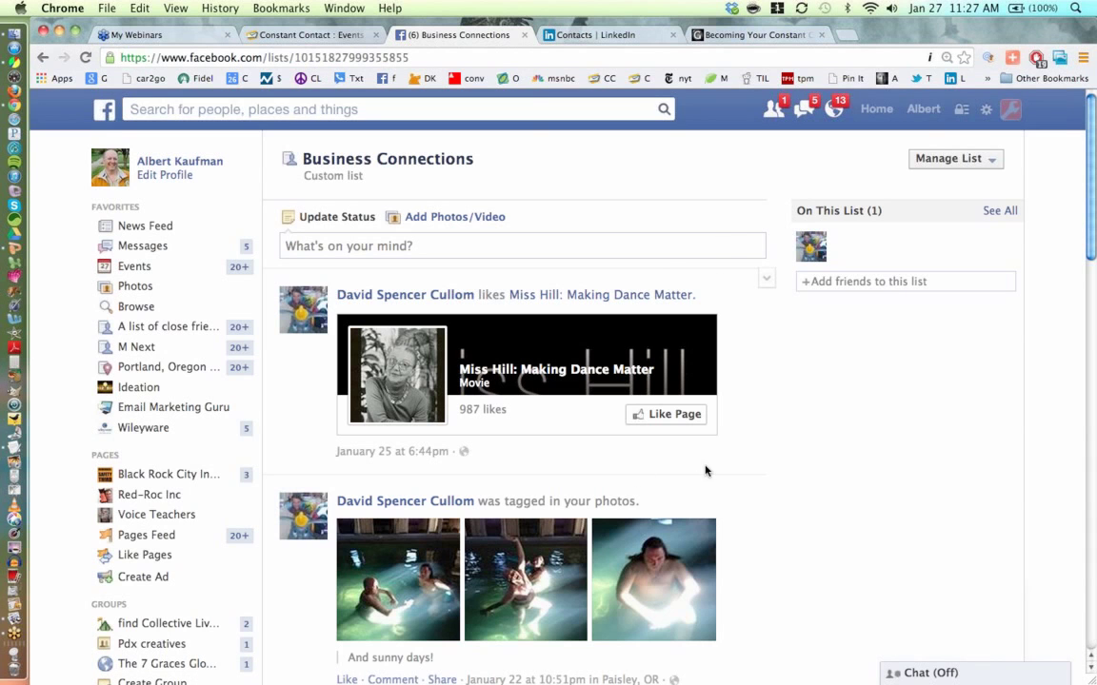
- Search the 'Add friends to this list' suggestions for another friend to add
click(829, 279)
text(michael)
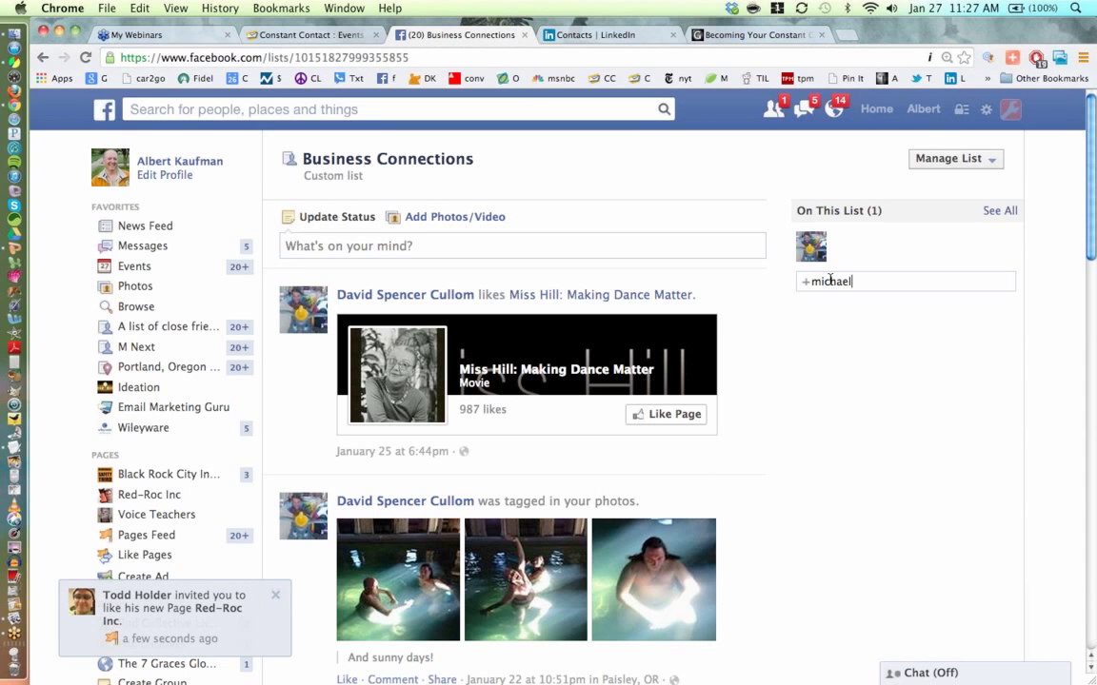
key(BackSpace)
key(BackSpace)
key(BackSpace)
key(BackSpace)
key(BackSpace)
key(BackSpace)
key(BackSpace)
text(michel)
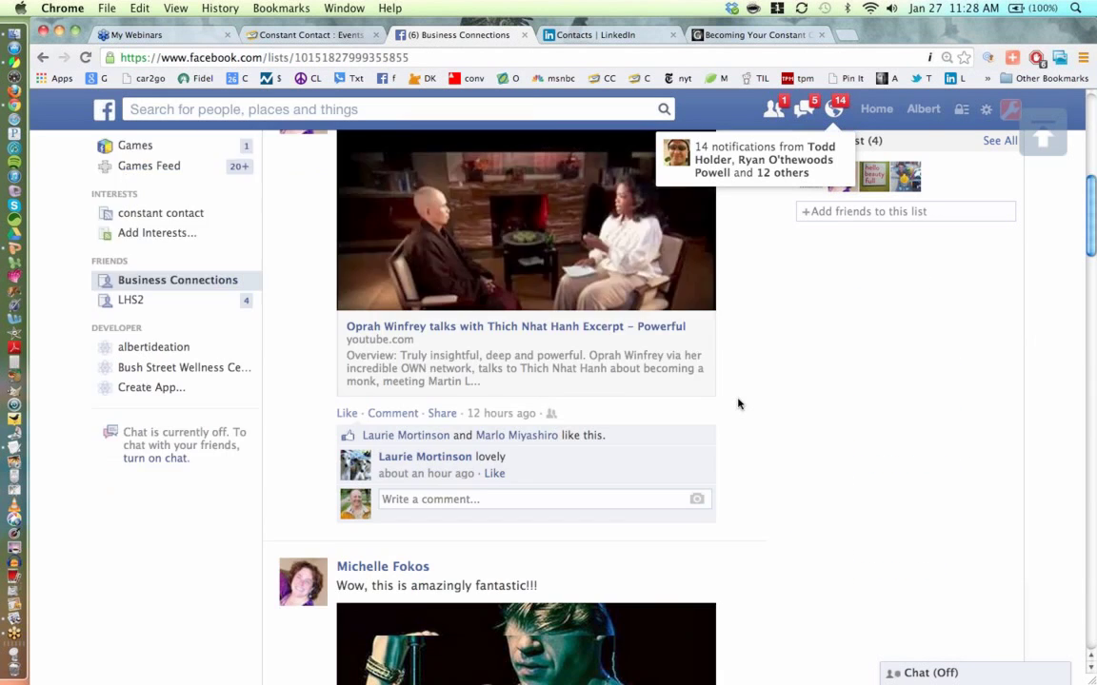
scroll(738, 404, down, 10)
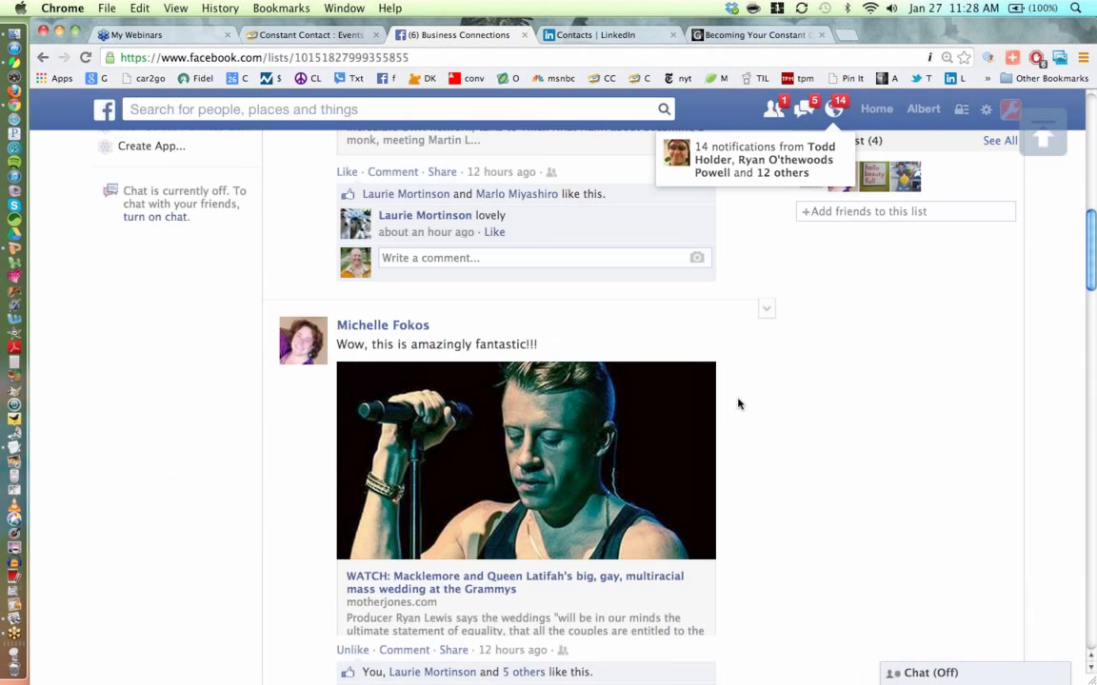
scroll(738, 404, down, 4)
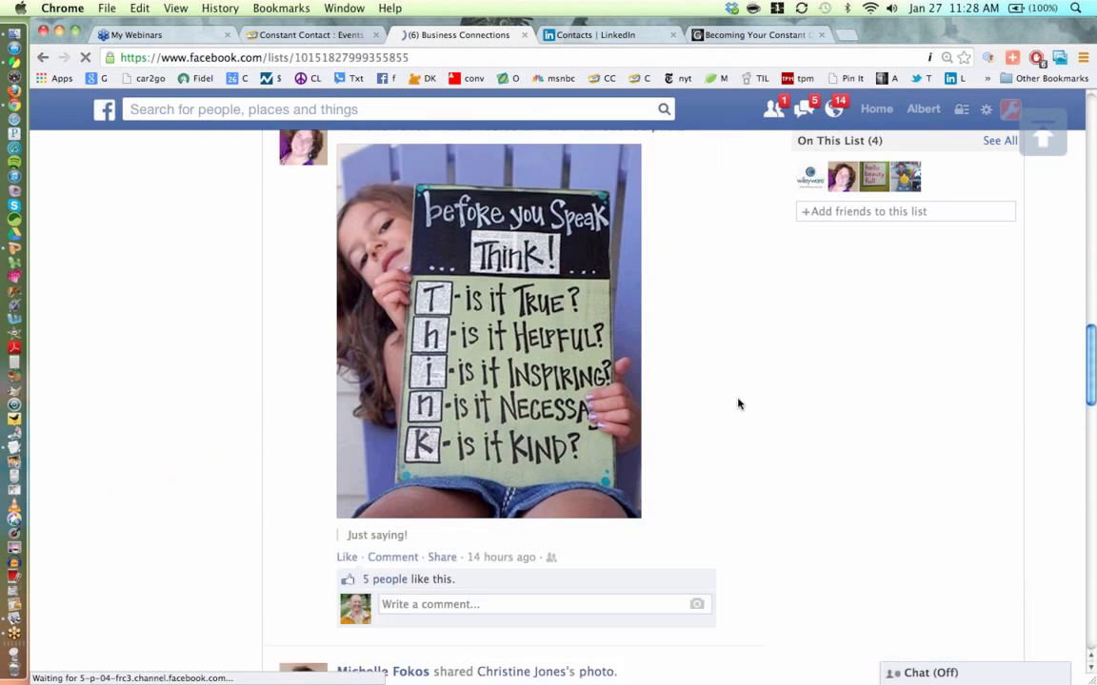
scroll(737, 405, up, 6)
scroll(738, 405, up, 10)
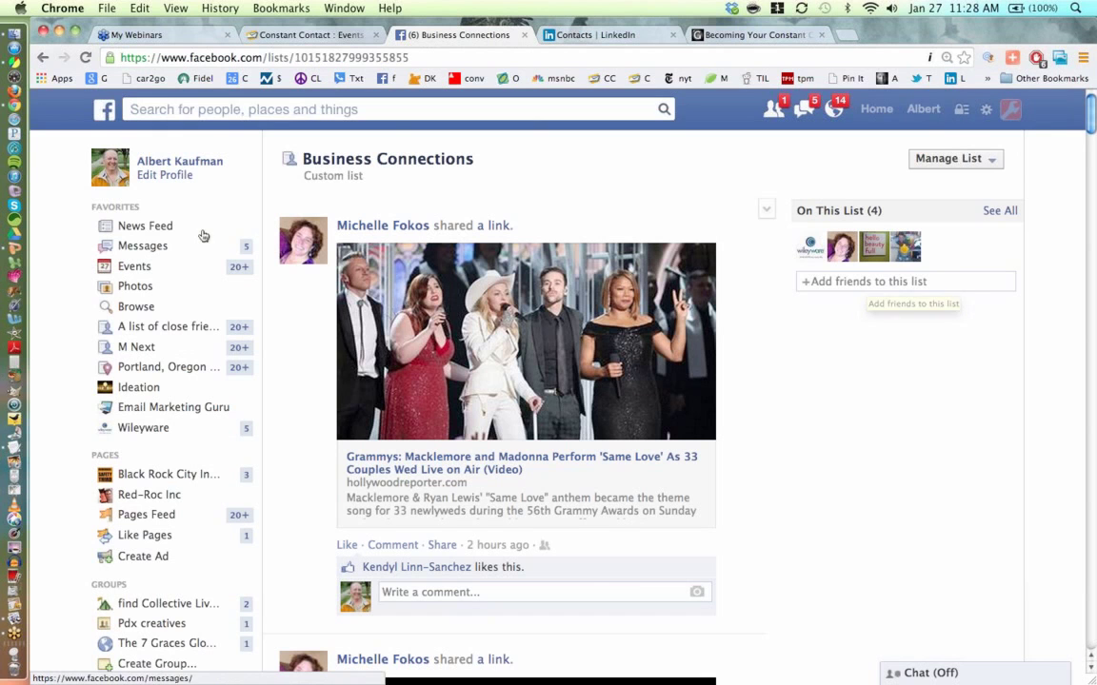
- Return to the News Feed and locate Business Connections in the sidebar's FRIENDS section
click(167, 227)
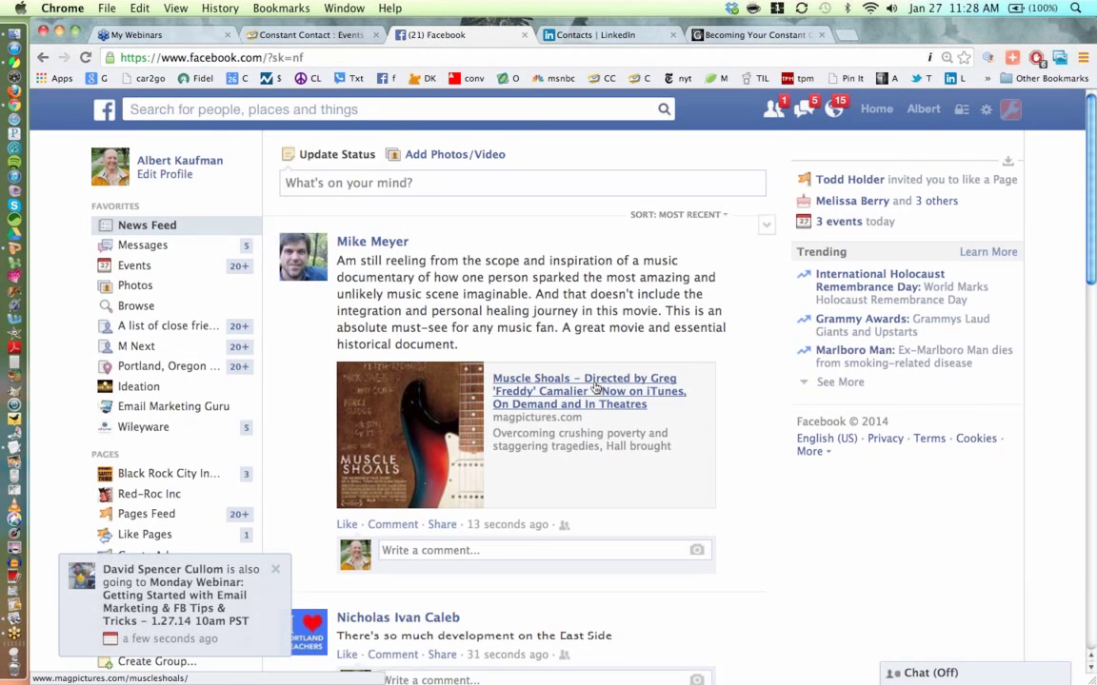
scroll(595, 395, down, 5)
scroll(595, 387, down, 1)
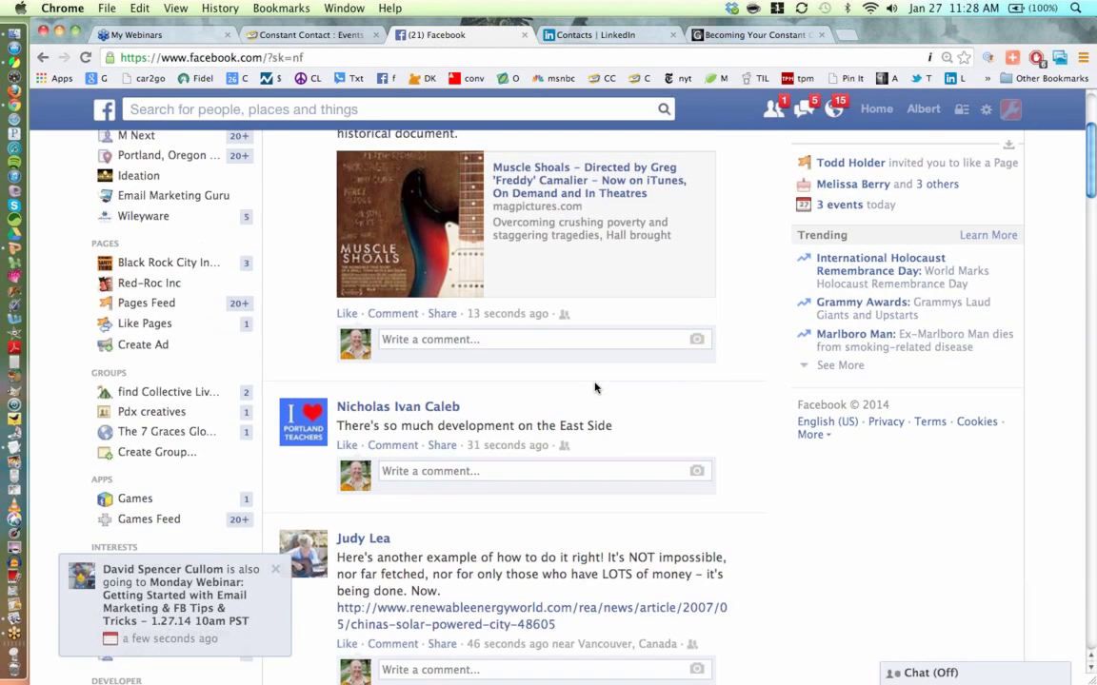
scroll(594, 388, down, 5)
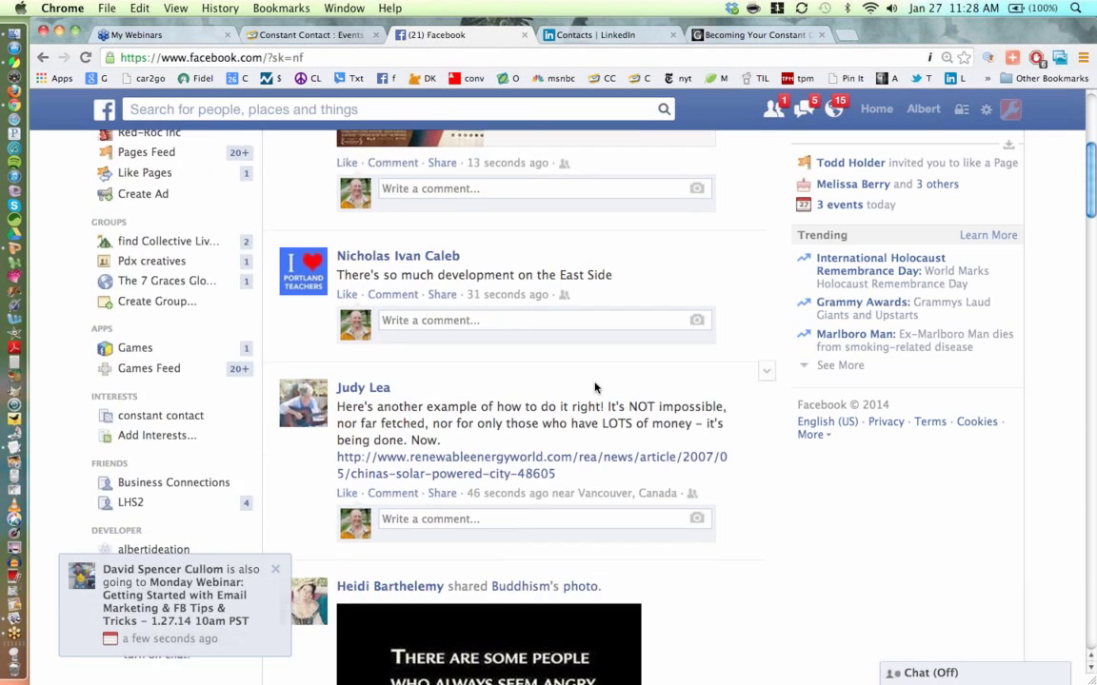
scroll(595, 387, down, 4)
scroll(595, 387, up, 8)
scroll(595, 388, up, 5)
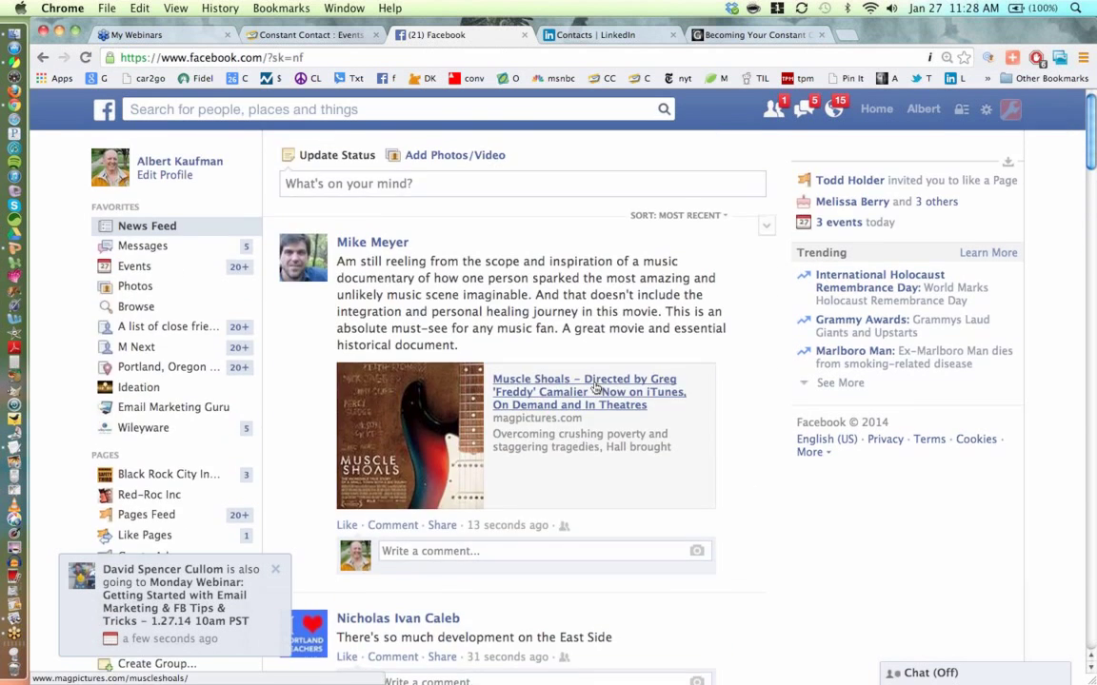
- Open 'A list of close friends' and browse its feed
click(157, 326)
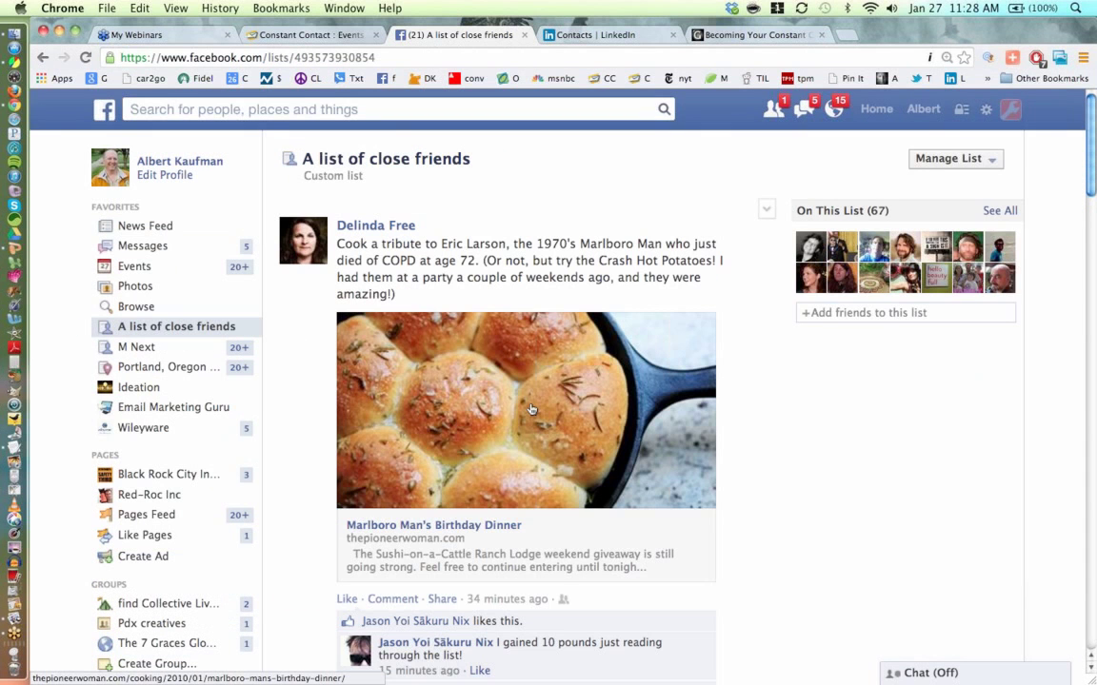
scroll(531, 409, down, 1)
scroll(531, 409, down, 5)
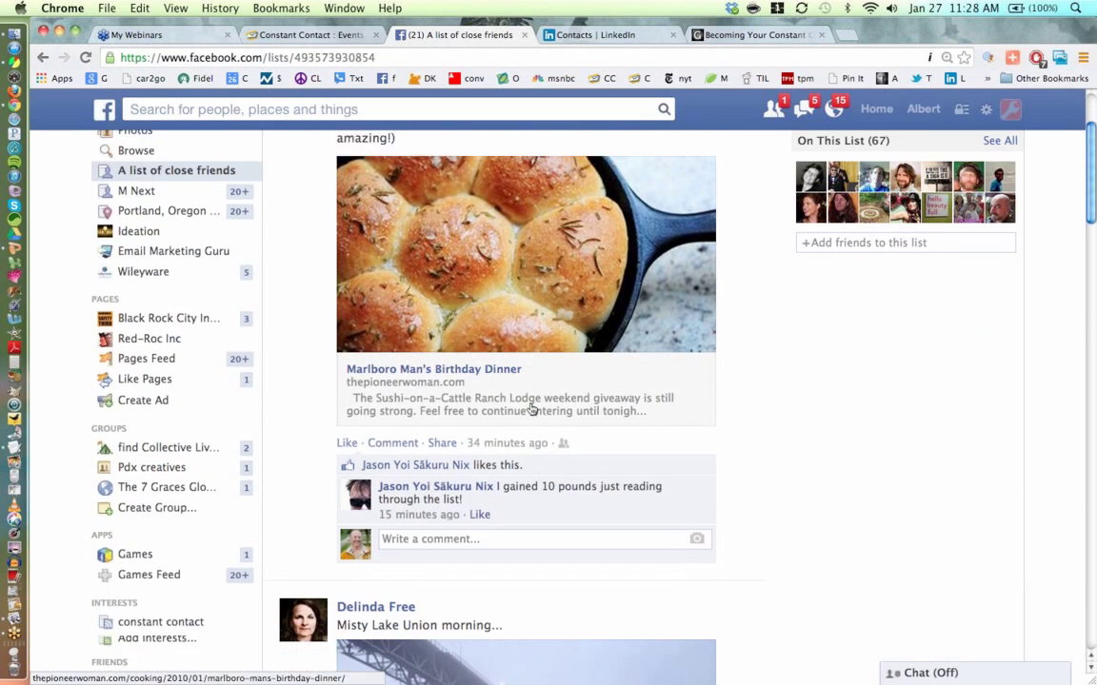
scroll(532, 409, down, 3)
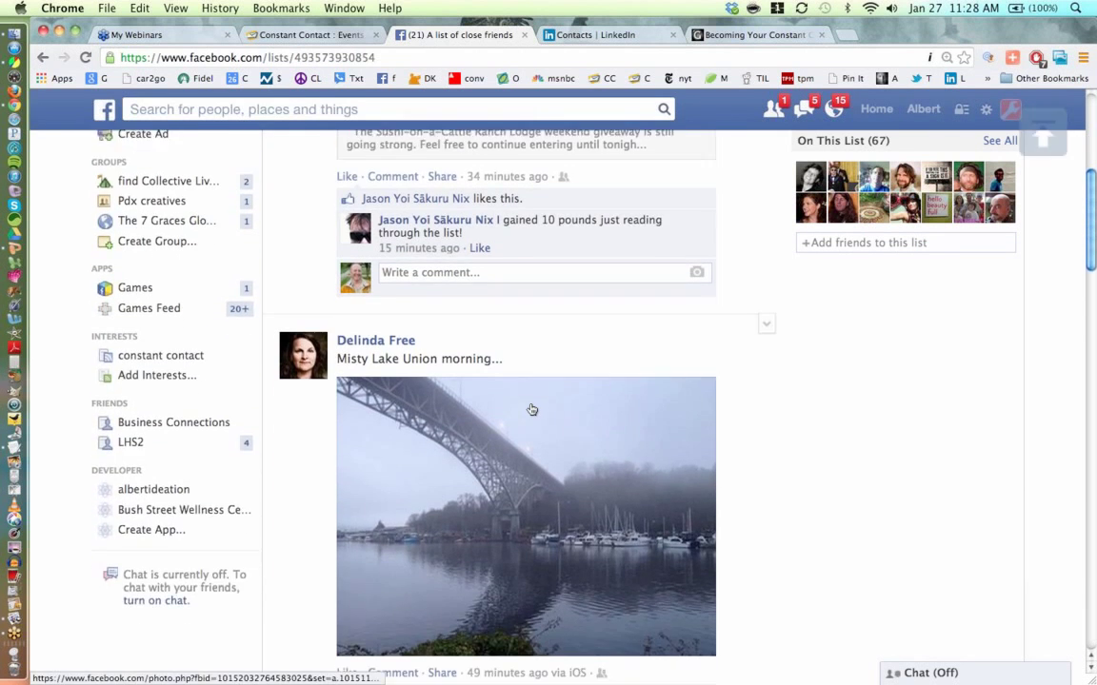
scroll(531, 409, up, 1)
scroll(532, 409, up, 7)
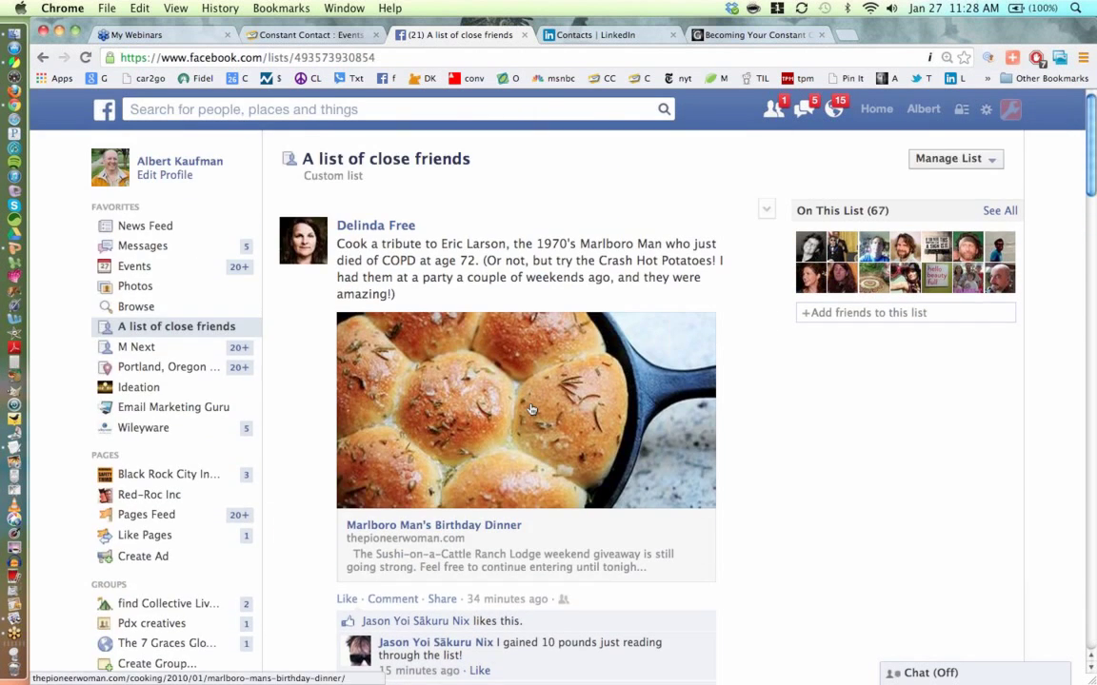